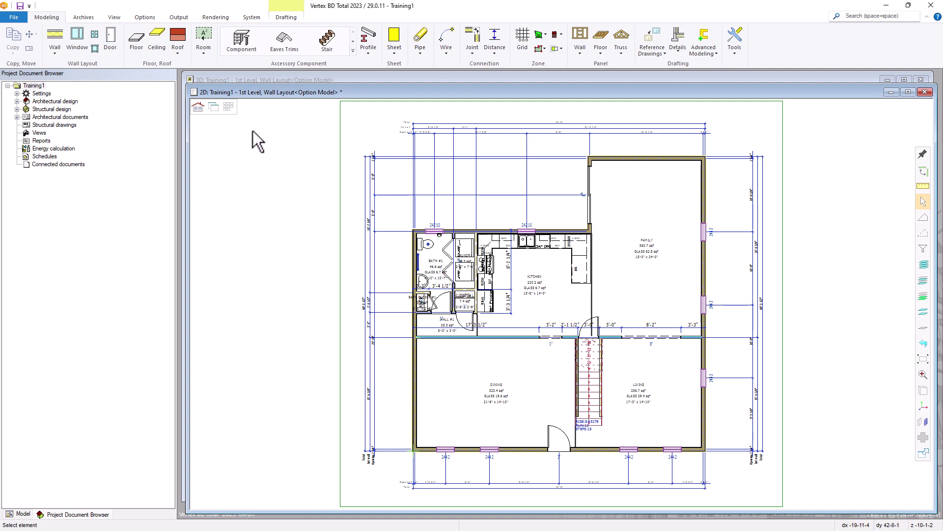
Load the 1st Level, Deck Layout drawing-model pair
click(229, 113)
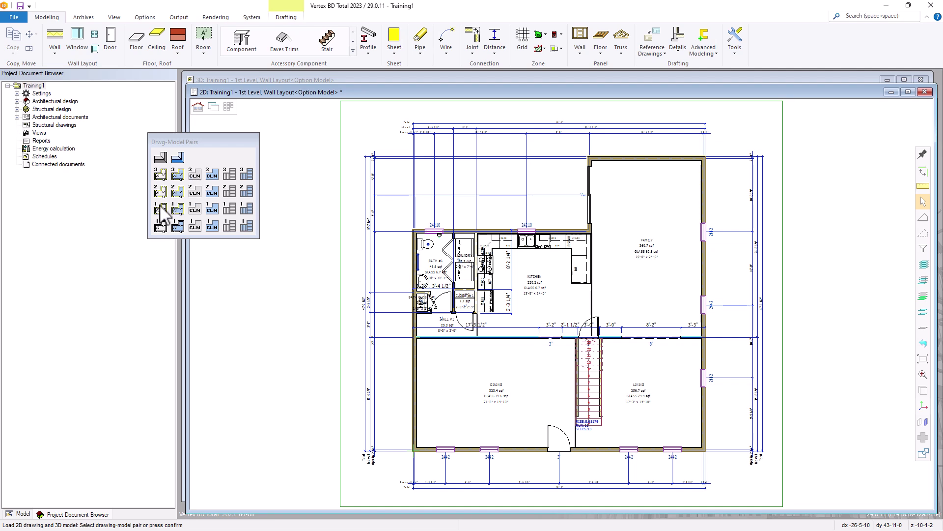
click(227, 209)
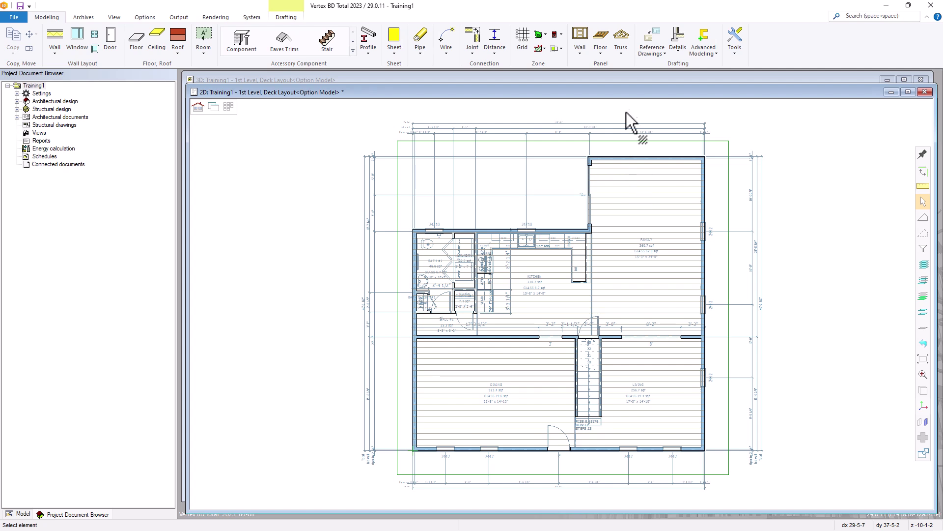
Check which reference drawings are attached to the 1st level deck layout
click(652, 53)
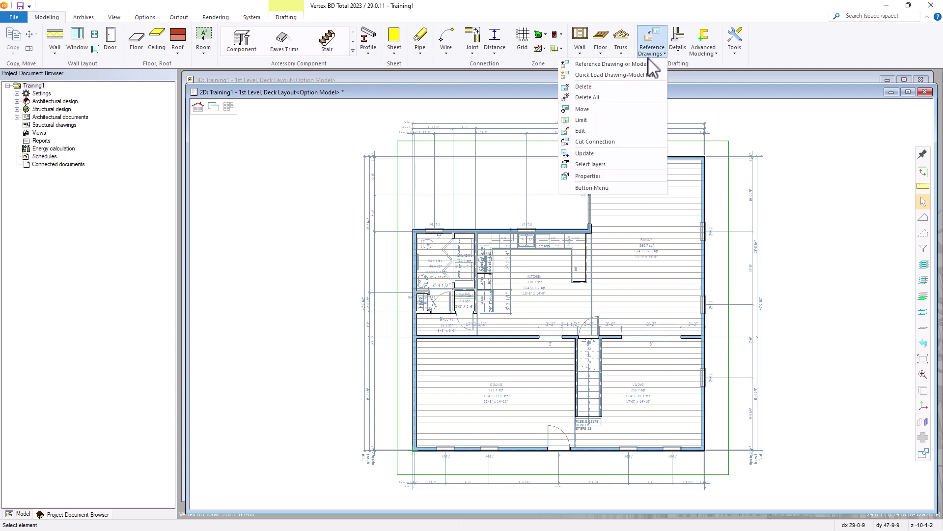
click(583, 175)
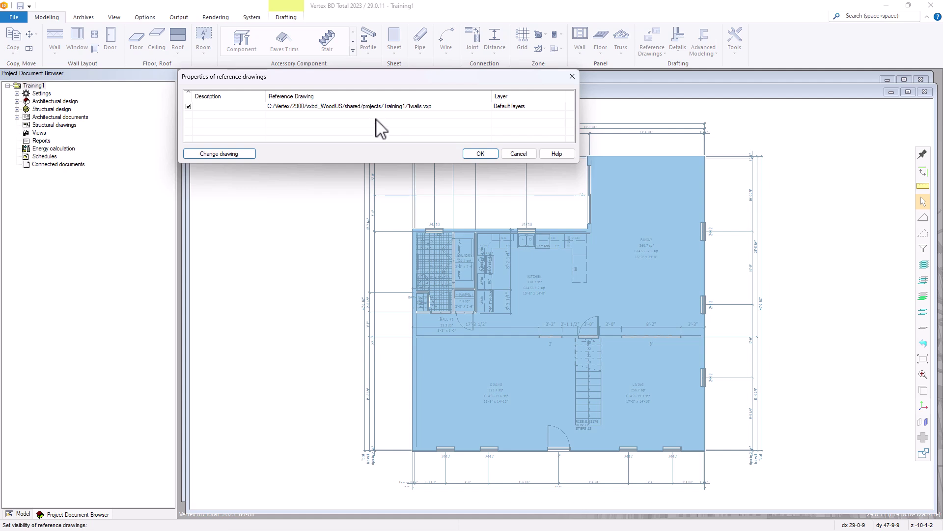
click(517, 154)
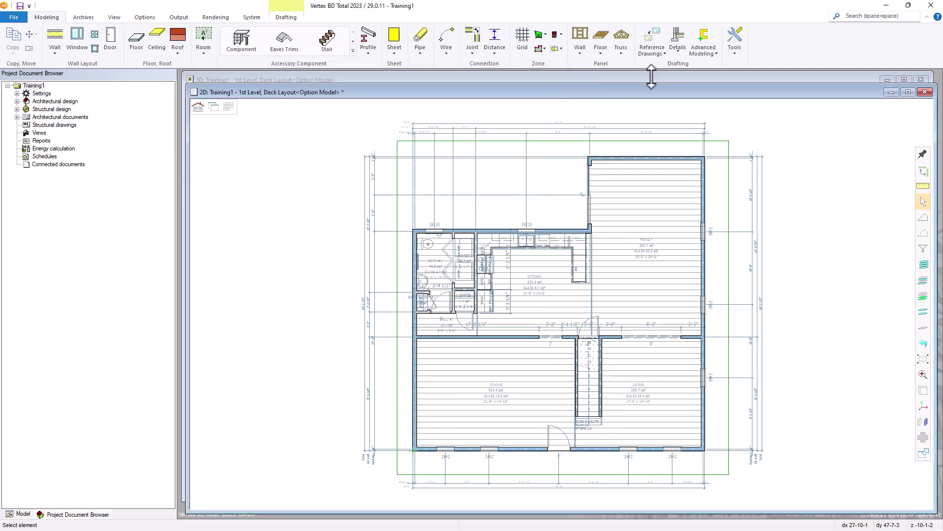
Add the Basement, Wall Layout as a reference to the deck layout using Quick Load Drawing-Model Pair
click(649, 53)
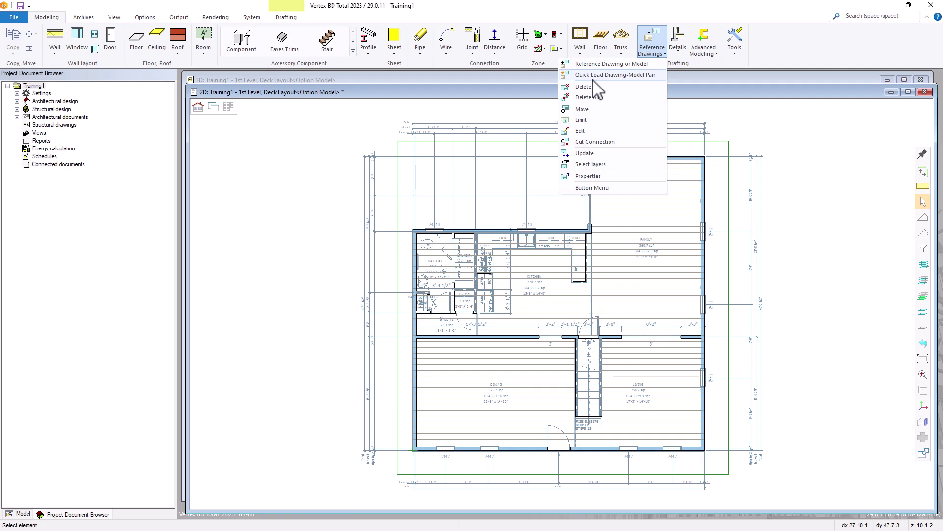
click(606, 76)
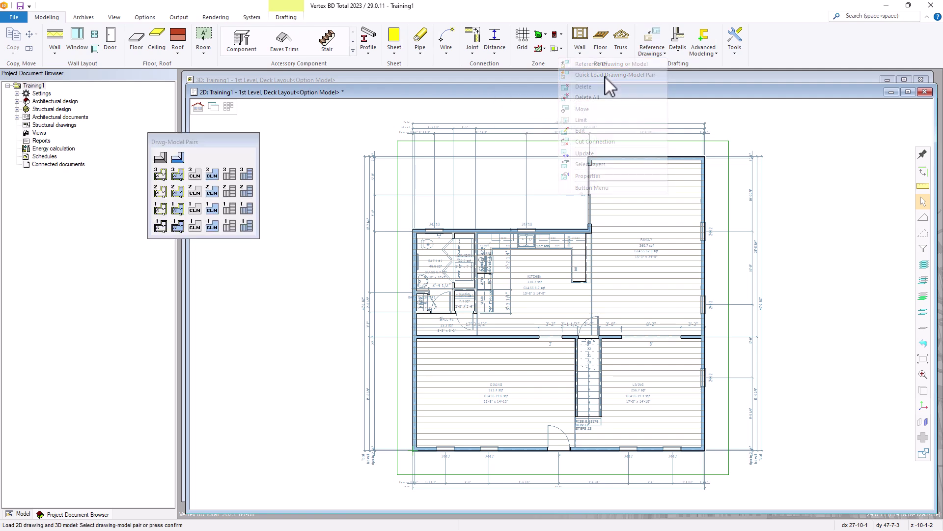
drag(195, 142, 277, 130)
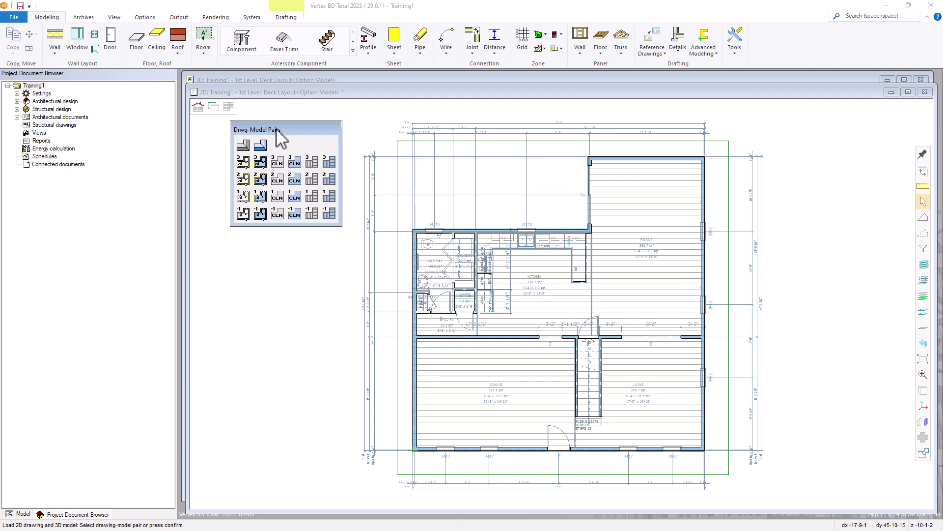
click(242, 214)
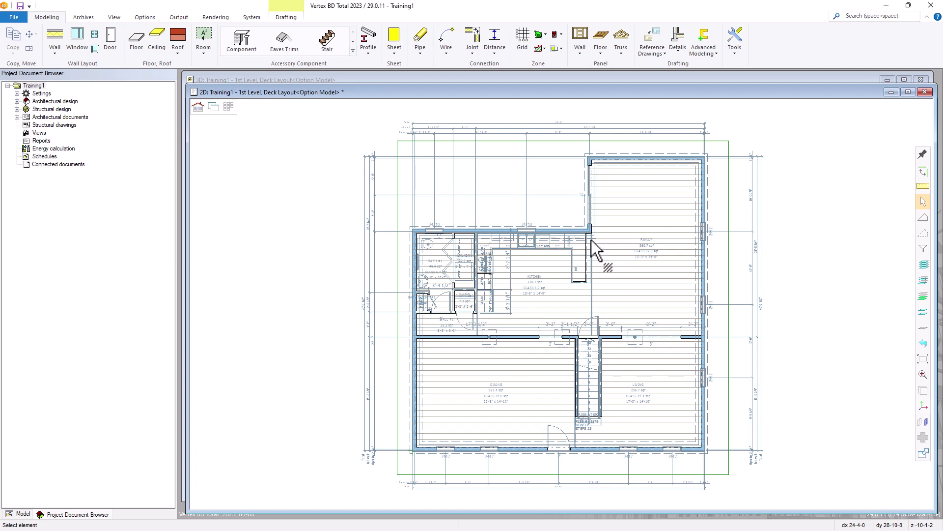
Hide the 1walls.vxp reference drawing in the 1st level deck layout
click(653, 51)
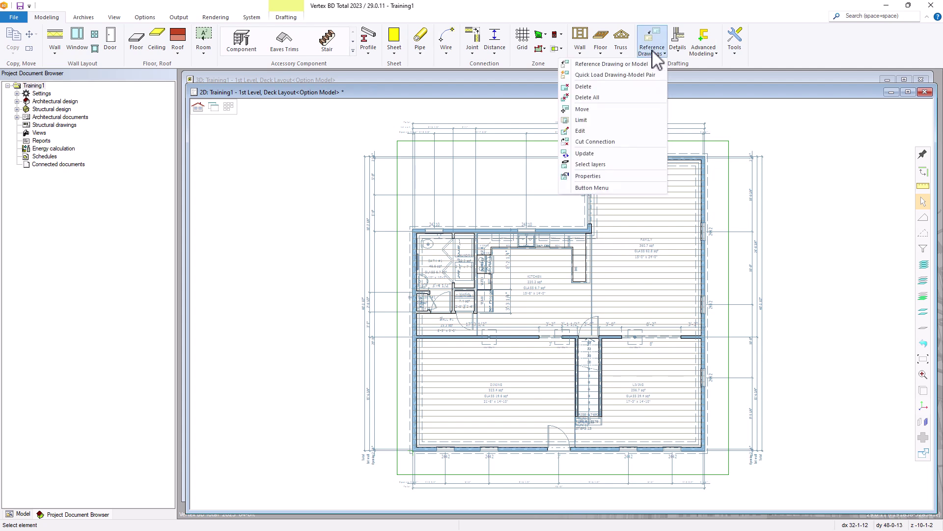
click(588, 177)
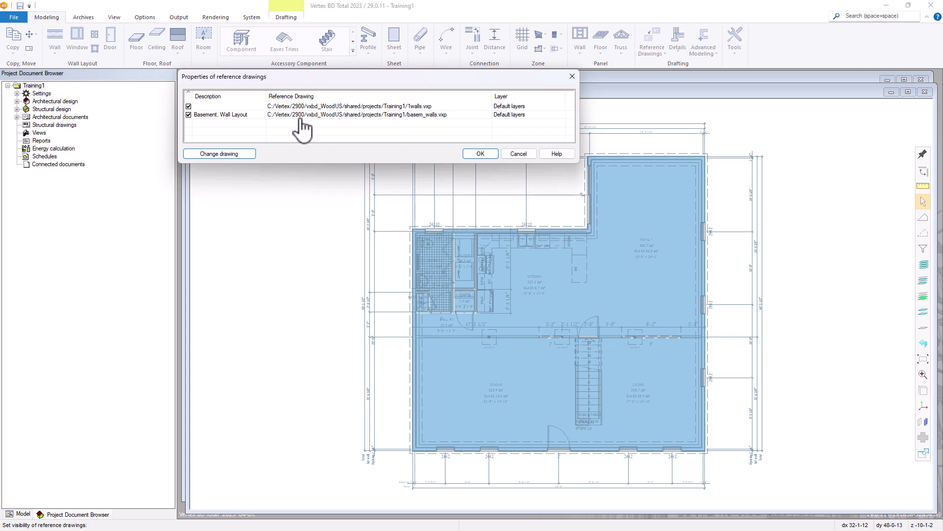
click(191, 106)
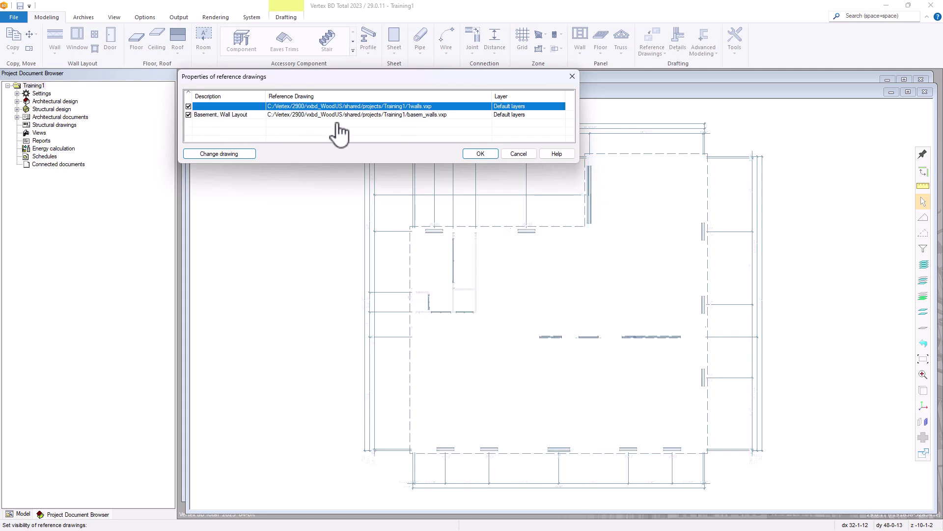
click(481, 154)
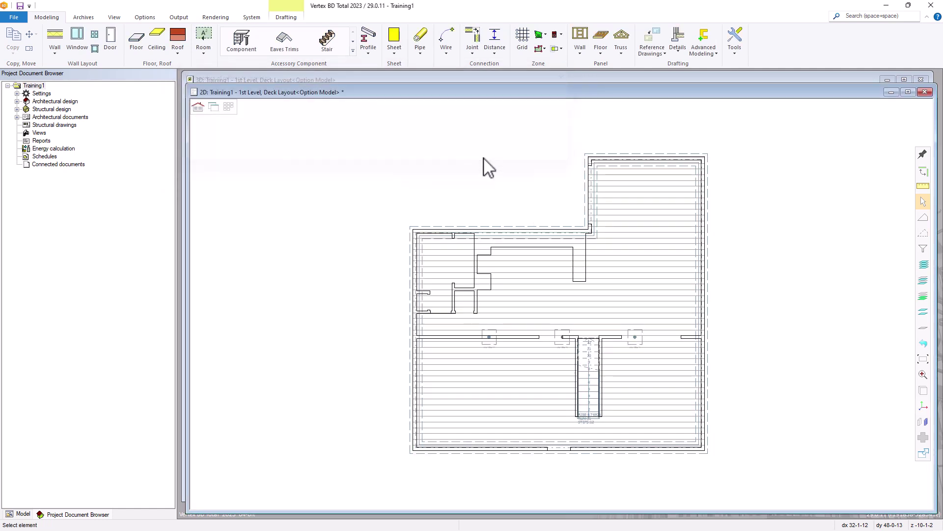
Turn the visibility of the 1walls.vxp reference drawing back on
click(653, 53)
click(586, 176)
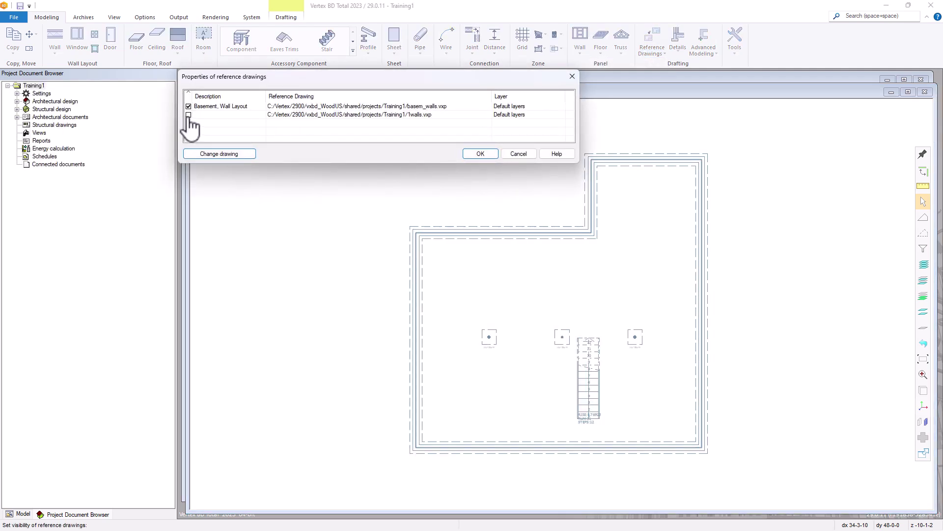
click(192, 115)
click(495, 154)
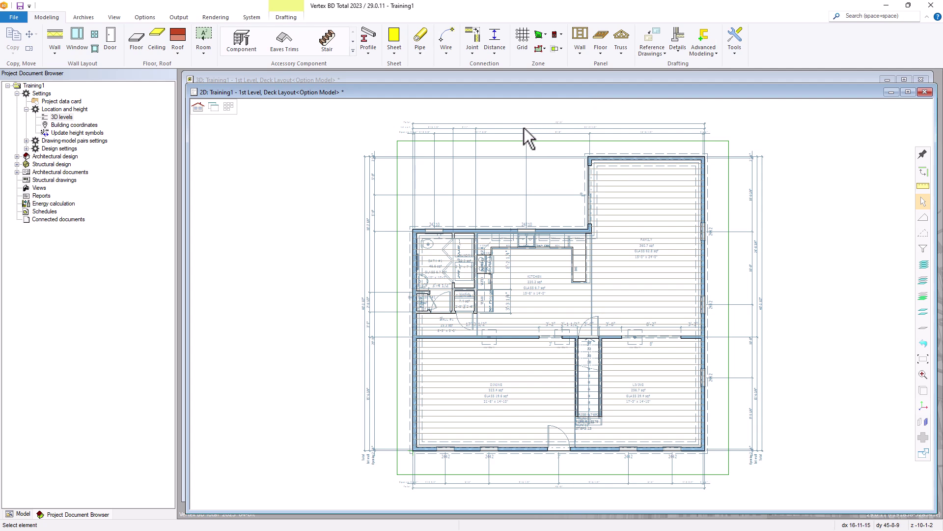
Open the framing tools of the 1st level floor deck and examine the available joist detail conditions
click(442, 251)
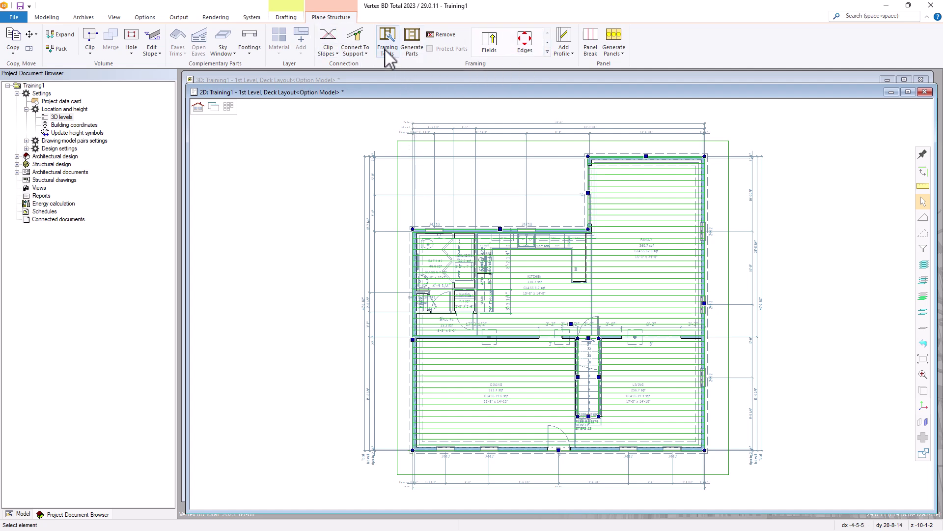
right_click(441, 192)
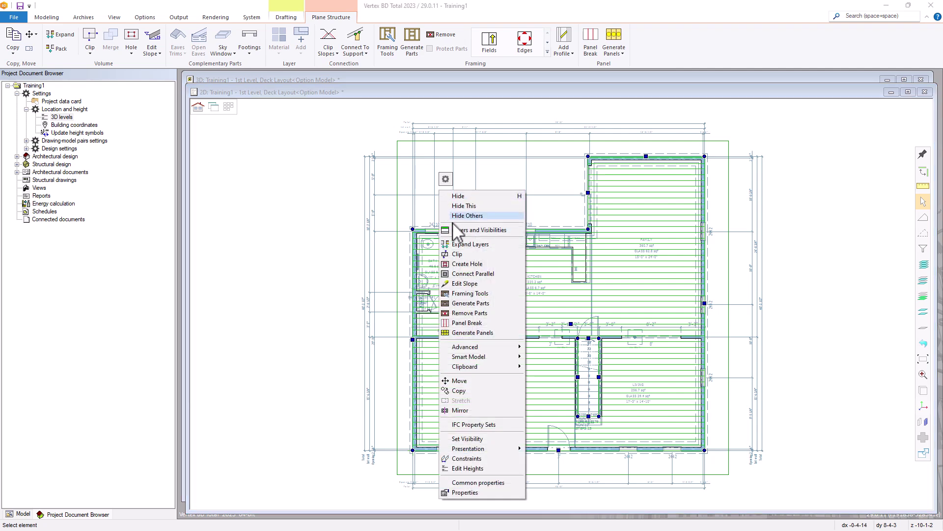
click(465, 293)
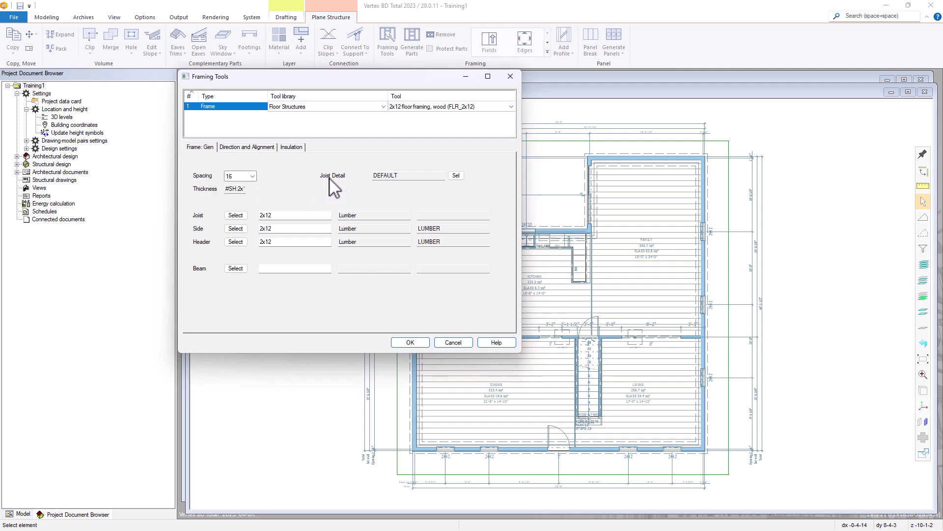
click(456, 176)
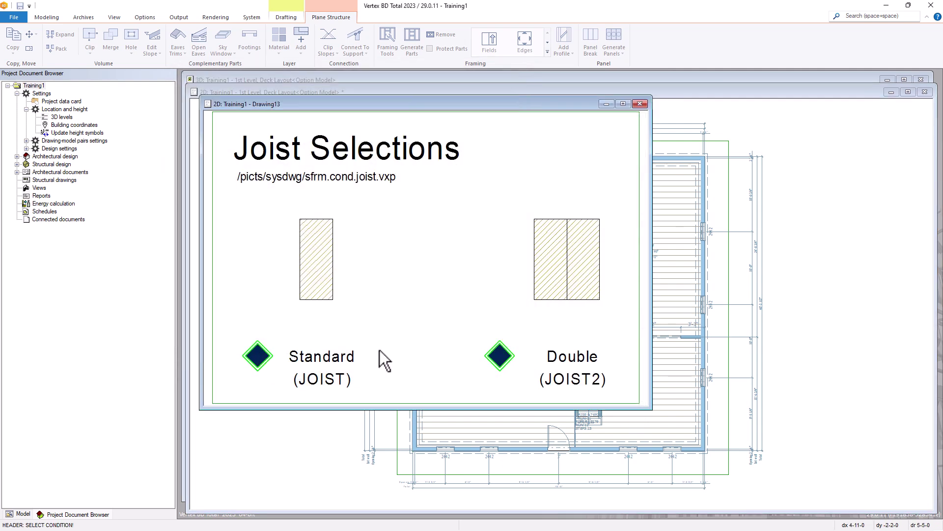
click(643, 104)
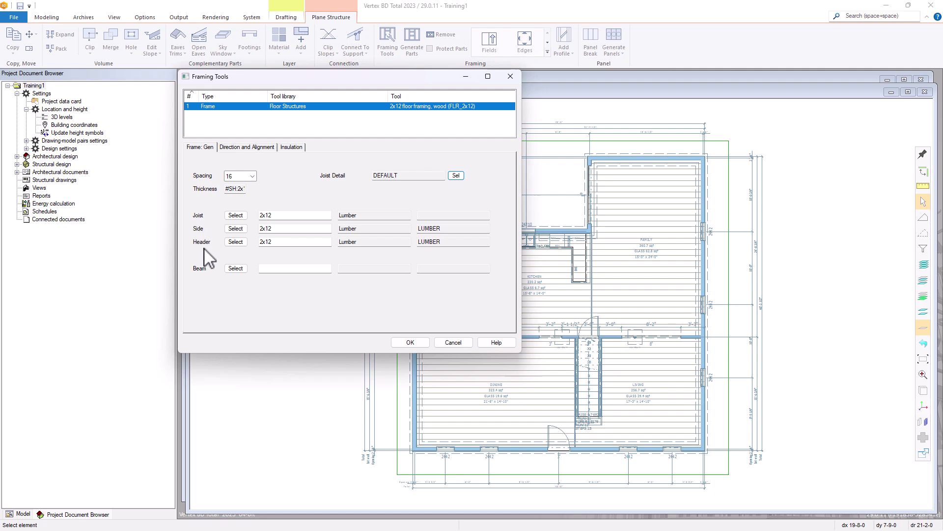
Examine the grade options in the joist's piece properties and leave them without changes
click(235, 215)
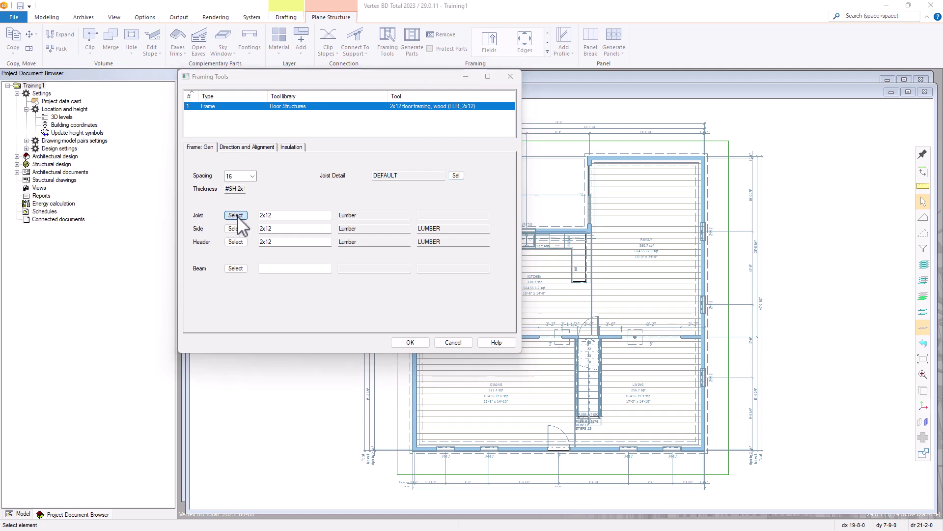
click(229, 173)
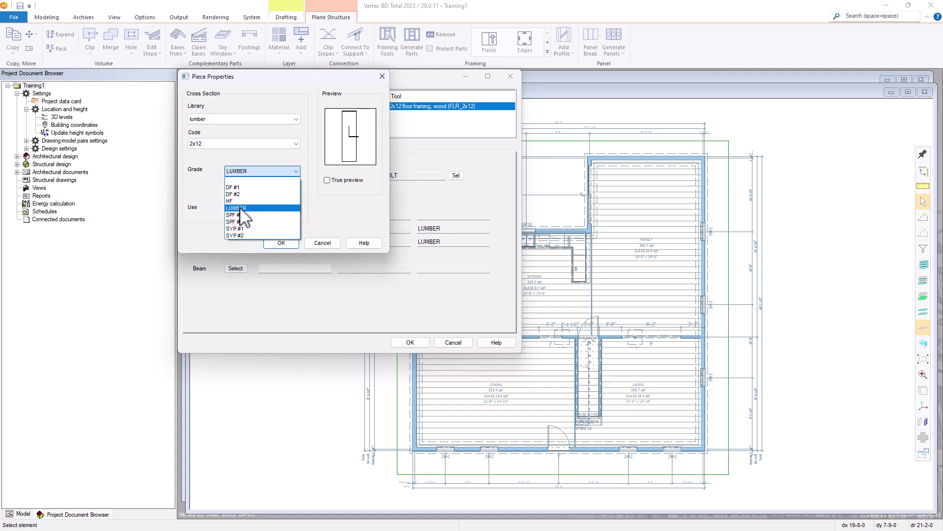
click(317, 216)
click(326, 243)
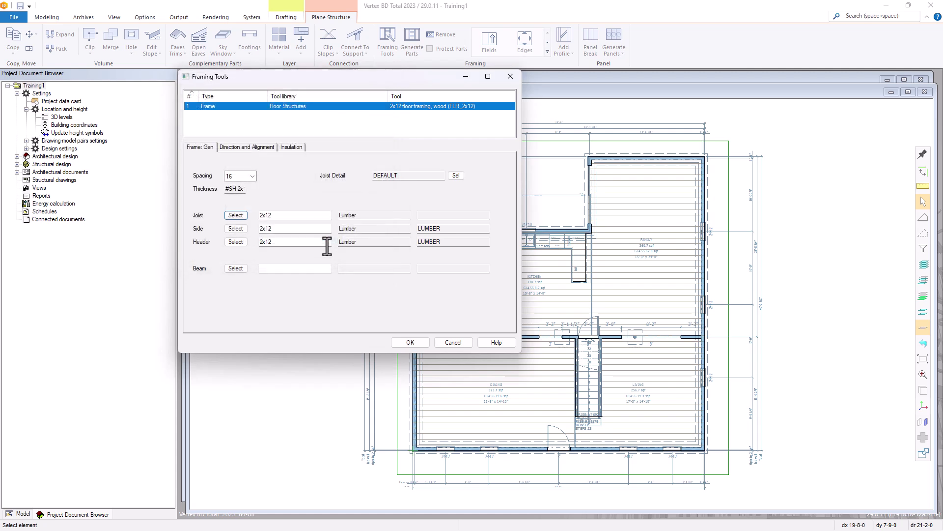
Review the floor framing's direction, alignment and insulation settings, leaving the framing tools without changes
click(247, 148)
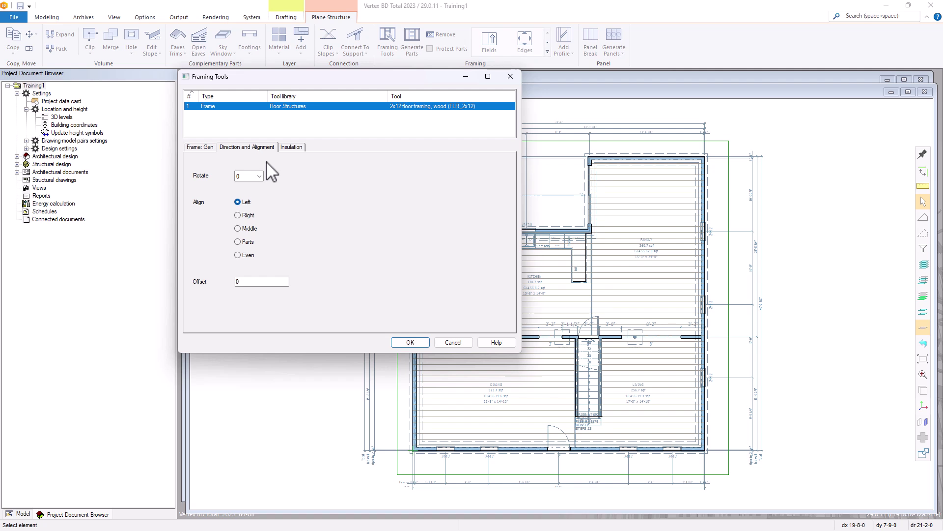
click(298, 148)
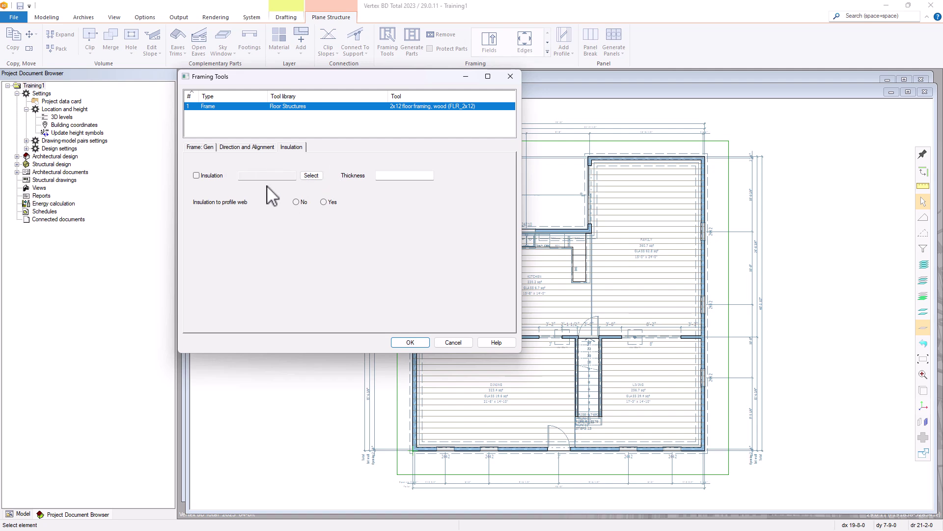
click(452, 341)
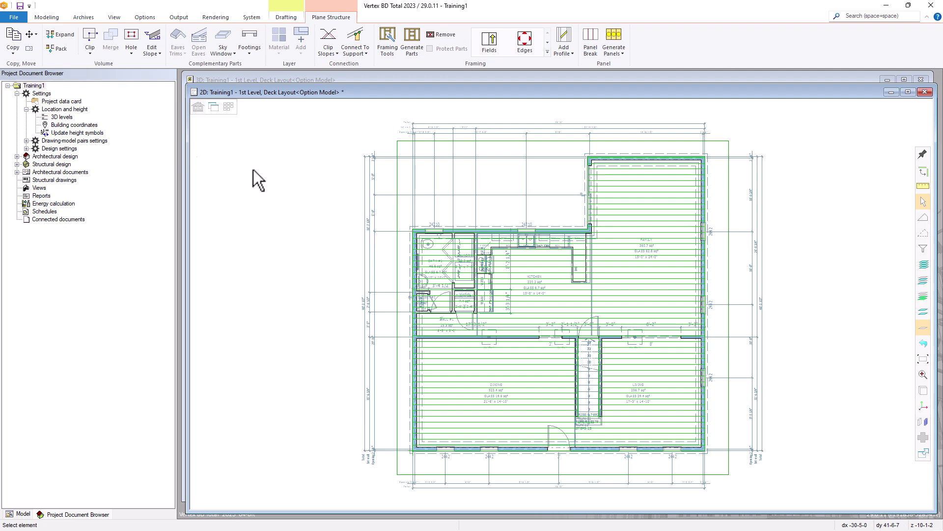
Review the floor structures assigned to each level in the 3D levels settings
click(62, 117)
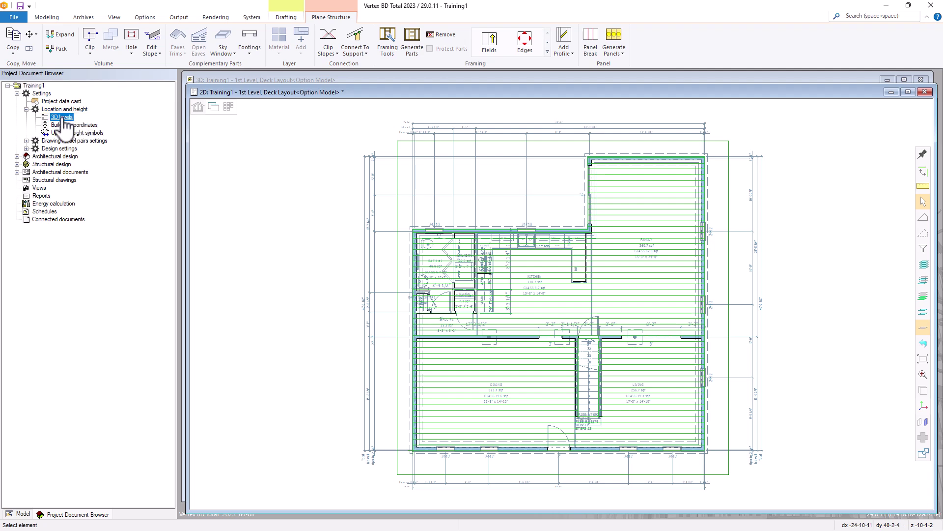
double_click(61, 117)
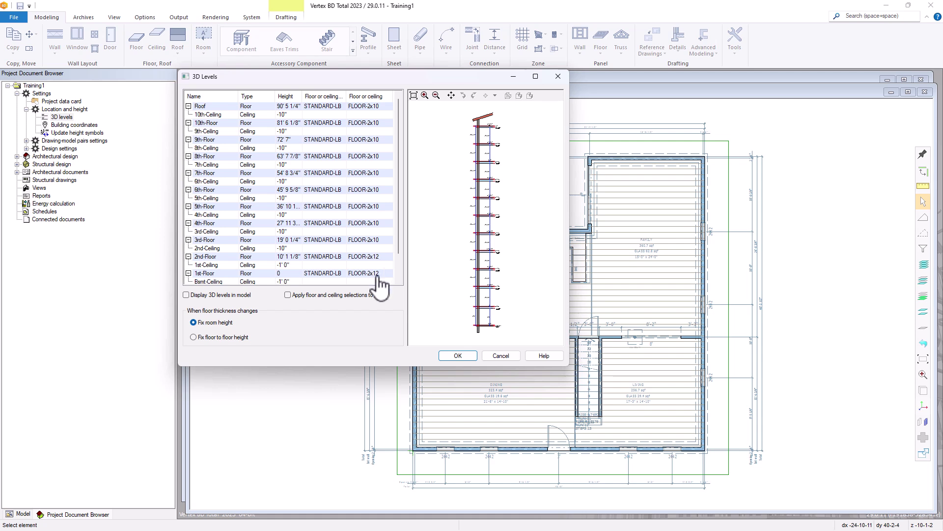
click(501, 355)
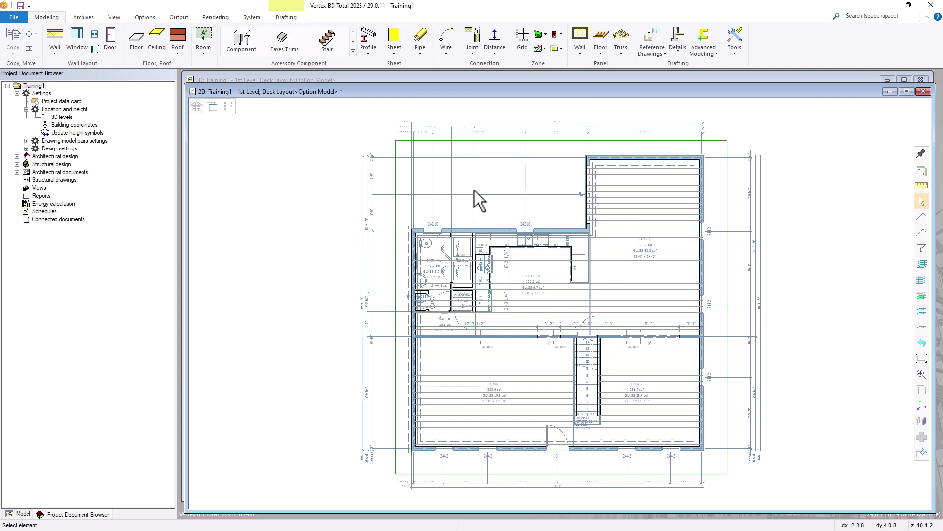
Generate the framing parts for the 1st level floor deck
click(440, 243)
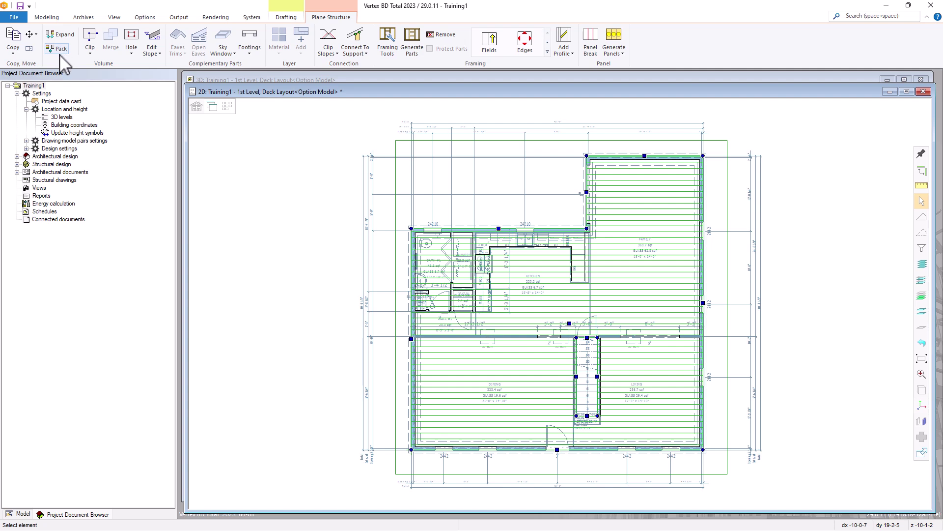
click(60, 35)
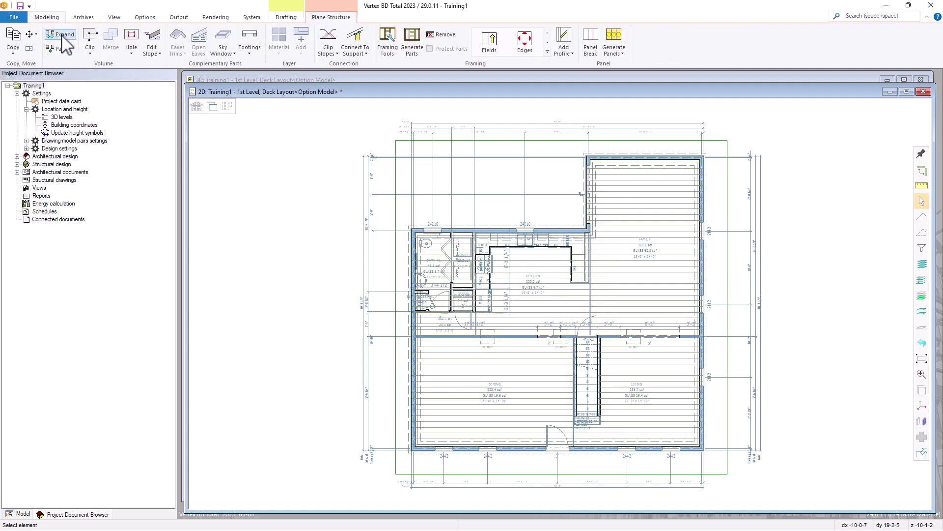
key(Escape)
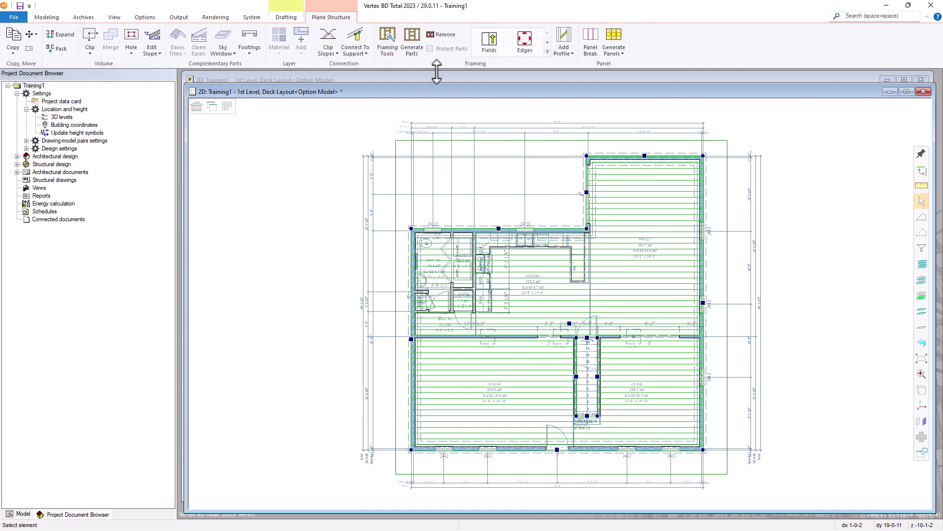
click(412, 44)
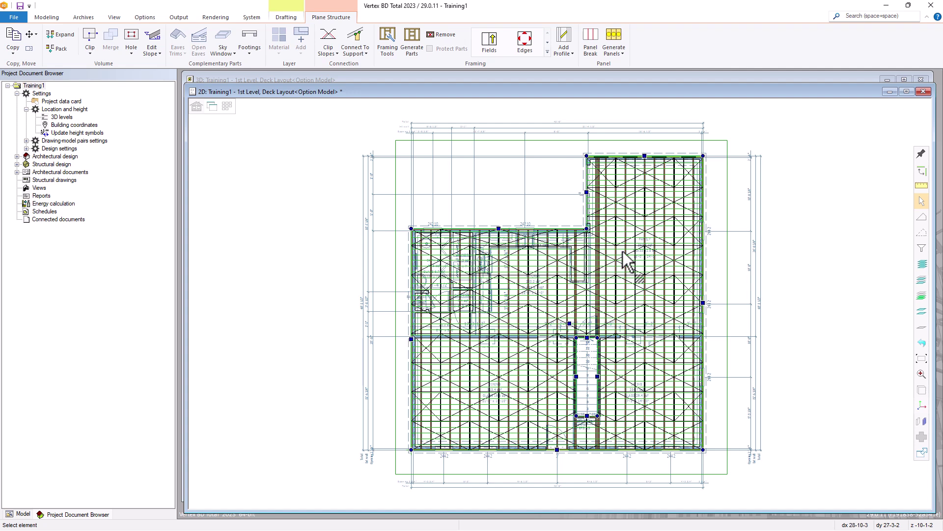
Switch to the 3D model and load the 1st Level, Deck Framing drawing-model pair
key(ctrl+Tab)
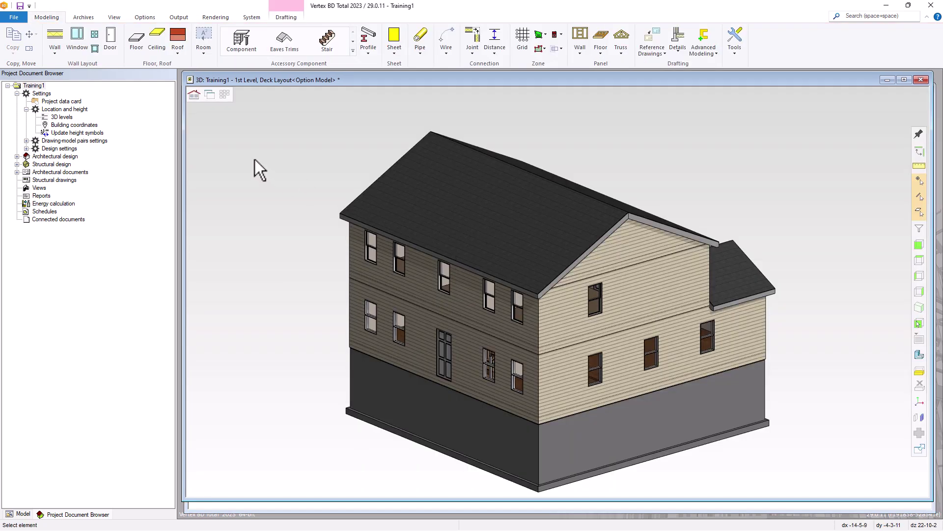
click(194, 96)
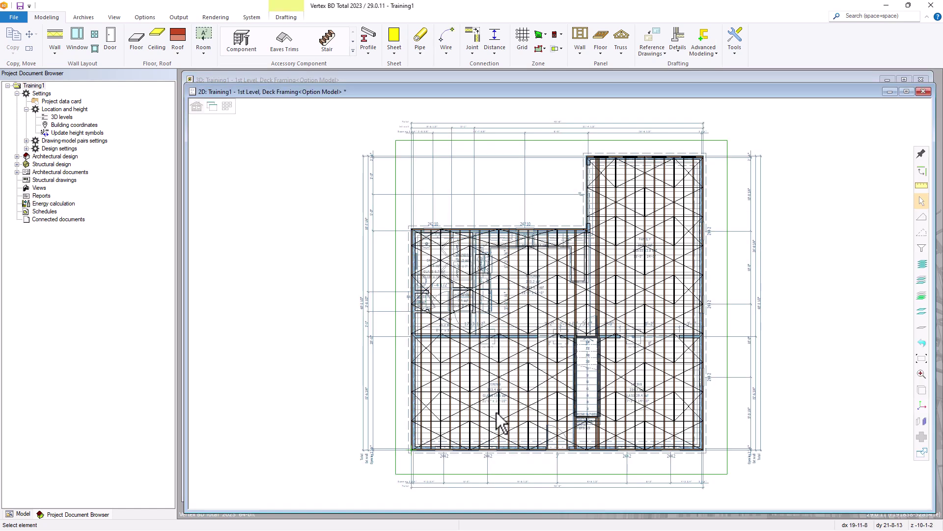
Remove the generated parts from the 1st level floor deck and generate only its framing parts
click(437, 232)
click(434, 35)
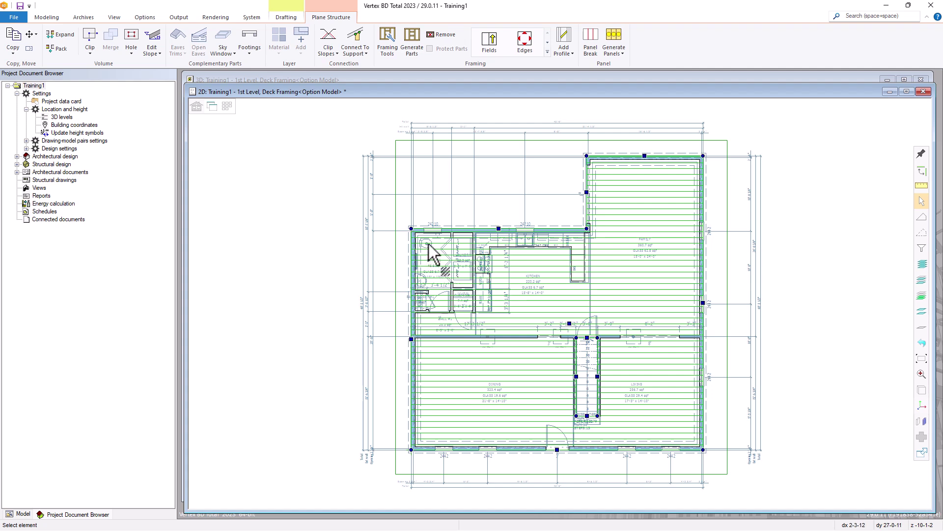
click(59, 50)
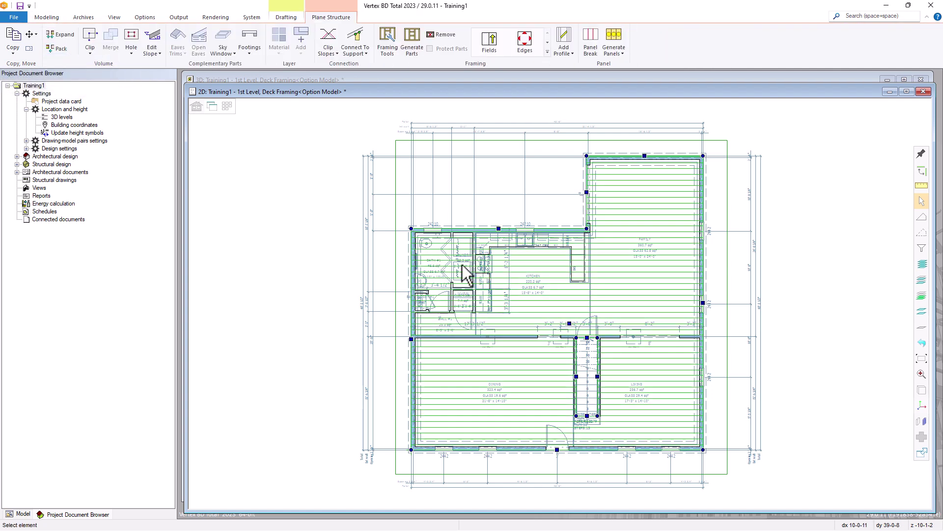
click(413, 43)
click(414, 43)
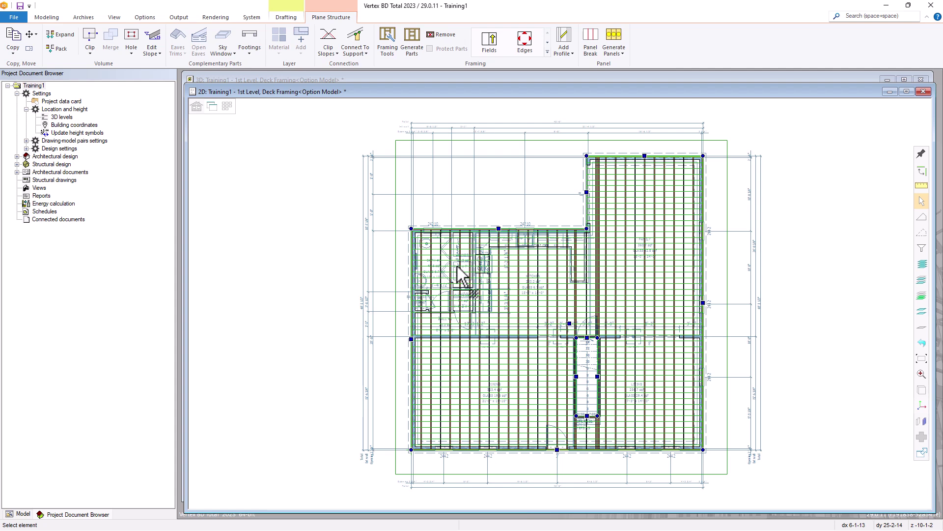
Examine the deck's joists and stair opening framing up close in the 3D model
key(ctrl+Tab)
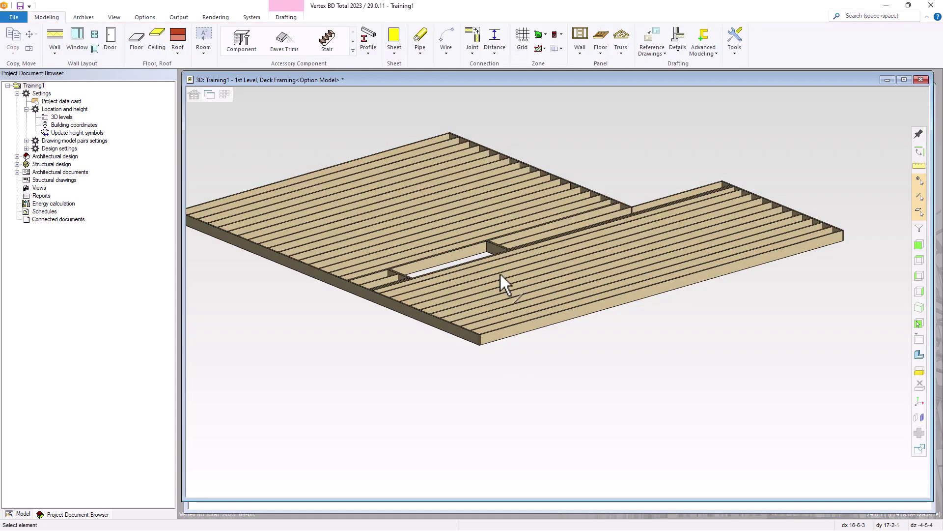
middle_drag(636, 273, 579, 264)
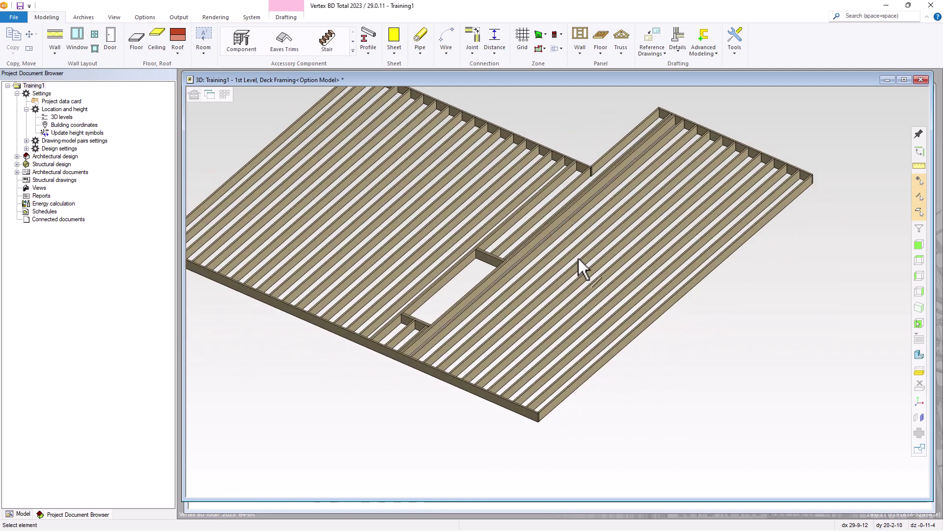
scroll(572, 273, up, 1)
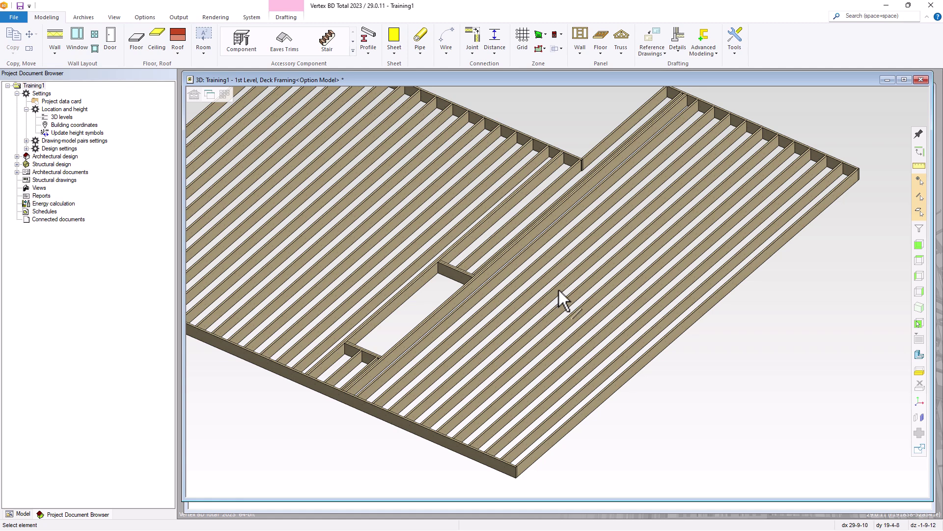
Return to the 2D deck framing drawing, remove the floor's framing-only parts and regenerate both its framing and sheathing
key(ctrl+Tab)
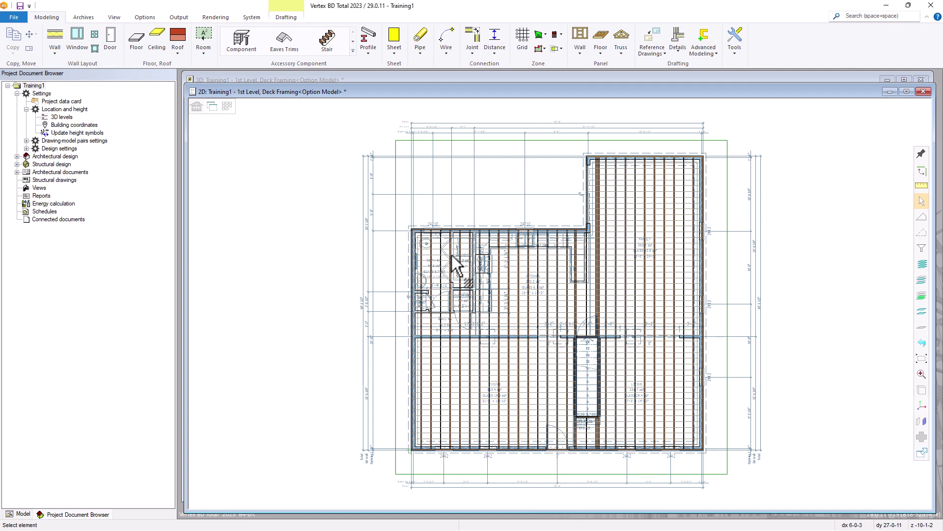
click(435, 249)
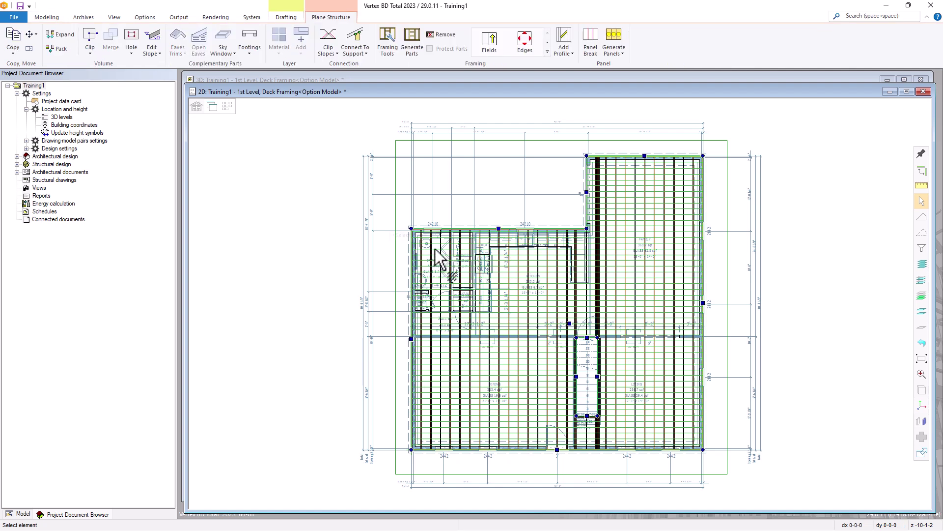
click(440, 35)
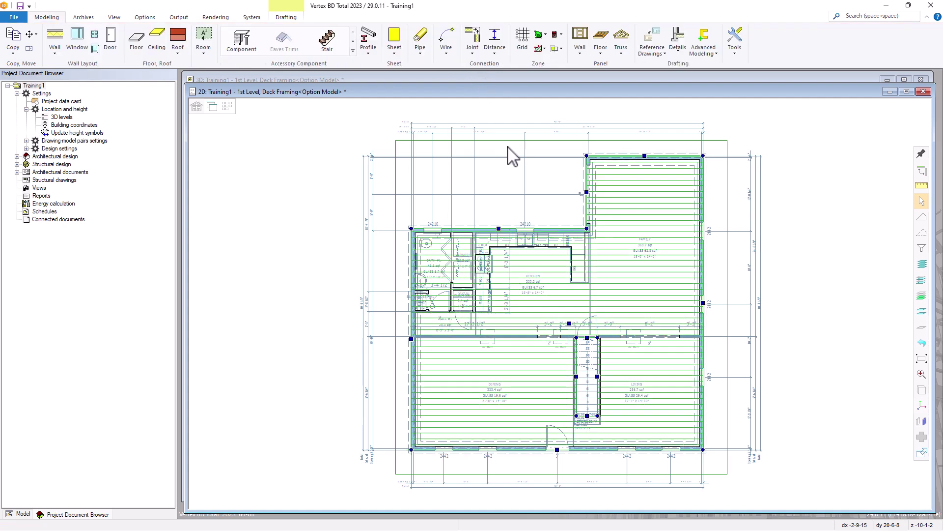
key(Escape)
click(439, 252)
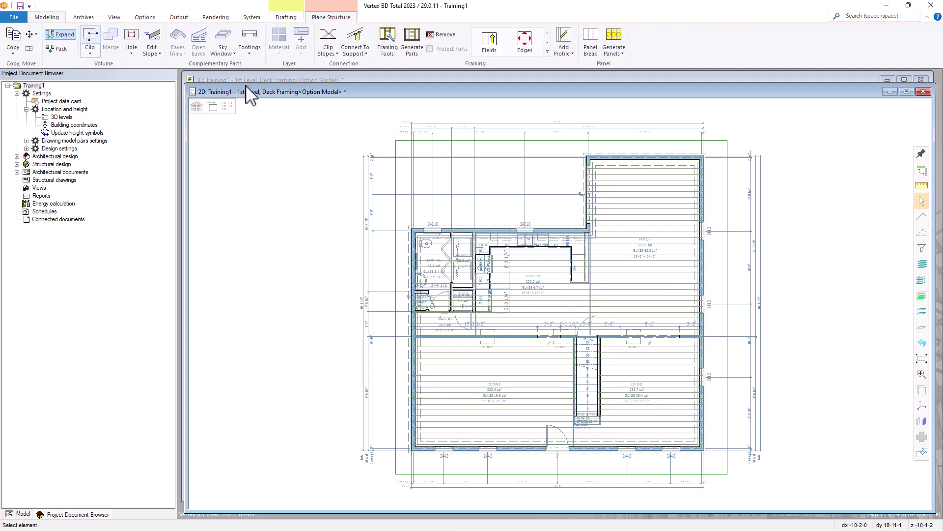
click(413, 49)
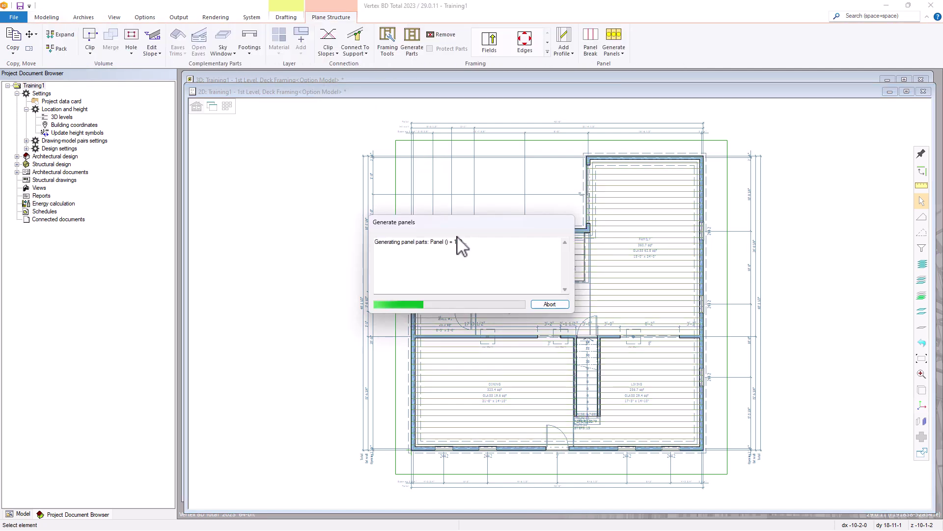
click(559, 224)
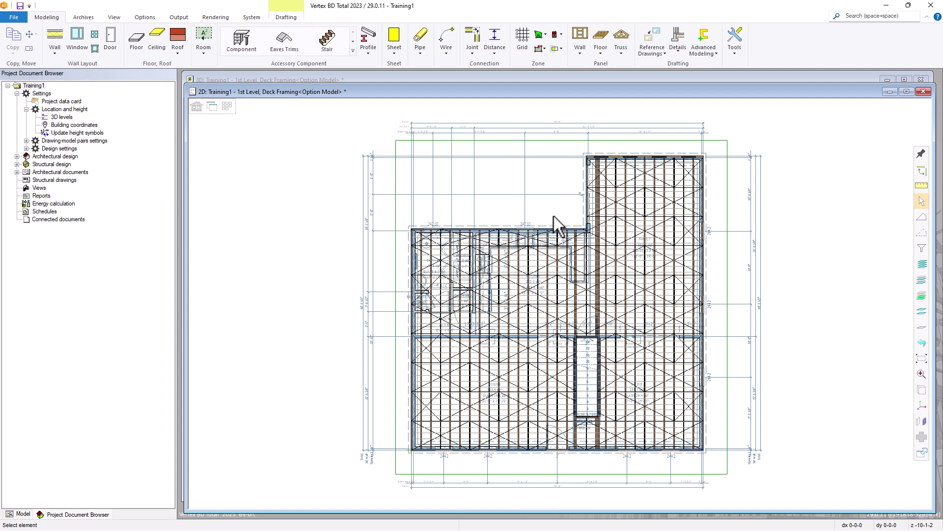
Remove all OSB sheathing sheets from the 2D deck framing drawing, and restore them
click(557, 268)
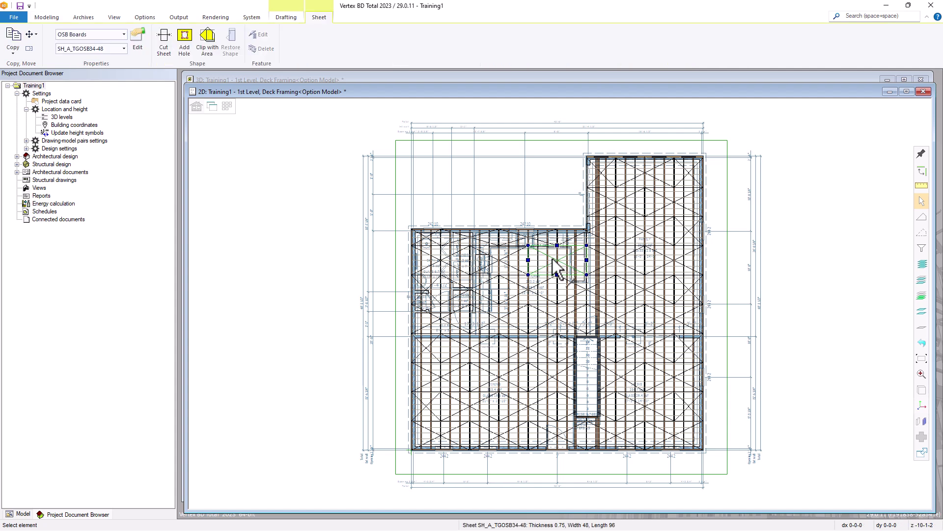
key(ctrl+a)
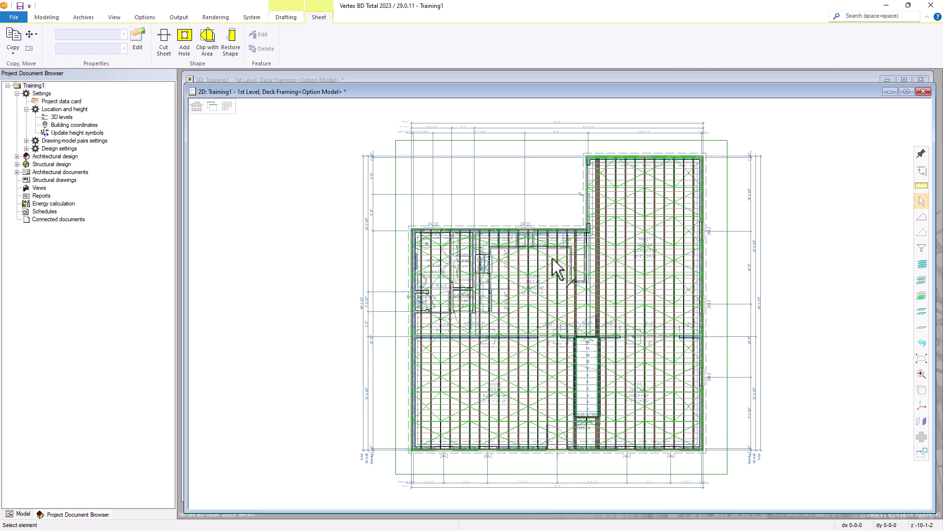
key(Delete)
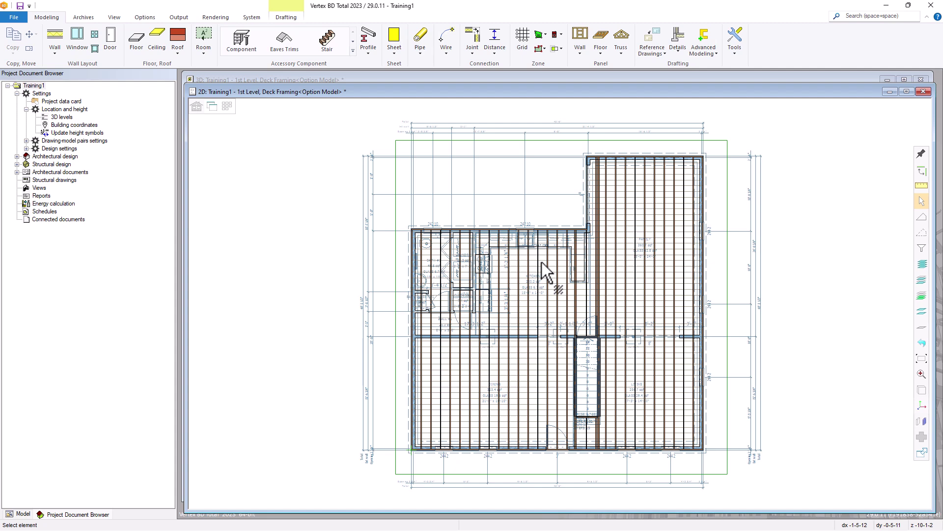
right_click(556, 213)
click(568, 214)
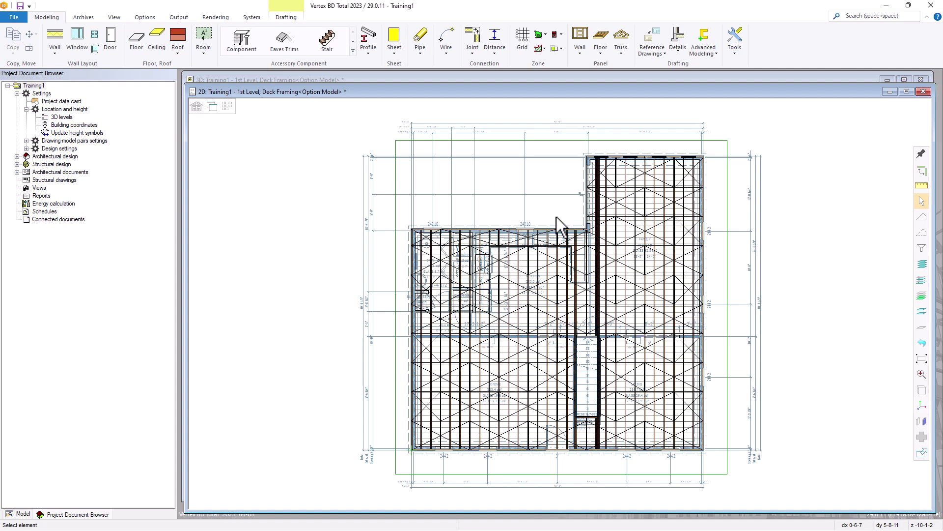
Switch to the 3D model, remove all the floor's OSB sheathing sheets from it, and restore them
key(ctrl+Tab)
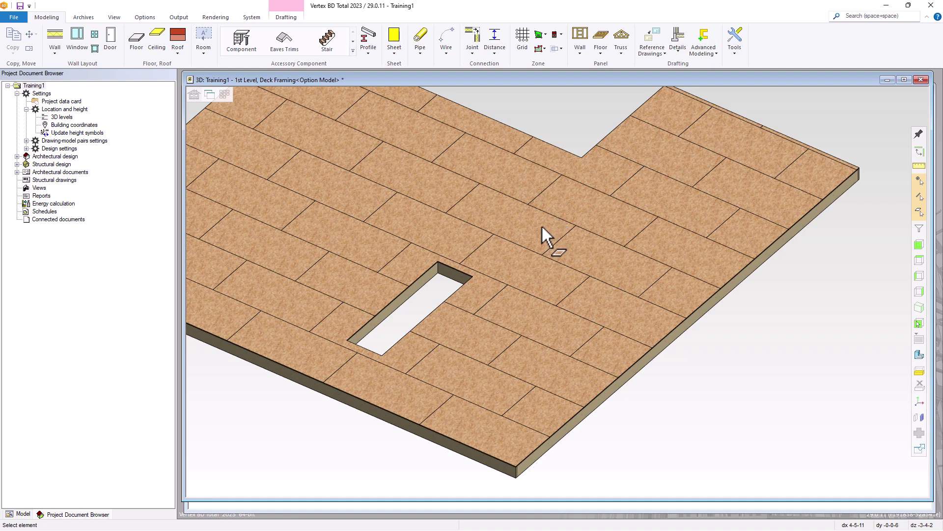
click(544, 282)
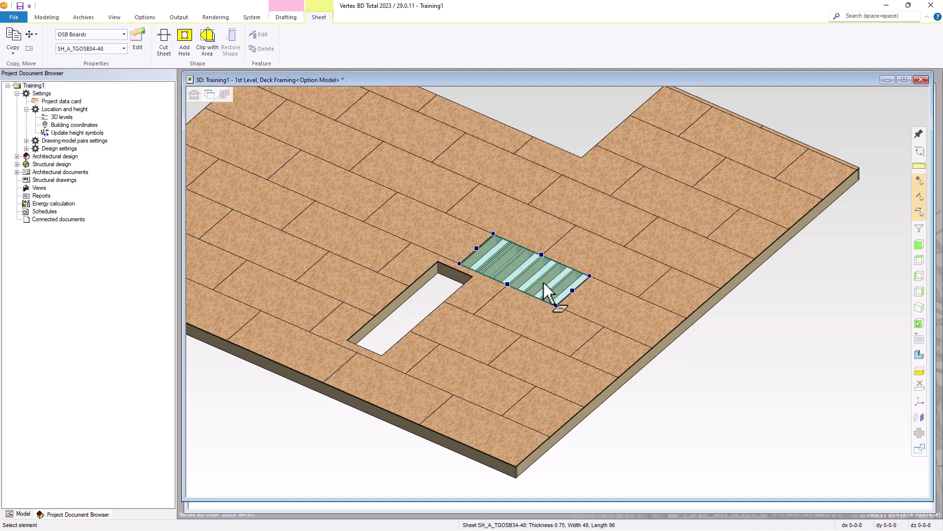
key(ctrl+a)
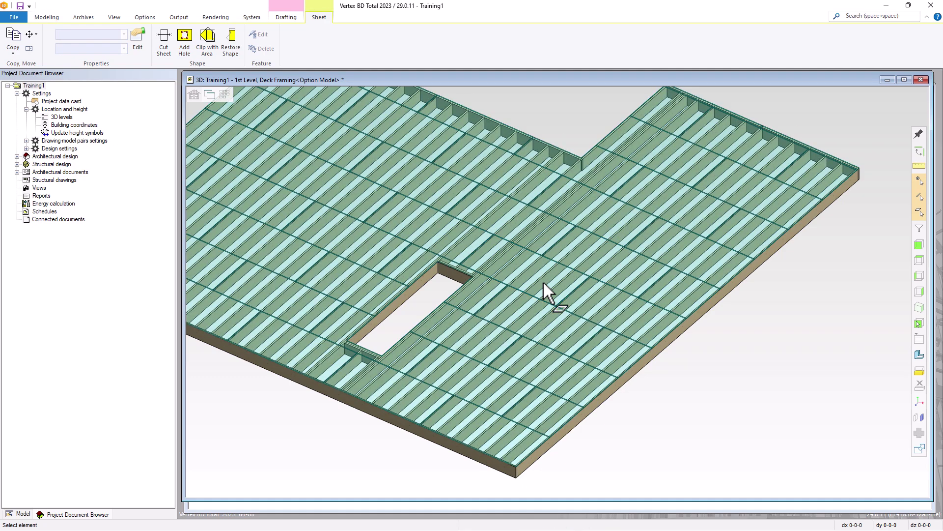
key(Delete)
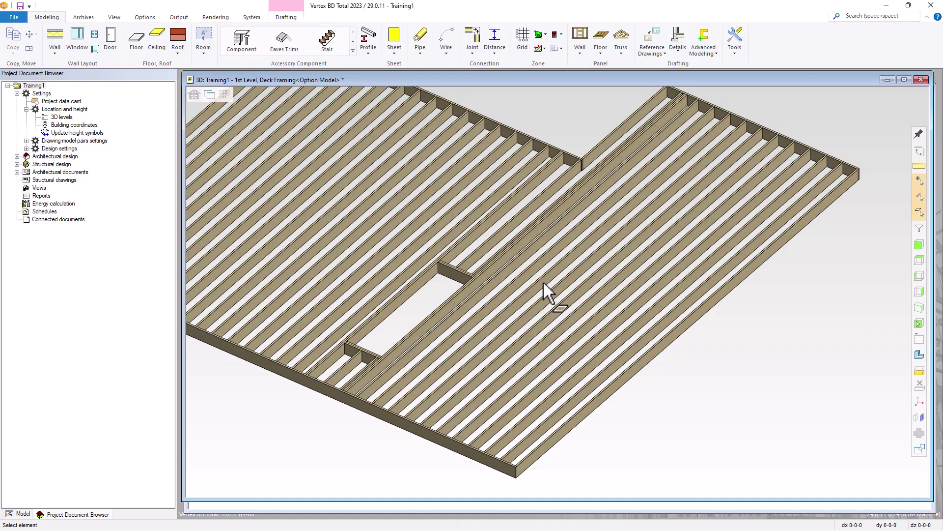
right_click(585, 117)
click(605, 122)
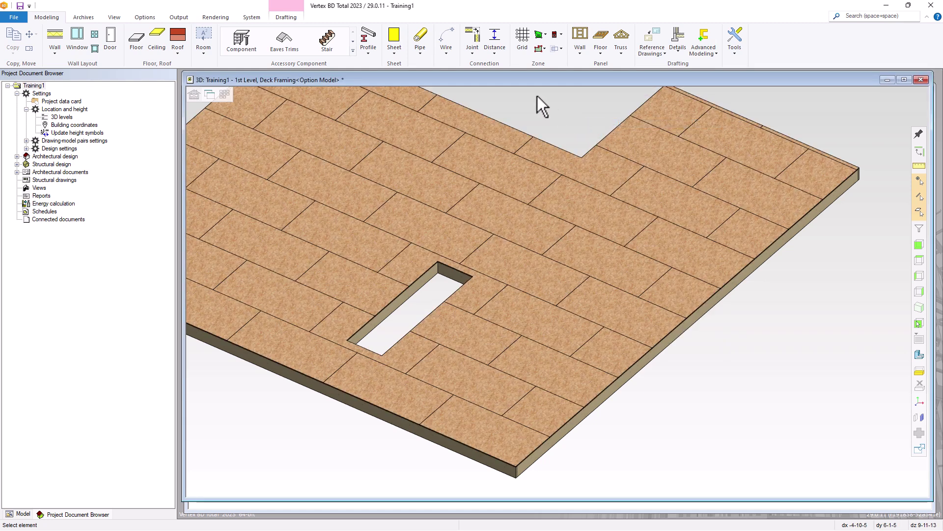
Locate Floor FLOOR-2x12 under the 1ST FLOOR planar structures in the model tree and expand its parts
click(22, 514)
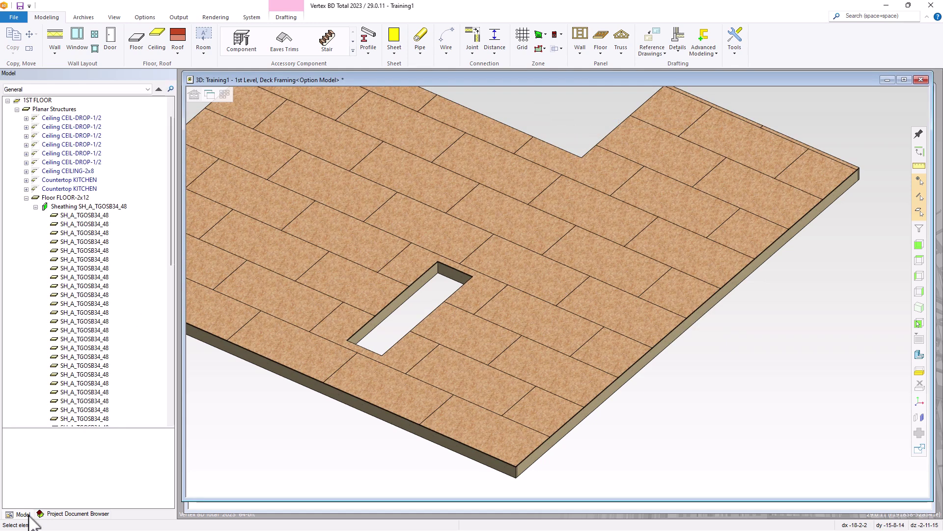
click(26, 197)
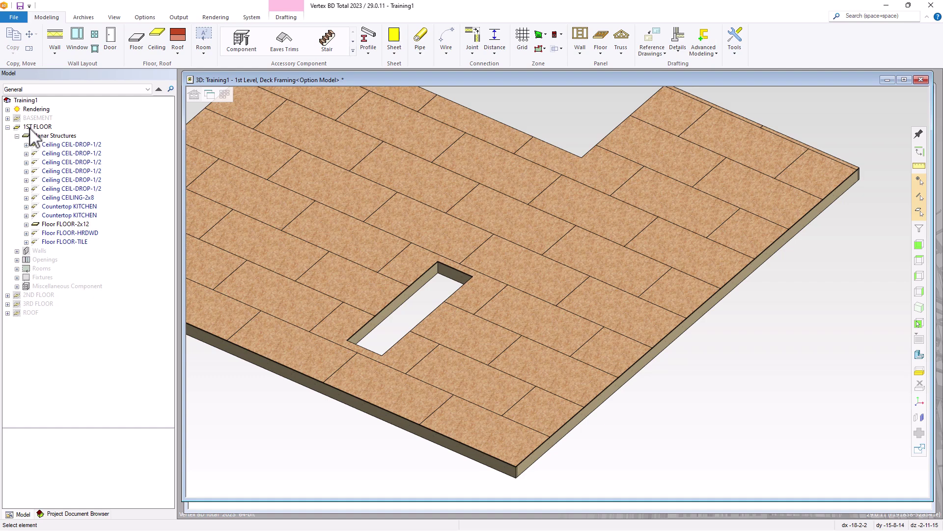
click(42, 141)
click(66, 225)
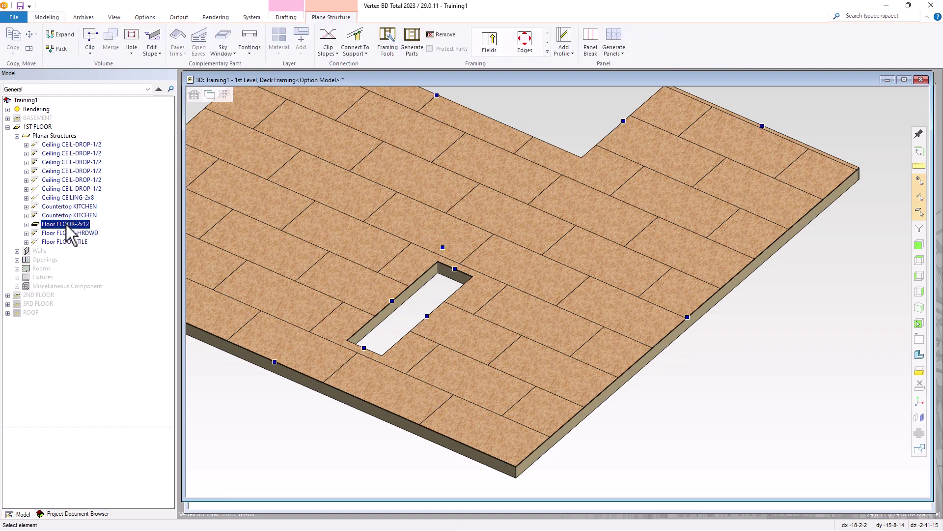
click(26, 225)
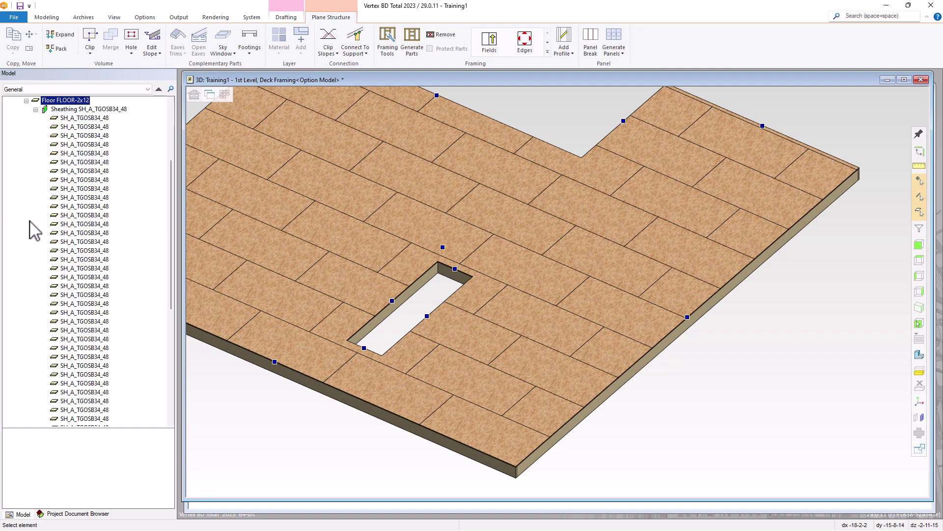
Hide the Sheathing SH_A_TGOSB34_48 group of Floor FLOOR-2x12, and show it again
click(74, 110)
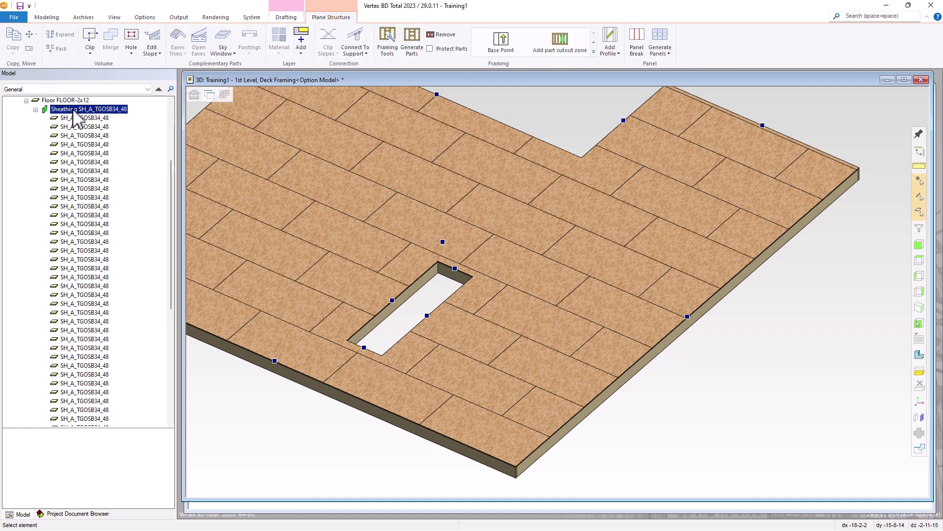
right_click(74, 111)
click(90, 123)
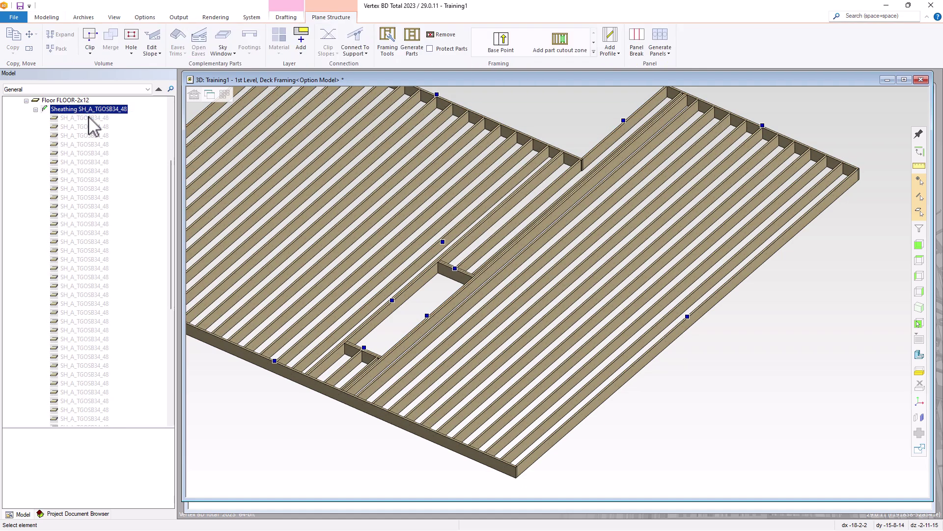
click(511, 105)
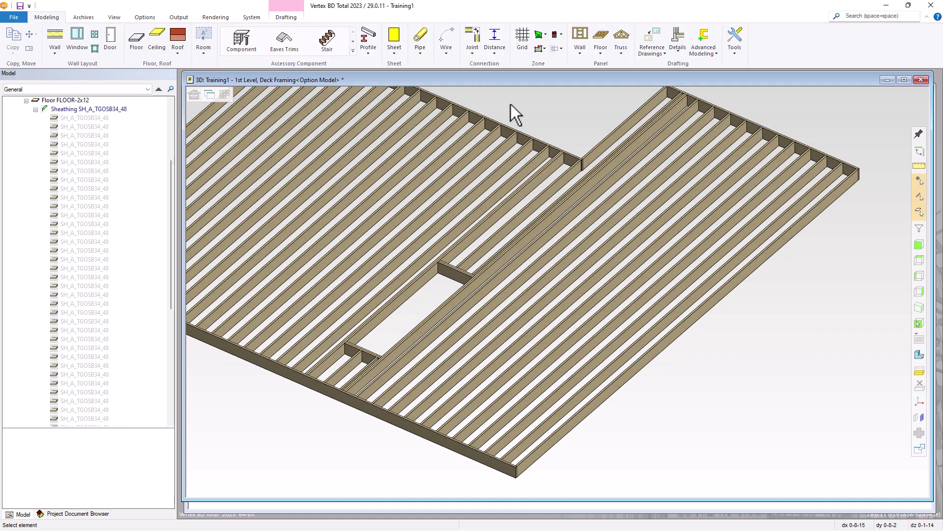
right_click(511, 104)
click(527, 110)
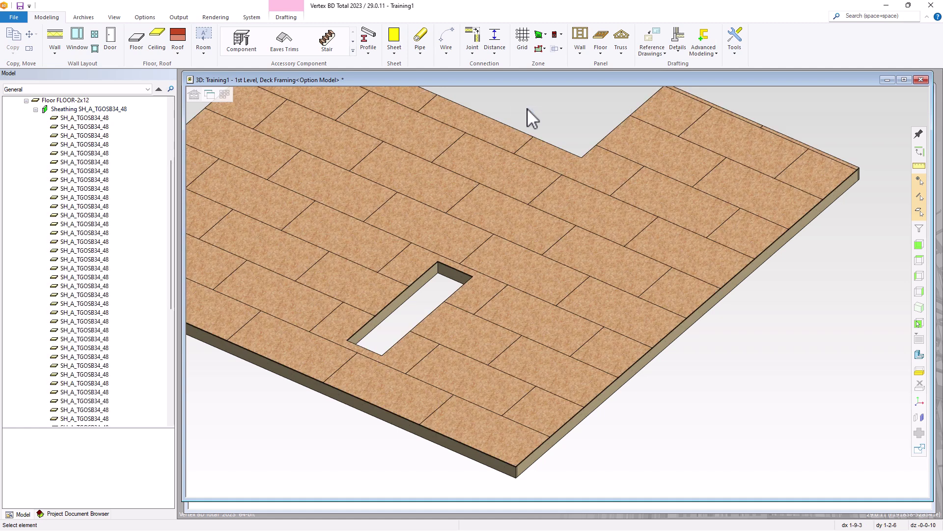
Load the 1st Level, Deck Layout drawing and remove the generated parts from Floor FLOOR-2x12
click(193, 96)
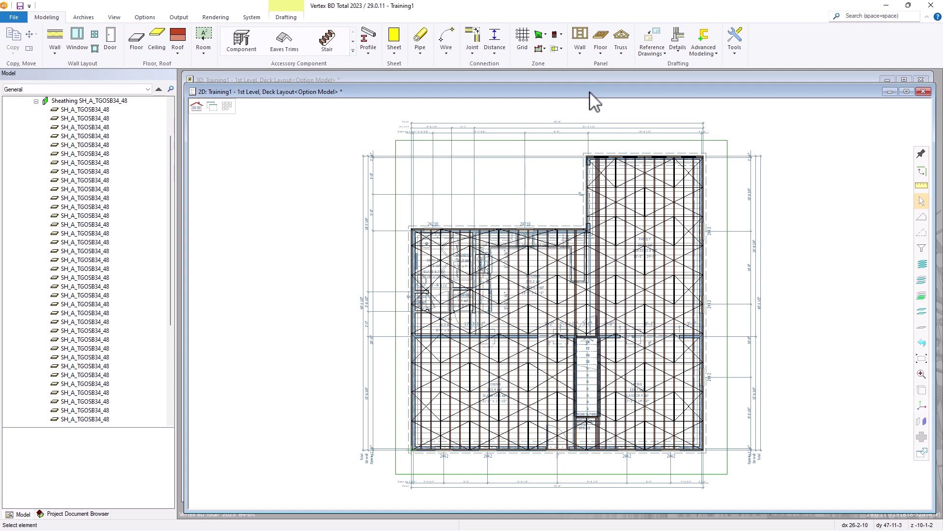
click(437, 247)
click(442, 35)
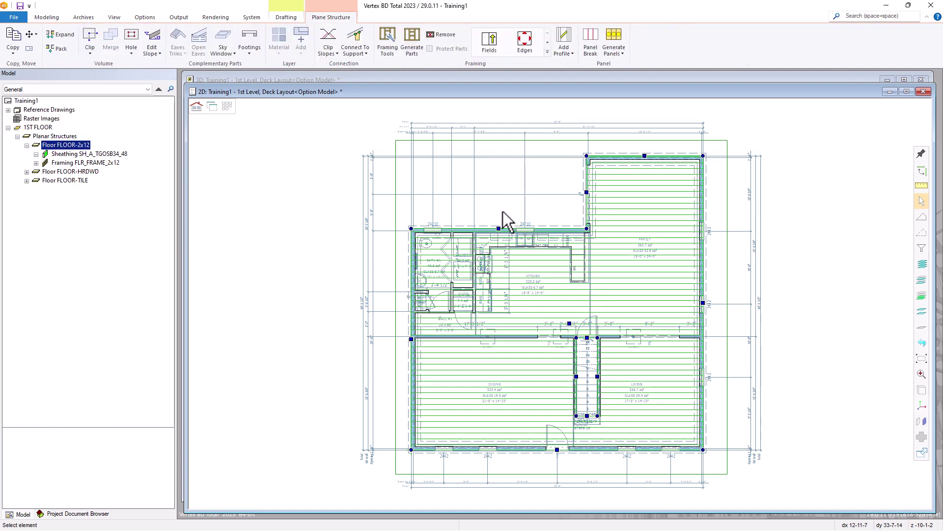
key(Escape)
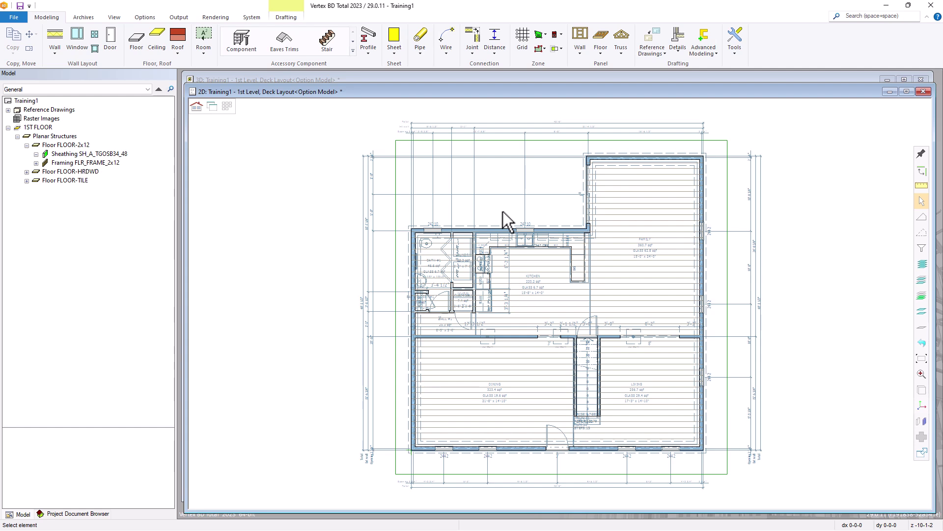
Compare the extents of the structural Floor FLOOR-2x12 and the finish Floor FLOOR-HRDWD by selecting each in the layout
click(495, 261)
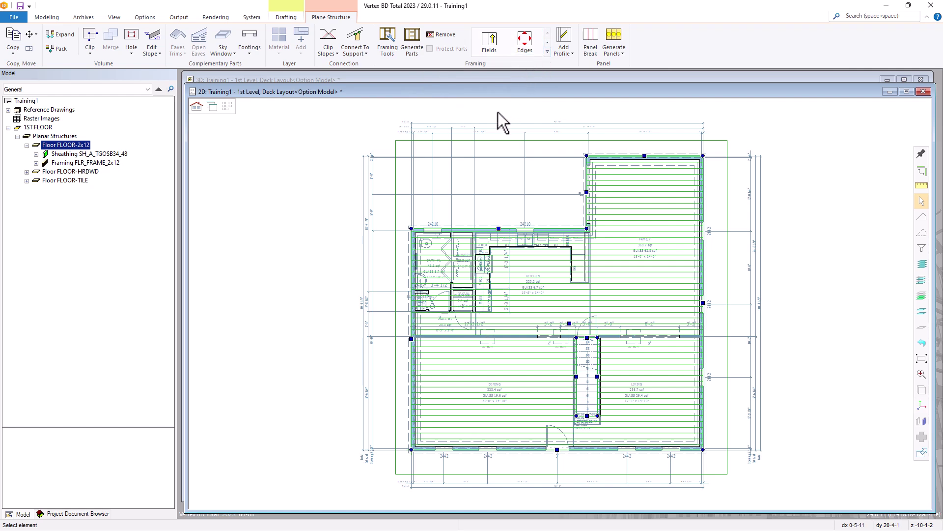
click(483, 255)
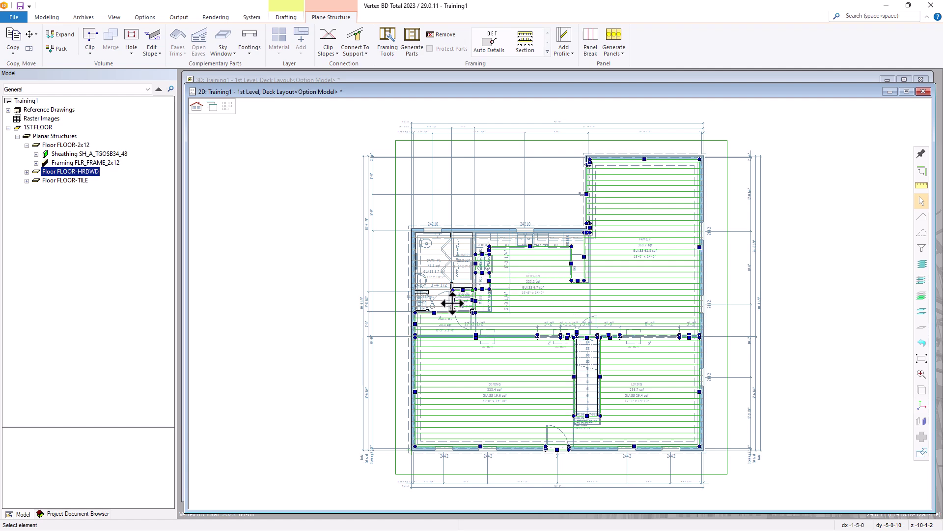
key(Escape)
click(535, 321)
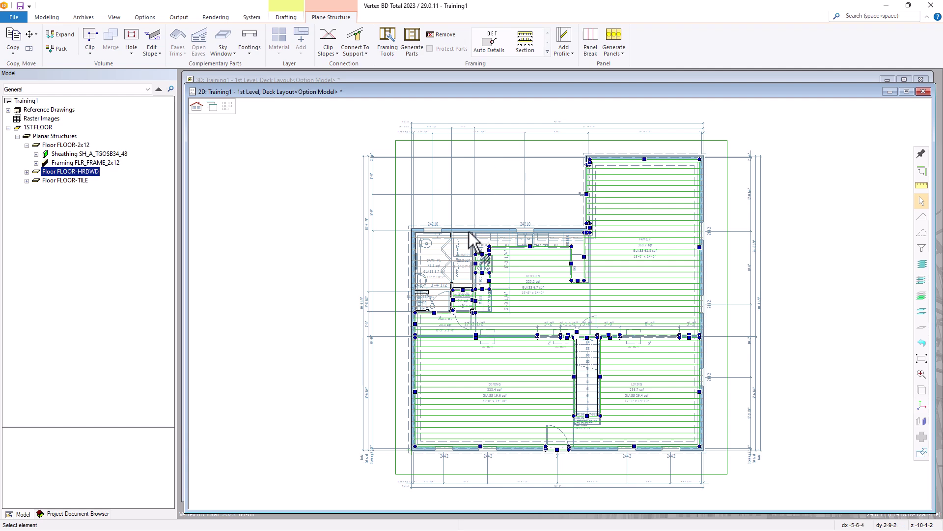
Select the structural Floor FLOOR-2x12 in the deck layout and start editing its framing fields
click(458, 254)
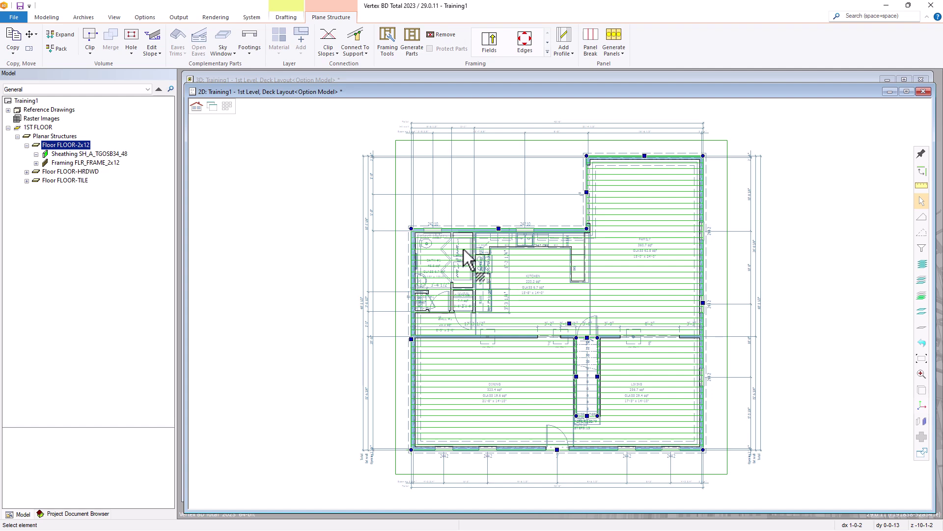
key(Escape)
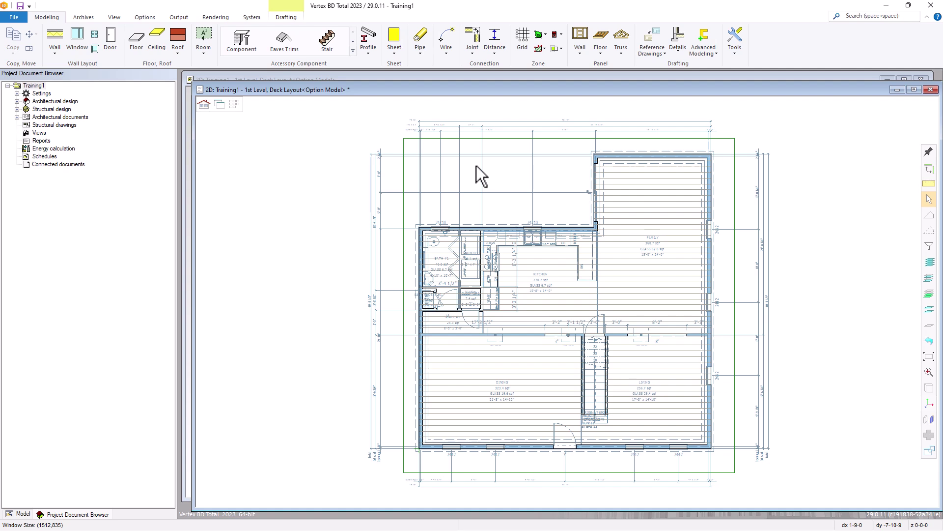
click(443, 244)
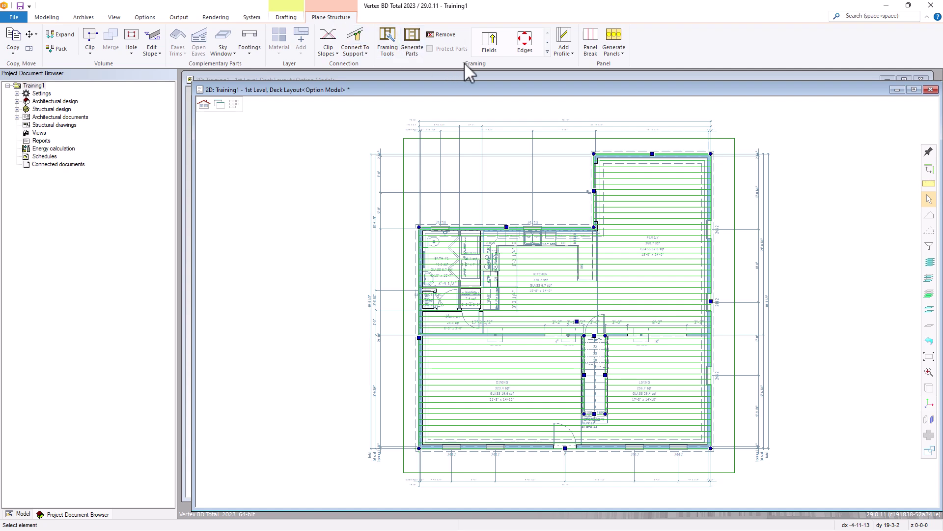
click(490, 46)
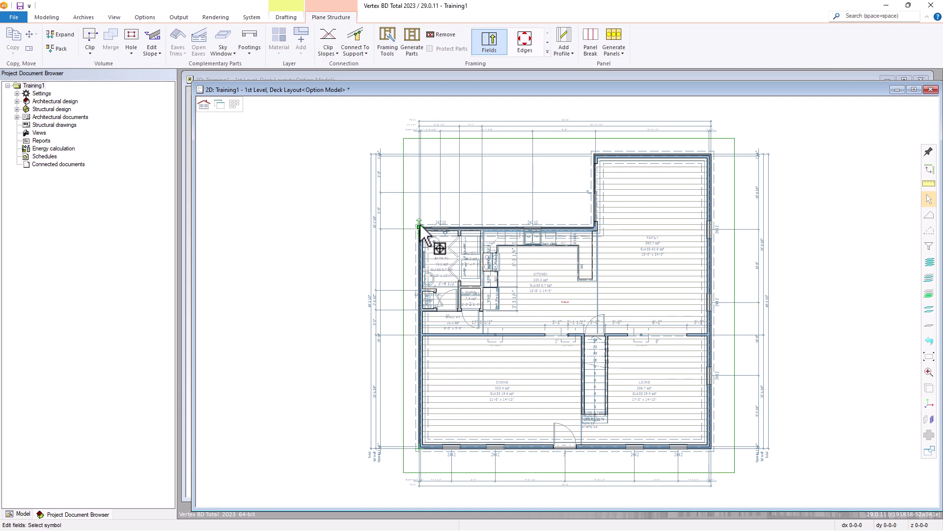
Review the framing field's spacing and joist properties, including the lumber cross-section library choices, and close them without changes
right_click(432, 212)
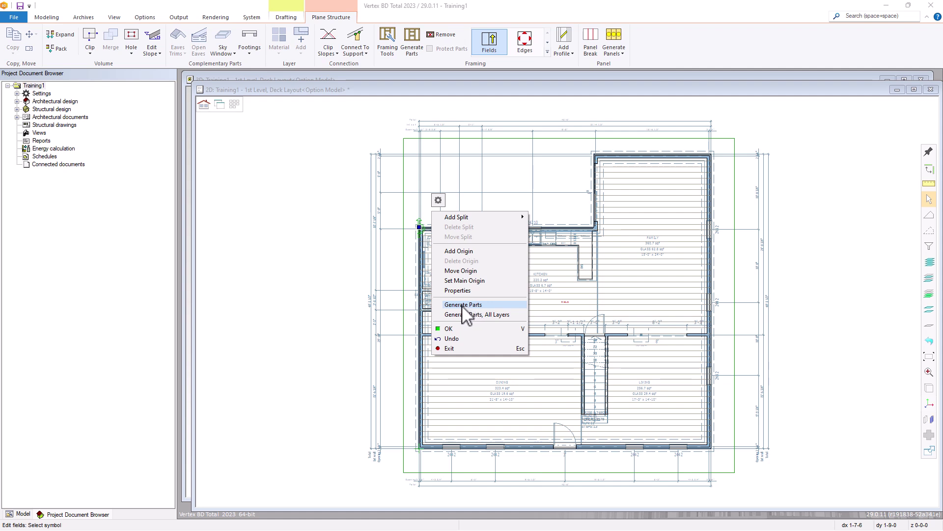
click(458, 291)
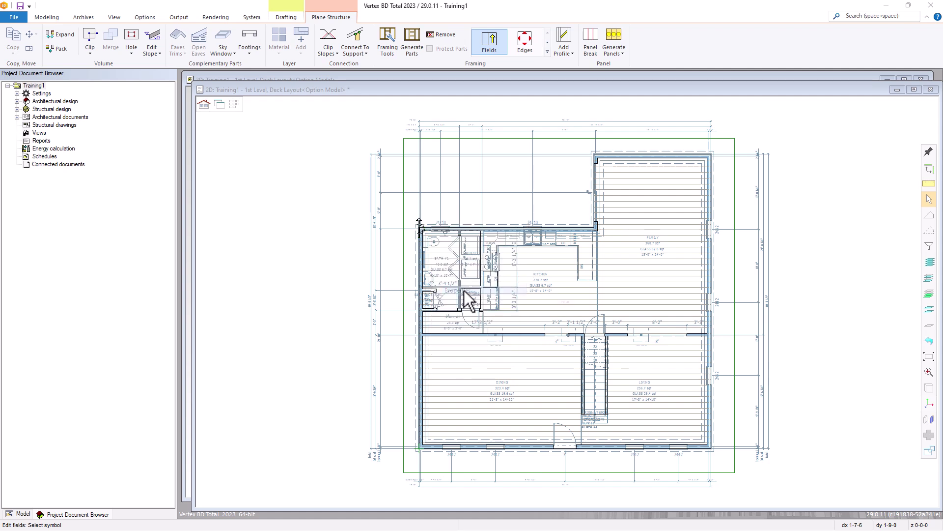
drag(239, 101, 211, 99)
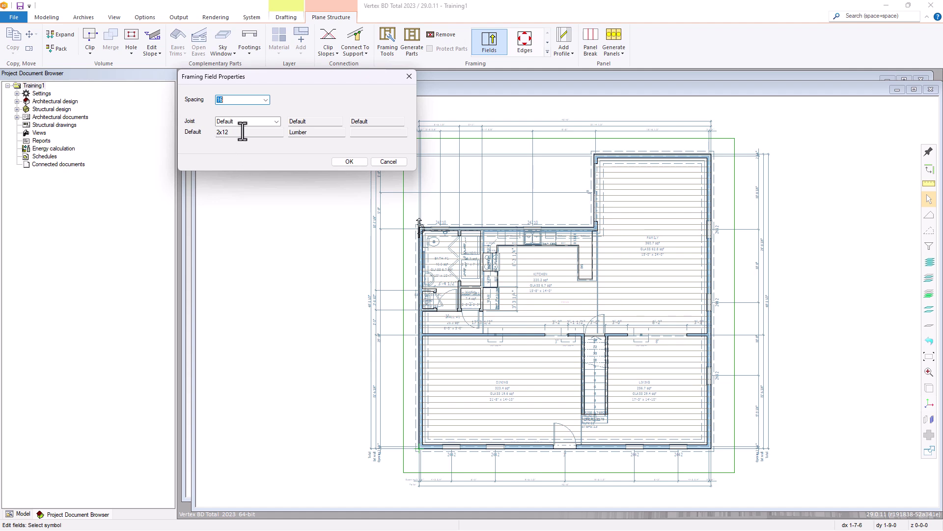
click(278, 123)
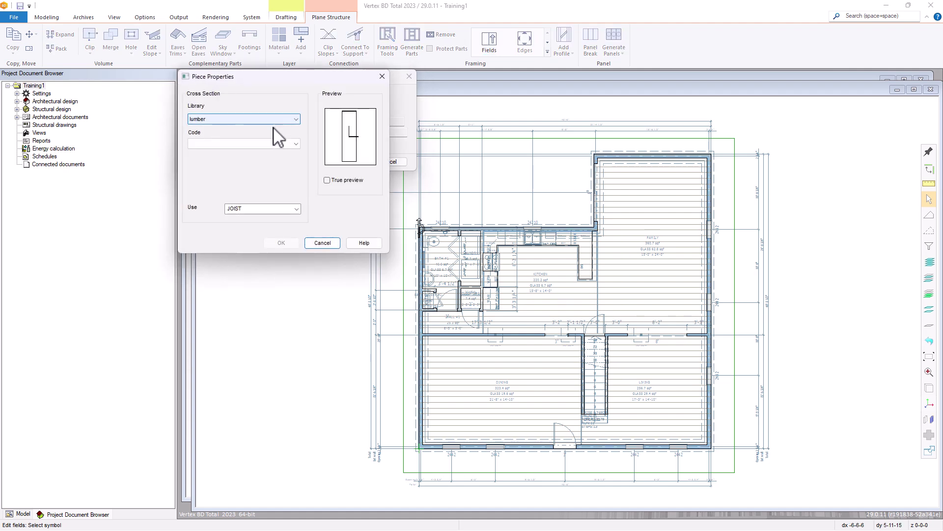
click(297, 119)
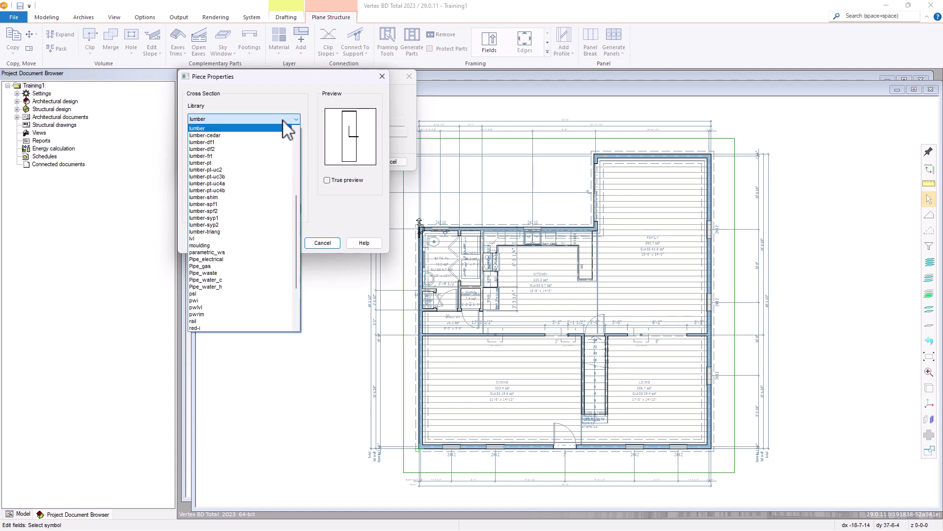
click(260, 128)
click(322, 243)
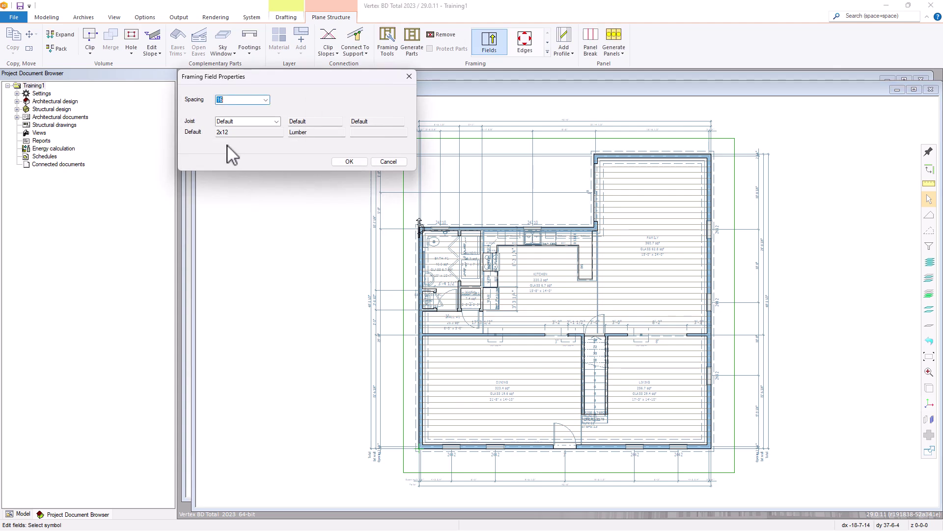
click(389, 163)
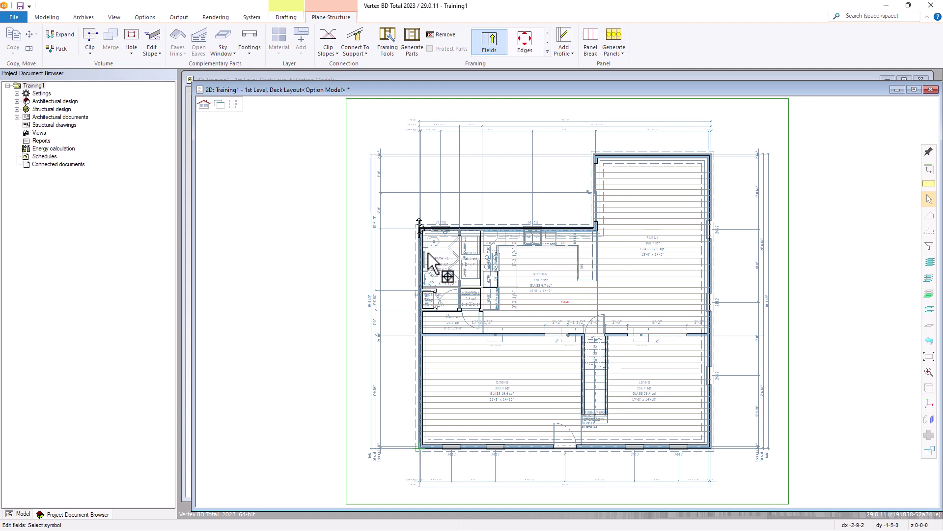
Move the framing field's origin from the exterior corner at Bath #1 to the exterior corner of the Living room beside the 2442 windows
click(422, 225)
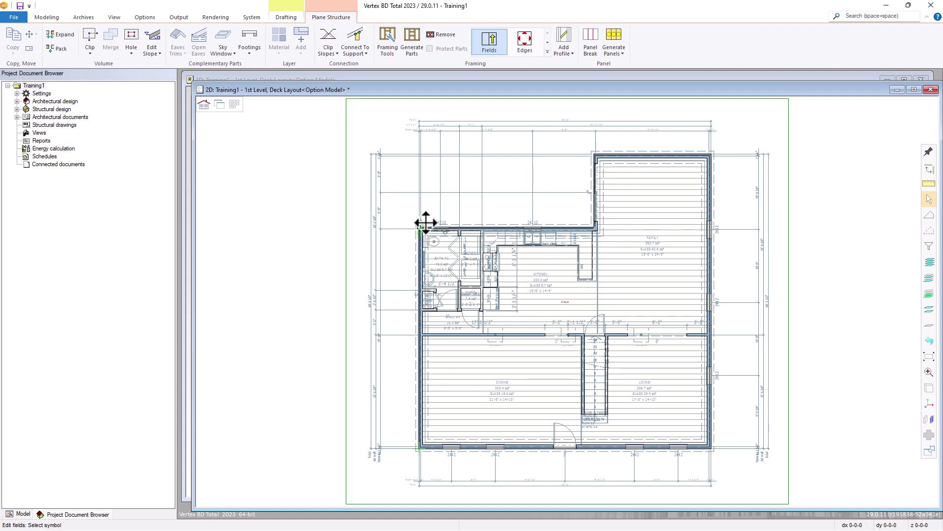
click(420, 228)
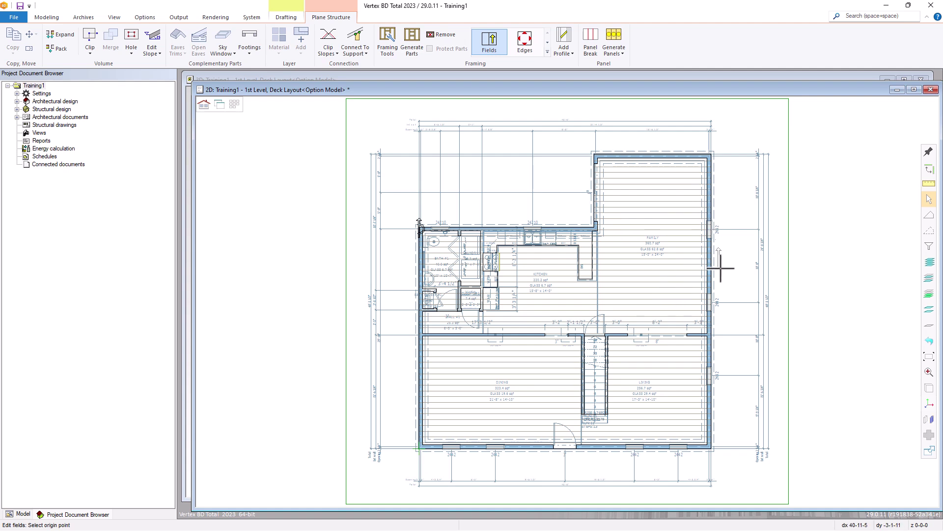
click(714, 451)
scroll(714, 451, up, 5)
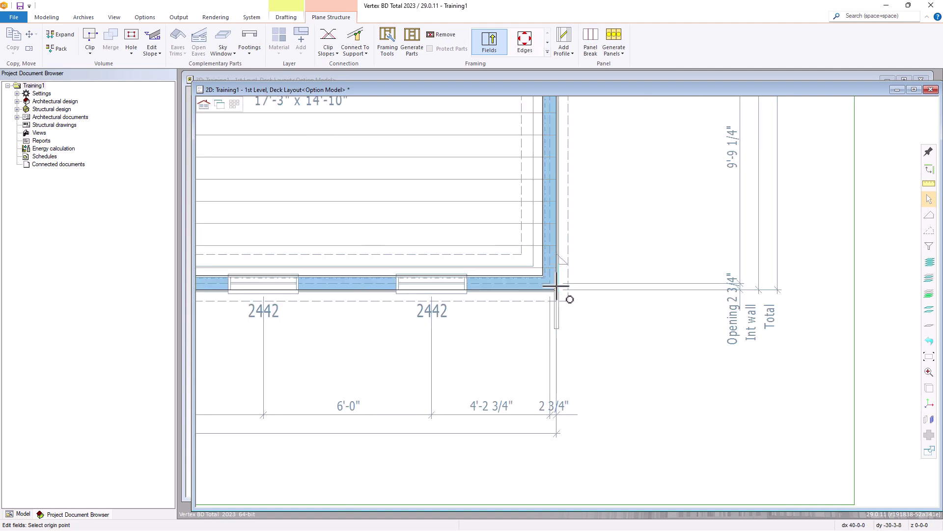
click(554, 287)
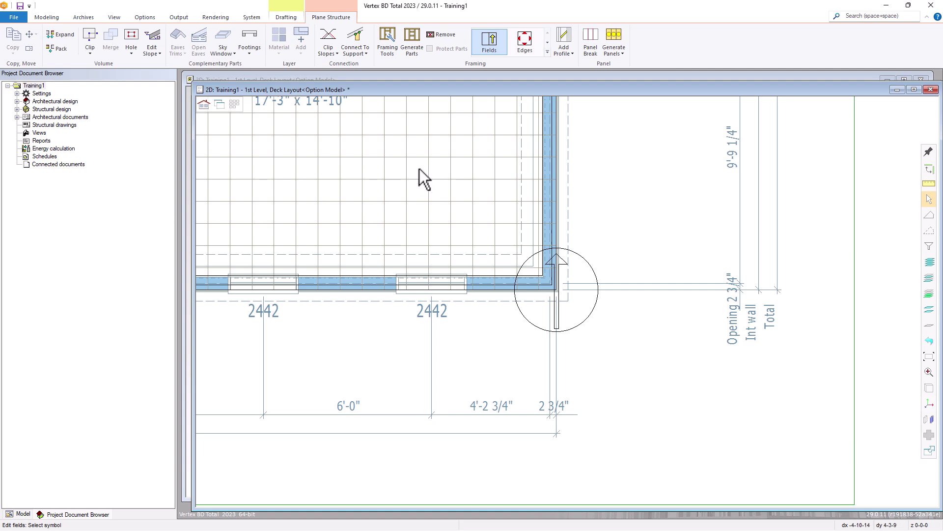
Pick up the field origin at the Living room corner and set a diagonal framing direction from two picked points
scroll(568, 301, down, 3)
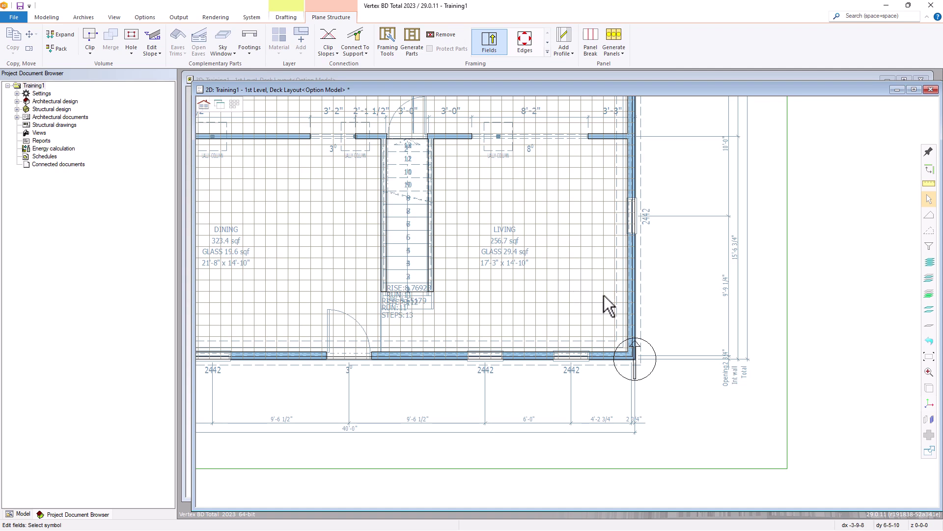
click(642, 363)
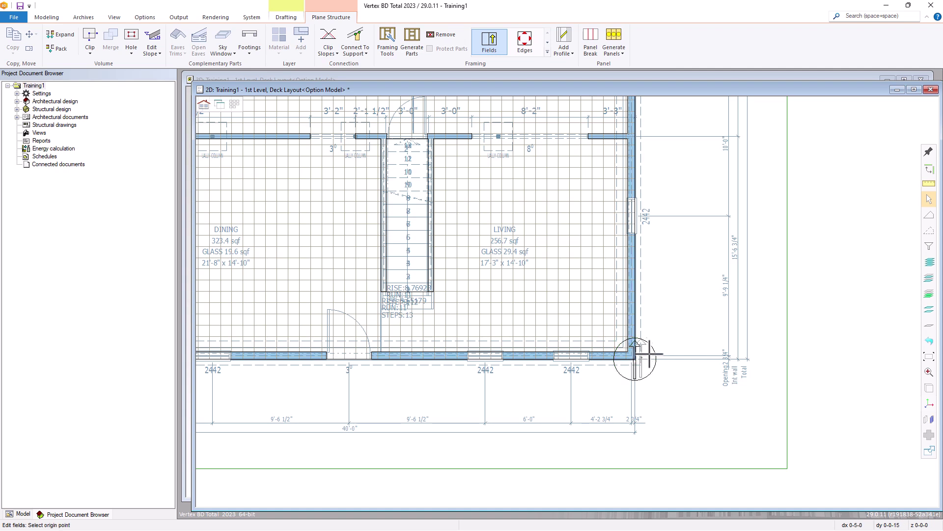
right_click(663, 307)
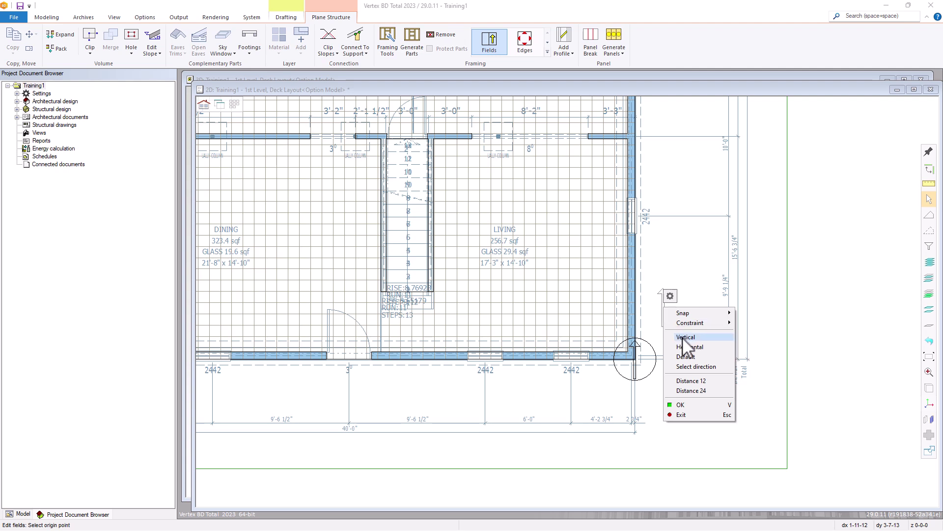
click(686, 367)
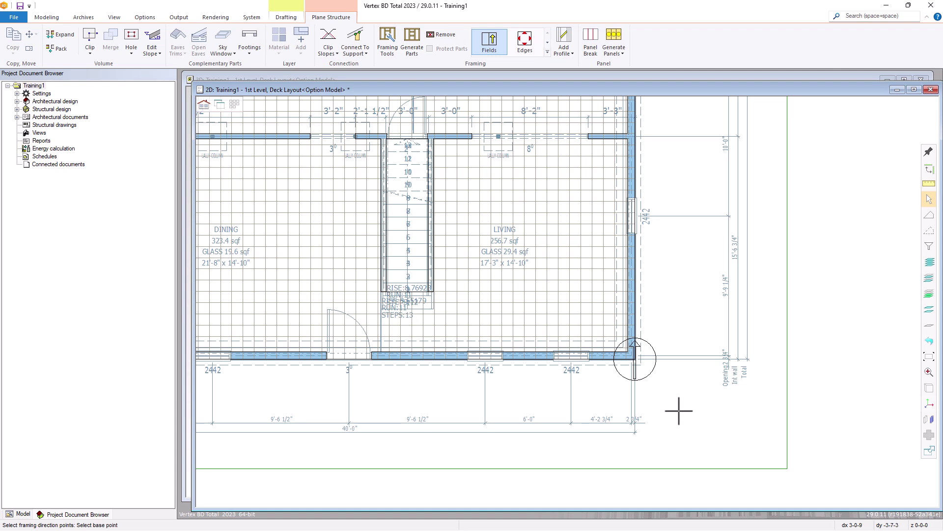
click(691, 444)
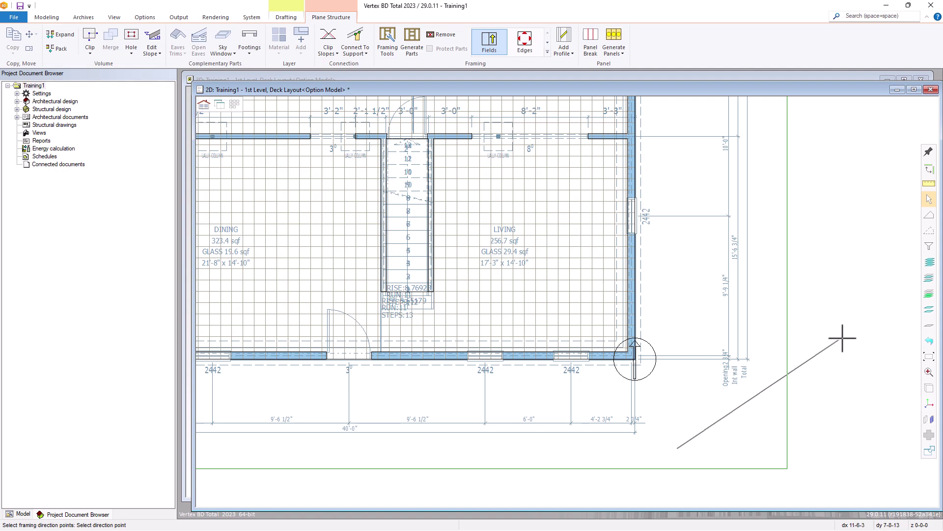
click(842, 339)
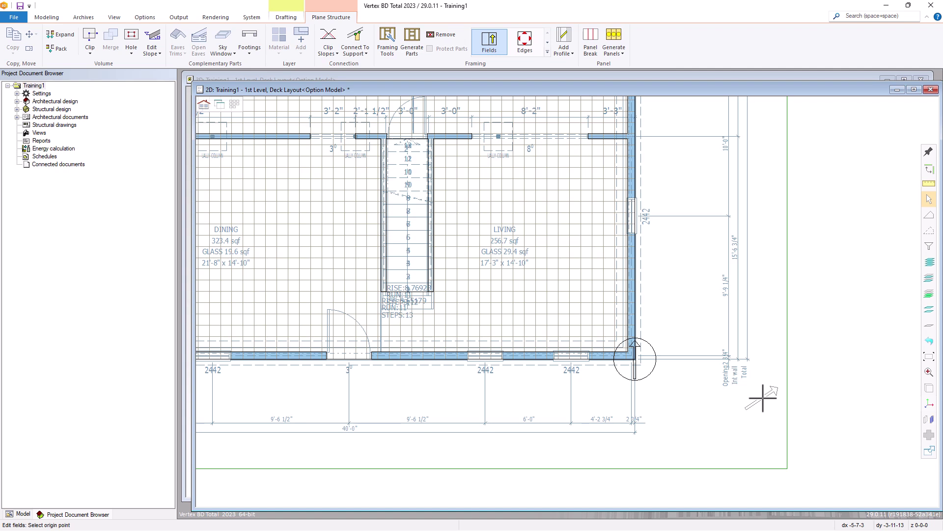
Reset the diagonal framing direction to vertical and place the field origin at the floor's exterior corner beside Bath #1
right_click(763, 398)
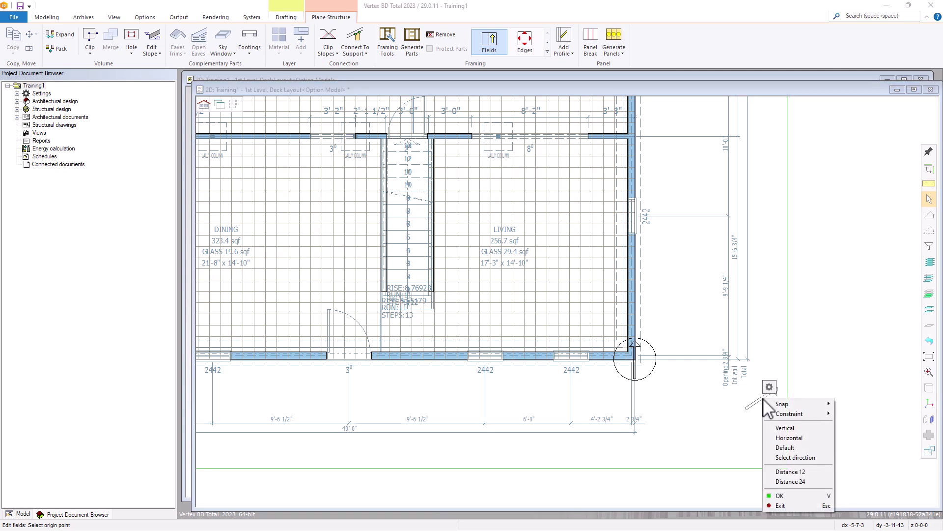
click(786, 437)
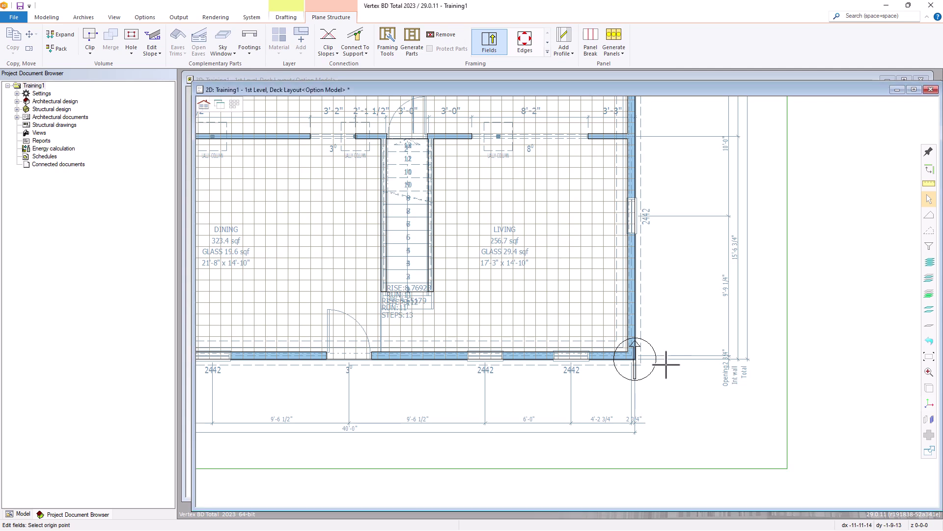
scroll(634, 362, down, 3)
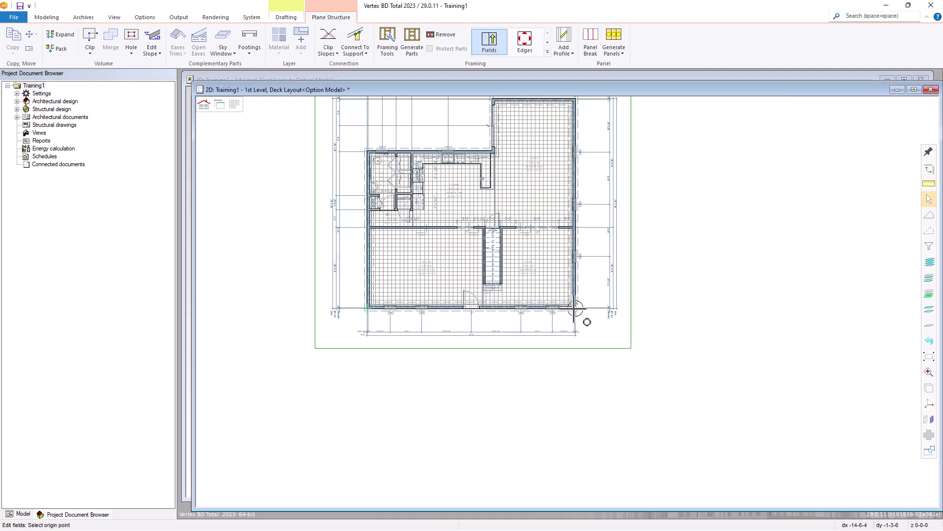
scroll(366, 152, up, 5)
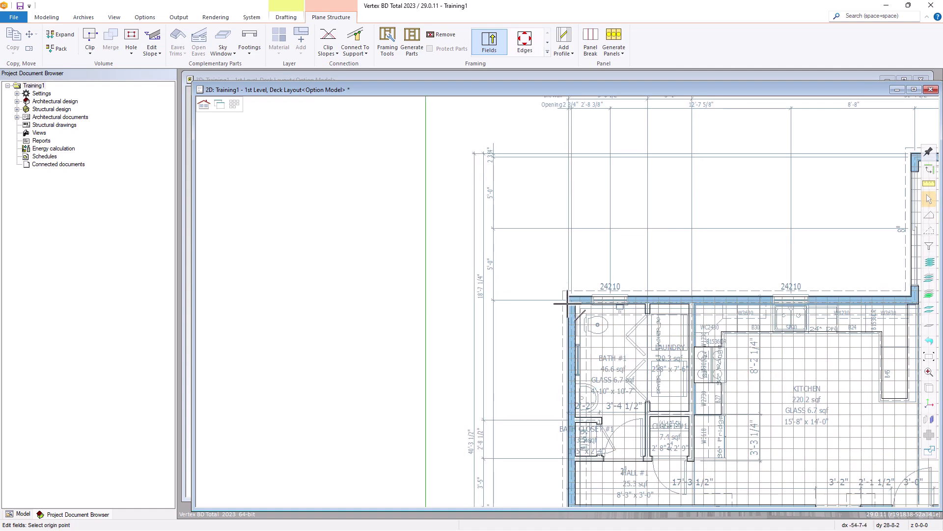
click(571, 284)
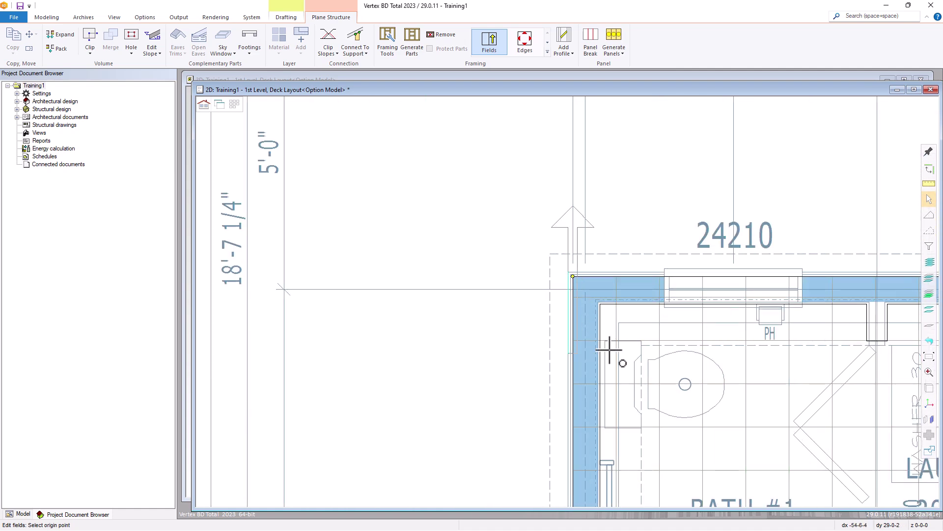
scroll(638, 411, down, 5)
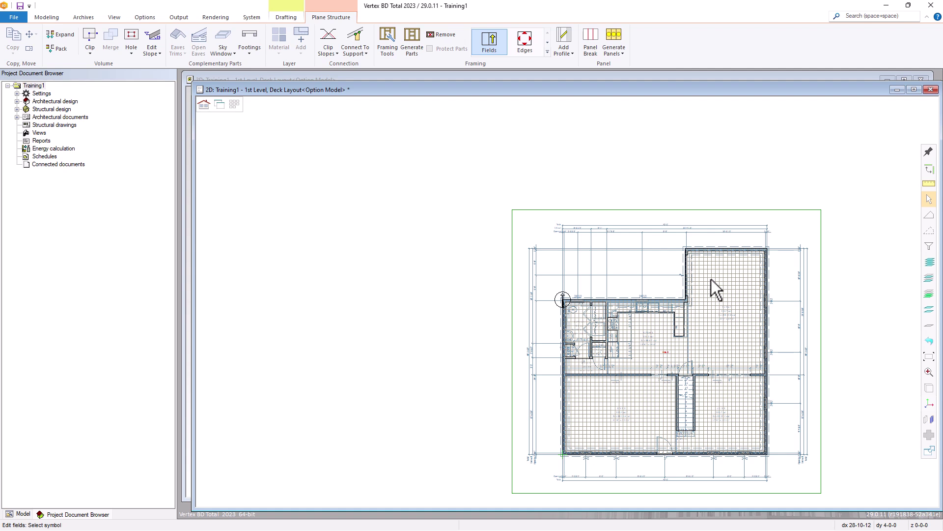
Add a polyline split to the framing field, running horizontally from the Kitchen/Family exterior corner to the outer face of the opposite Family wall
click(564, 297)
right_click(570, 290)
mouse_move(612, 295)
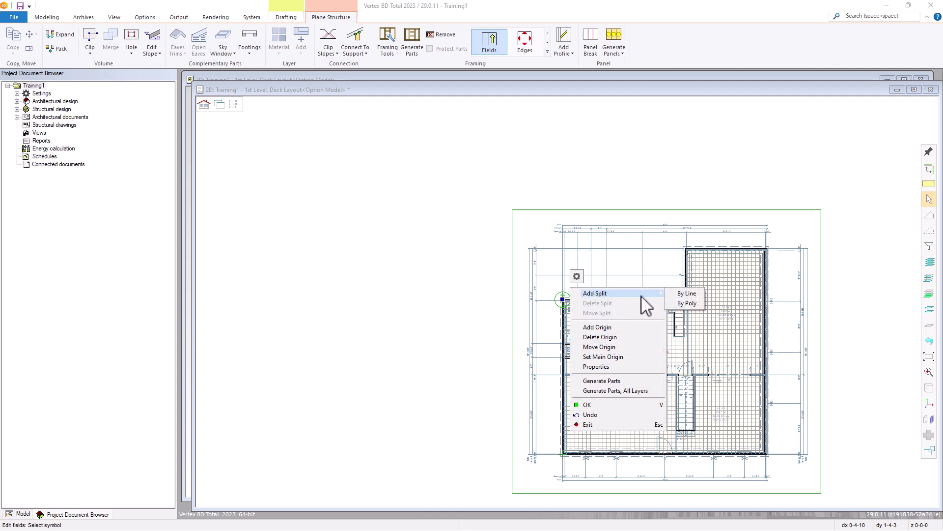
click(684, 303)
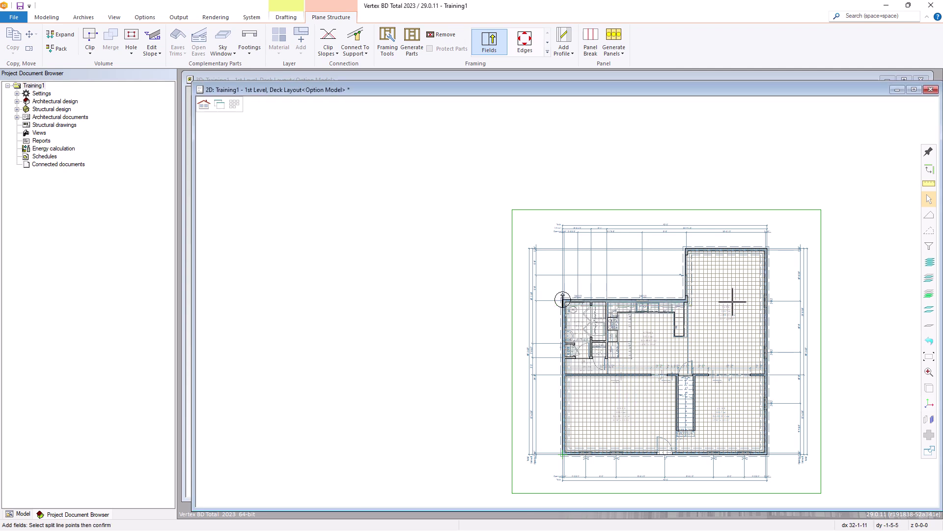
scroll(733, 301, up, 4)
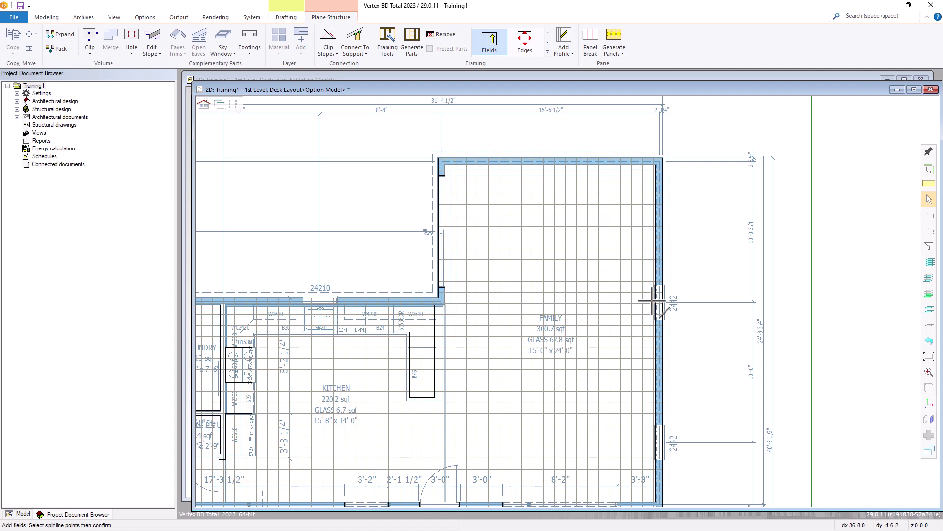
scroll(567, 300, up, 3)
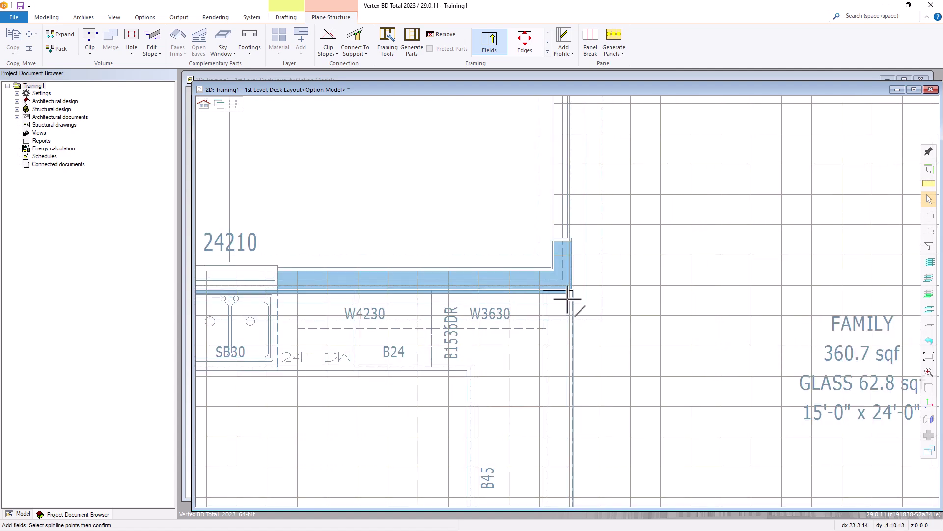
scroll(567, 301, up, 1)
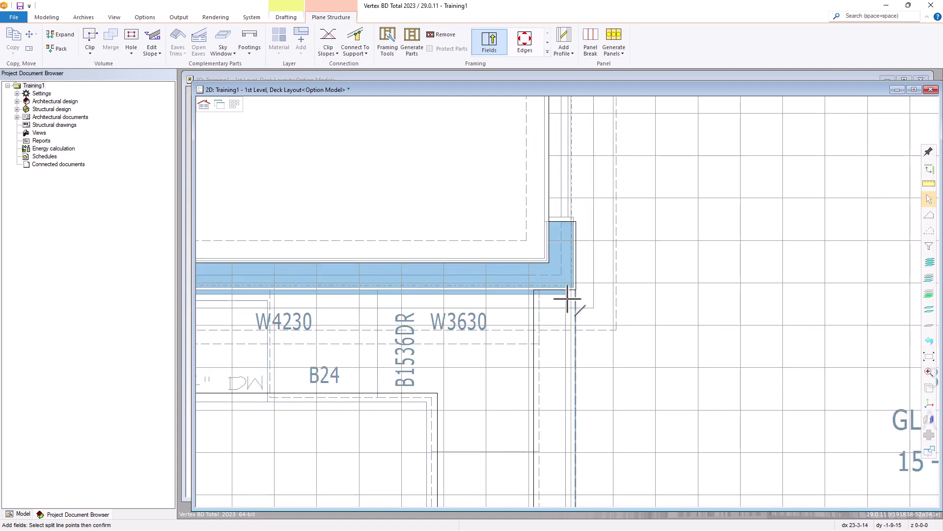
click(550, 264)
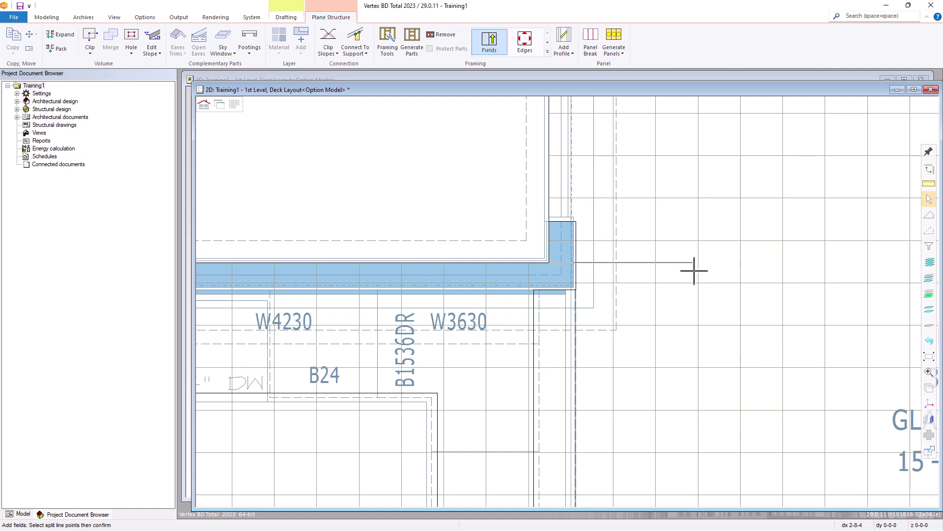
scroll(569, 297, down, 6)
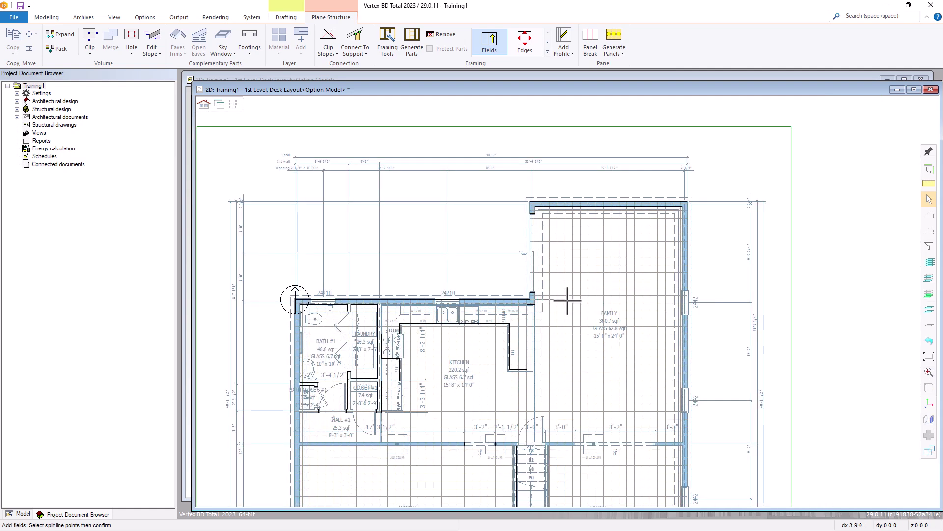
scroll(568, 301, up, 5)
scroll(569, 301, up, 1)
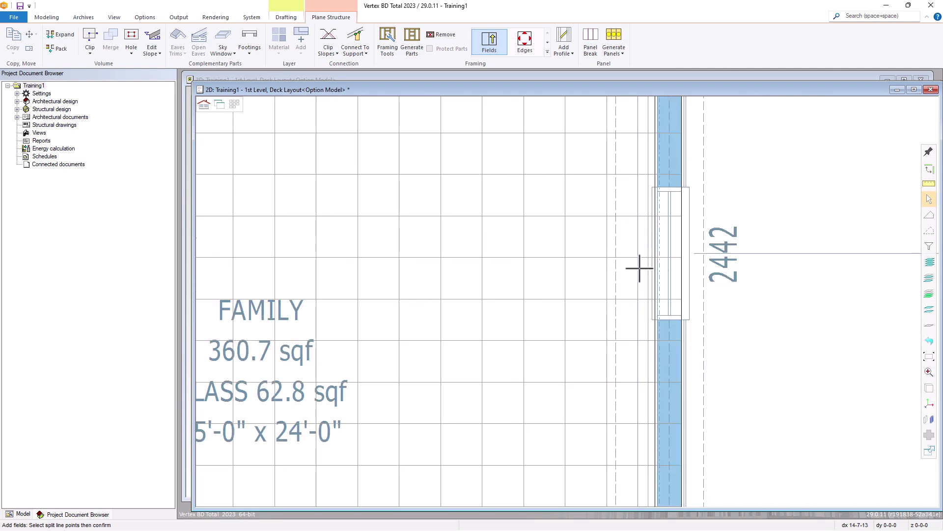
click(682, 235)
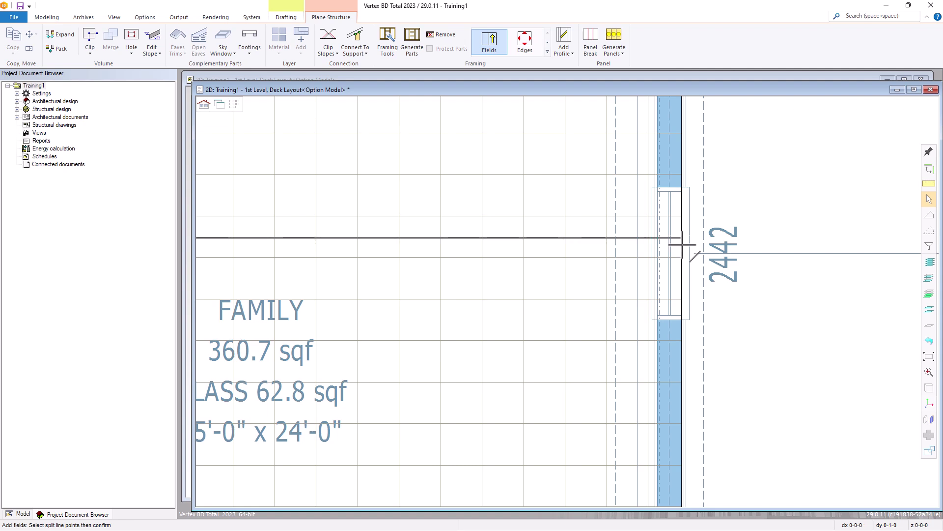
right_click(711, 168)
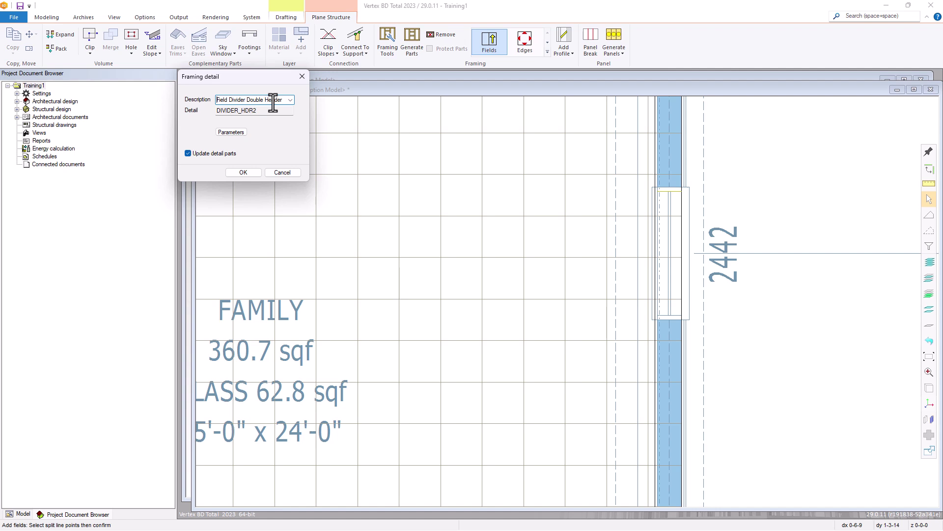
Assign the Field Divider Single Header detail to the split and confirm the framing detail
click(290, 100)
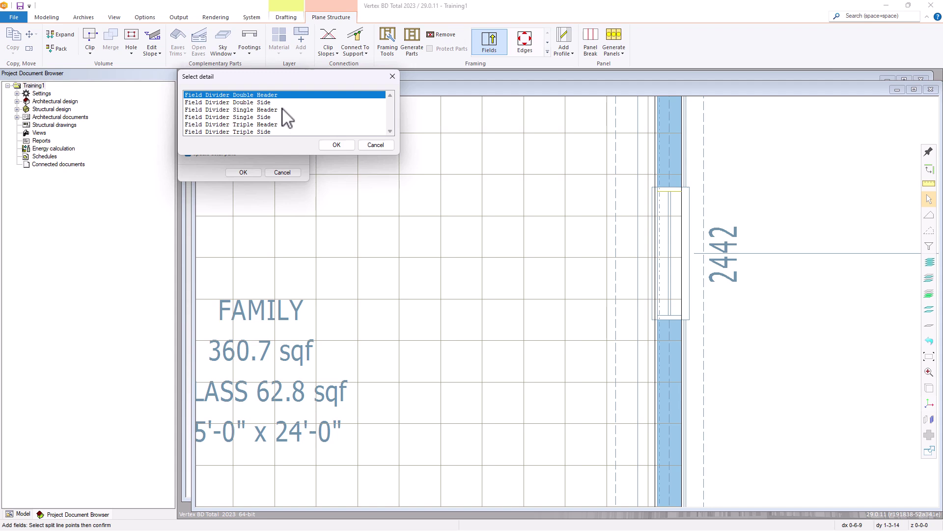
double_click(248, 110)
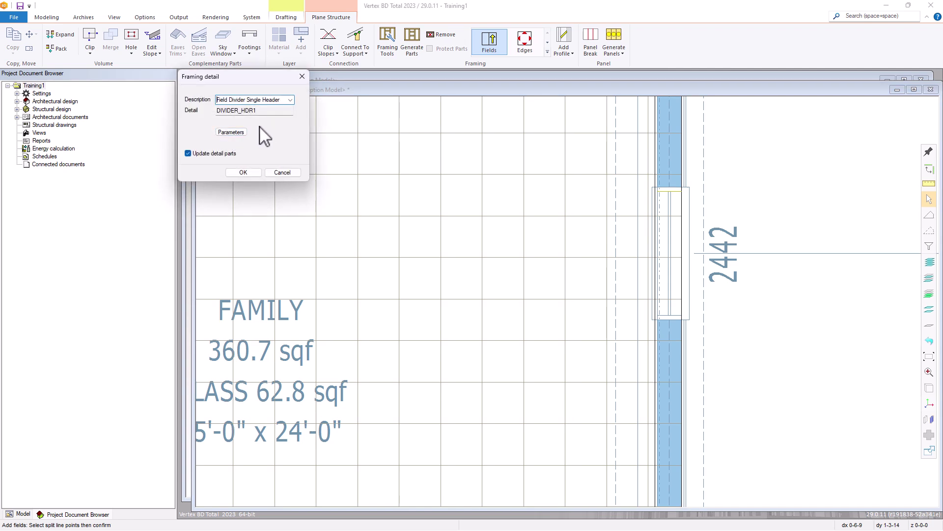
click(244, 172)
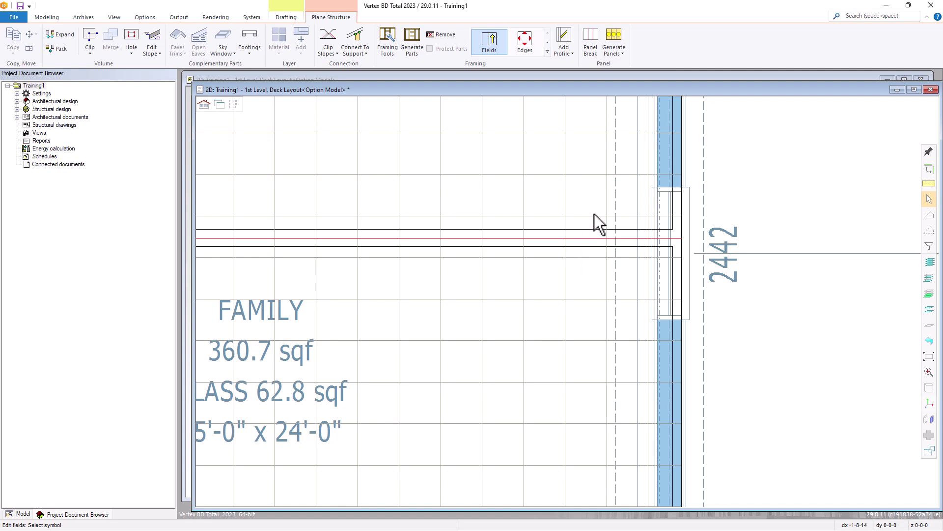
Set the new Family room field's framing direction to horizontal and move its origin to the exterior corner on the 2442 window side
scroll(591, 250, down, 4)
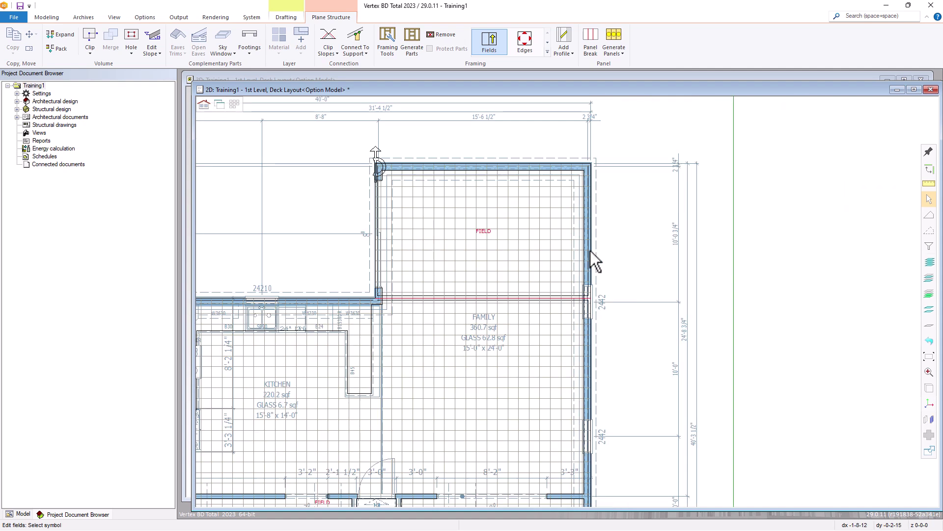
scroll(545, 331, down, 2)
scroll(566, 307, up, 2)
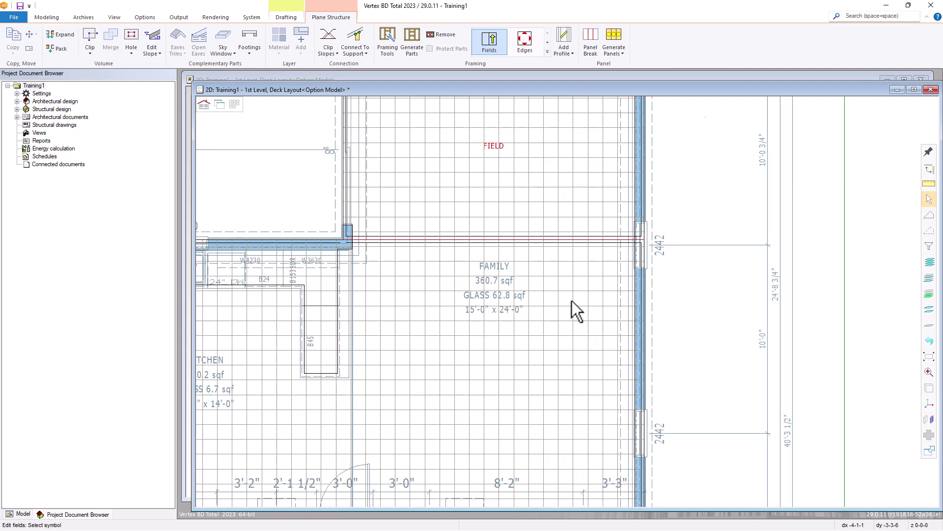
scroll(608, 279, down, 3)
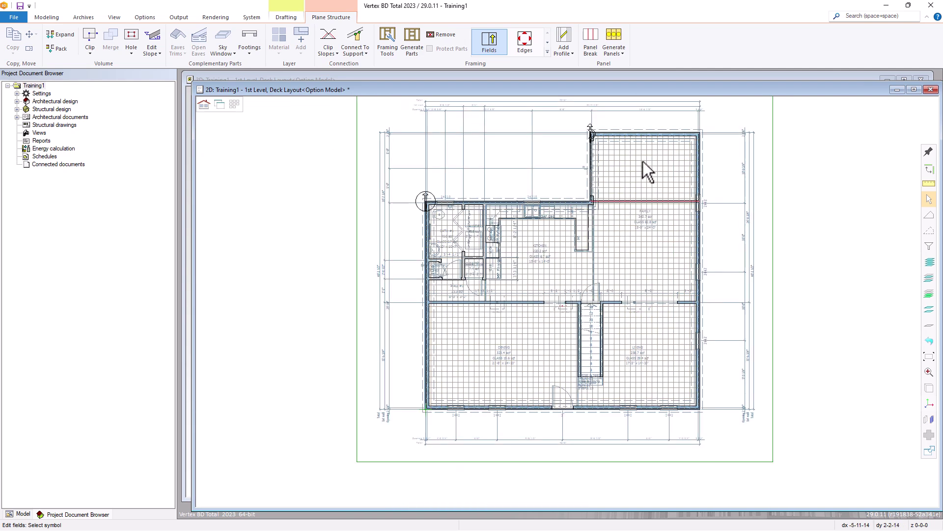
click(590, 129)
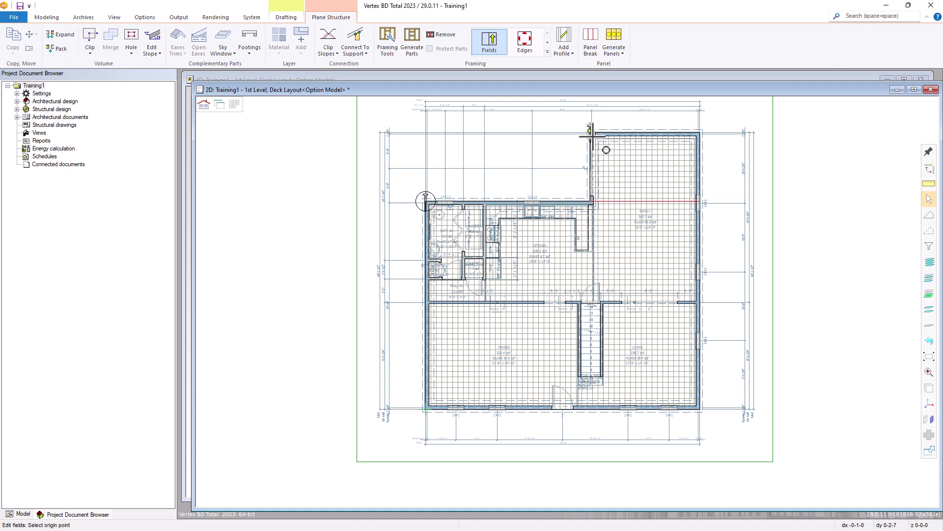
right_click(640, 152)
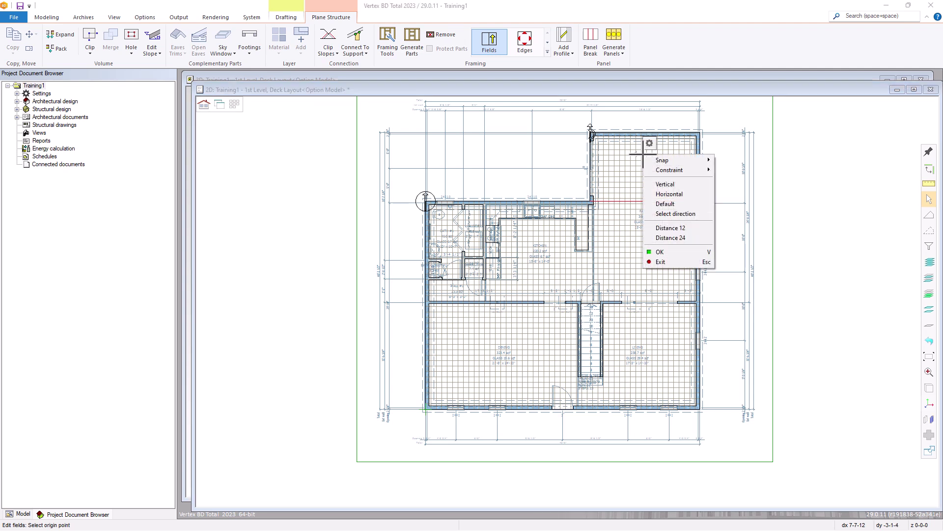
click(670, 195)
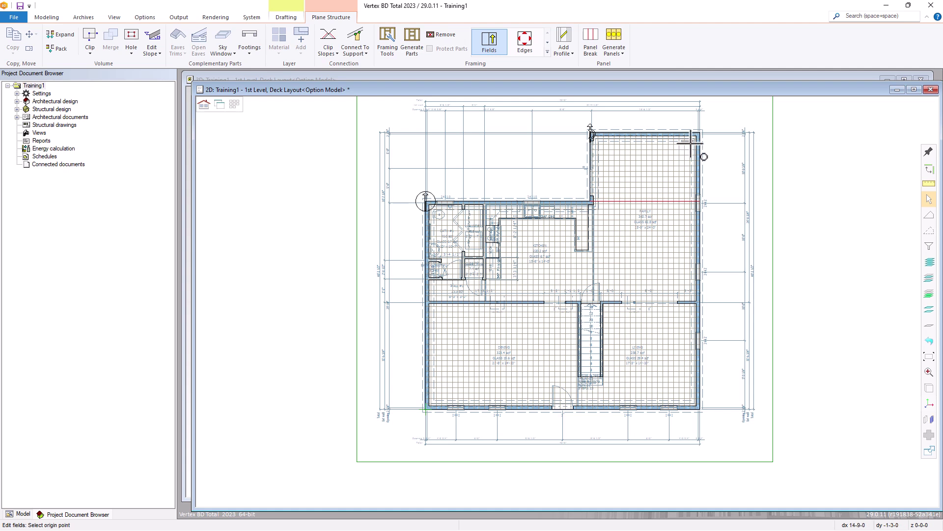
scroll(685, 148, up, 5)
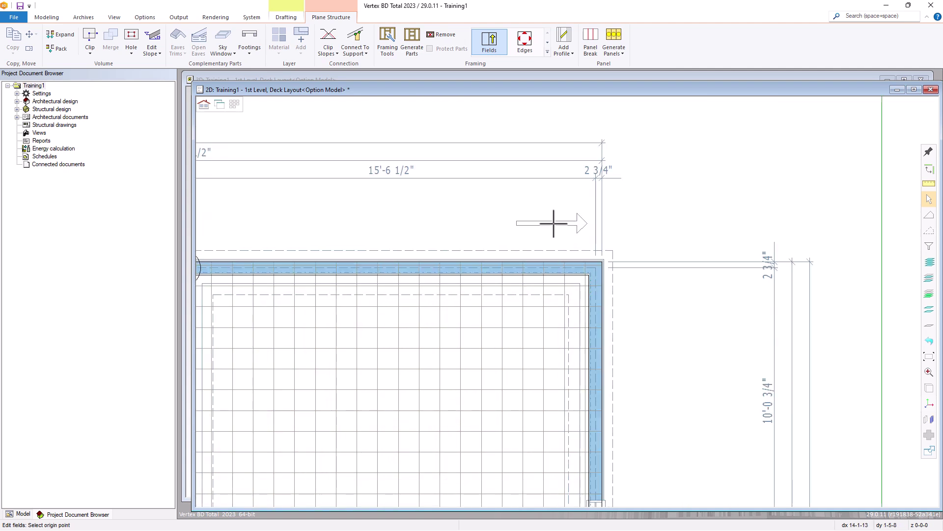
click(603, 265)
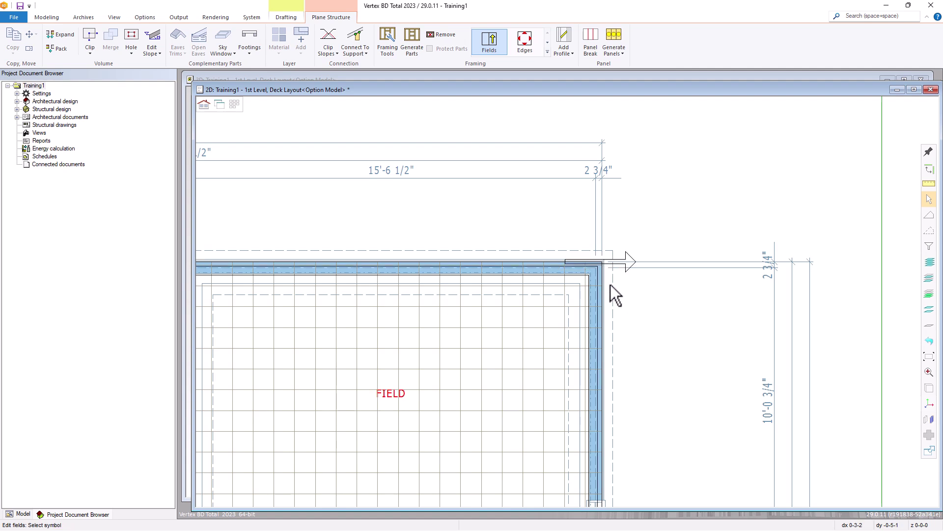
Review the new field's framing properties, including the available spacing choices, and close them without changes
scroll(571, 319, down, 5)
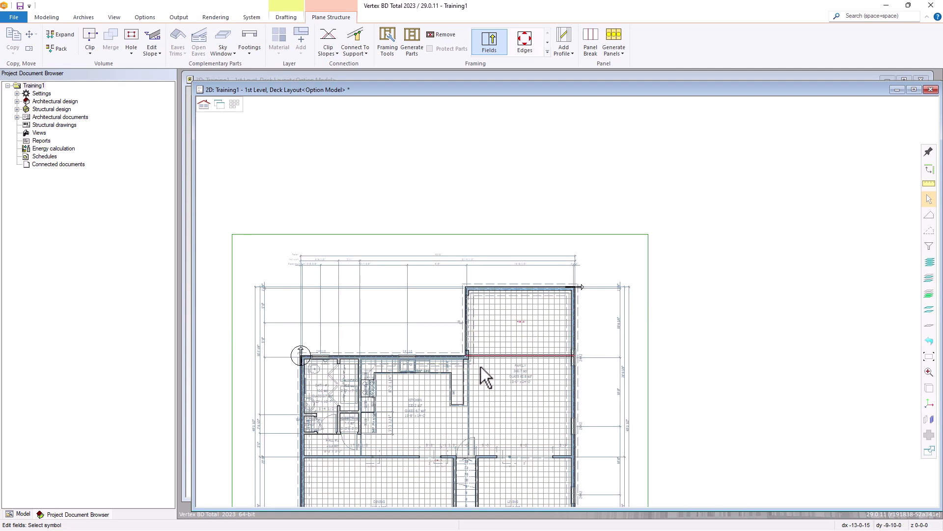
scroll(444, 414, up, 2)
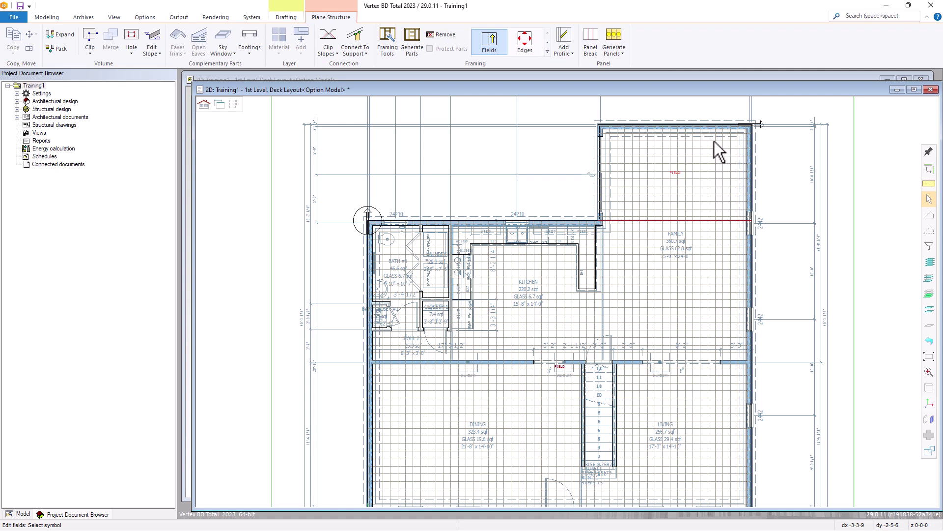
right_click(764, 124)
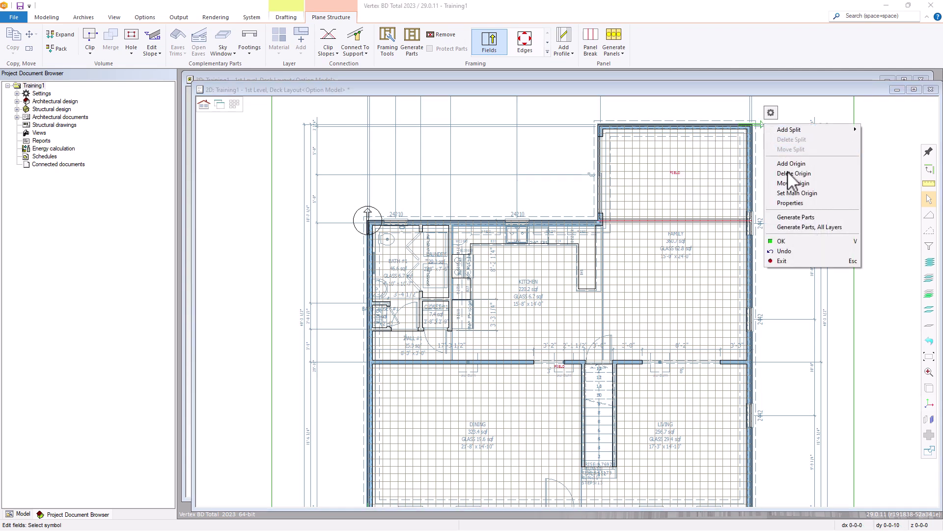
click(791, 204)
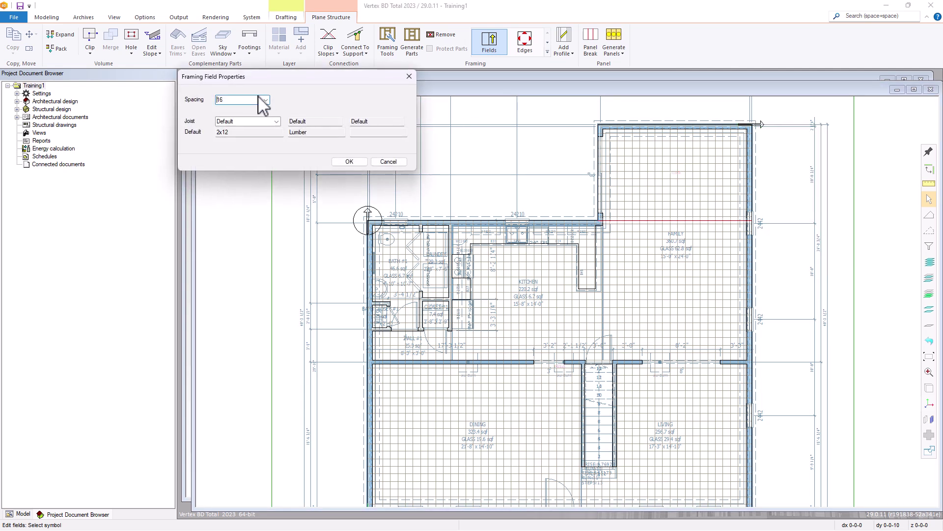
click(265, 100)
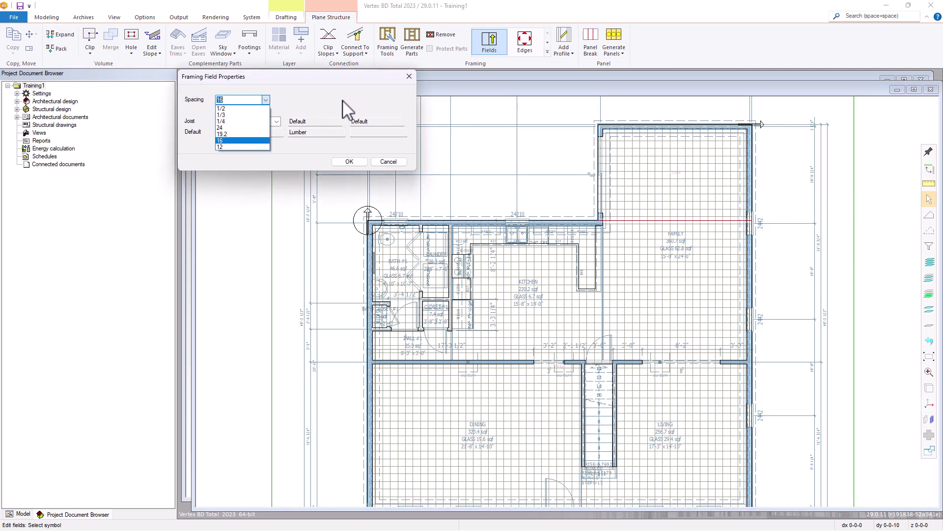
click(382, 162)
click(382, 163)
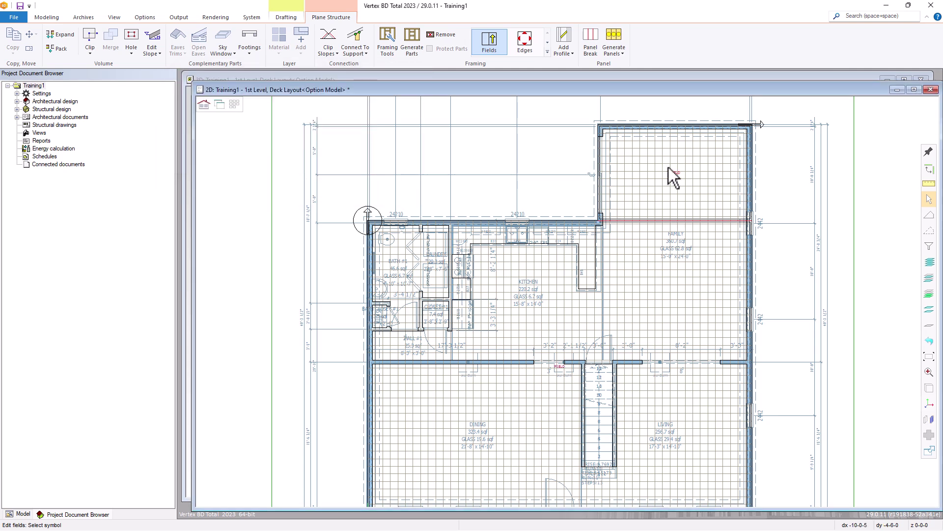
Finish editing the fields, select the 1st level floor deck and generate its framing and sheathing parts with the split fields
key(Escape)
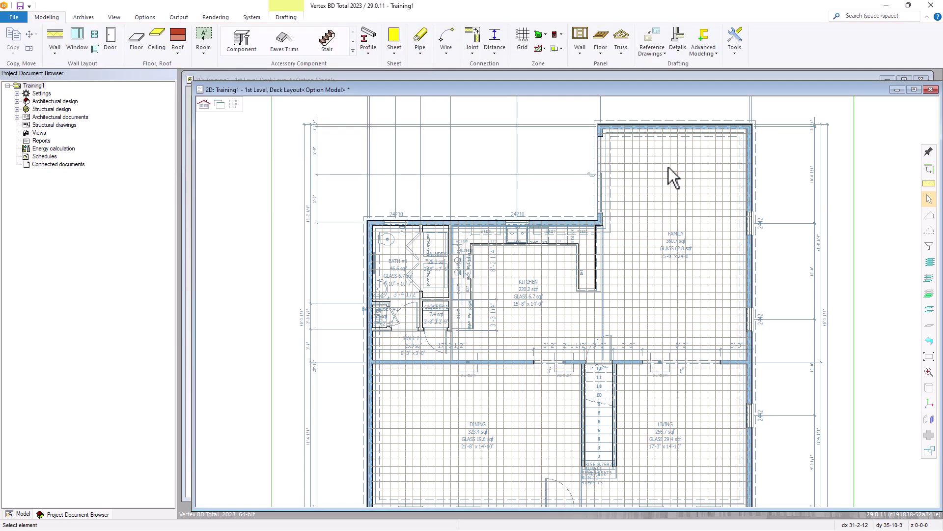
click(625, 184)
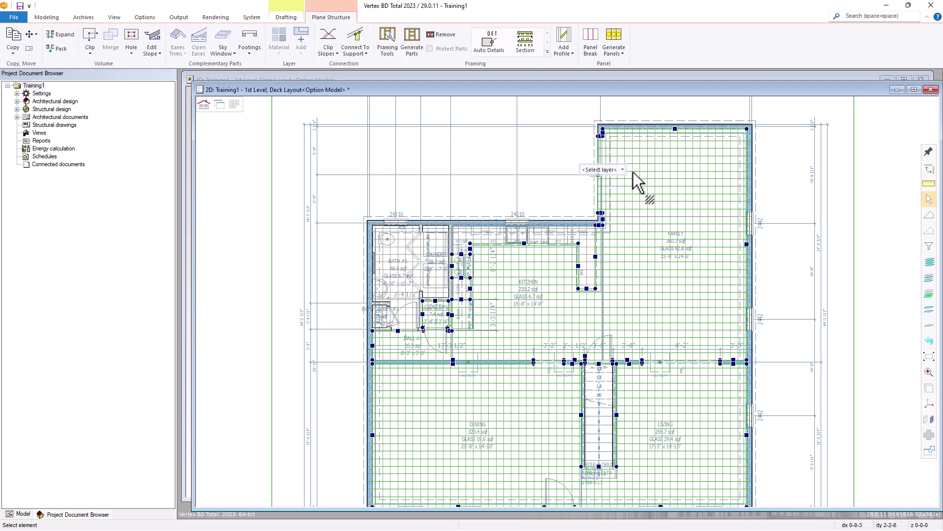
click(633, 170)
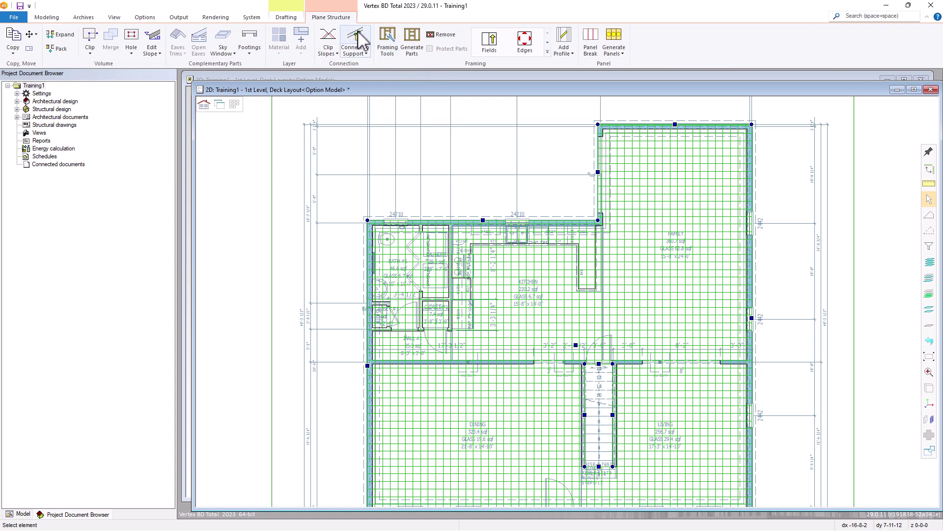
click(412, 42)
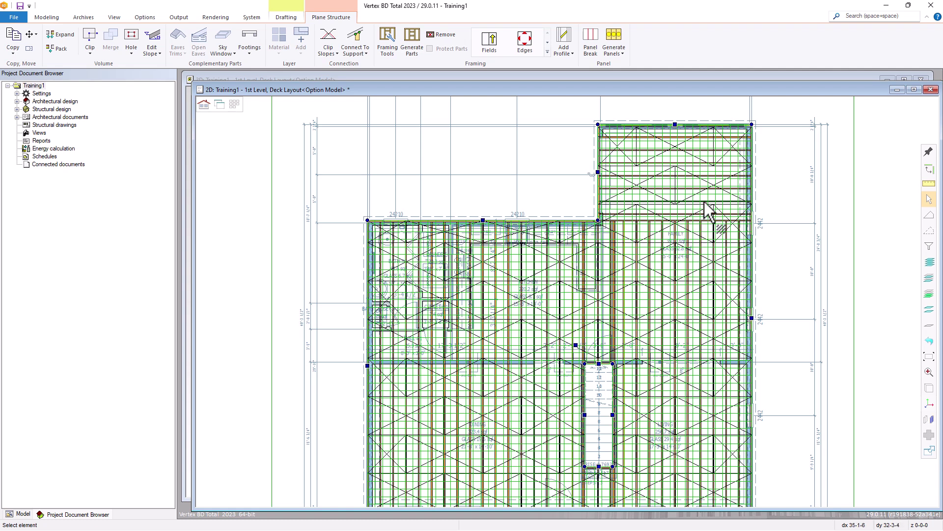
scroll(687, 206, up, 3)
click(545, 408)
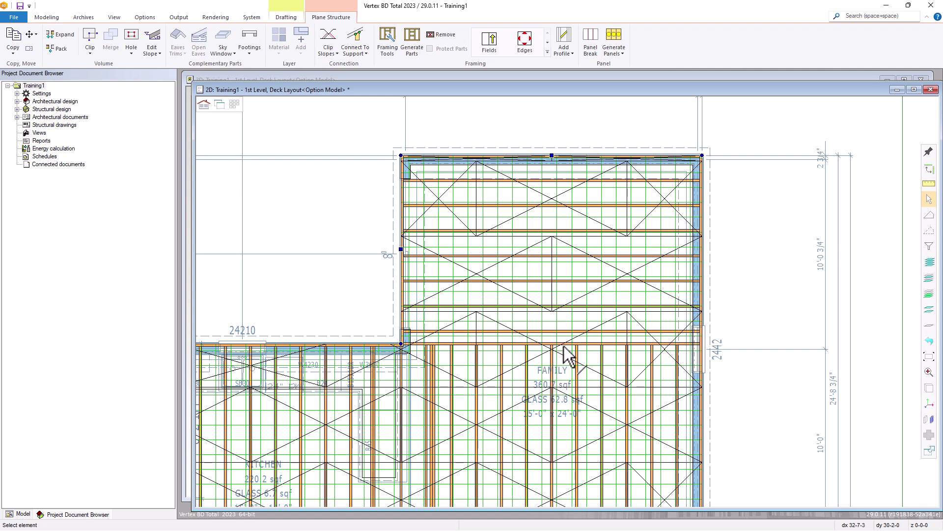
key(Escape)
click(467, 246)
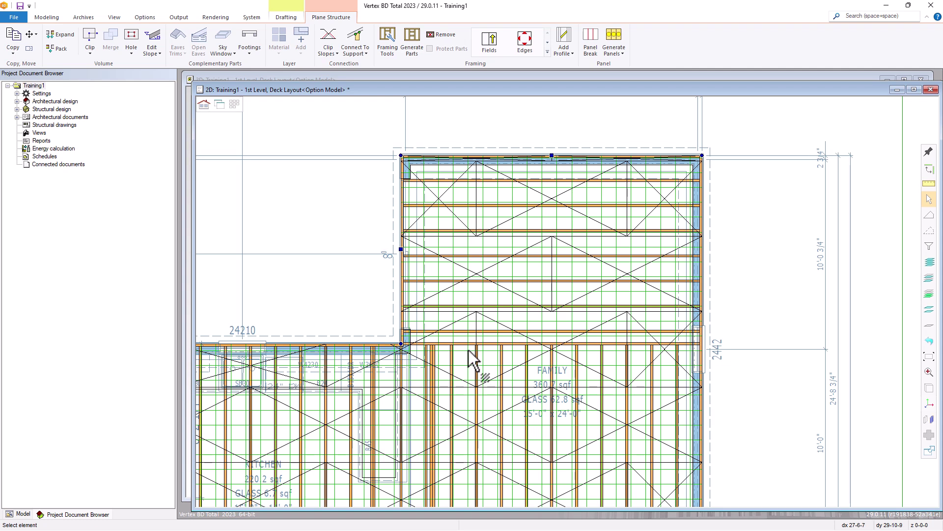
Remove the generated framing and sheathing parts from the floor deck
click(432, 35)
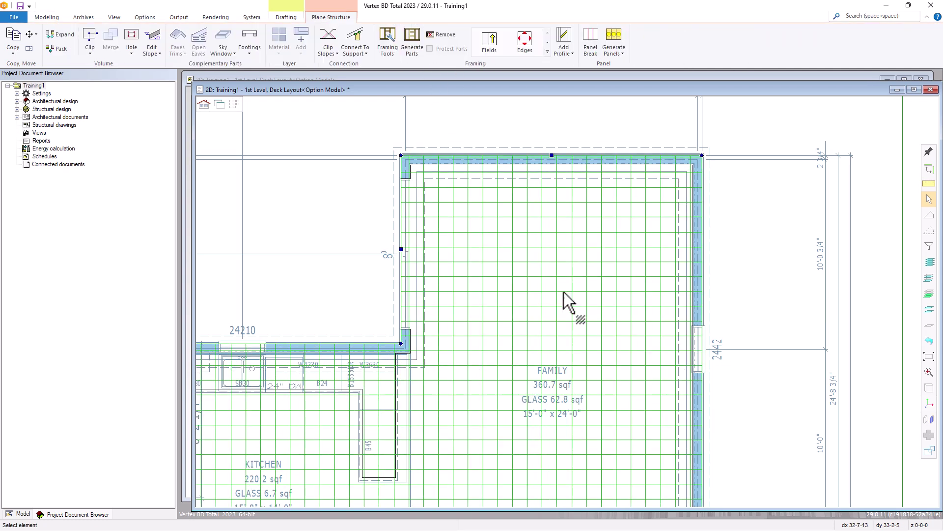
scroll(547, 345, down, 5)
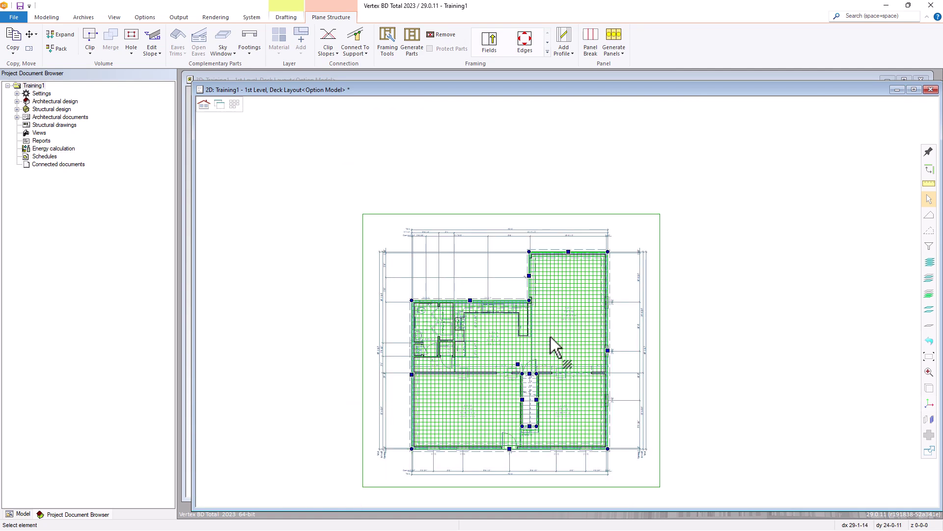
Open the selected 1st level floor deck's framing lines for editing
scroll(551, 338, up, 5)
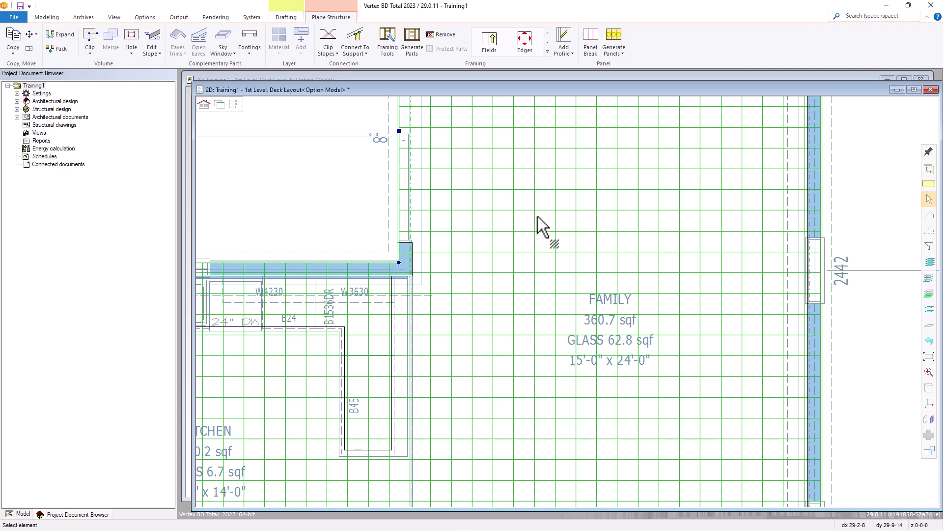
click(547, 52)
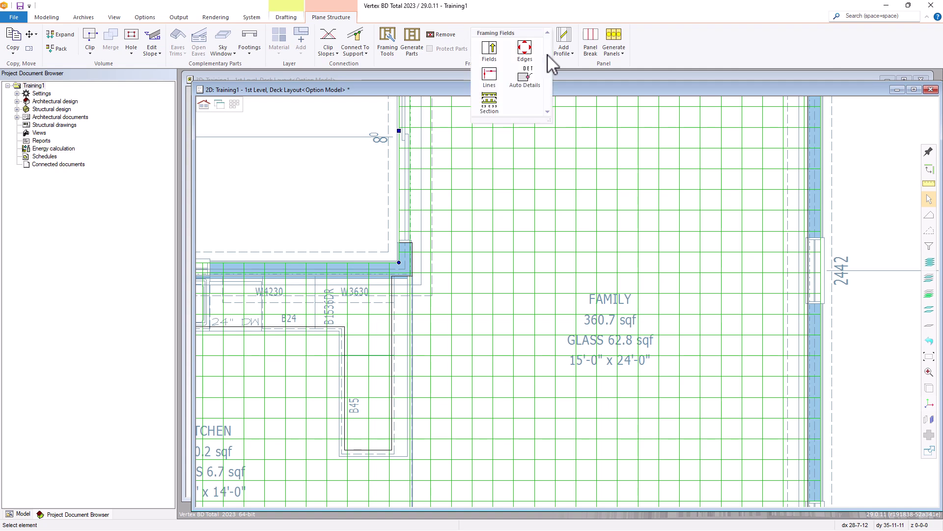
click(490, 75)
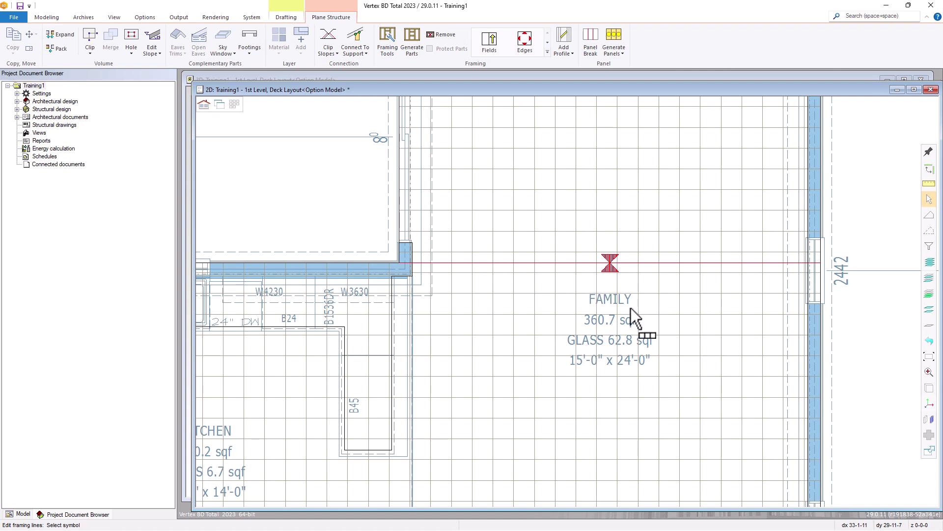
scroll(630, 307, down, 3)
scroll(631, 308, down, 2)
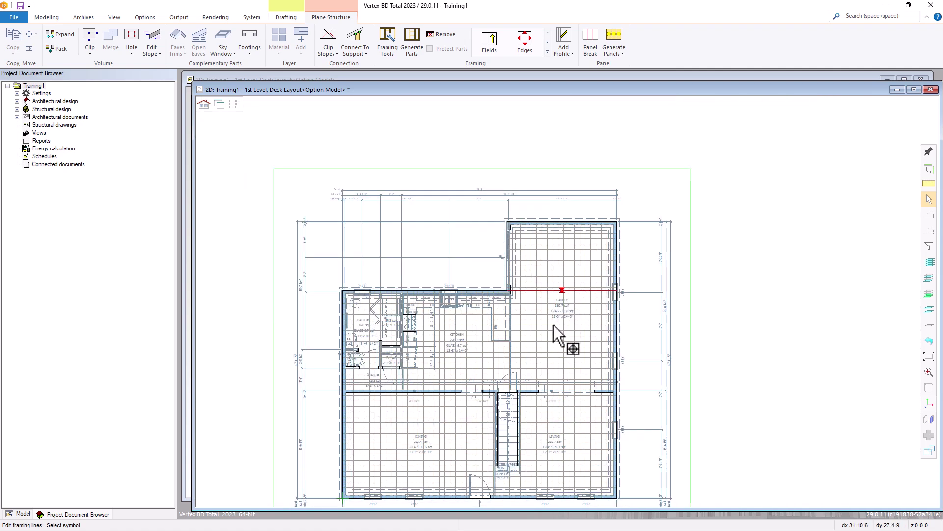
Draw a 16'-0" horizontal support line across the Family room, from the kitchen exterior wall's corner to the 2442 window wall
right_click(550, 298)
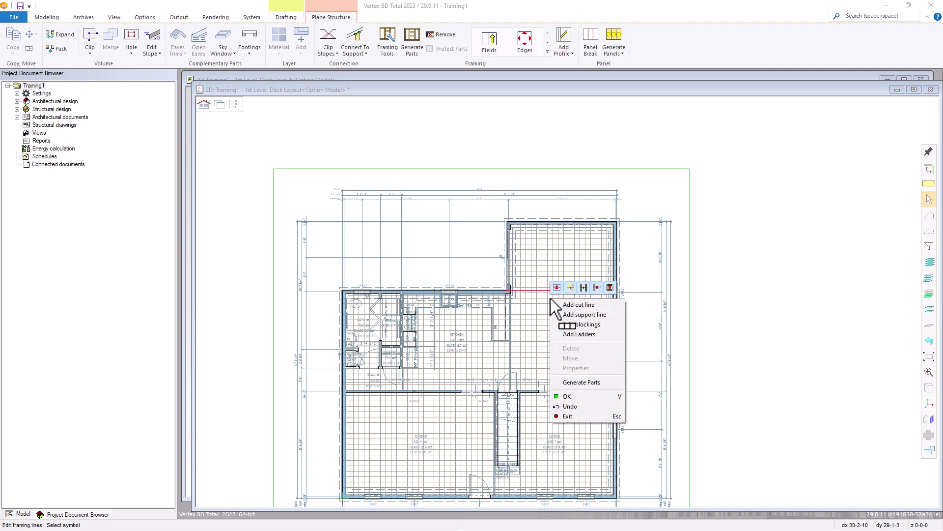
click(583, 315)
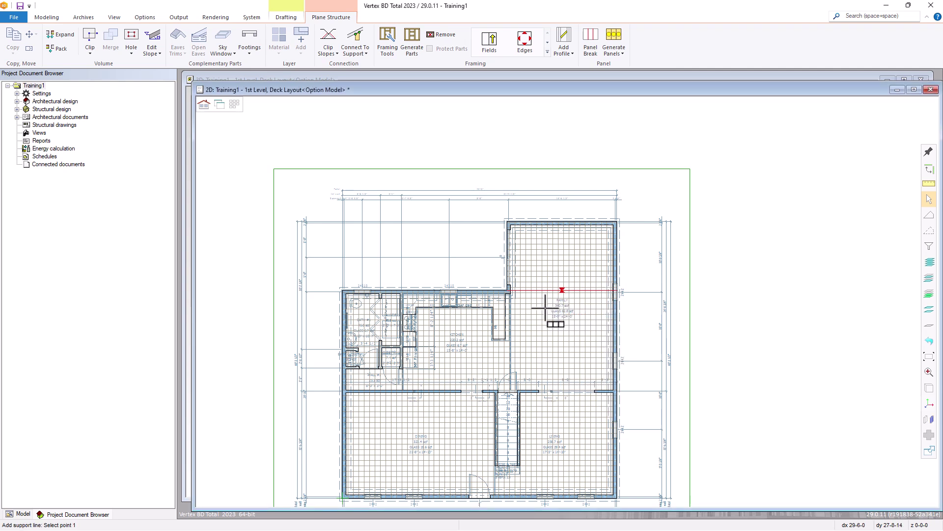
scroll(512, 294, up, 5)
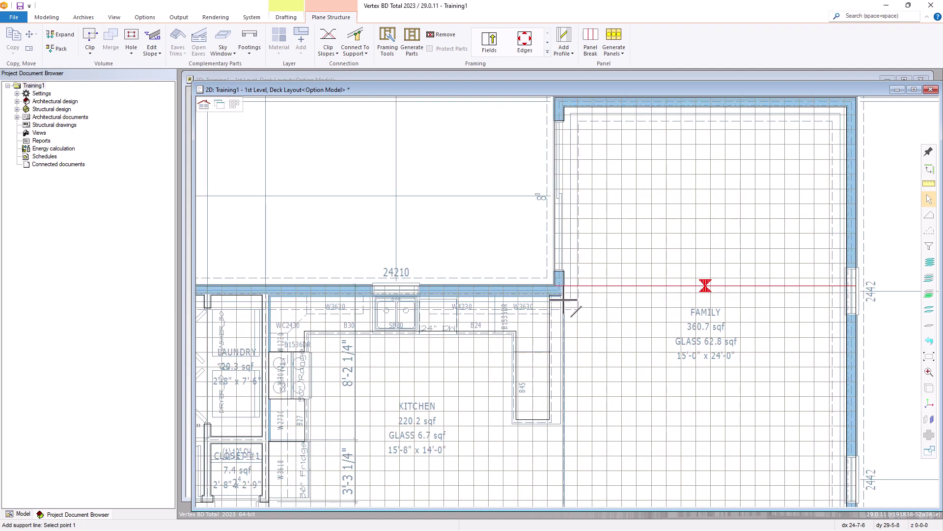
scroll(564, 299, up, 2)
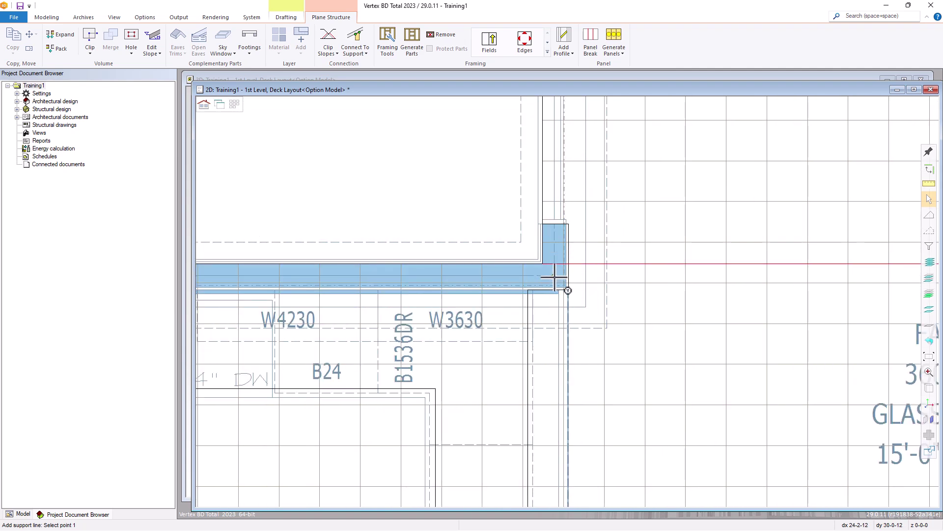
click(554, 278)
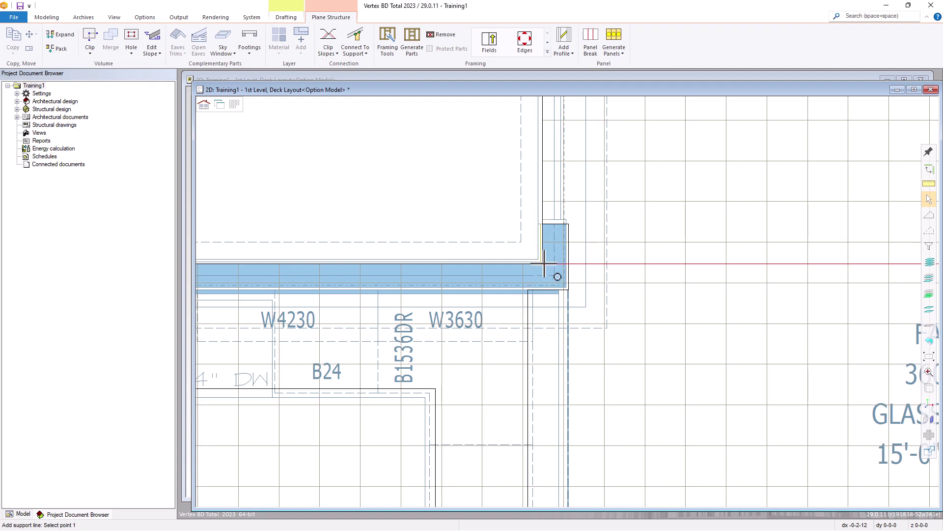
click(557, 276)
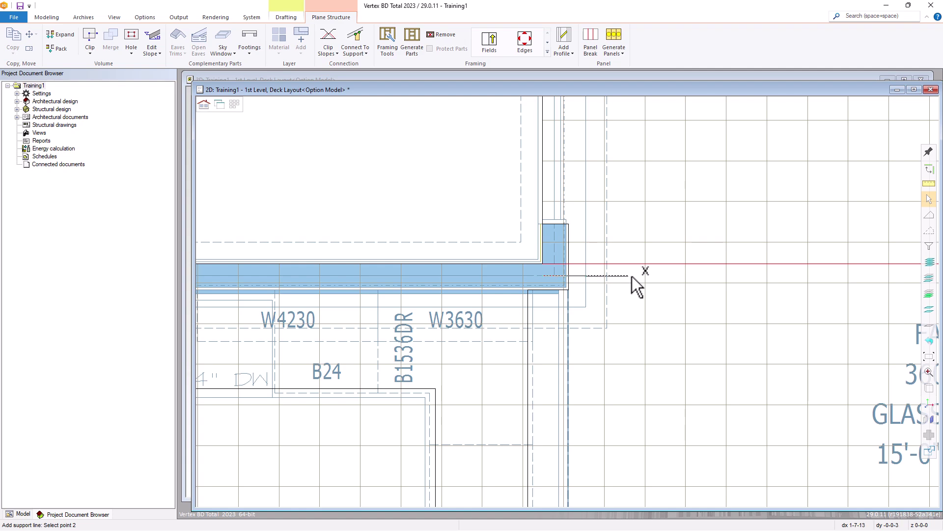
scroll(569, 301, down, 3)
scroll(569, 300, down, 2)
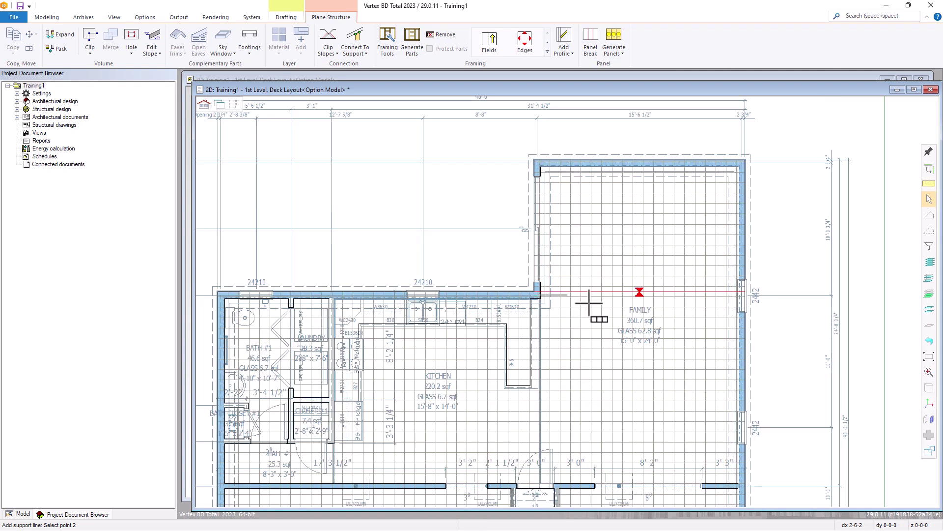
scroll(691, 305, up, 5)
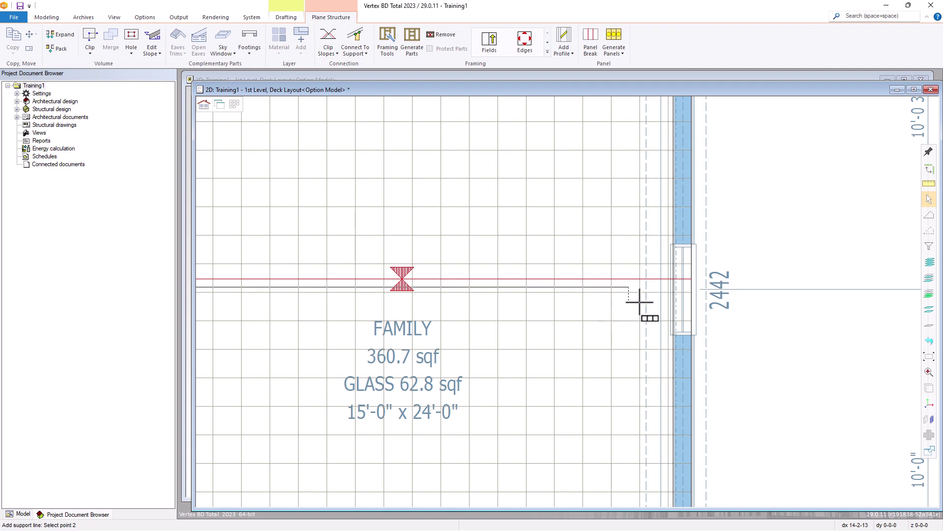
click(701, 265)
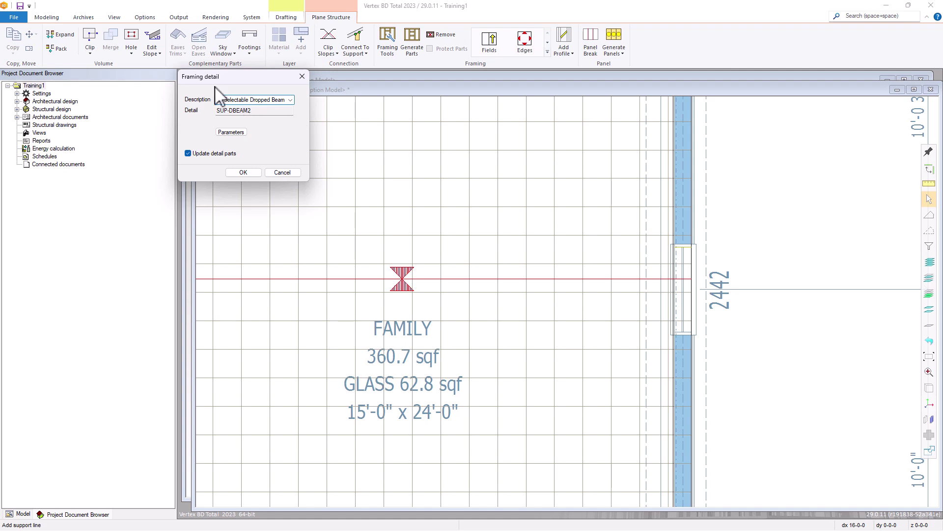
Set the support line's framing detail to (1) Selectable Dropped Beam and its piece library to glulam
click(291, 100)
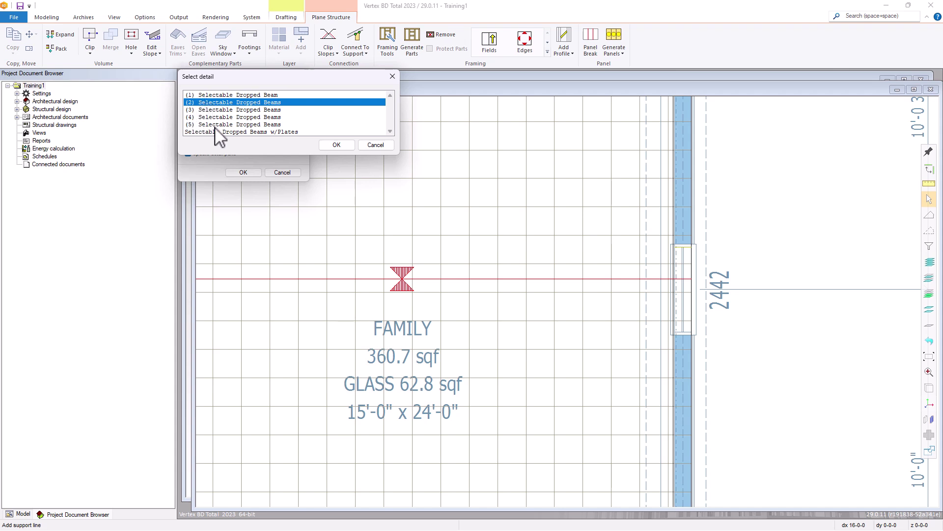
double_click(221, 95)
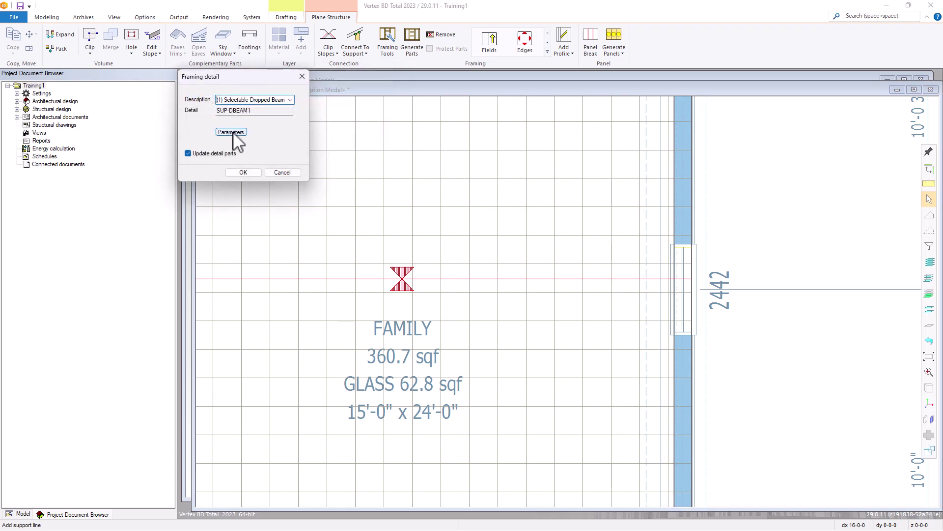
click(233, 133)
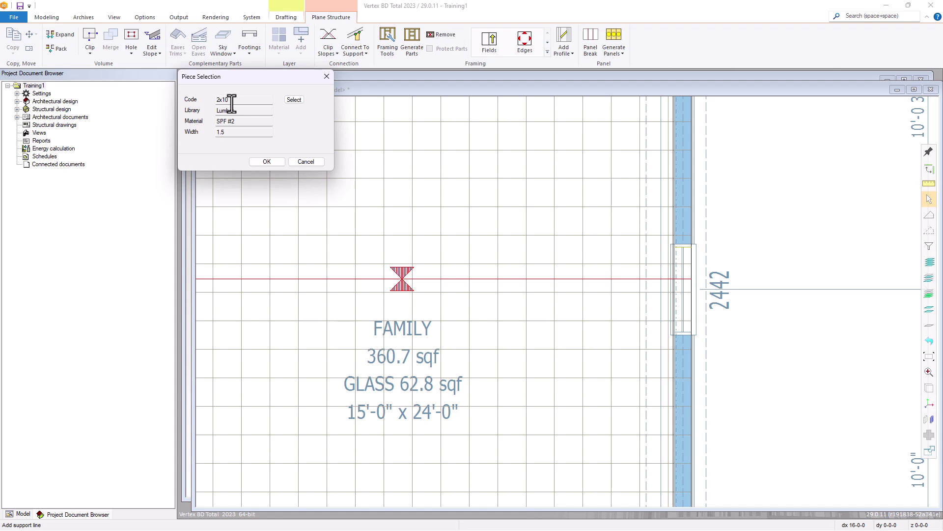
click(293, 100)
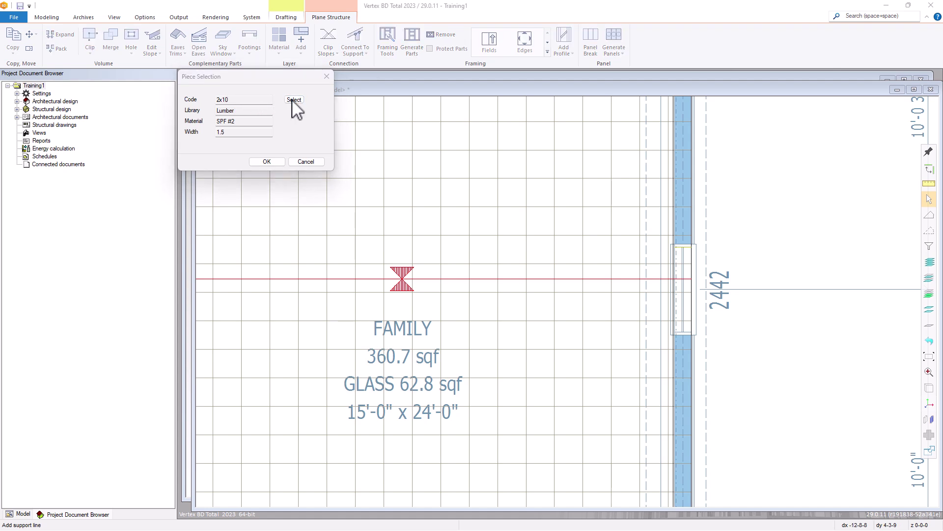
click(294, 119)
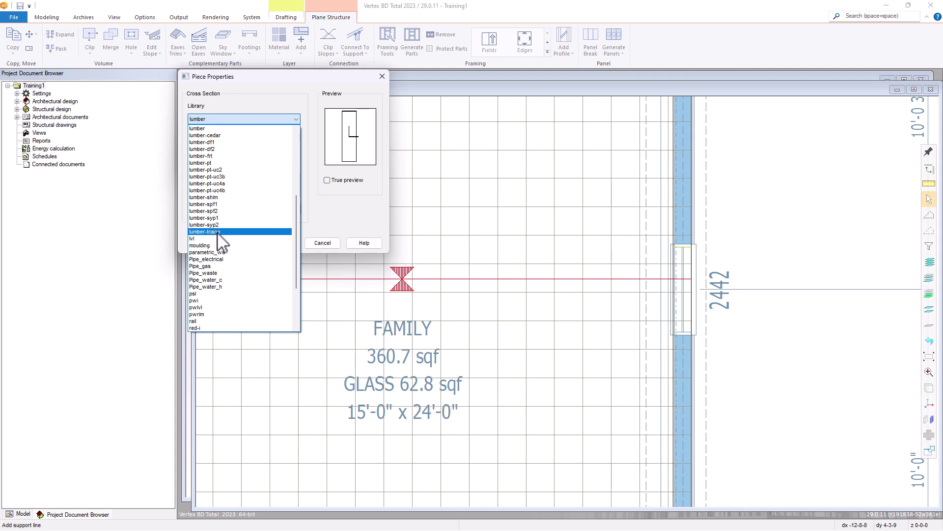
drag(296, 202, 300, 138)
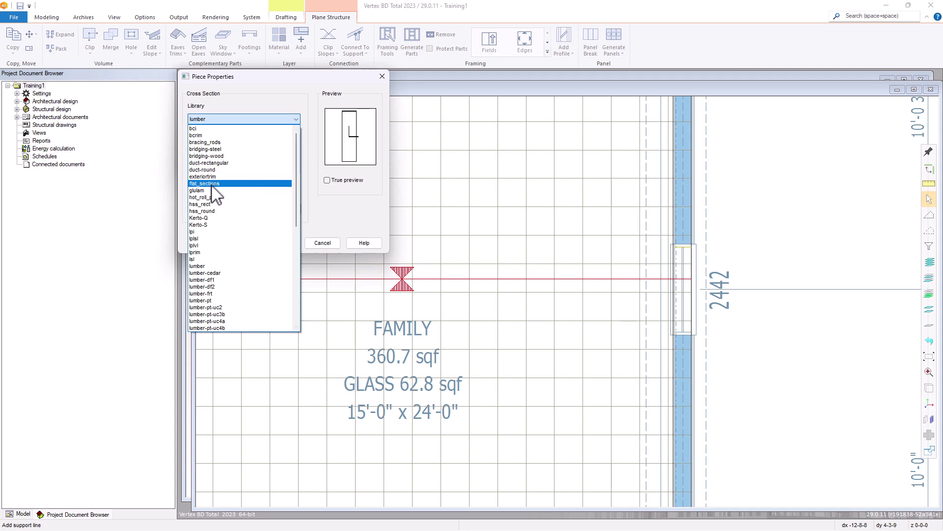
click(209, 190)
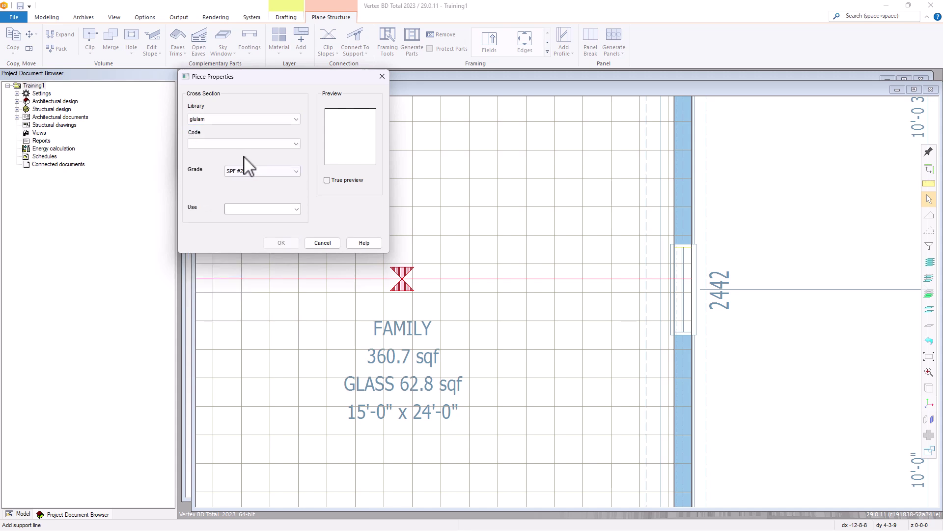
Choose the GL-512x12 glulam for the dropped beam and accept the detail to place it
click(296, 143)
drag(295, 167, 285, 214)
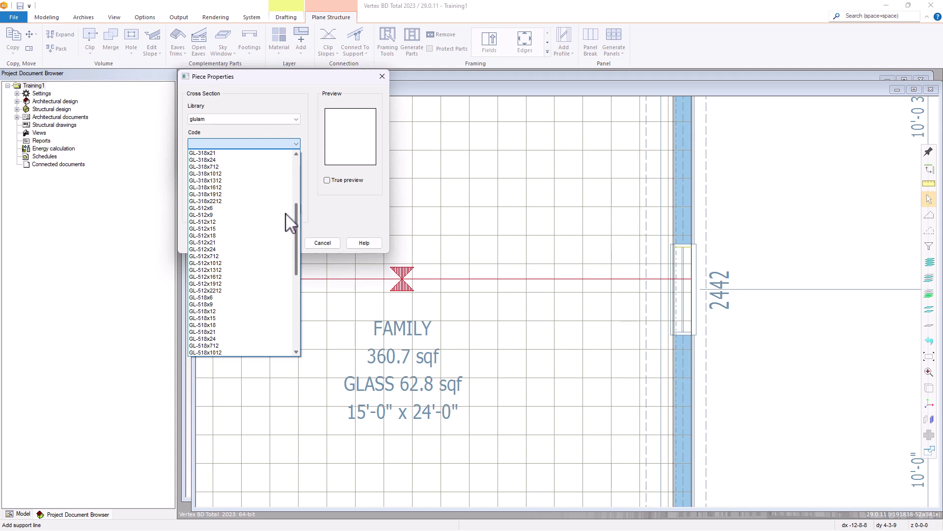
click(210, 222)
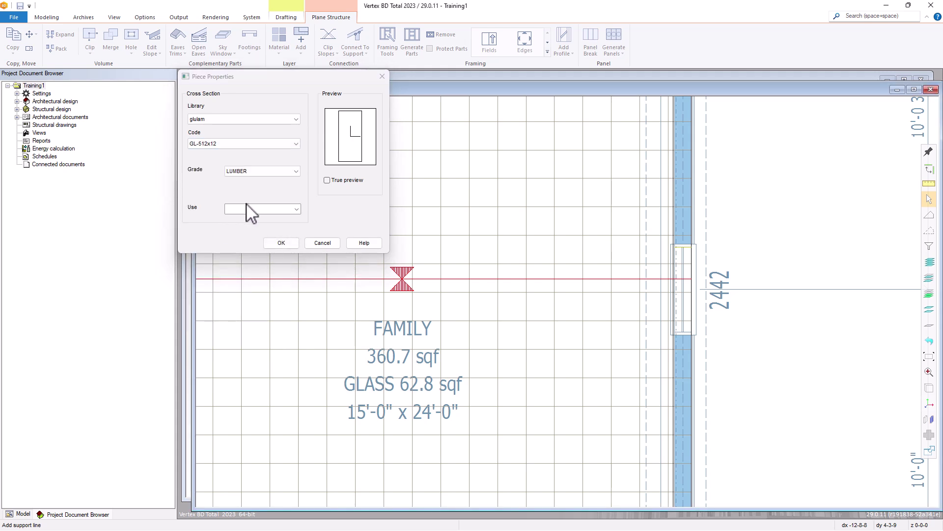
click(282, 242)
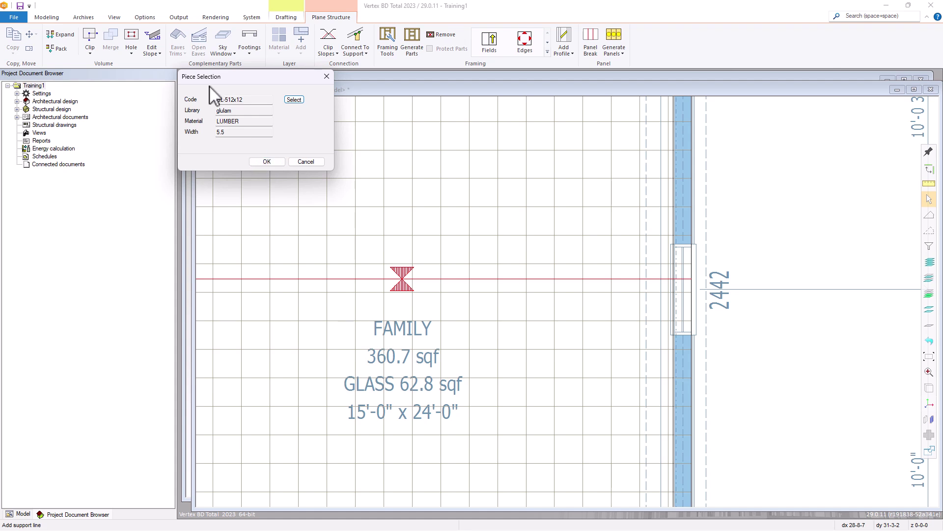
click(261, 163)
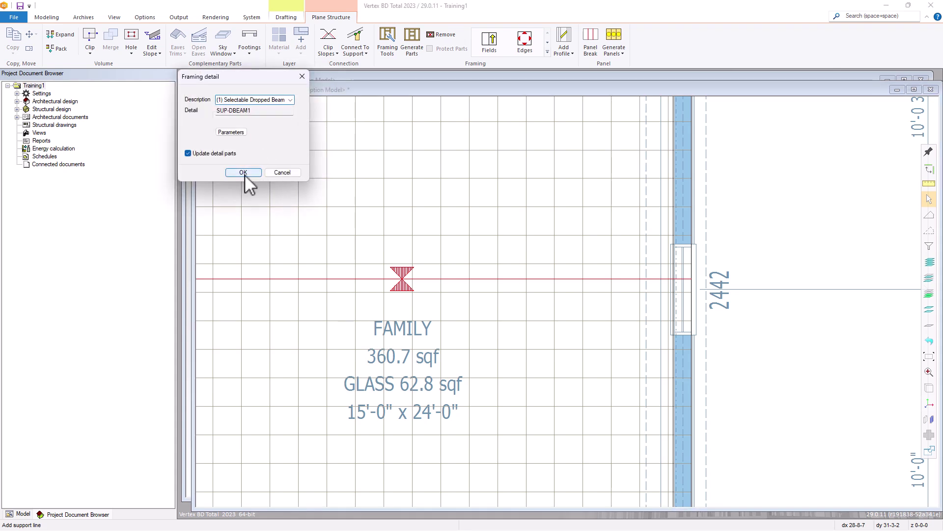
click(244, 173)
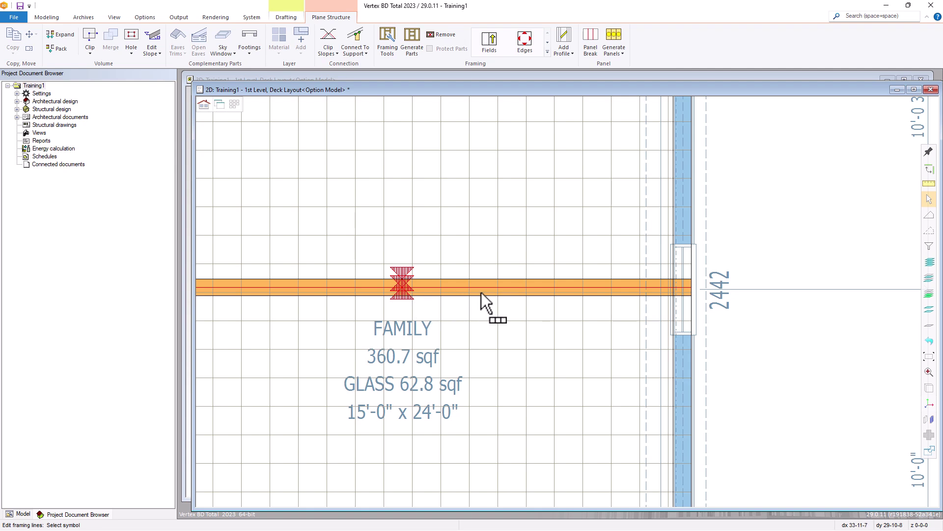
Review the new support line's framing detail and piece parameters, and close them without changes
click(408, 297)
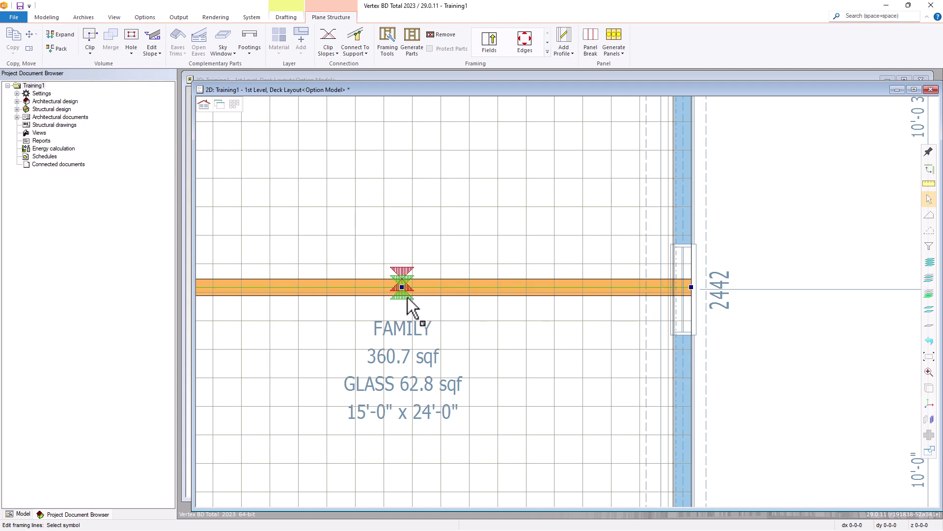
right_click(408, 296)
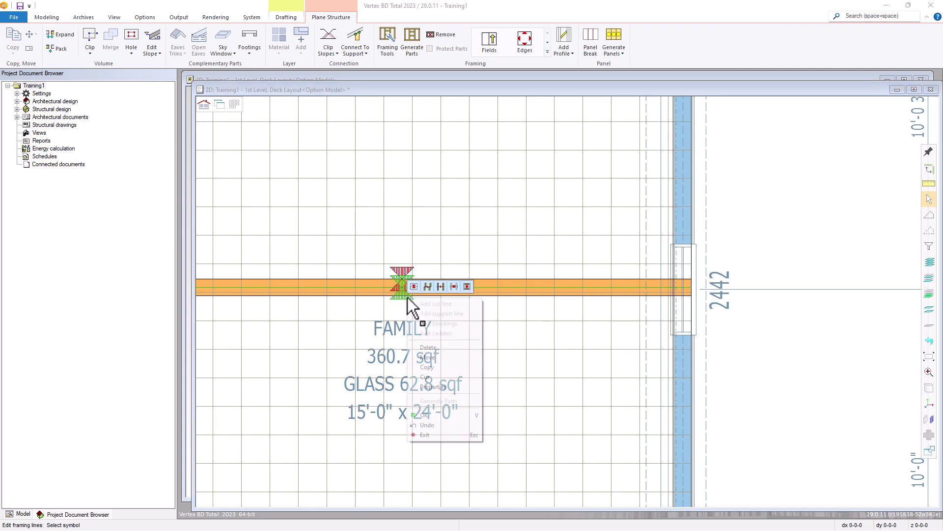
click(427, 387)
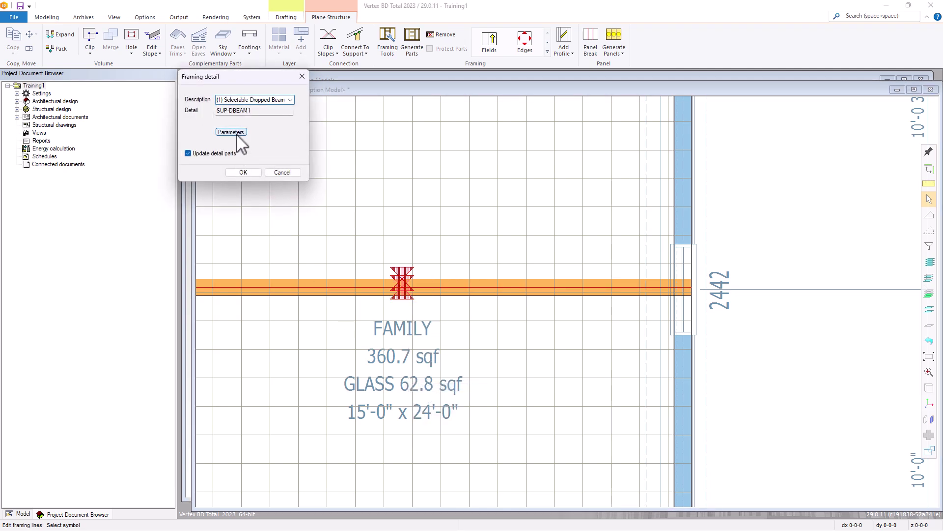
click(236, 134)
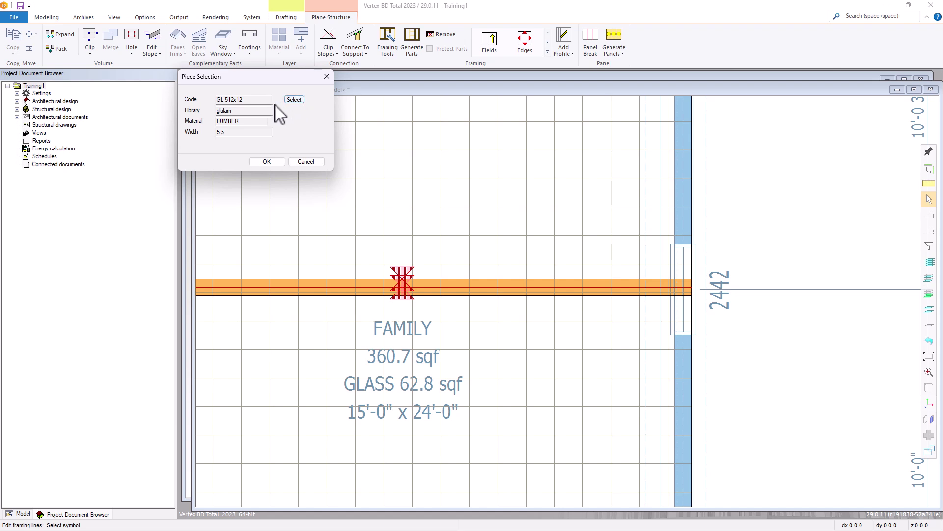
click(308, 161)
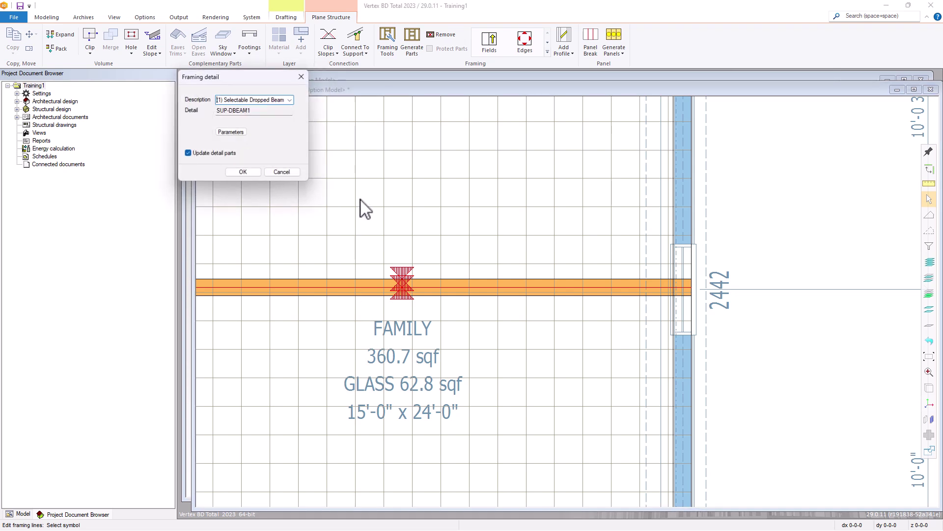
click(290, 172)
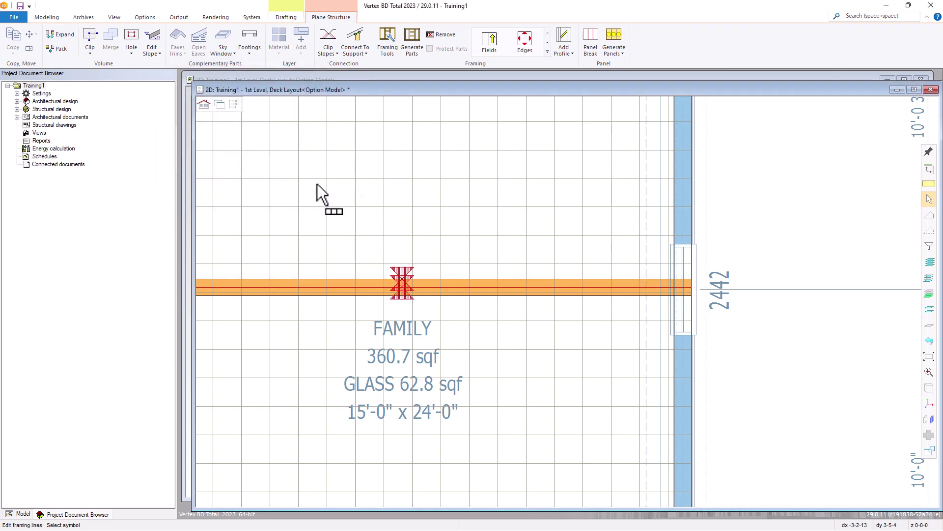
Draw a 40'-0" horizontal cut line along the central interior wall, from one side exterior wall's outer face to the opposite one
scroll(466, 275, down, 3)
scroll(466, 275, down, 3)
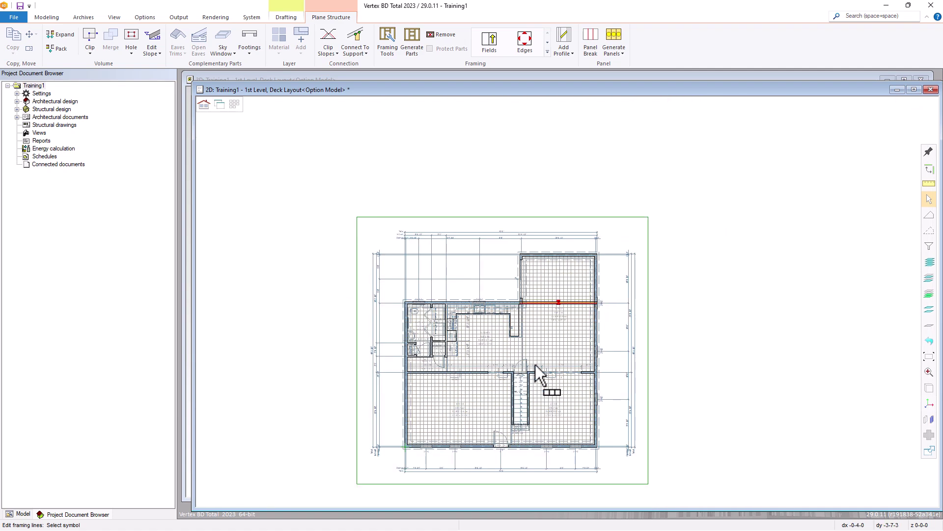
scroll(569, 284, up, 3)
scroll(569, 290, down, 2)
scroll(569, 285, up, 2)
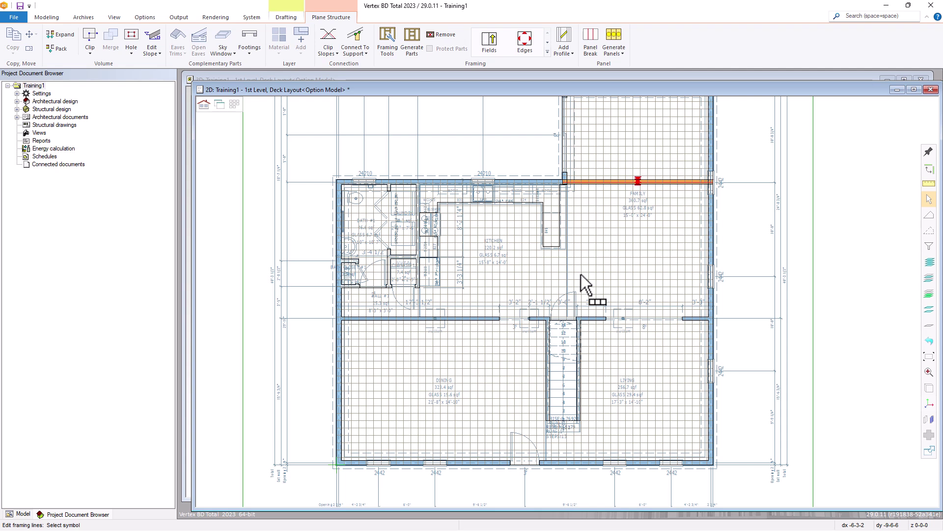
right_click(360, 309)
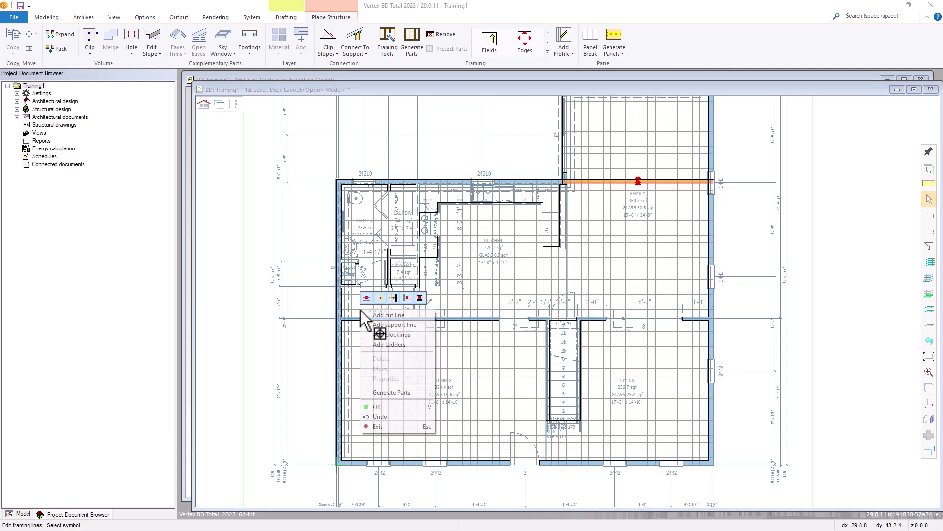
click(389, 315)
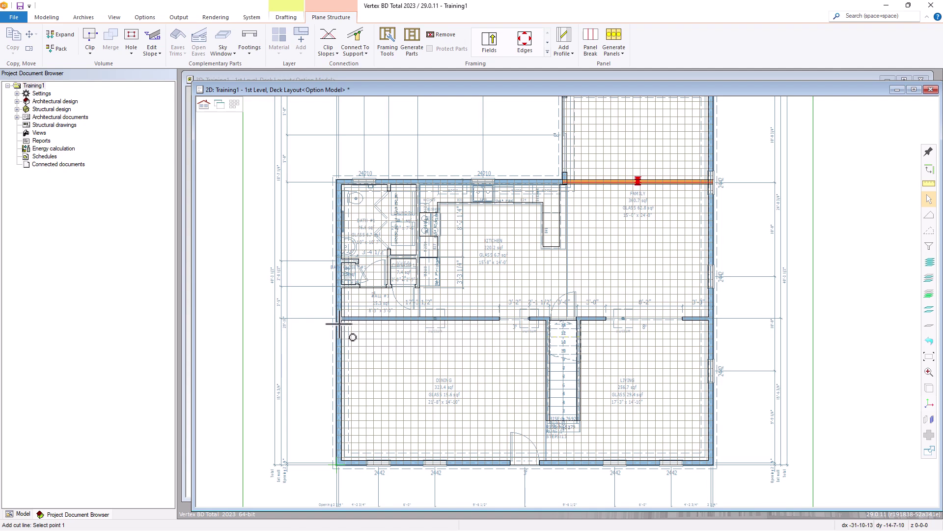
scroll(339, 323, up, 6)
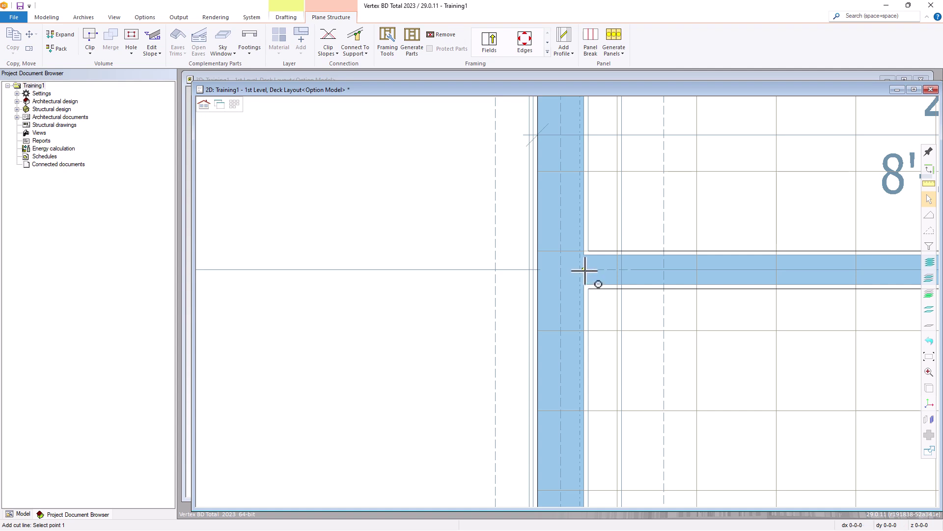
click(538, 269)
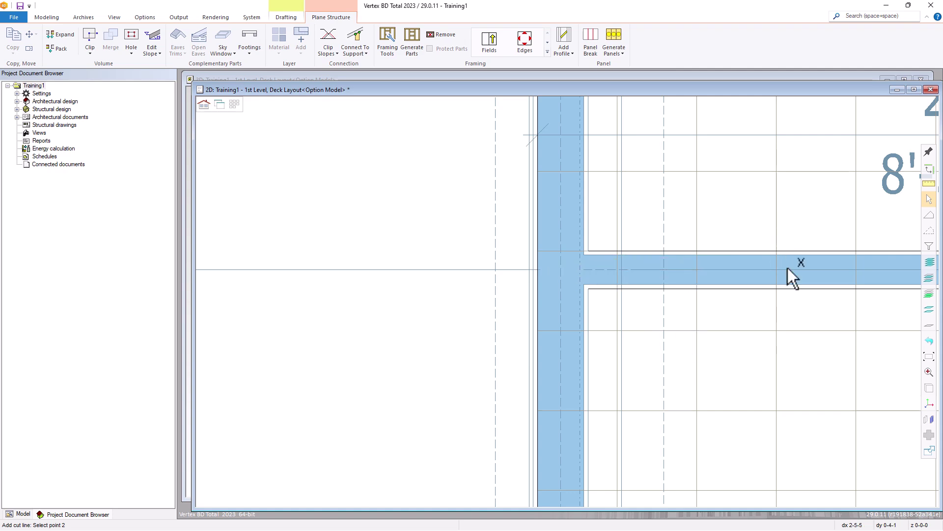
scroll(787, 274, down, 5)
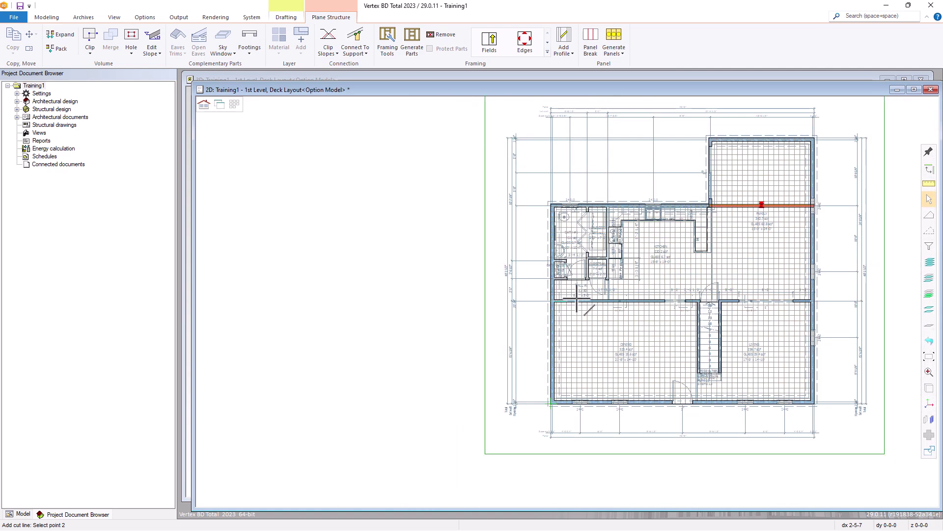
scroll(823, 315, up, 5)
scroll(560, 301, up, 4)
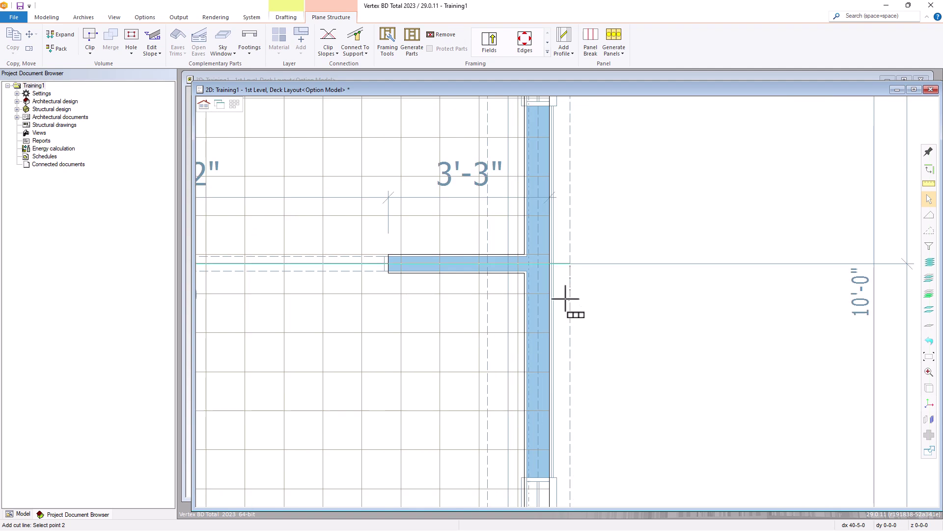
click(531, 227)
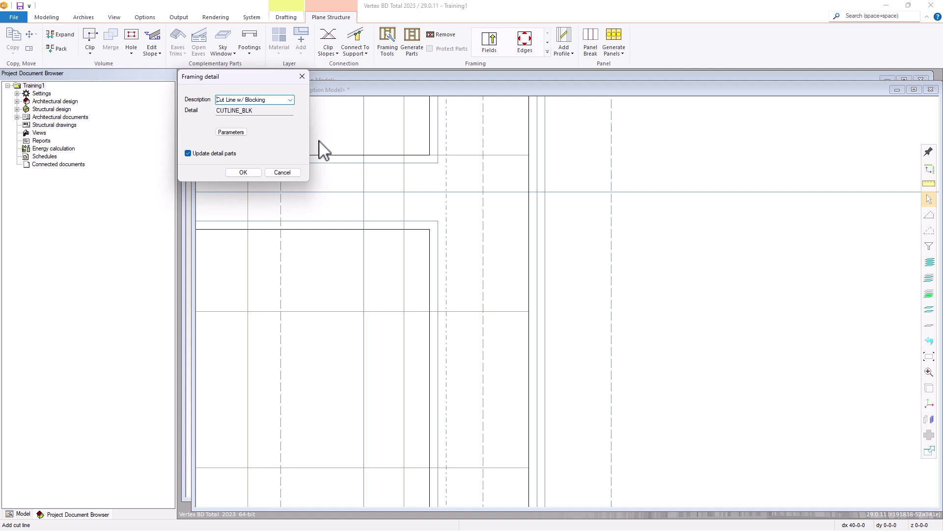
Set the cut line's framing detail to Cut Line w/(2) Selectable Flush Beams and open its piece properties
click(291, 100)
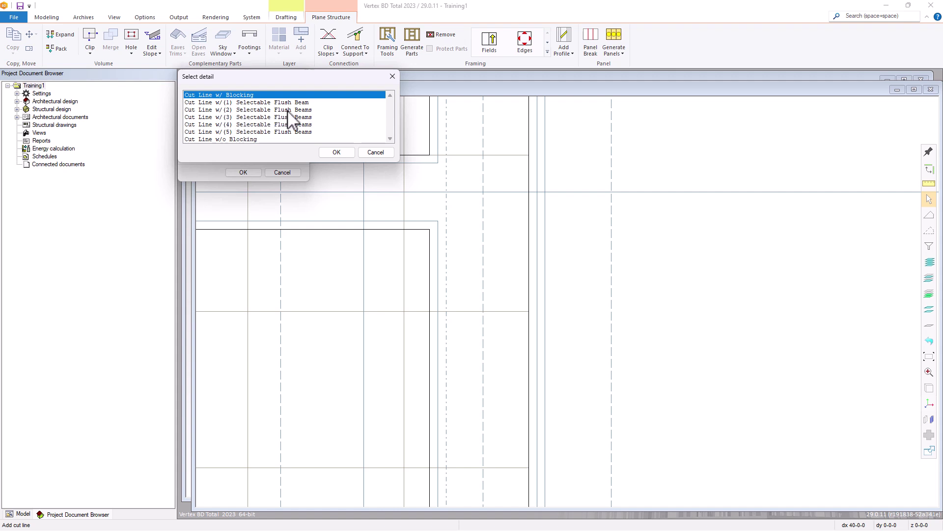
click(259, 110)
double_click(259, 110)
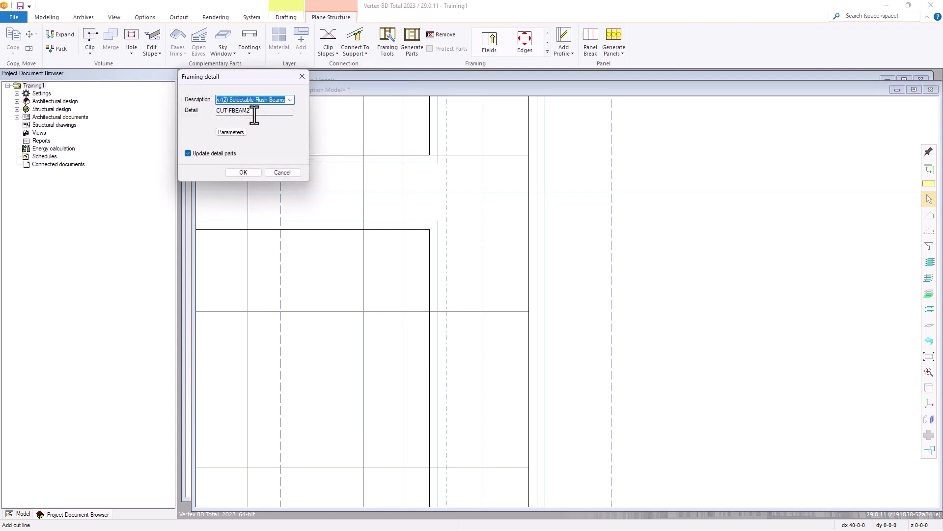
click(230, 132)
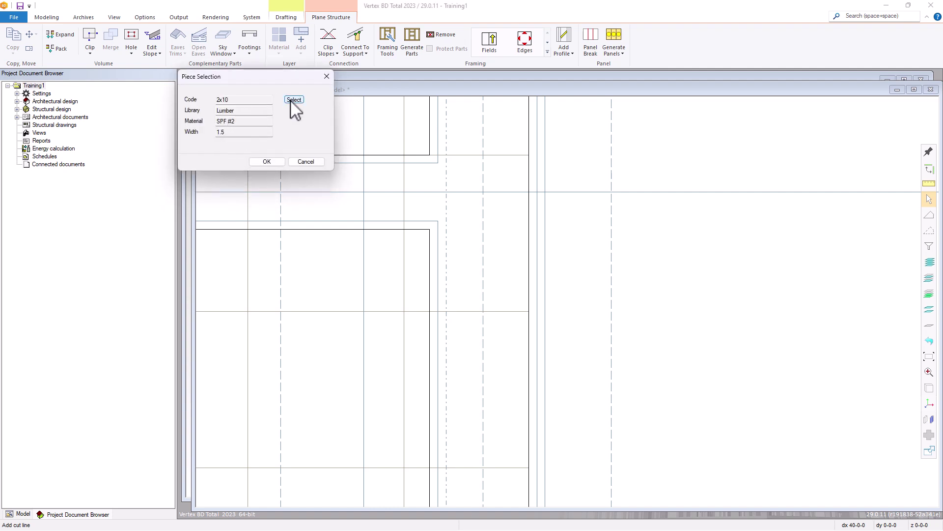
click(294, 100)
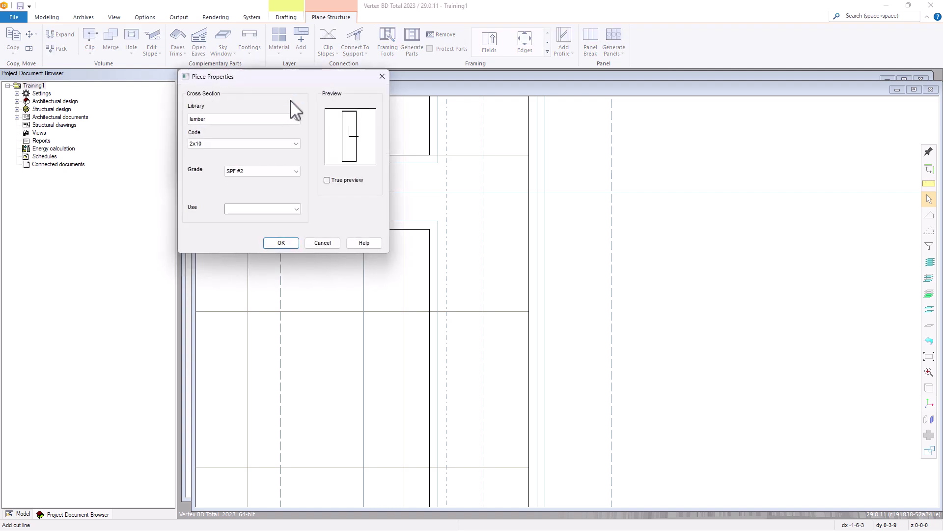
Choose lumber 2x12, grade DF #1, for the flush beams and accept the framing detail to place them
click(294, 119)
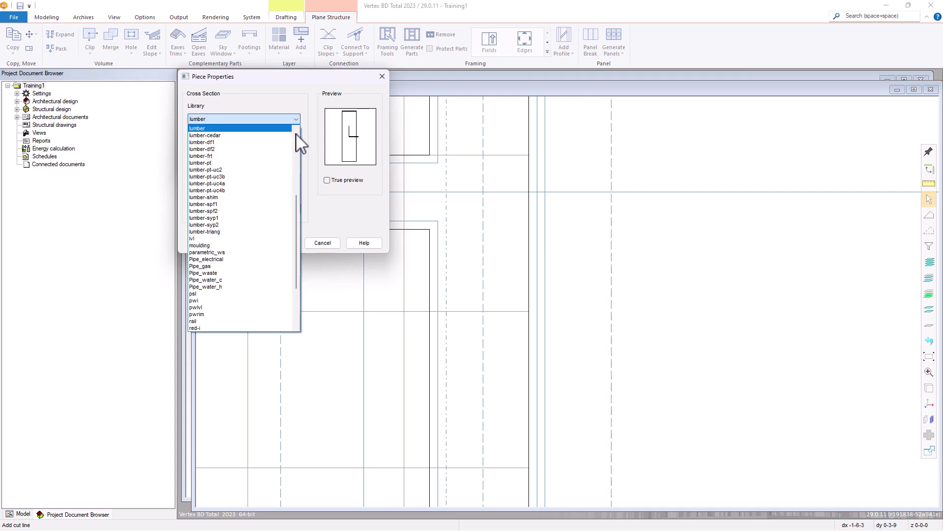
click(296, 131)
drag(297, 138, 290, 187)
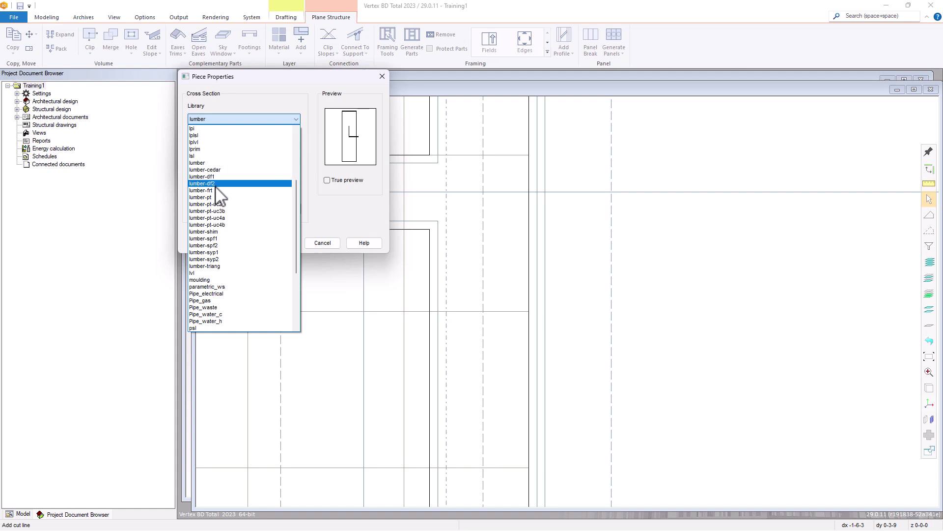
click(197, 163)
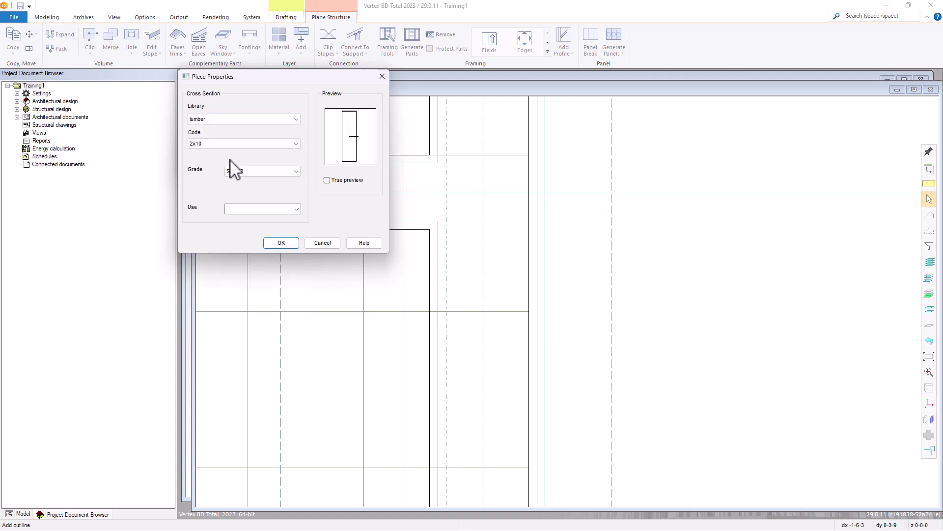
click(253, 144)
click(199, 167)
click(257, 172)
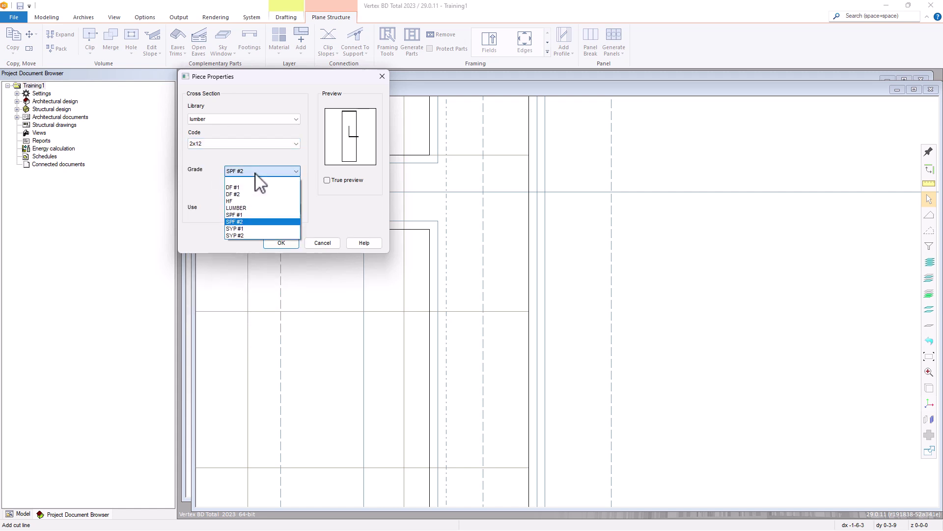
click(267, 172)
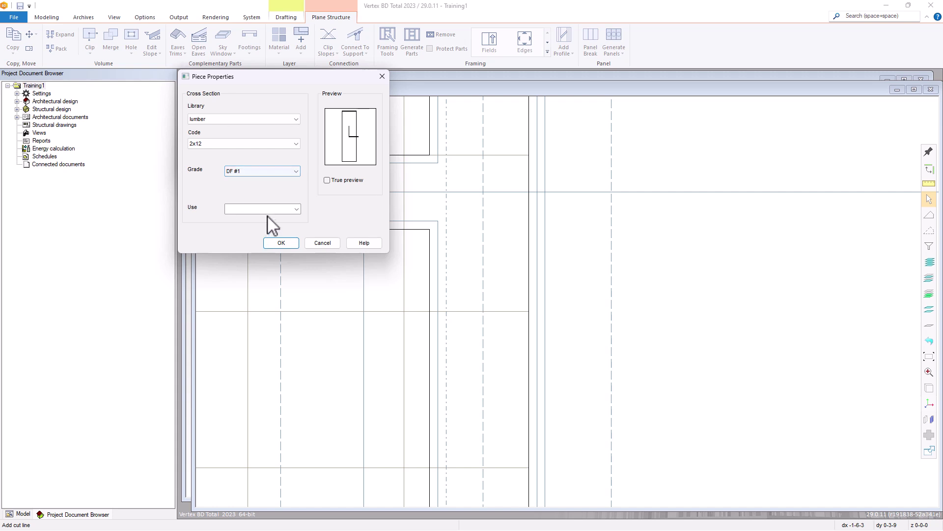
click(285, 244)
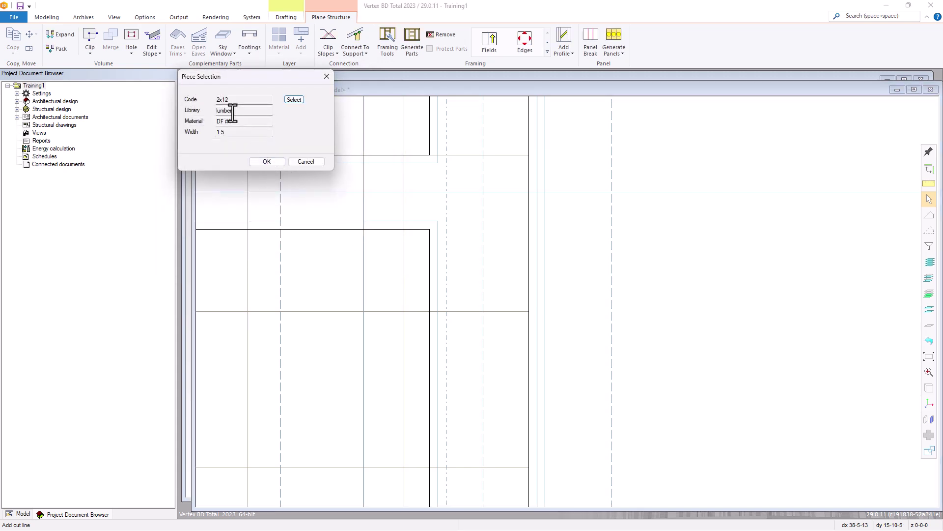
click(260, 161)
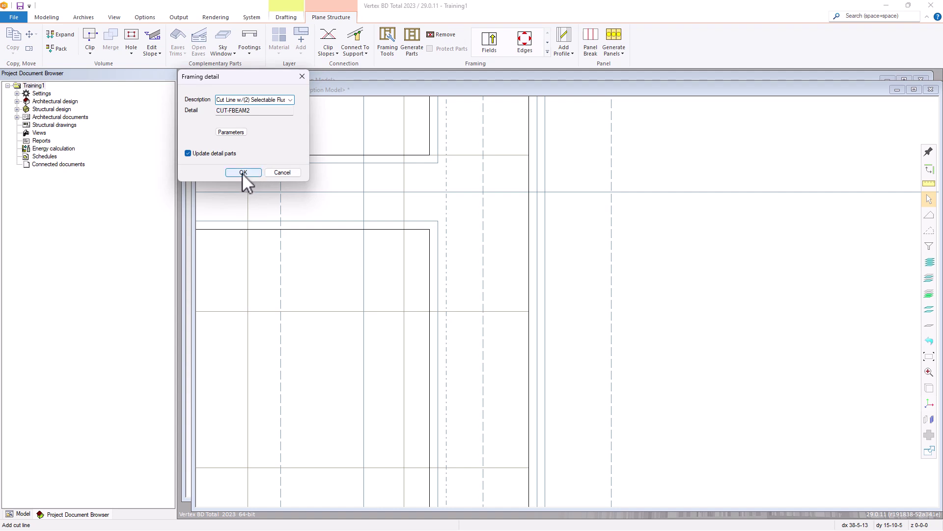
click(242, 172)
click(326, 194)
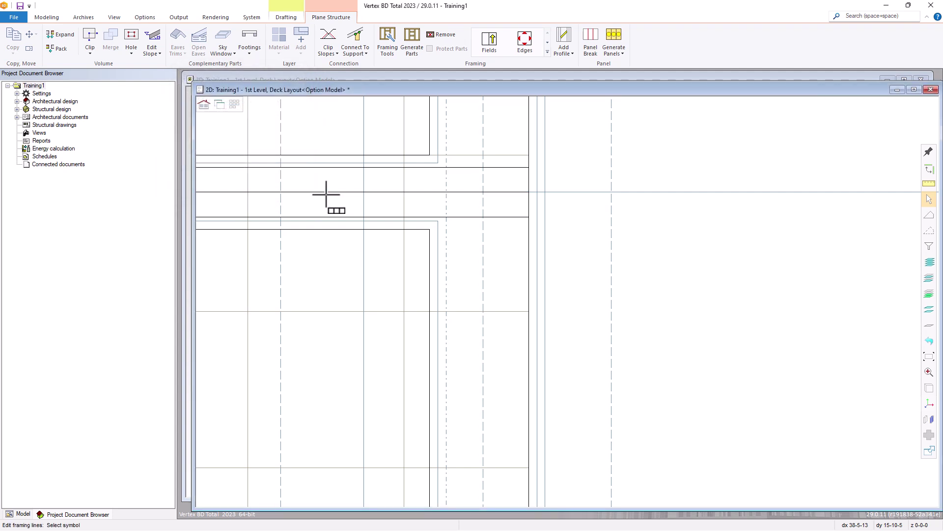
Generate the deck's parts from the edited framing lines and check the joists around the dropped beam and cut line
scroll(394, 253, down, 3)
scroll(535, 302, down, 2)
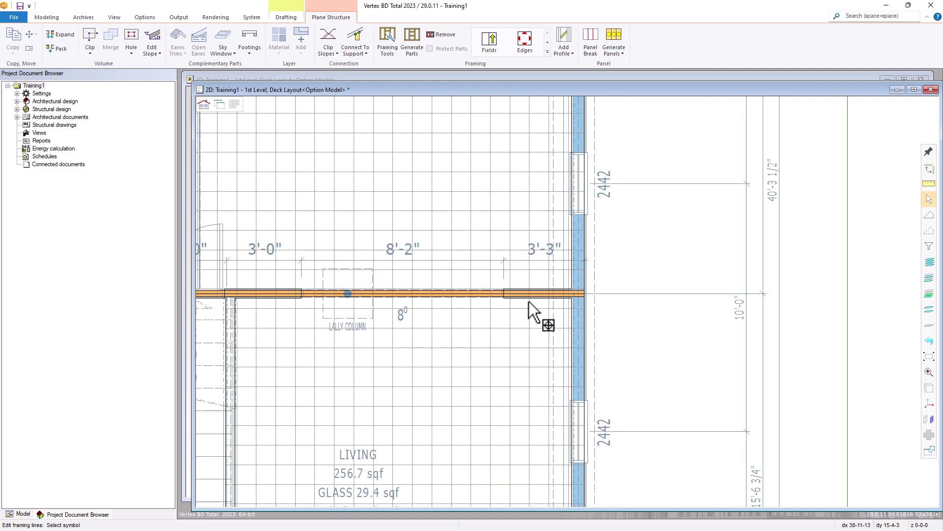
scroll(541, 304, up, 1)
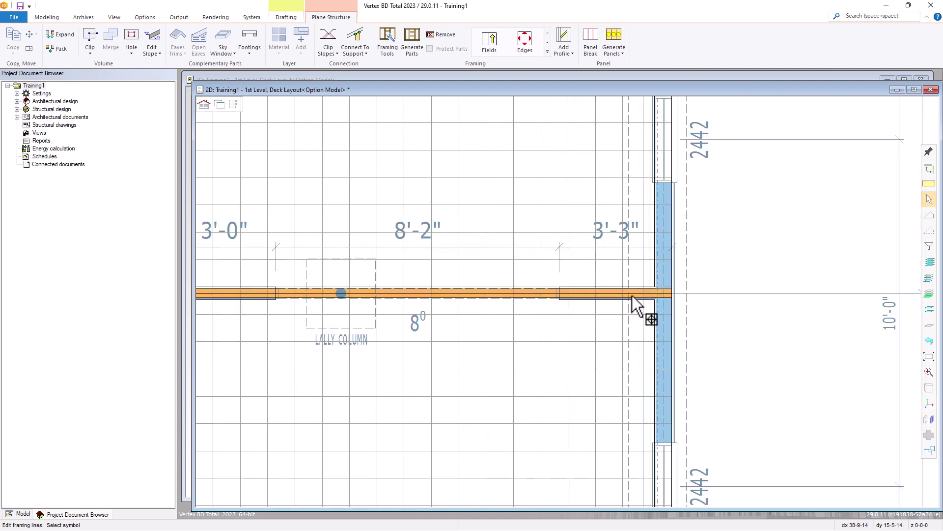
scroll(559, 304, down, 3)
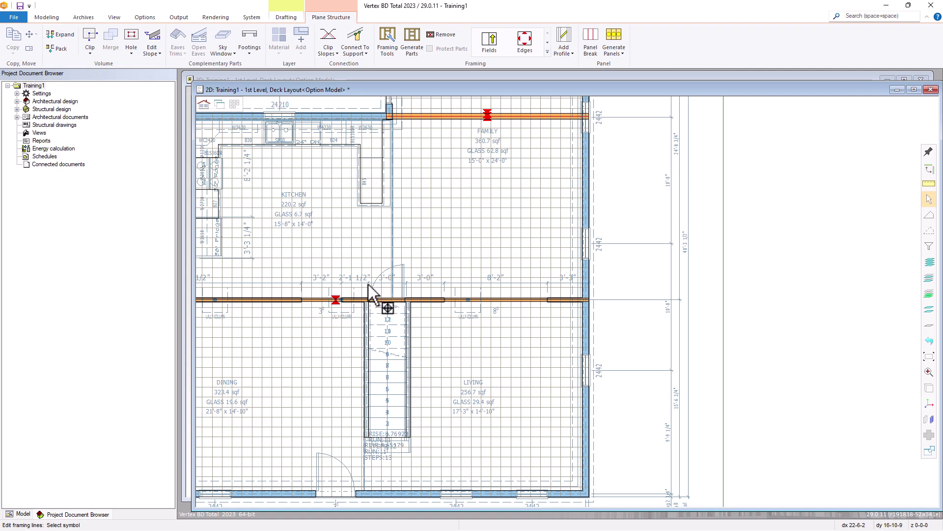
click(412, 46)
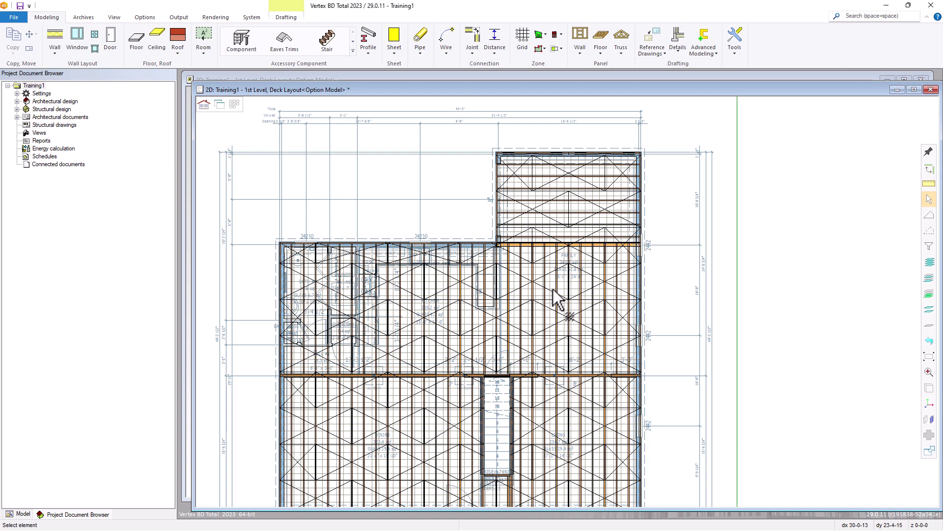
scroll(562, 275, up, 2)
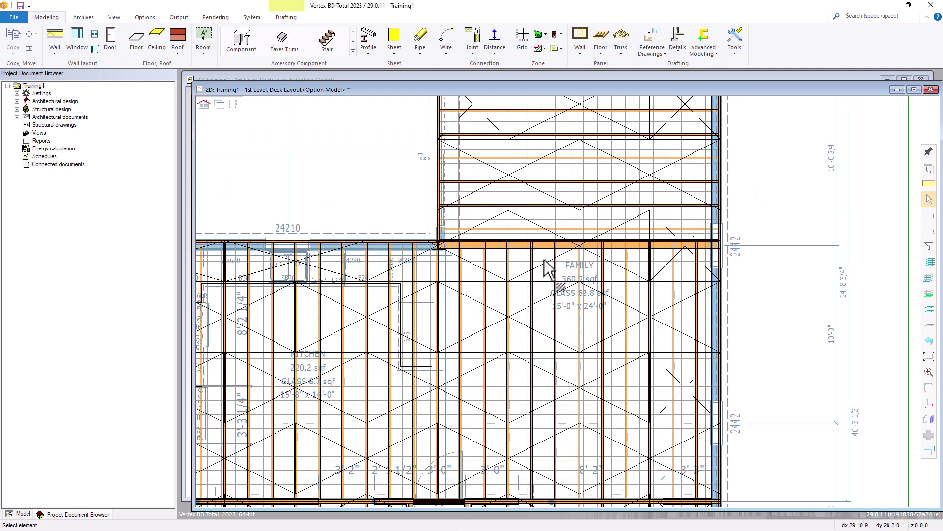
scroll(562, 305, down, 2)
scroll(552, 432, up, 4)
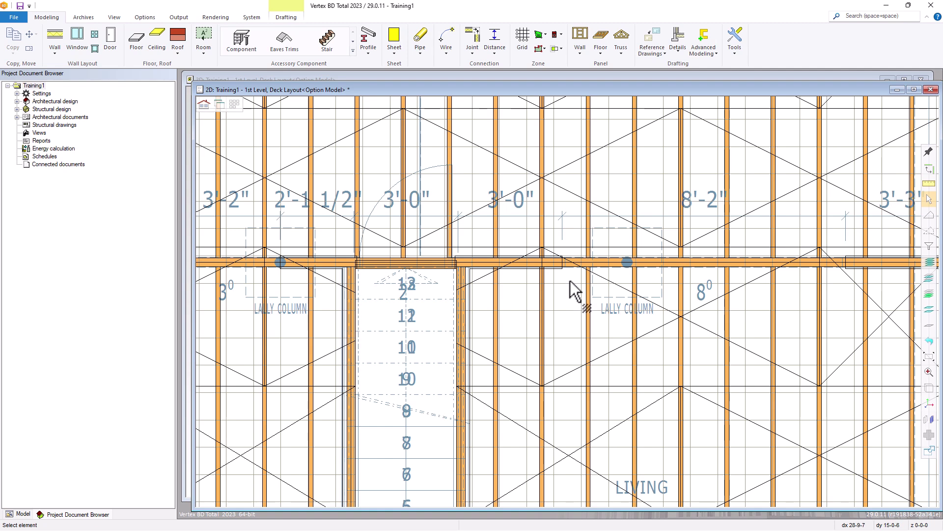
scroll(570, 281, down, 2)
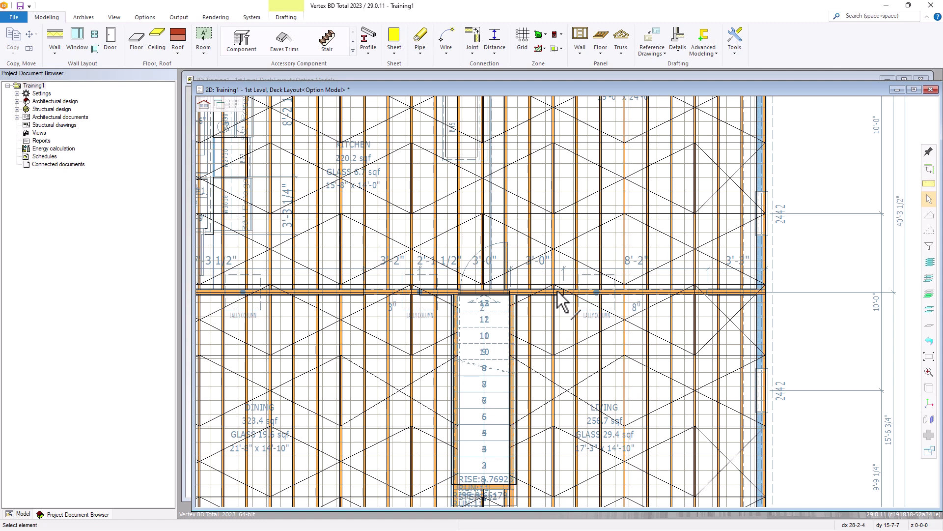
Switch to the 3D window and display the 1st Level, Deck Framing model
key(ctrl+Tab)
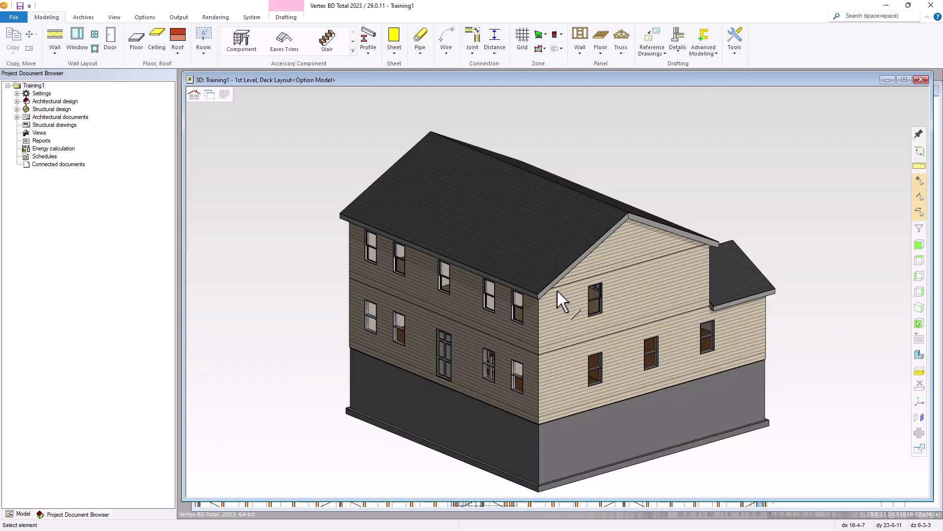
click(194, 95)
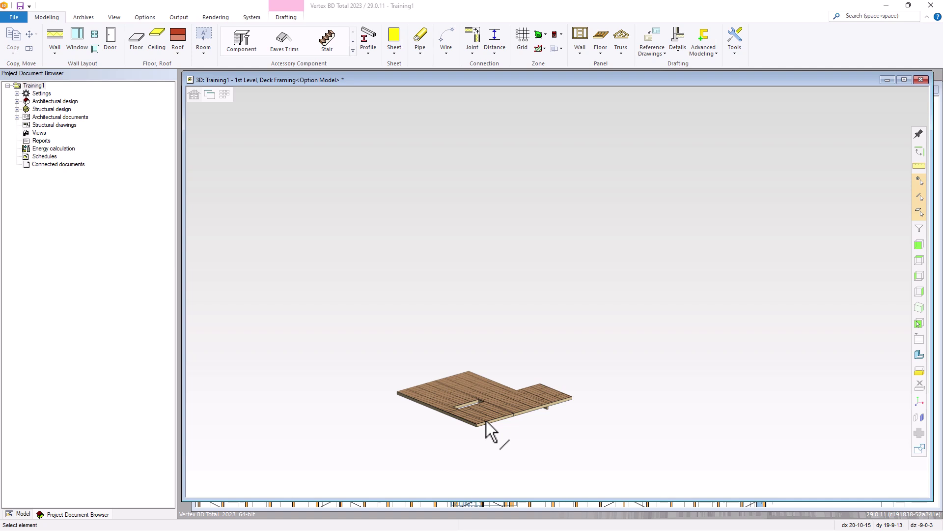
scroll(605, 265, up, 4)
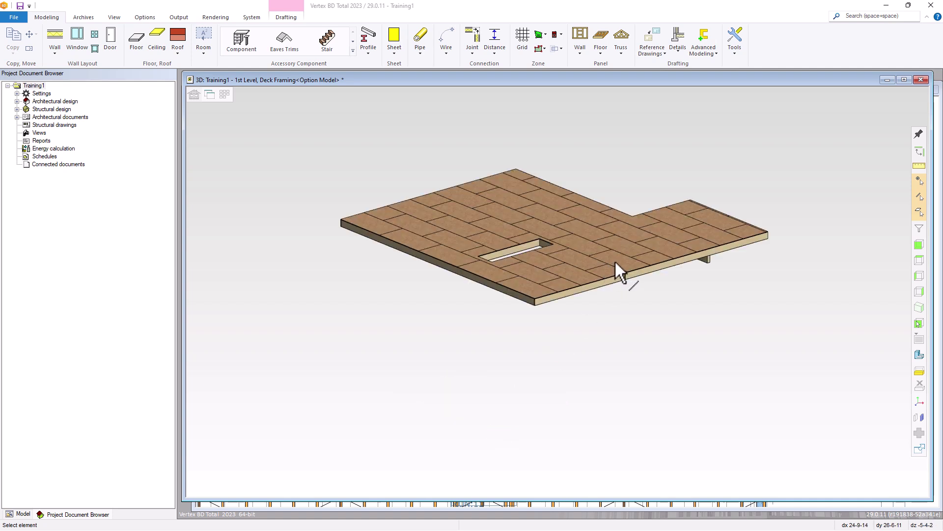
Delete all the OSB floor sheets from the 3D deck framing model and inspect the joists and beams beneath
click(615, 263)
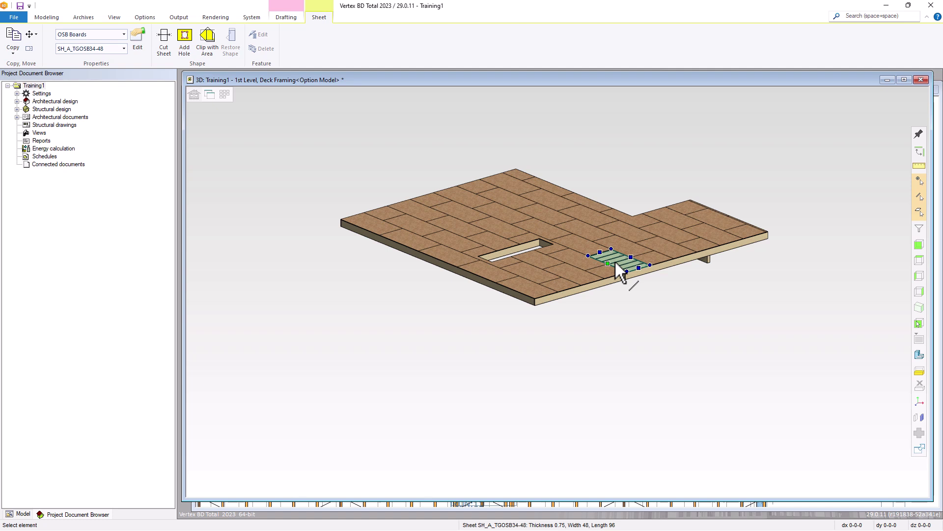
key(ctrl+a)
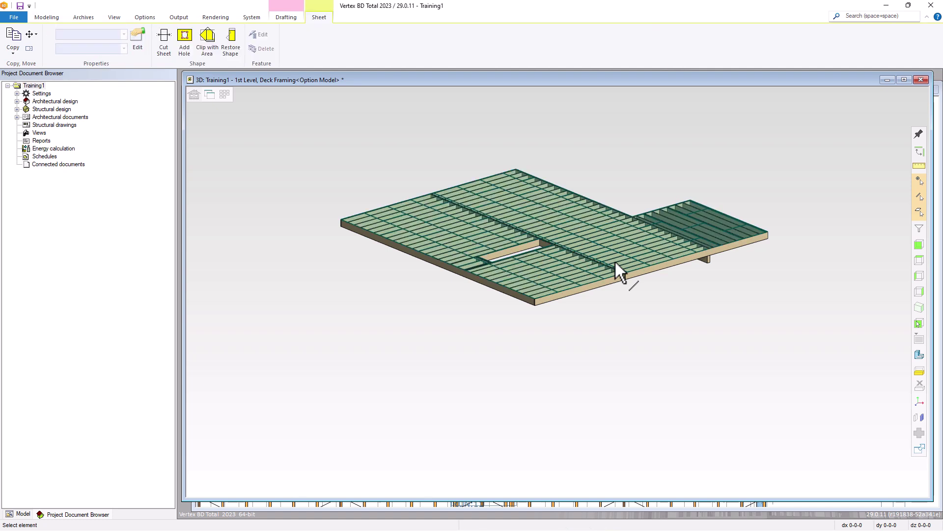
key(Delete)
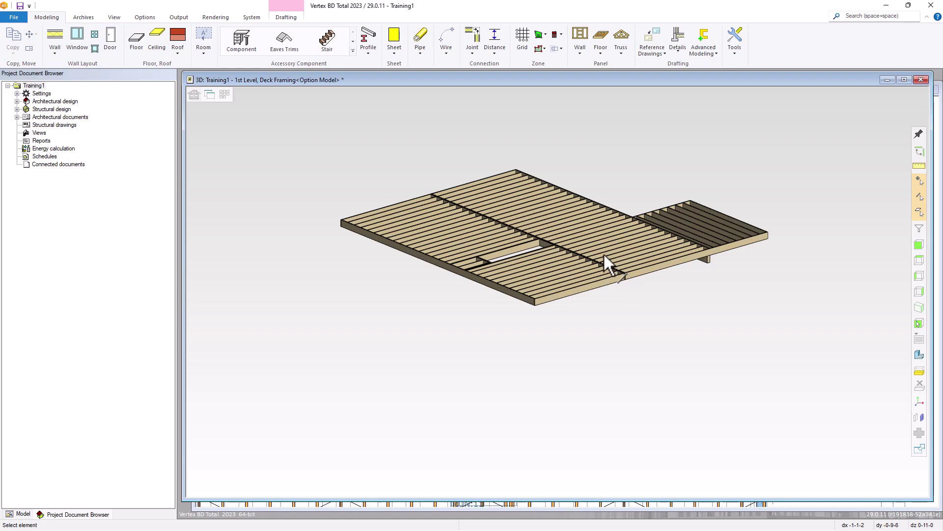
scroll(556, 287, up, 4)
middle_drag(565, 313, 577, 332)
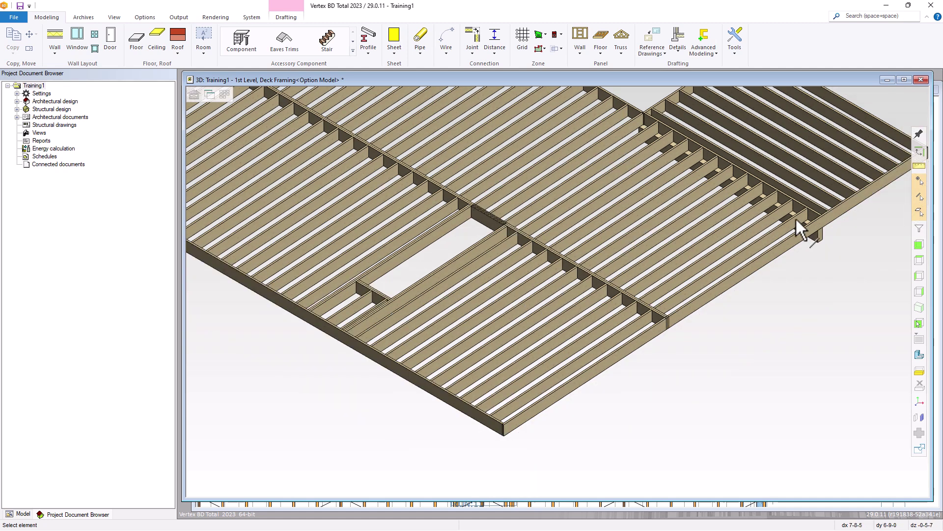
Examine the joists at the dropped beam, the flush beam and the stair opening in the 3D deck framing
scroll(560, 301, up, 5)
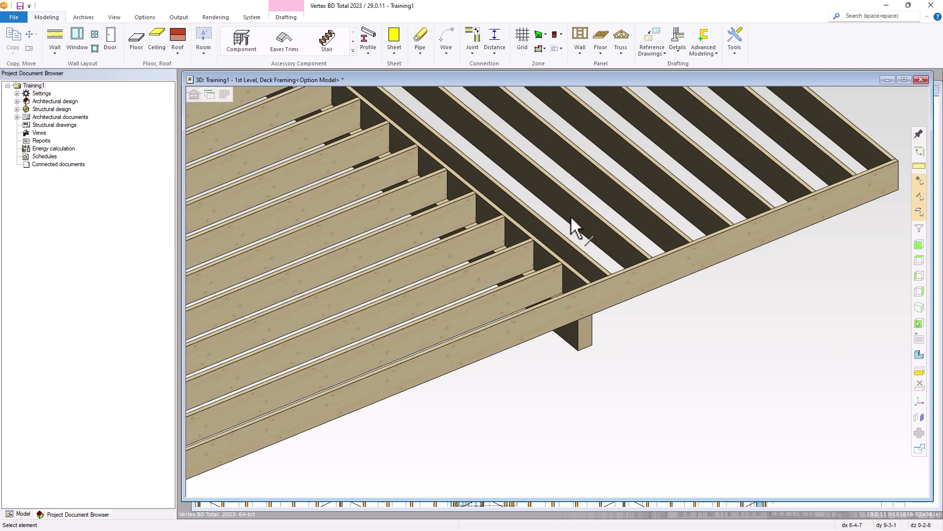
scroll(570, 215, down, 5)
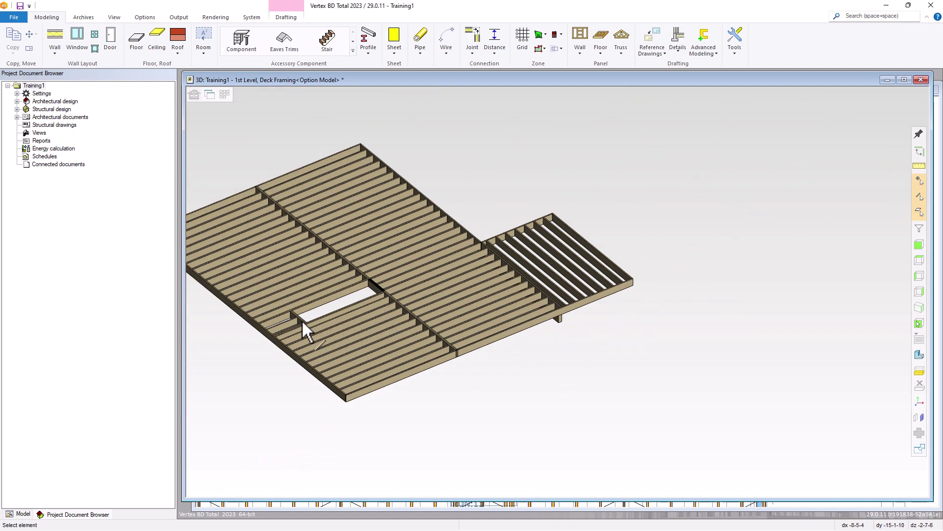
scroll(303, 319, up, 5)
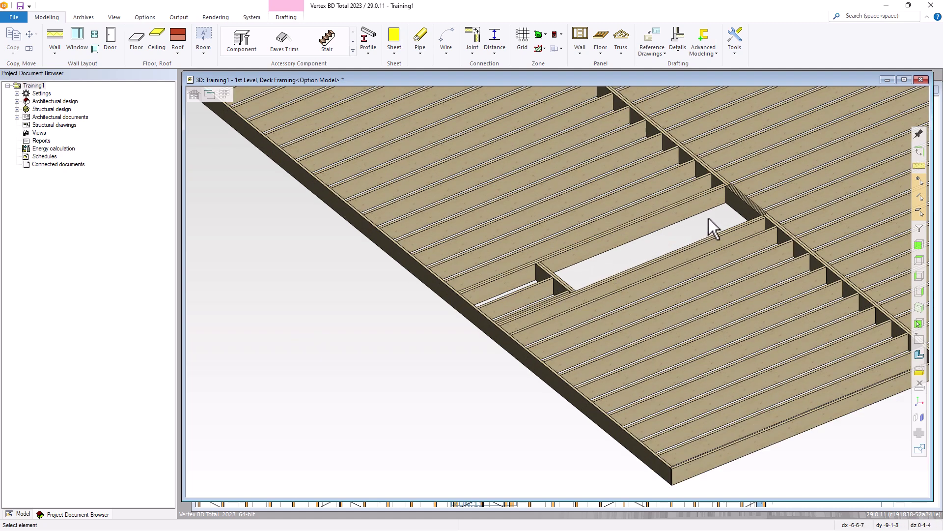
scroll(576, 293, up, 3)
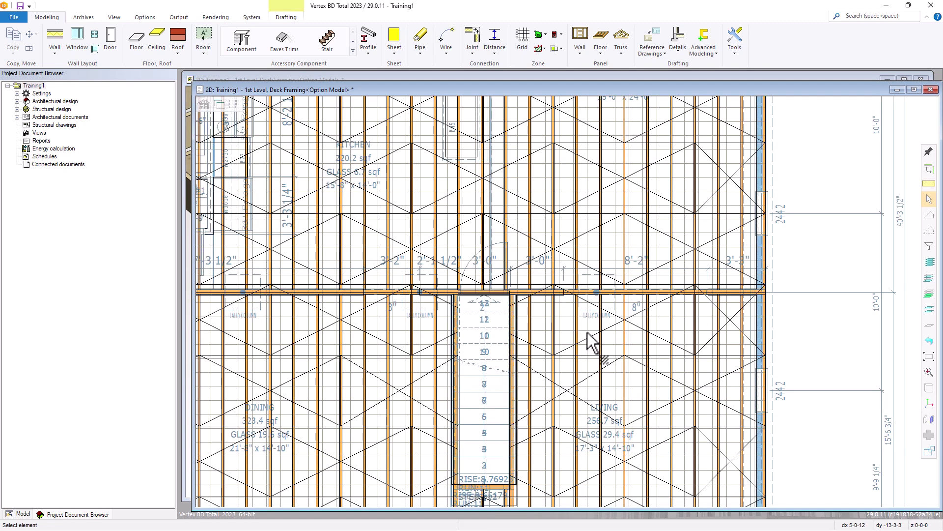
Return to the 2D deck framing drawing and start editing the edges of the floor deck
scroll(592, 344, down, 1)
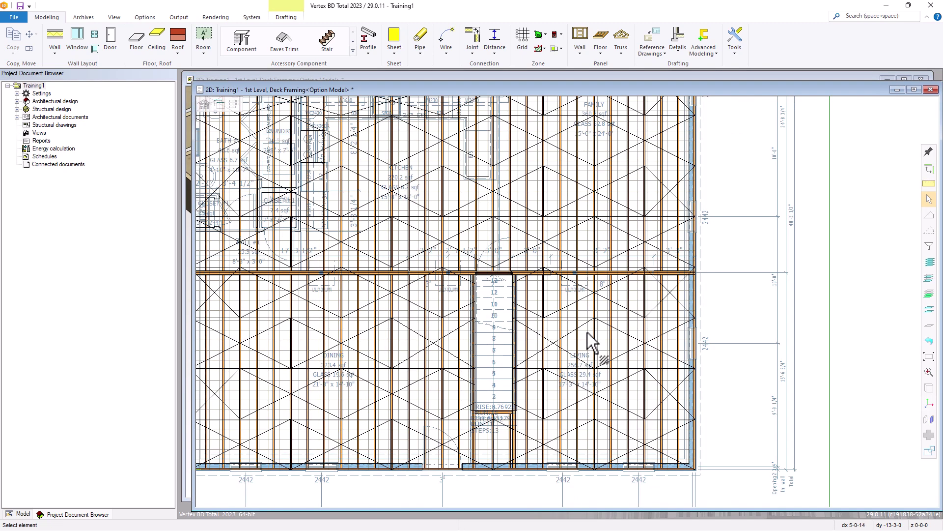
middle_click(568, 302)
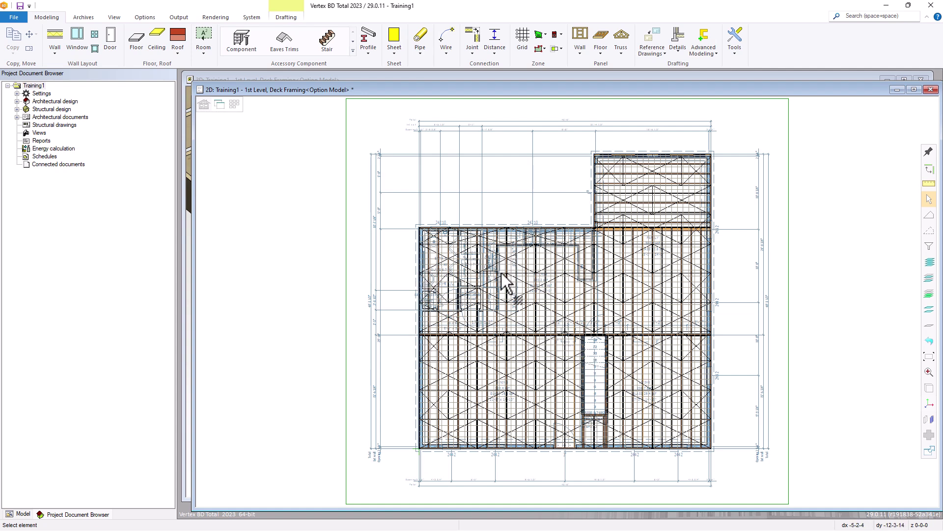
click(444, 251)
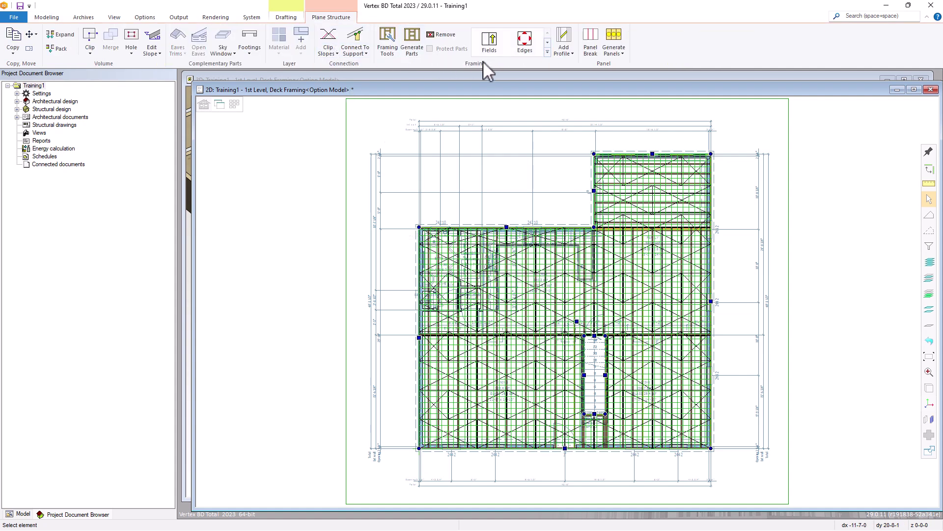
click(525, 48)
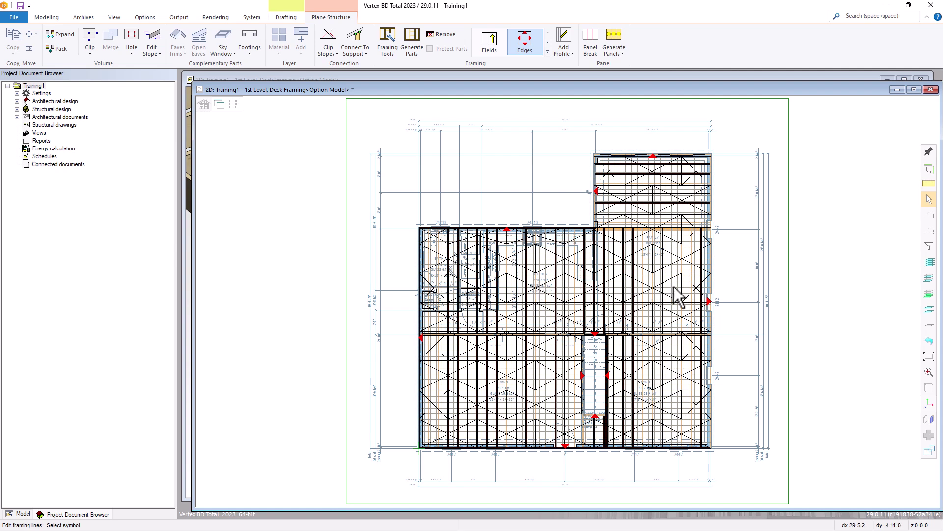
Assign the user detail Side Double to the deck's right-hand edge beside the Family and Living rooms, and check the rim framing
click(708, 302)
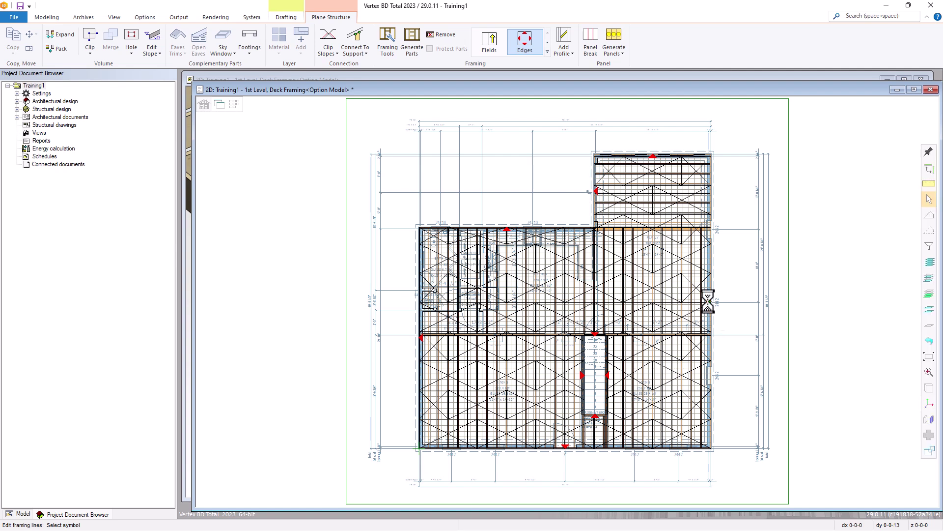
right_click(709, 302)
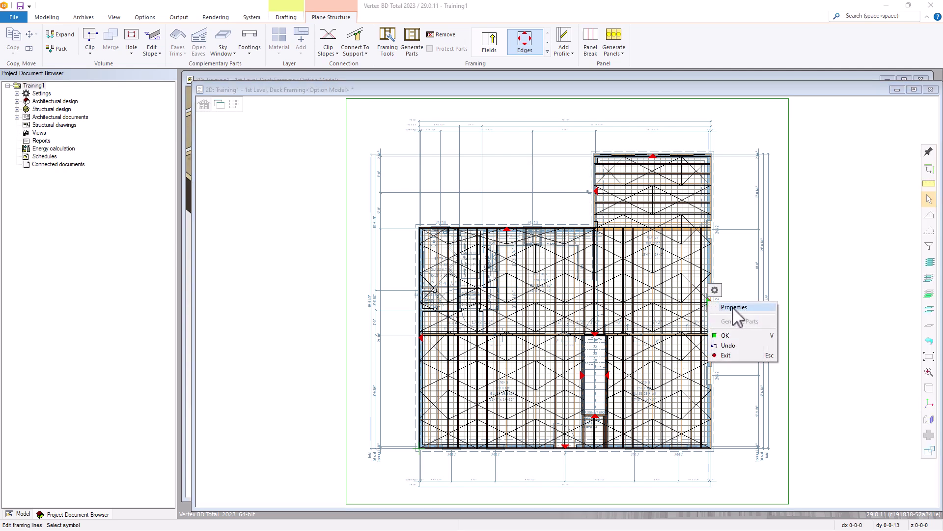
click(734, 308)
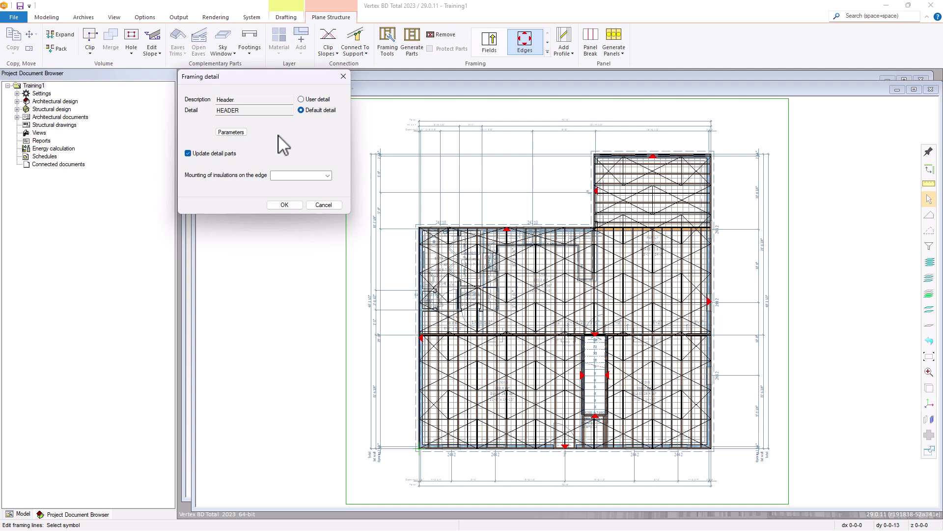
click(302, 99)
click(298, 109)
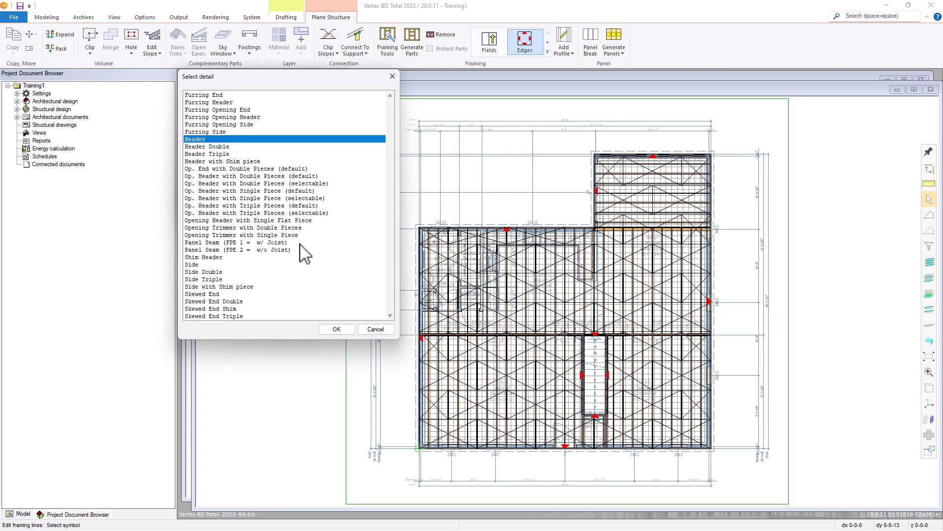
double_click(211, 272)
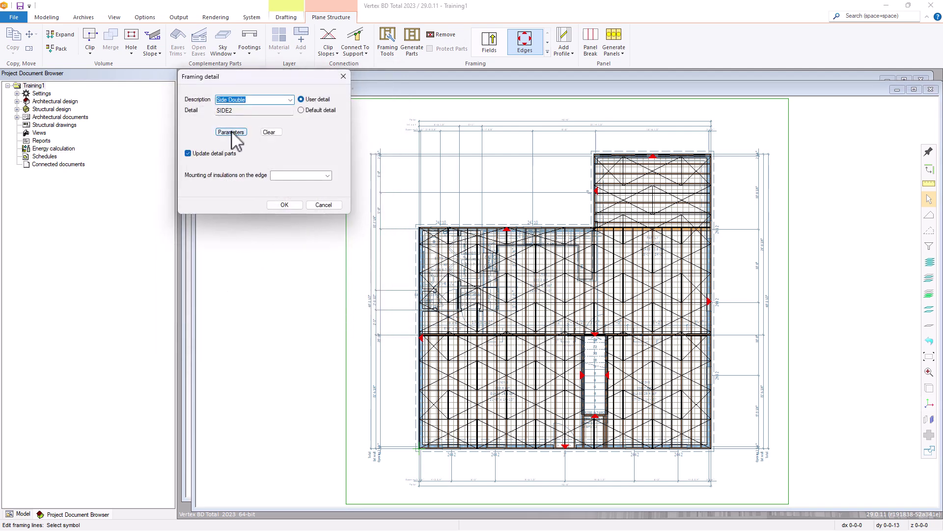
click(231, 133)
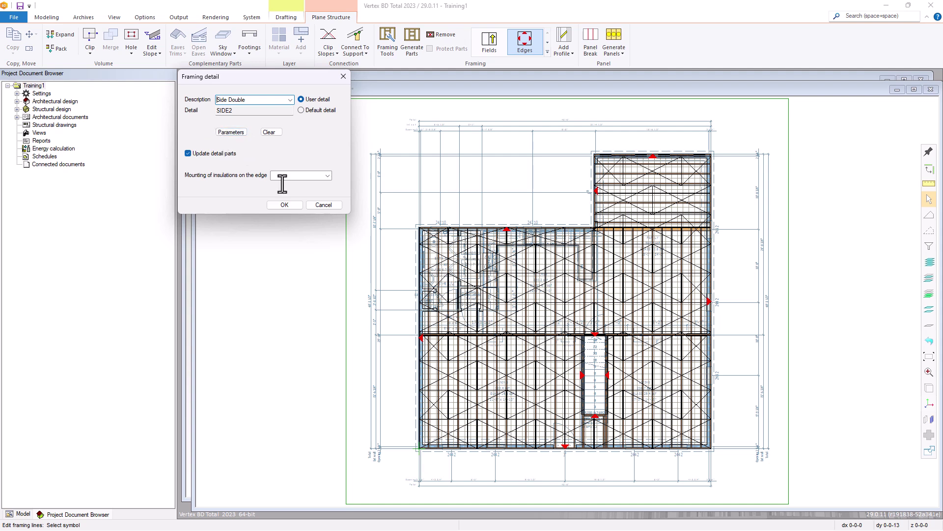
click(285, 205)
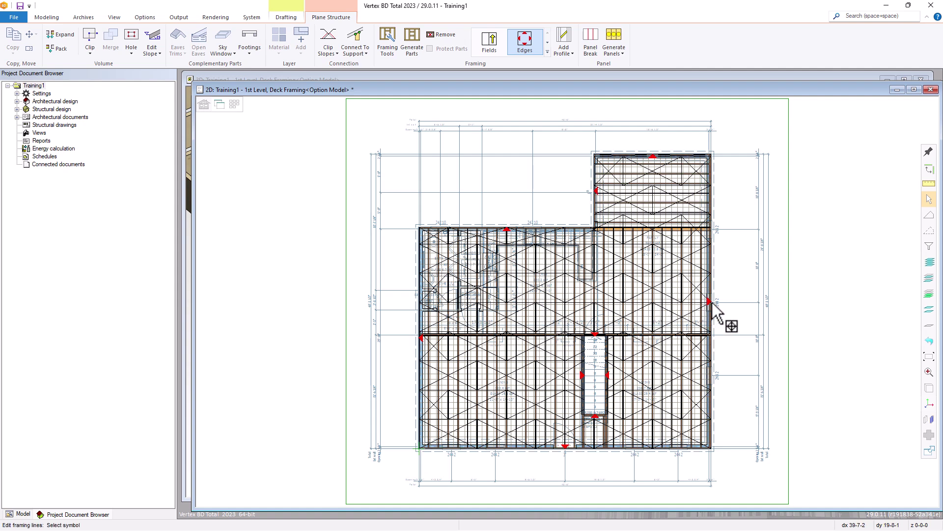
scroll(712, 303, up, 4)
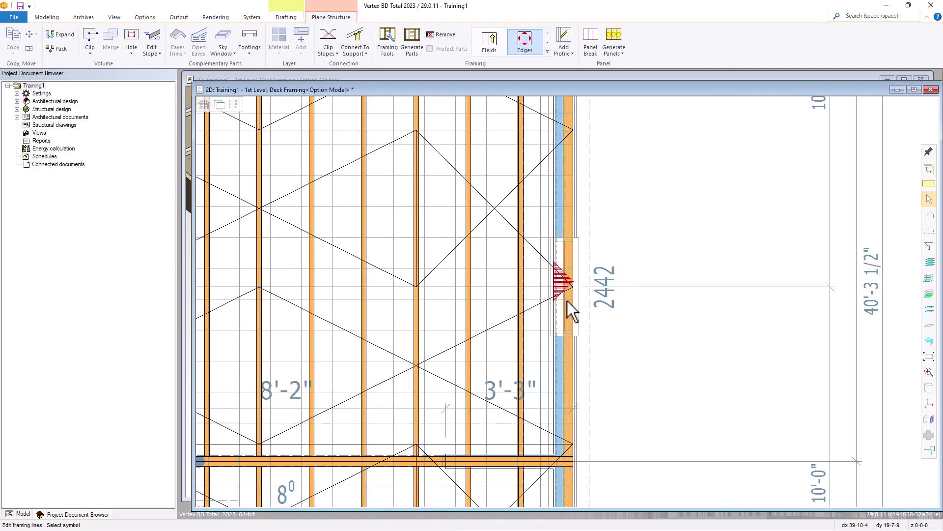
scroll(567, 300, up, 1)
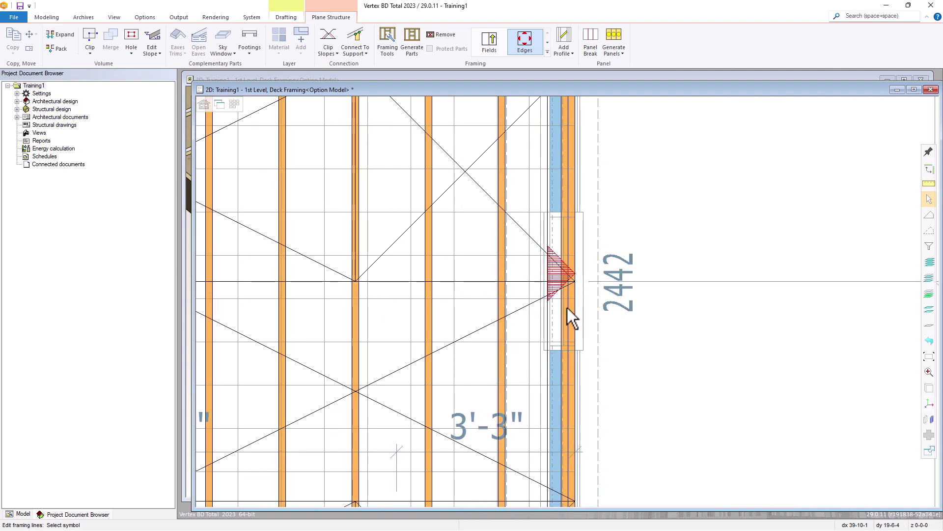
scroll(567, 314, down, 5)
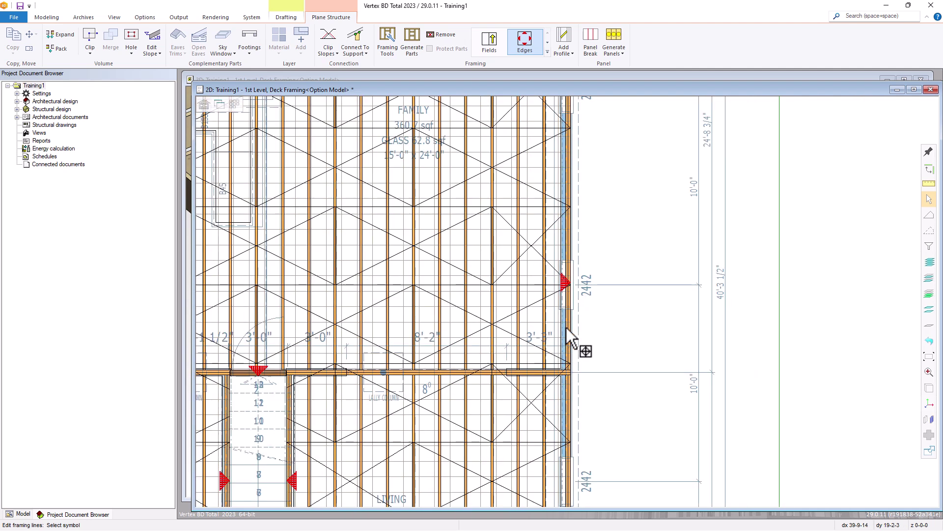
Assign the user detail Op. Header with Single Piece (default) to the stair opening's lower edge, and finish editing the edges
scroll(501, 325, up, 2)
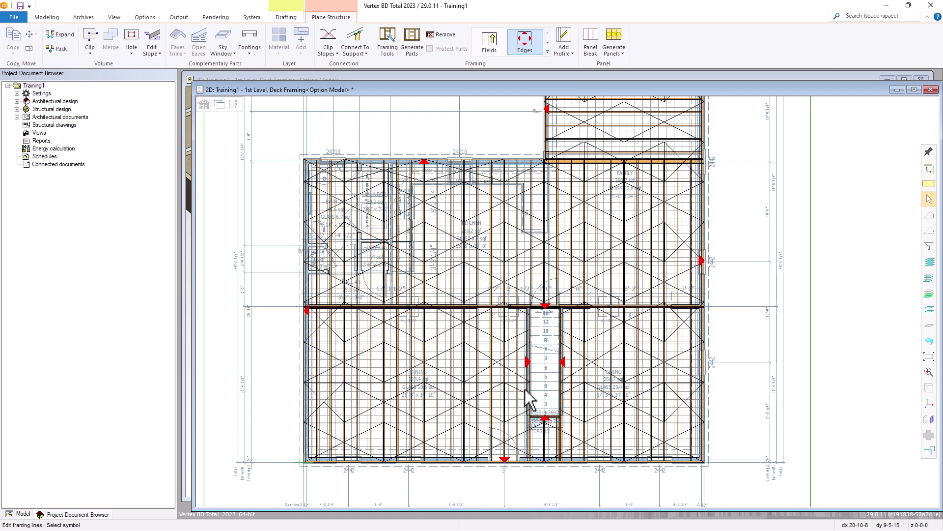
scroll(545, 417, up, 5)
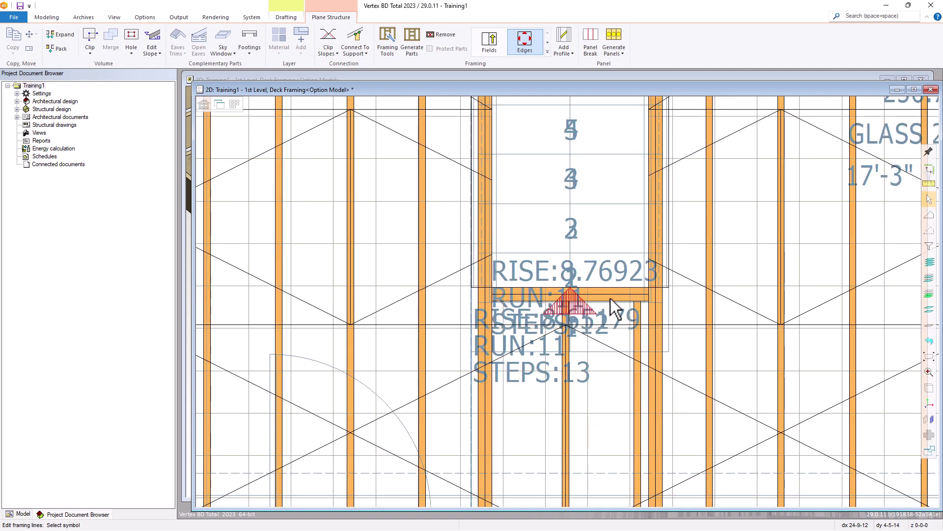
click(585, 310)
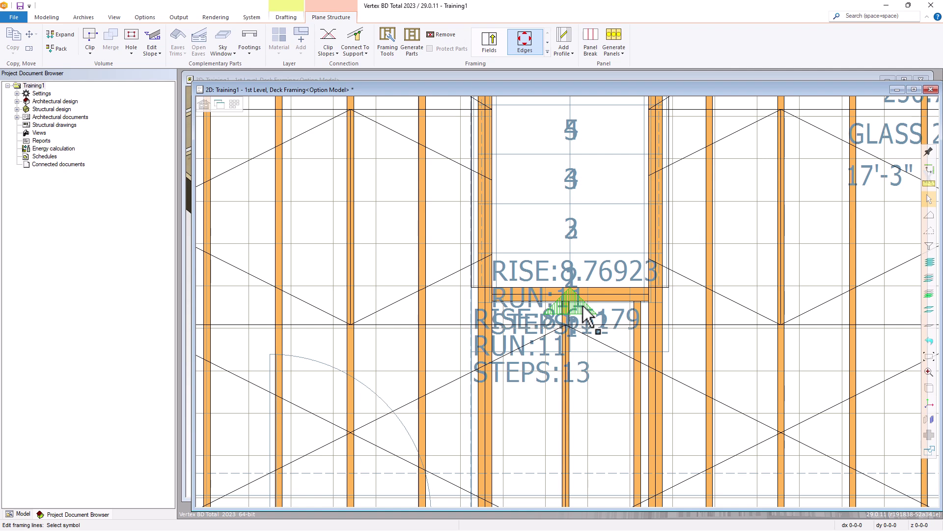
right_click(585, 309)
click(612, 312)
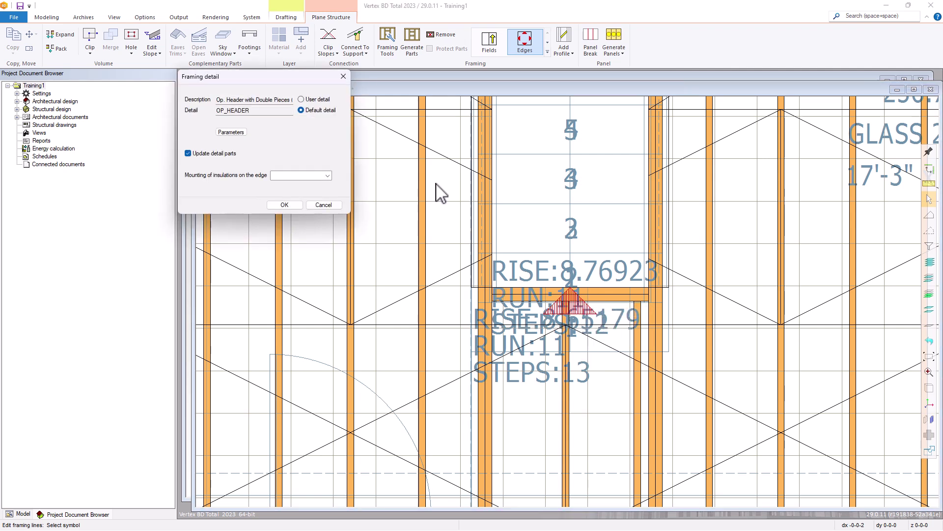
click(302, 99)
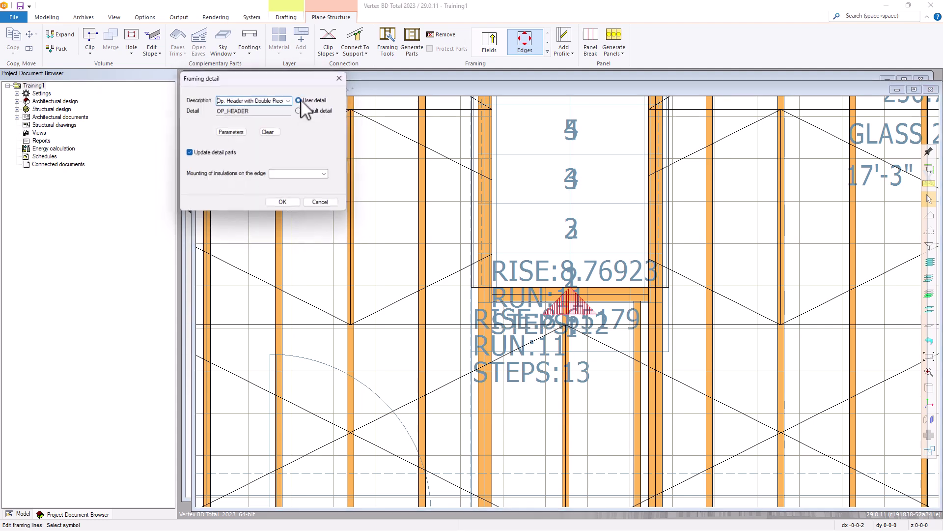
click(293, 109)
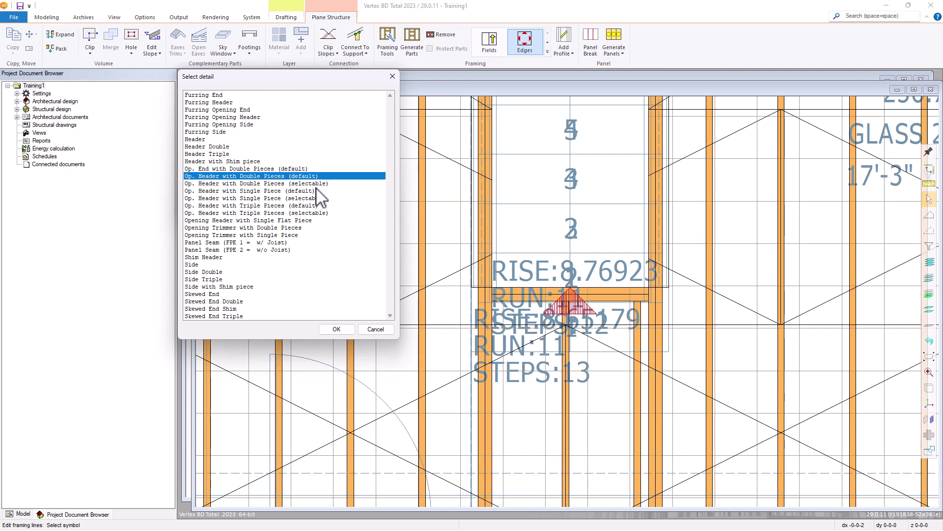
double_click(289, 191)
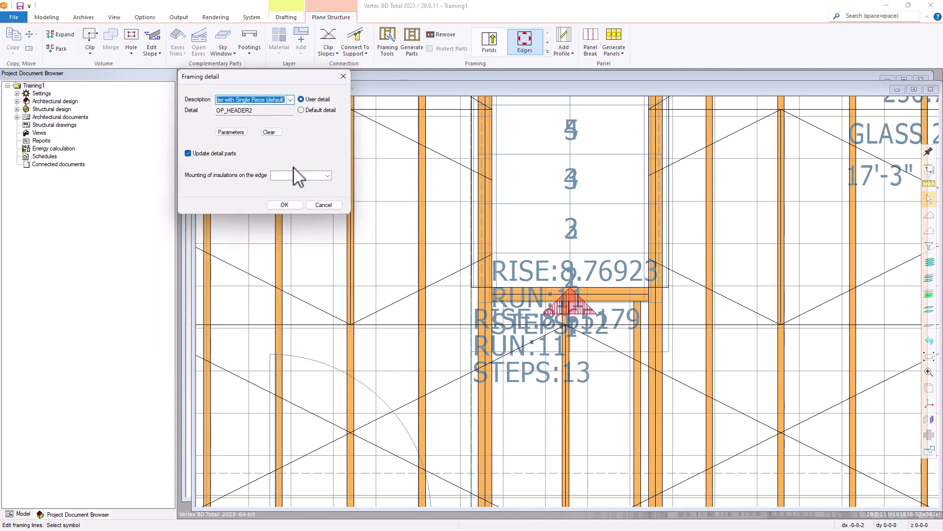
click(285, 205)
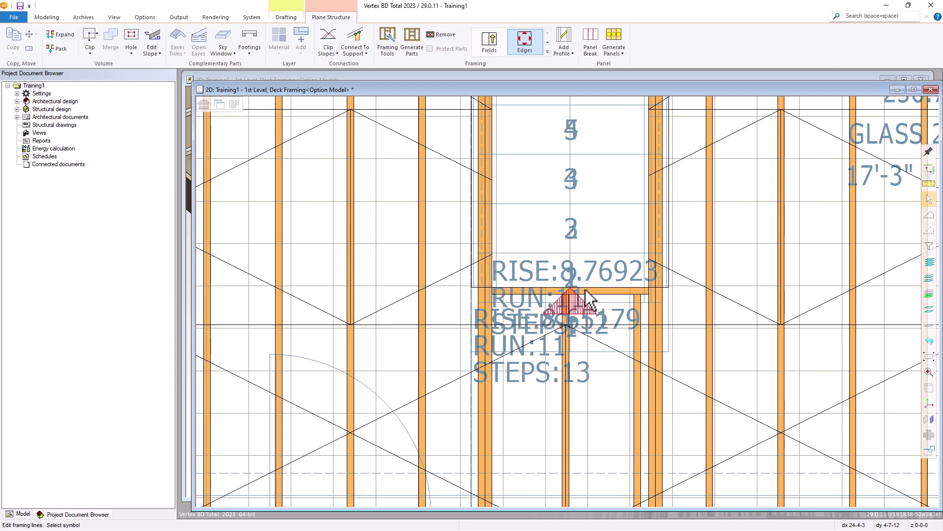
scroll(586, 290, down, 6)
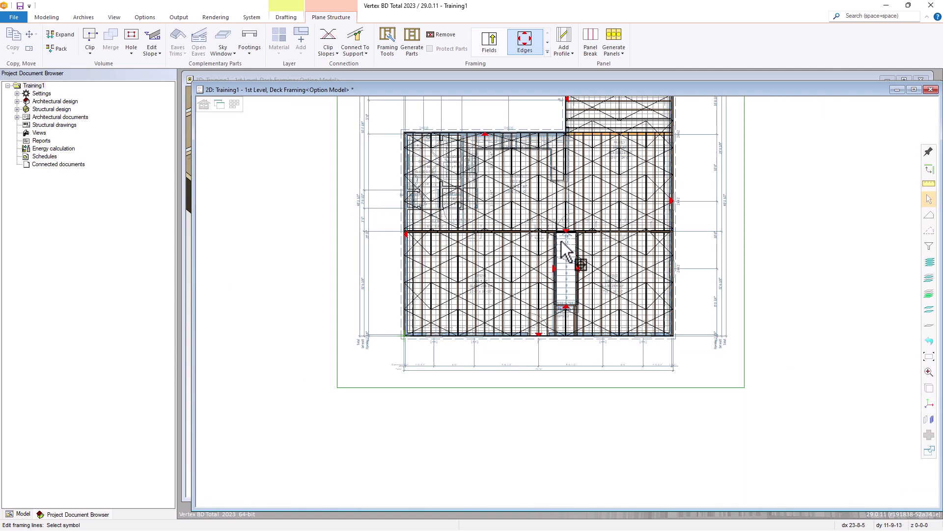
click(561, 241)
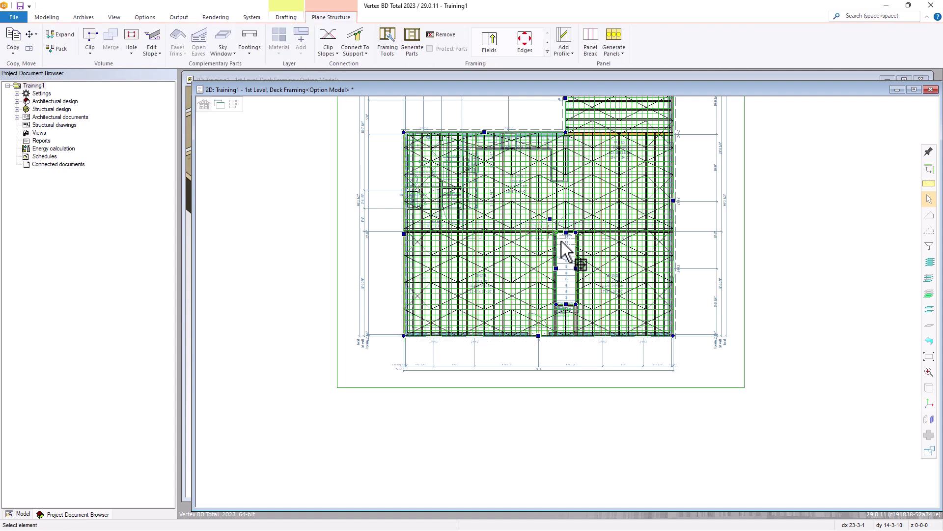
key(Escape)
Select the floor deck and examine its right-hand edge and the joist layout between the Family room and its extension
scroll(537, 312, down, 1)
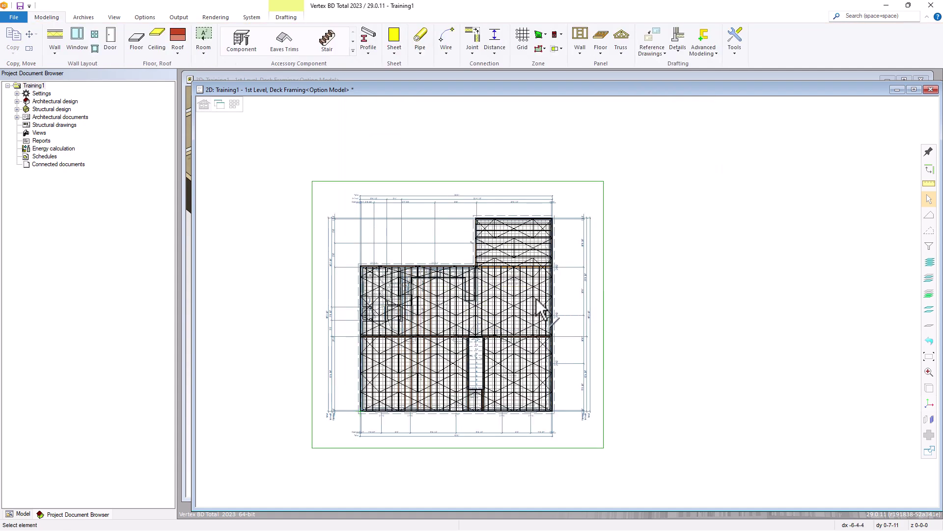
scroll(569, 311, up, 3)
scroll(575, 344, up, 2)
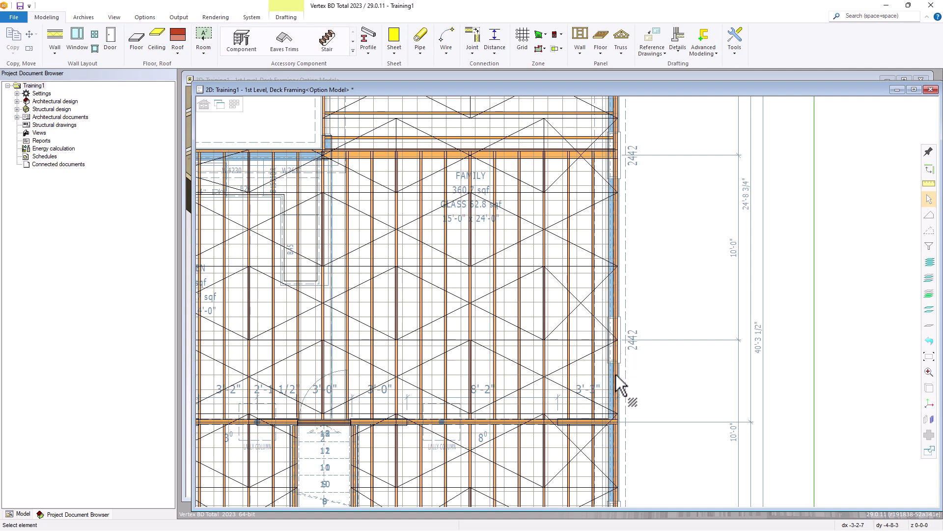
scroll(589, 339, down, 2)
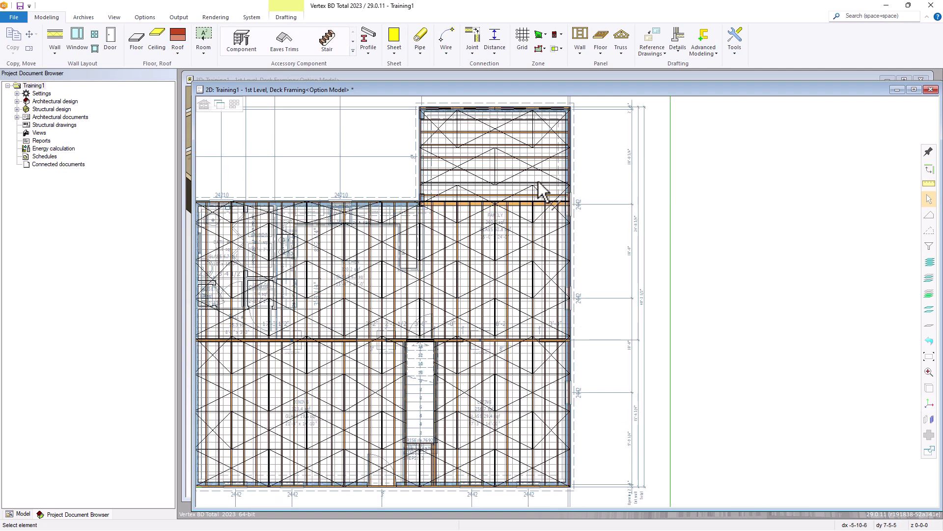
scroll(540, 187, up, 2)
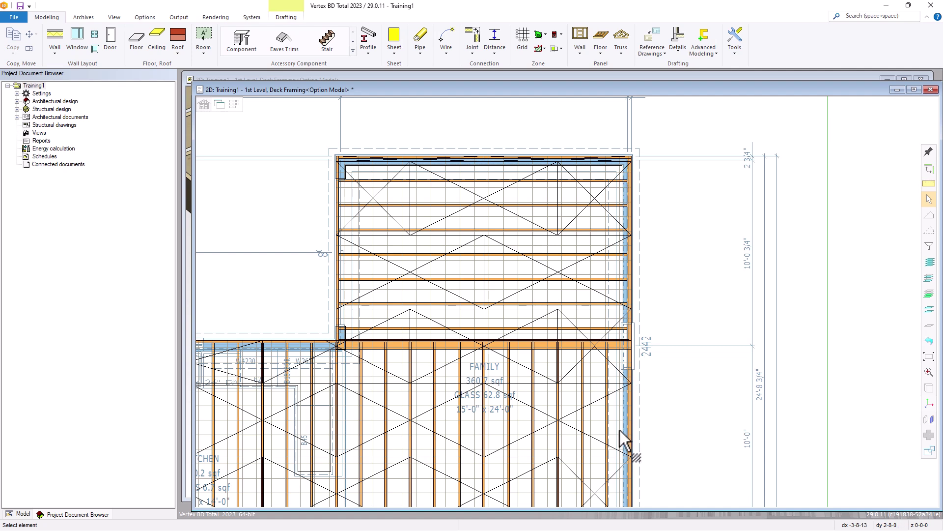
click(321, 354)
click(330, 366)
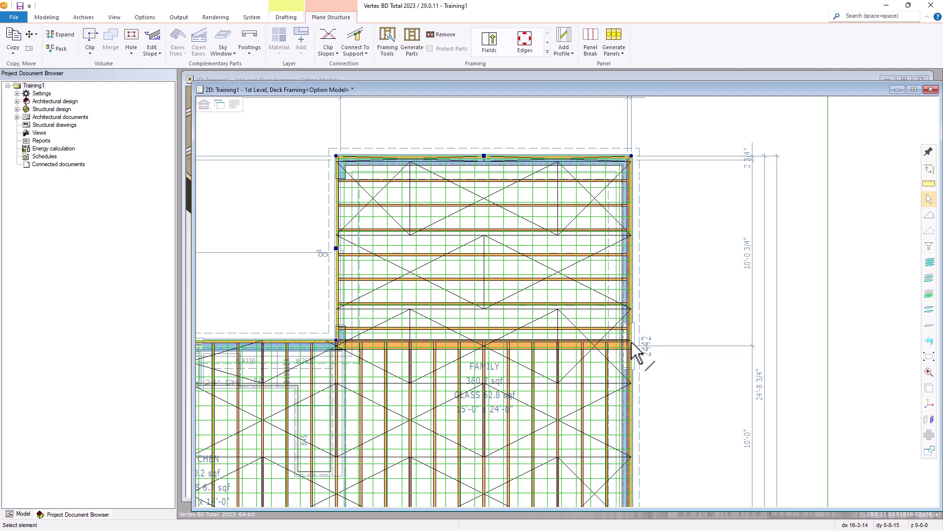
scroll(571, 310, down, 2)
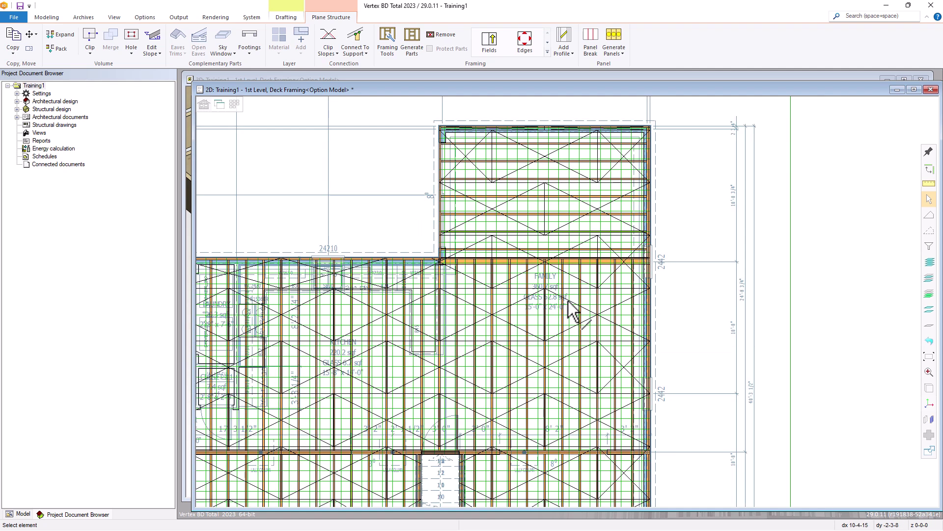
scroll(624, 364, up, 2)
scroll(570, 305, down, 2)
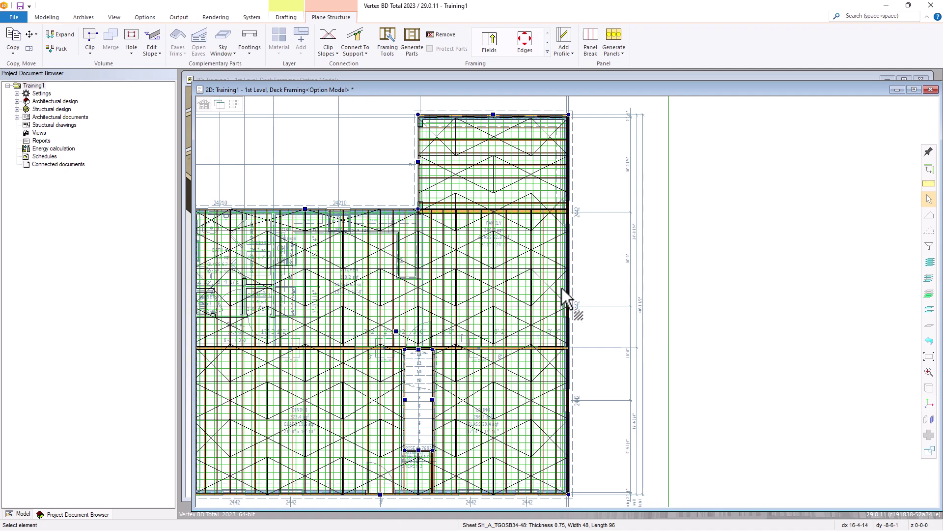
Add a point to the deck's right-hand edge at the beam between the Family room and its extension, and regenerate the framing parts
scroll(555, 283, up, 2)
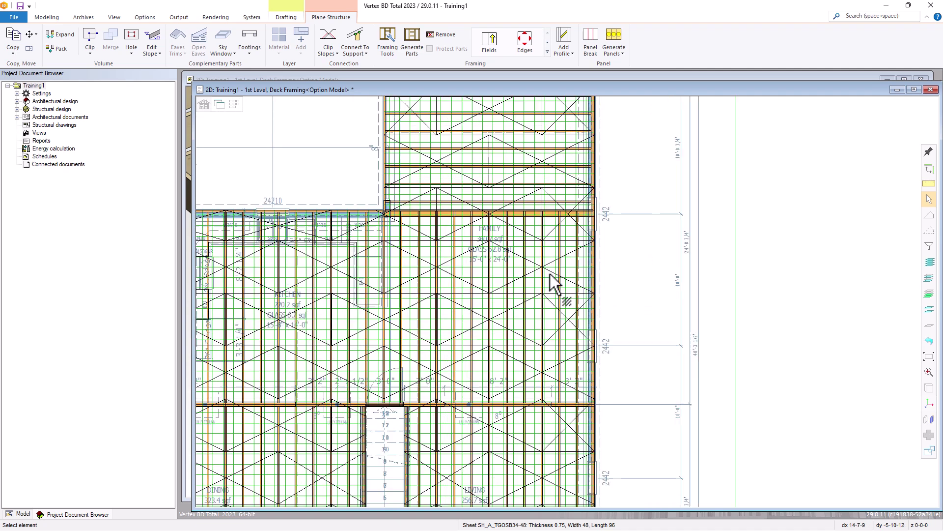
right_click(596, 347)
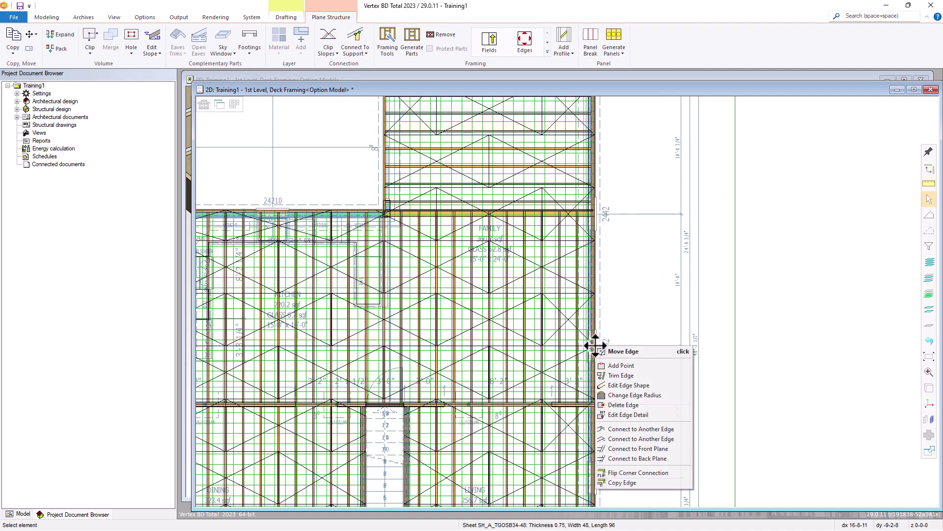
click(620, 365)
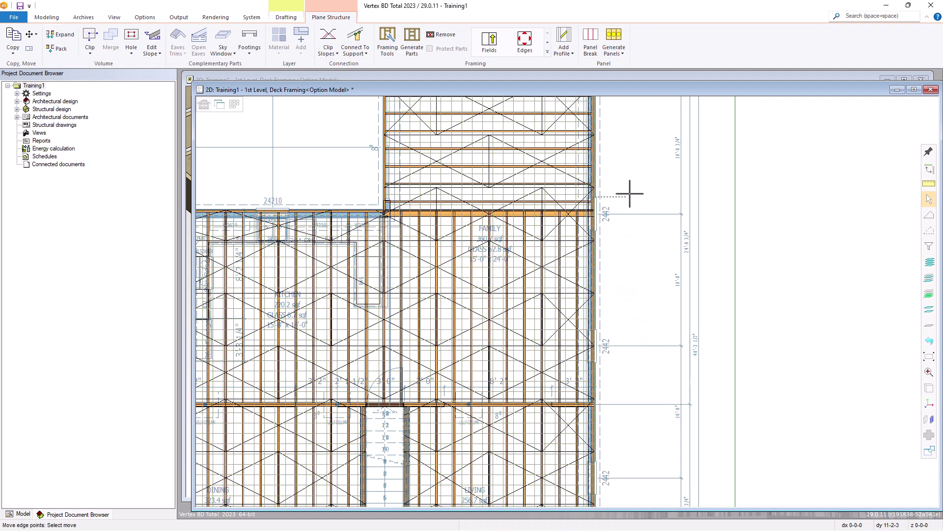
scroll(595, 212, up, 3)
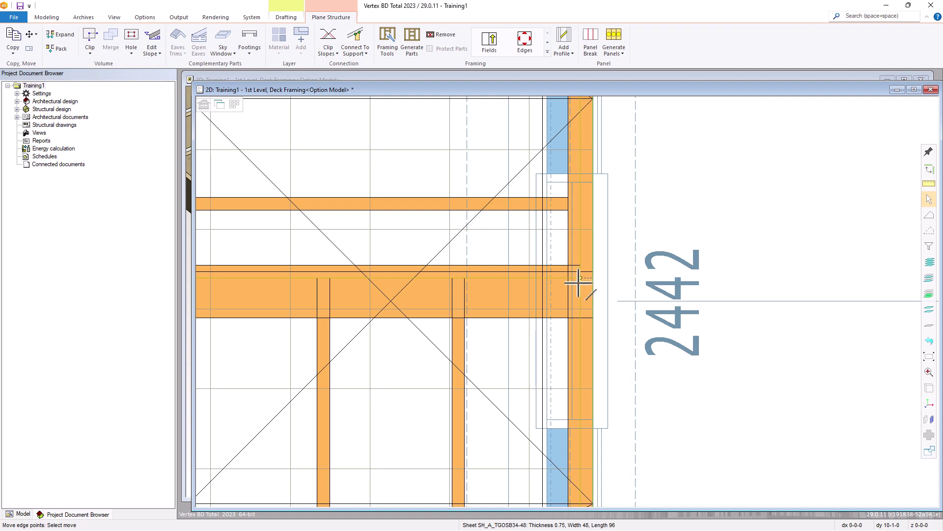
click(579, 278)
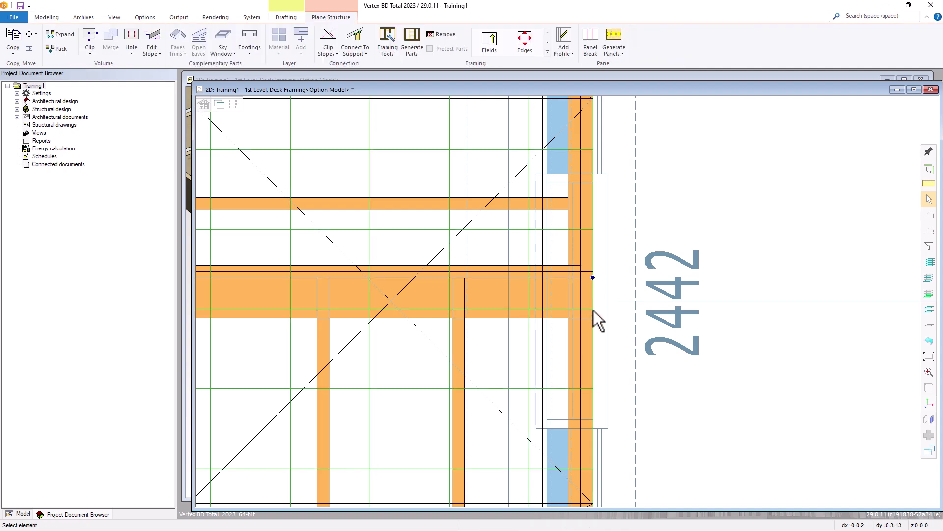
scroll(597, 329, down, 5)
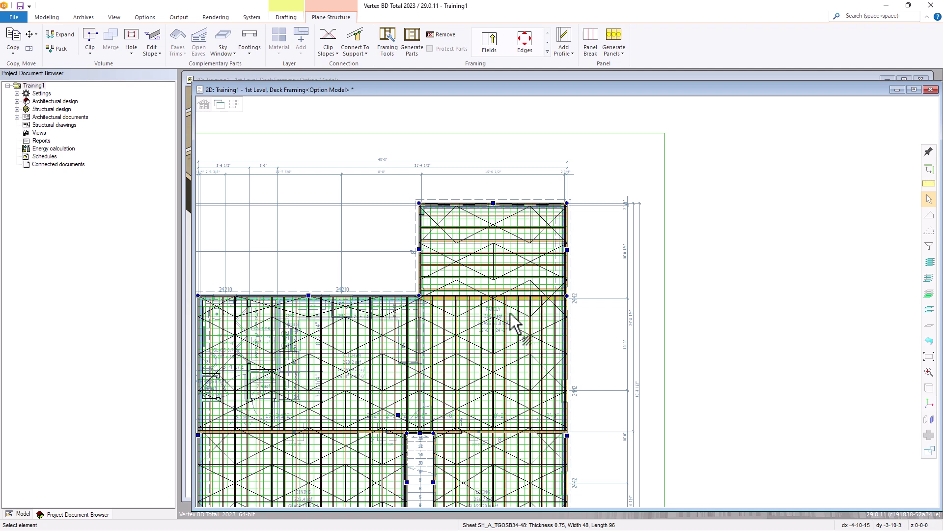
click(413, 42)
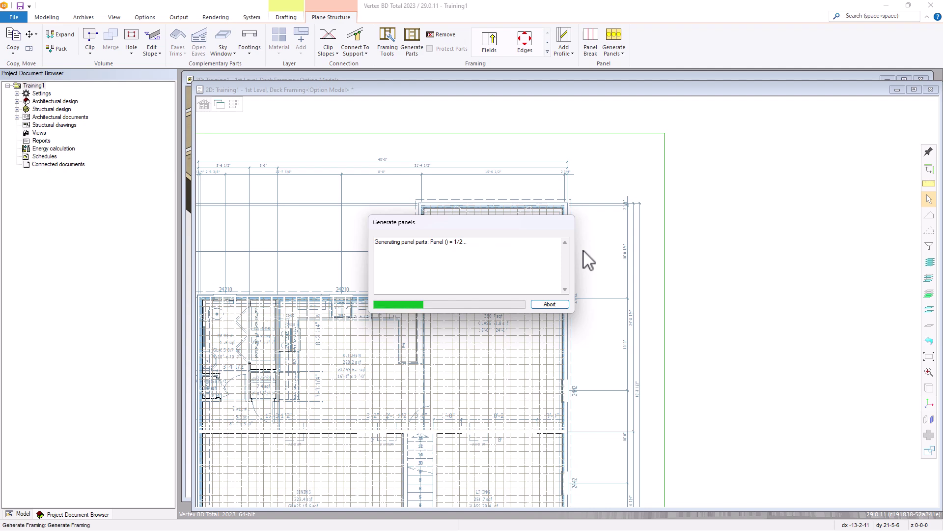
Assign the user detail Header to the right-hand edge of the Family room's extension
click(524, 43)
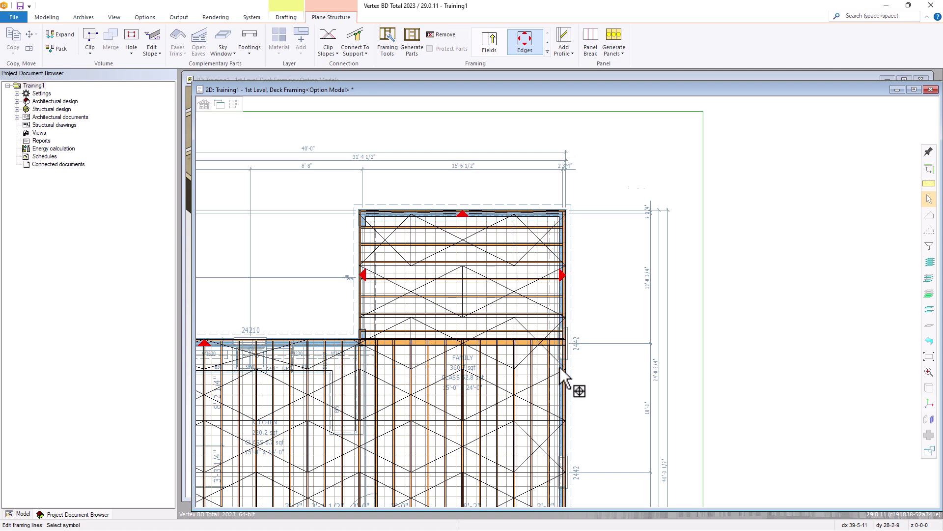
scroll(566, 305, down, 6)
scroll(565, 305, up, 4)
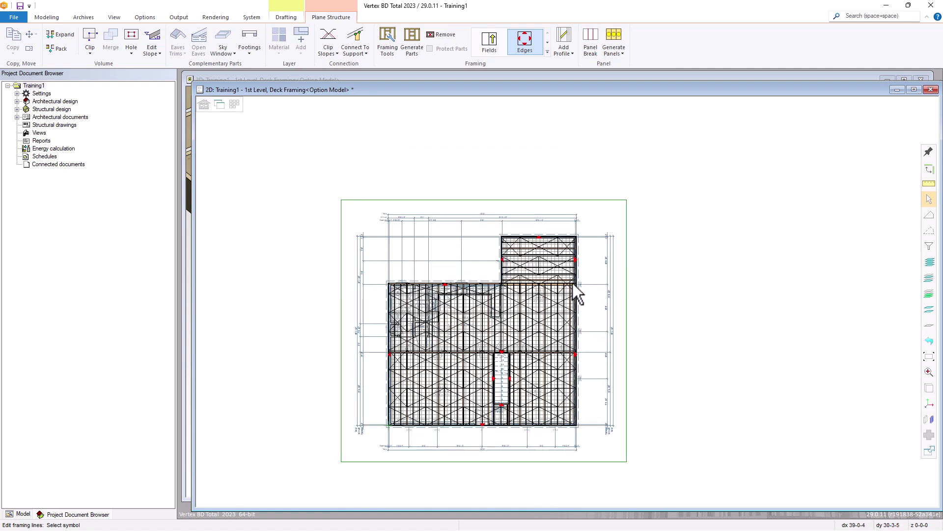
scroll(574, 284, up, 3)
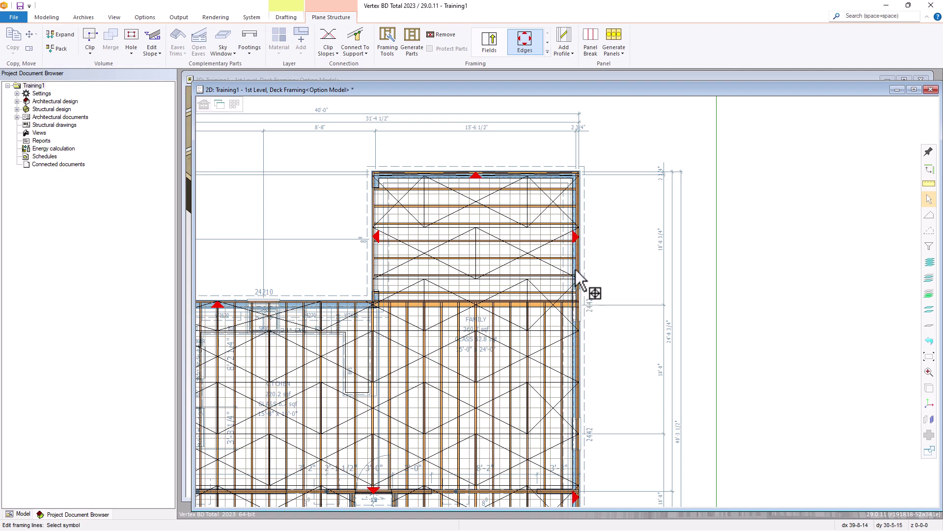
scroll(575, 240, up, 3)
right_click(568, 294)
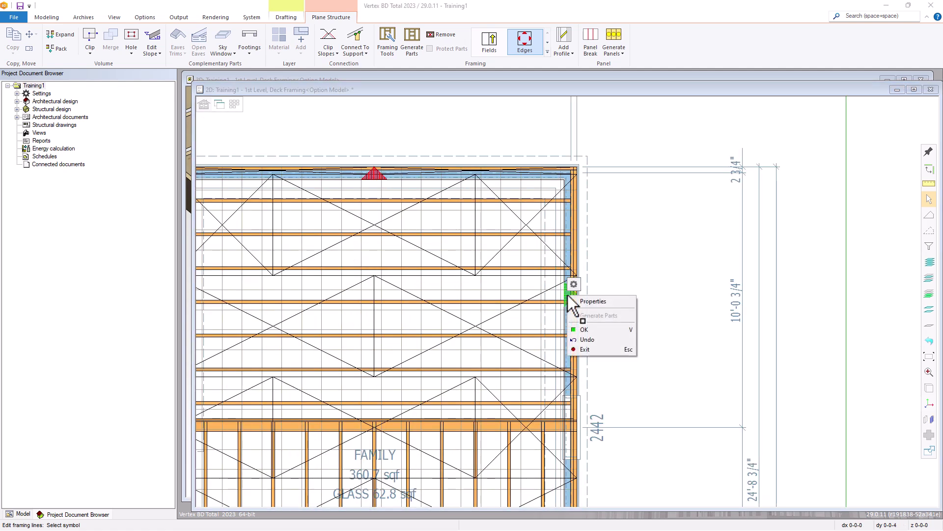
click(593, 302)
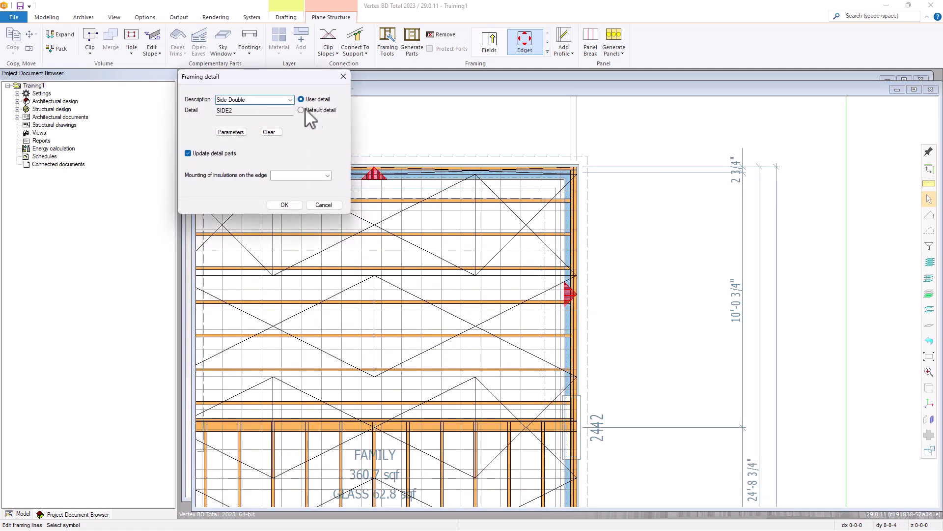
click(290, 99)
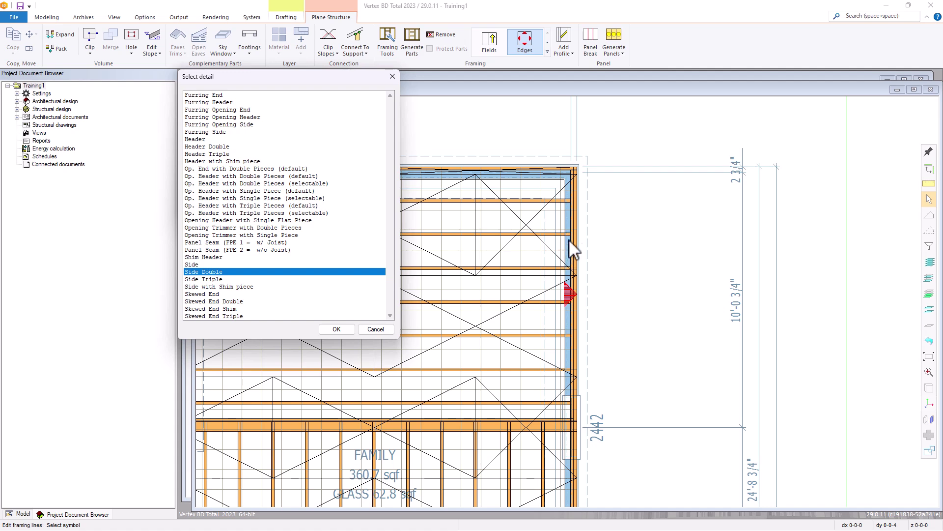
double_click(196, 139)
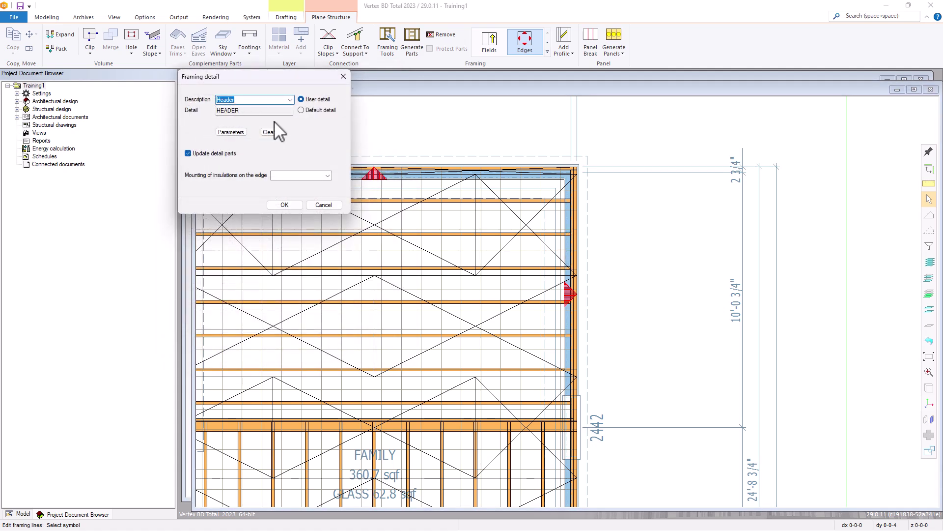
click(290, 205)
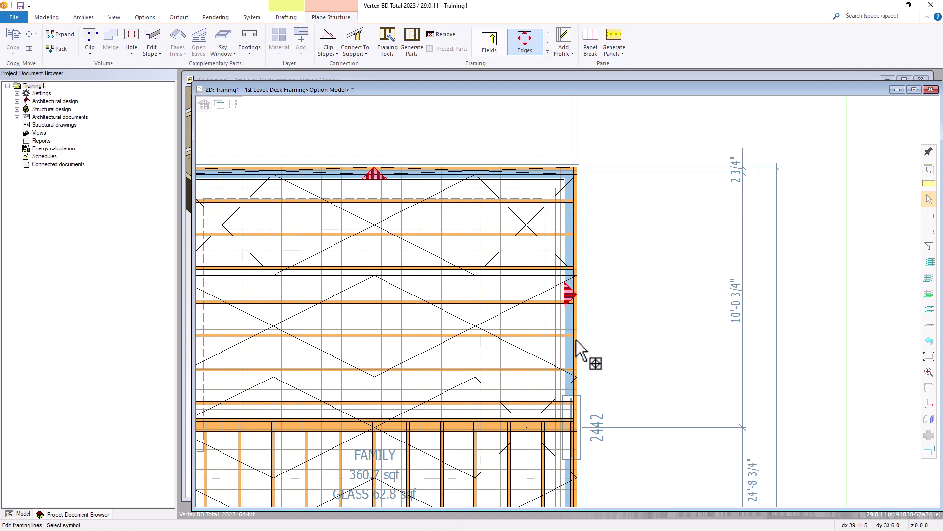
Check the rim framing along the deck's right-hand edge, finish editing the edges and save the work
scroll(579, 339, down, 3)
scroll(580, 464, up, 3)
scroll(568, 301, up, 1)
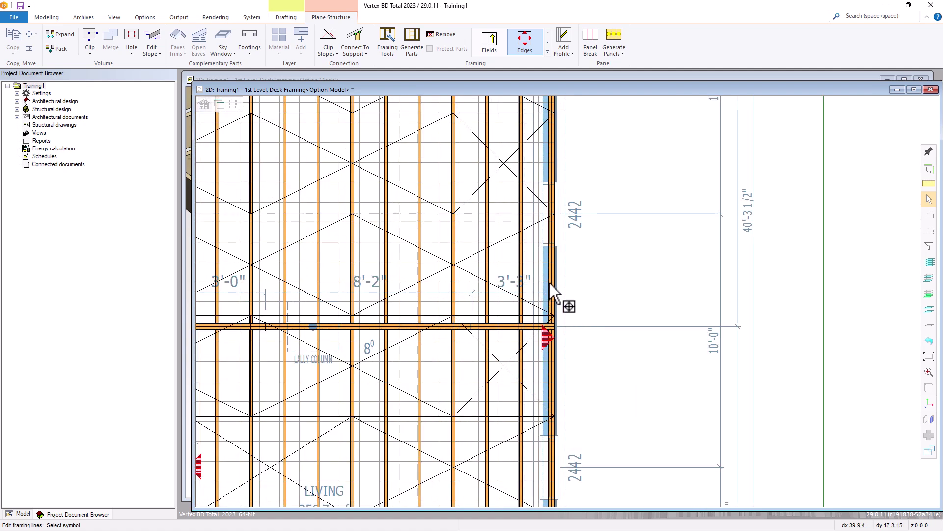
scroll(550, 282, down, 3)
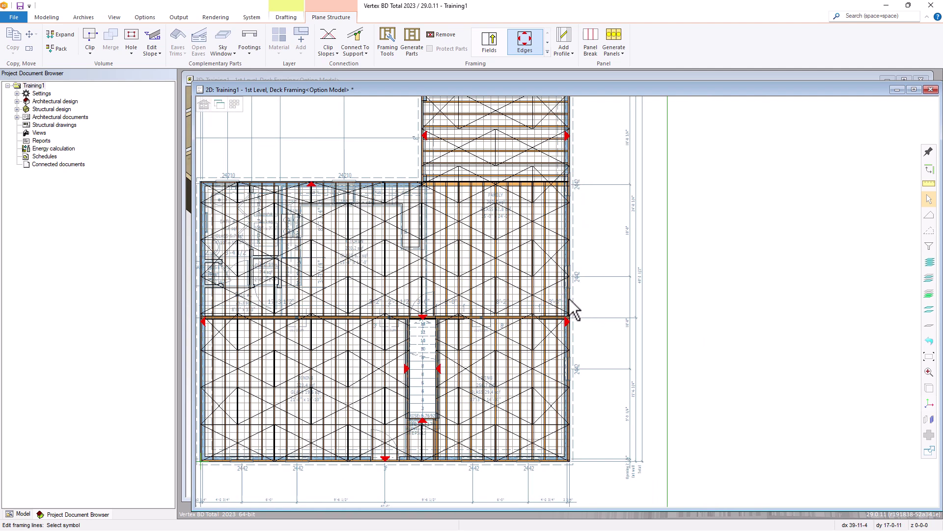
key(Escape)
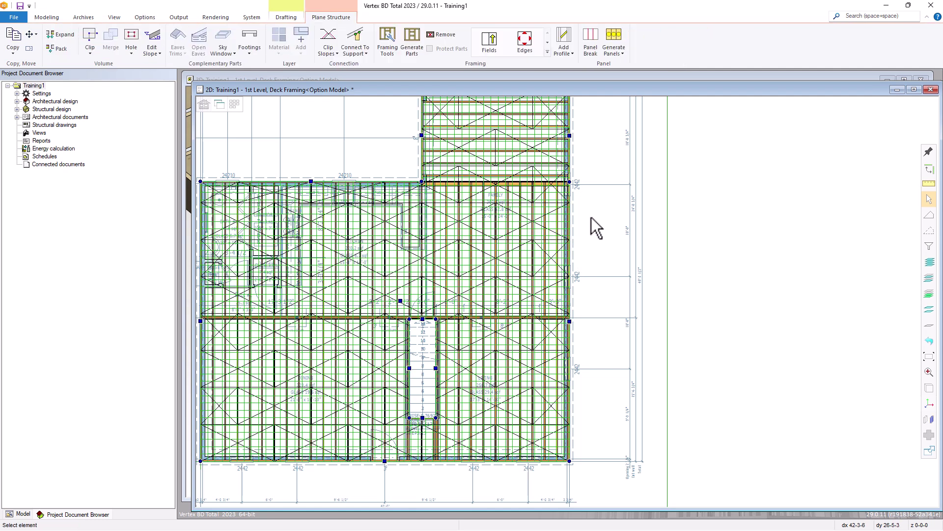
key(Escape)
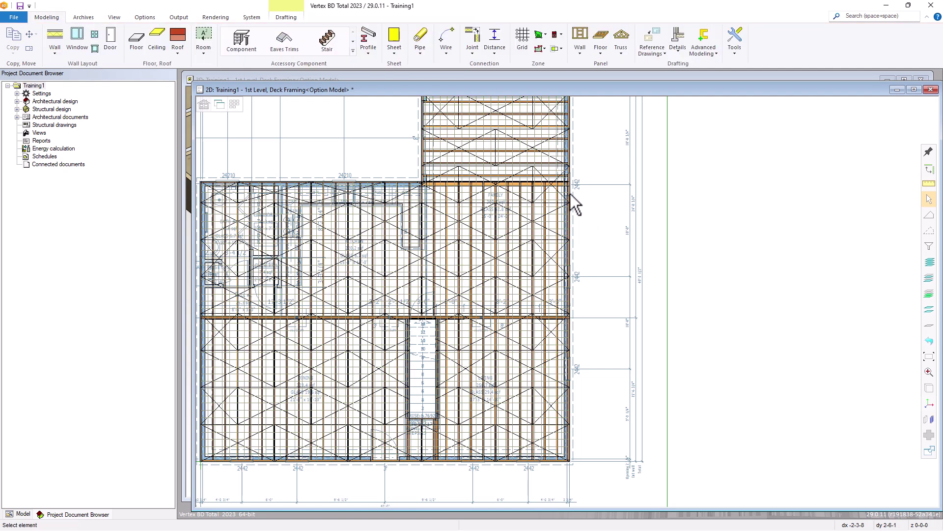
click(20, 6)
Open the floor deck's framing lines for editing in the 1st level Deck Layout drawing
key(Home)
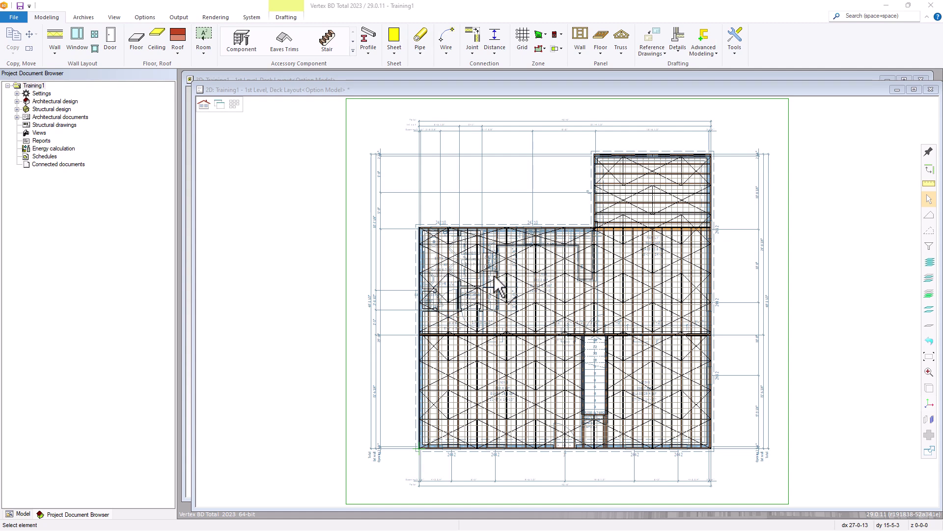
click(443, 251)
click(443, 250)
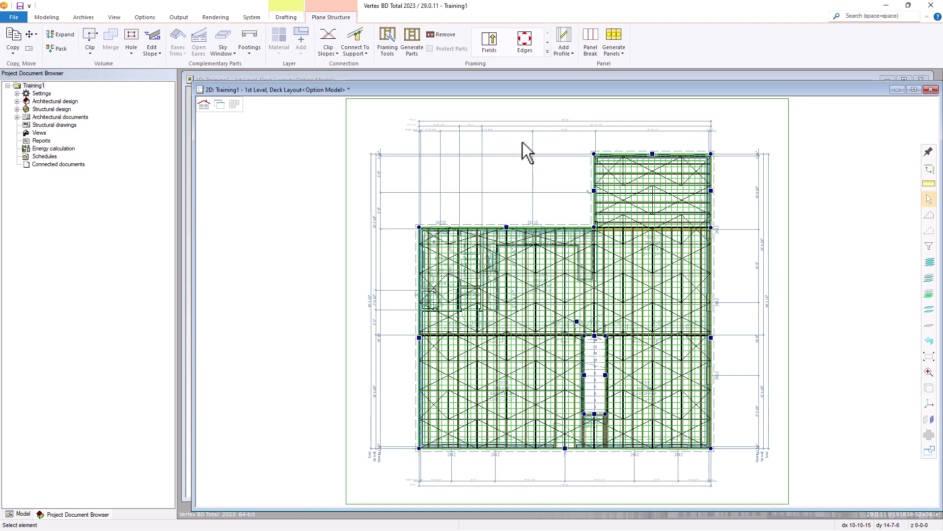
click(547, 49)
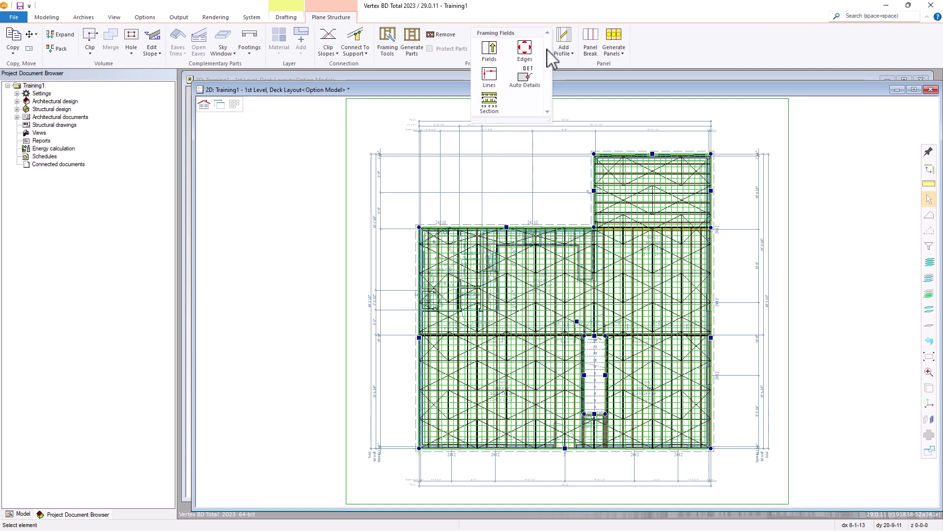
click(492, 73)
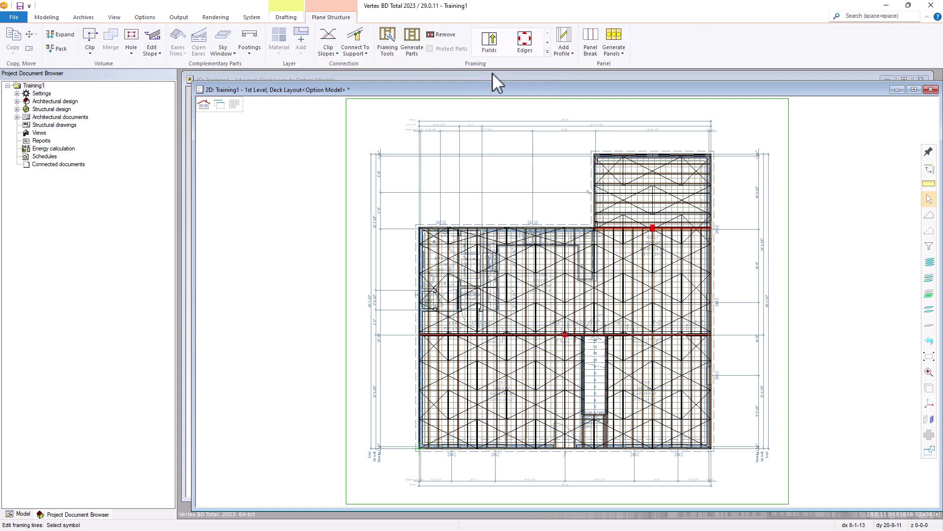
Draw a straight blocking line across the full deck width, from the left-hand edge at Bath #1 through the Kitchen to the Family room's right-hand edge
right_click(520, 252)
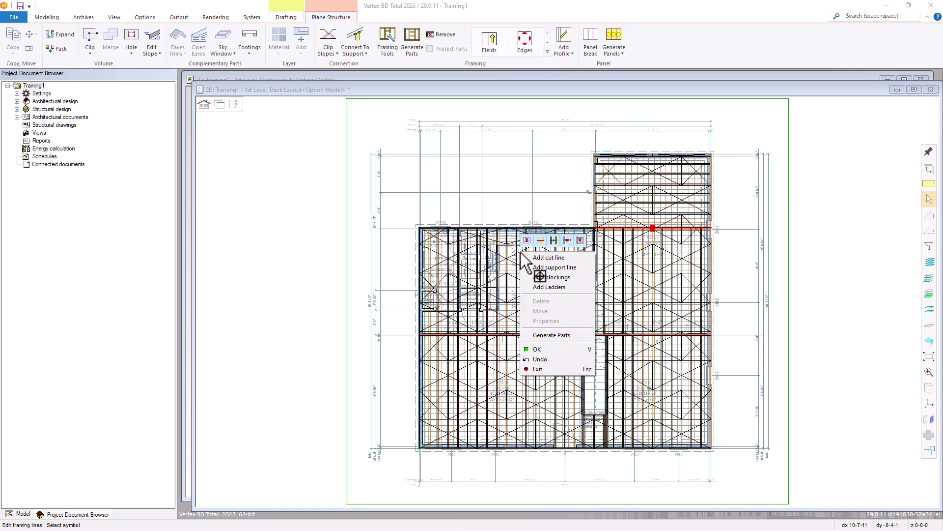
click(552, 277)
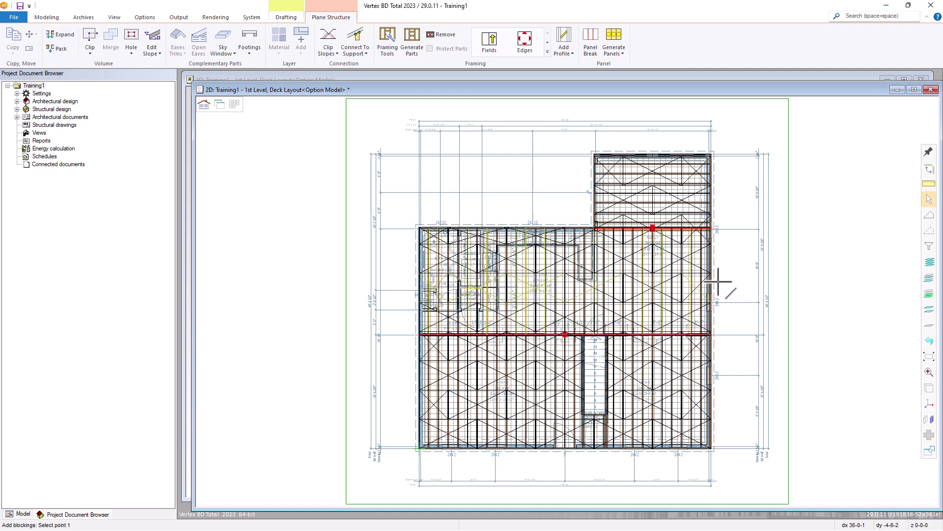
scroll(433, 293, up, 2)
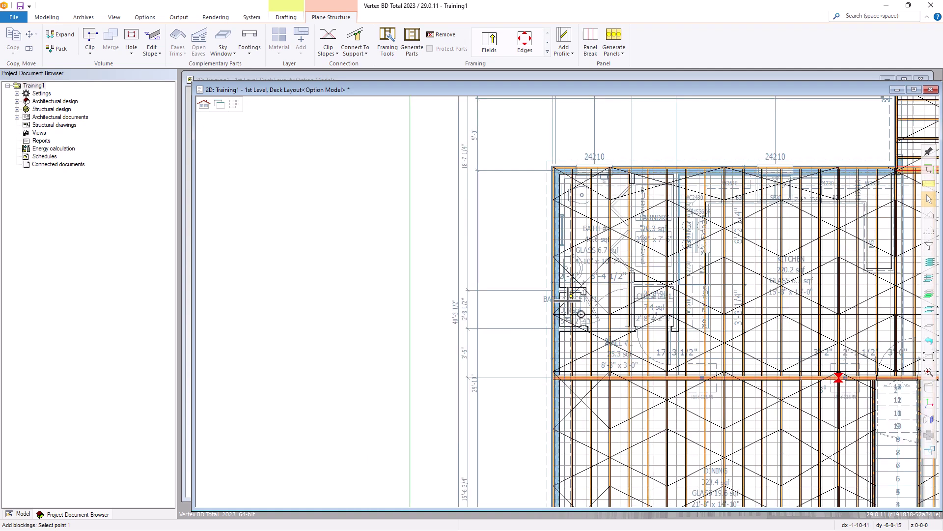
scroll(570, 302, up, 2)
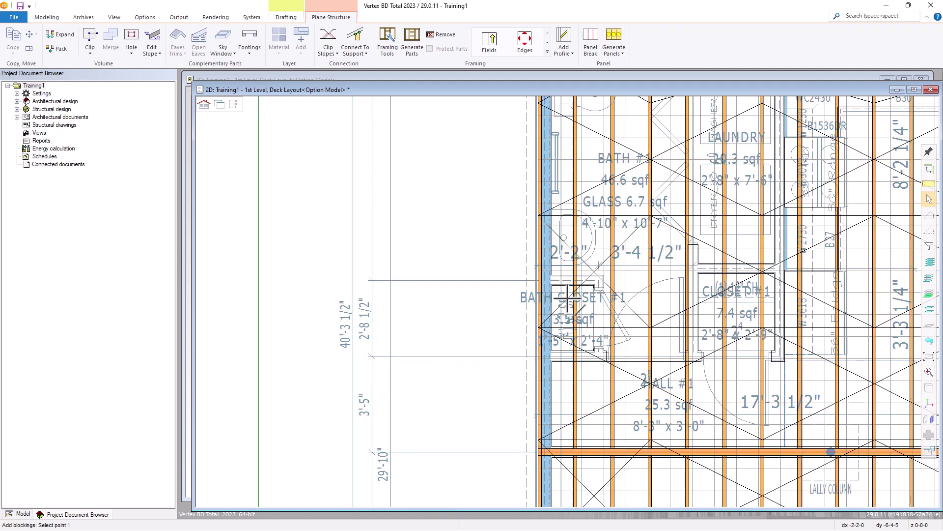
click(542, 246)
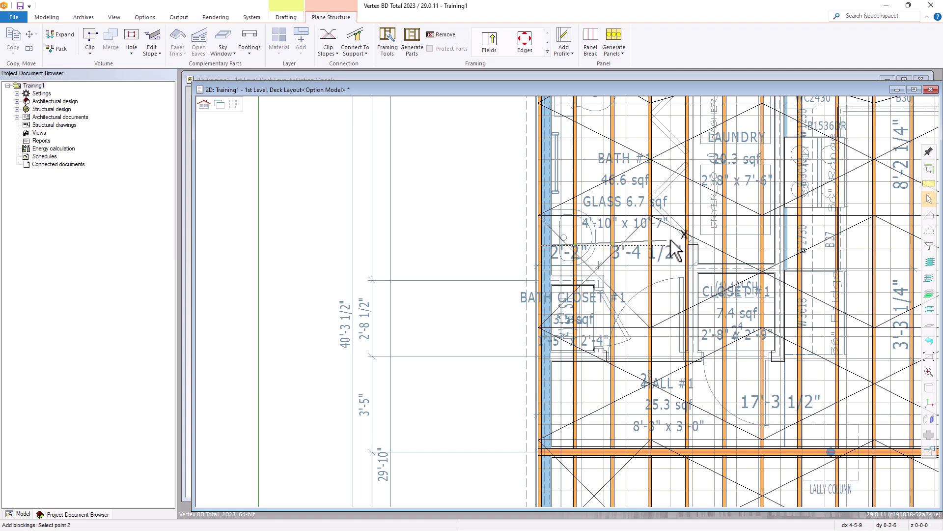
scroll(718, 260, down, 4)
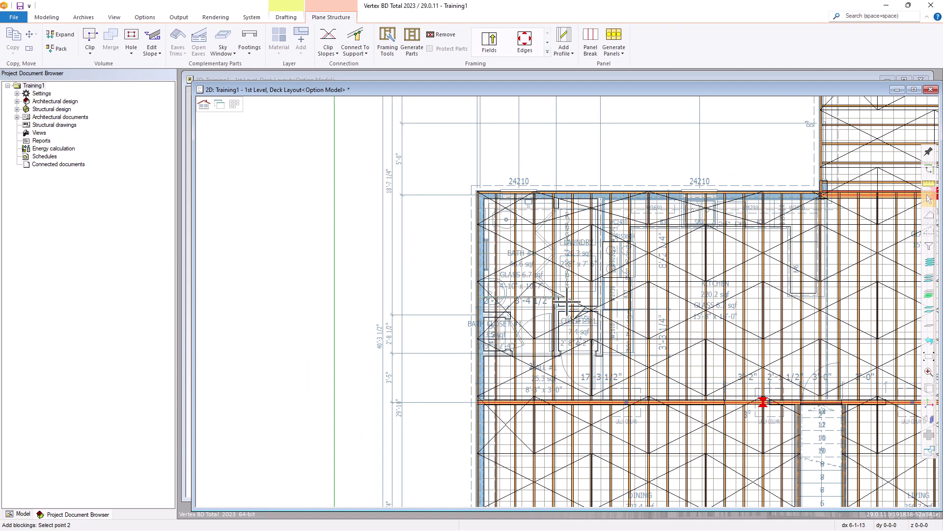
scroll(817, 305, up, 2)
scroll(567, 302, up, 2)
scroll(571, 309, up, 2)
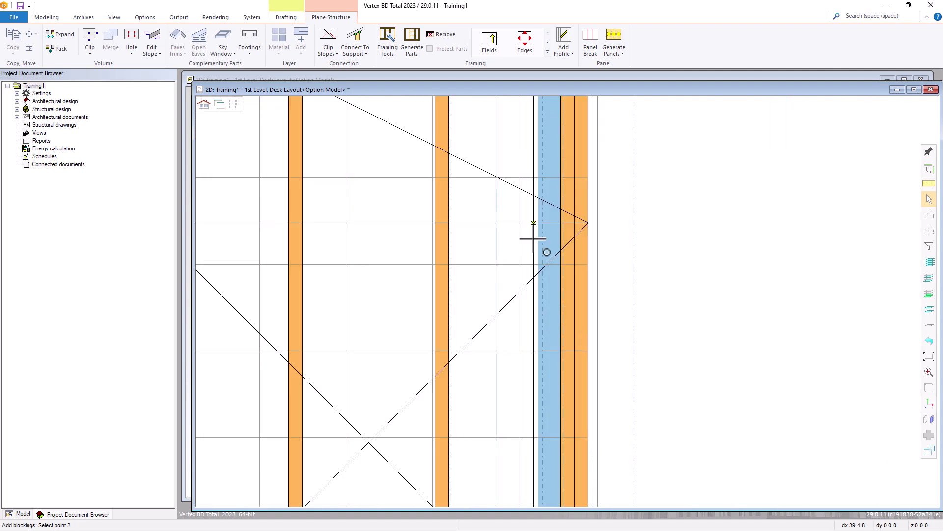
click(561, 339)
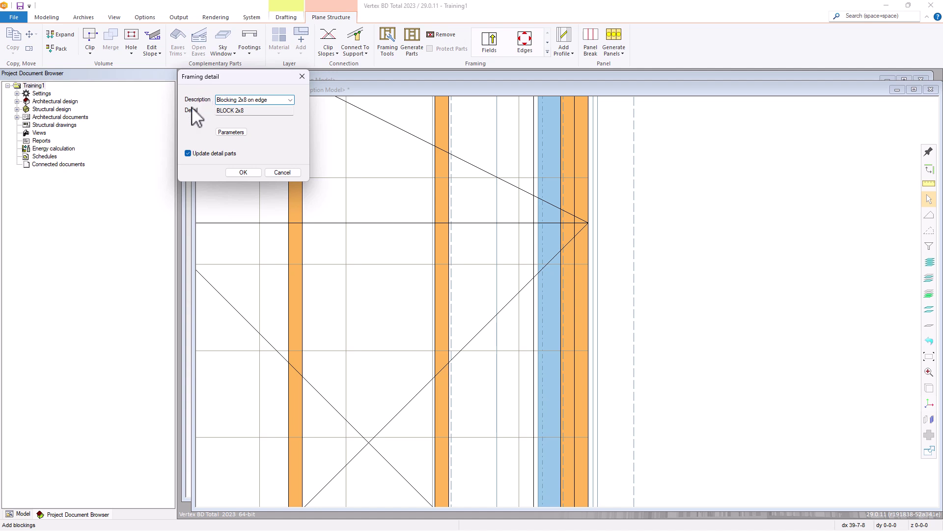
Assign the detail Blocking (default) on edge to the new blocking line across the deck and place the blocking without changing the stagger offset
click(290, 101)
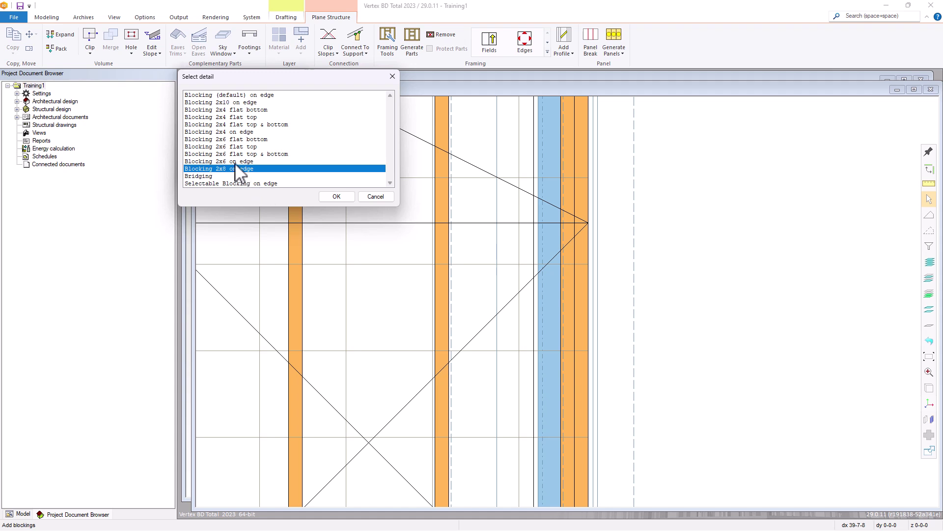
double_click(252, 96)
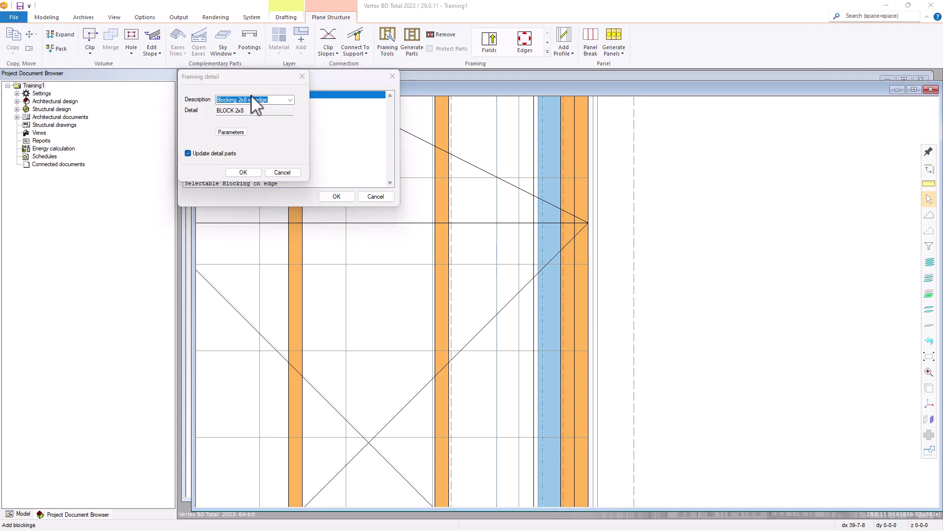
click(230, 132)
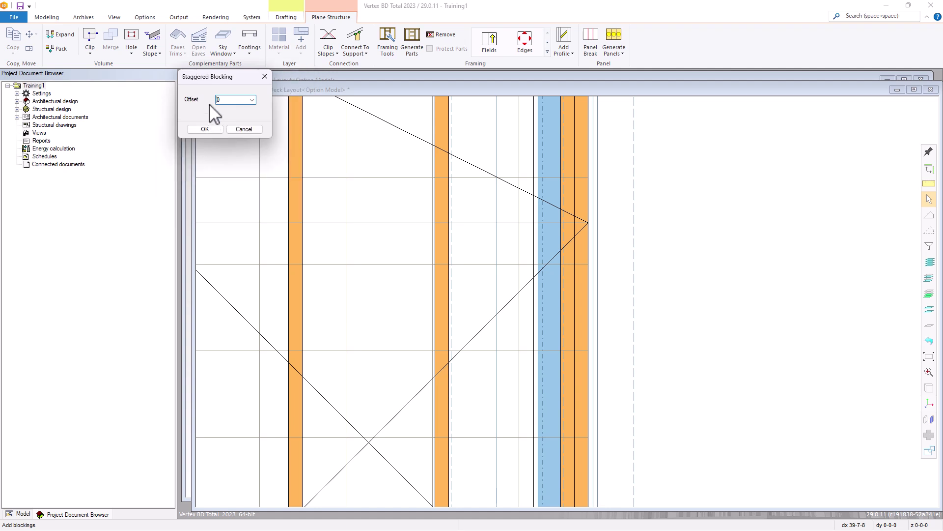
click(244, 131)
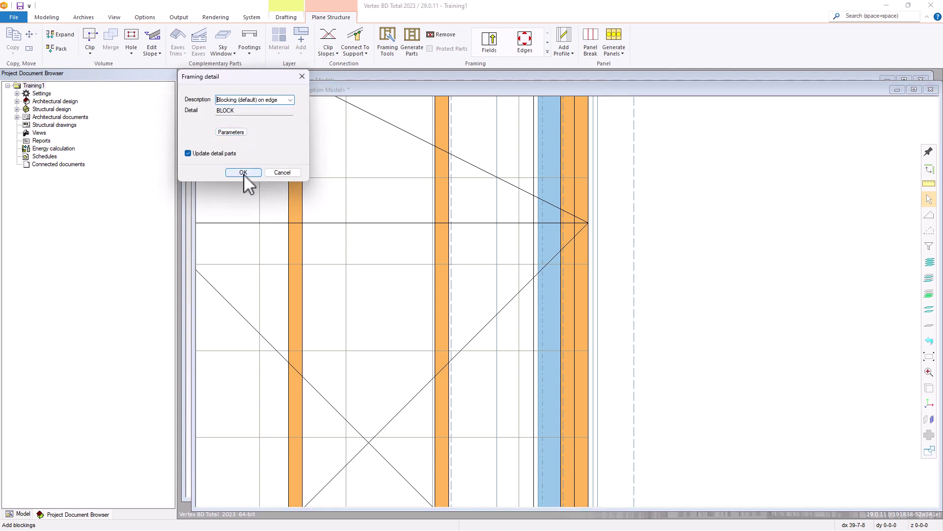
click(243, 172)
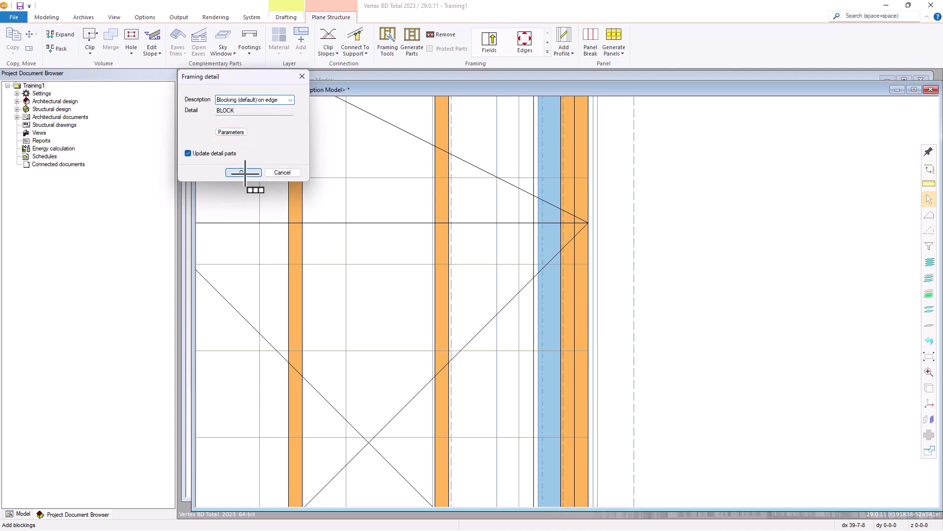
click(401, 232)
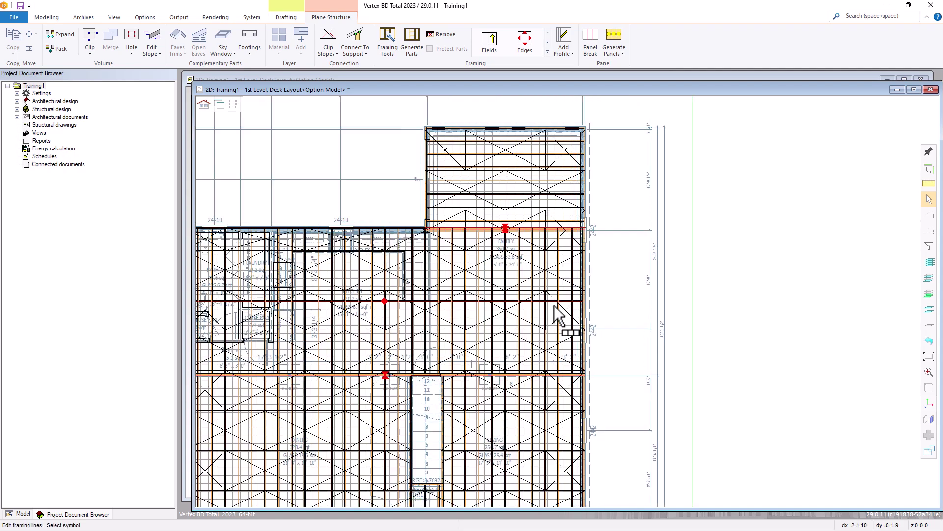
Review the available blocking details in the properties of the blocking line through the Kitchen, leaving its detail as it is
scroll(445, 302, up, 4)
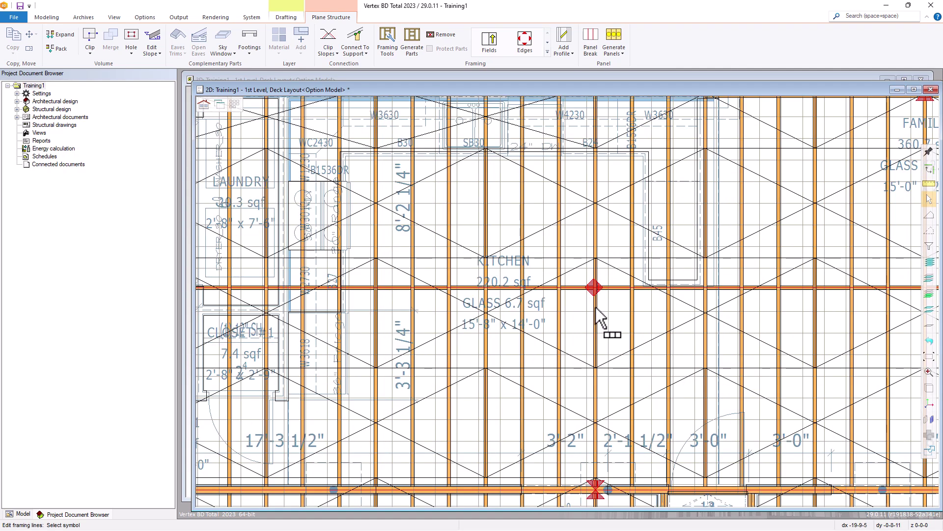
scroll(601, 316, down, 1)
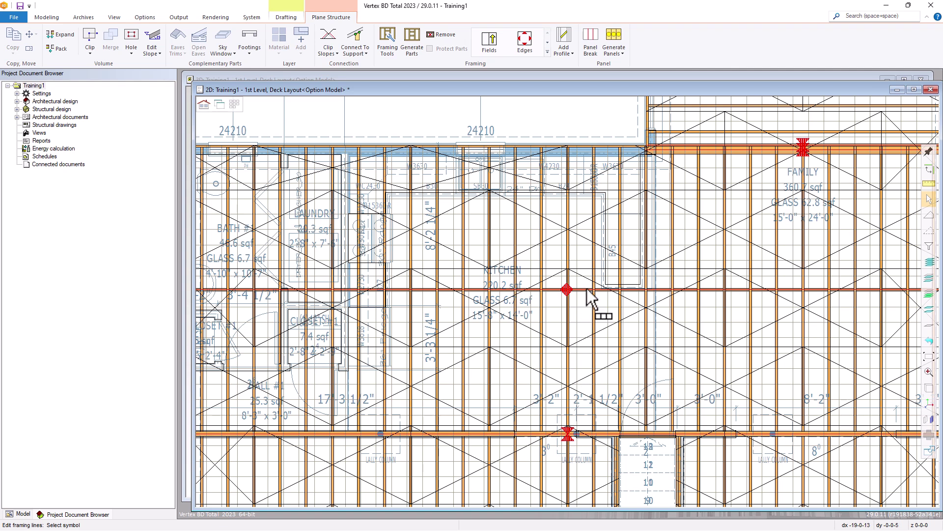
click(567, 291)
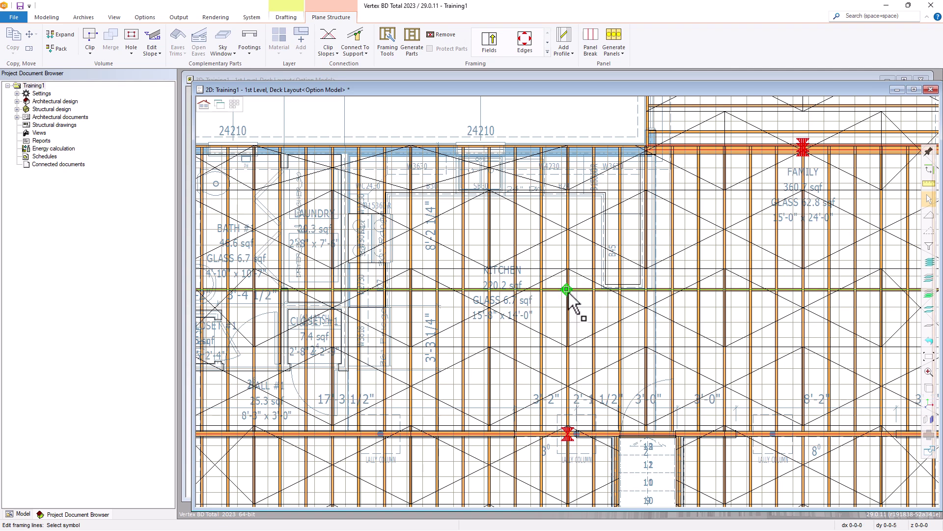
right_click(569, 294)
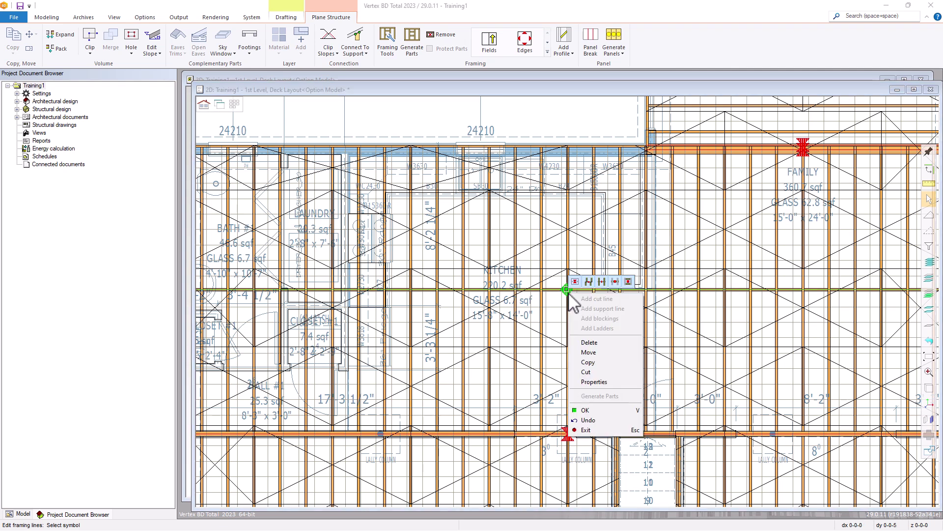
click(594, 381)
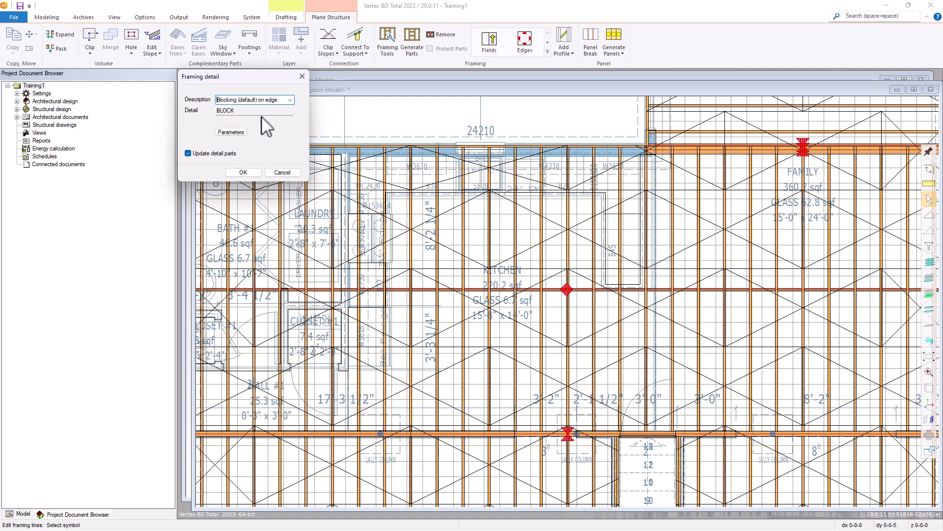
click(290, 100)
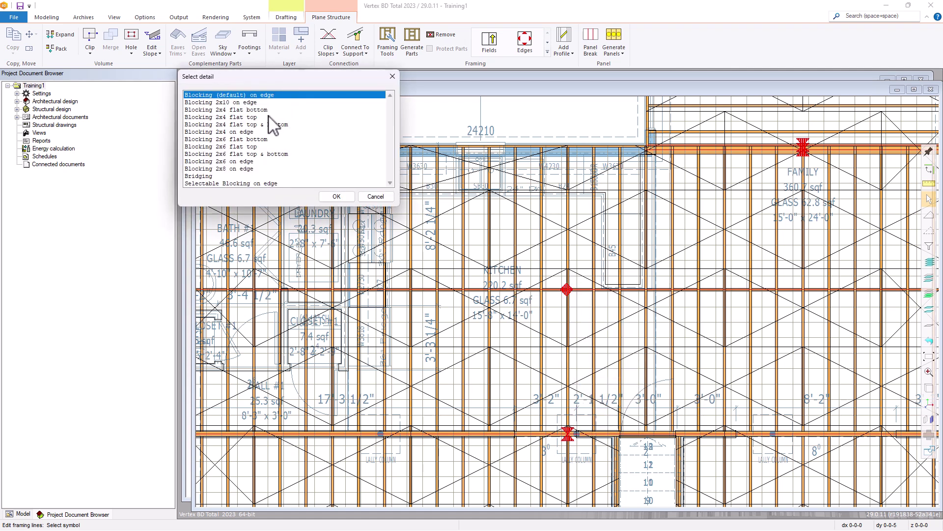
click(375, 197)
click(285, 173)
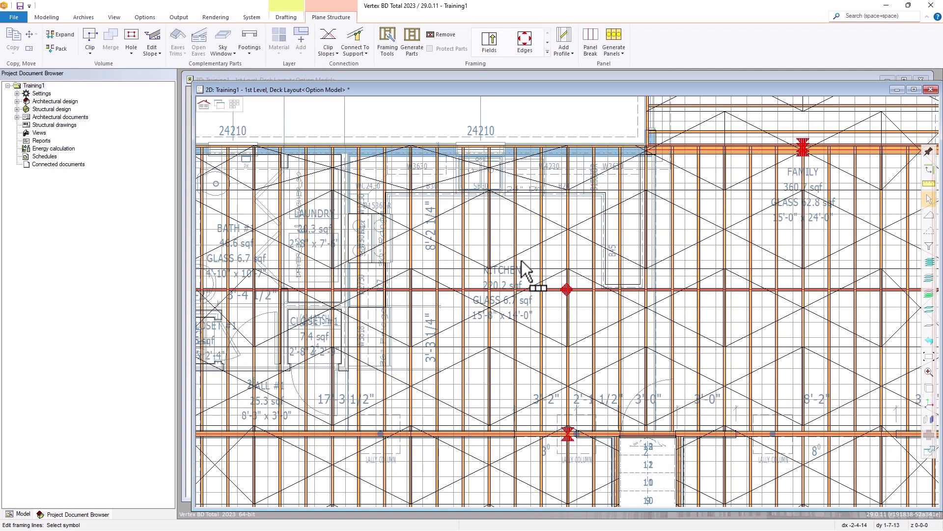
Draw a straight ladder line between the Family room extension's outer rim and first joist, from its left-hand edge to its right-hand edge
right_click(526, 236)
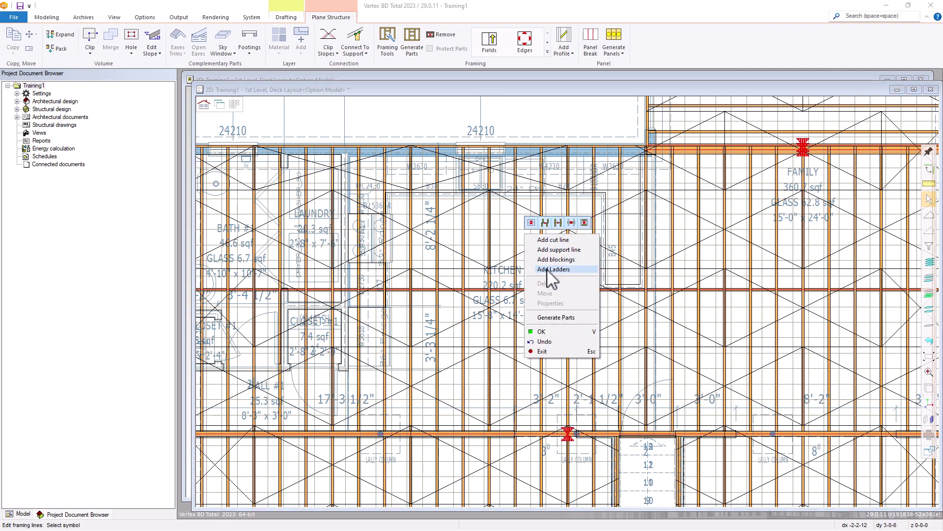
click(551, 269)
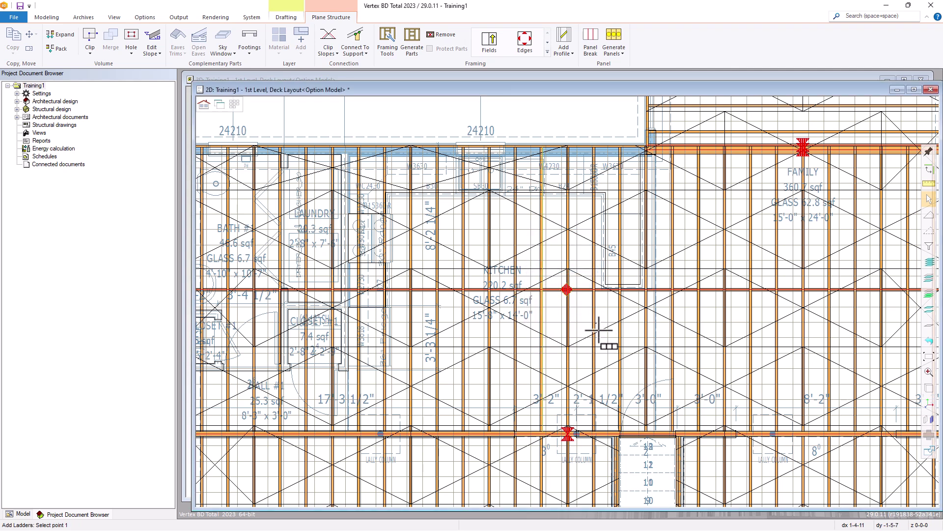
scroll(563, 307, down, 2)
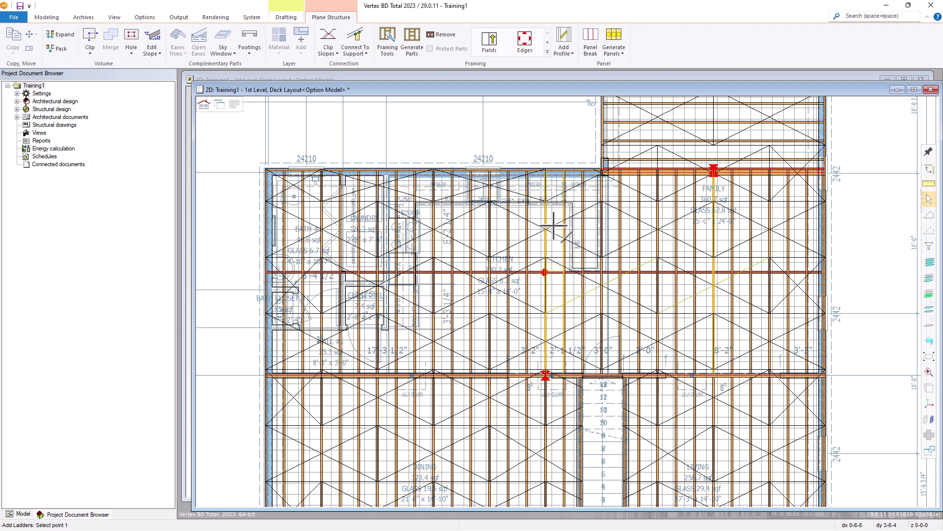
scroll(569, 242, down, 1)
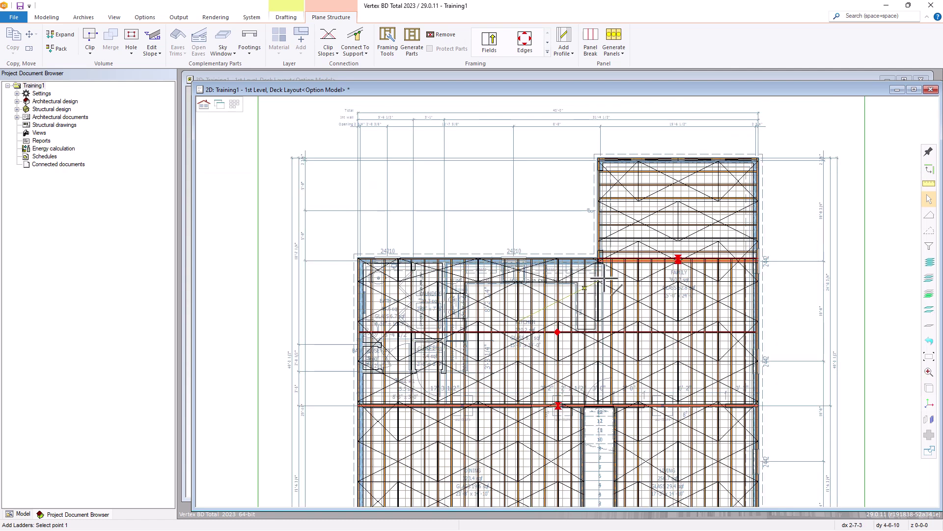
scroll(568, 301, up, 2)
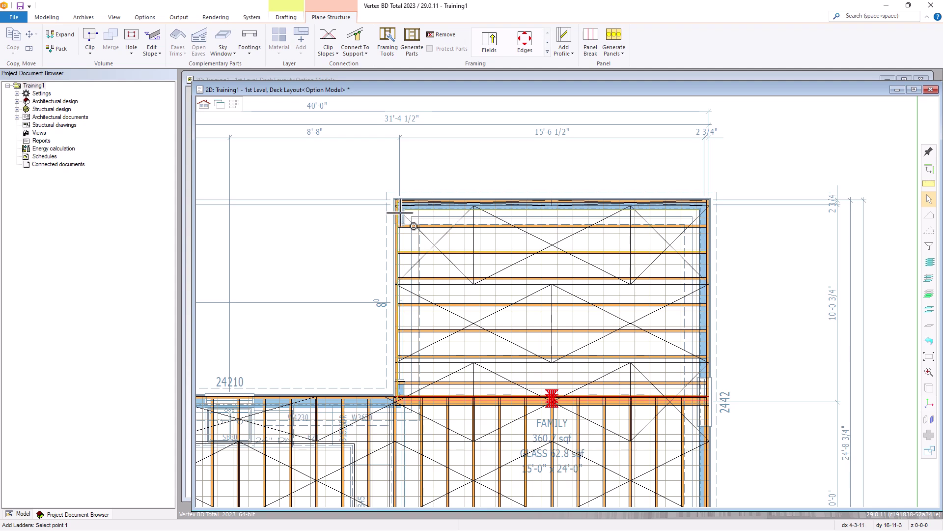
scroll(399, 214, up, 2)
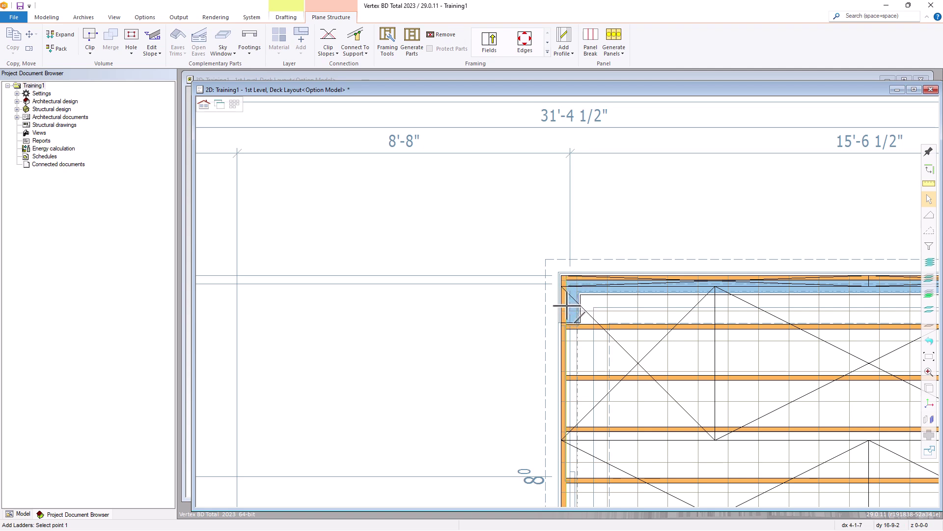
click(568, 306)
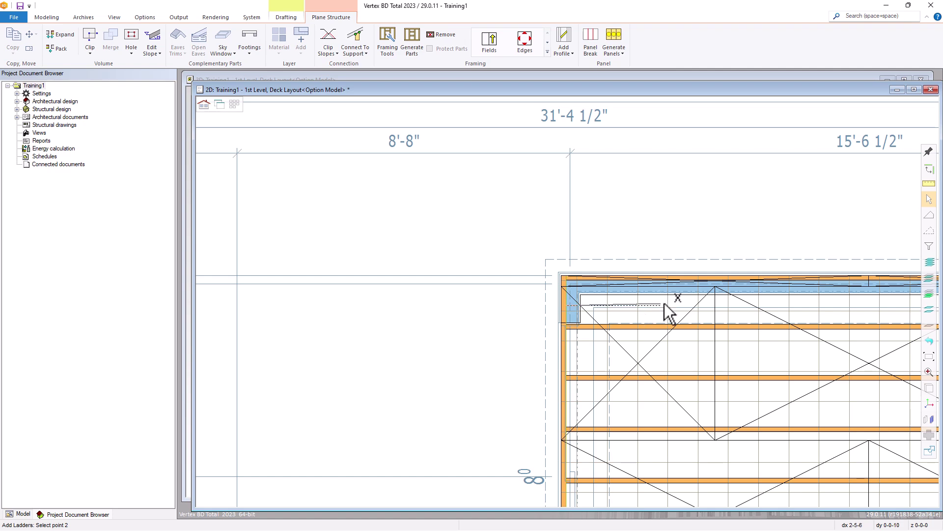
scroll(715, 314, down, 2)
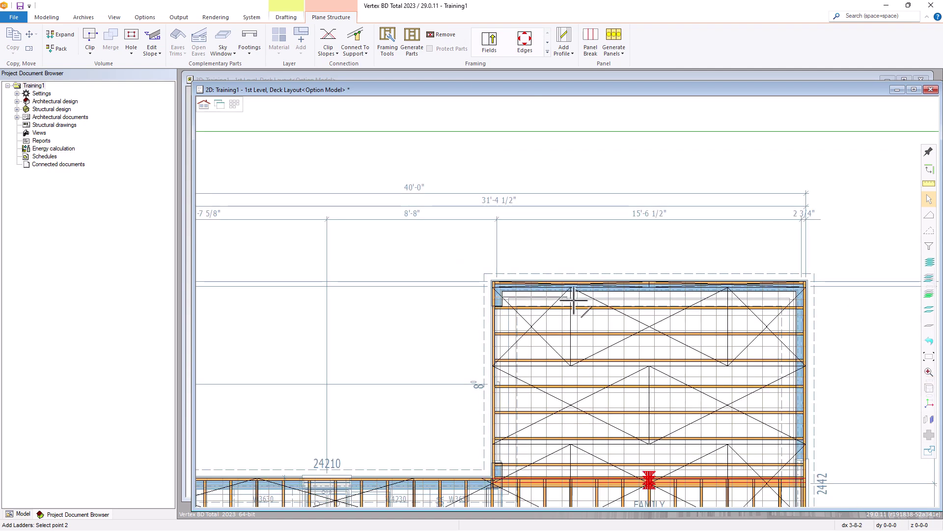
scroll(715, 313, up, 3)
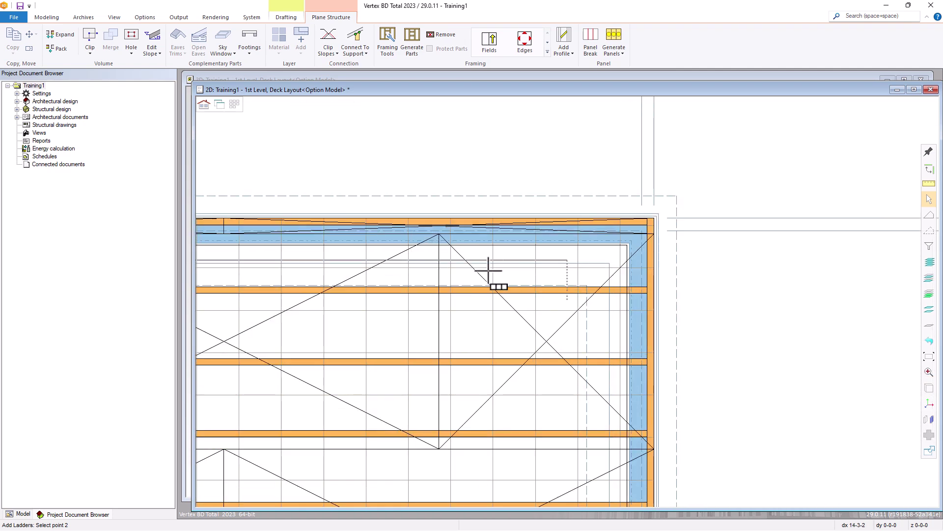
click(651, 259)
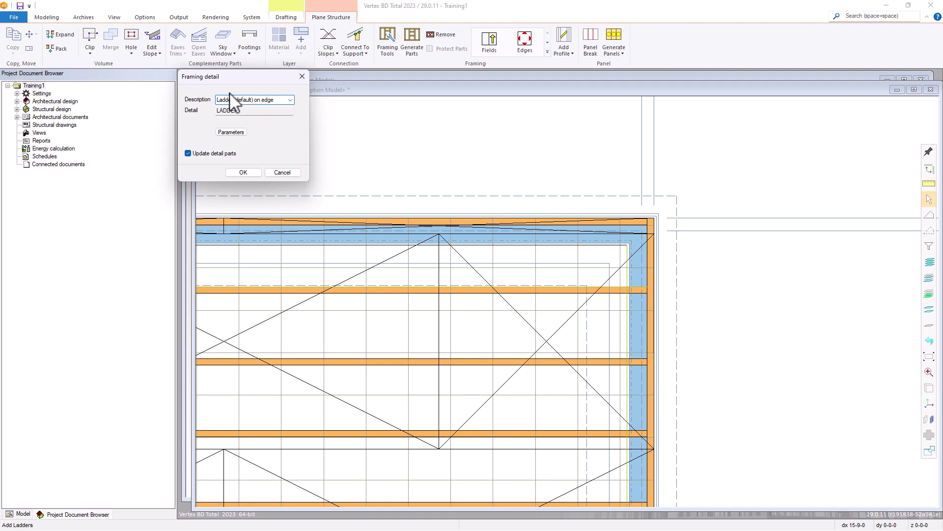
Assign the detail Ladder (default) on edge to the ladder line in the Family room's extension
click(291, 101)
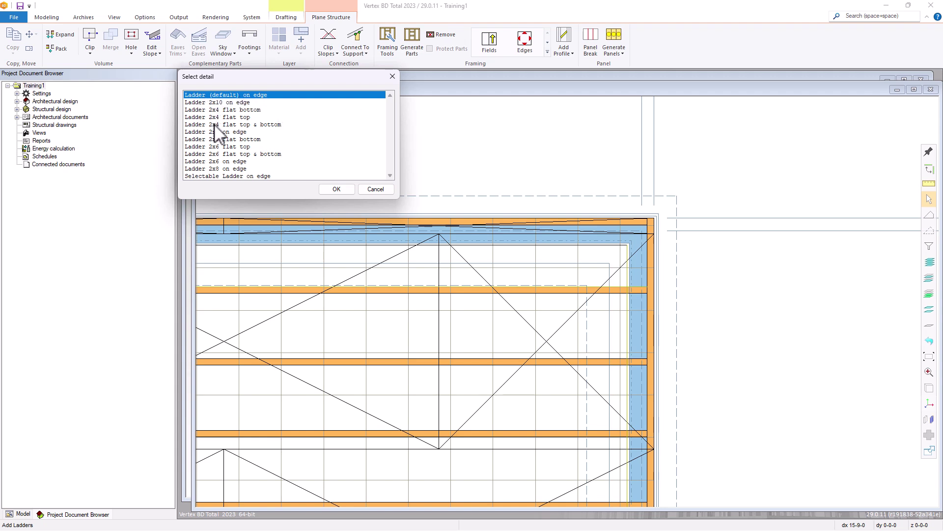
double_click(225, 94)
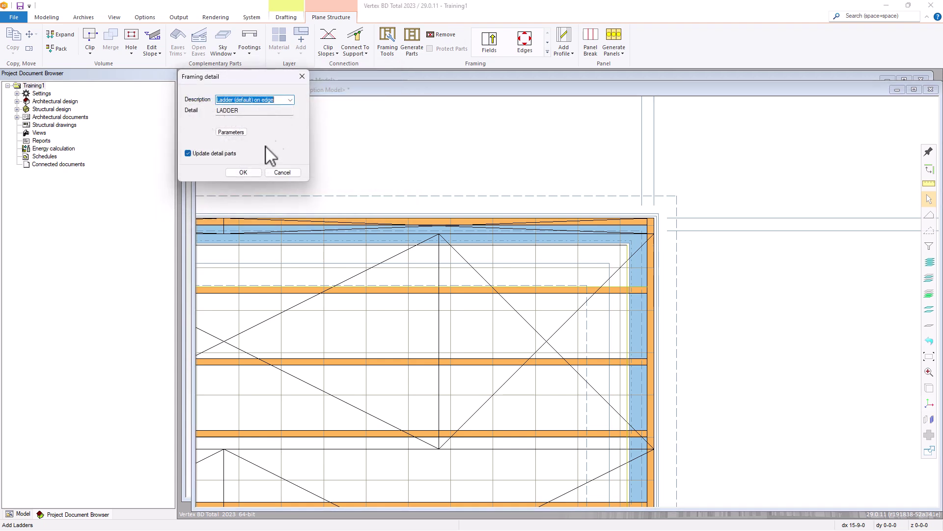
click(243, 172)
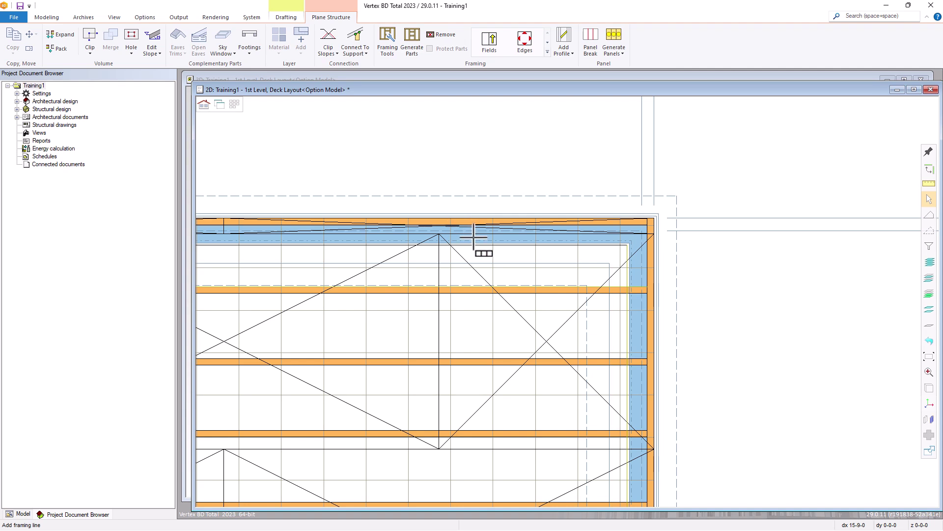
Add a ladder framing line between the upper rim joist and the first joist of the floor's upper-right extension
click(479, 260)
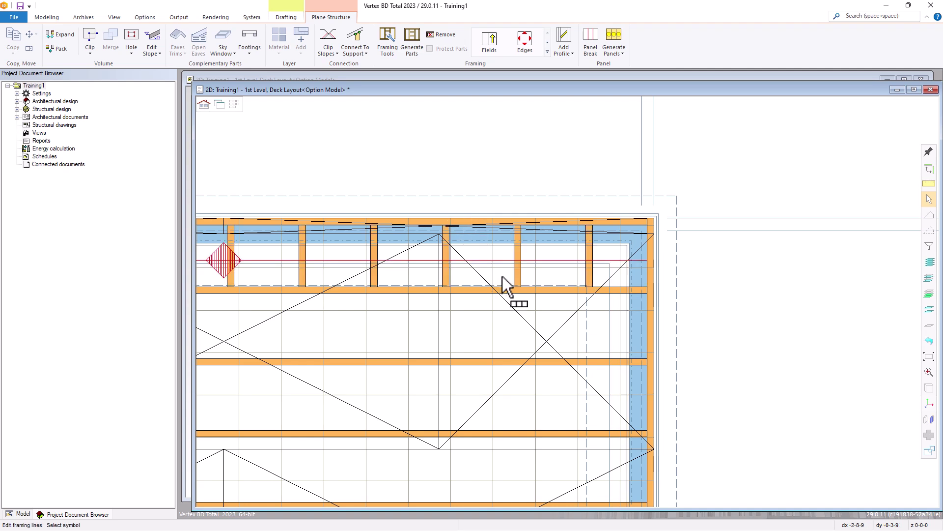
scroll(508, 283, down, 2)
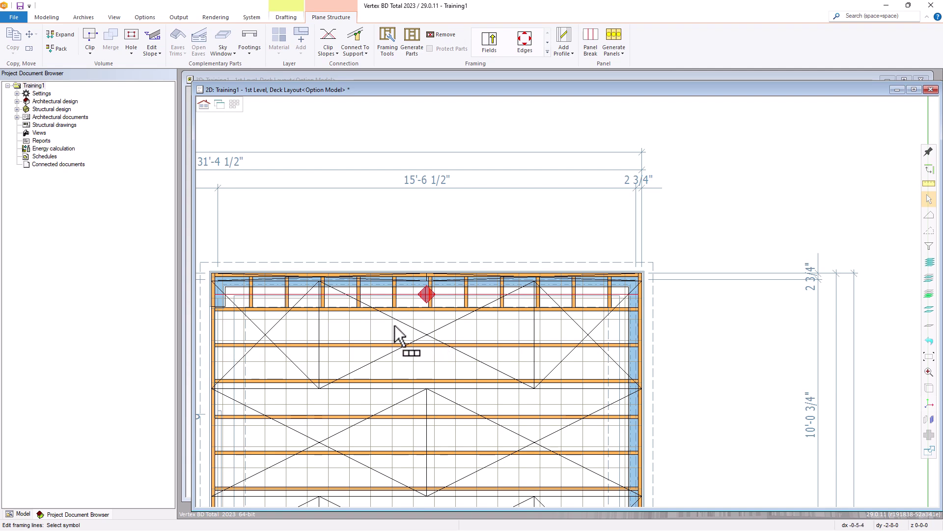
Review the framing detail settings of the ladder framing line without changing them, and leave floor structure editing
click(426, 297)
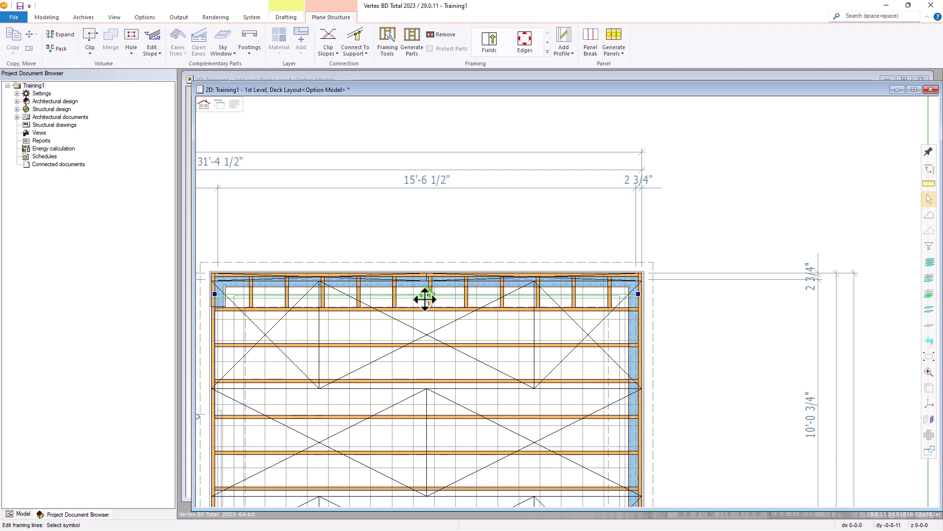
right_click(425, 298)
click(448, 389)
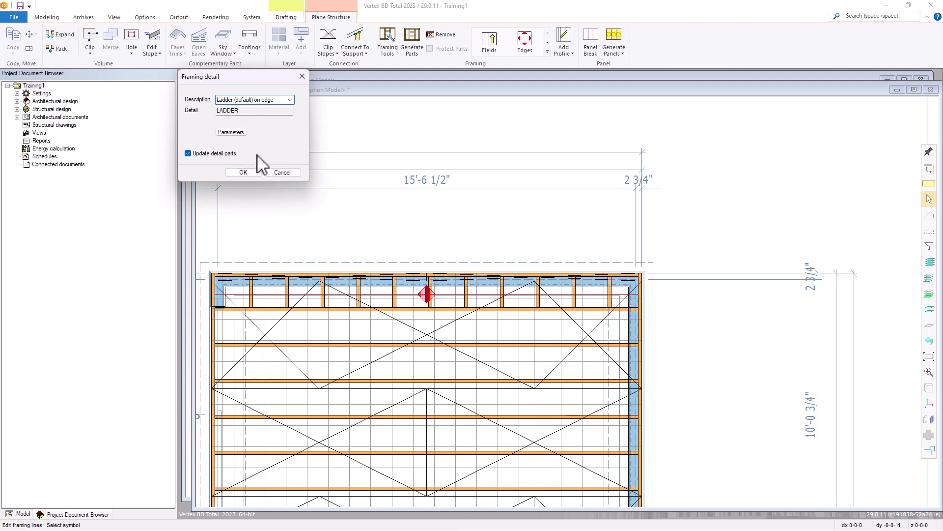
click(282, 173)
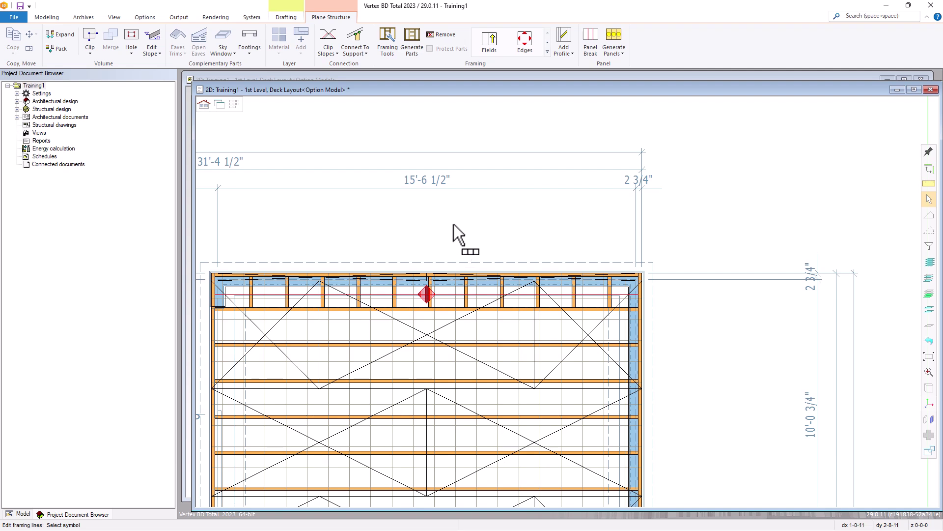
right_click(453, 224)
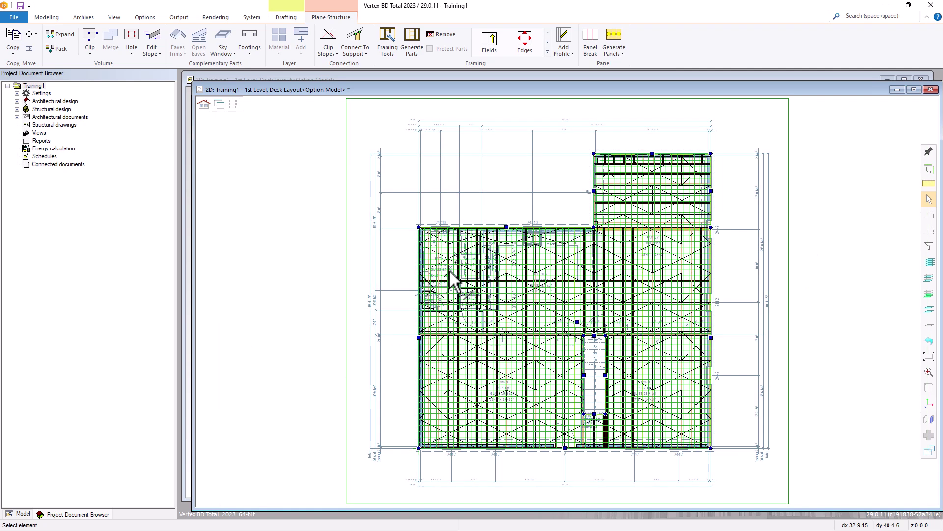
click(729, 260)
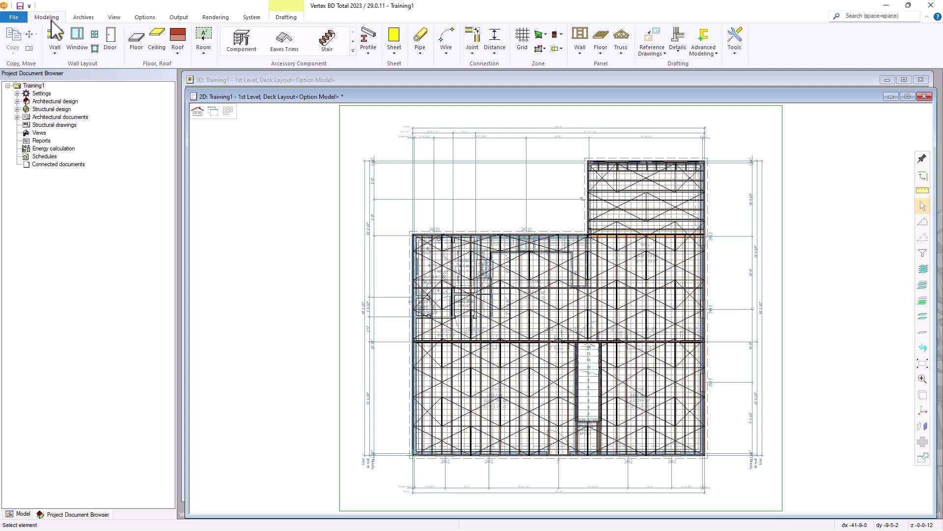
Start the beam-beam joist hanger connection detail from the Joist Hangers library, with selected items grouped
click(476, 47)
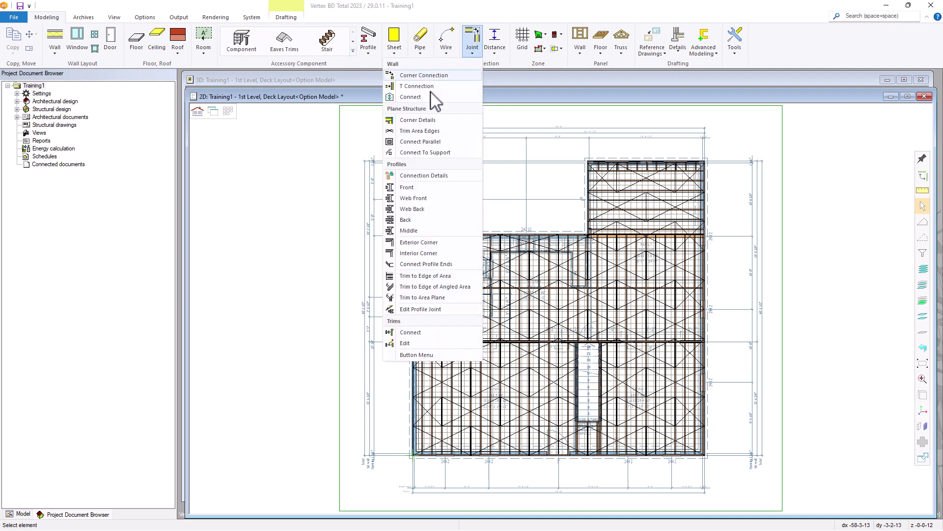
click(415, 176)
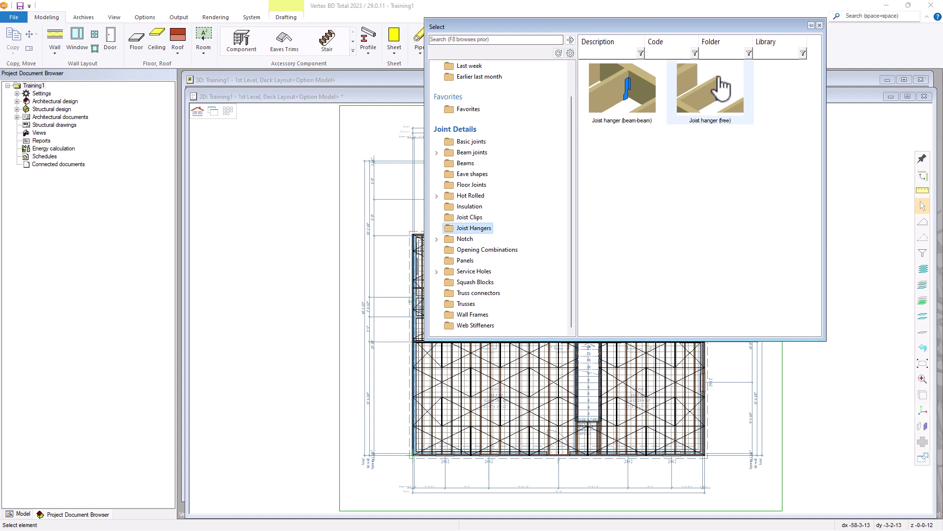
mouse_move(623, 124)
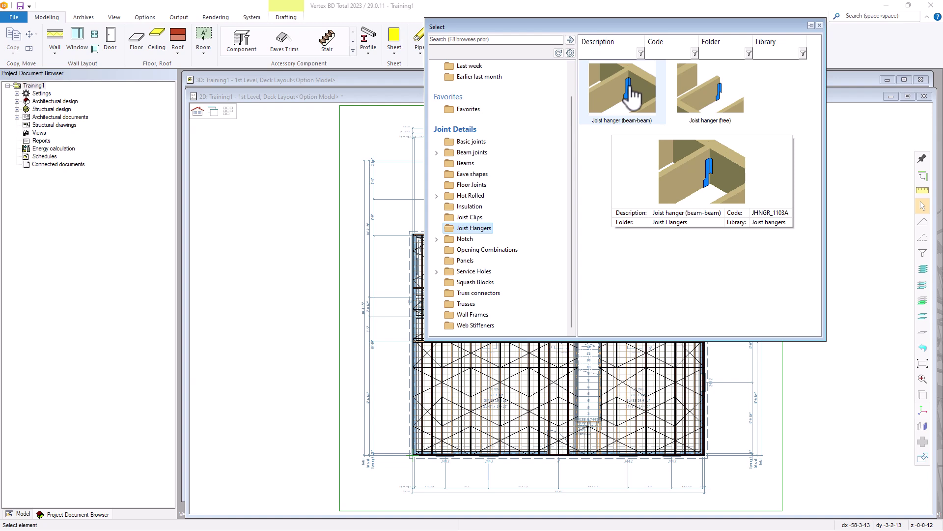
click(632, 97)
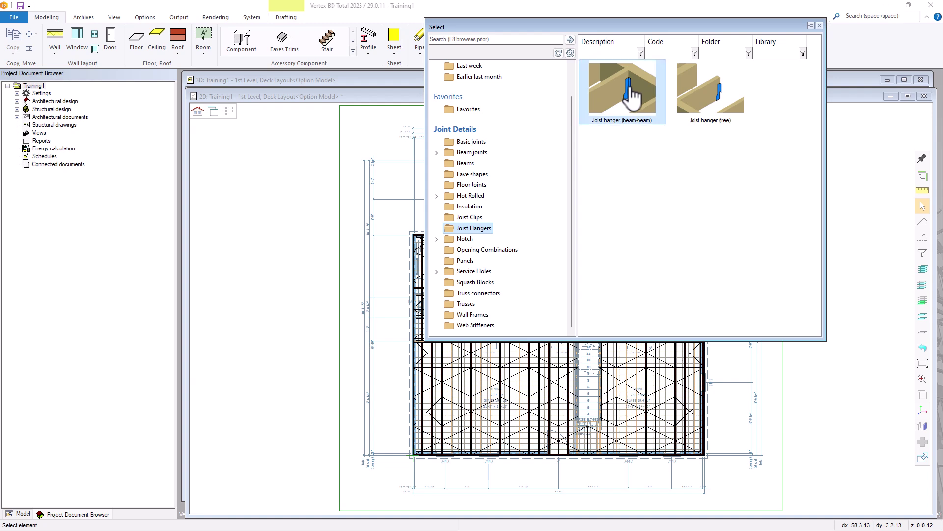
double_click(633, 96)
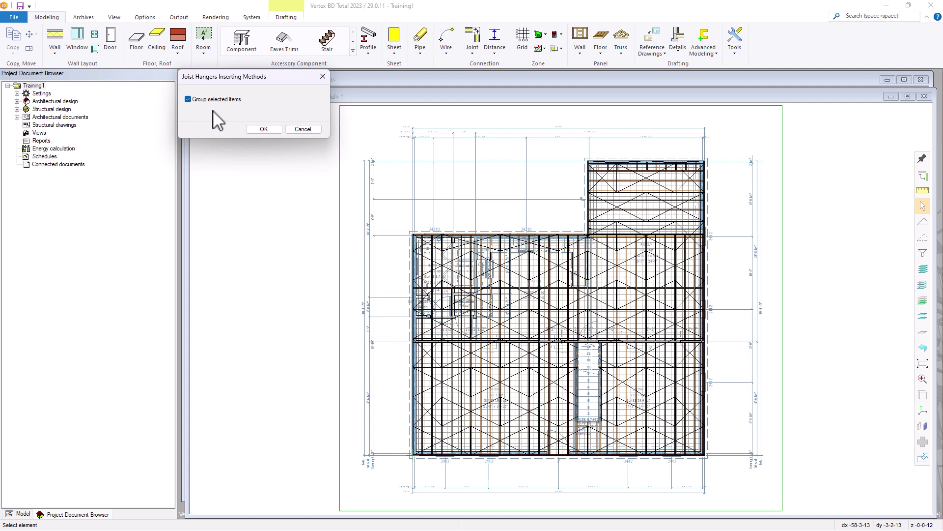
click(271, 130)
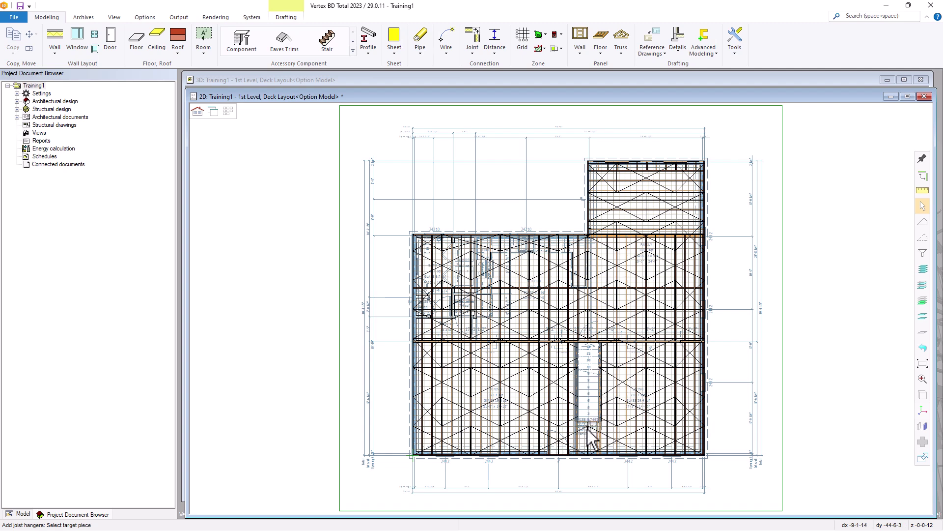
Select the header at the lower end of the stair opening as target and the middle joist's end as connecting piece
scroll(588, 426, up, 1)
scroll(558, 306, up, 4)
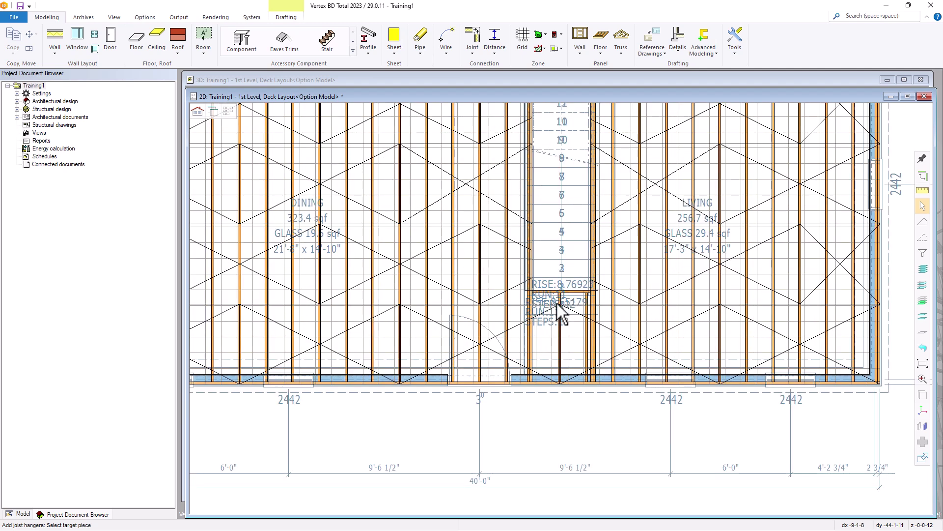
scroll(565, 310, up, 1)
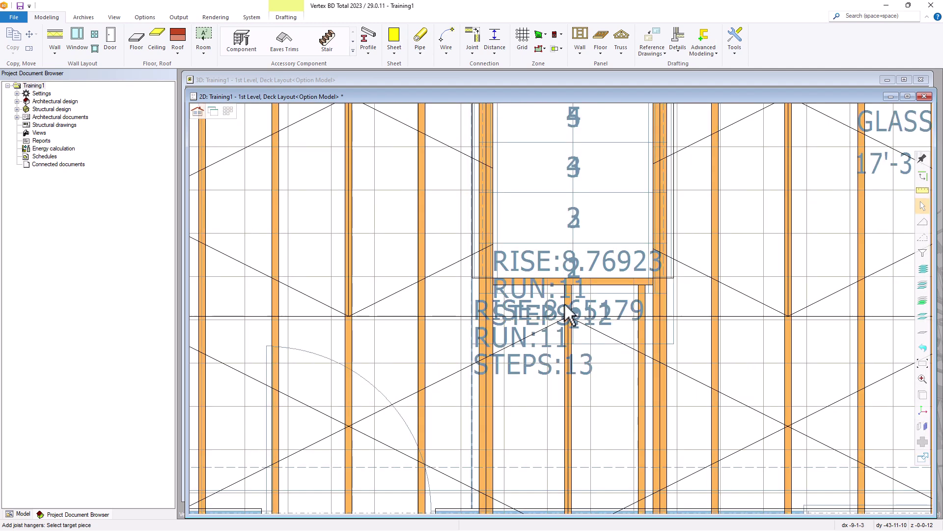
click(599, 282)
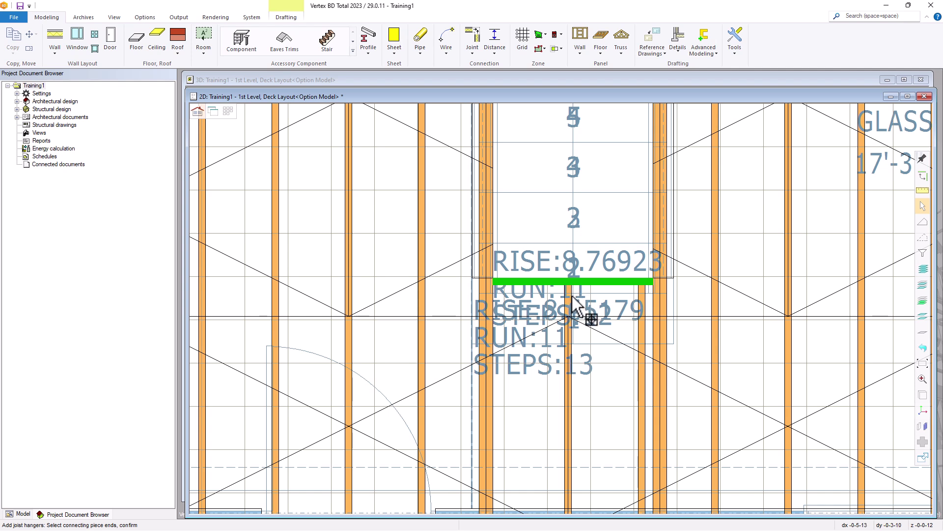
click(572, 326)
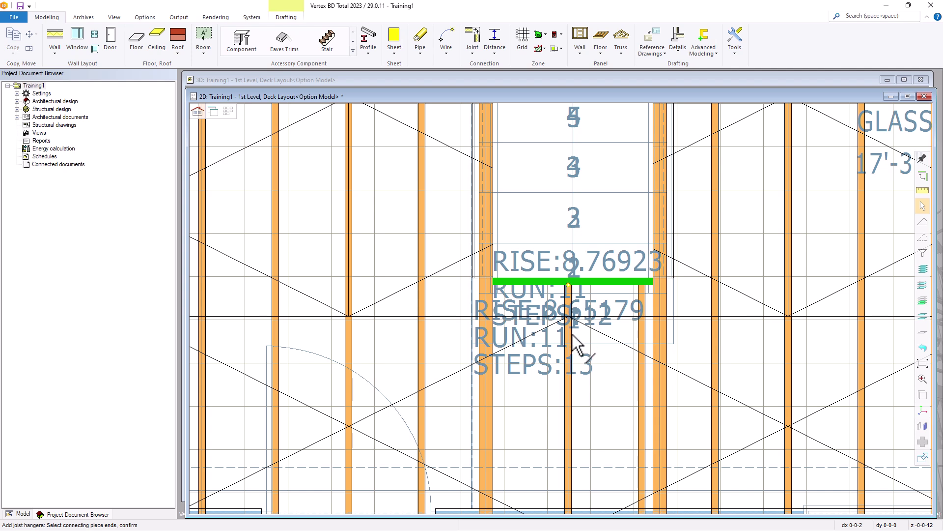
click(564, 293)
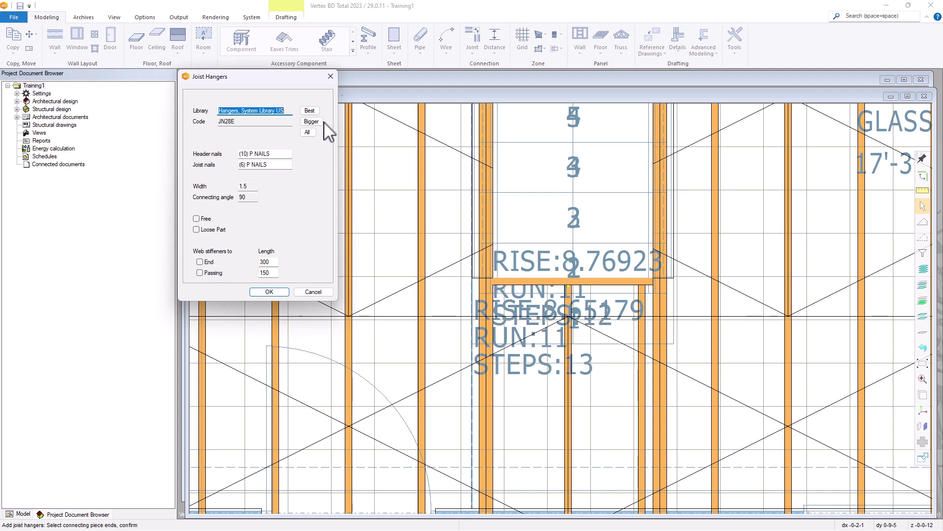
Choose the Joist 1.5 x 11.25-14 Simpson IUT211 hanger, sorted by height, and place it on the middle joist, deleting old connecting parts
click(310, 111)
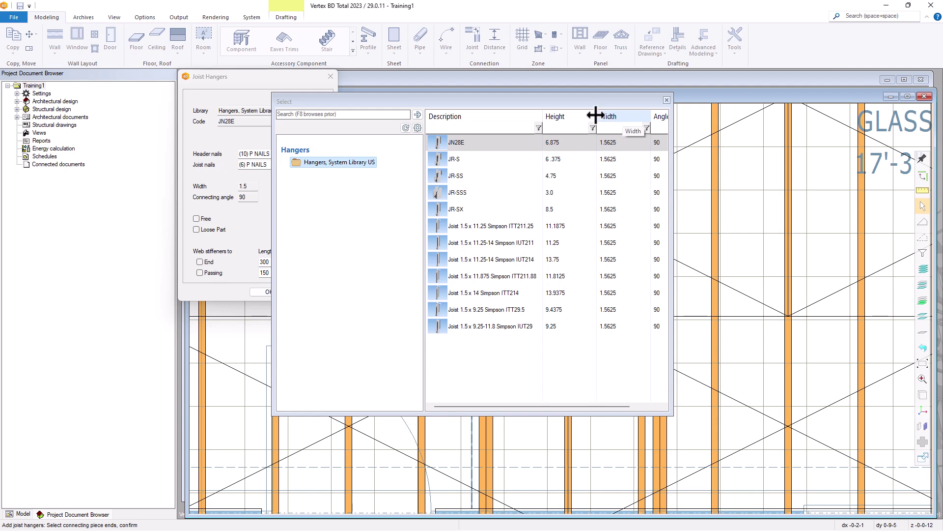
click(577, 118)
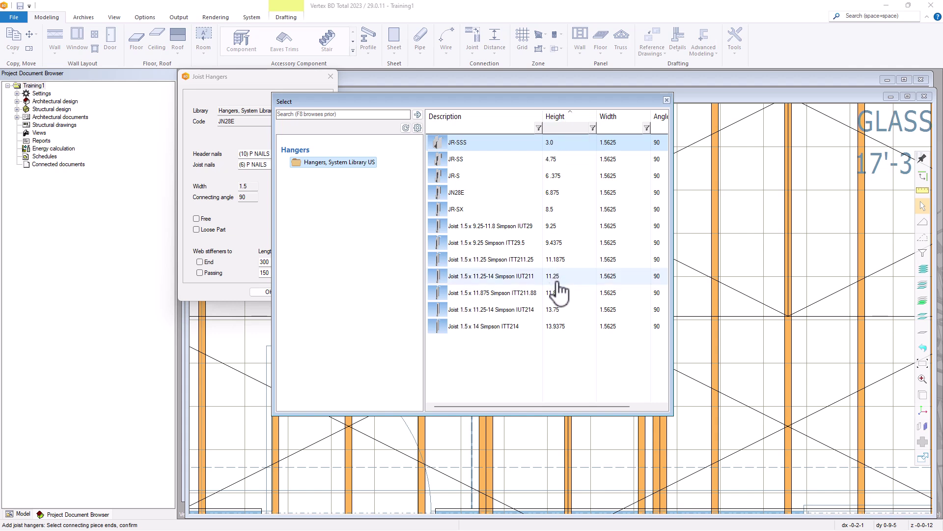
mouse_move(564, 289)
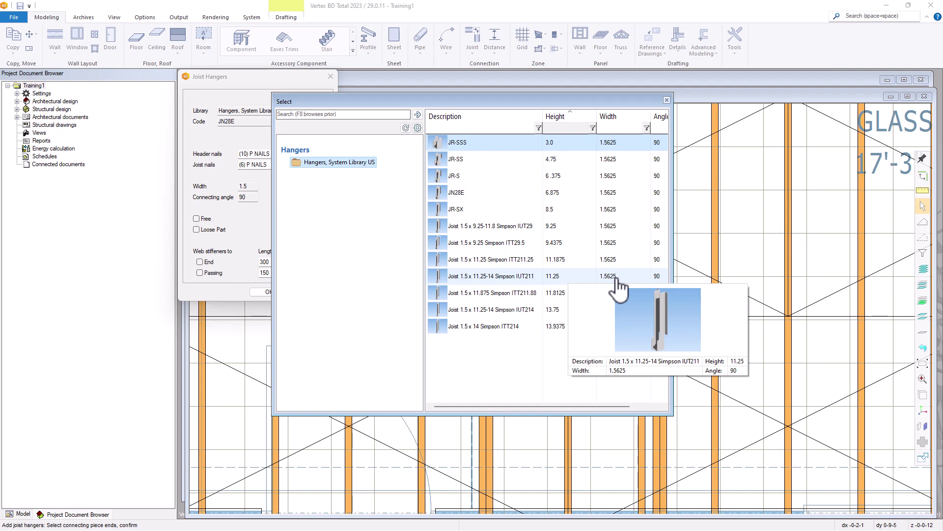
double_click(541, 279)
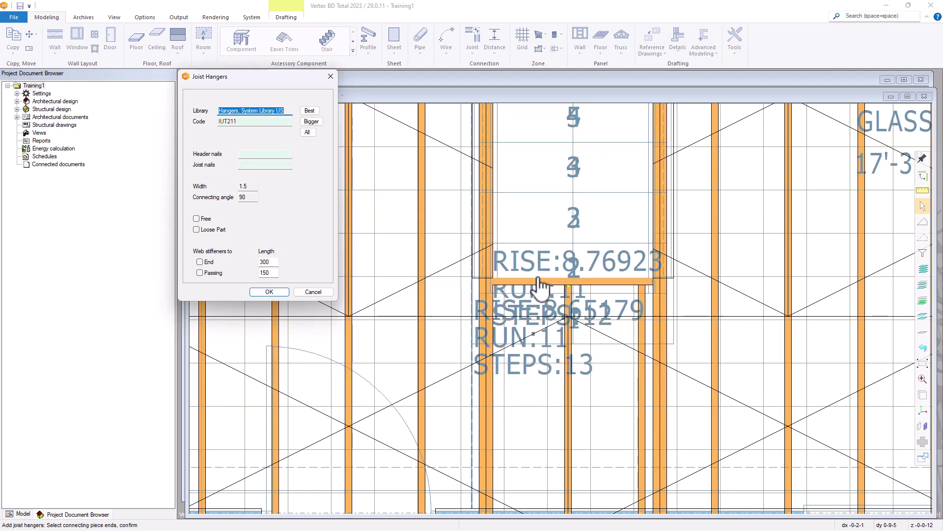
click(270, 291)
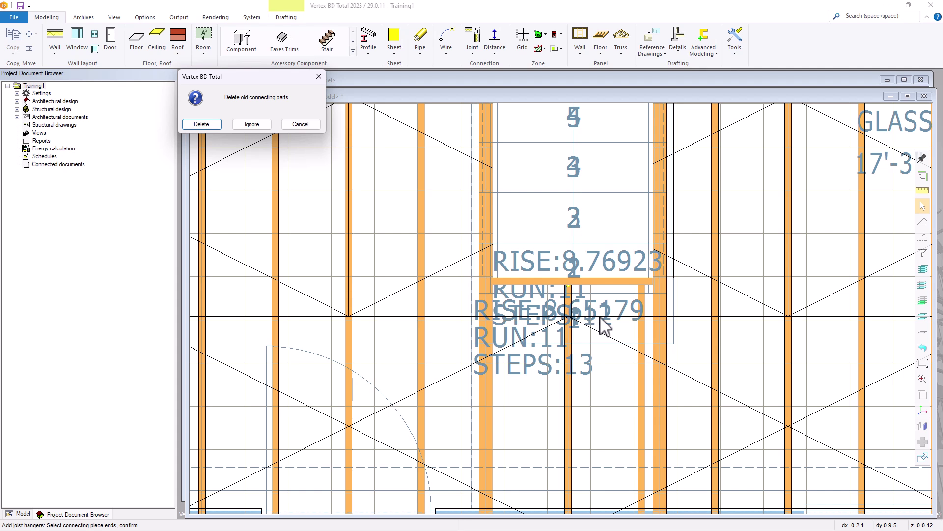
key(Return)
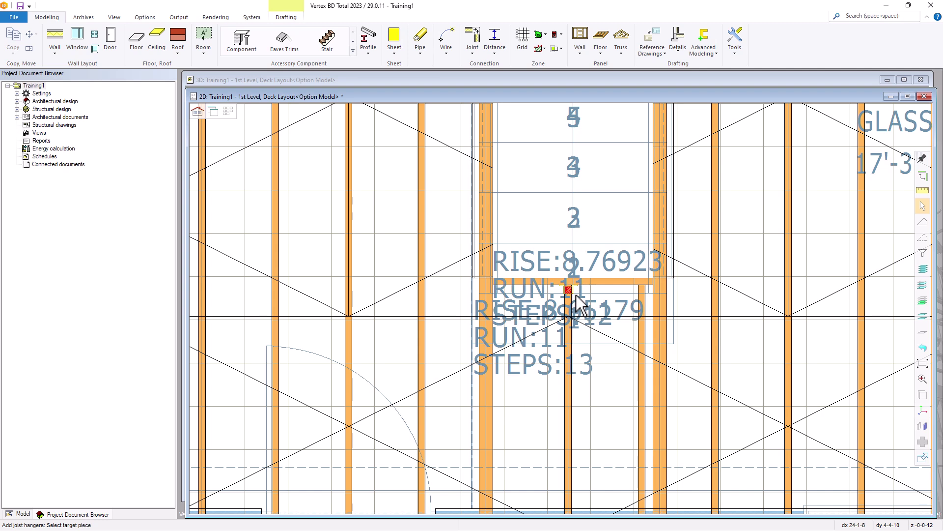
Add an IUT211 joist hanger between the stair header and the right-hand short joist, deleting old connecting parts
scroll(578, 305, up, 4)
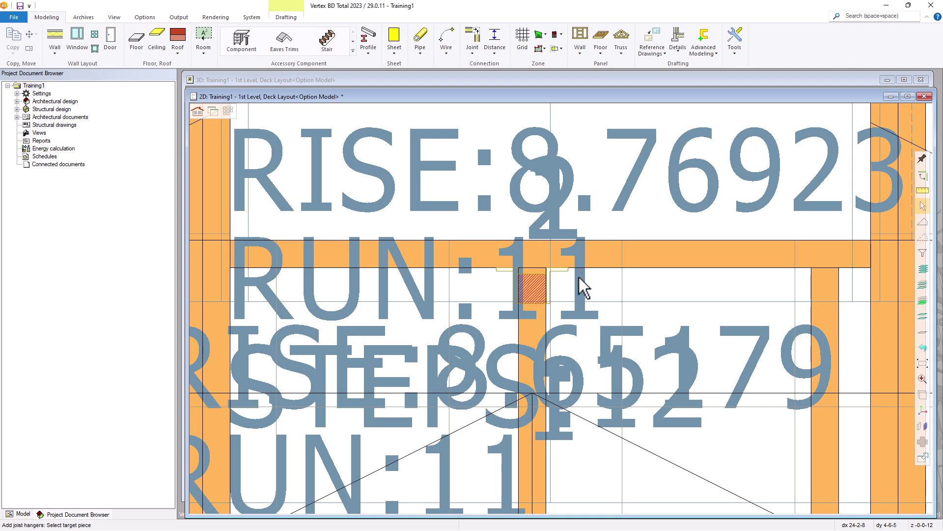
scroll(579, 278, down, 2)
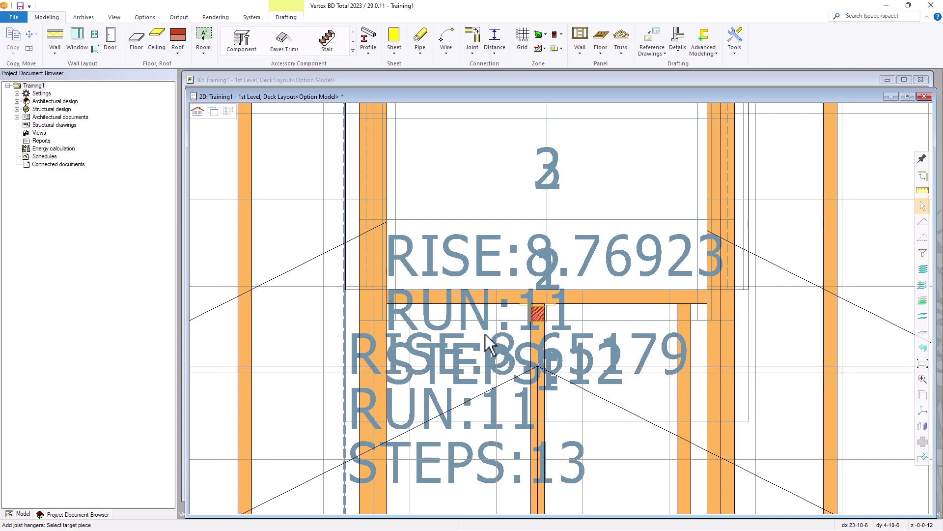
click(609, 300)
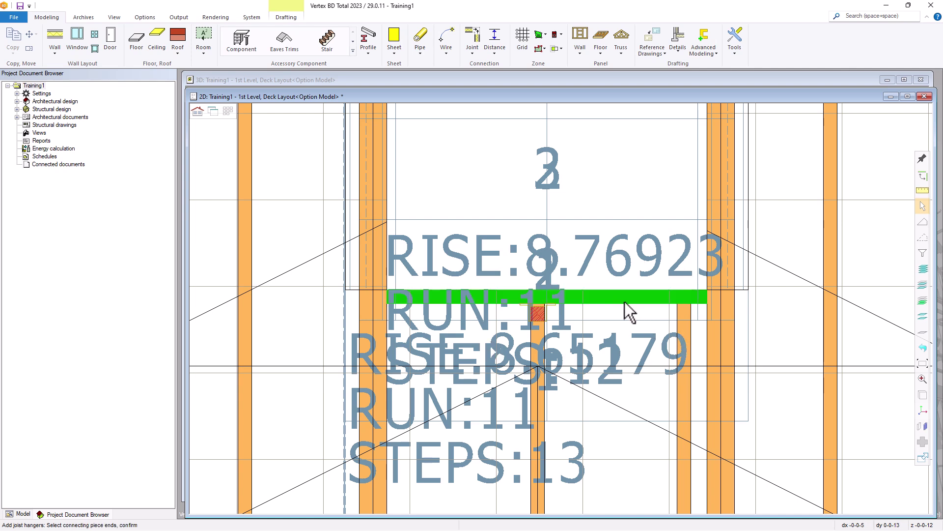
click(689, 333)
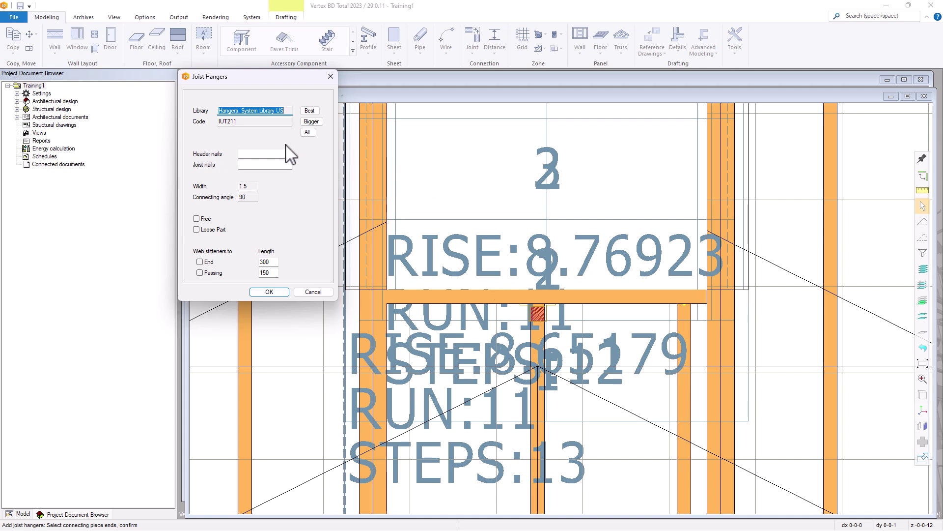
click(278, 290)
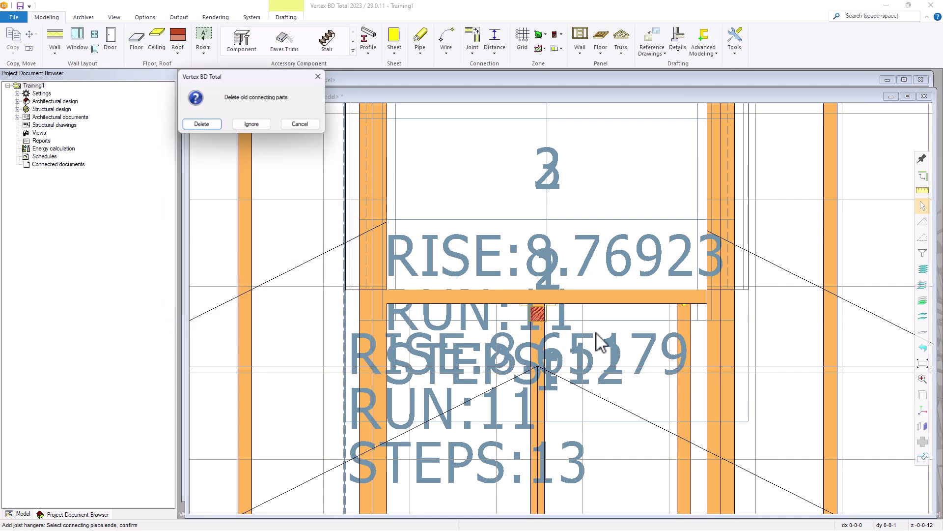
click(200, 126)
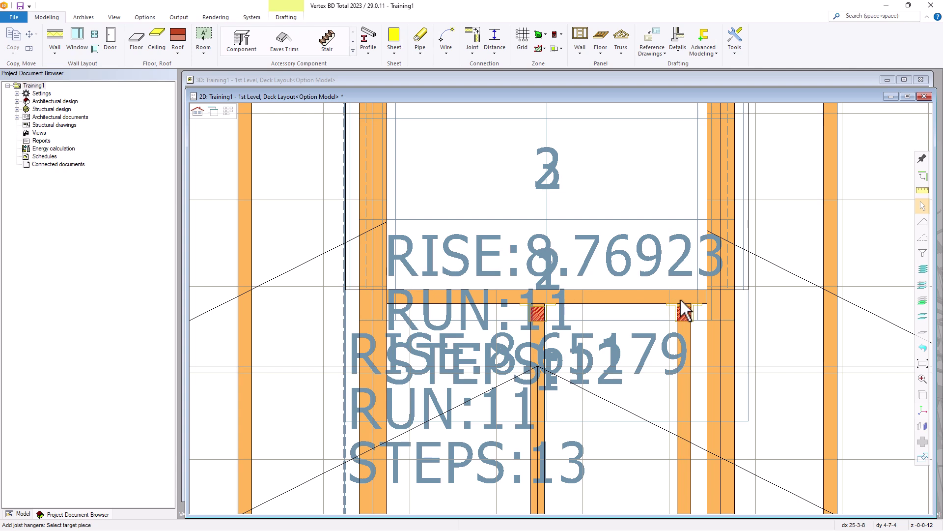
Add an IUT211 joist hanger where the stair header's right end meets the inner trimmer joist, deleting old connecting parts
click(708, 167)
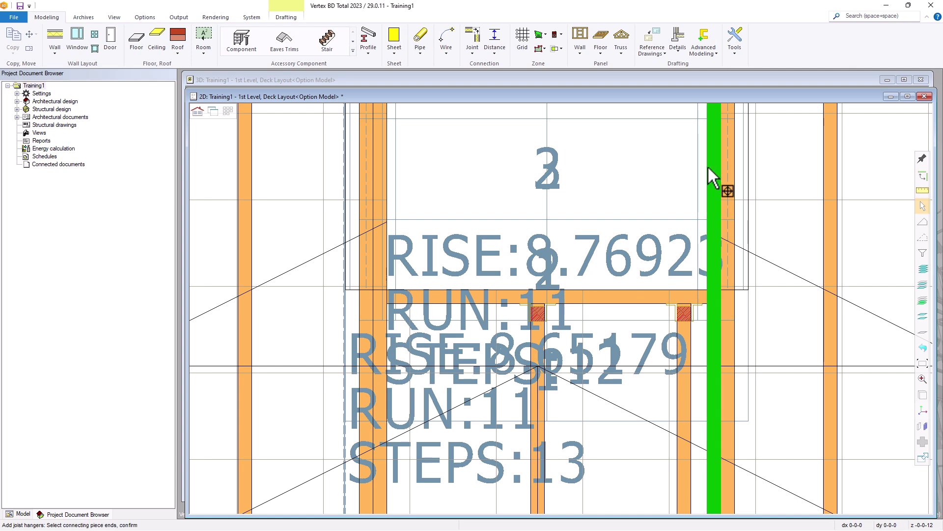
right_click(665, 282)
click(269, 292)
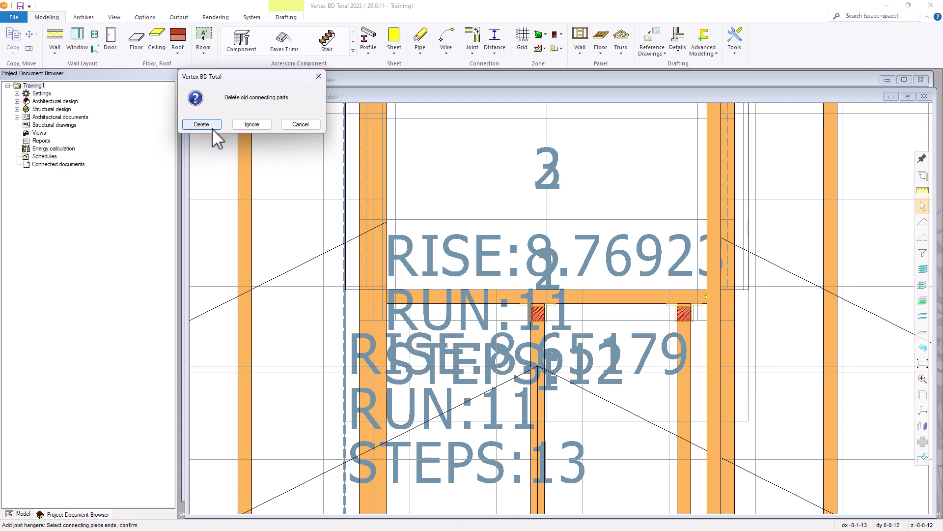
click(213, 126)
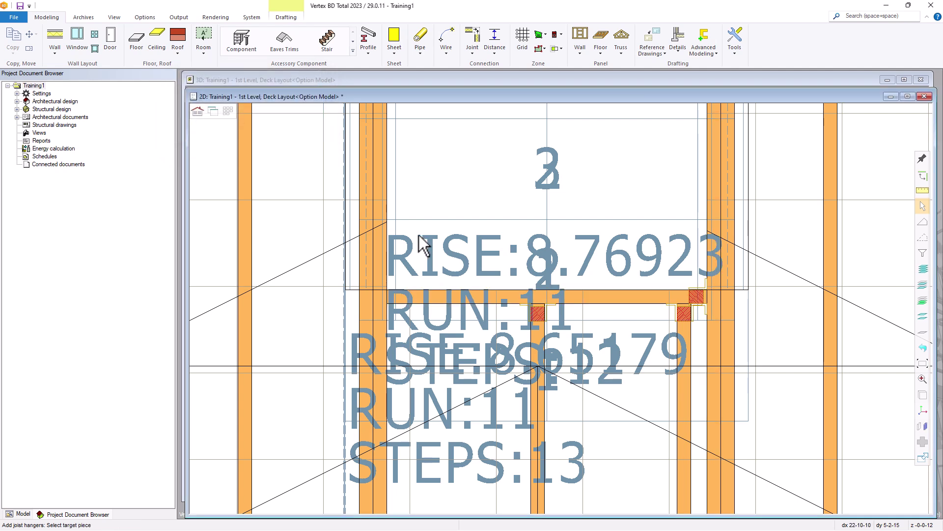
Add an IUT211 joist hanger where the stair header's left end meets the inner trimmer joist, deleting old connecting parts
click(387, 172)
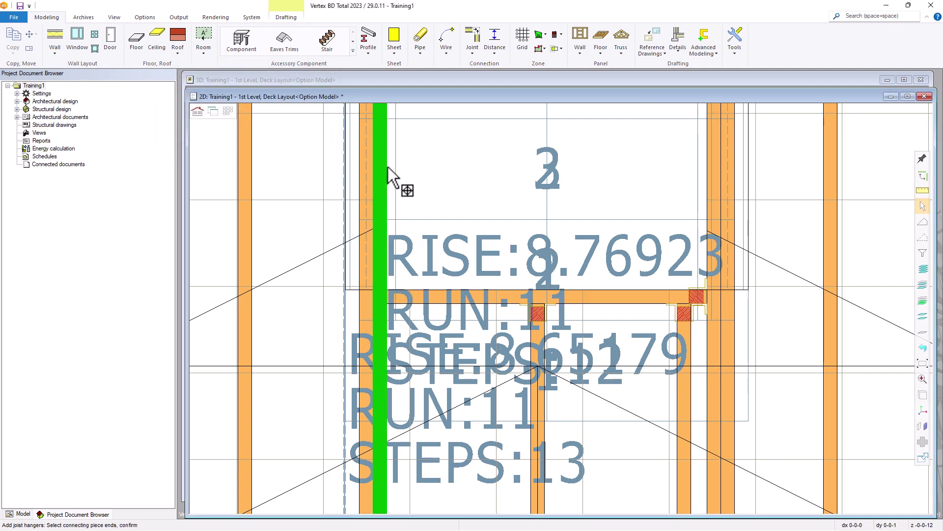
click(430, 279)
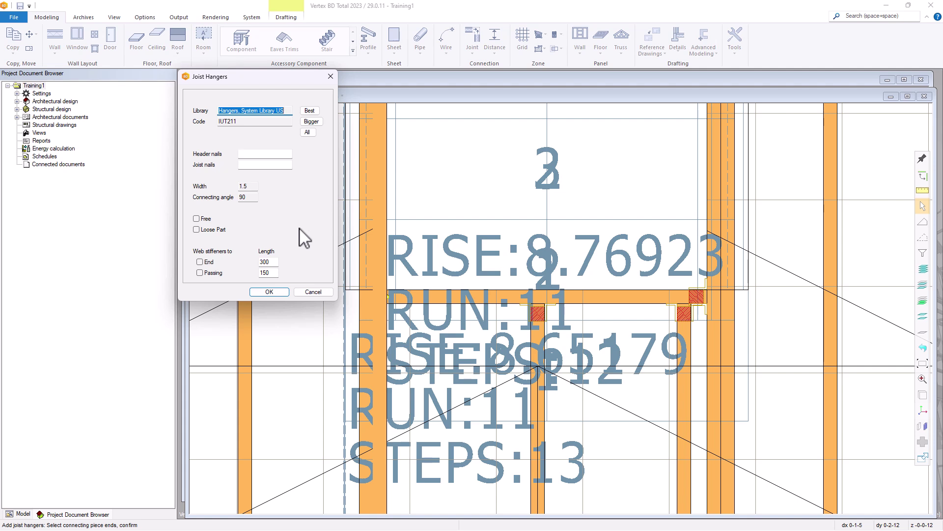
click(278, 293)
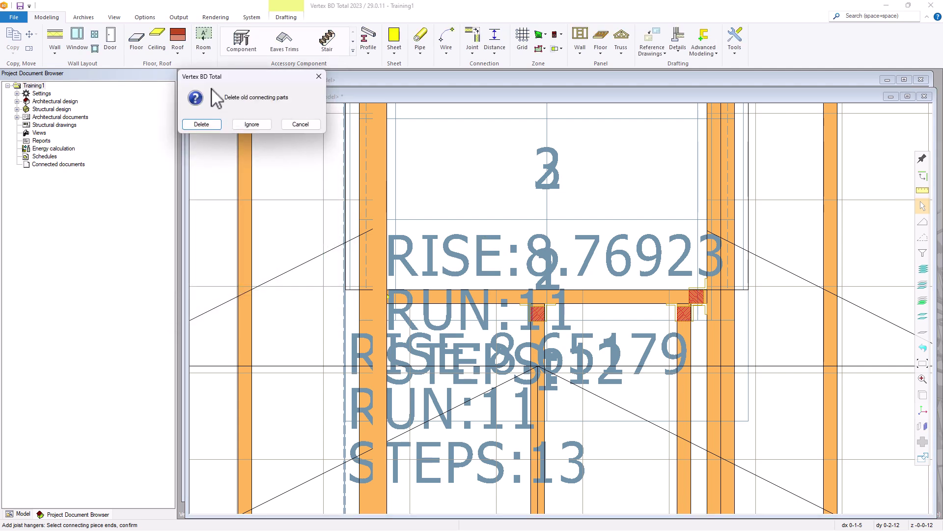
click(201, 125)
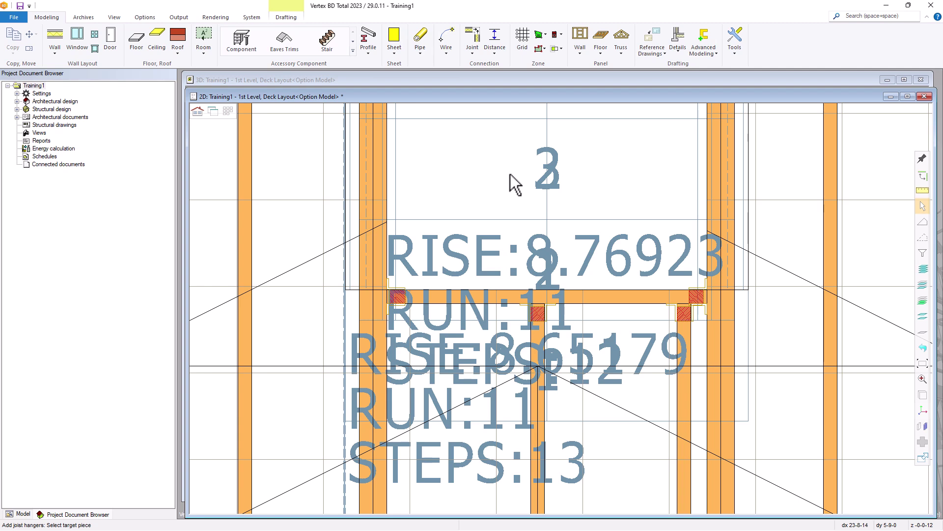
Add IUT211 hangers to all joists meeting the center beam's lower ply right of the stair opening, deleting old connecting parts
scroll(565, 317, down, 5)
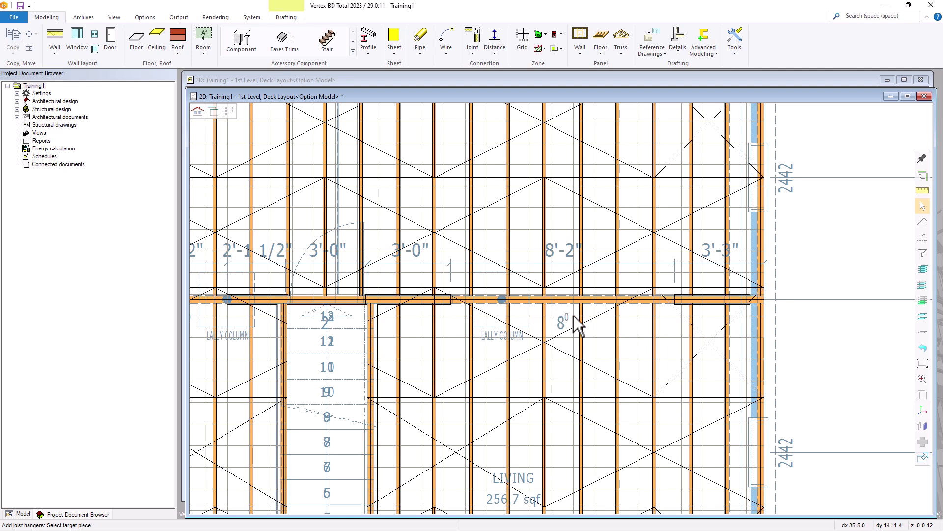
click(491, 301)
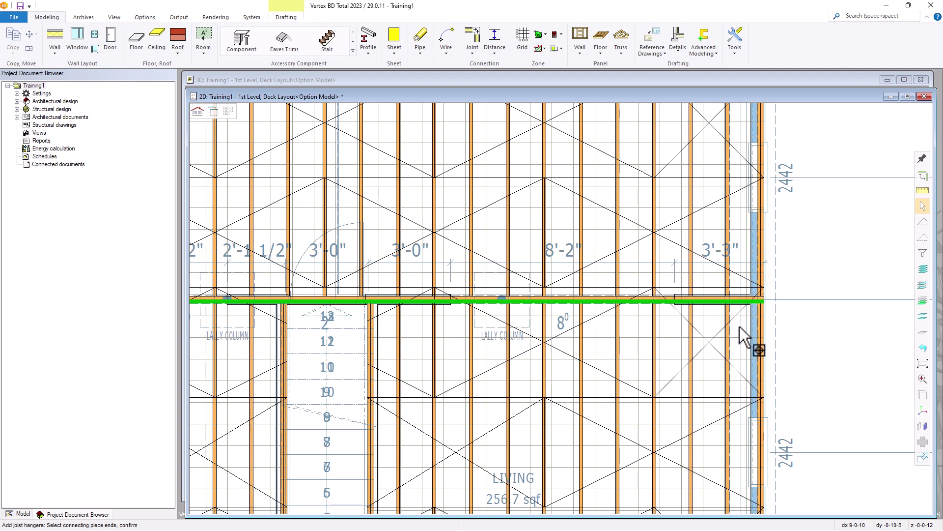
drag(739, 326, 385, 302)
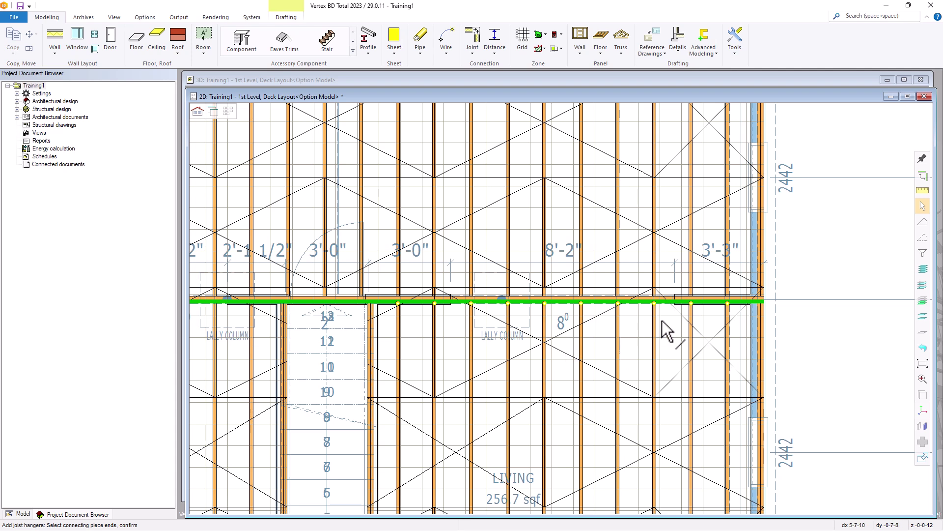
middle_click(419, 292)
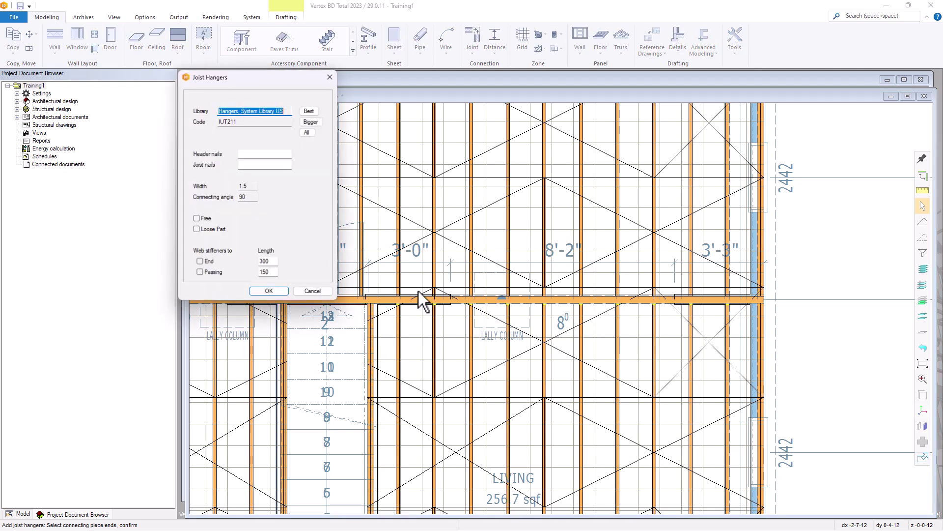
click(268, 292)
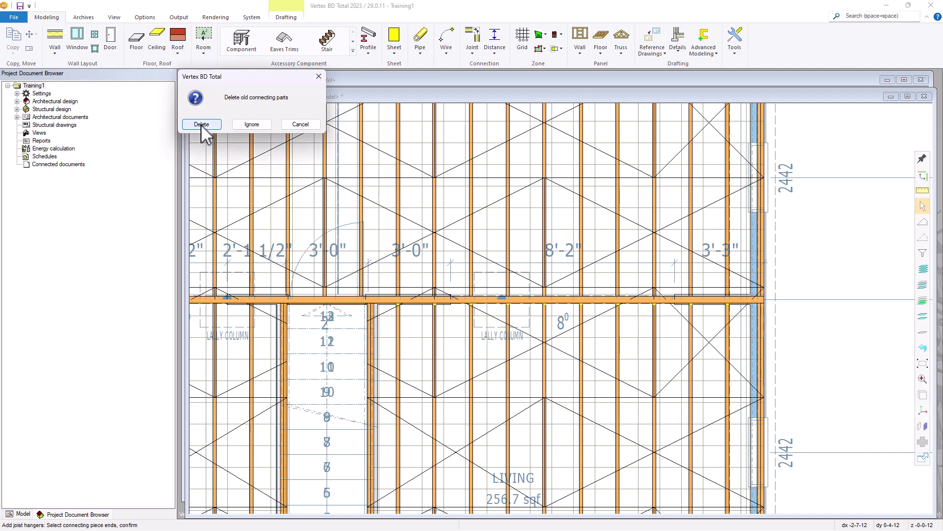
click(202, 125)
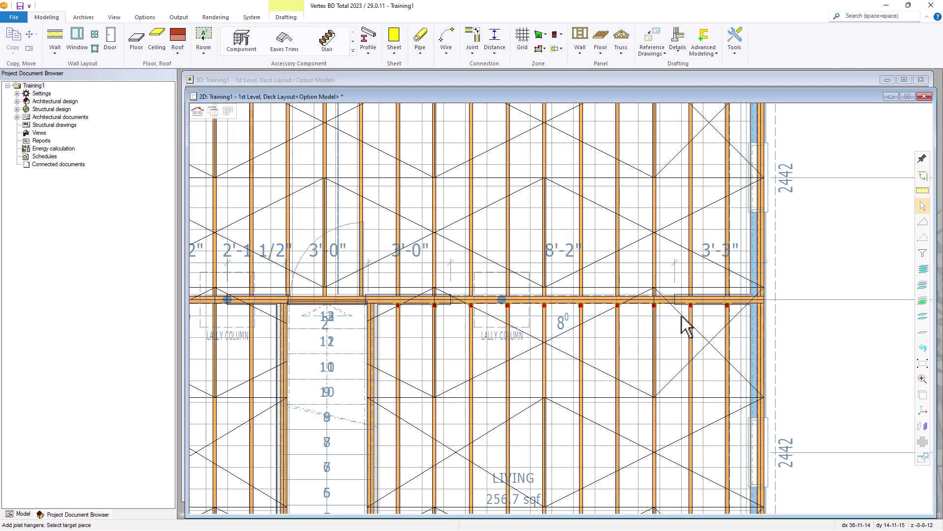
Add IUT211 hangers to the joists meeting the center beam's upper ply right of the stair opening, deleting old connecting parts
click(715, 299)
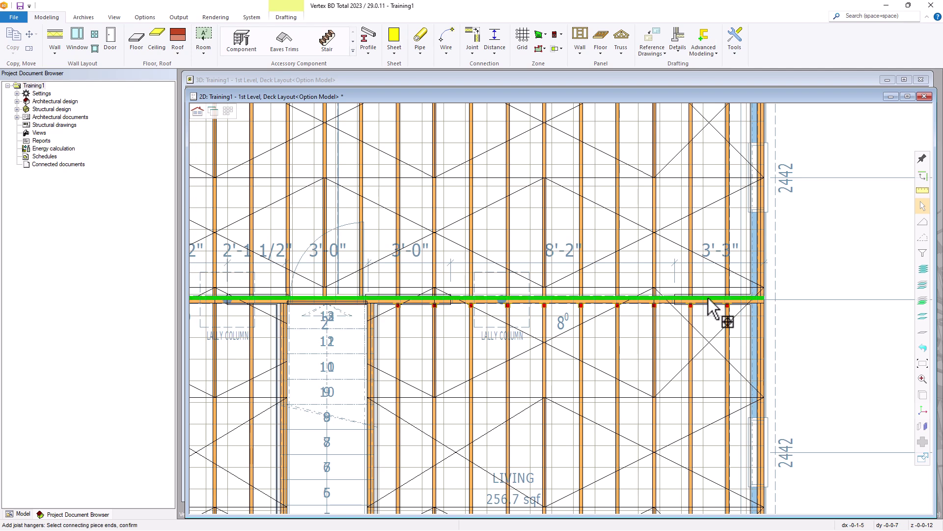
mouse_move(736, 282)
mouse_down()
mouse_move(376, 280)
mouse_move(380, 301)
mouse_up()
key(Return)
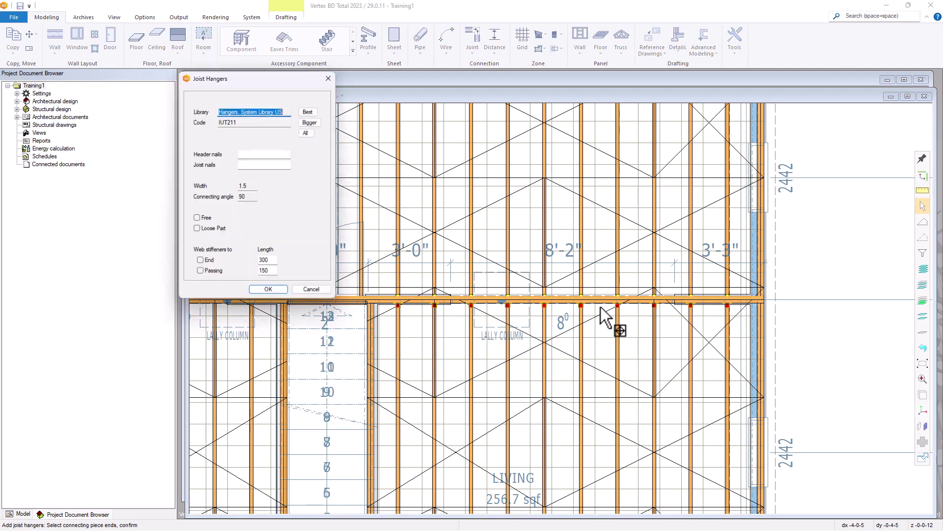
click(269, 291)
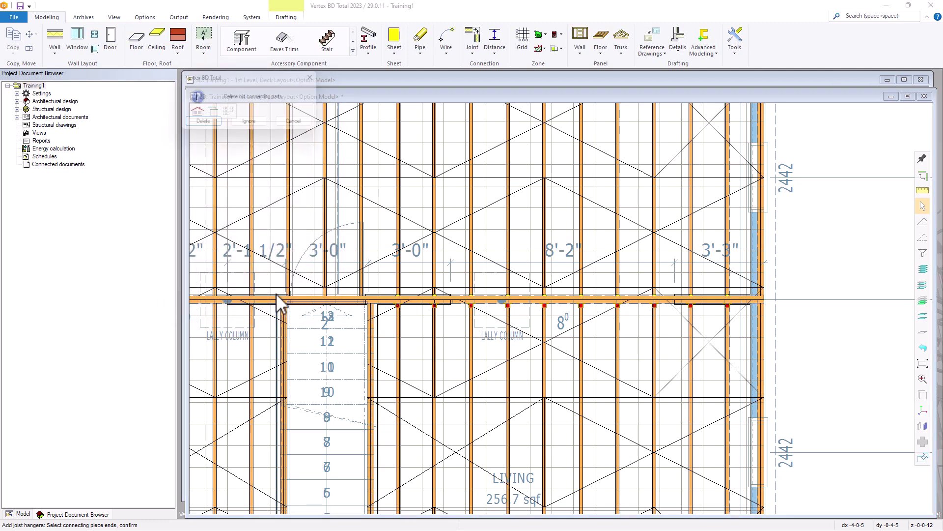
click(201, 124)
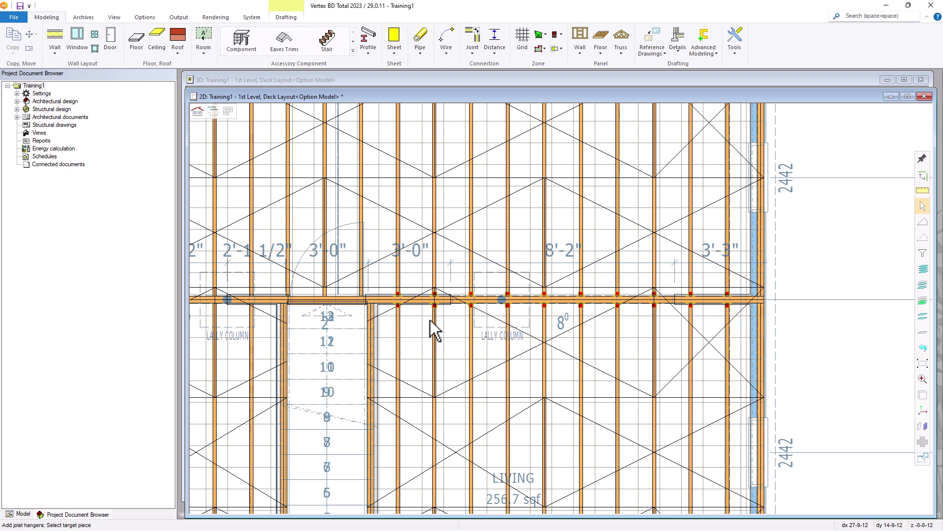
Add IUT211 hangers along the beam's upper ply from above the stair opening to the left exterior wall, deleting old connecting parts
scroll(429, 319, down, 3)
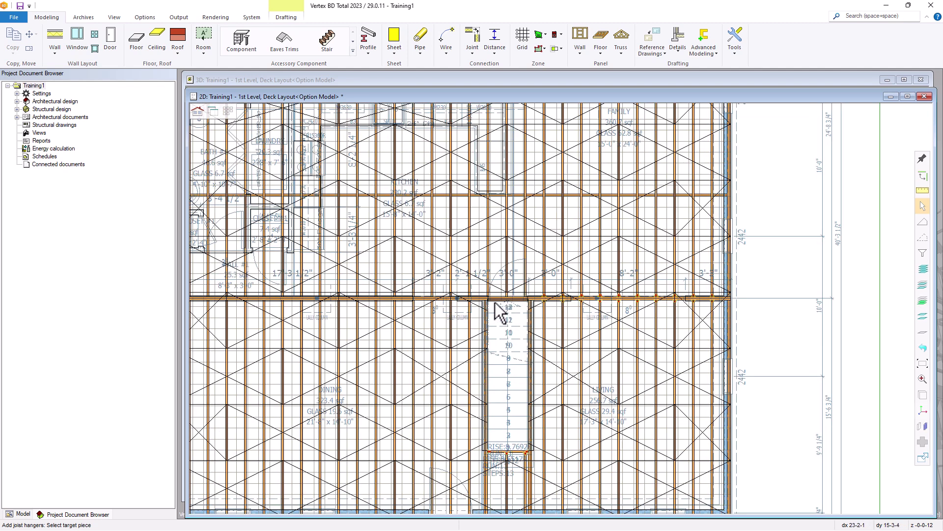
scroll(564, 314, up, 3)
click(565, 295)
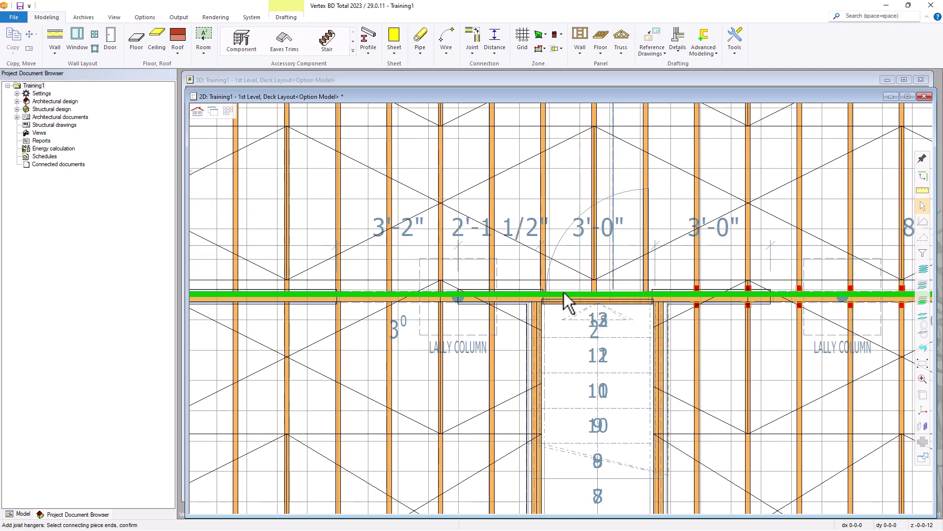
scroll(604, 337, down, 4)
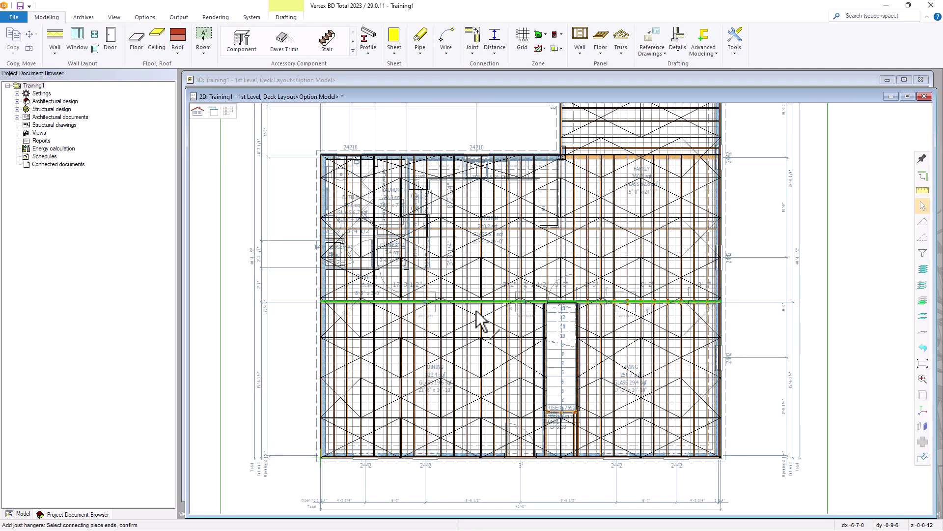
scroll(486, 321, up, 3)
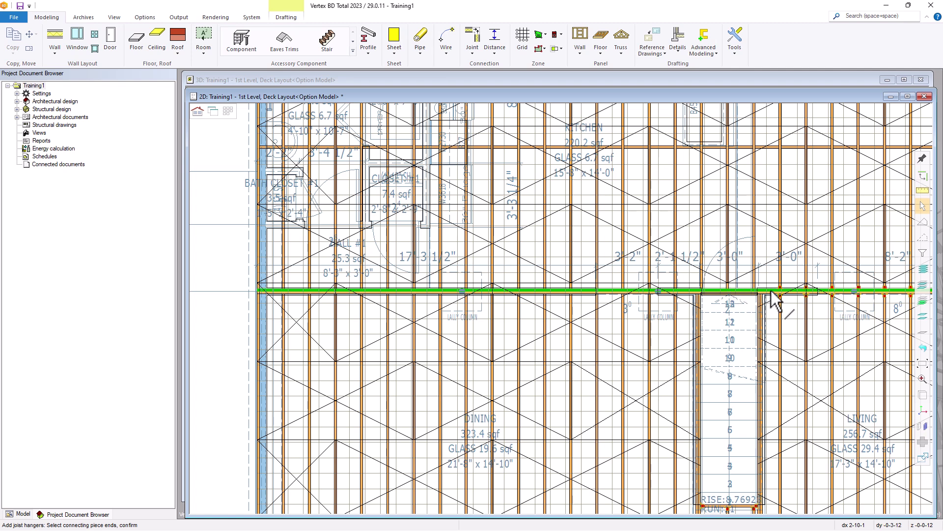
mouse_move(771, 276)
mouse_down()
mouse_move(626, 285)
mouse_move(260, 282)
mouse_up()
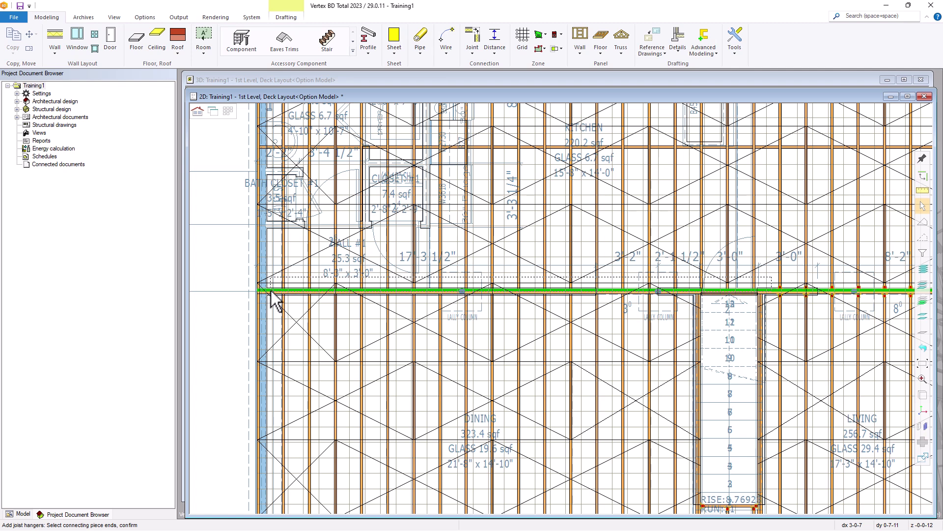
middle_click(273, 296)
middle_click(496, 288)
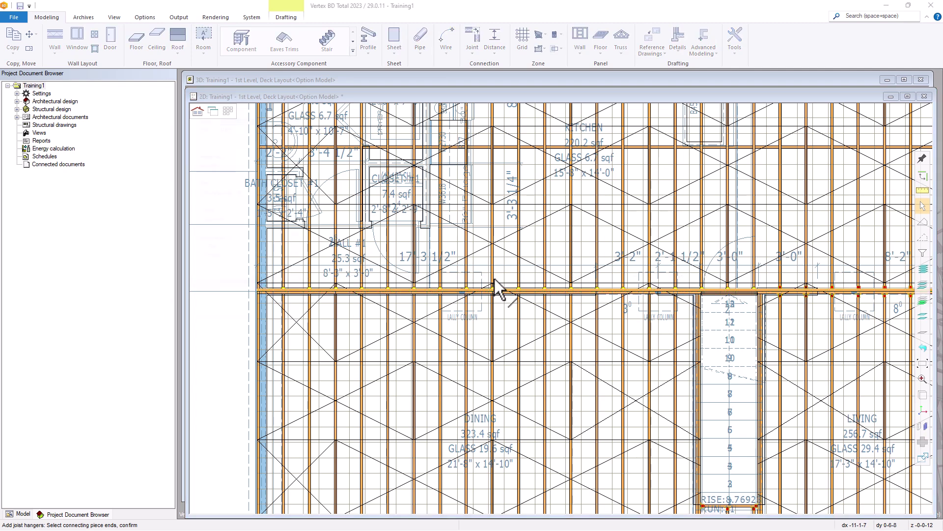
click(273, 291)
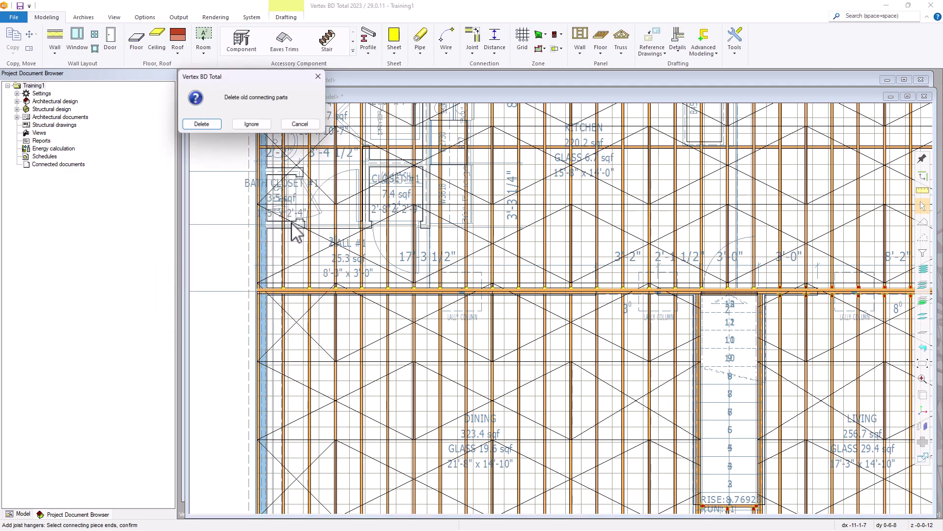
click(201, 124)
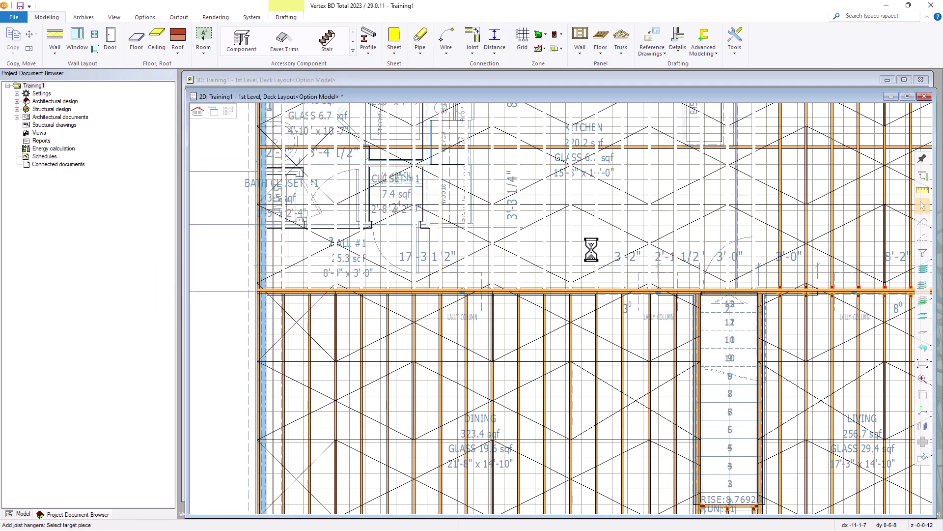
Add IUT211 hangers to the joists meeting the beam's lower ply left of the stair opening, deleting old connecting parts
click(685, 295)
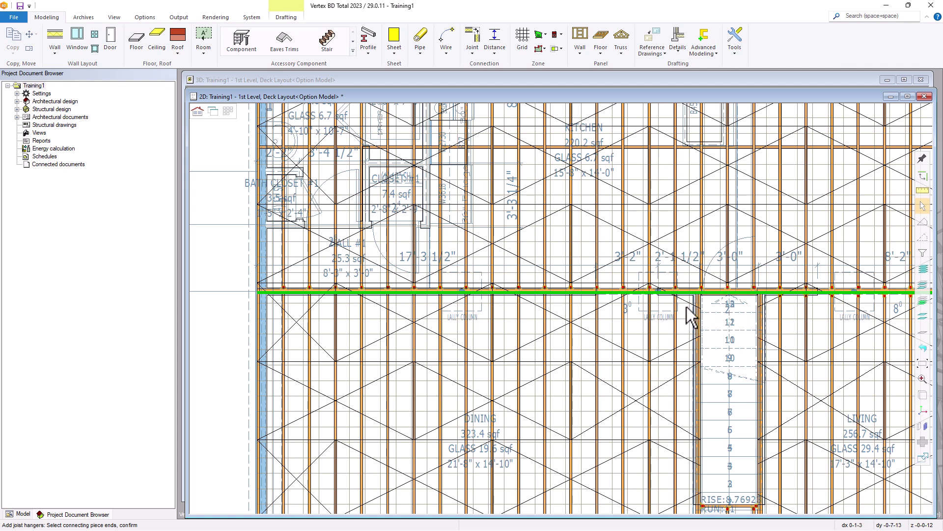
click(272, 294)
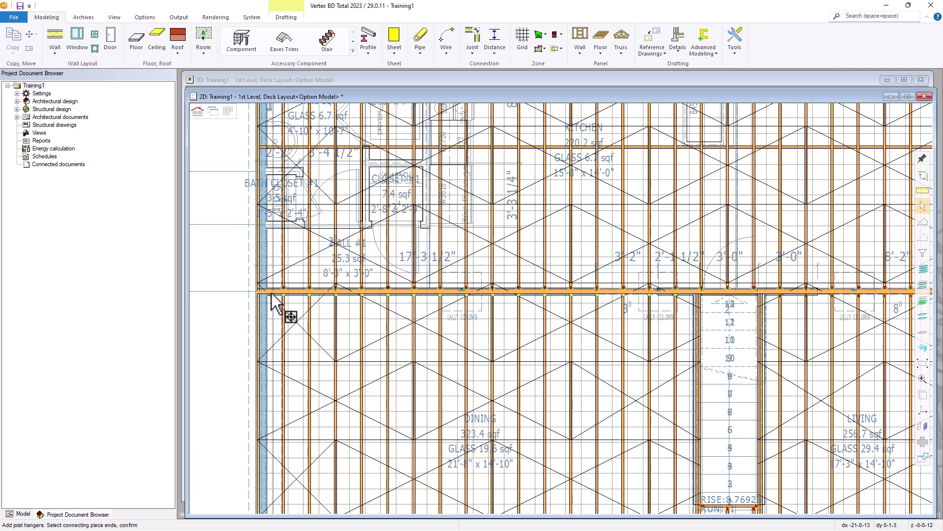
middle_click(271, 293)
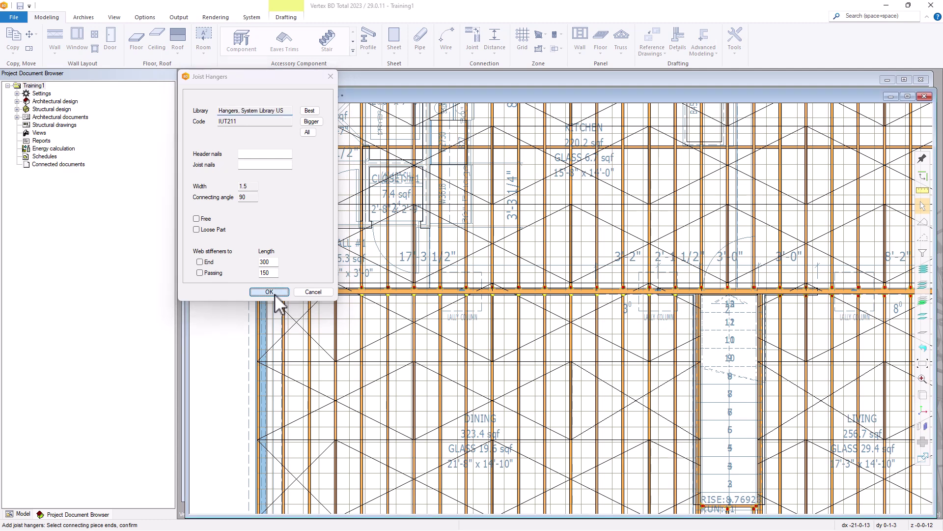
click(269, 292)
click(205, 126)
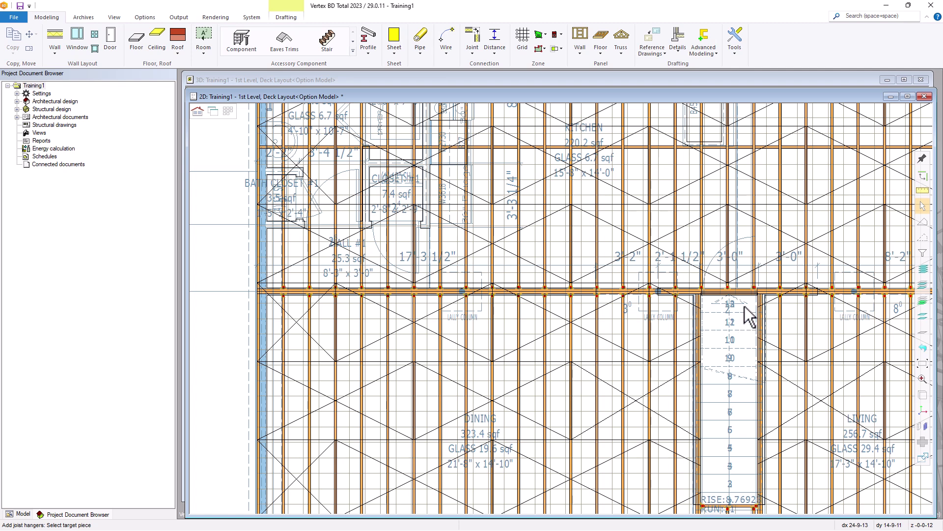
Target the beam's lower ply and select only the doubled trimmer joist ends on both sides of the stair opening as connecting pieces
scroll(747, 306, up, 2)
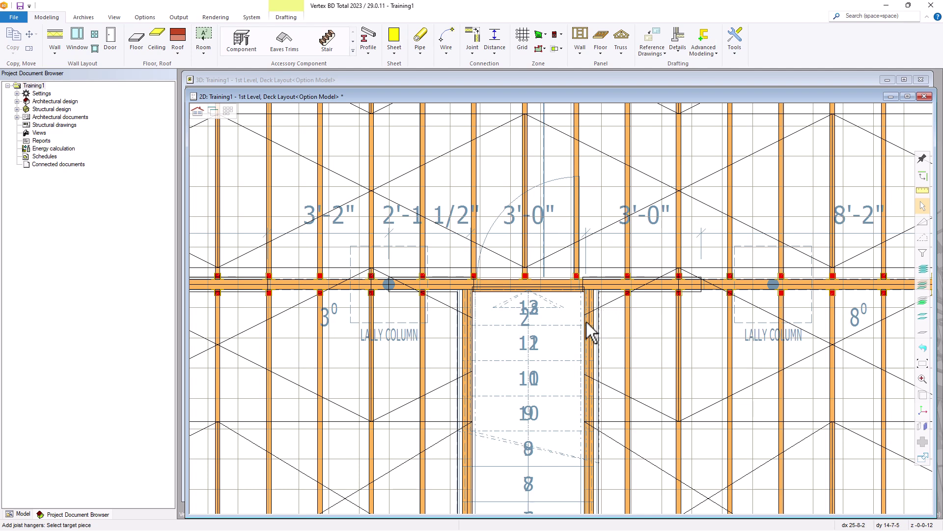
click(613, 289)
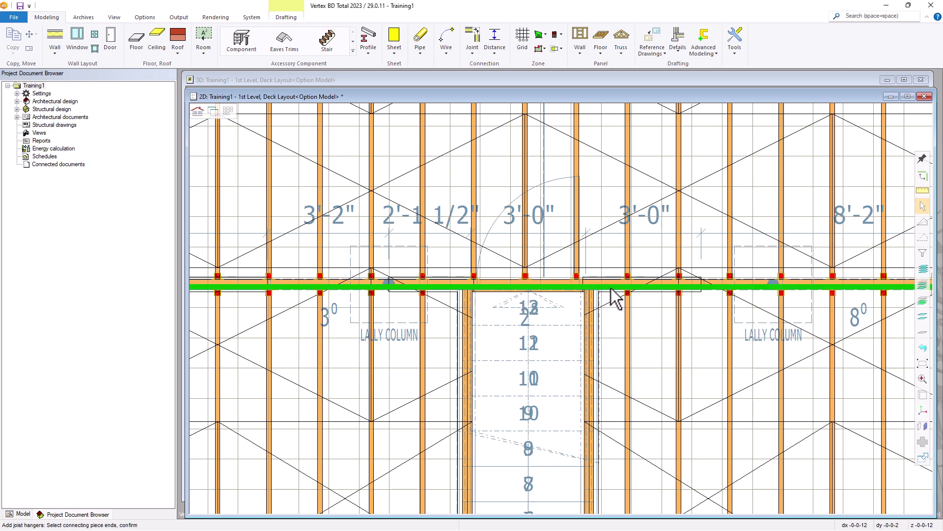
click(581, 303)
click(465, 296)
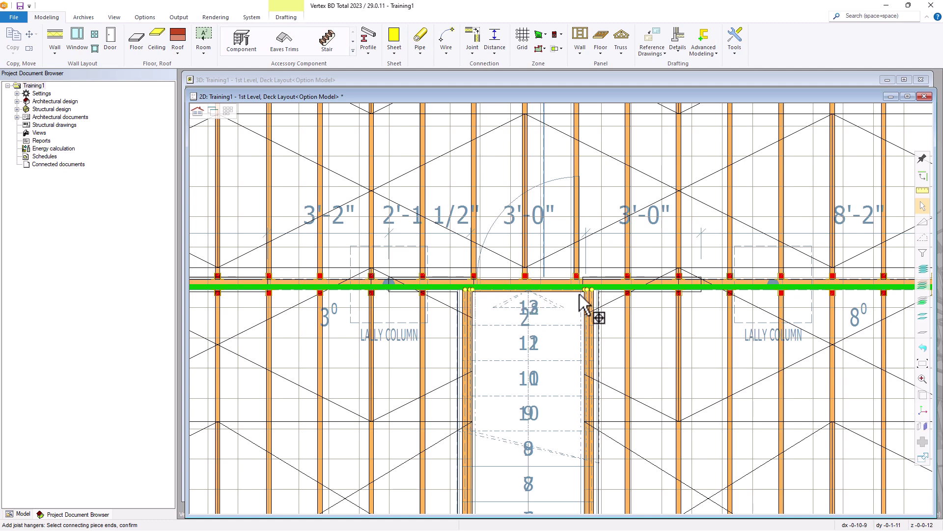
scroll(578, 296, up, 3)
scroll(565, 305, down, 1)
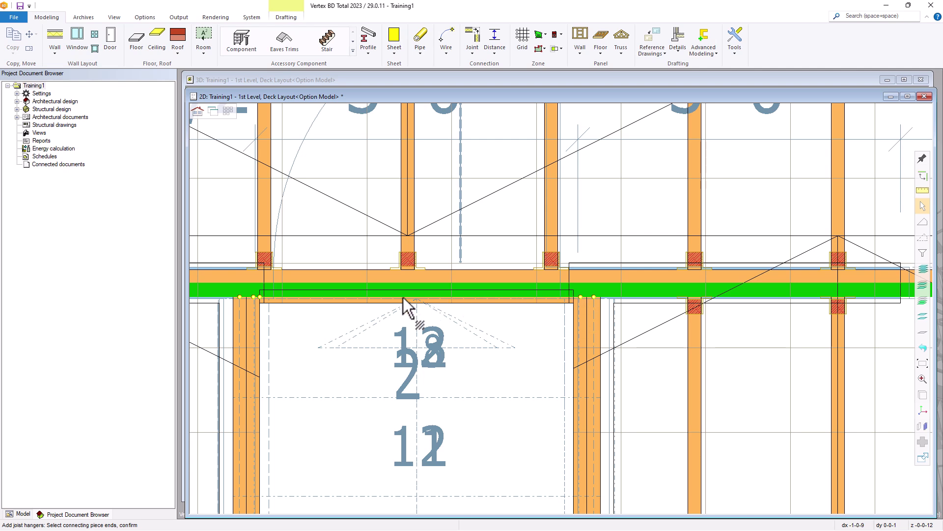
click(261, 297)
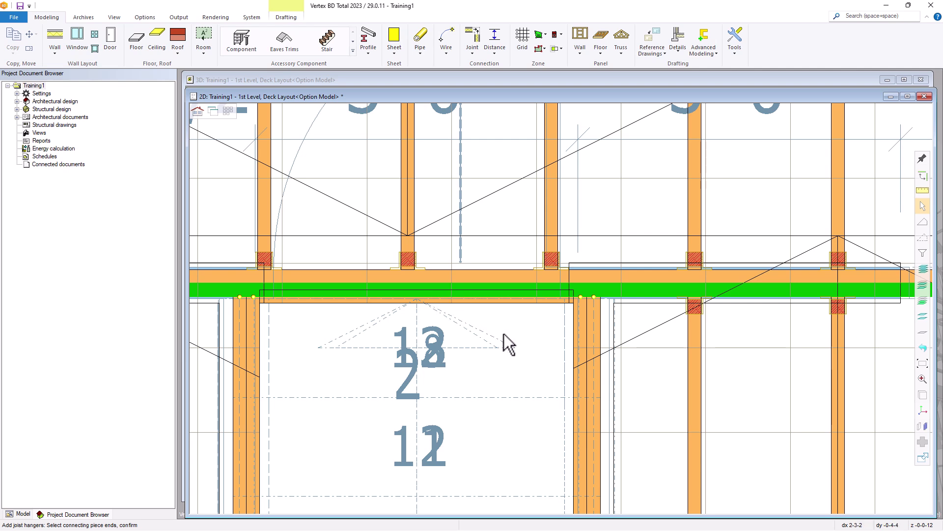
middle_click(500, 351)
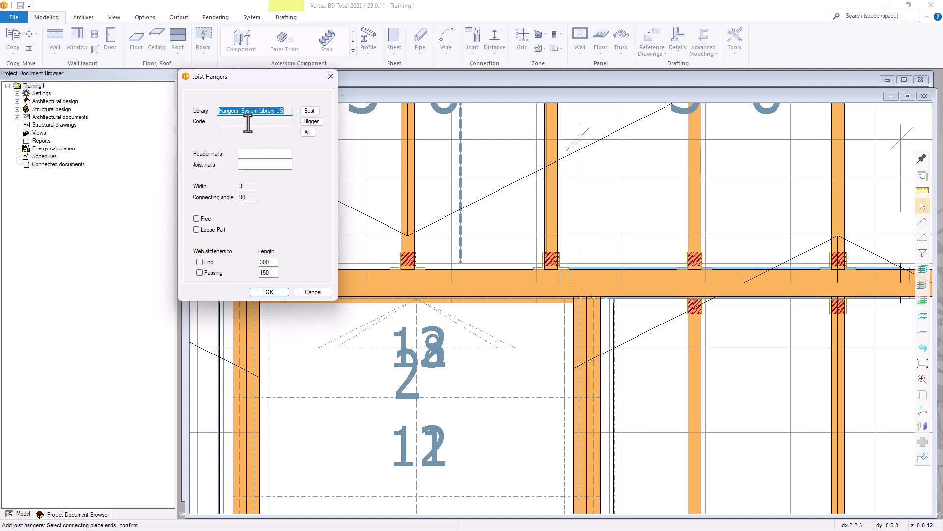
Add Simpson IUT412 hangers for 3.5 x 11.25-16 joists to the doubled stair trimmers, deleting old connecting parts
click(310, 122)
click(323, 162)
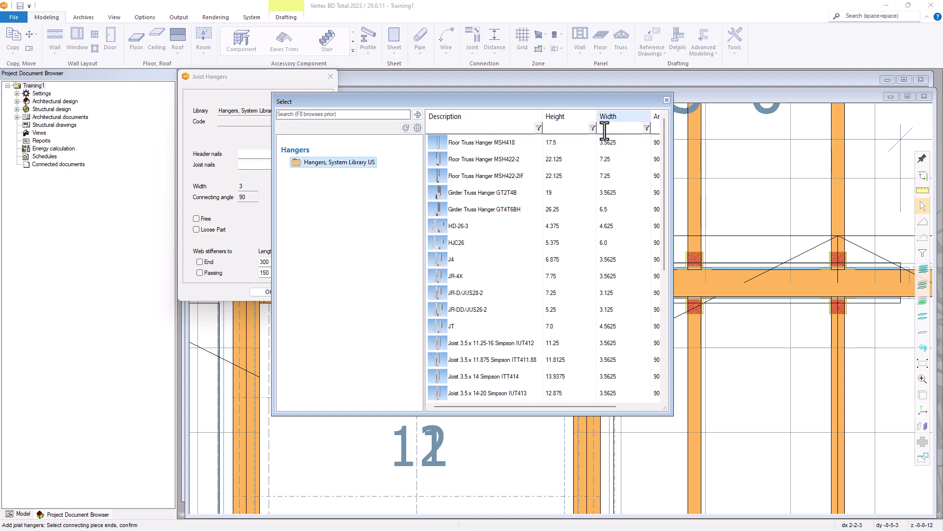
click(623, 129)
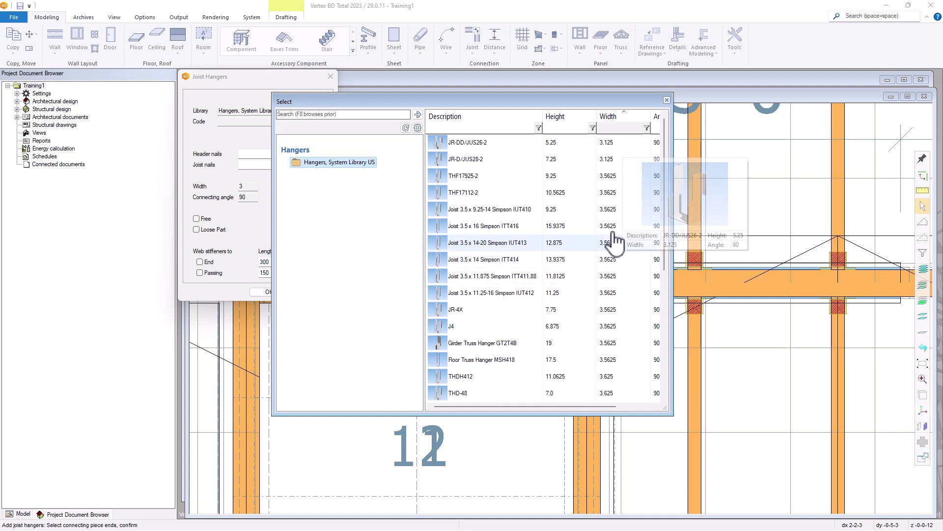
mouse_move(610, 216)
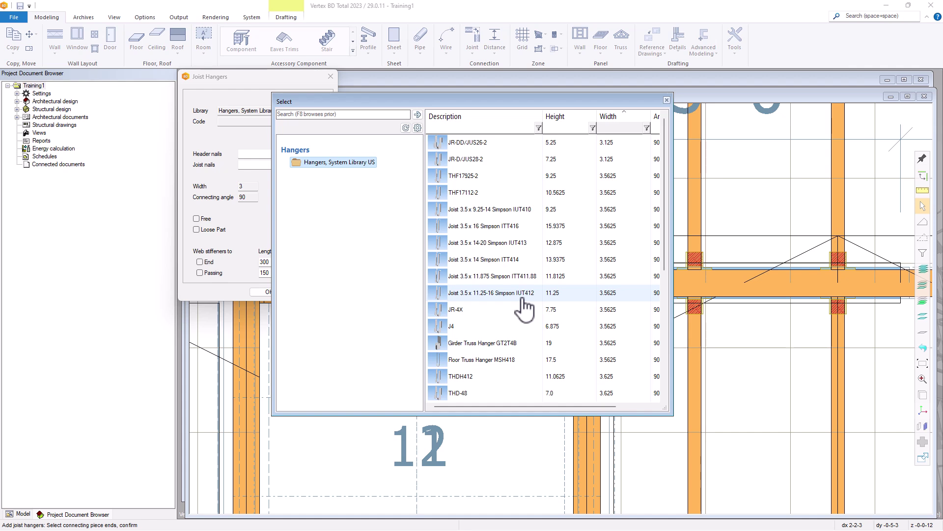
mouse_move(545, 300)
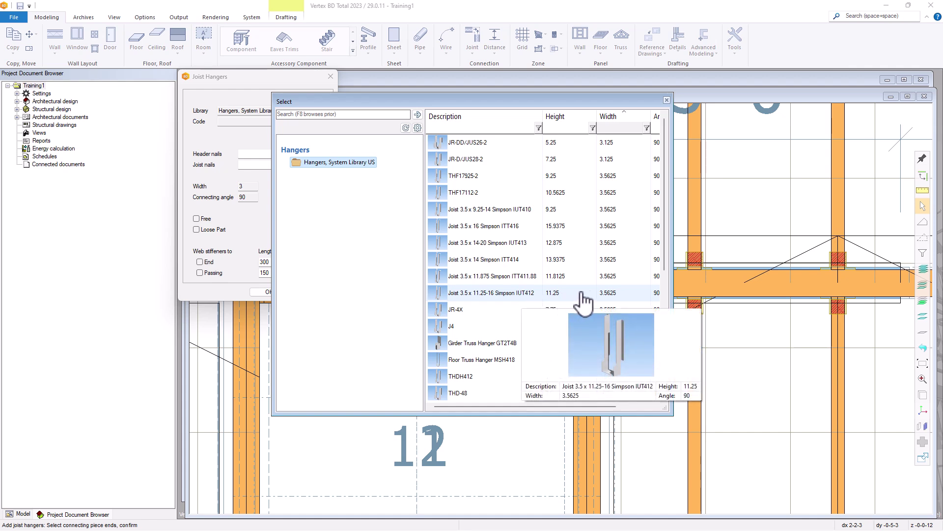
double_click(614, 294)
click(276, 289)
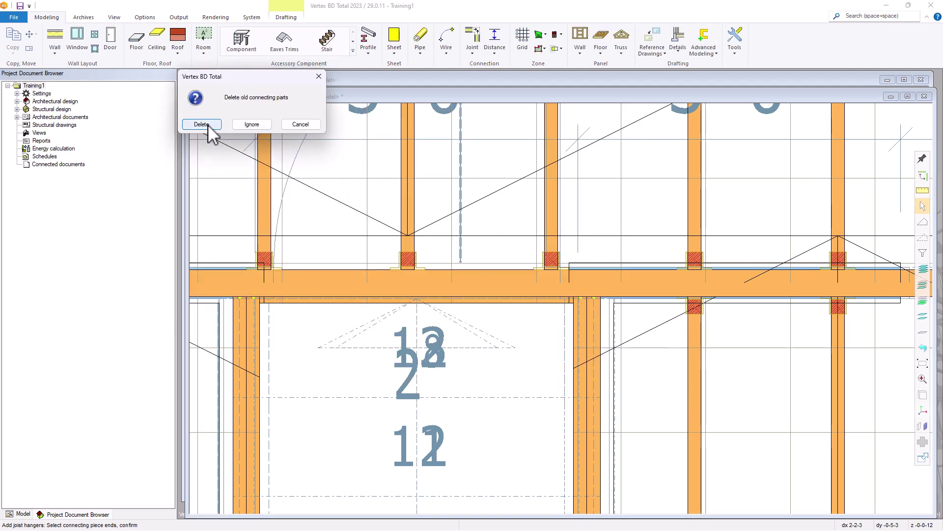
click(202, 124)
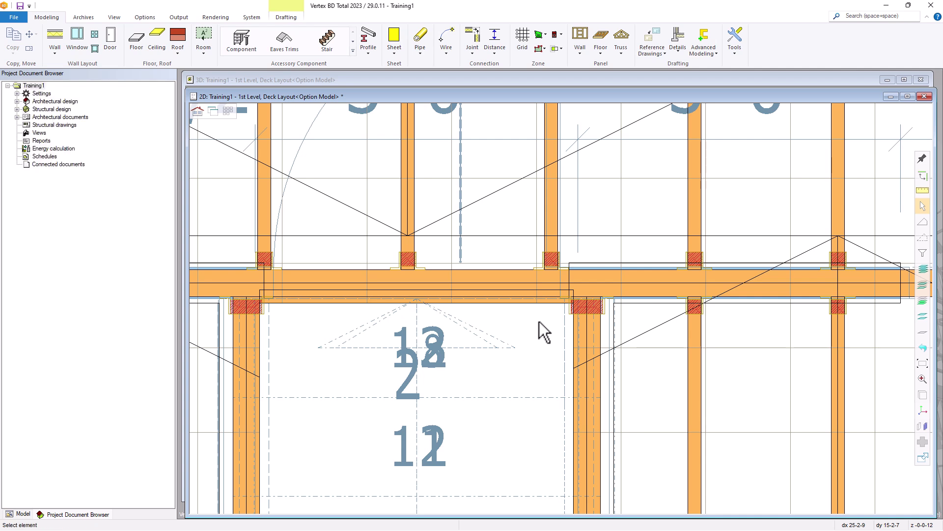
Delete the 2x12 header lying against the center beam between the doubled trimmers at the stair opening
middle_drag(539, 321, 547, 299)
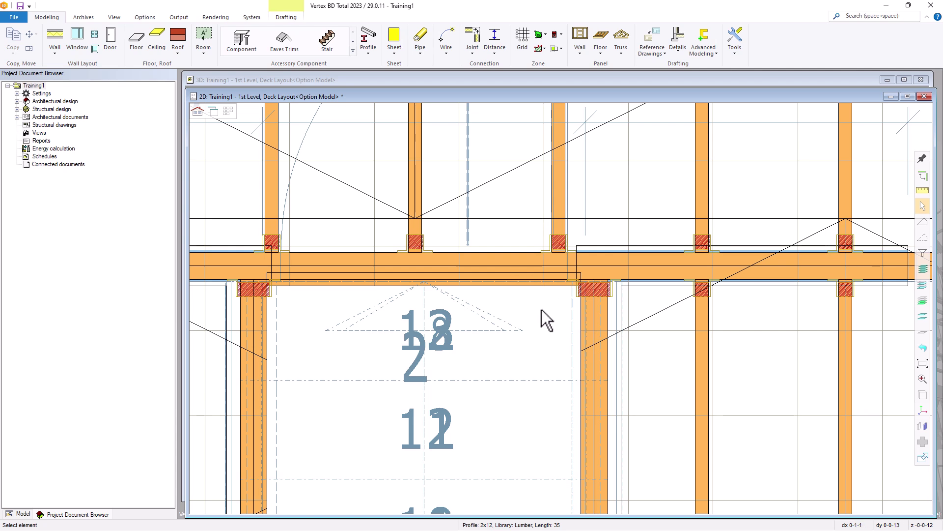
click(526, 274)
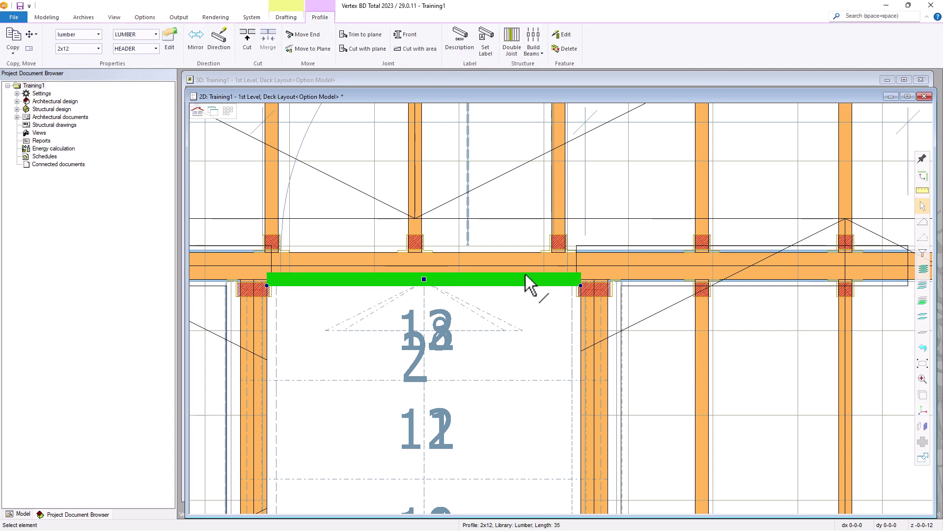
key(Escape)
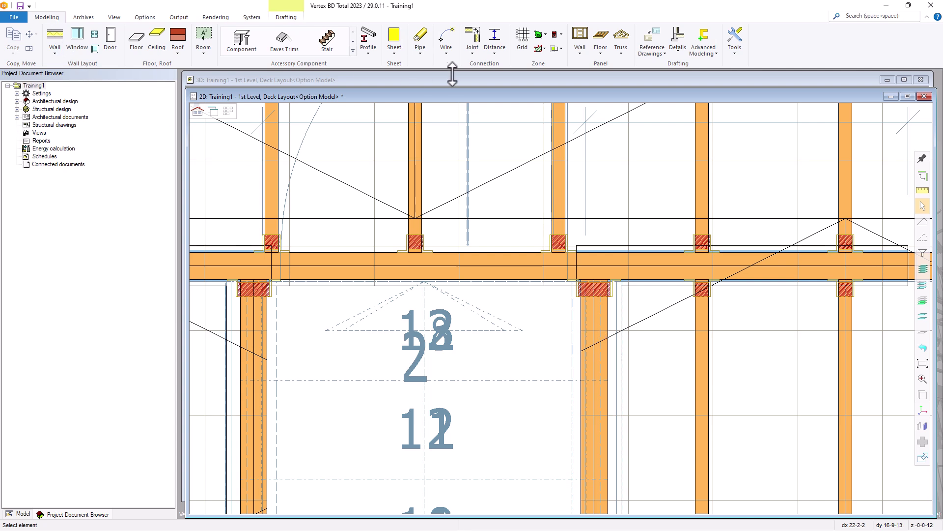
Start a Circular Hole from the Service Holes group of the profile connection details
click(473, 45)
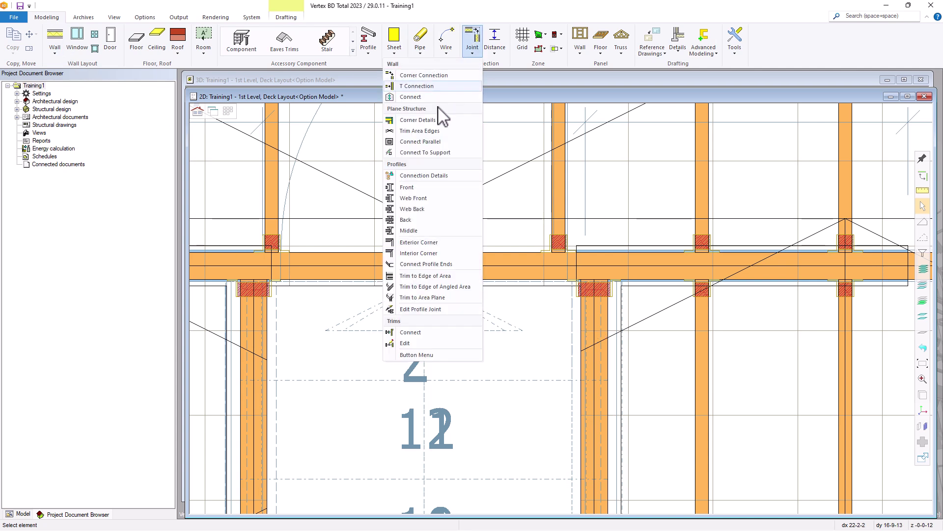
click(417, 177)
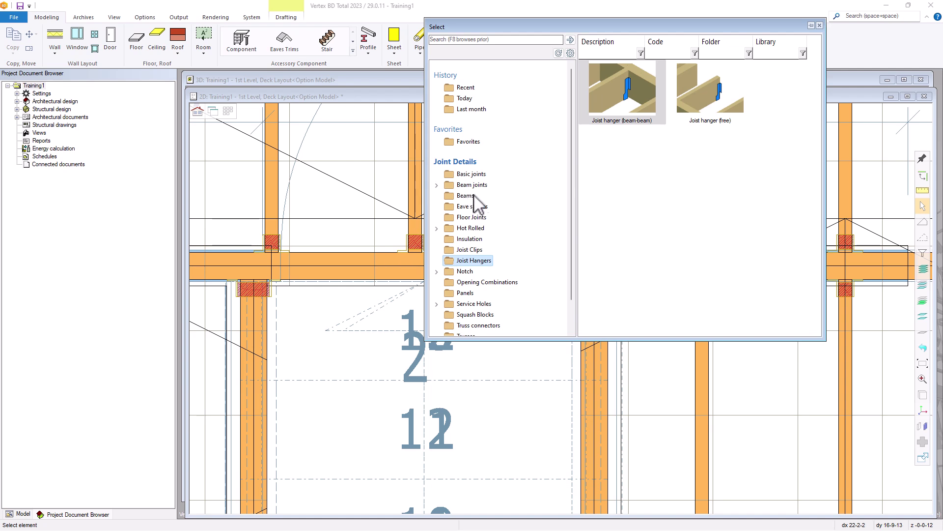
scroll(476, 236, down, 1)
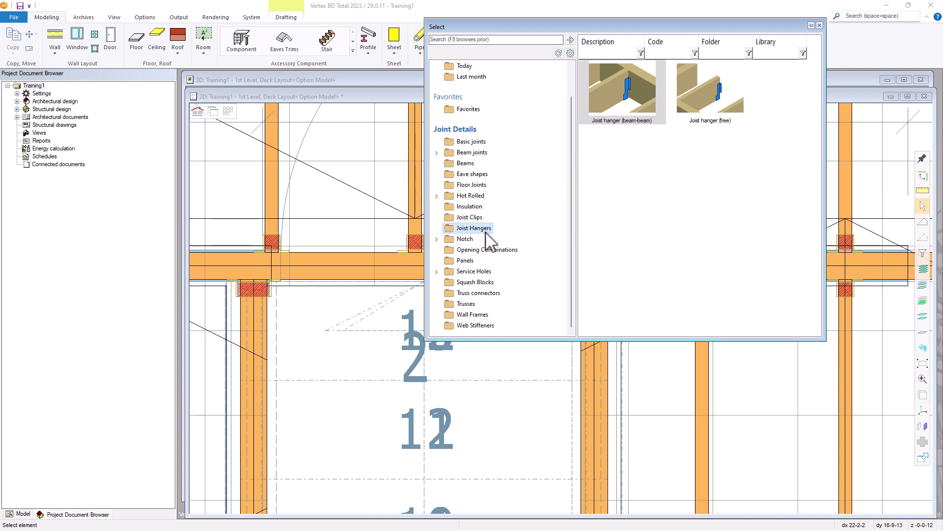
double_click(470, 272)
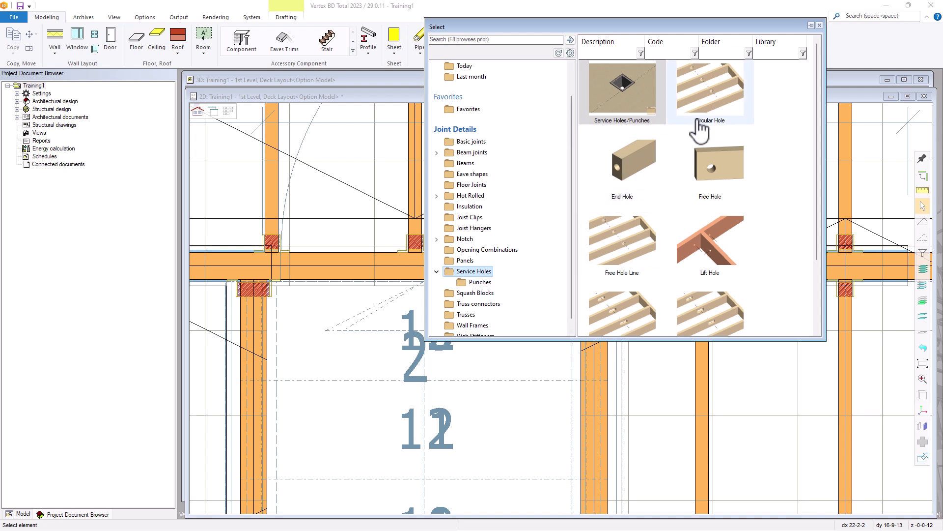
scroll(698, 182, down, 2)
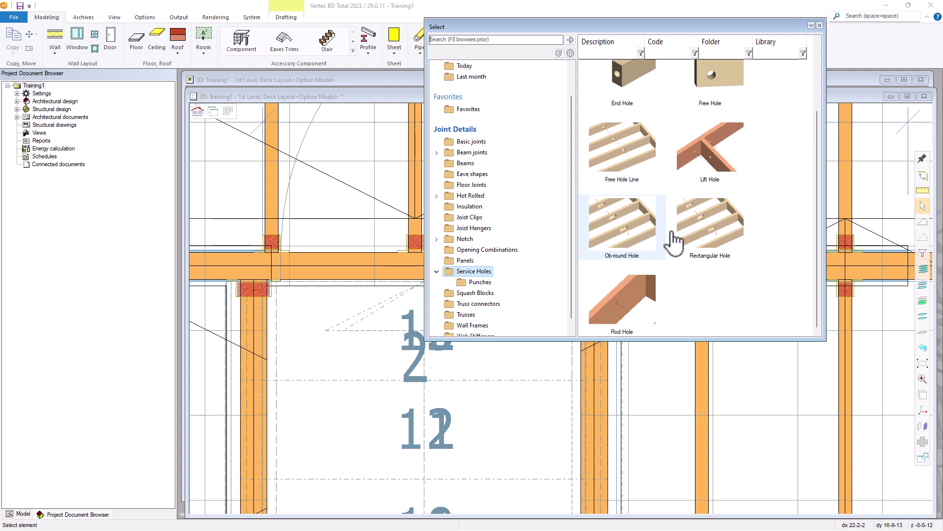
scroll(716, 241, up, 2)
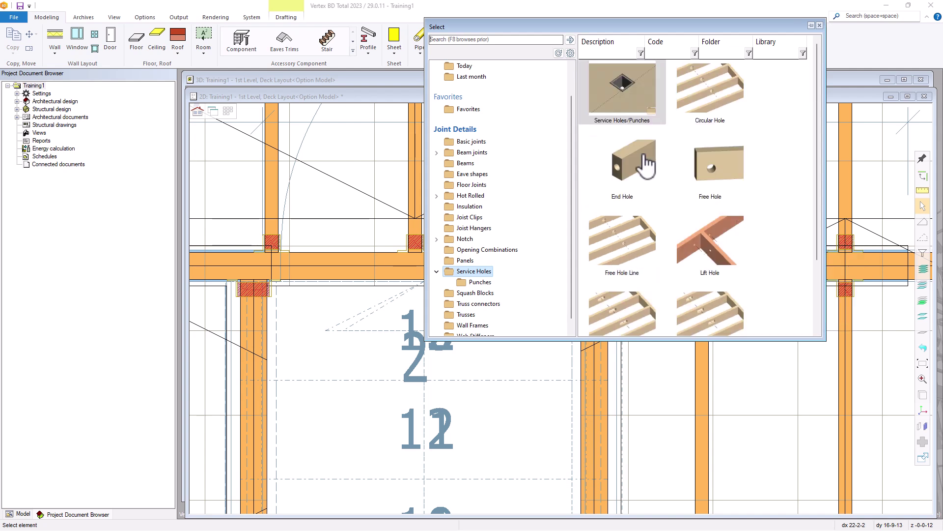
mouse_move(708, 118)
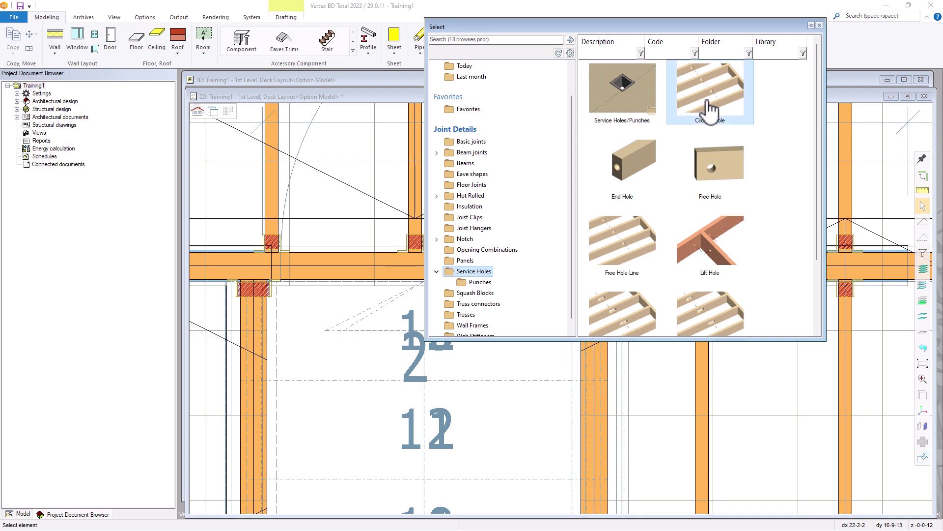
double_click(709, 109)
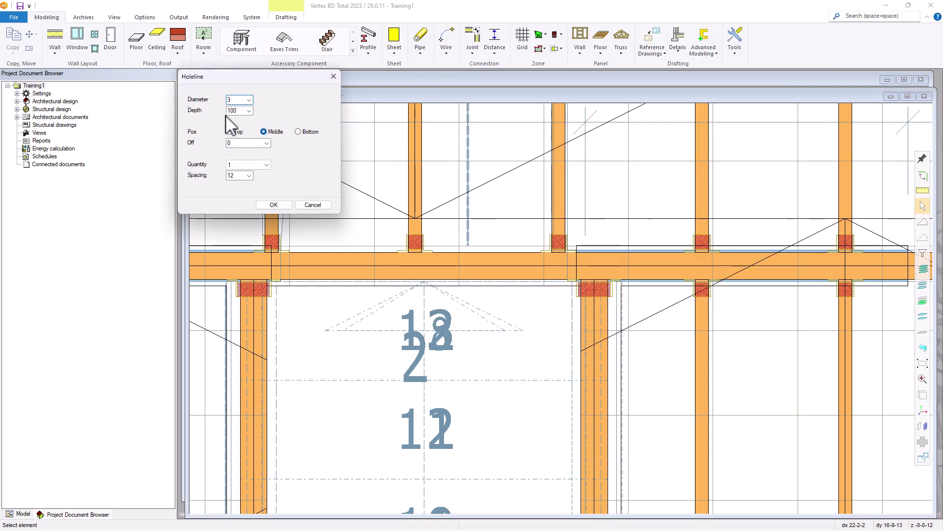
Configure the hole line with diameter 3, depth 2, middle position, quantity 3 and spacing 12
click(249, 100)
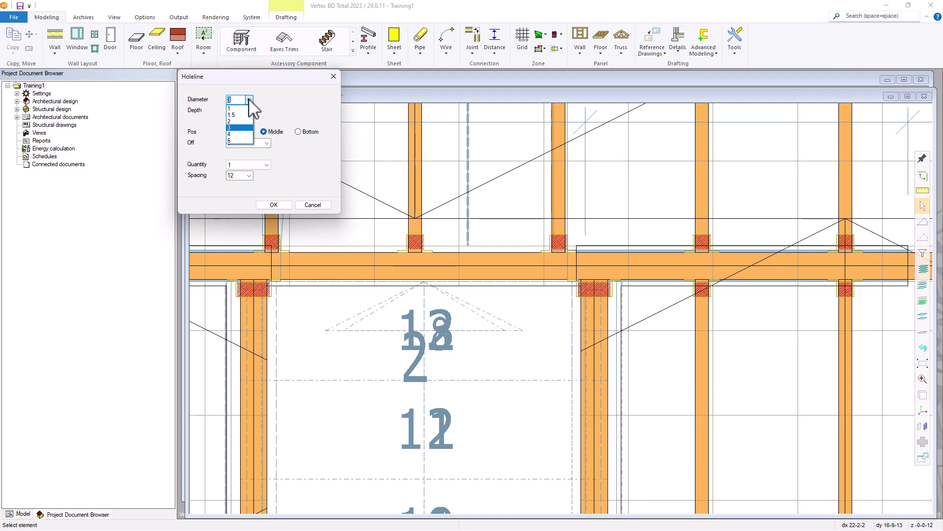
click(240, 128)
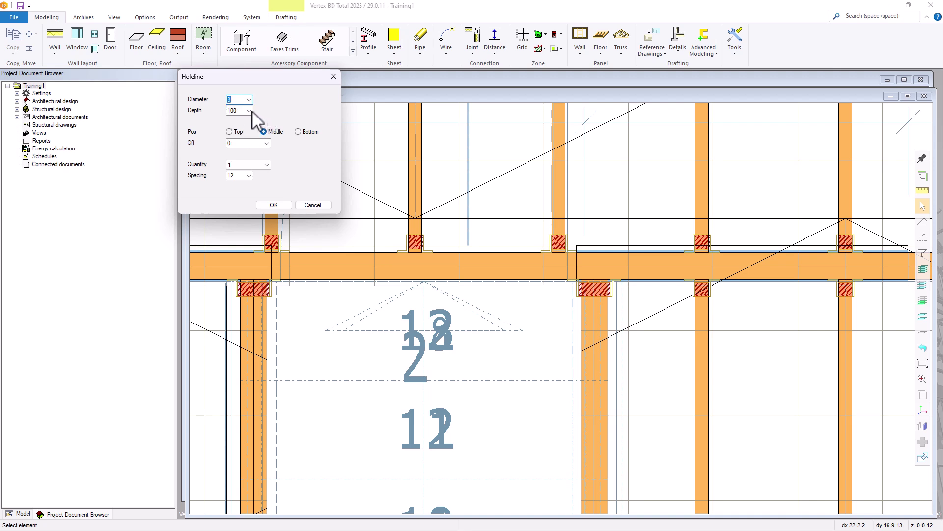
click(249, 110)
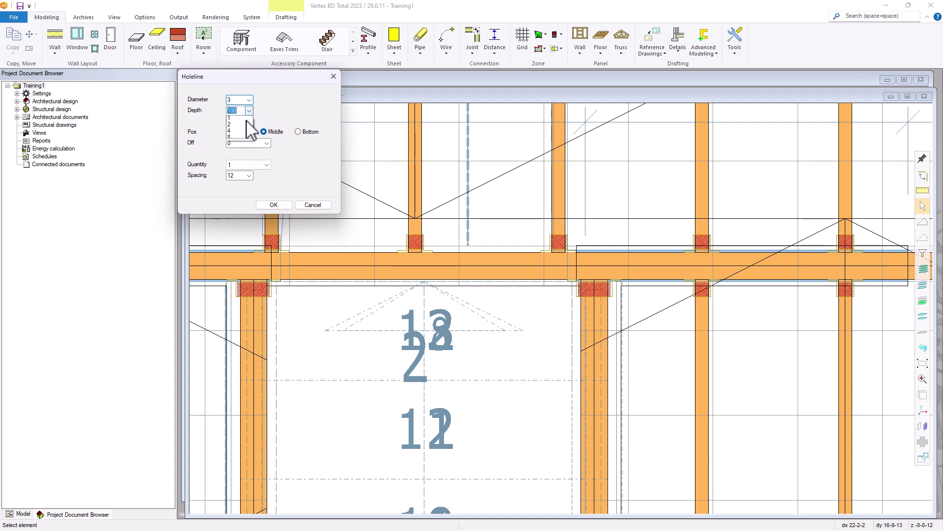
click(244, 124)
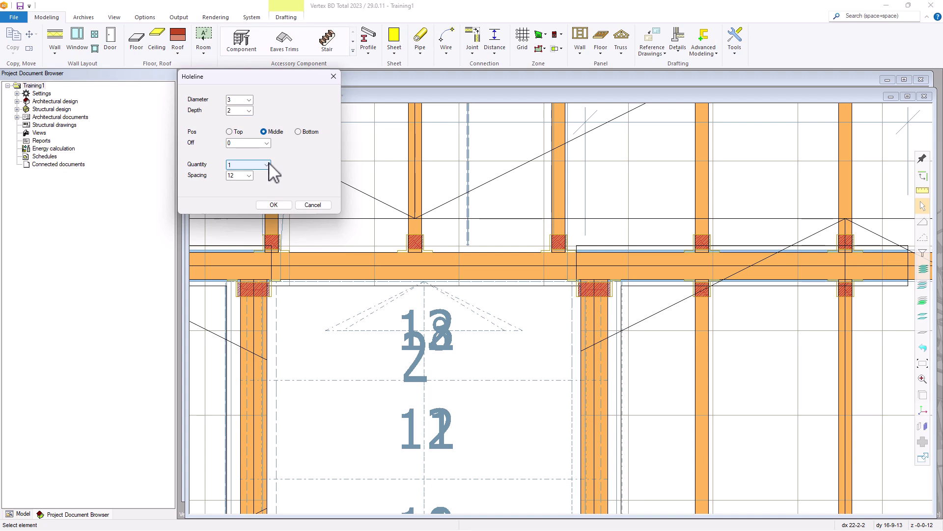
click(267, 165)
click(240, 173)
double_click(239, 176)
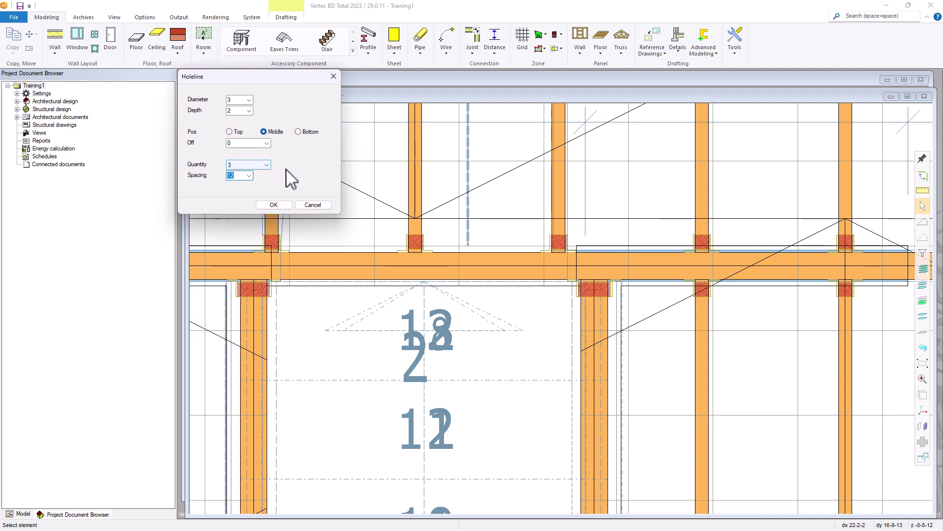
click(274, 205)
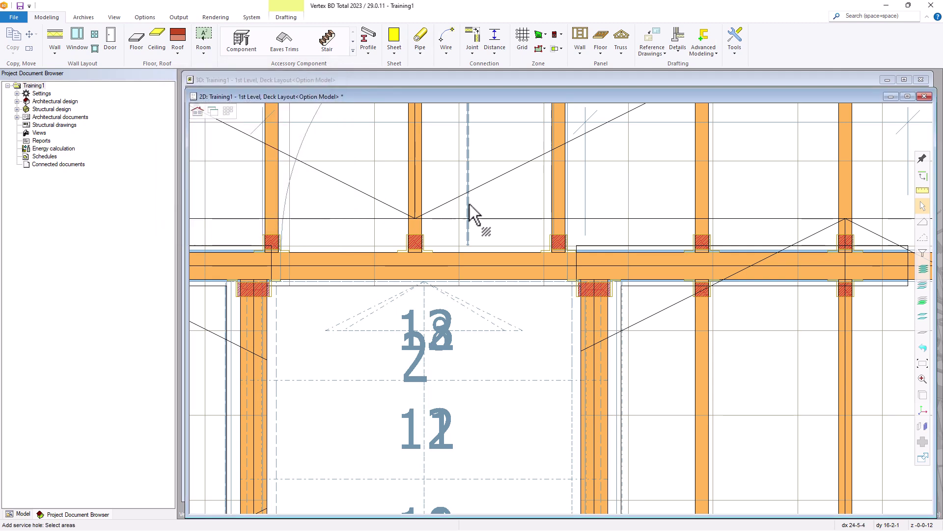
Select the deck areas and run the hole line across the family room extension's parallel joists, near their midspan
scroll(568, 318, down, 3)
scroll(563, 308, down, 5)
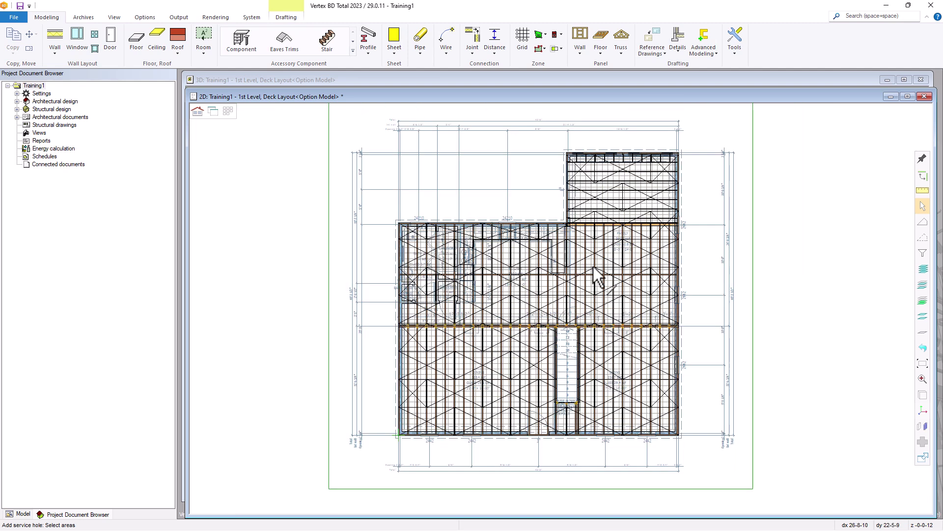
scroll(626, 193, up, 3)
scroll(560, 310, up, 2)
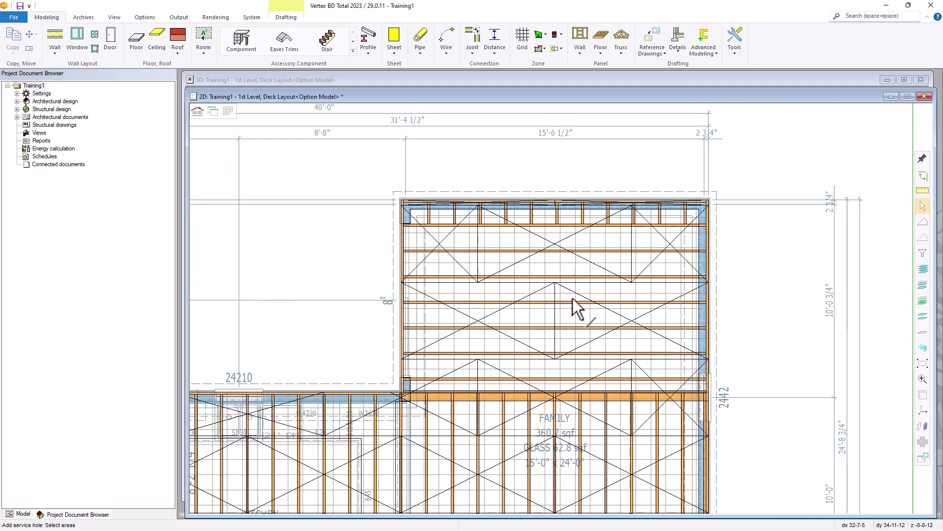
click(479, 327)
click(364, 417)
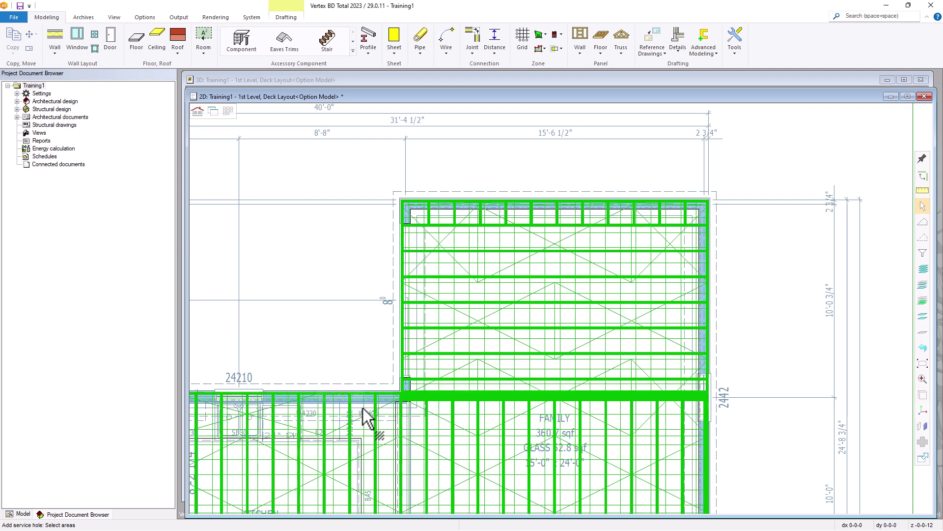
right_click(555, 273)
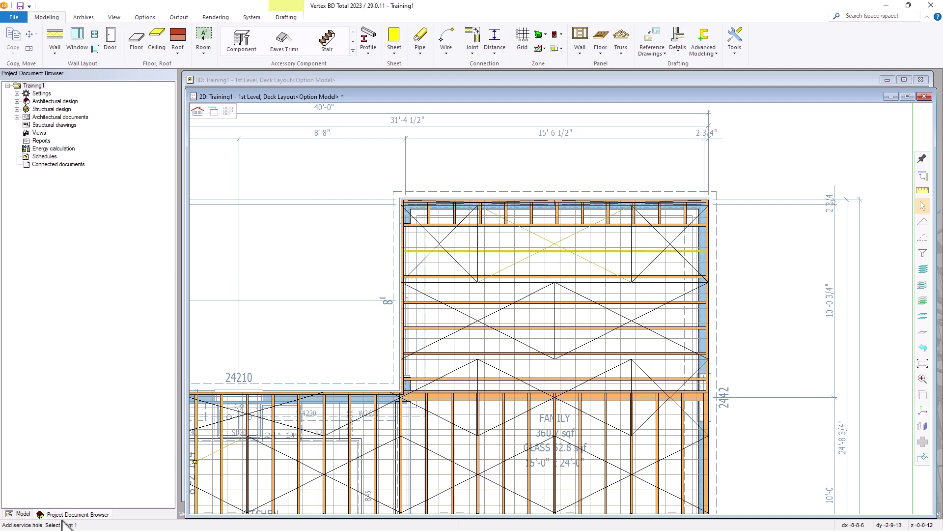
click(552, 241)
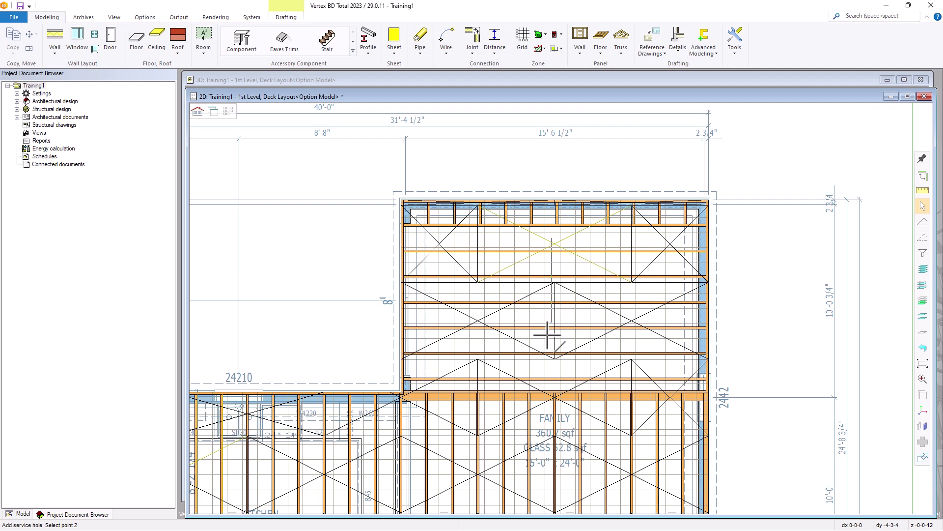
click(550, 386)
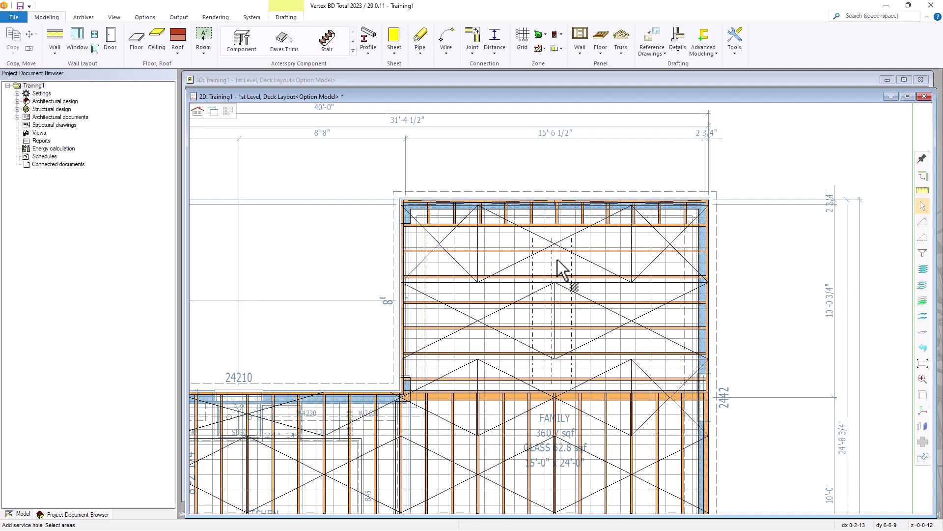
Isolate the deck framing in the 3D view and remove all OSB floor sheets to examine the extension joists' service holes
key(ctrl+Tab)
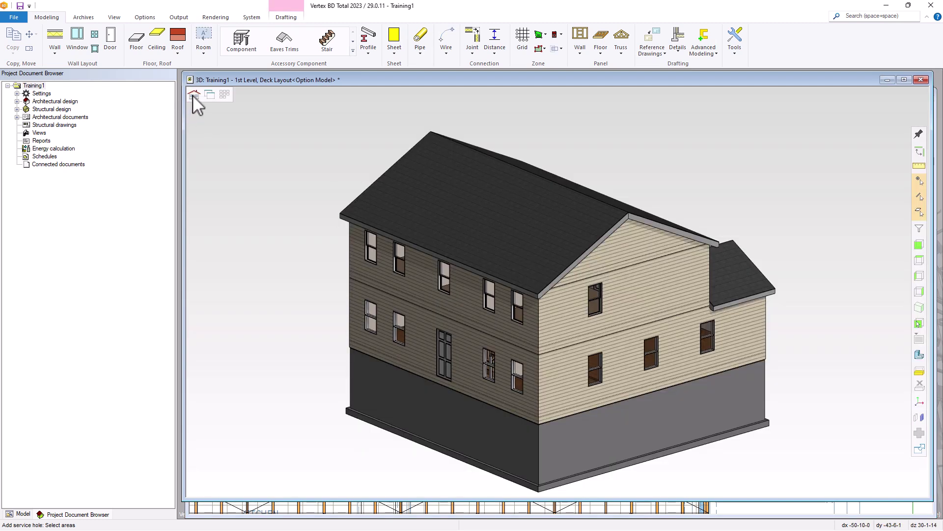
click(194, 94)
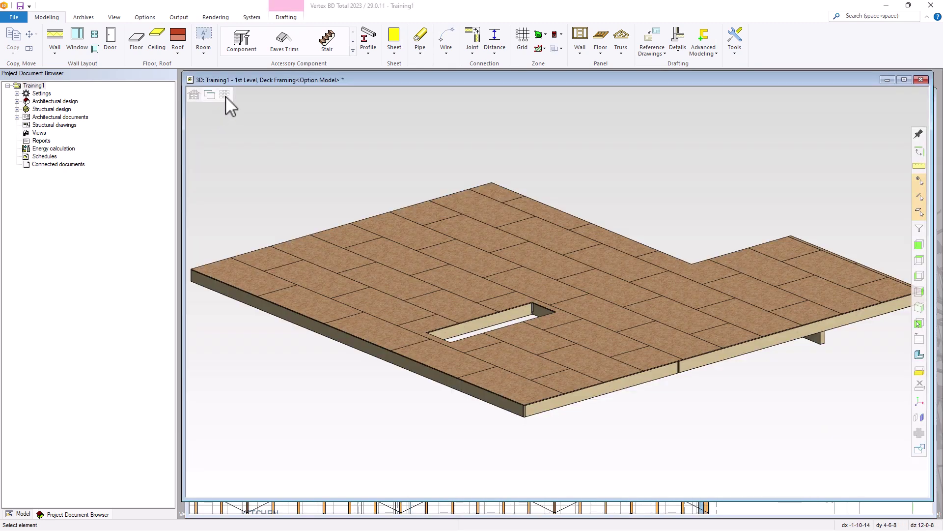
click(673, 324)
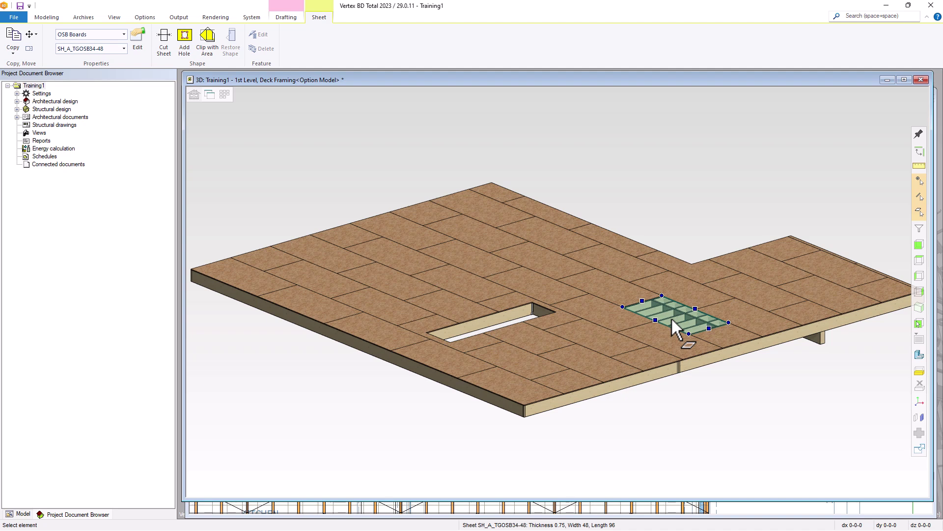
key(ctrl+a)
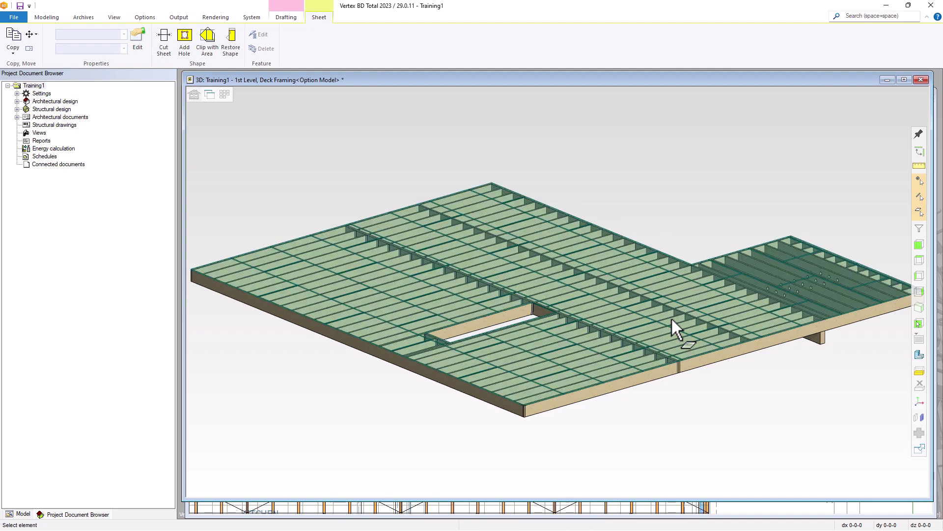
key(Delete)
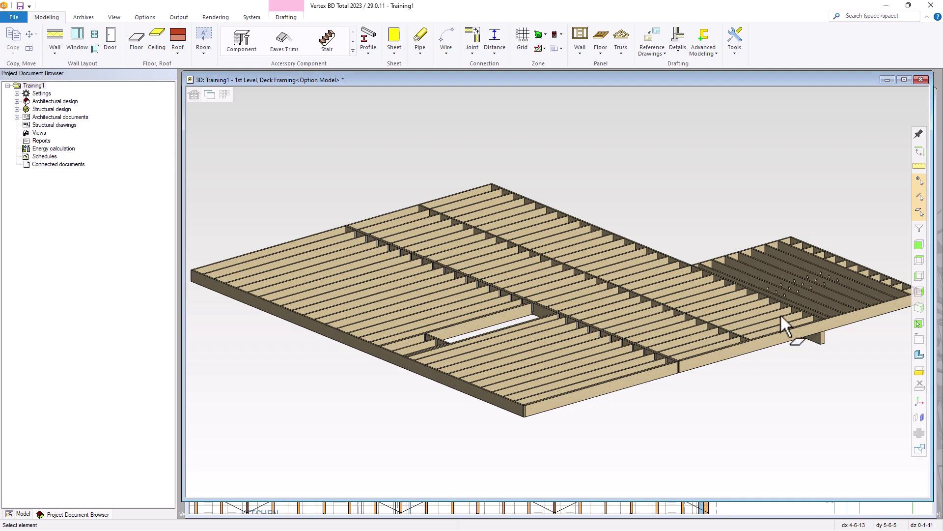
scroll(807, 290, up, 2)
middle_drag(808, 292, 555, 295)
scroll(560, 287, up, 5)
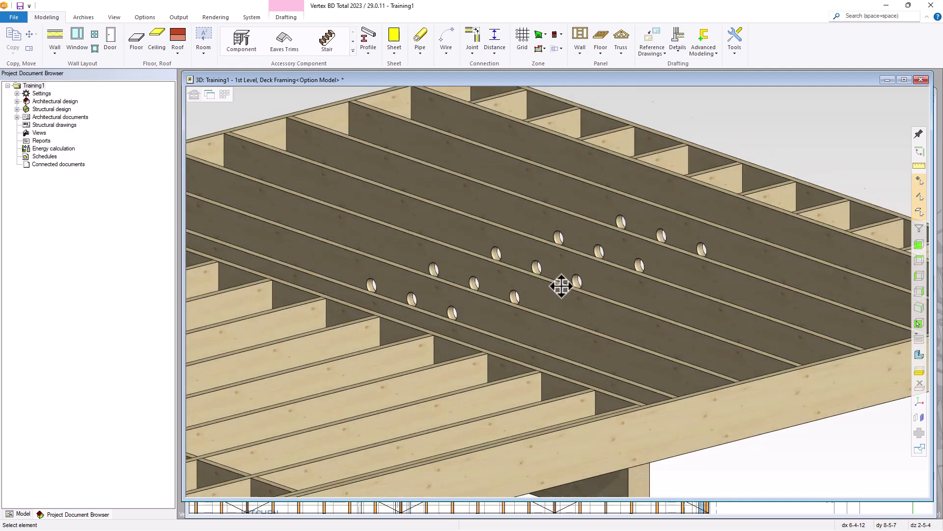
Examine the extension joists' service holes and the joist hangers along the main beam and around the stair opening in 3D
scroll(568, 294, down, 3)
scroll(574, 296, up, 3)
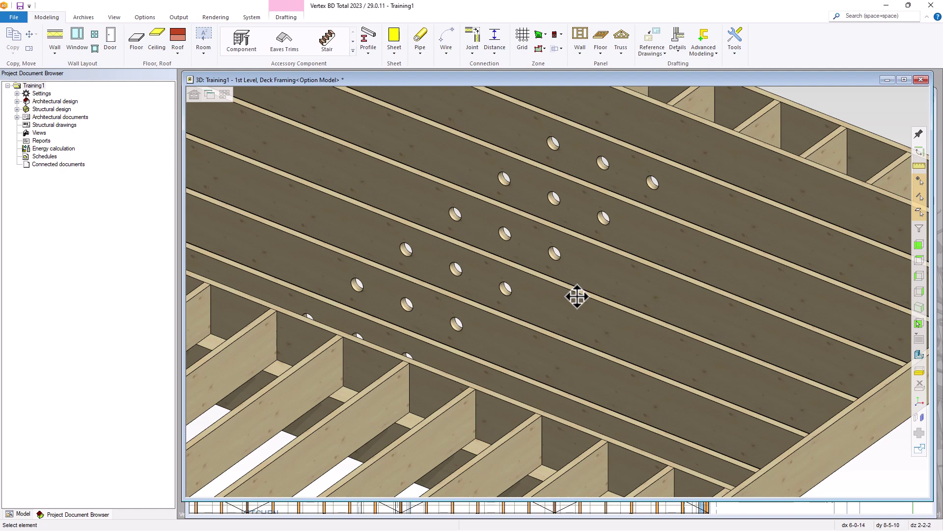
scroll(577, 295, down, 6)
scroll(553, 290, down, 2)
scroll(532, 294, up, 3)
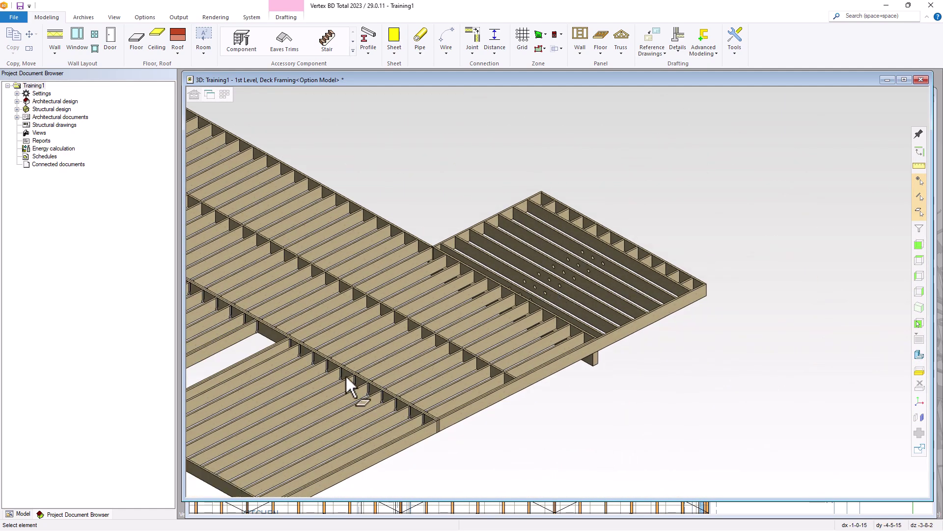
scroll(556, 288, up, 6)
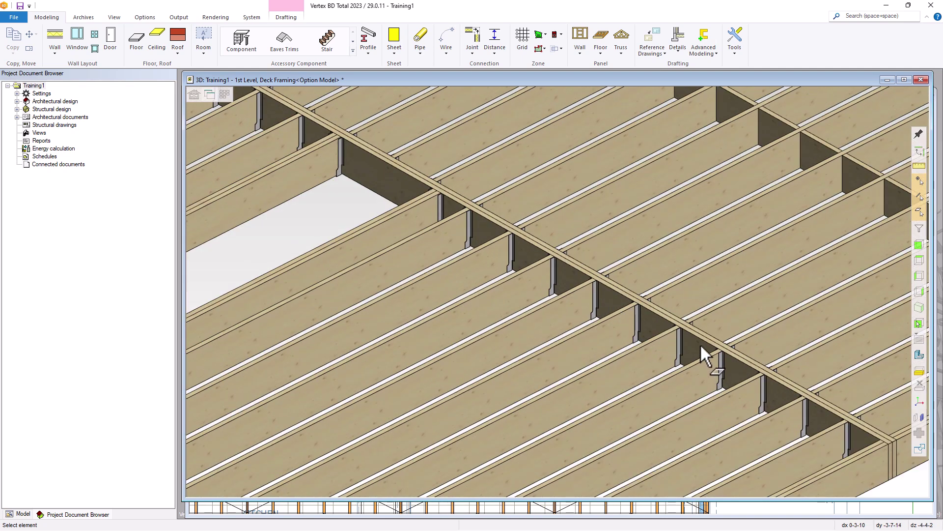
scroll(700, 344, down, 4)
scroll(543, 291, down, 1)
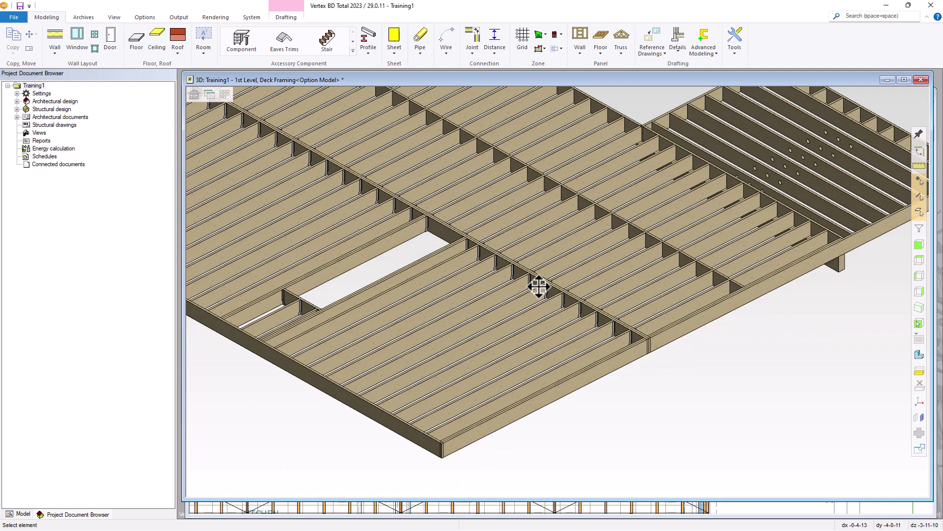
middle_drag(371, 283, 558, 289)
scroll(557, 290, up, 4)
scroll(560, 293, down, 5)
scroll(644, 169, up, 3)
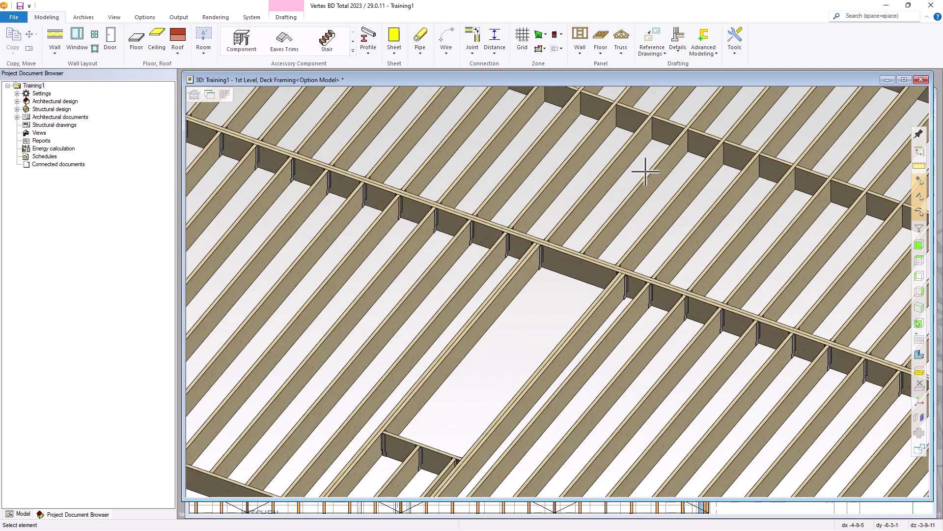
scroll(568, 296, up, 2)
scroll(574, 299, down, 5)
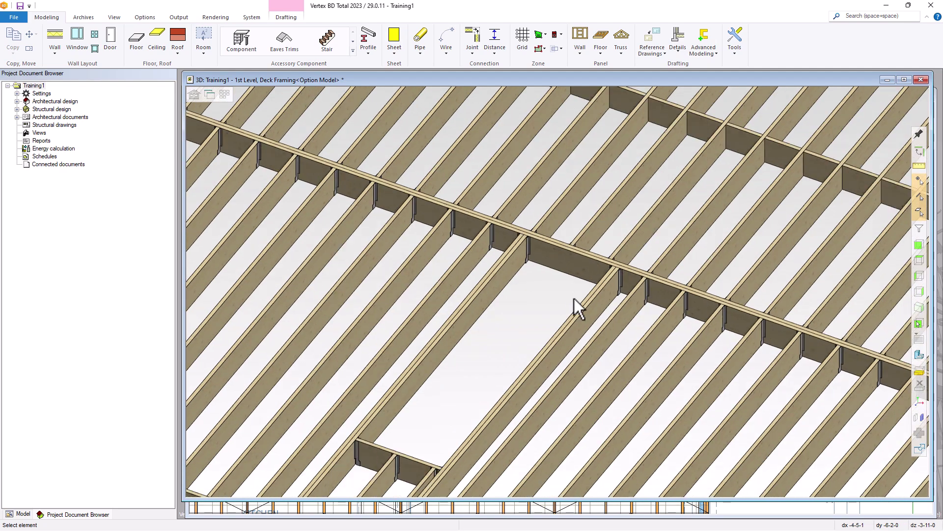
scroll(575, 299, down, 2)
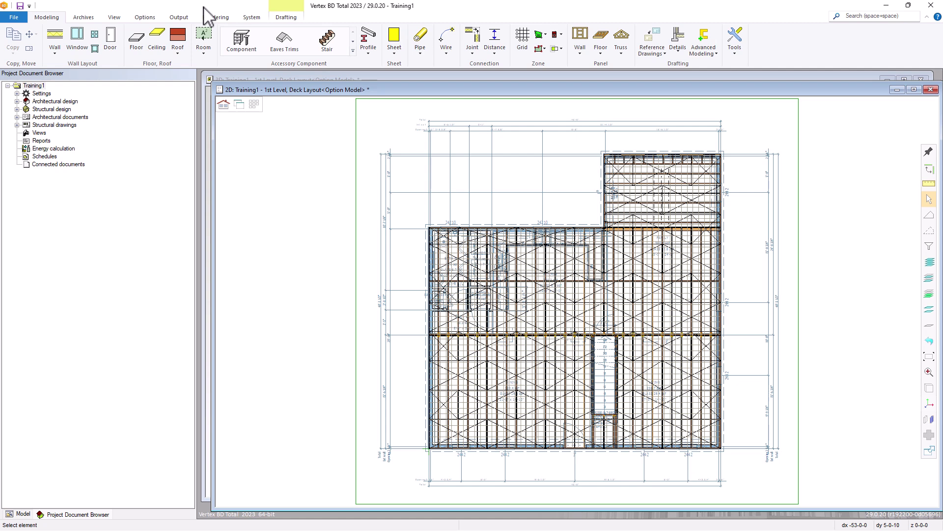
Select the first-level deck and start adding a single profile defined by start and end points
click(452, 253)
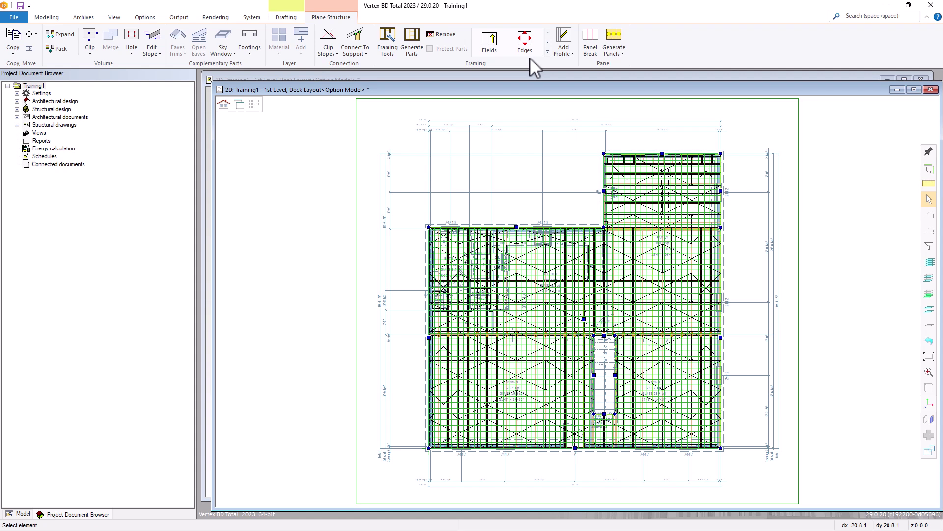
click(565, 53)
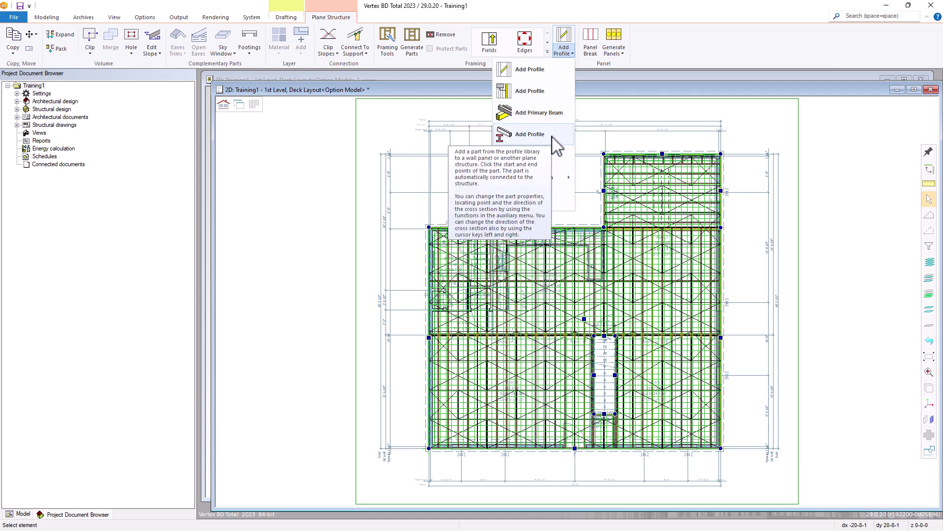
click(529, 71)
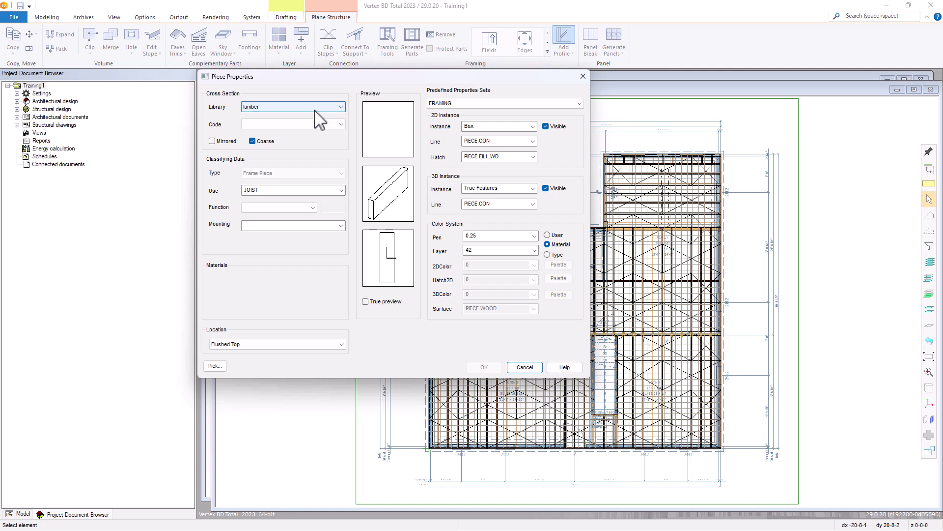
Define the piece as 2x12 DF2 from the lumber-df2 library, with function Joist and location Flushed Top
click(316, 106)
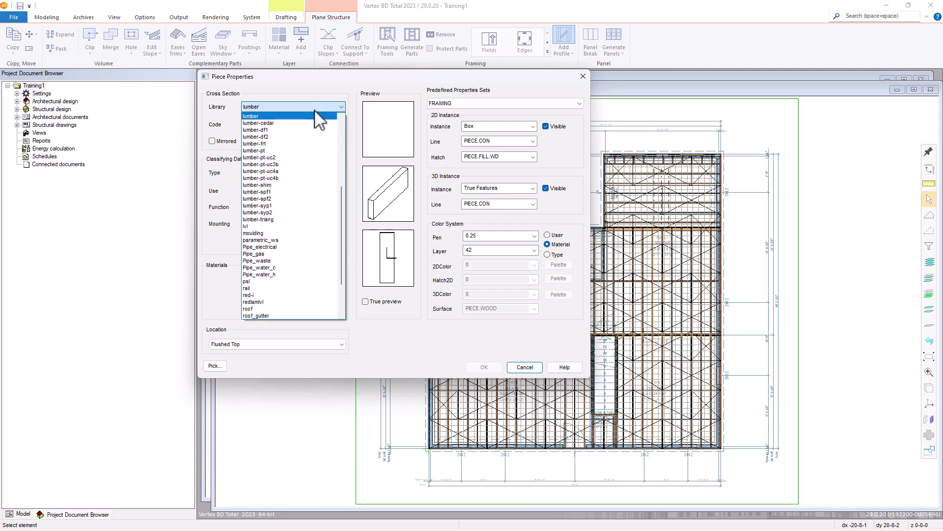
click(286, 138)
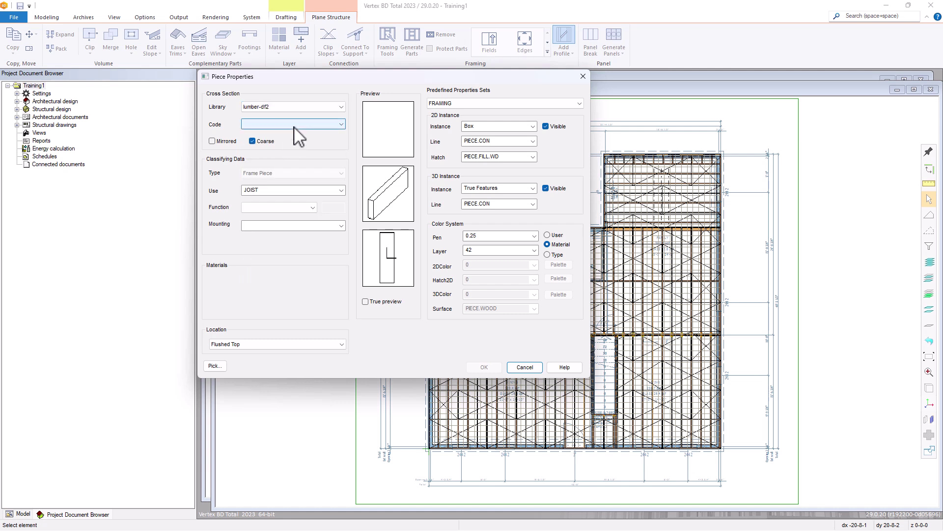
click(298, 124)
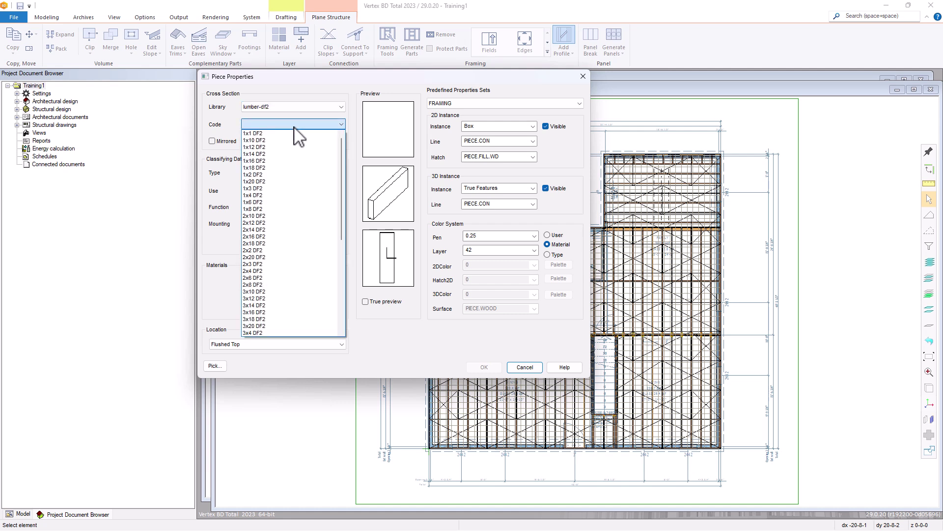
click(267, 223)
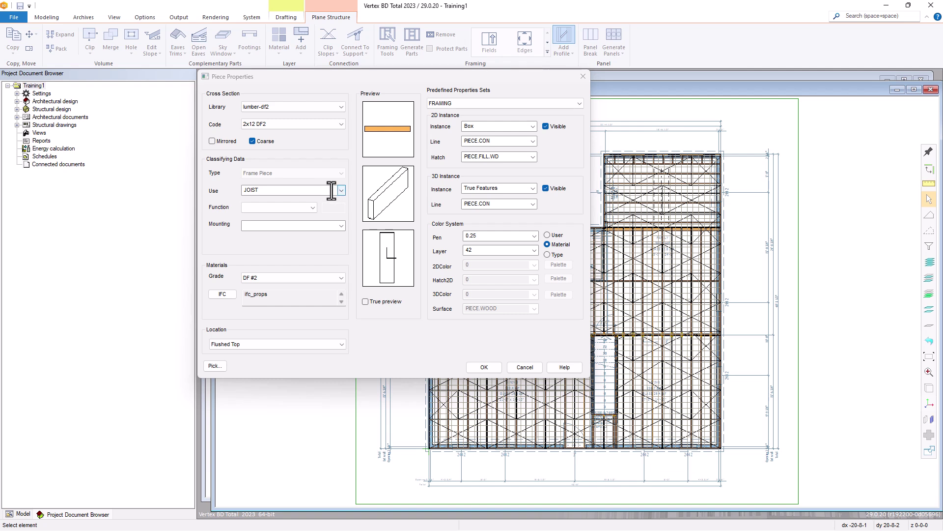
click(312, 208)
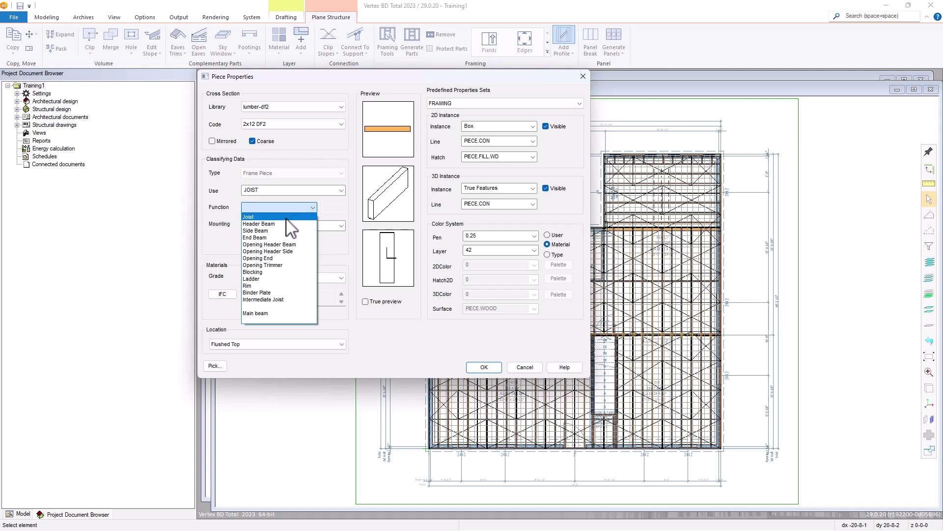
click(286, 218)
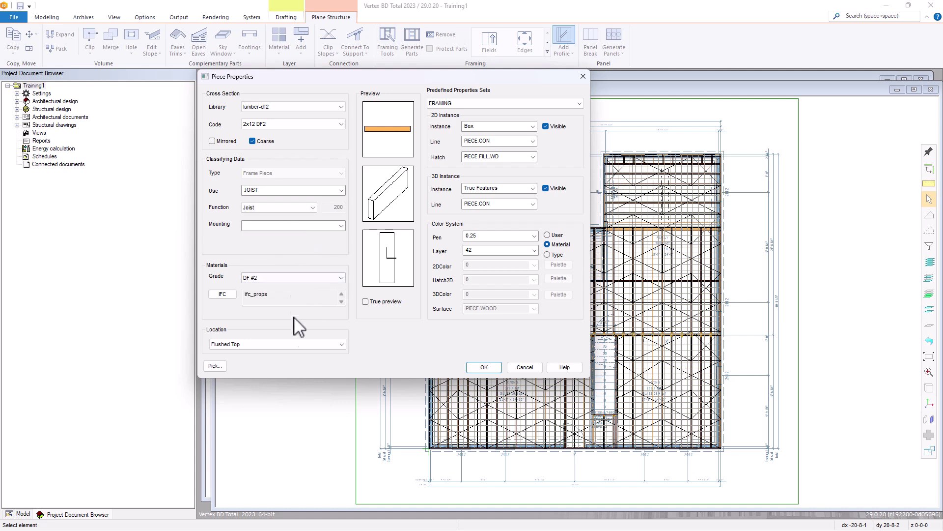
click(289, 345)
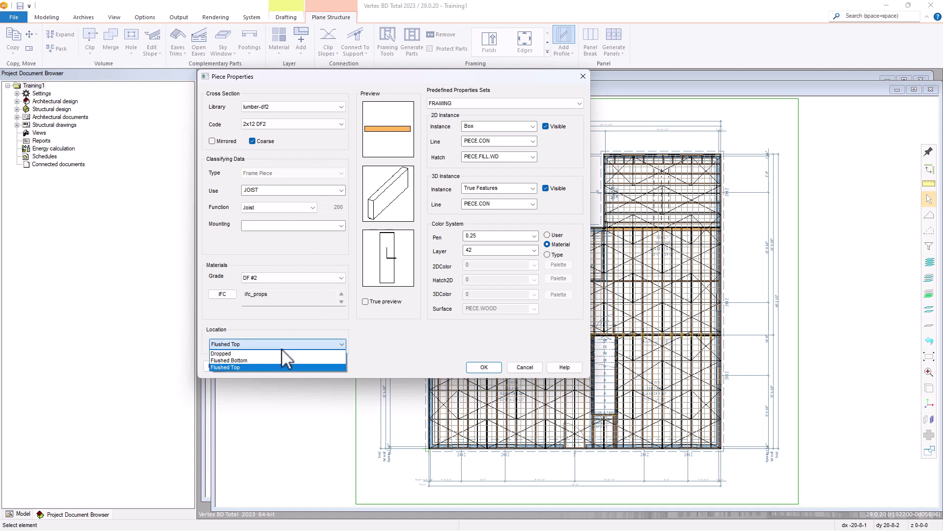
click(262, 367)
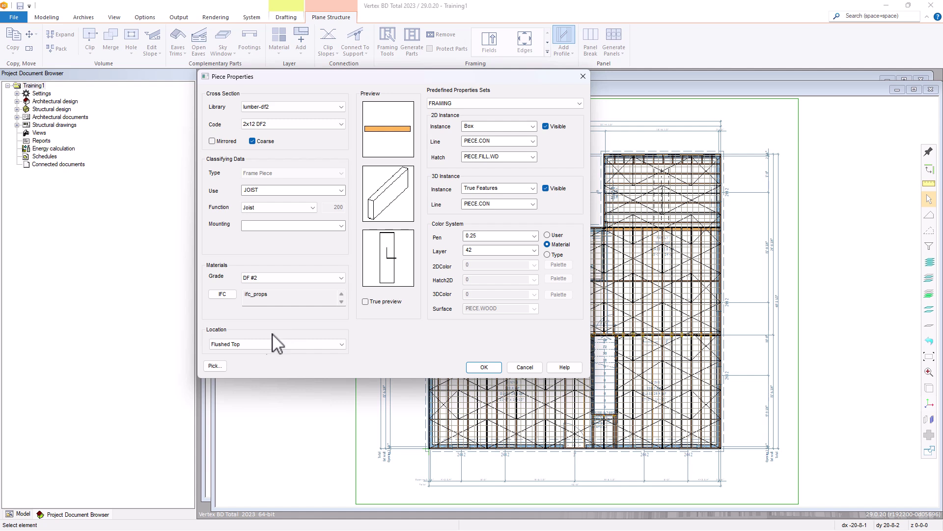
Copy the piece properties from an existing 2x12 deck joist and accept them for the new profile
click(214, 367)
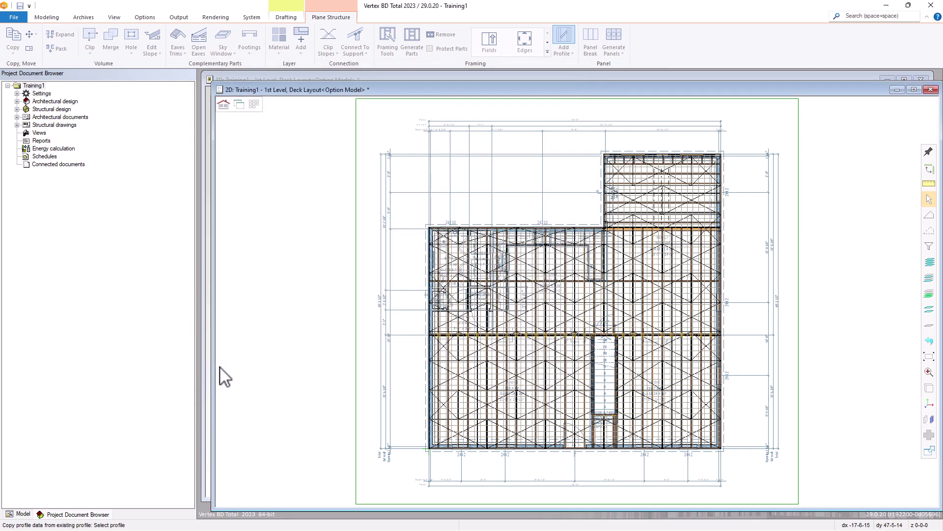
click(567, 317)
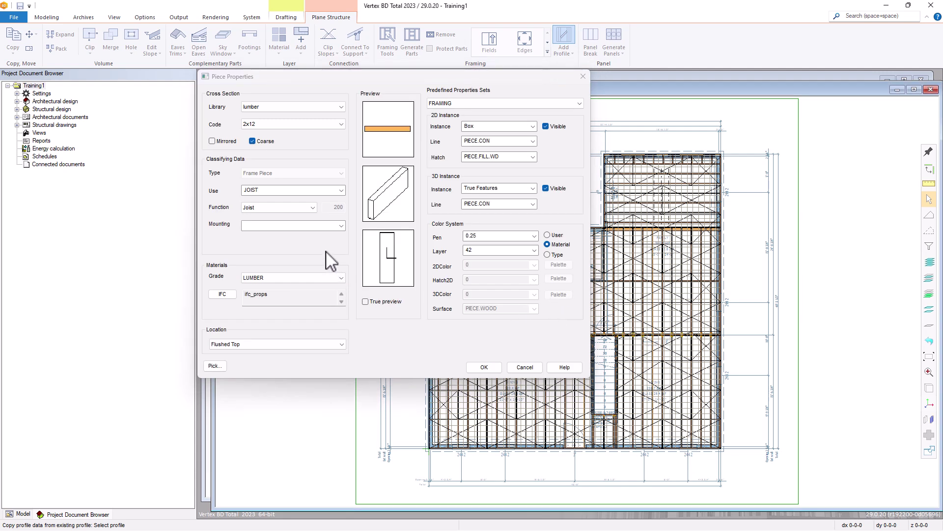
click(484, 368)
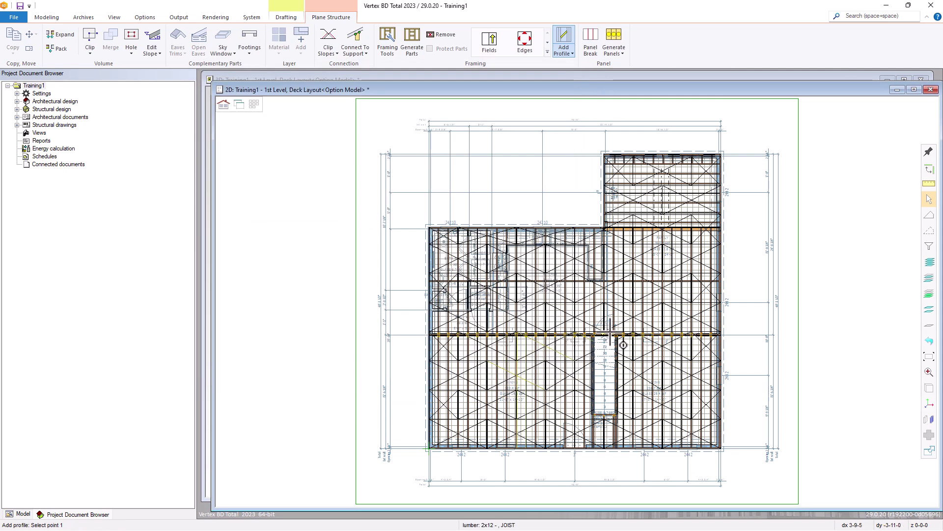
Add the joist between two existing family room joists, running from the main beam near the lally column to the beam at the extension
scroll(659, 324, up, 5)
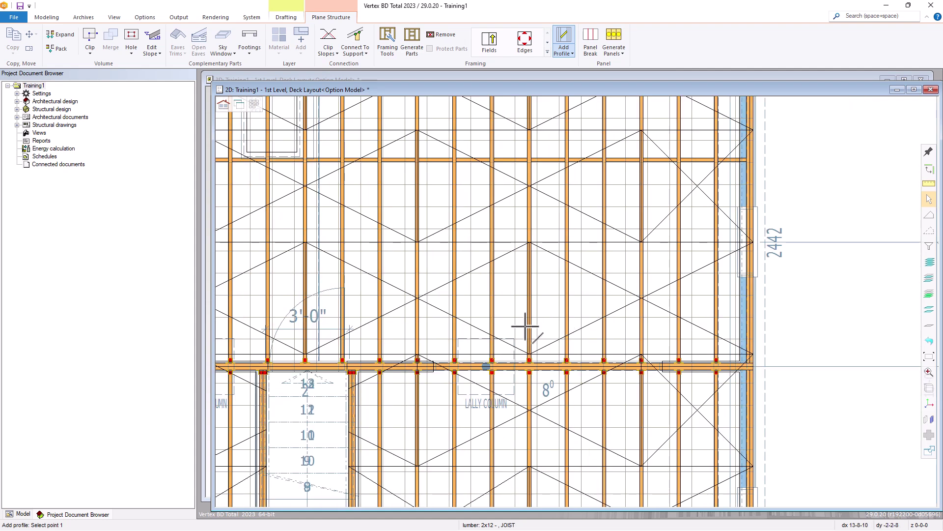
click(473, 364)
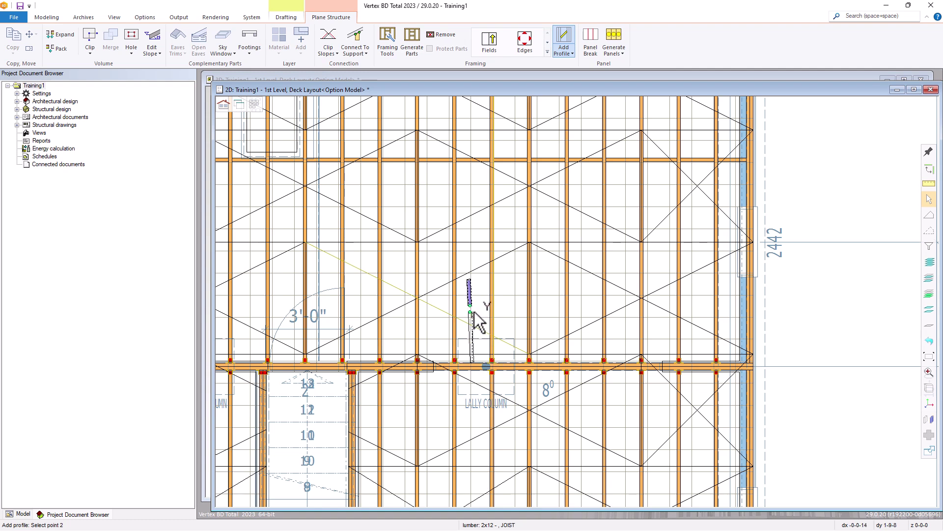
scroll(535, 314, down, 3)
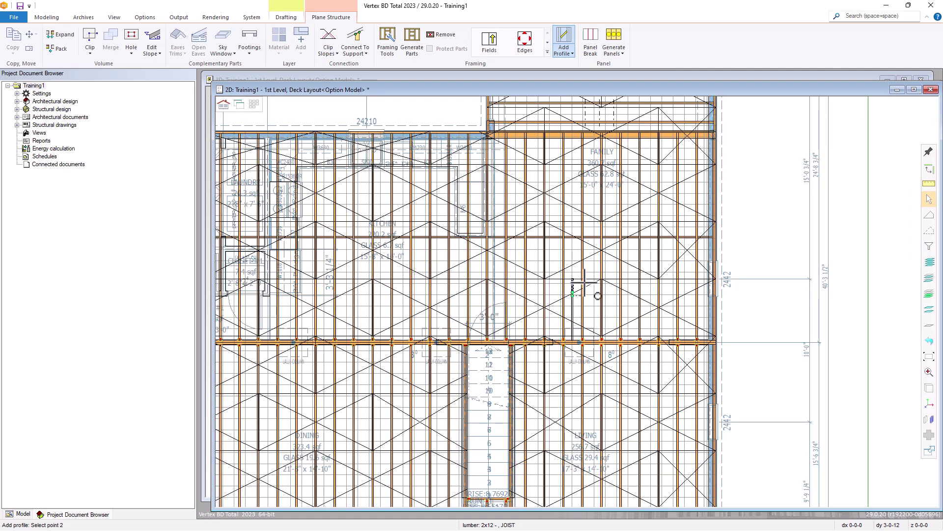
scroll(580, 145, up, 3)
scroll(579, 310, up, 2)
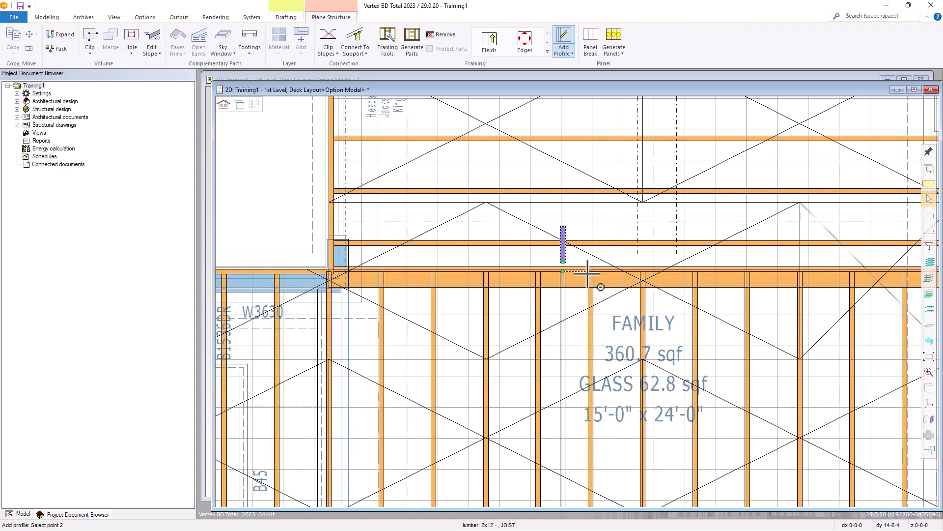
click(564, 337)
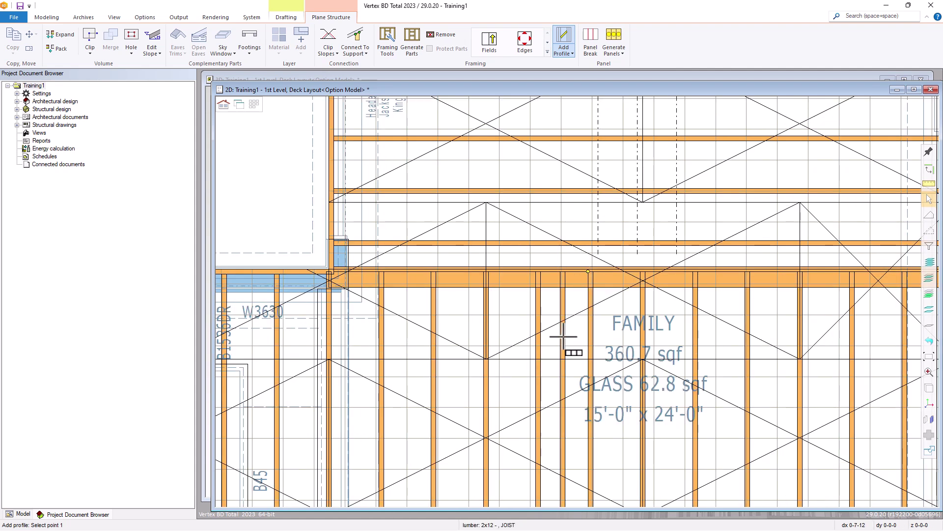
scroll(538, 240, down, 2)
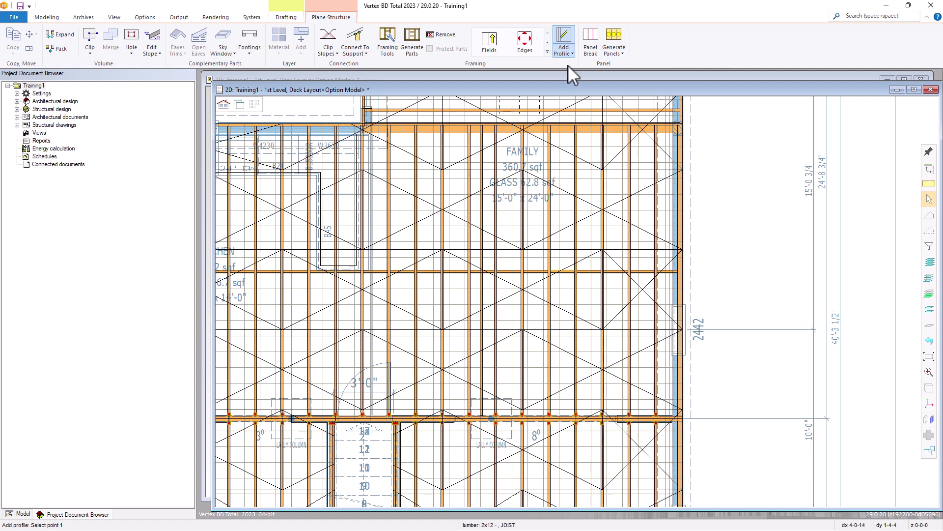
Start a detail-based added profile between the family room joists near the main beam, with its pieceline length set to Field
click(568, 52)
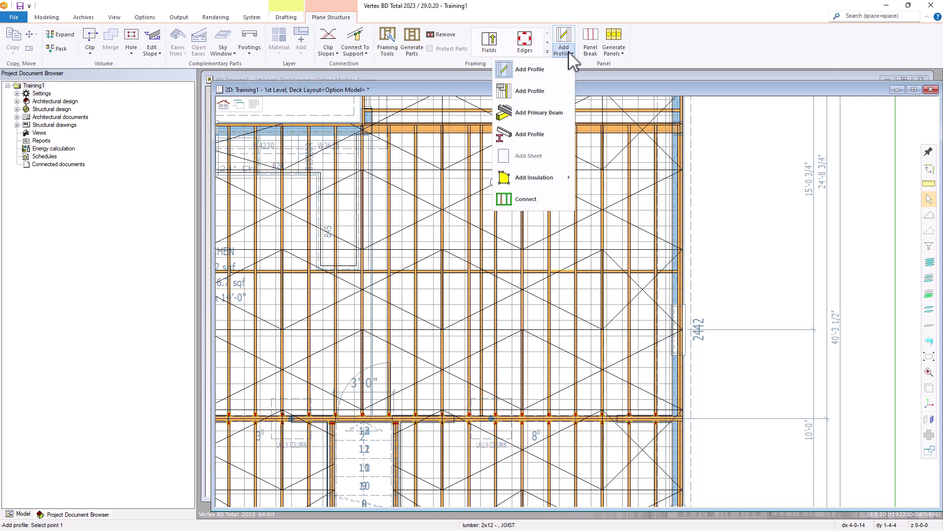
click(533, 93)
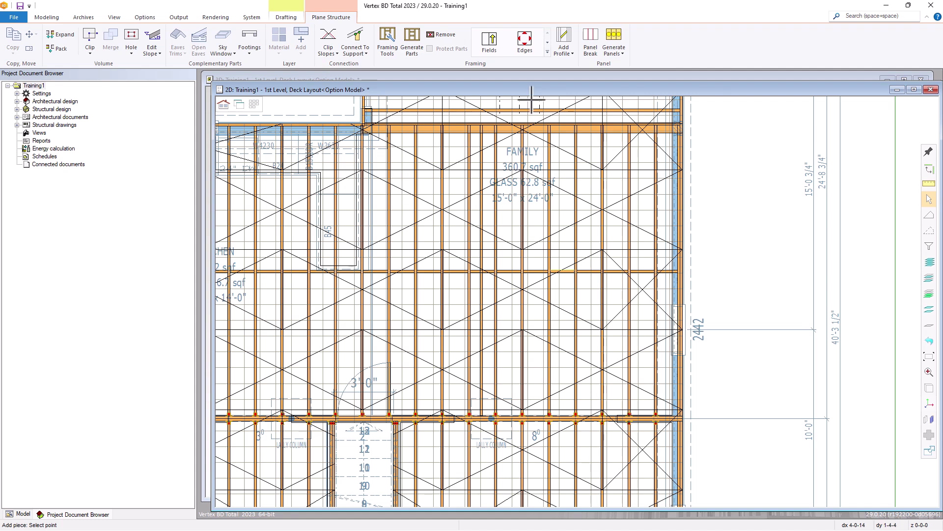
click(536, 393)
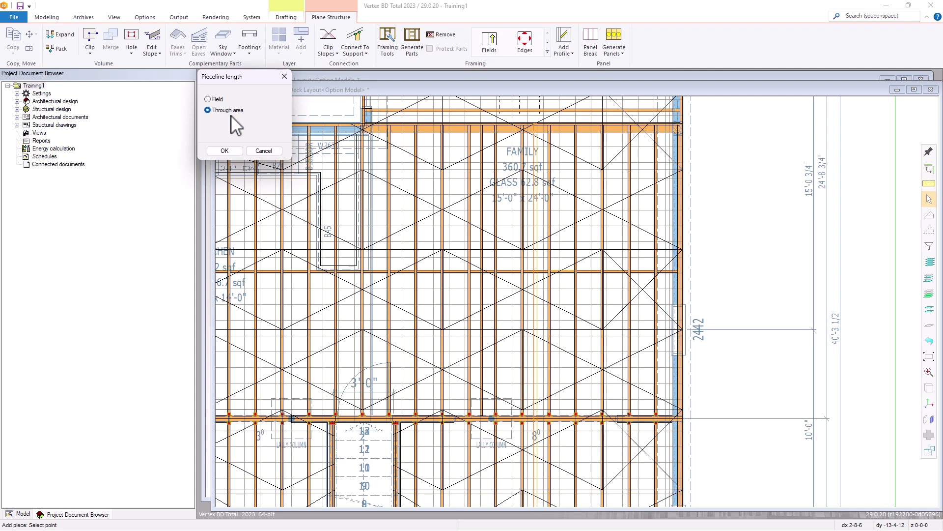
key(Up)
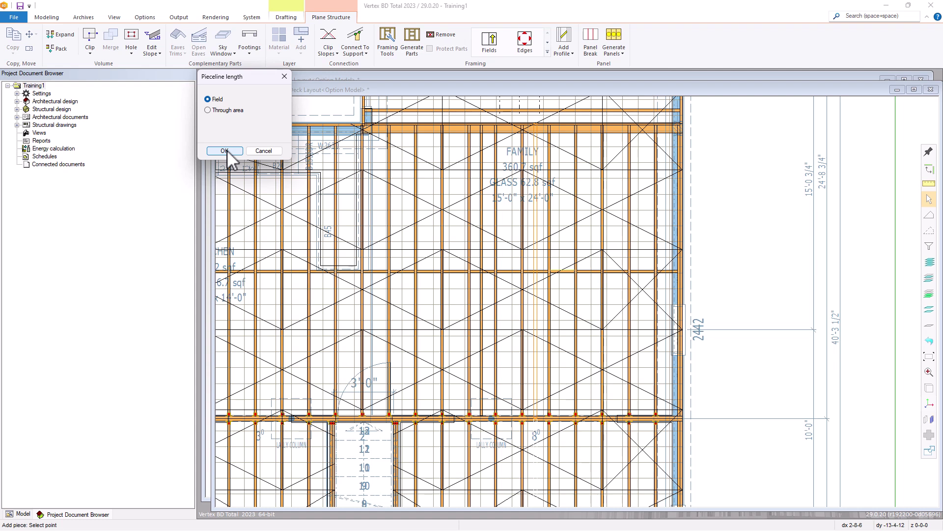
click(224, 151)
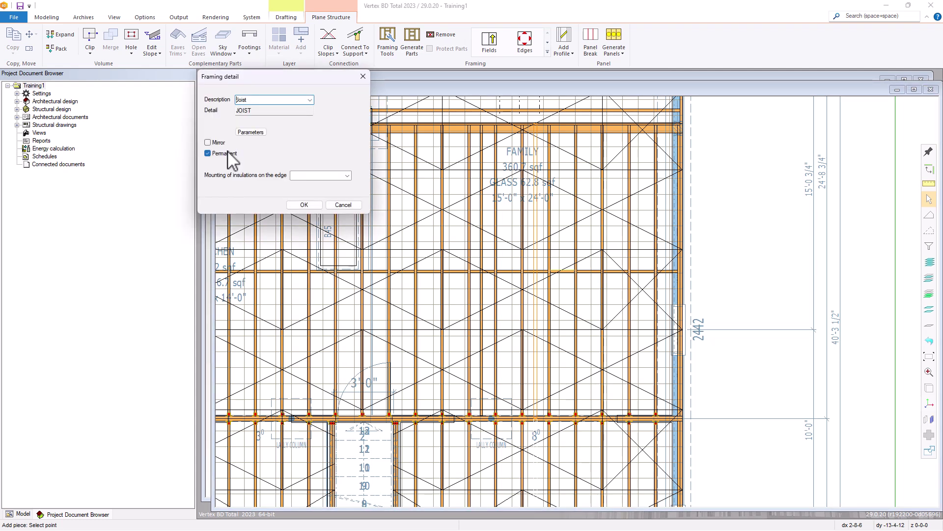
Use the permanent Joist framing detail for the added profile and place it between the family room joists
click(310, 100)
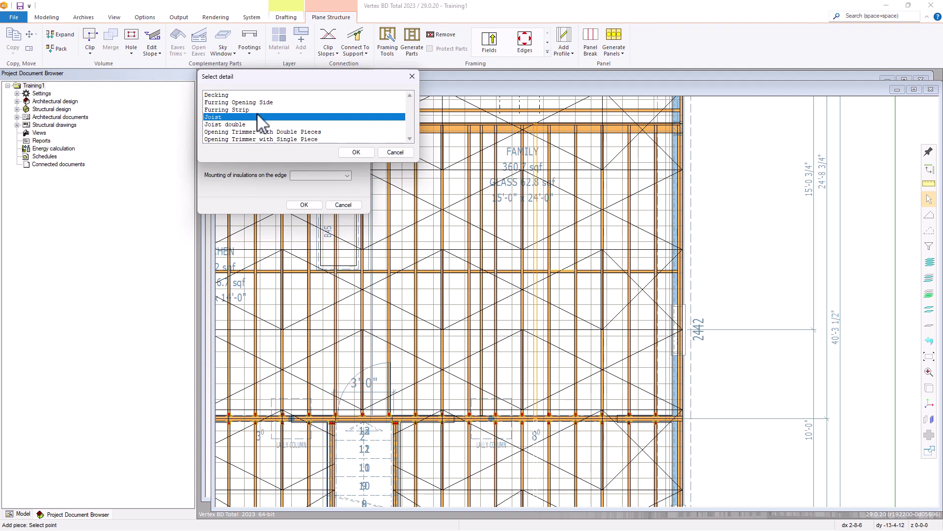
click(356, 152)
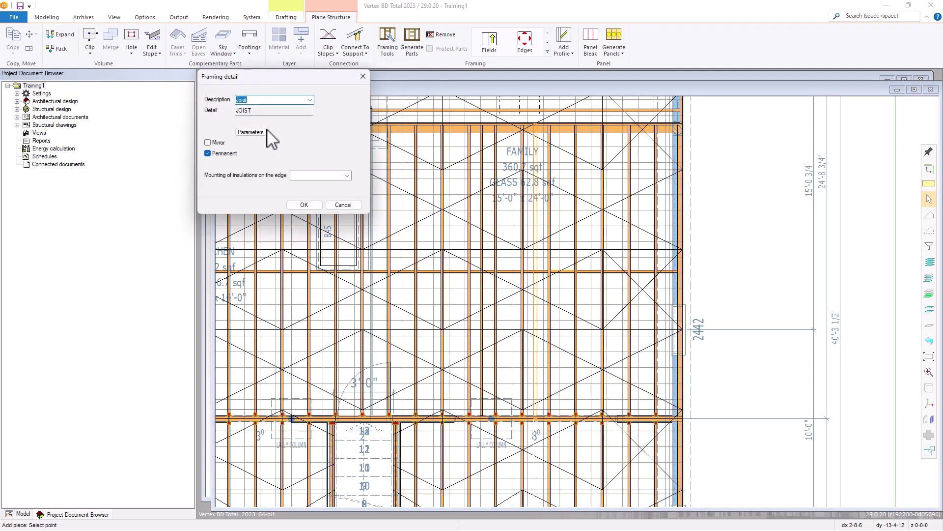
click(251, 132)
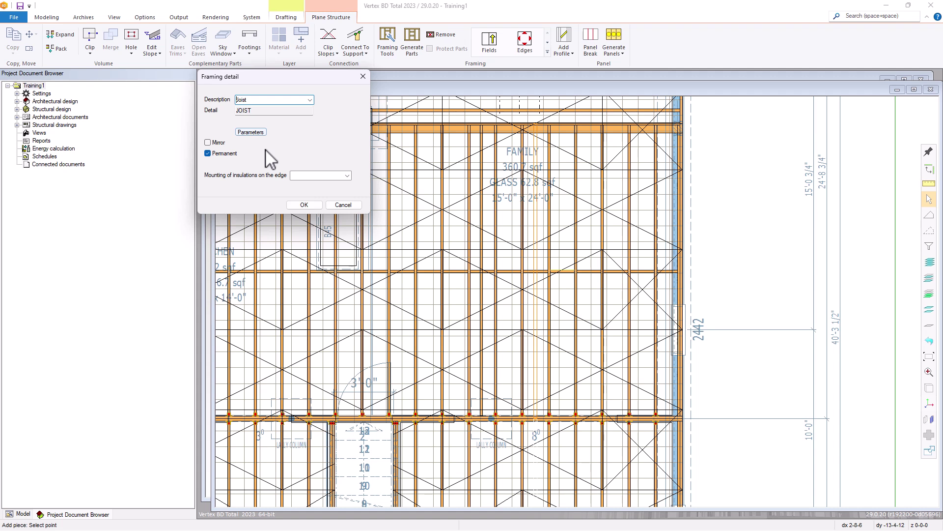
click(304, 205)
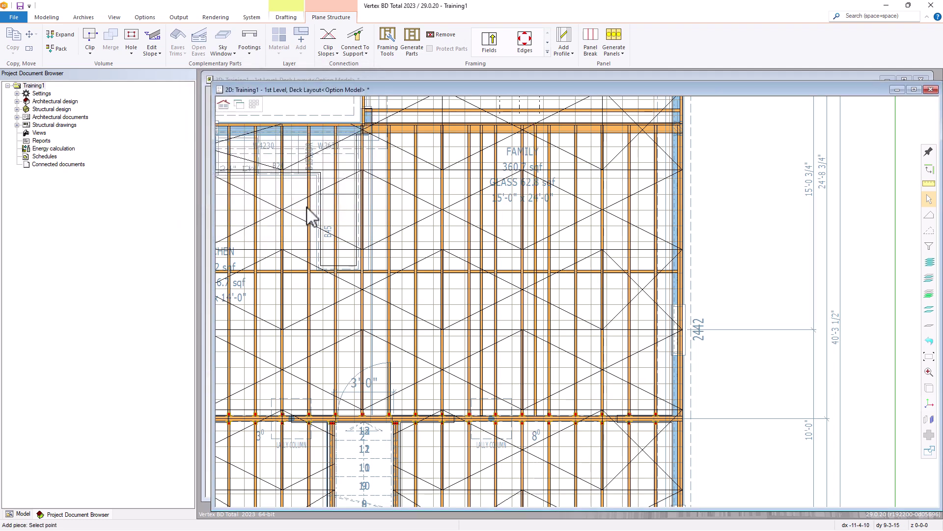
click(542, 306)
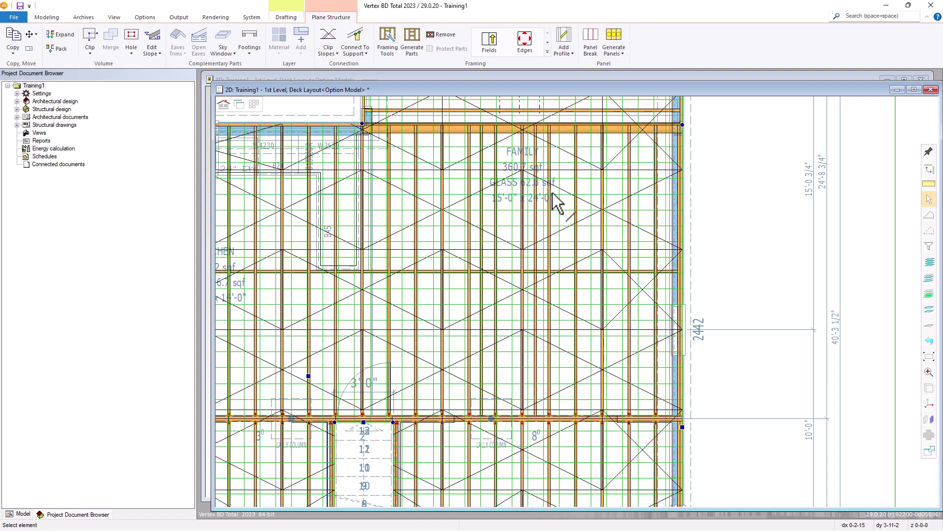
Start a primary beam and define its cross section as GL-312x15 from the glulam library
click(564, 52)
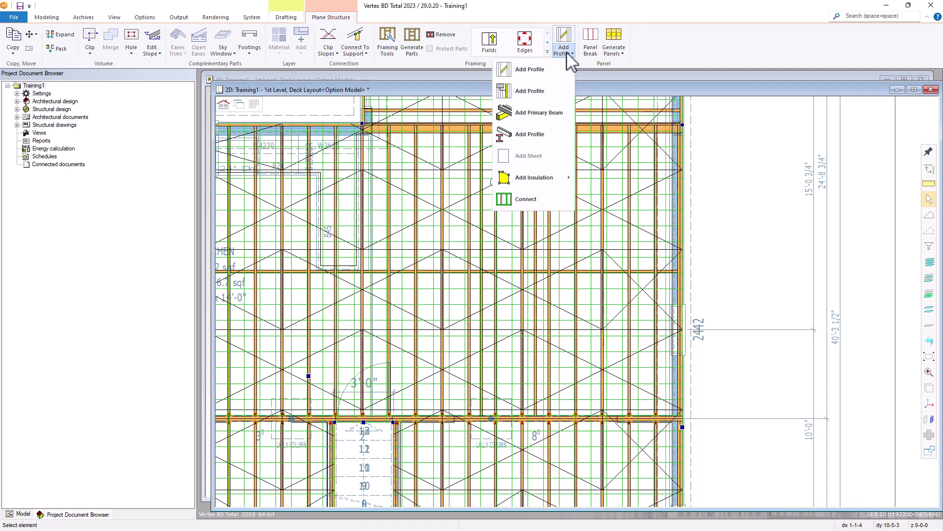
click(543, 118)
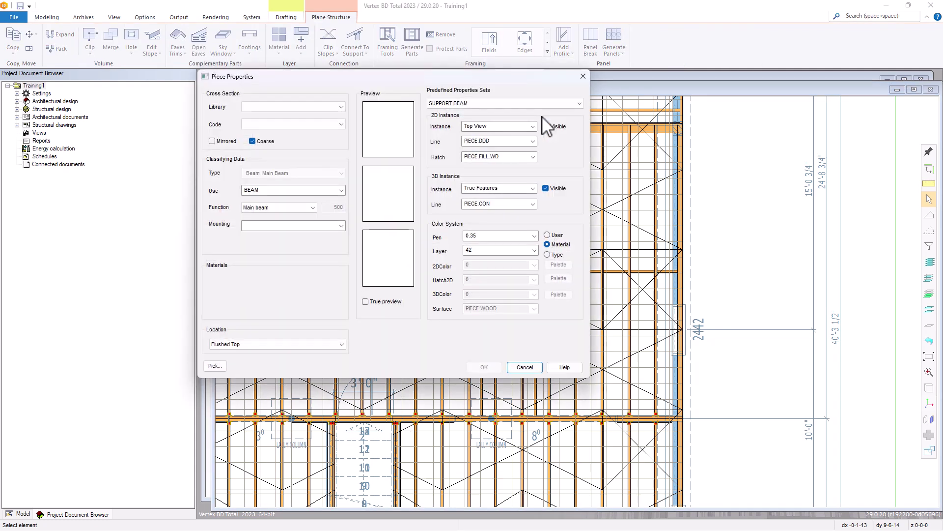
click(343, 107)
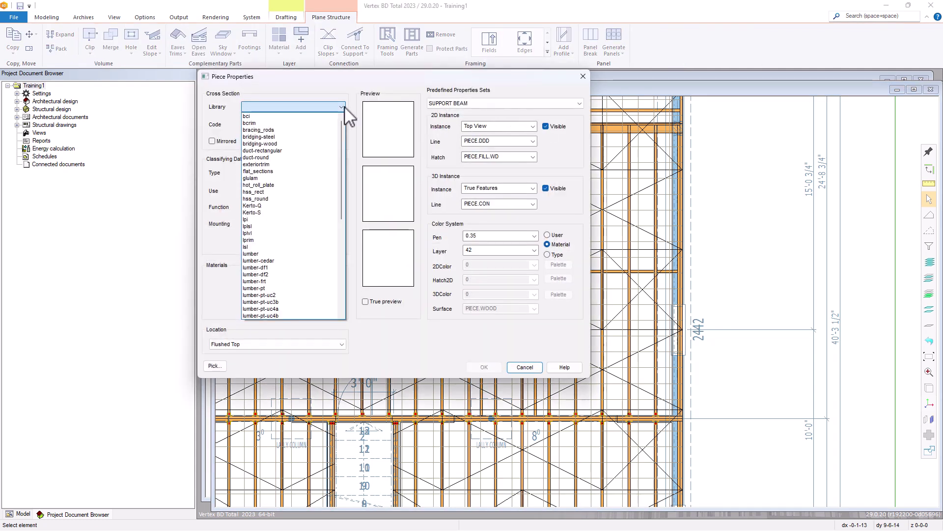
click(270, 178)
click(300, 124)
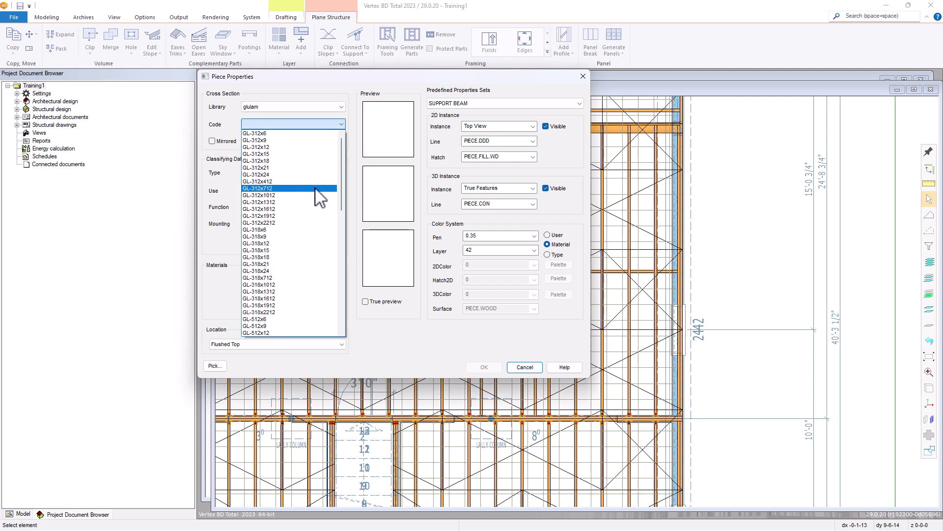
click(271, 153)
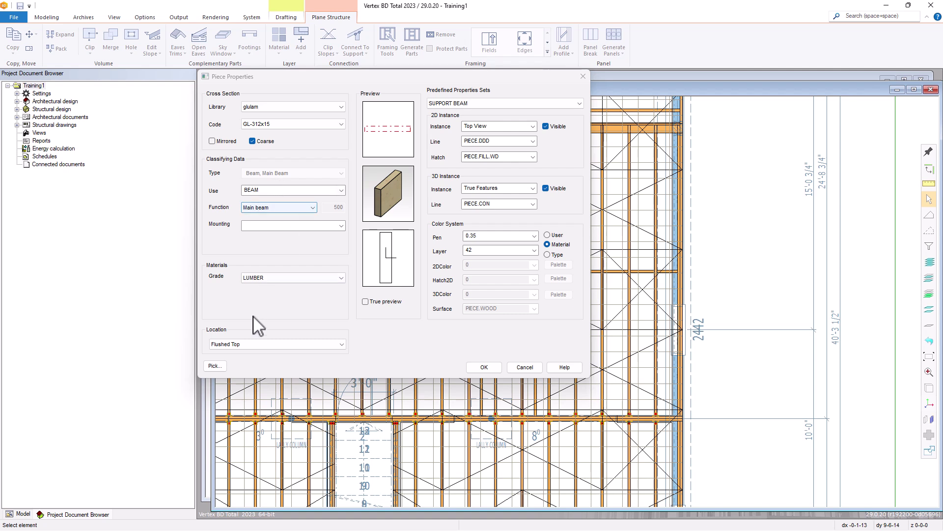
Set the beam's location to Dropped and place it horizontally across the family room joists
click(262, 344)
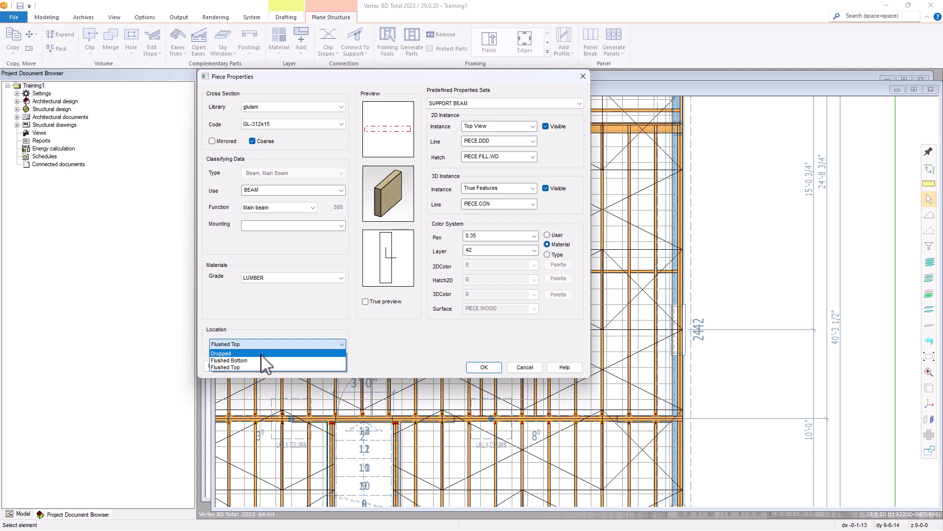
click(262, 354)
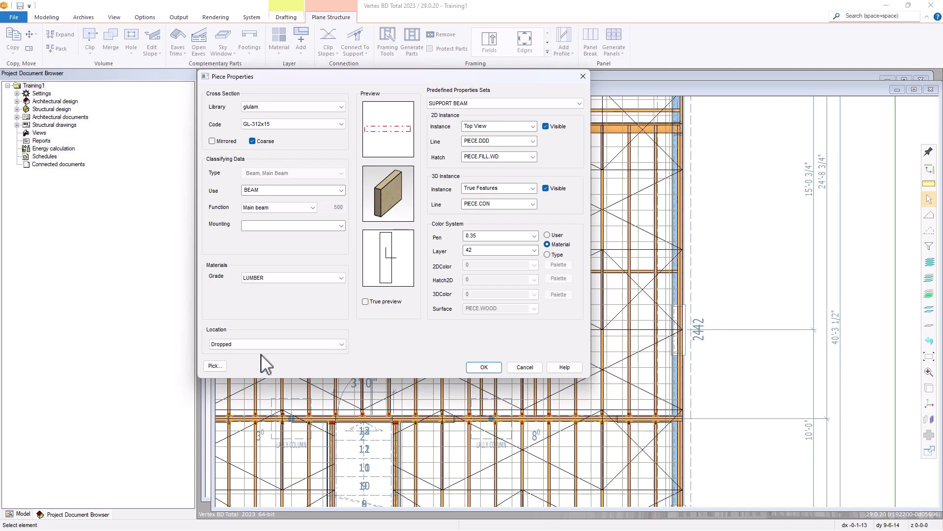
click(484, 367)
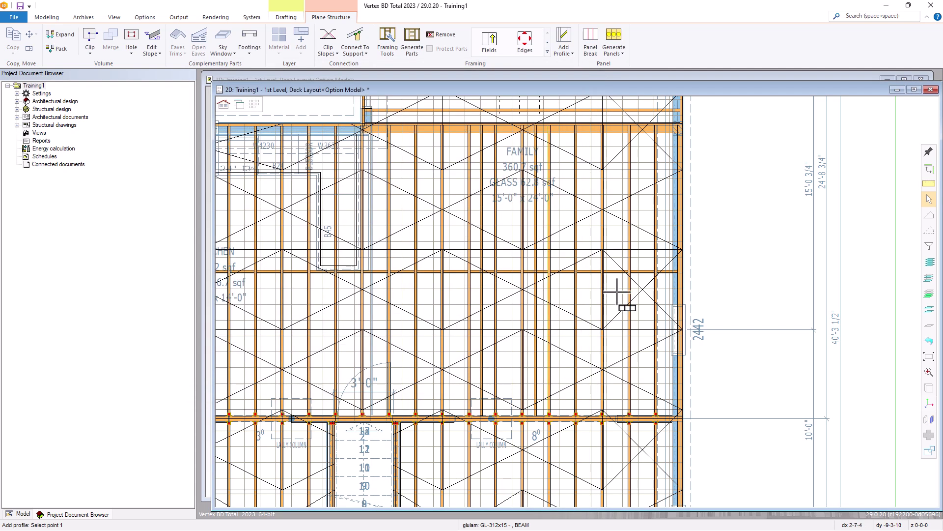
click(655, 249)
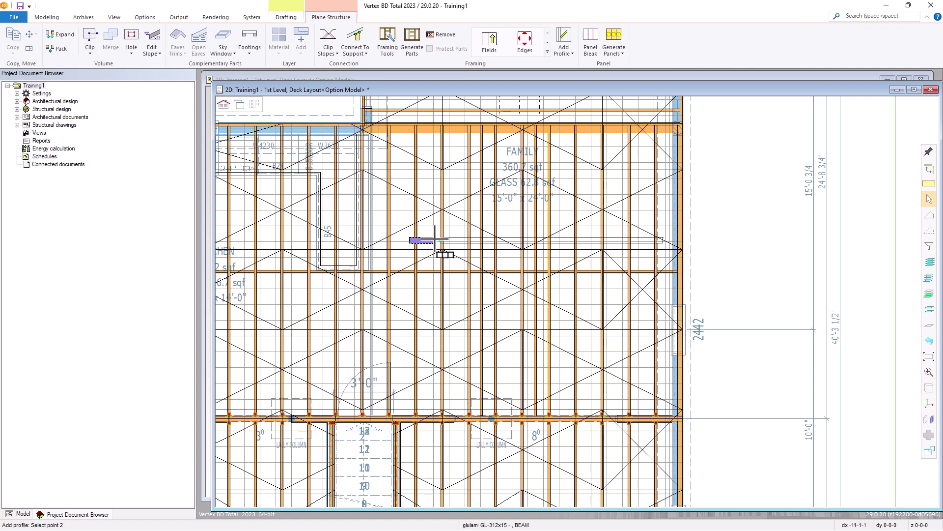
click(401, 239)
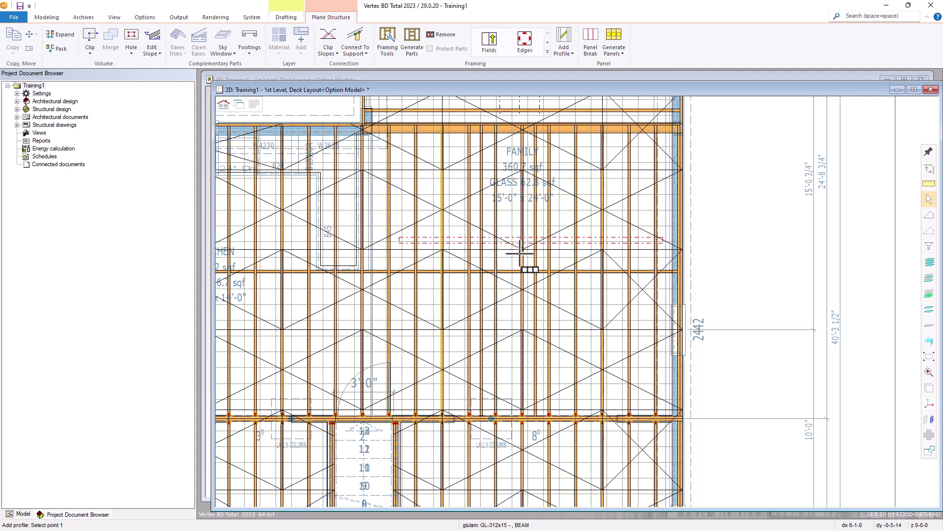
Start a freely positioned profile and copy its piece properties from an existing 2x12 family room joist
click(571, 53)
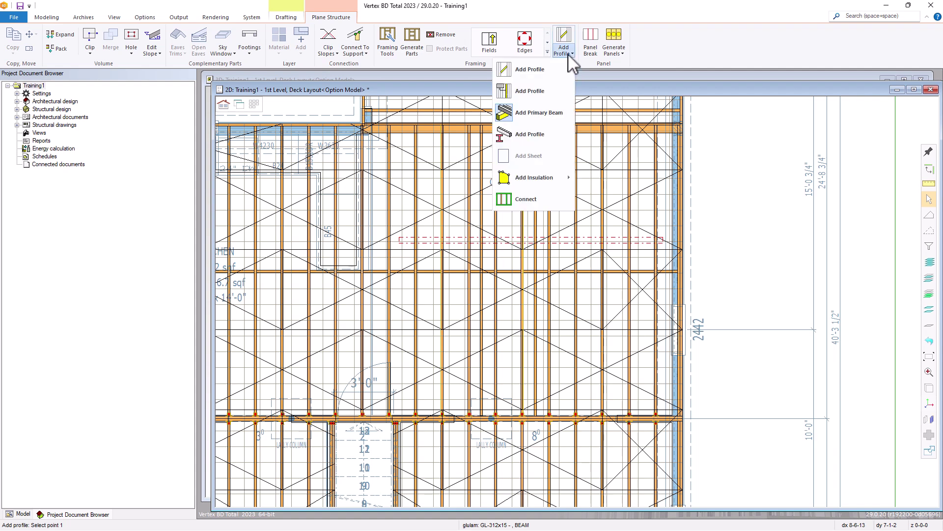
click(528, 136)
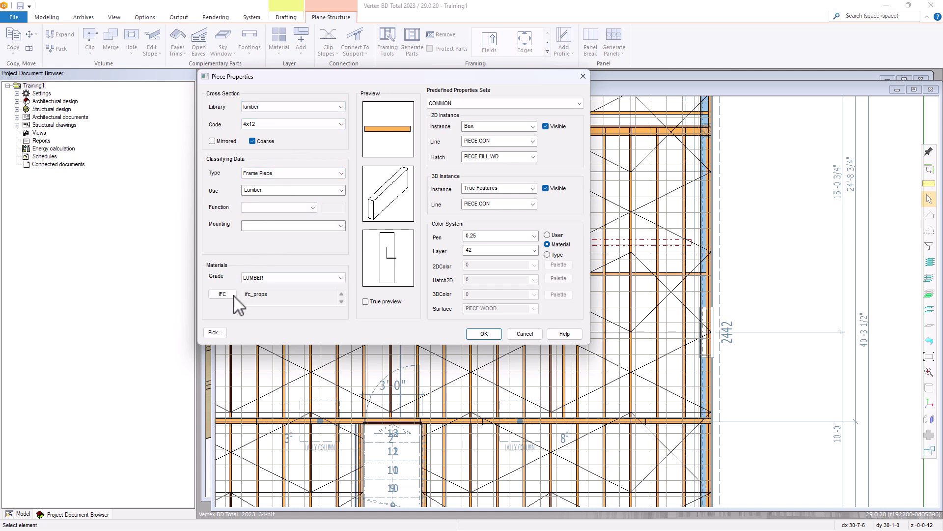
click(216, 333)
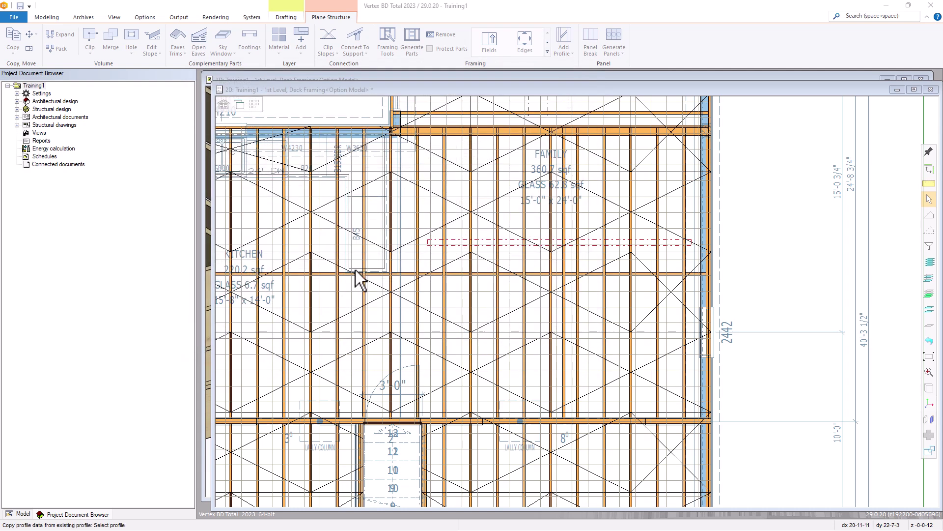
click(446, 194)
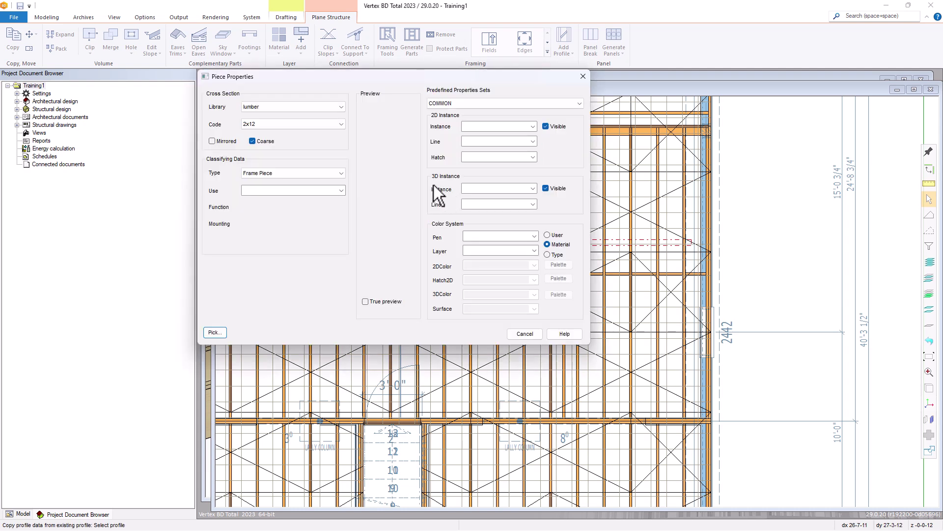
click(484, 334)
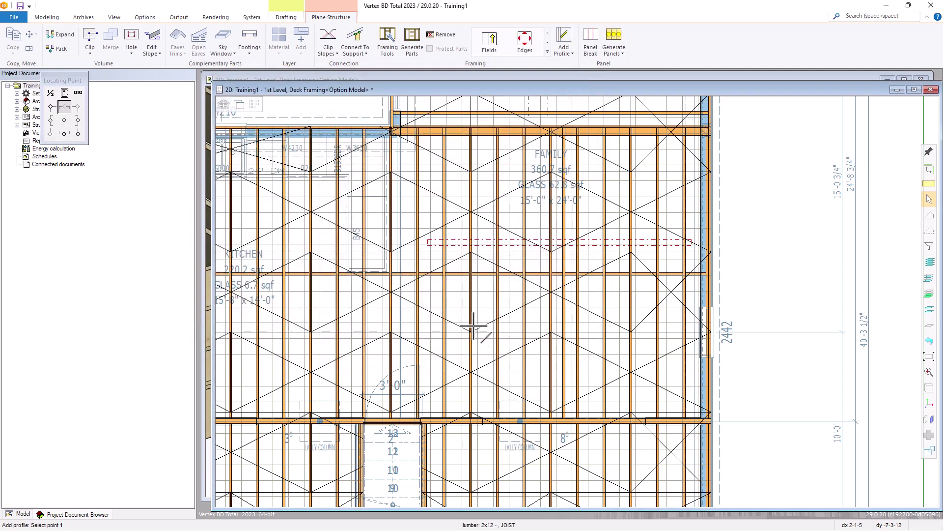
Place a 4x12 lumber profile between two joists across the full width of the extension, using the right middle locating point
click(64, 120)
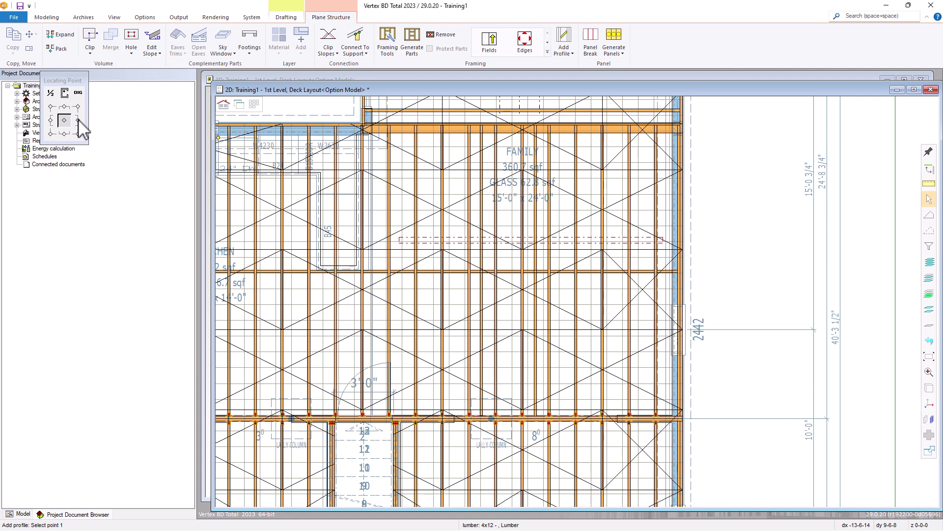
click(78, 119)
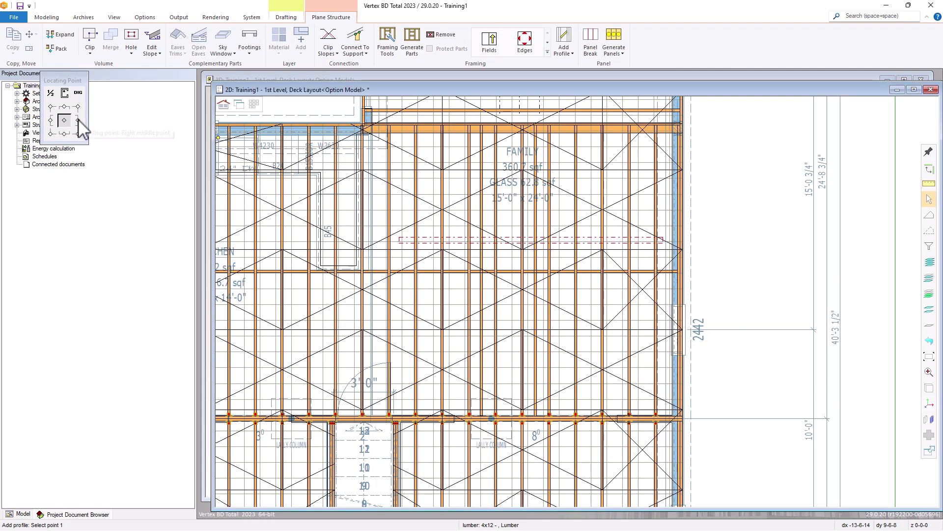
scroll(535, 143, down, 3)
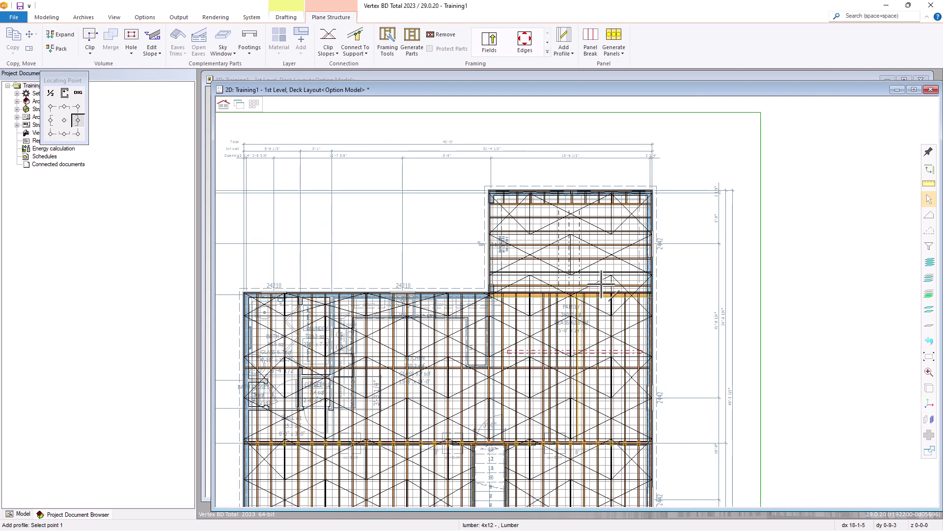
scroll(580, 297, up, 3)
scroll(580, 296, up, 1)
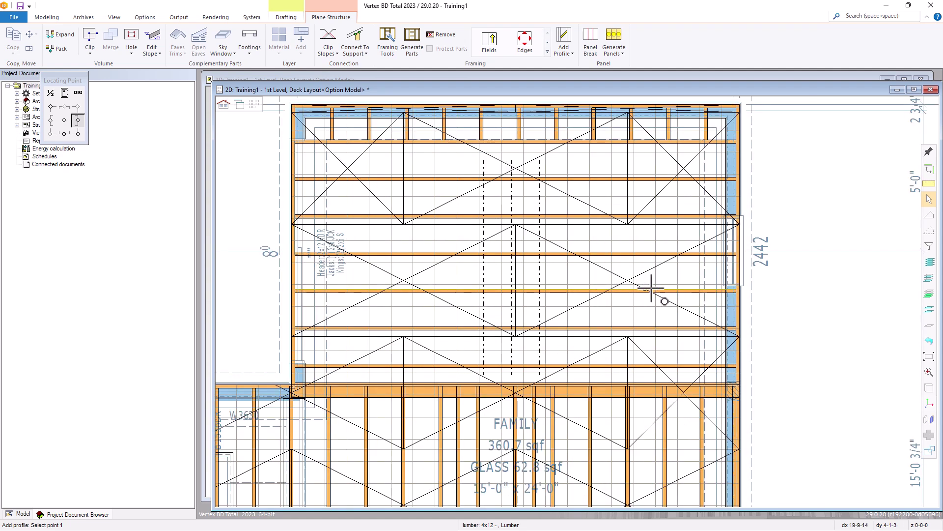
click(735, 270)
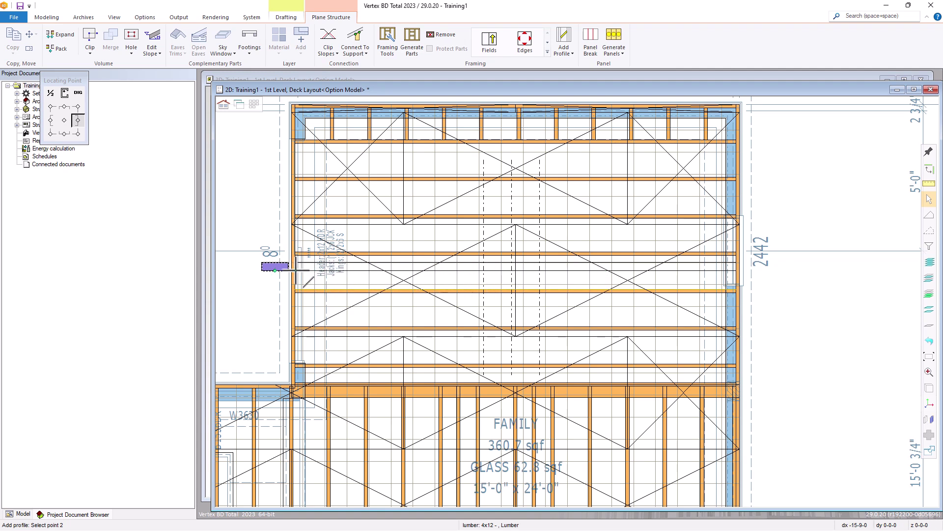
click(297, 265)
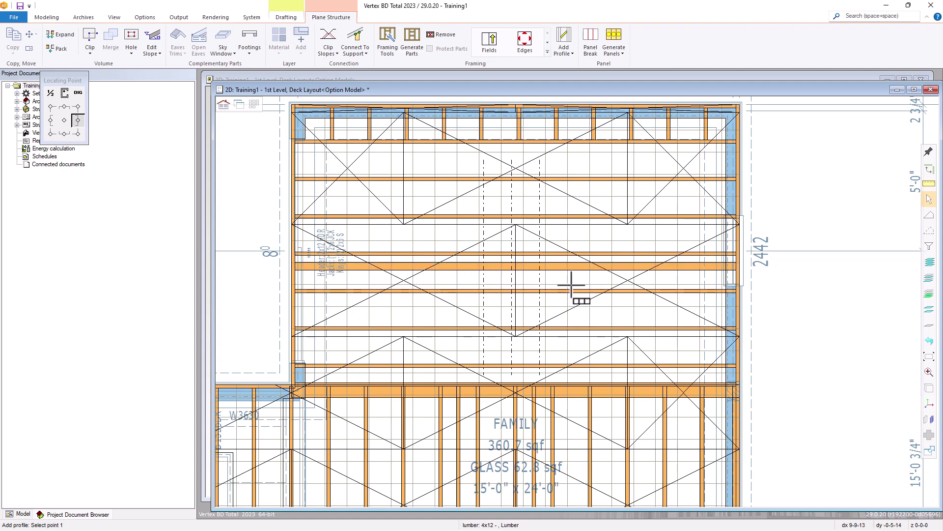
right_click(571, 285)
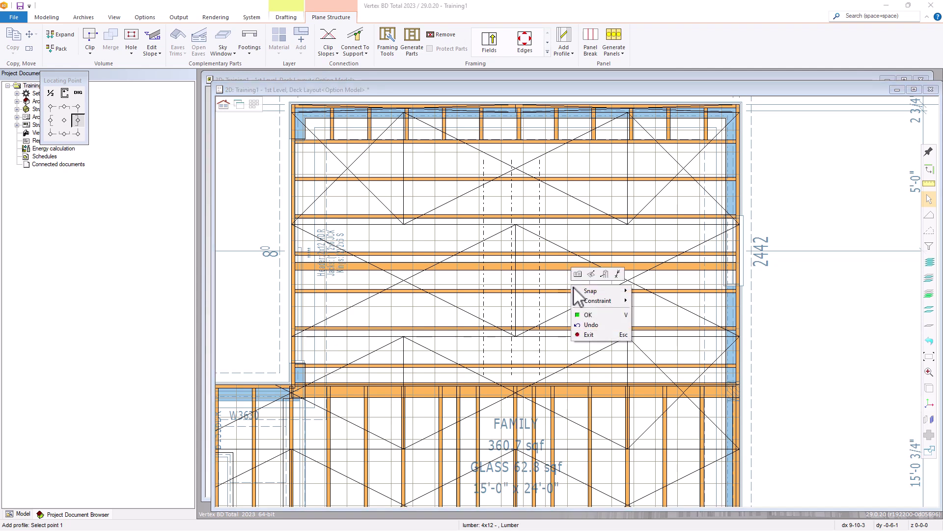
click(591, 334)
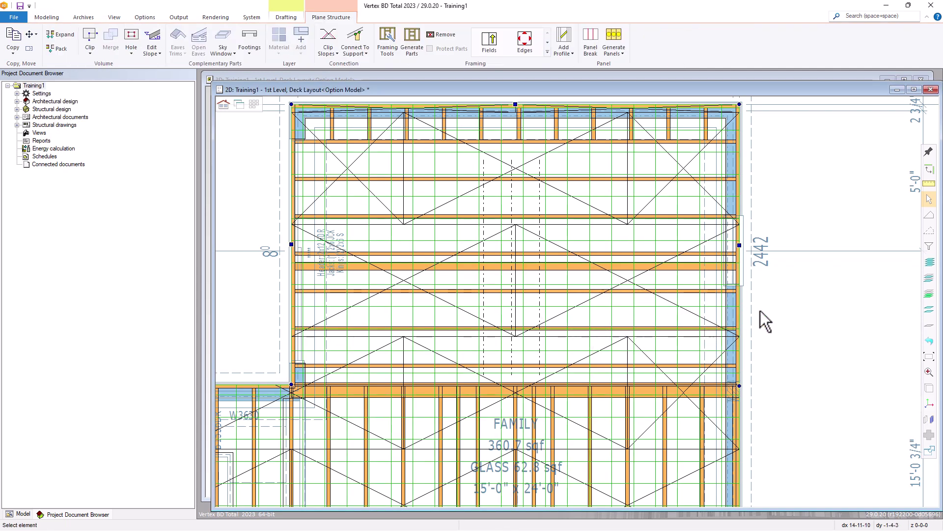
key(Escape)
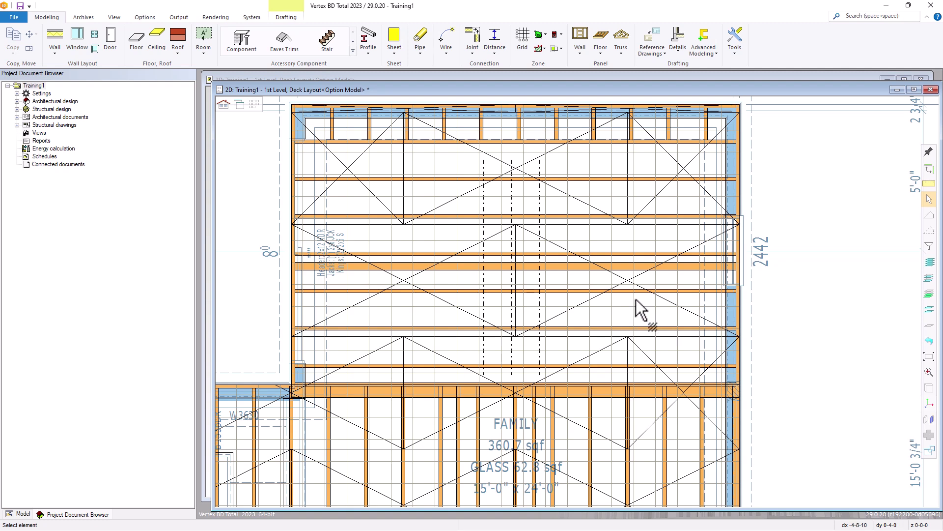
Hide the FLOOR-2x12 sheathing in the 3D model to expose the framing around the added 4x12 profile
key(ctrl+Tab)
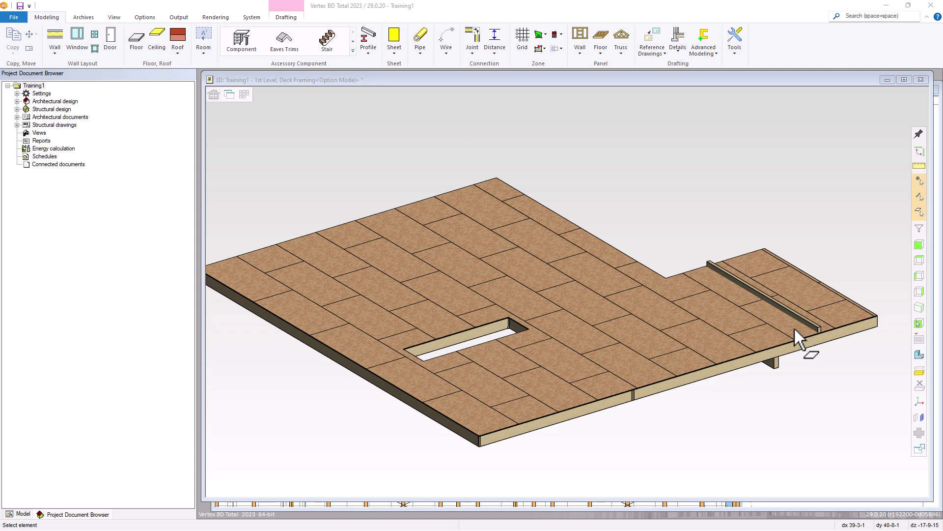
click(794, 327)
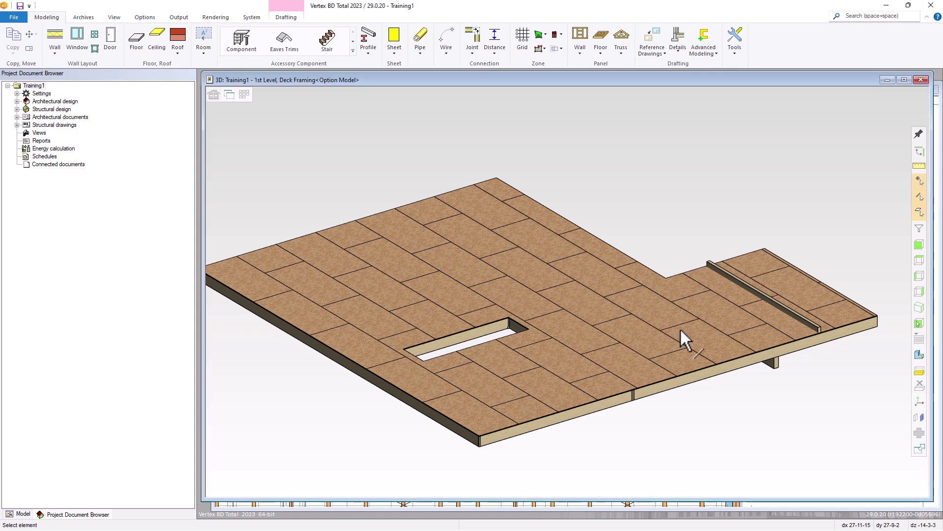
click(22, 514)
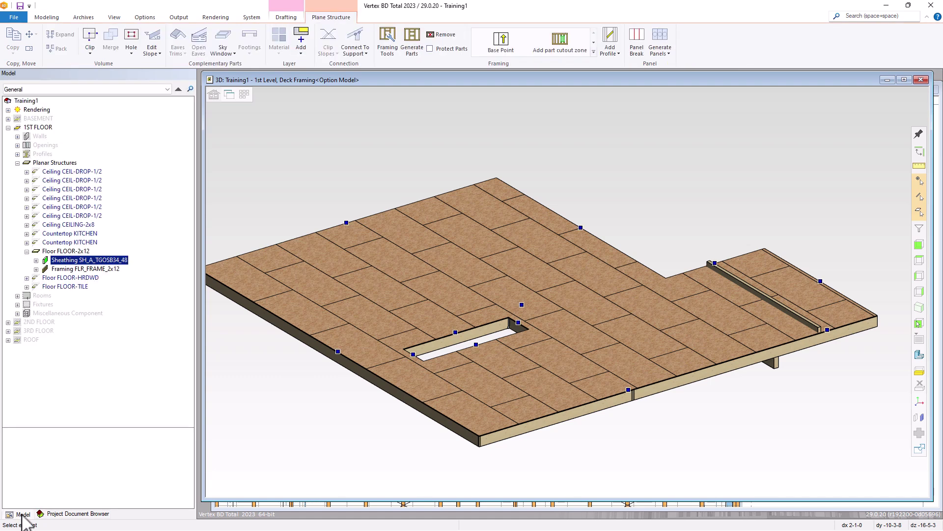
right_click(76, 260)
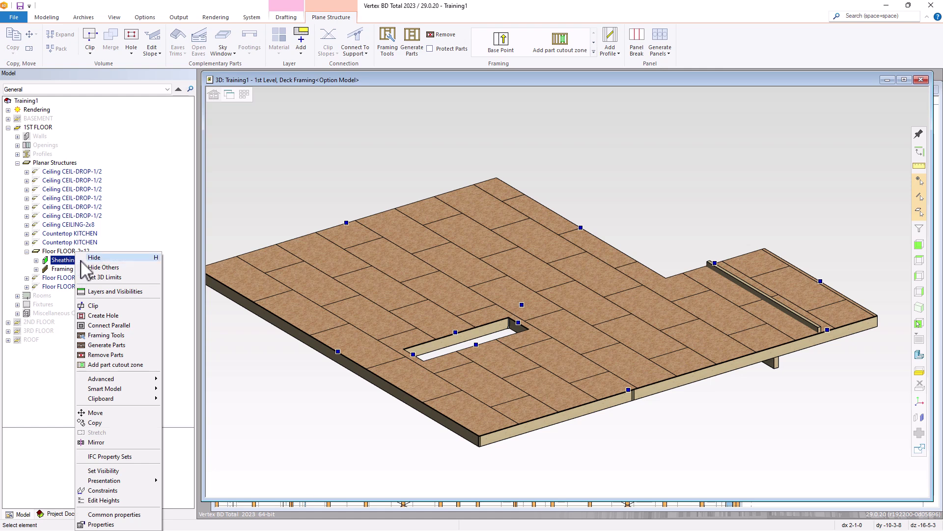
click(93, 258)
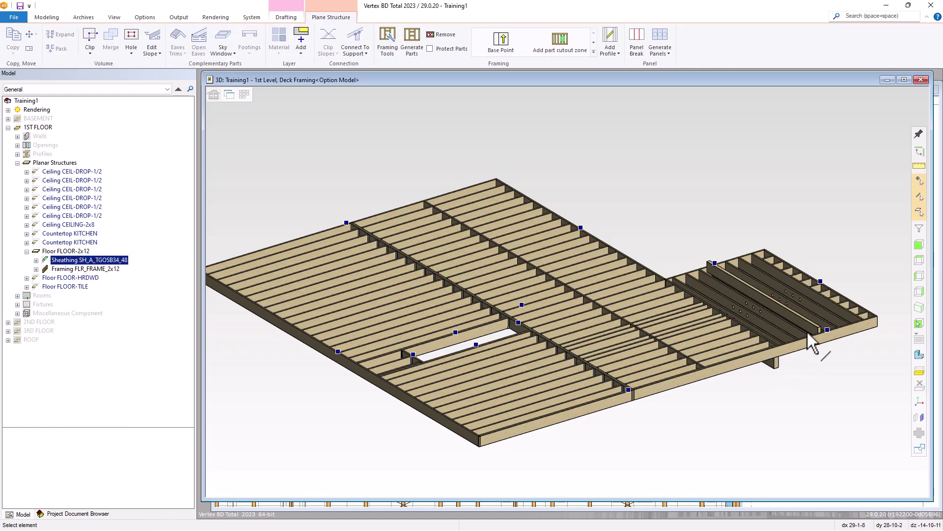
scroll(810, 332, up, 5)
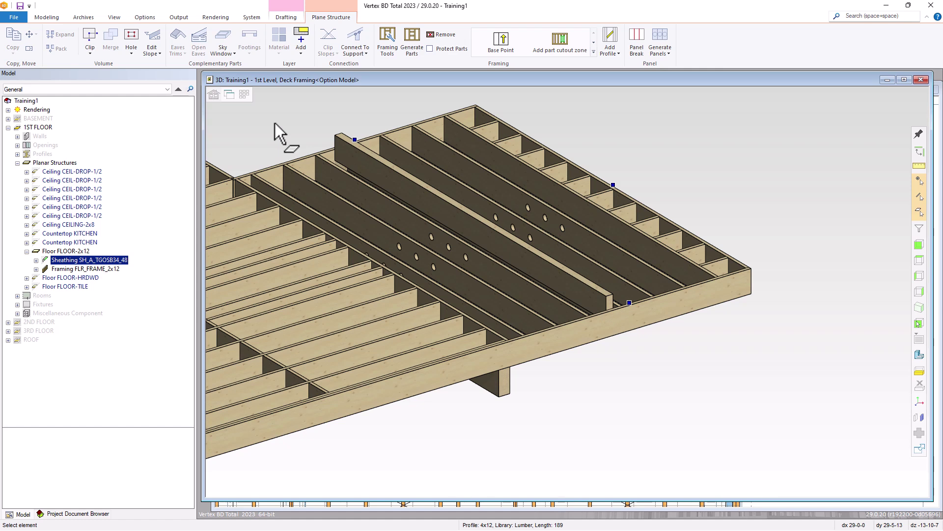
Change the added 4x12 profile's height reference to Top, keeping the 1st-Floor level and zero offset
click(572, 288)
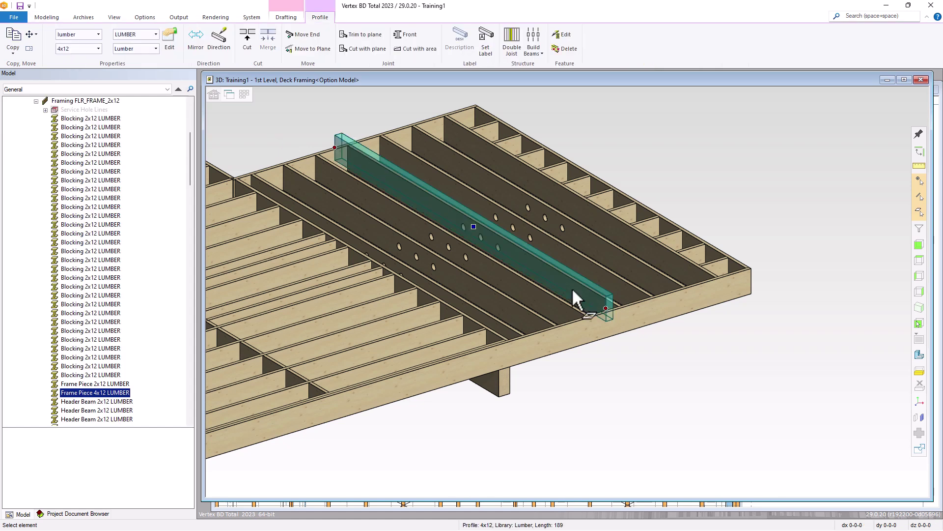
right_click(573, 290)
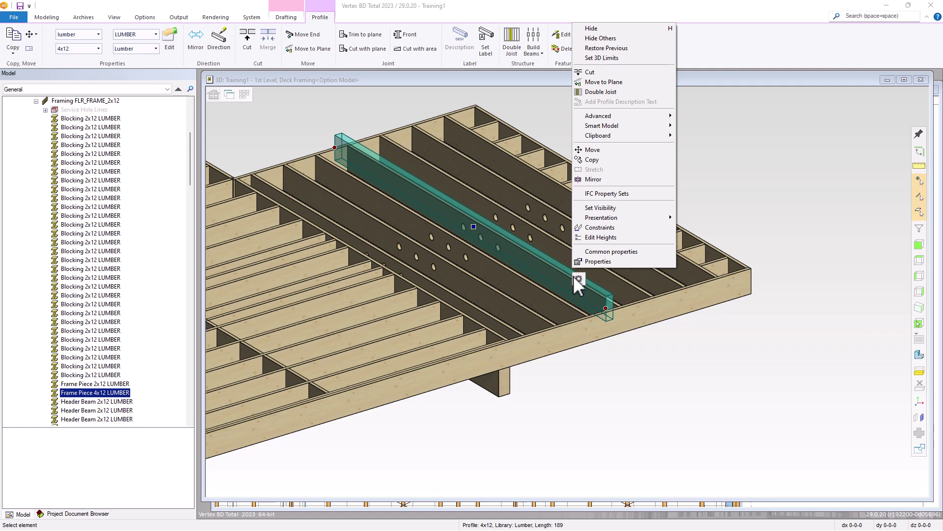
click(600, 237)
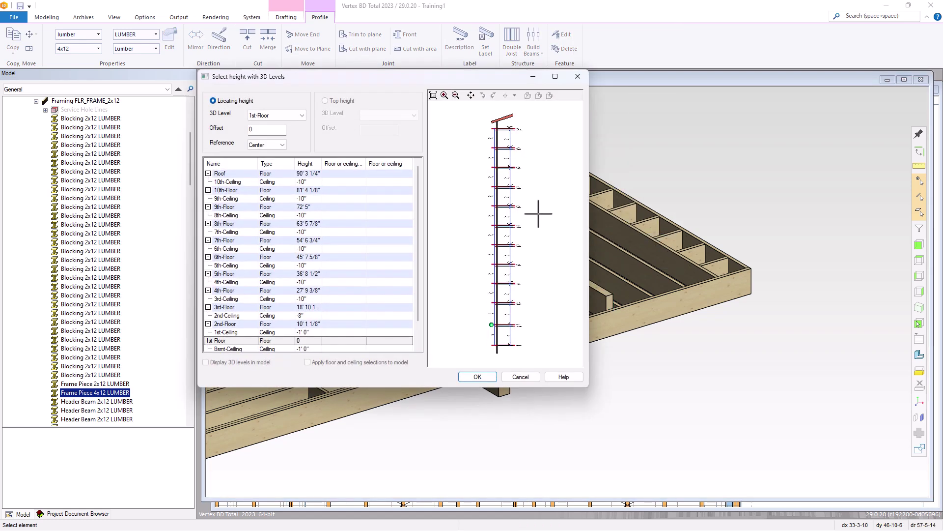
click(283, 145)
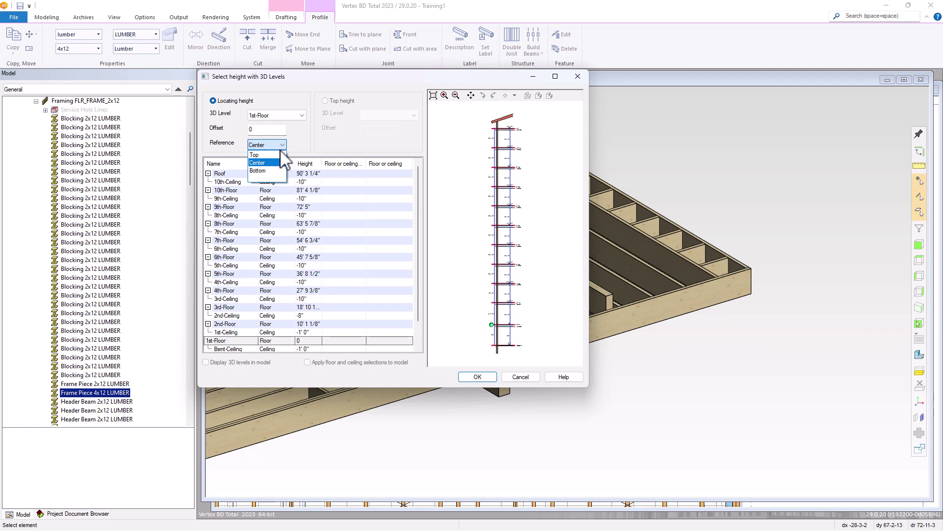
click(274, 154)
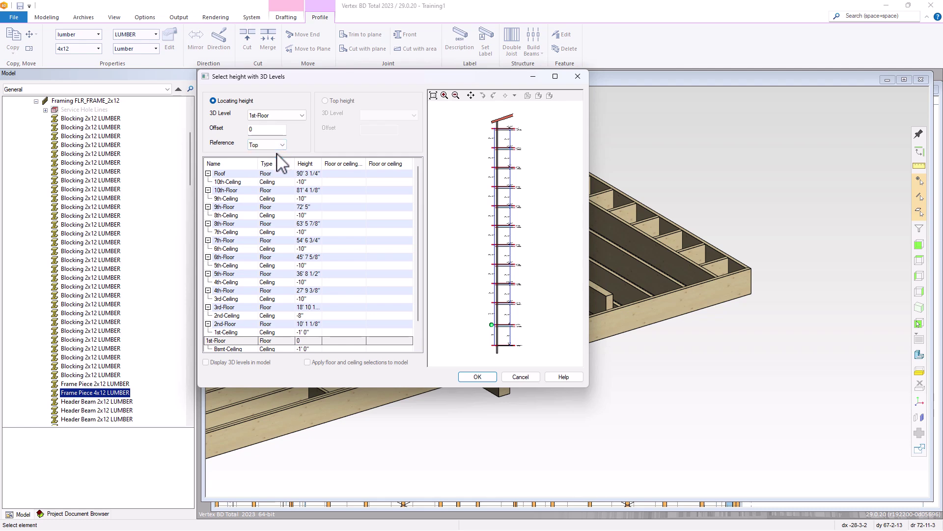
click(478, 377)
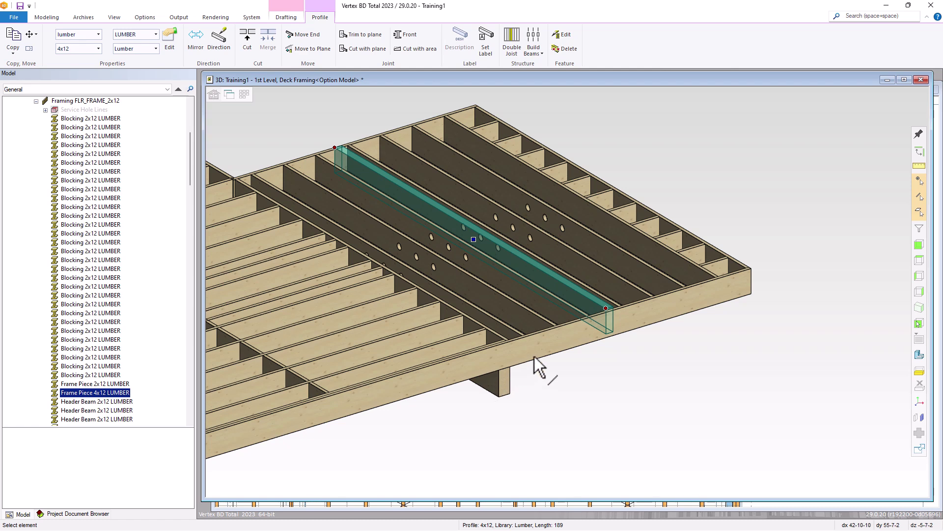
scroll(604, 318, up, 2)
scroll(603, 319, up, 1)
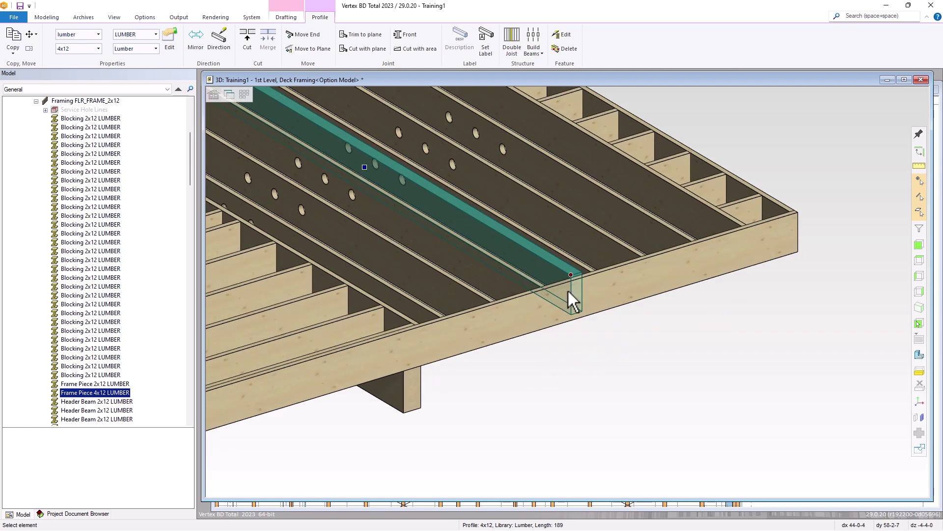
scroll(568, 289, up, 1)
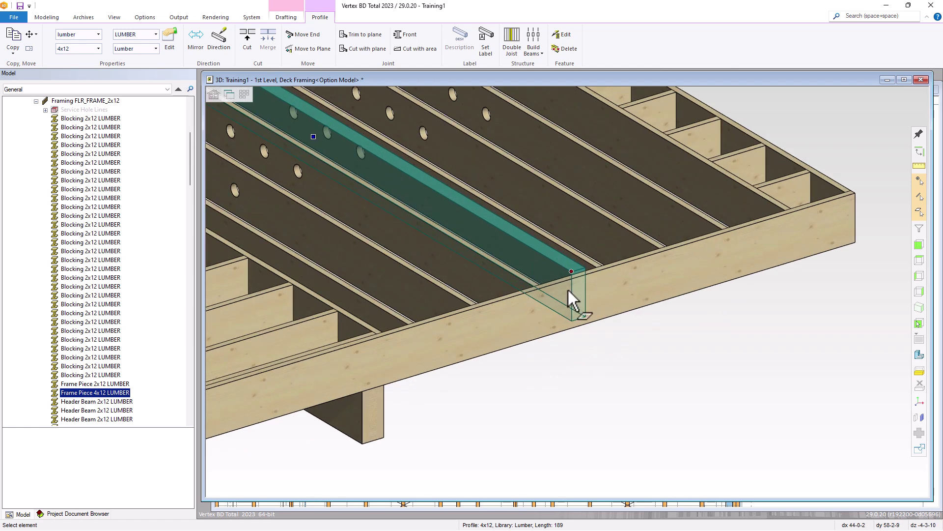
click(593, 340)
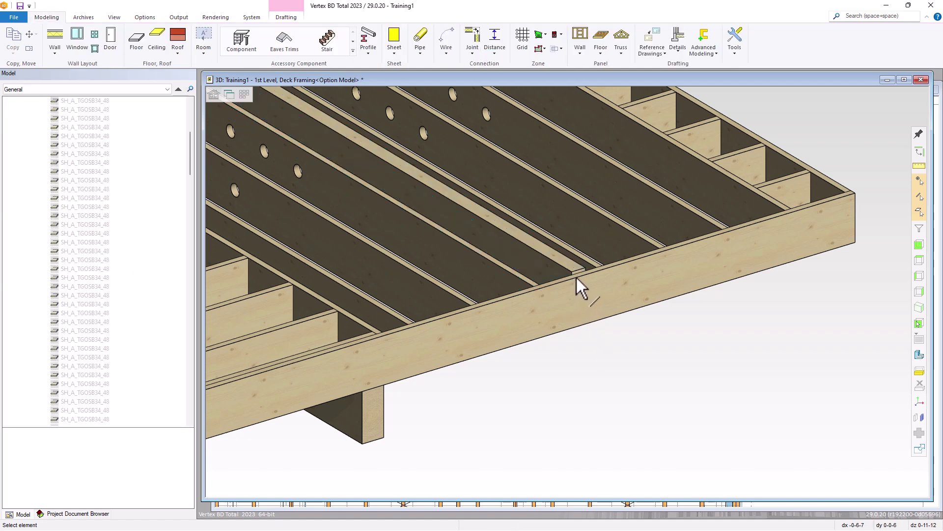
Lower the 4x12 profile by setting its locating height offset to -.75 from the 1st-Floor level
click(542, 262)
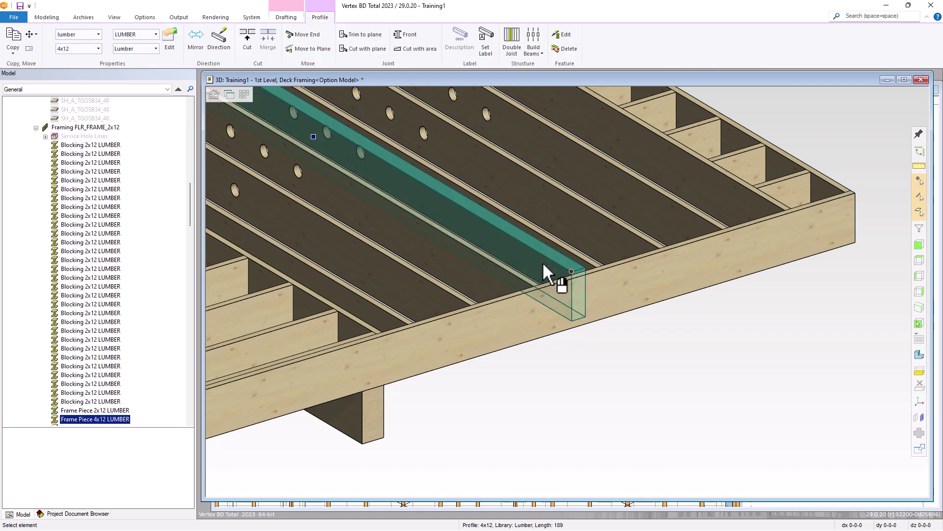
right_click(543, 263)
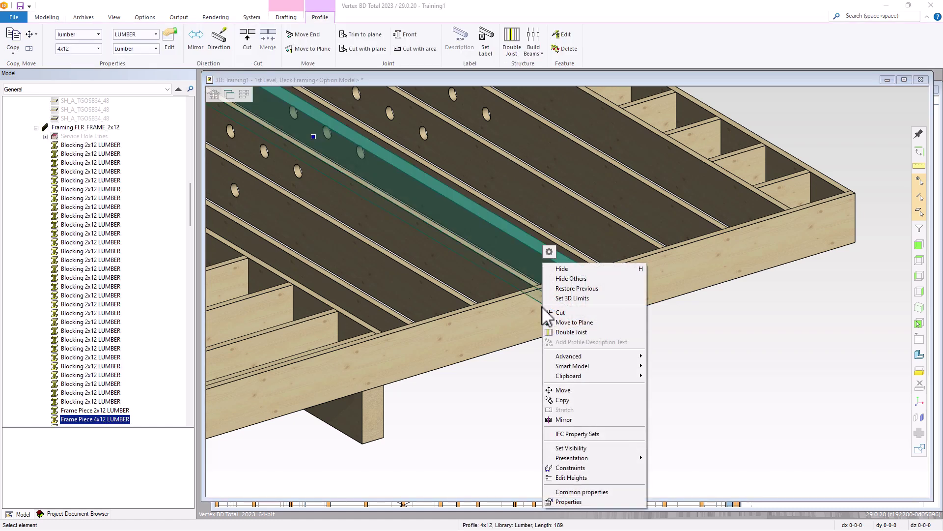
click(570, 477)
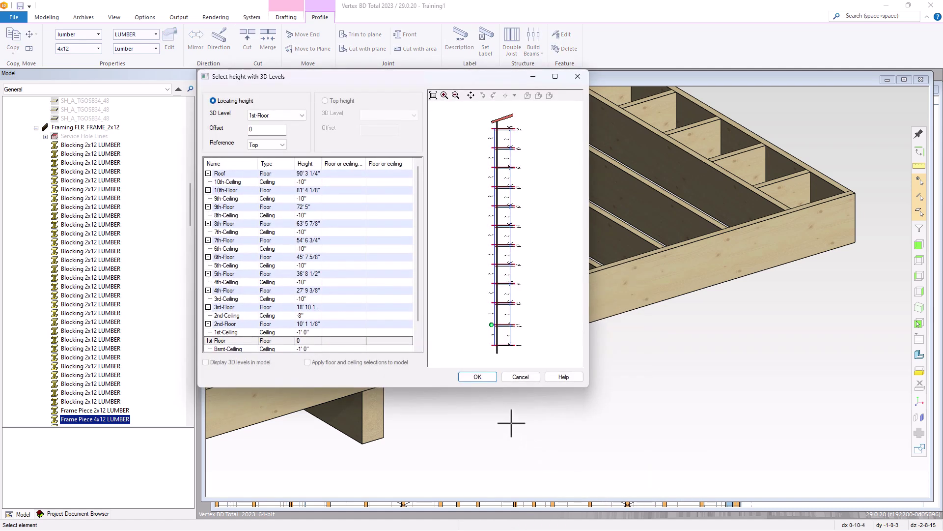
double_click(262, 129)
text(-.75)
click(475, 375)
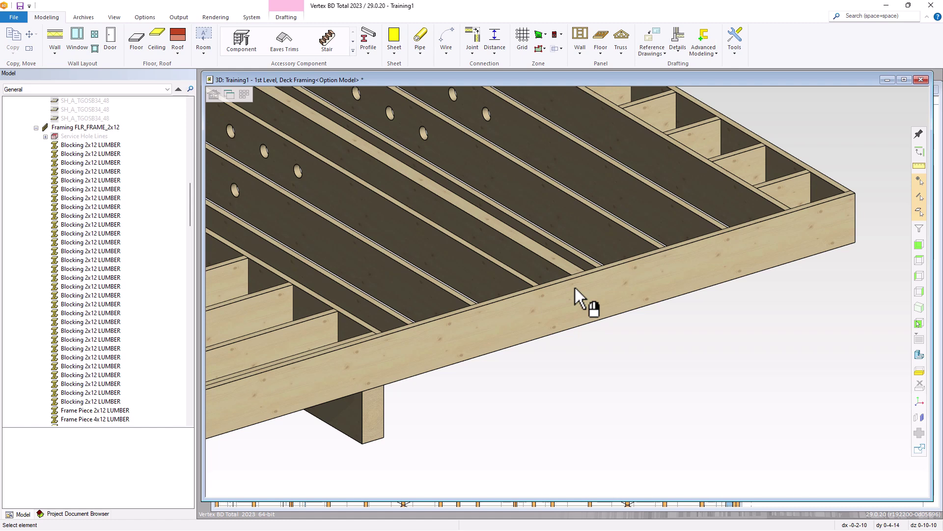
In the 2D deck framing plan, shorten the joist above the 4x12 to about 132.75 in, removing its present joints, and move it toward the upper joist
key(ctrl+Tab)
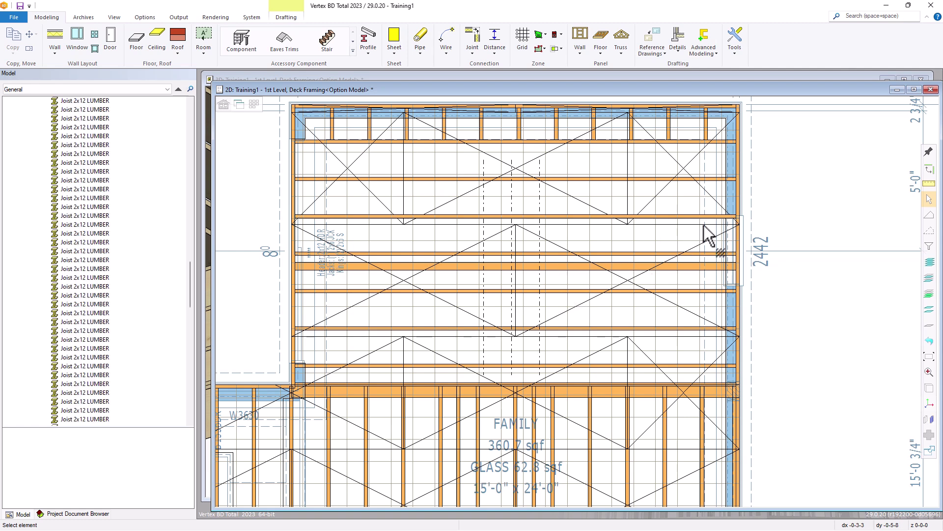
click(690, 218)
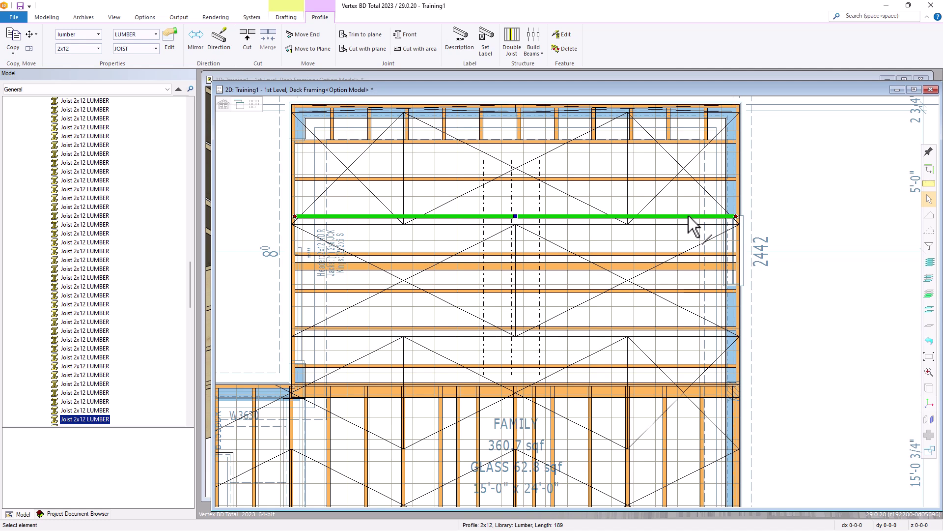
click(735, 217)
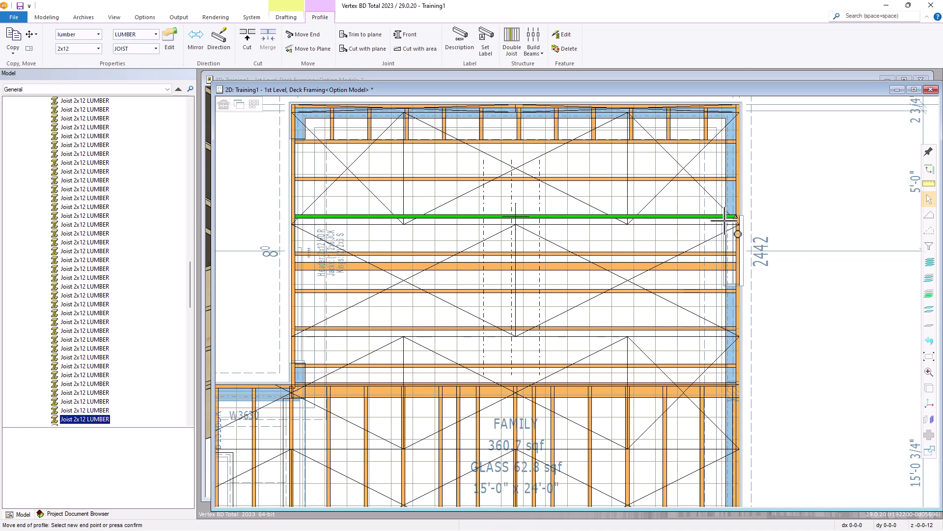
click(607, 231)
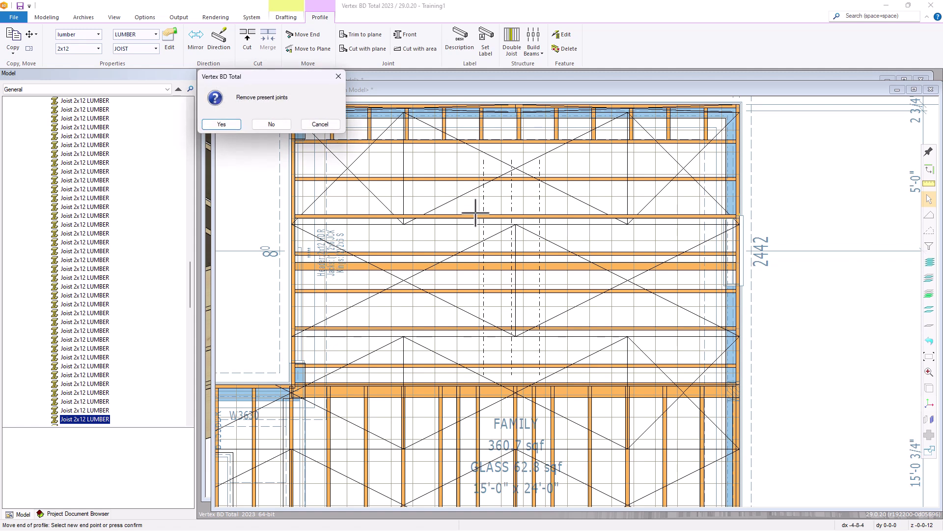
click(221, 124)
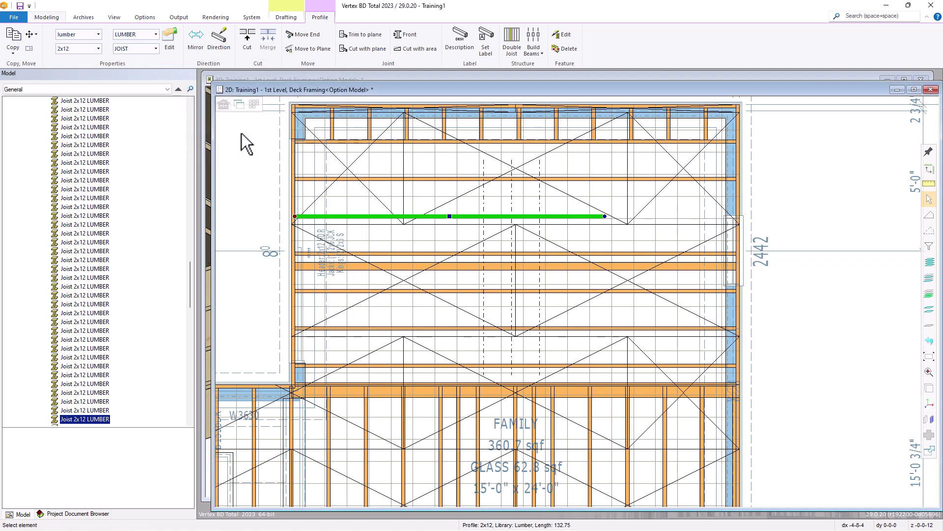
click(448, 216)
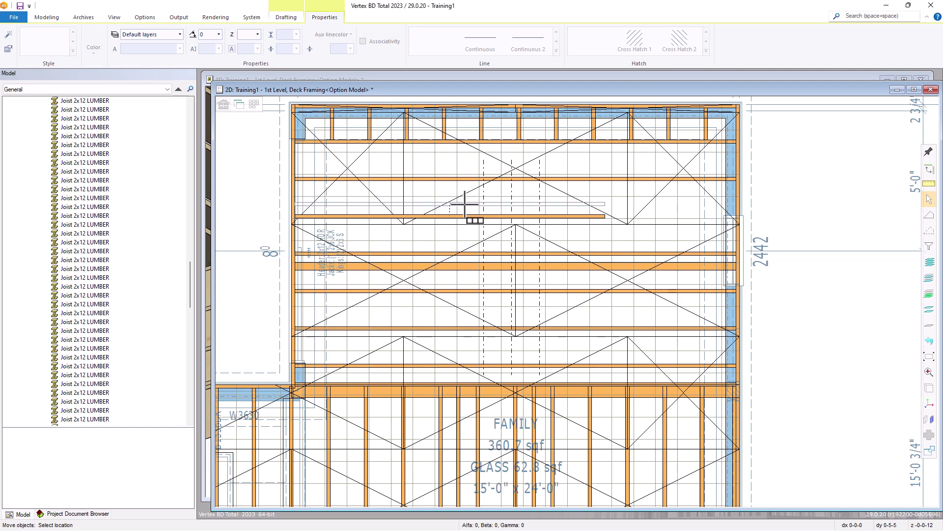
click(464, 204)
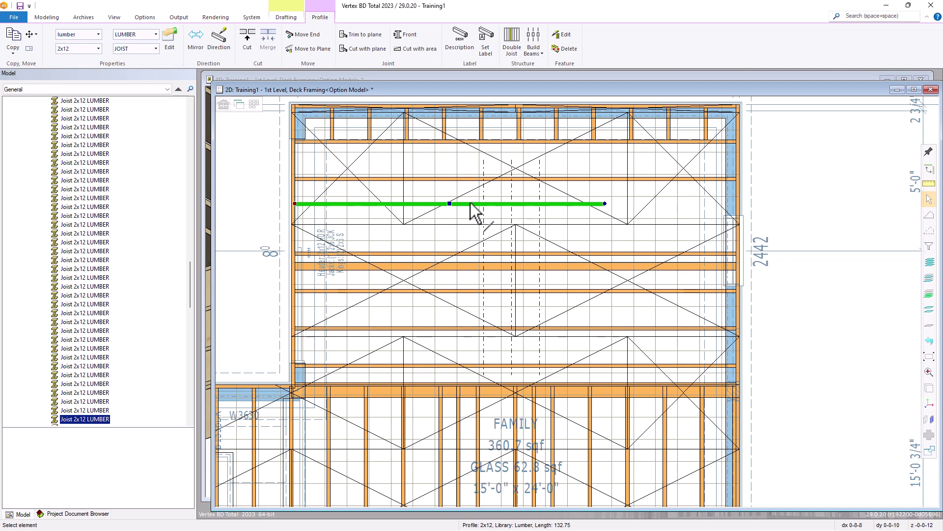
Change the shortened joist's cross section to code 4x10 from the lumber library
double_click(470, 203)
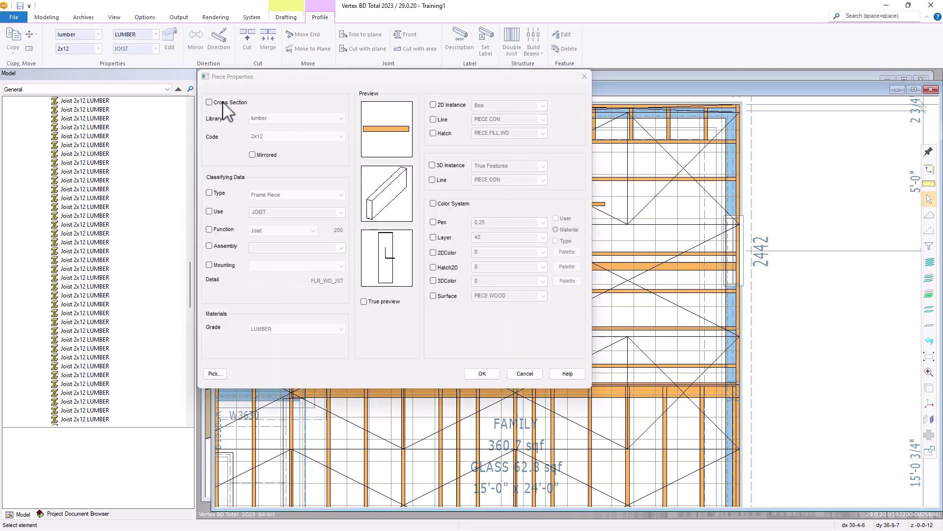
click(224, 102)
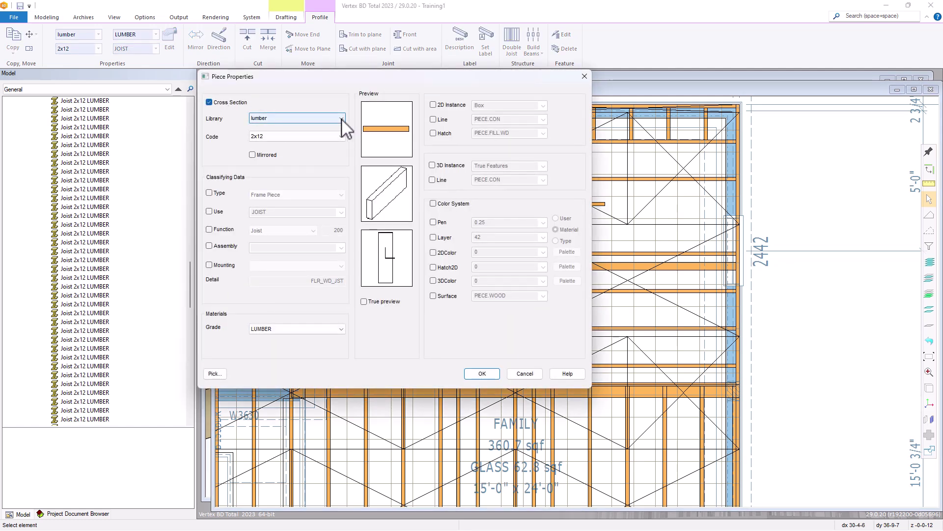
click(342, 136)
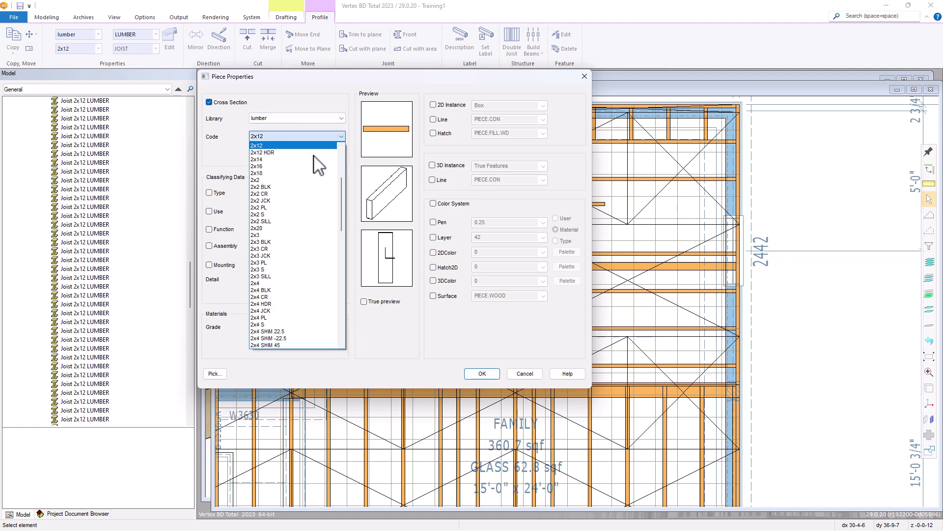
click(274, 195)
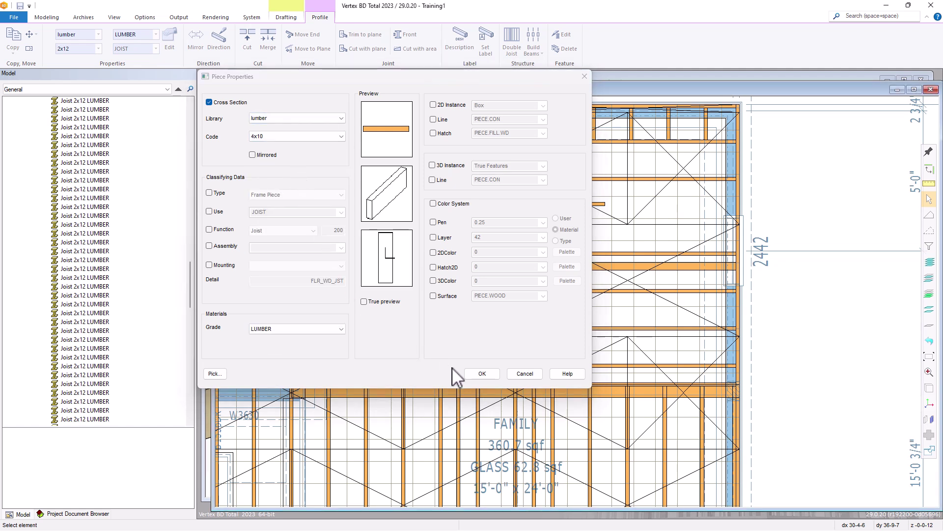
click(481, 374)
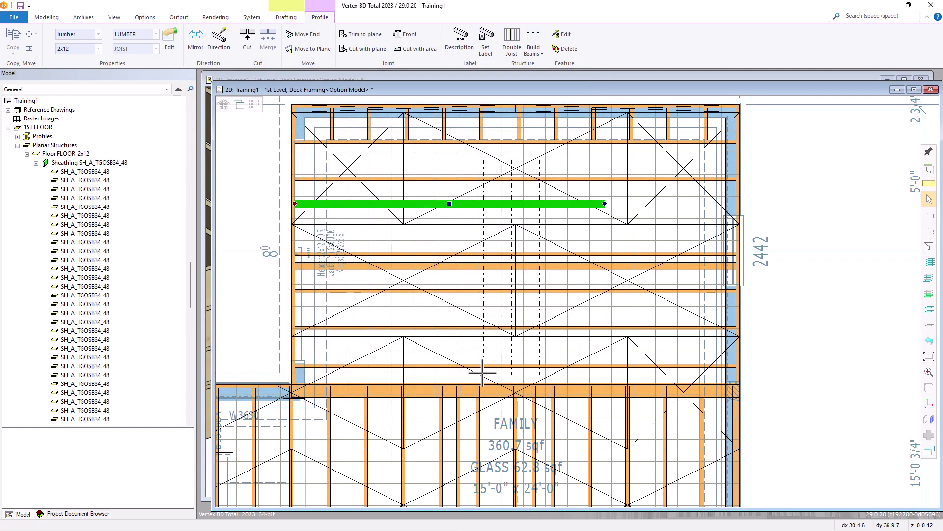
Regenerate the parts of the FLOOR-2x12 floor to replace the manually edited framing
click(472, 232)
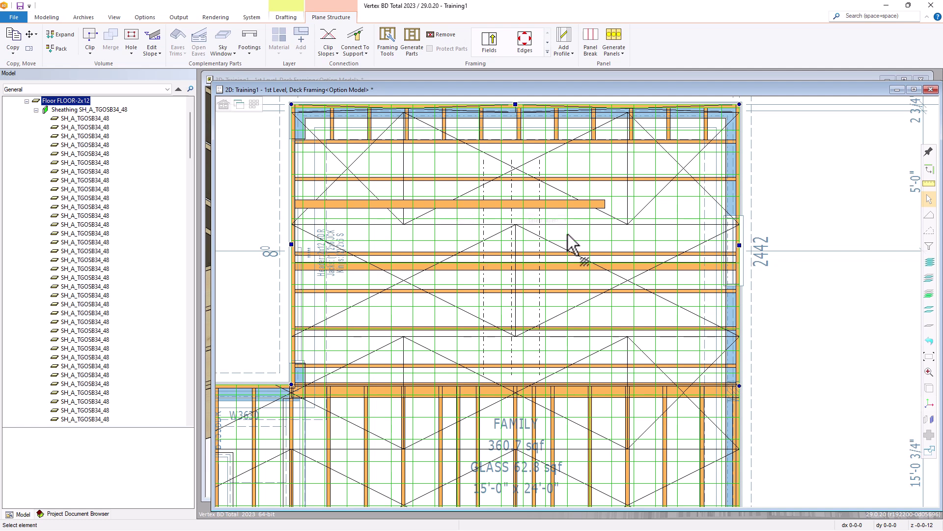
click(414, 44)
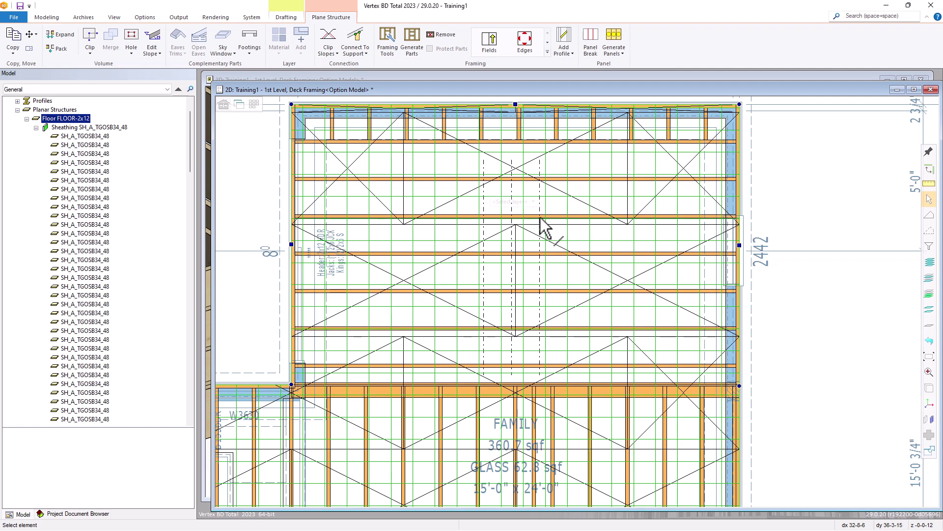
click(783, 211)
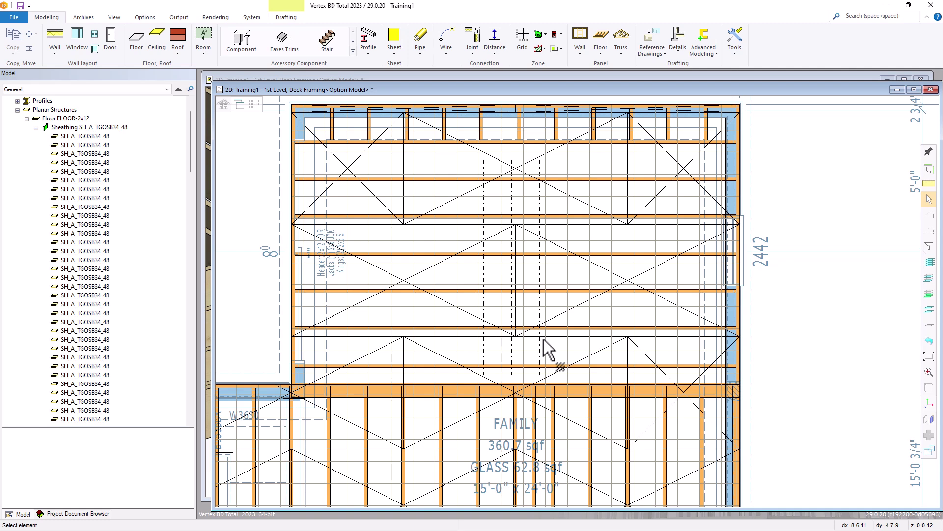
scroll(544, 339, down, 2)
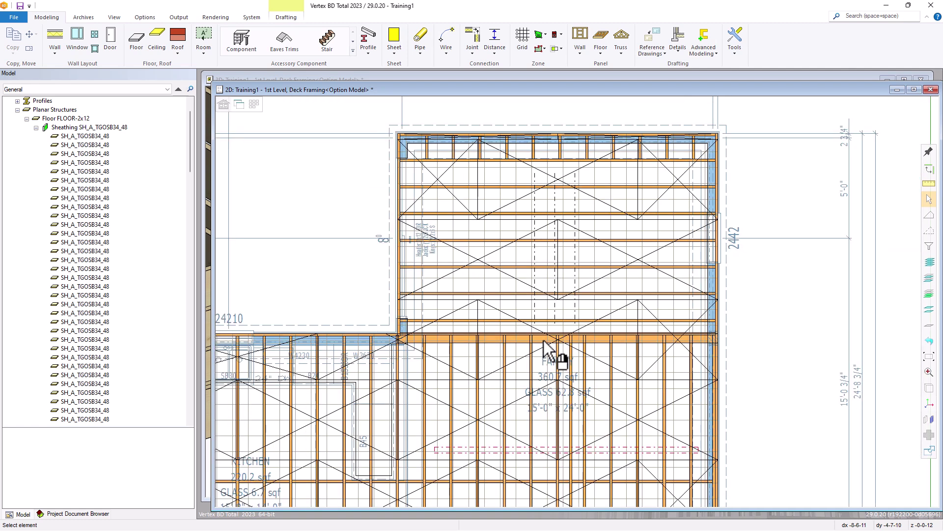
middle_click(580, 309)
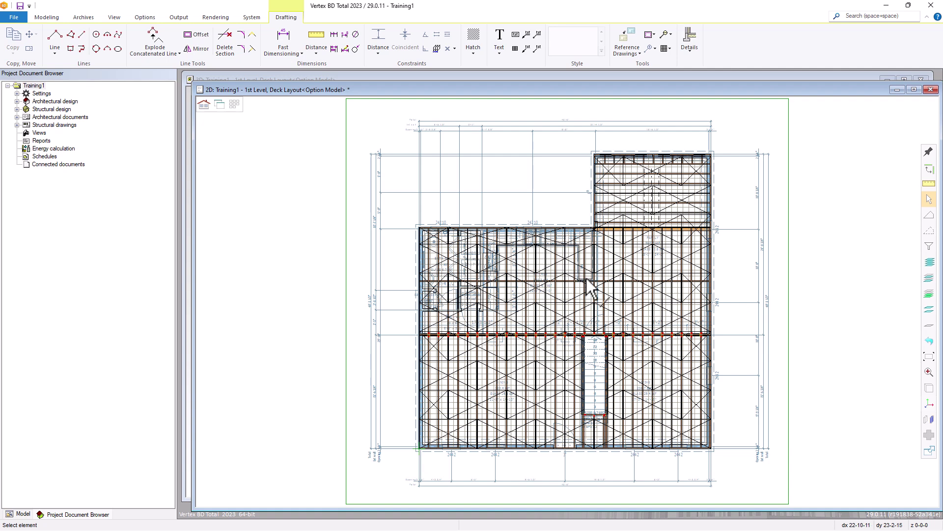
Generate the deck's sheet schedule with labels at new locations, schedule and sheet drawings, and place the table beside the plan
click(178, 18)
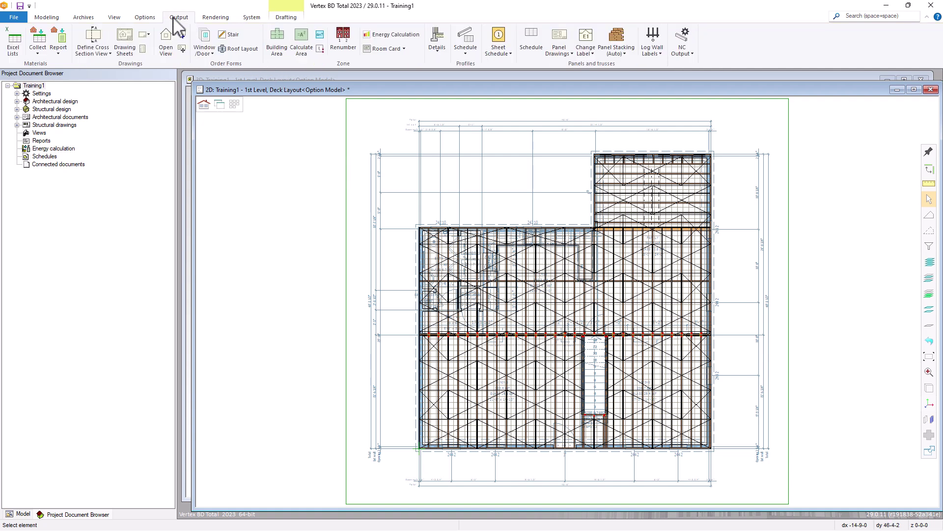
click(500, 37)
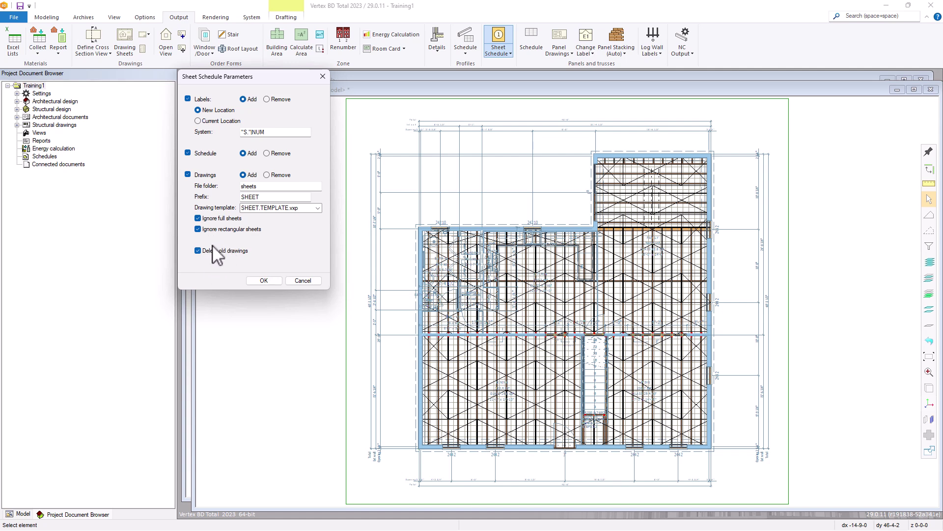
click(262, 280)
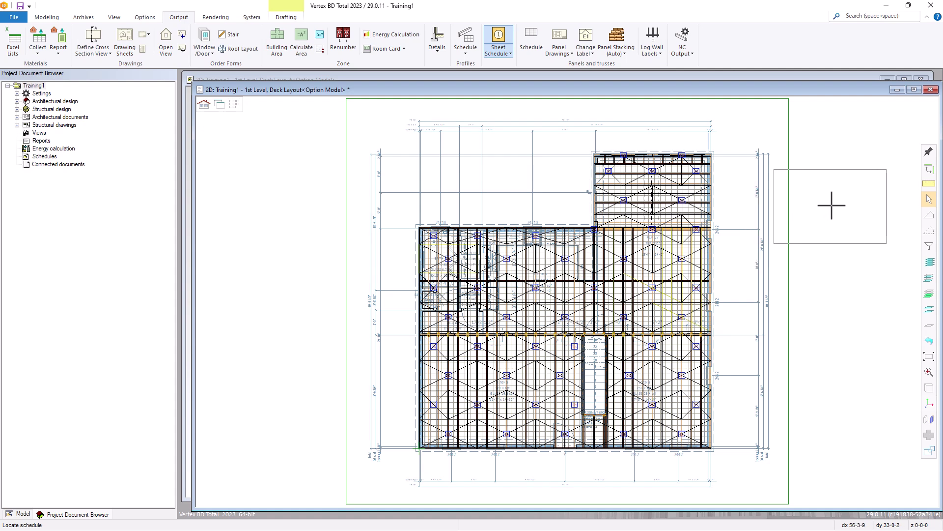
click(830, 196)
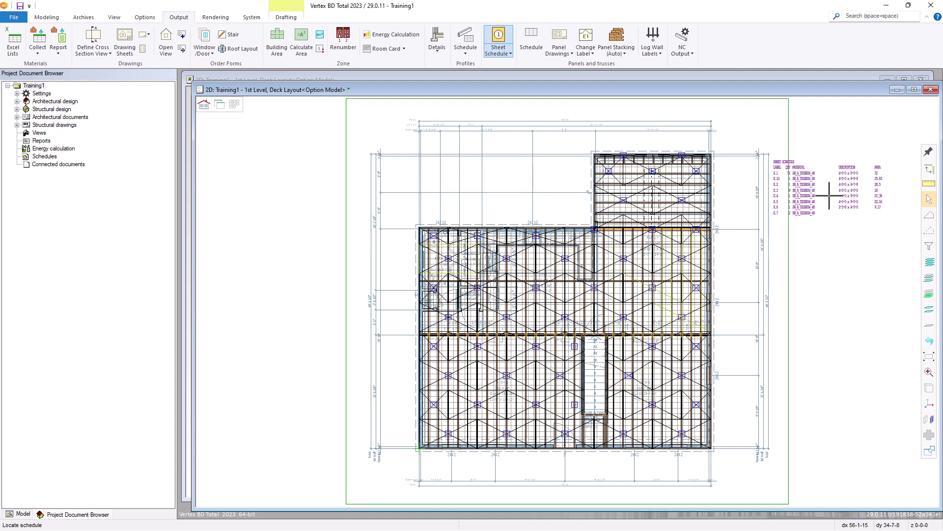
scroll(840, 208, up, 3)
scroll(570, 309, up, 2)
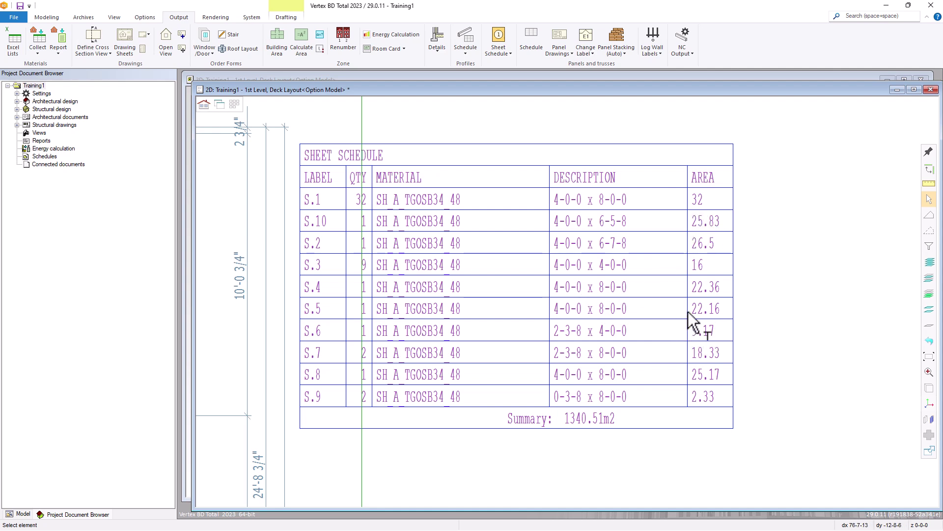
Check the sheet labels on the deck plan and list the sheet drawings under the project's structural drawings
scroll(691, 314, down, 1)
scroll(690, 315, down, 2)
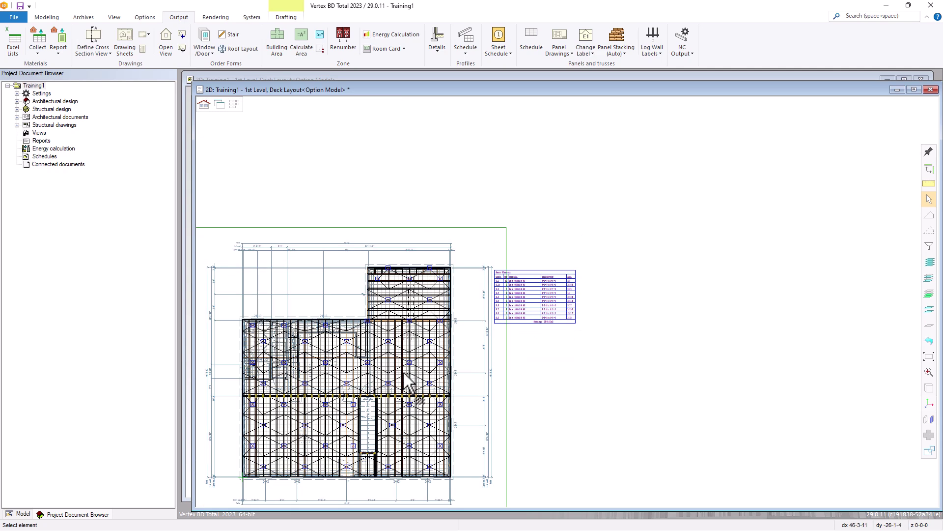
scroll(568, 295, up, 4)
scroll(553, 248, up, 2)
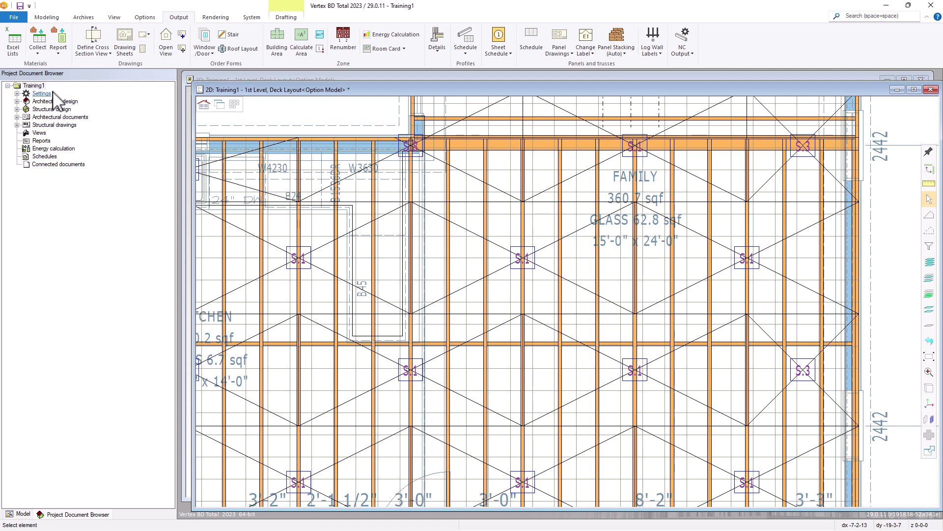
click(17, 125)
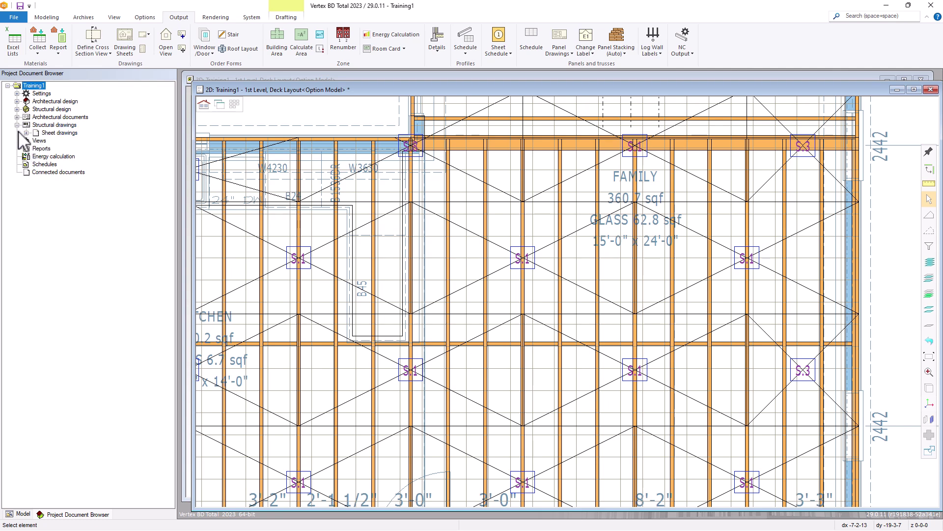
click(26, 133)
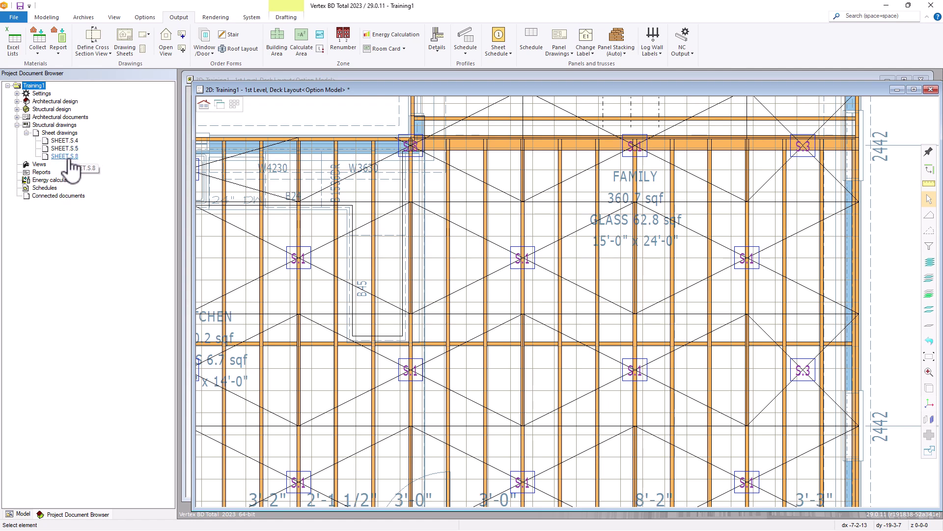
Open the SHEET.S.4 drawing, examine the cutout and its dimensions, and close the drawing
double_click(63, 143)
drag(63, 145, 346, 172)
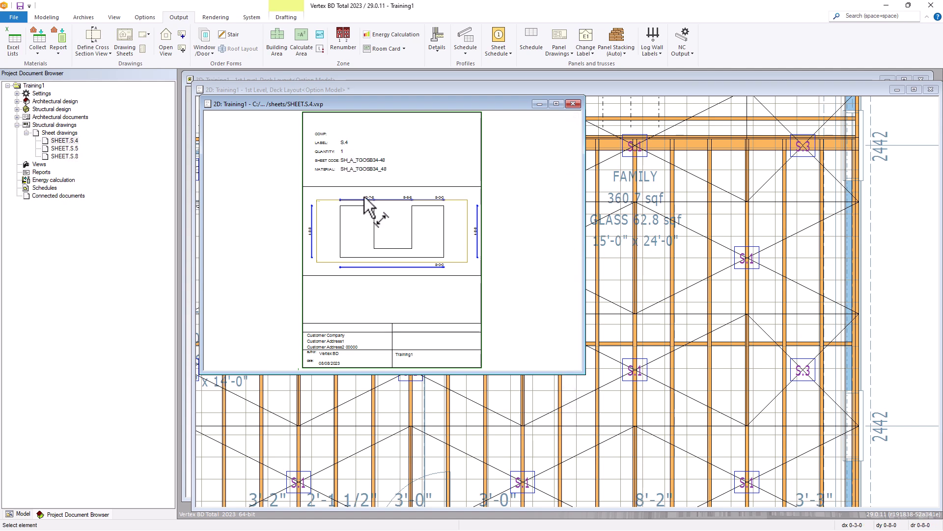
scroll(380, 228, up, 3)
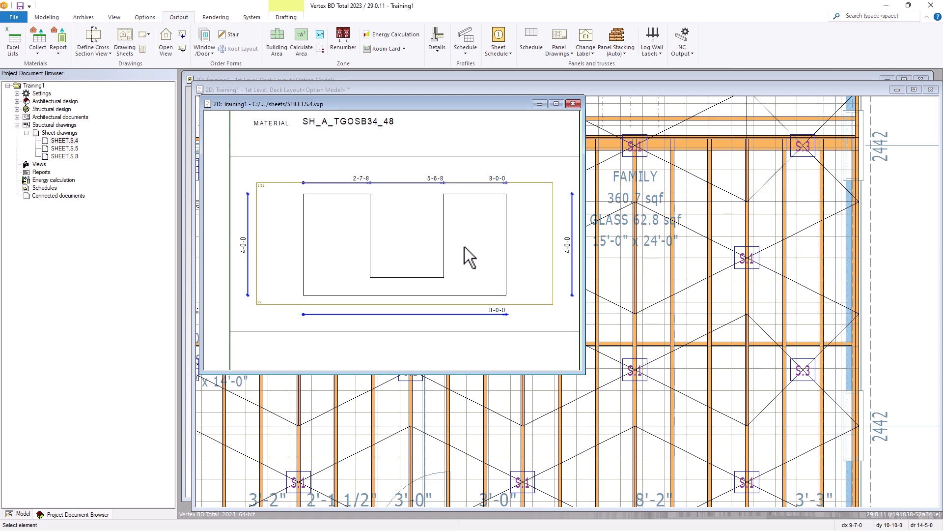
scroll(488, 246, down, 3)
scroll(378, 256, down, 1)
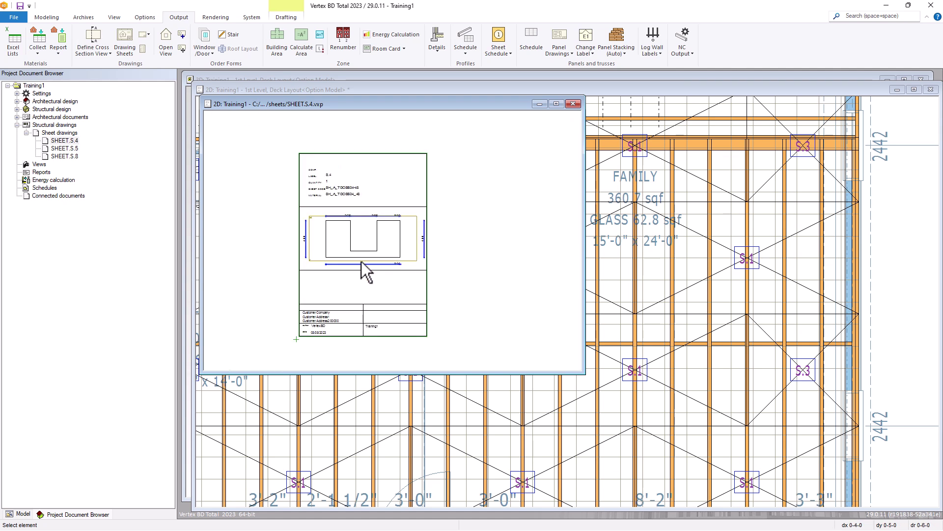
scroll(362, 261, up, 1)
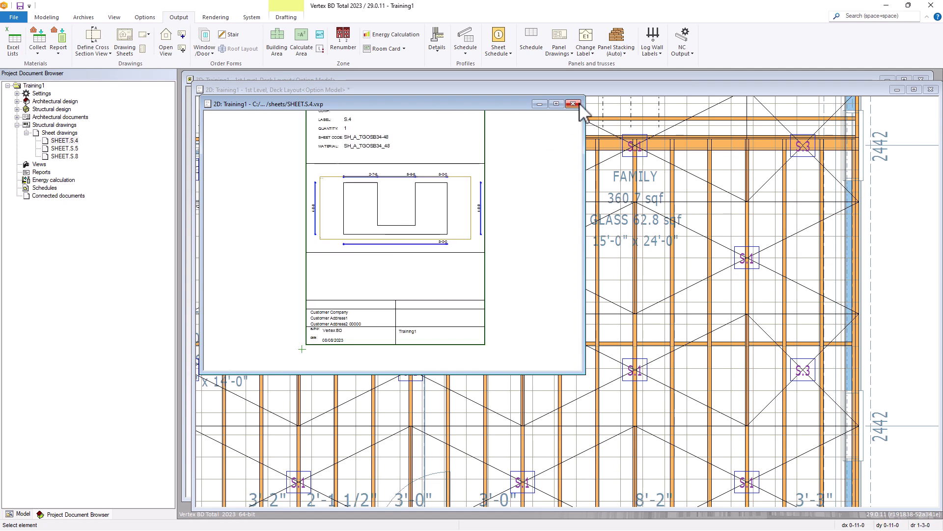
click(576, 105)
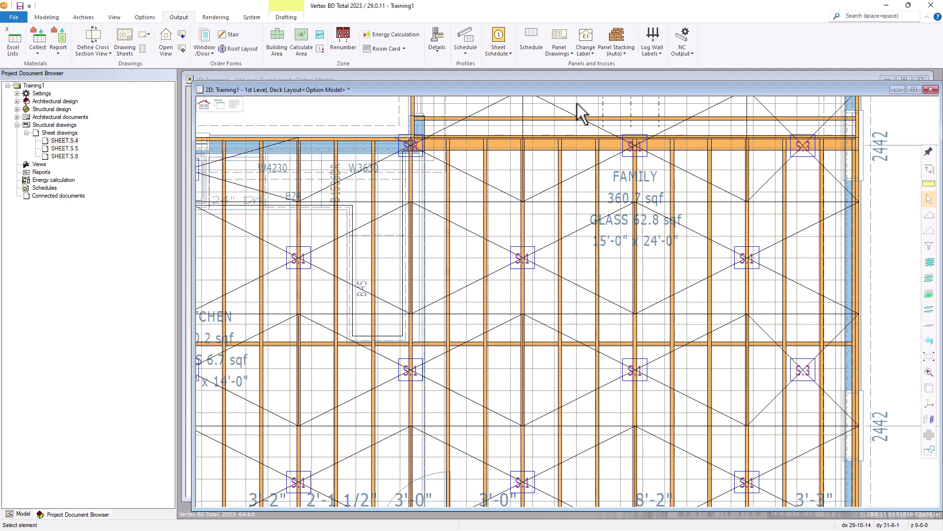
Open the SHEET.S.5 and SHEET.S.8 drawings one after the other, examine their cut shapes, and close each
double_click(65, 148)
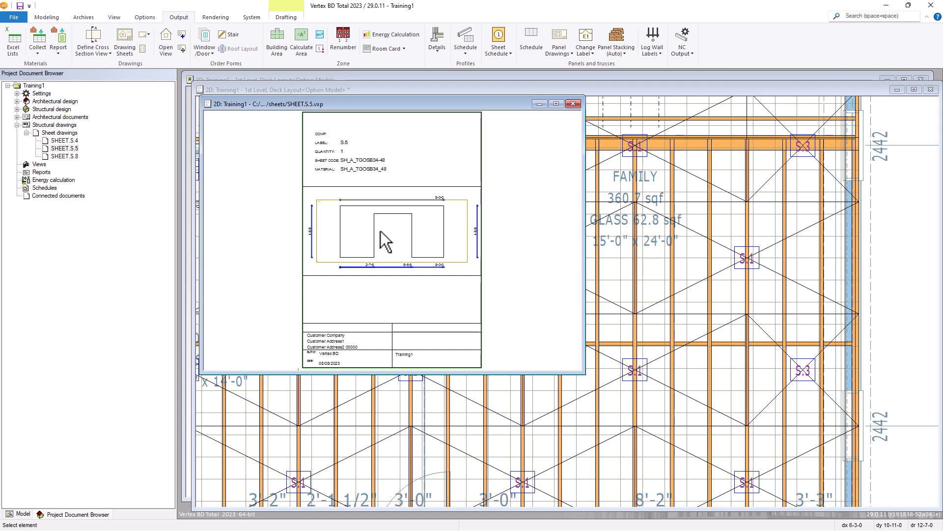
scroll(383, 248, up, 1)
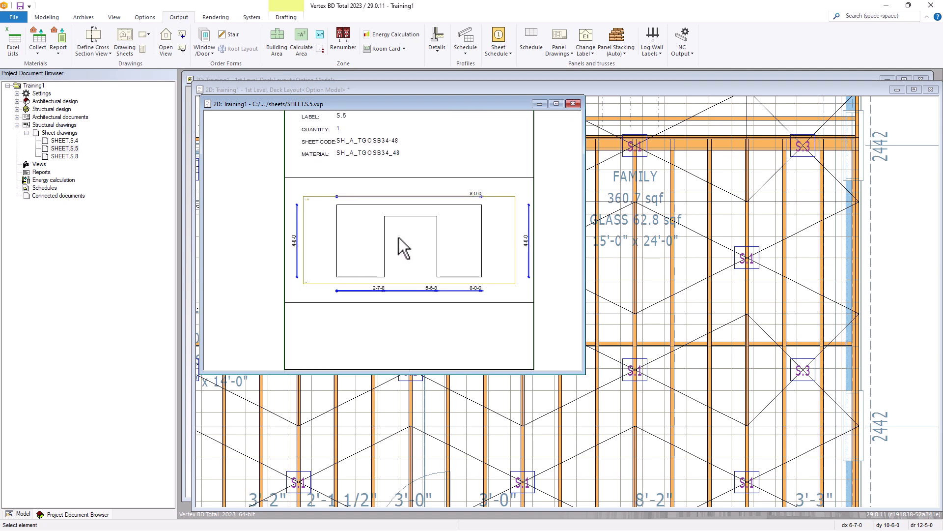
click(573, 104)
double_click(65, 156)
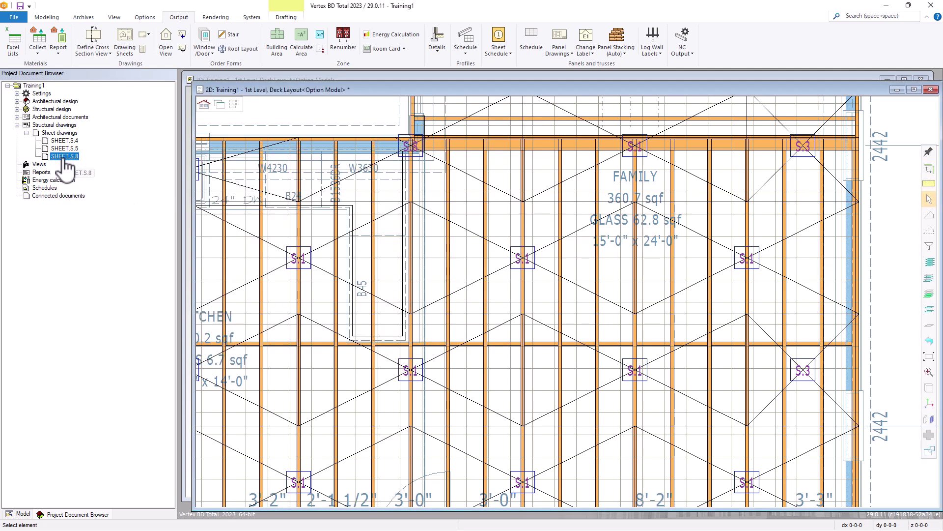
scroll(373, 243, up, 3)
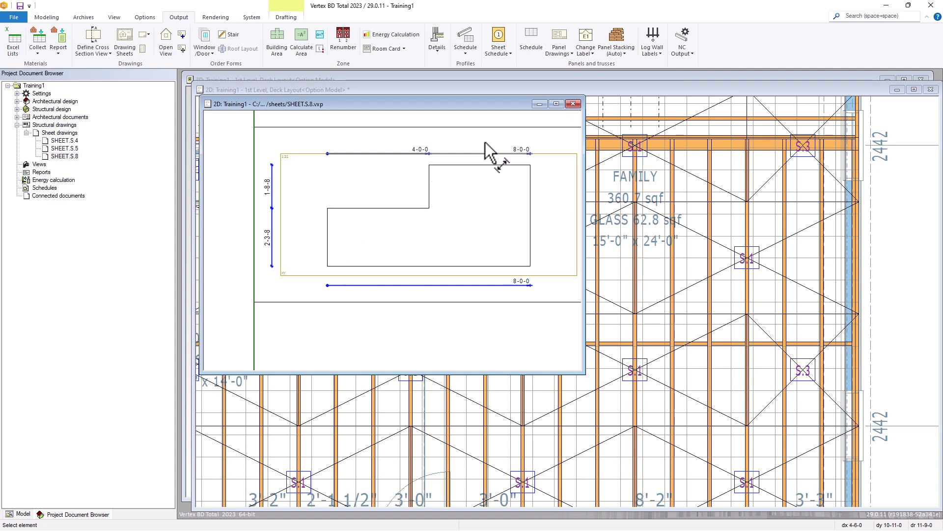
click(573, 103)
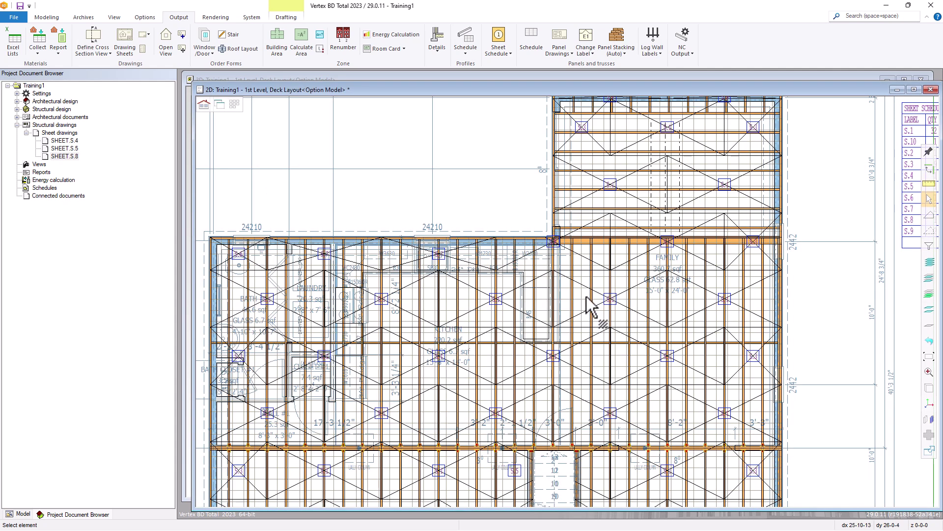
Locate the notched S.8 sheet at the family room corner and the S.5 and S.4 sheets around the stair opening in the deck plan
scroll(613, 289, up, 2)
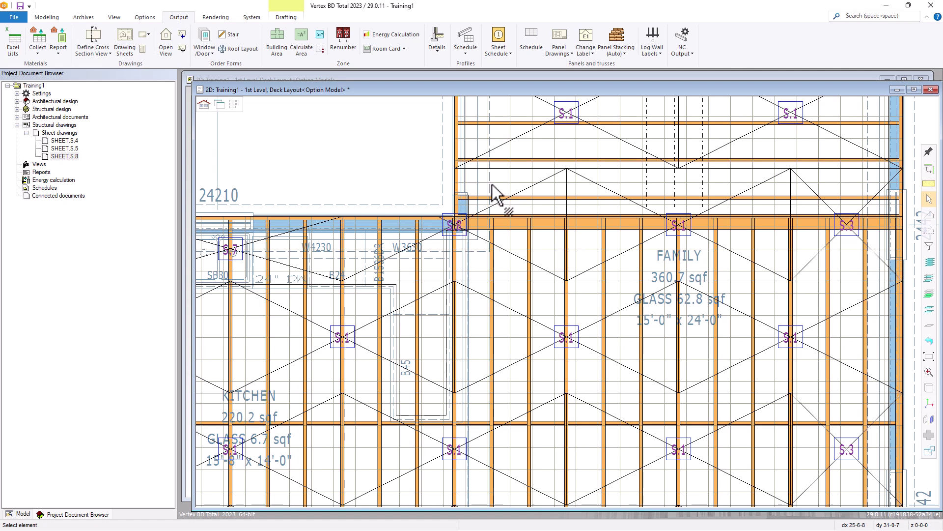
click(529, 188)
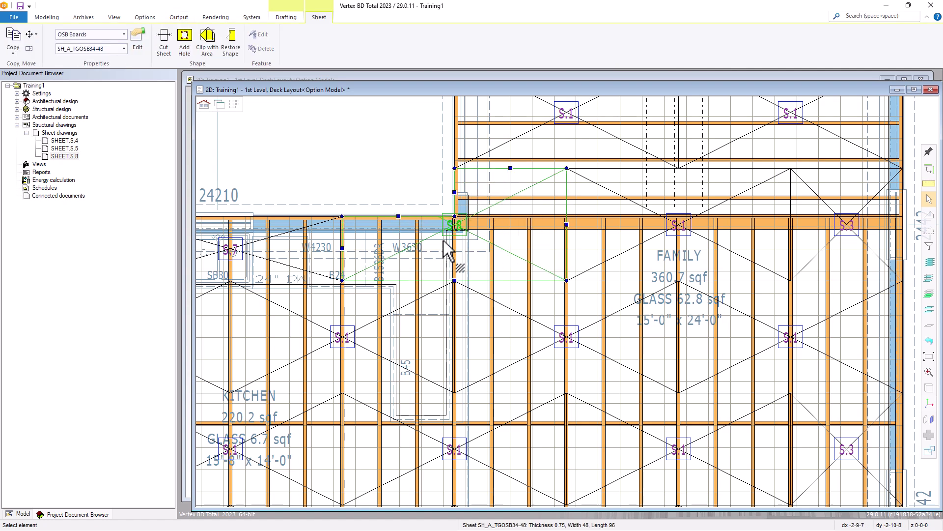
key(Escape)
scroll(573, 312, down, 5)
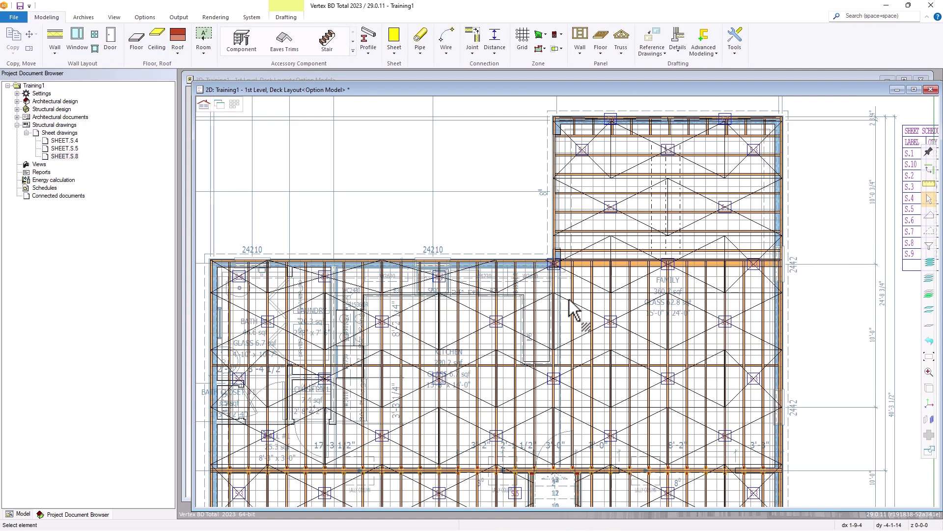
scroll(572, 314, up, 3)
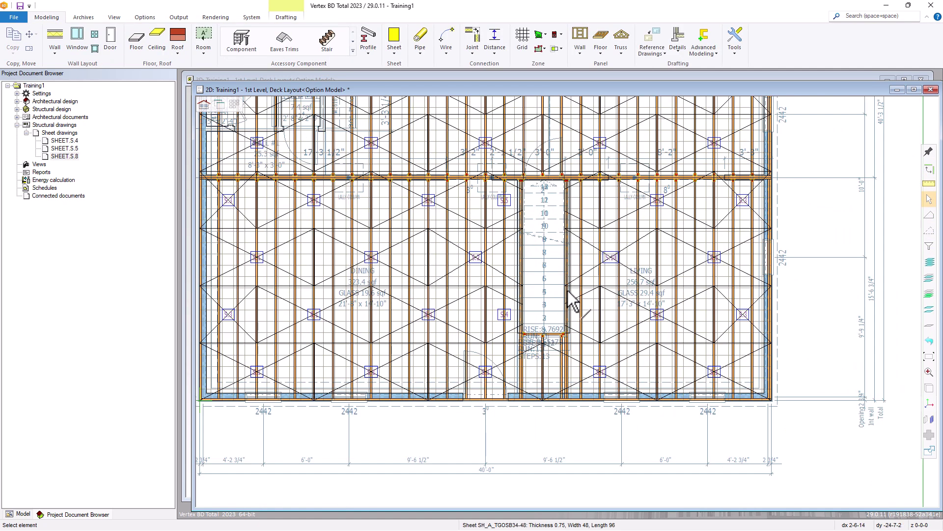
scroll(580, 275, up, 2)
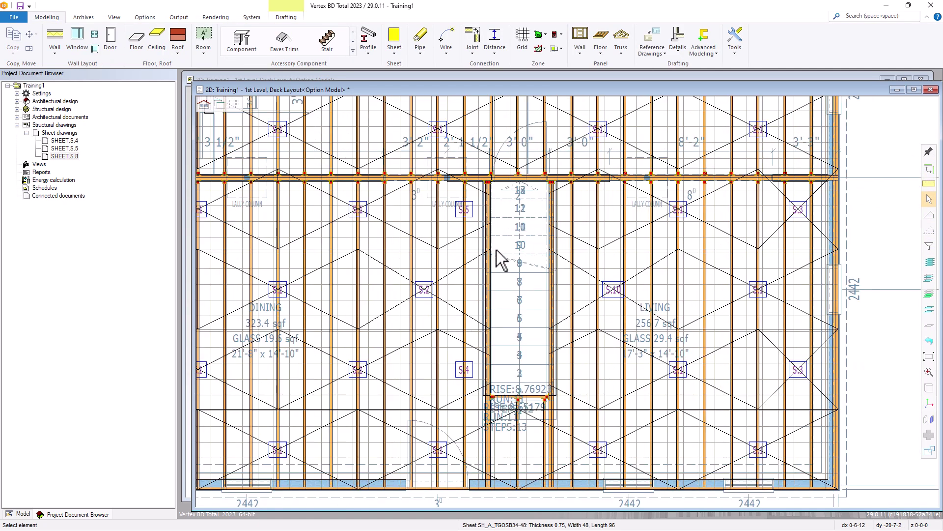
click(473, 216)
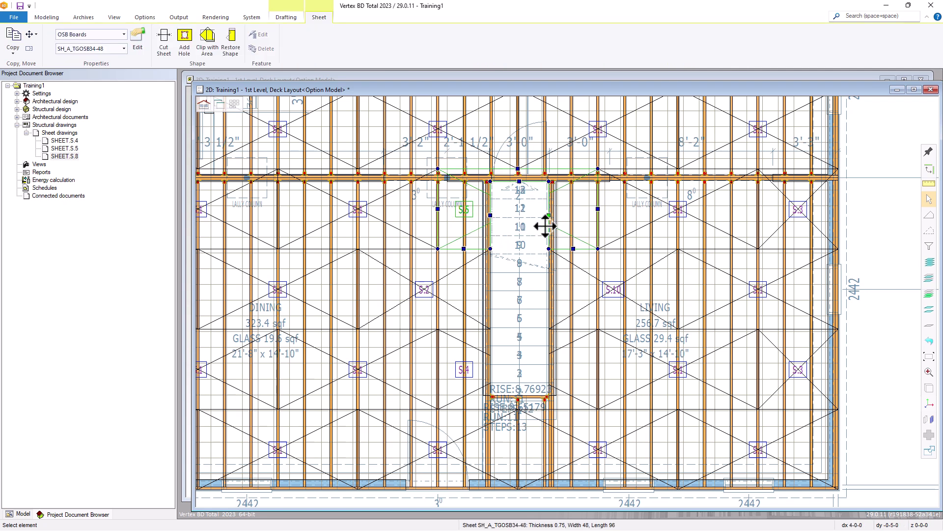
click(472, 372)
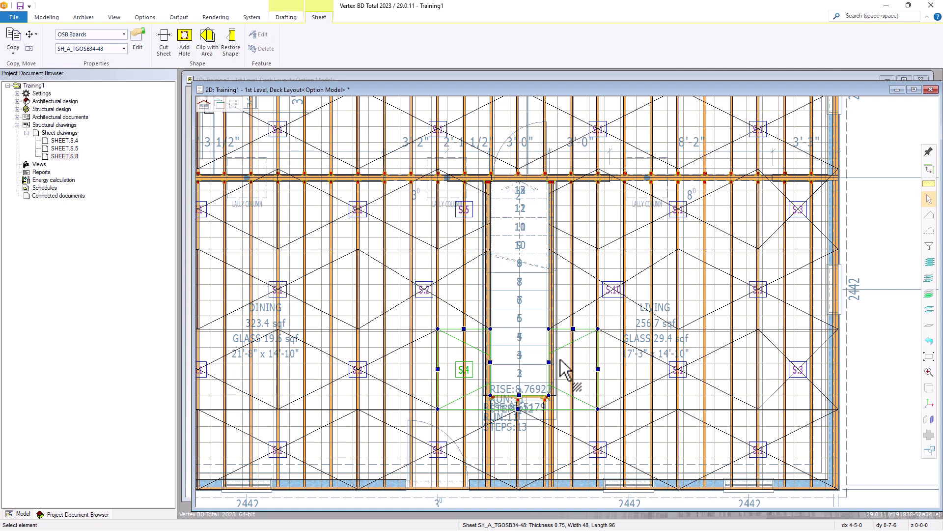
Review the sheet schedule parameters, including the options to ignore full and rectangular sheets, and leave them without generating a schedule
click(179, 17)
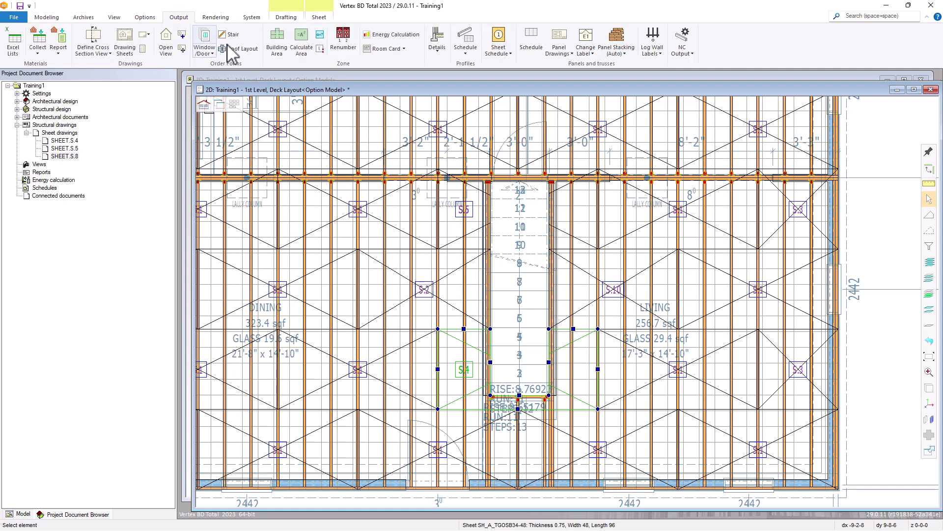
click(502, 40)
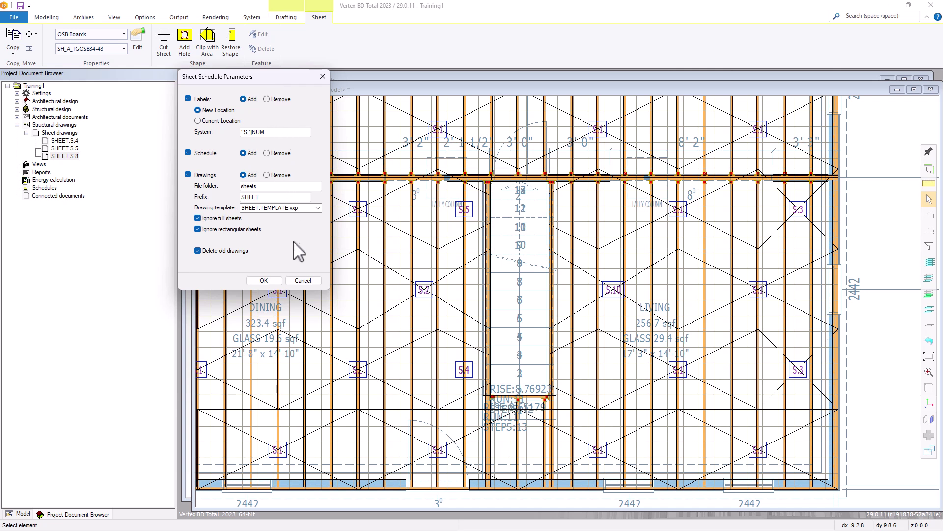
click(304, 281)
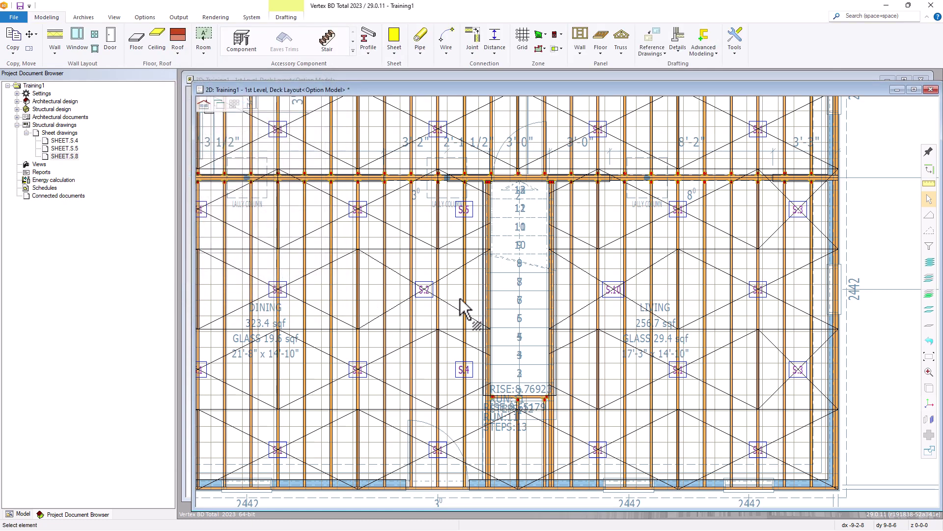
Start a profile schedule for the FLOOR JOISTS (grp lbls) group and review its label system choices in the piece schedule parameters
middle_click(511, 284)
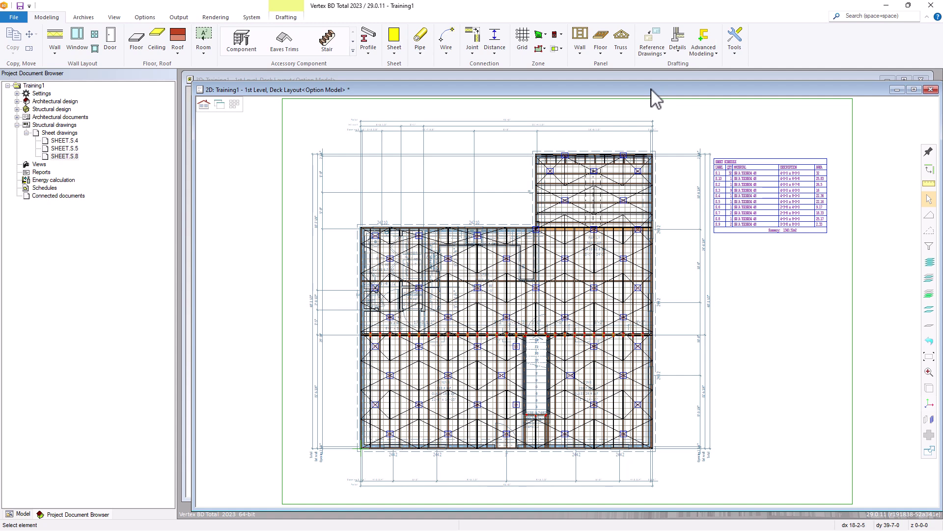
click(178, 18)
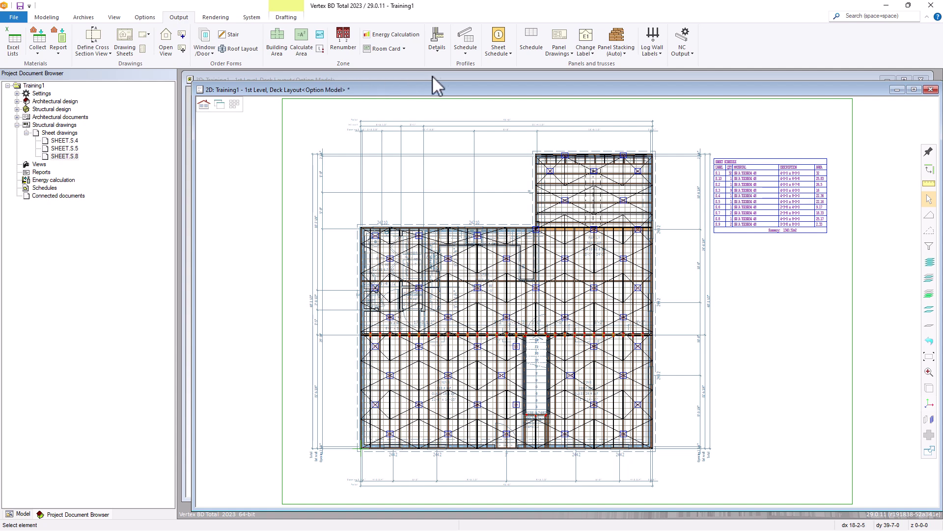
click(466, 46)
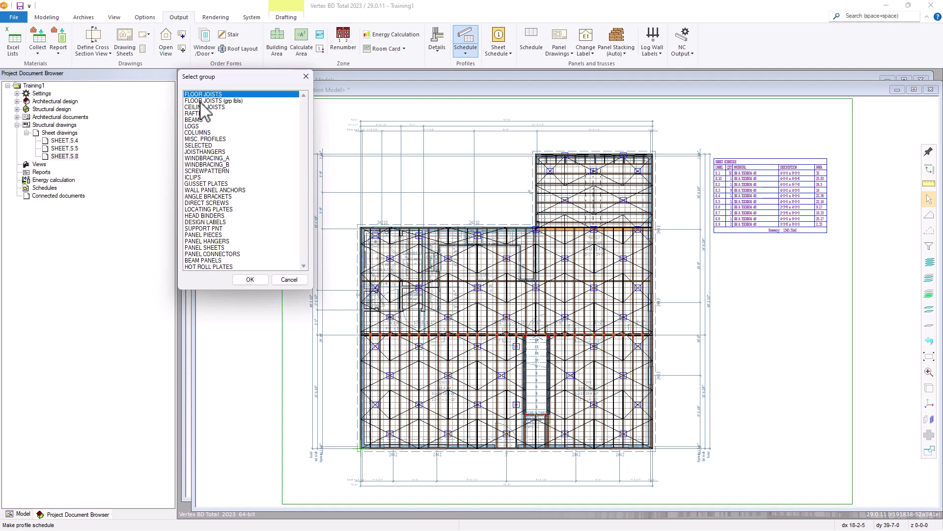
double_click(220, 100)
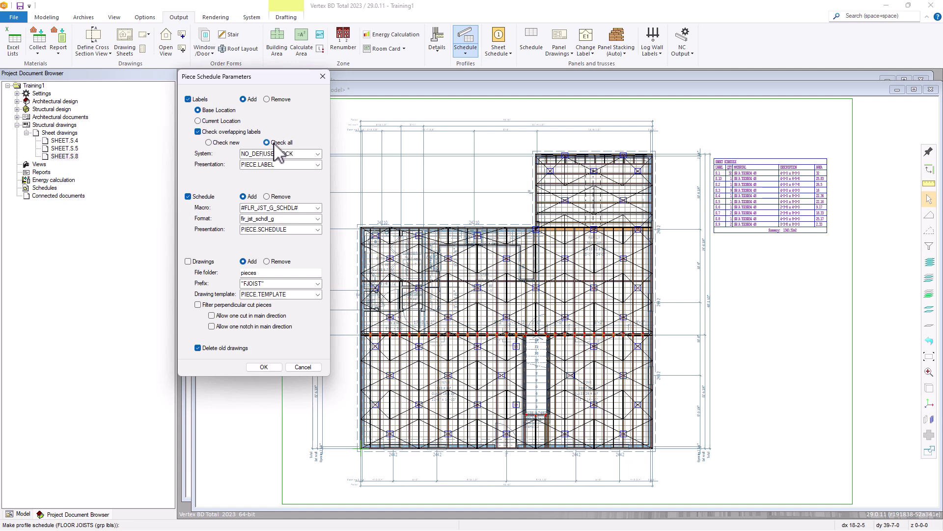
click(318, 154)
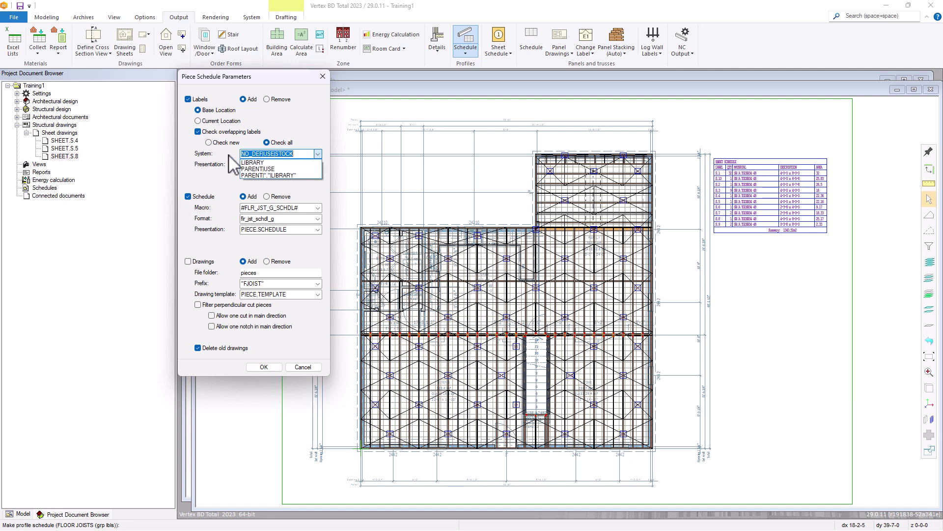
key(Escape)
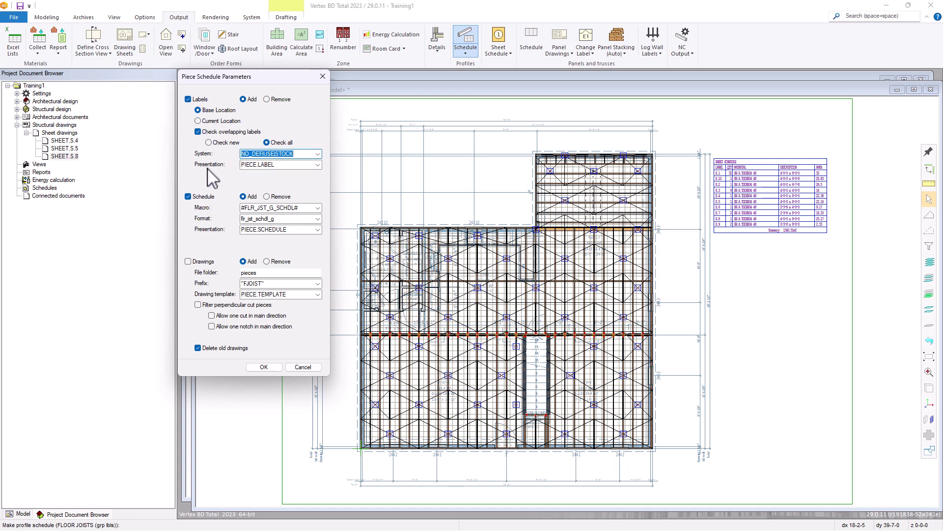
key(Tab)
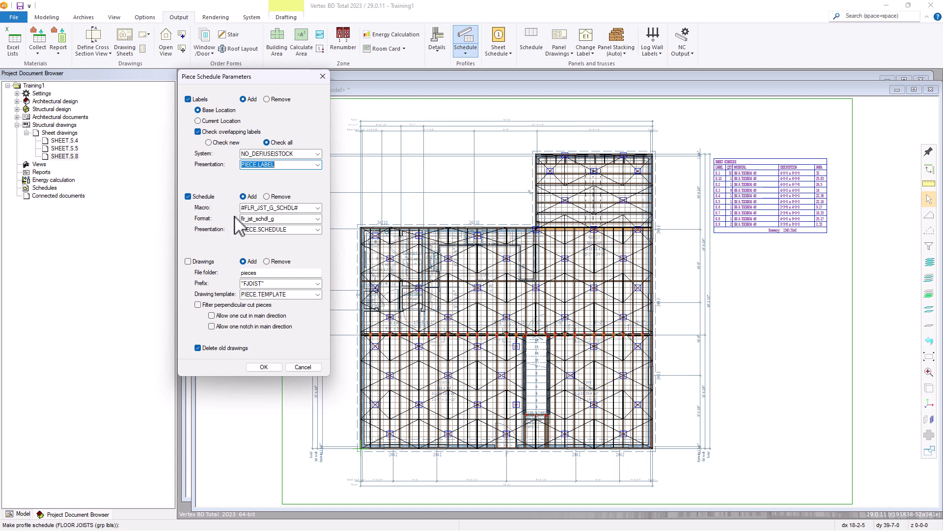
Generate the floor joist labels and schedule in the flr_jst_schdl_g format, and place the table below the sheet schedule
click(318, 219)
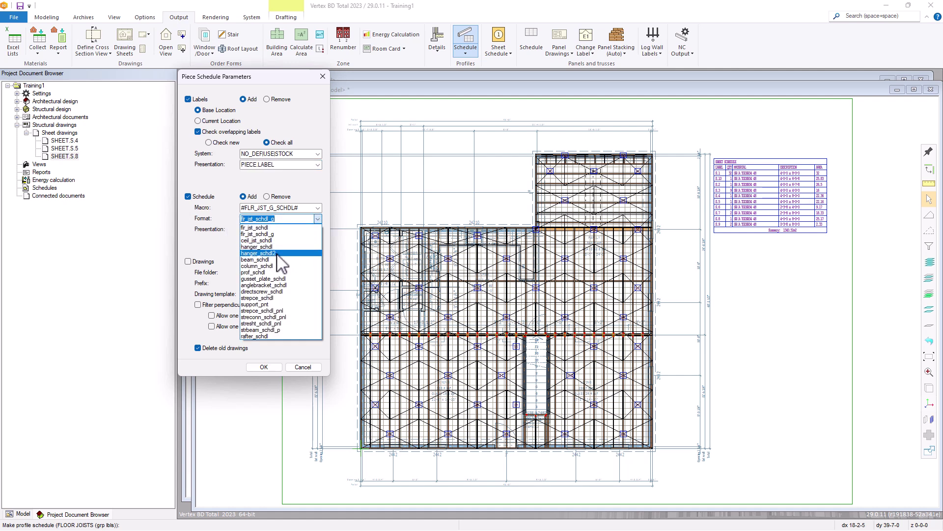
click(244, 235)
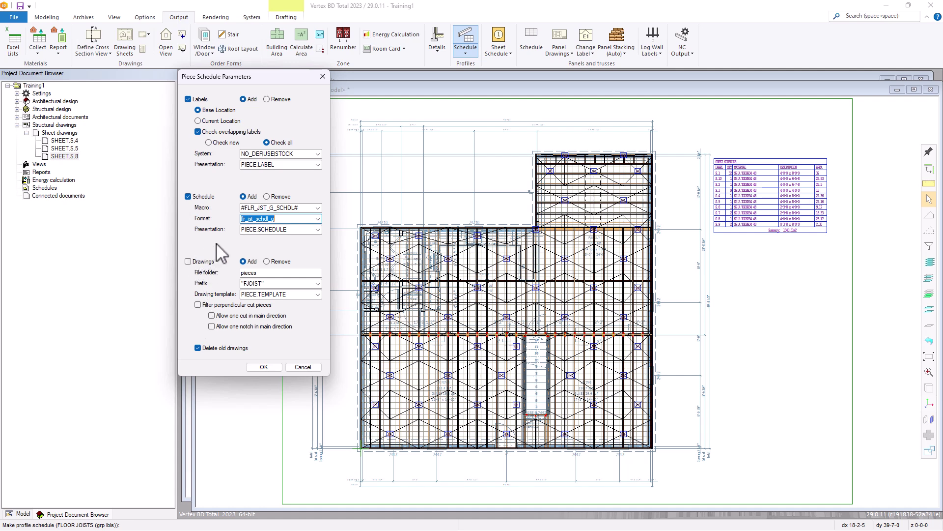
click(264, 367)
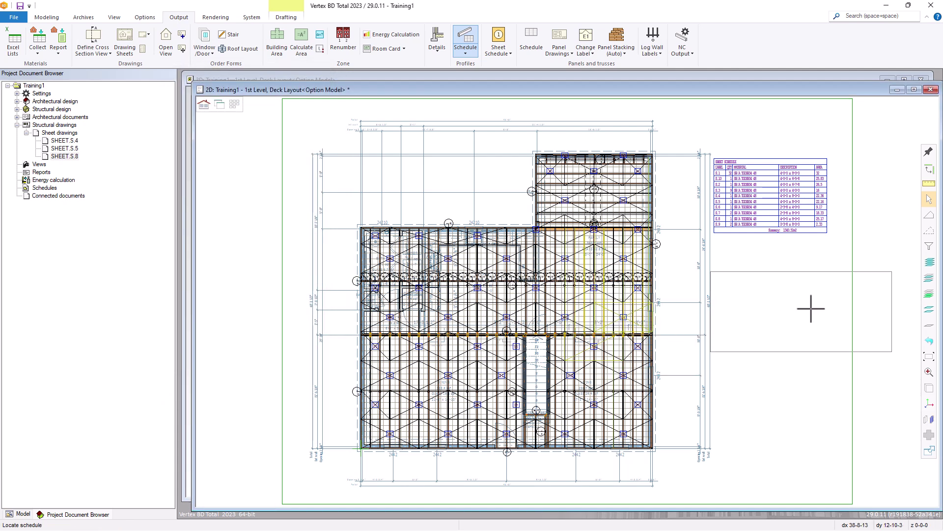
click(805, 283)
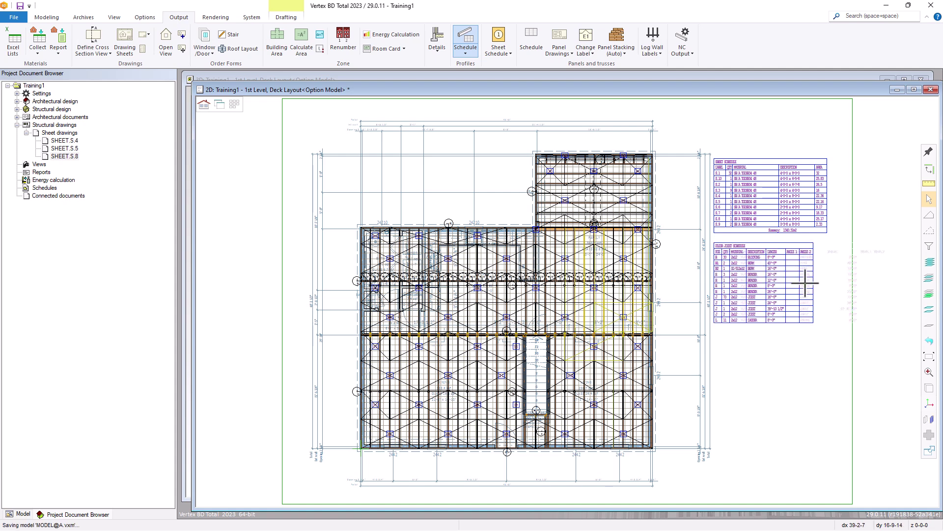
Review the floor joist schedule and move the J 16 joist label below the kitchen about 2 feet down along its joist
scroll(770, 303, up, 4)
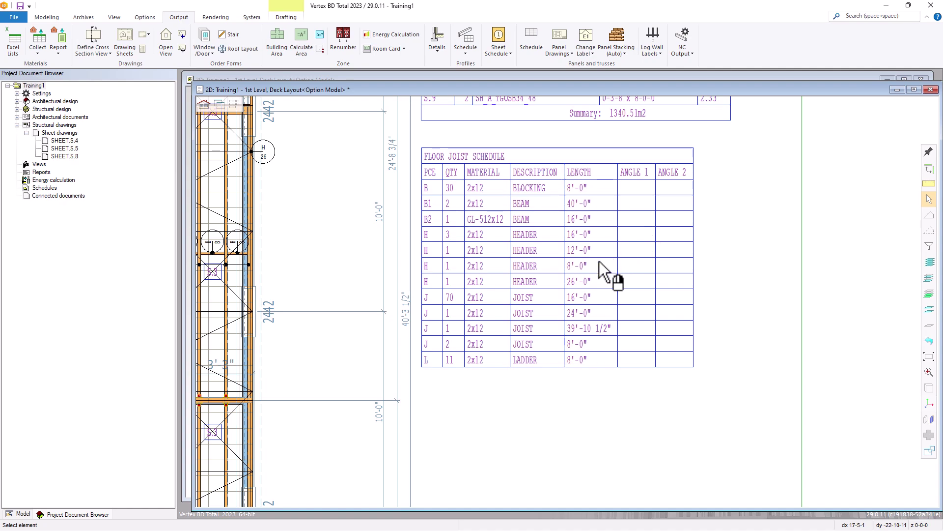
scroll(601, 263, down, 6)
scroll(486, 284, up, 5)
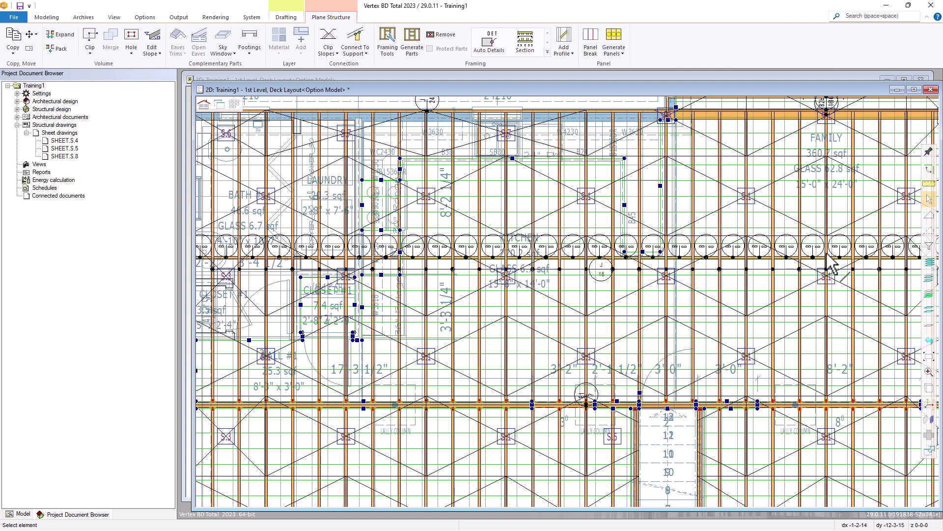
click(602, 280)
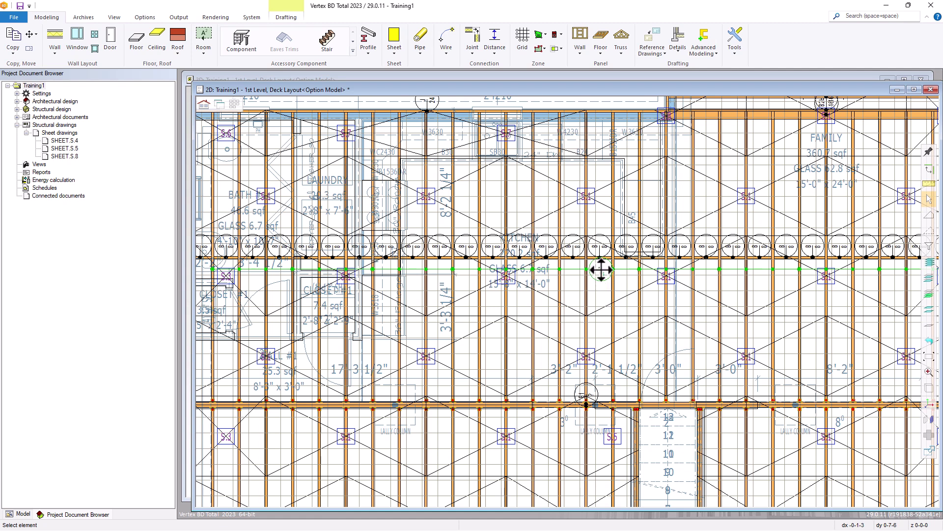
click(601, 269)
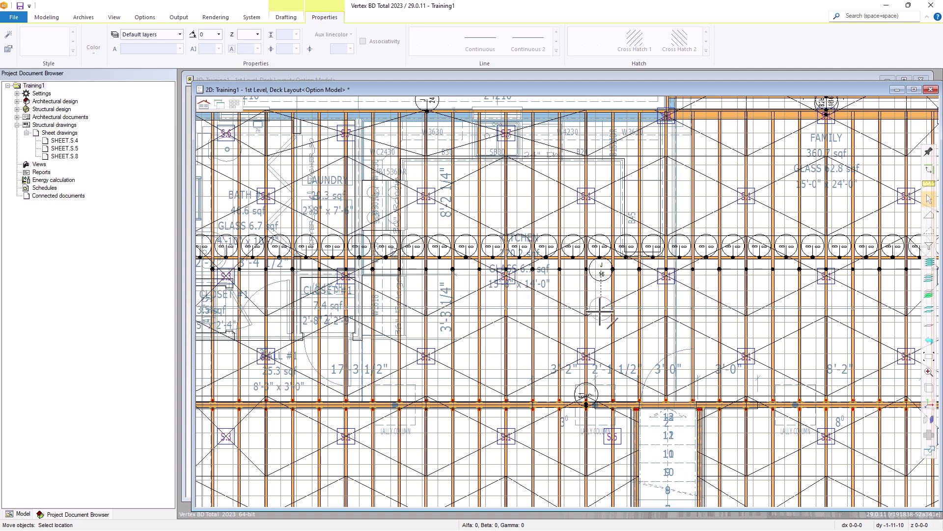
click(600, 309)
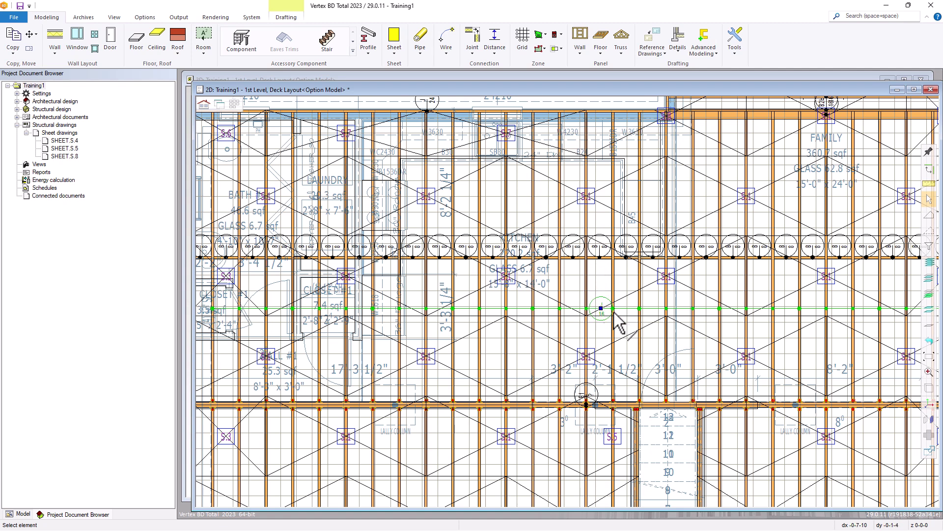
scroll(605, 324, down, 1)
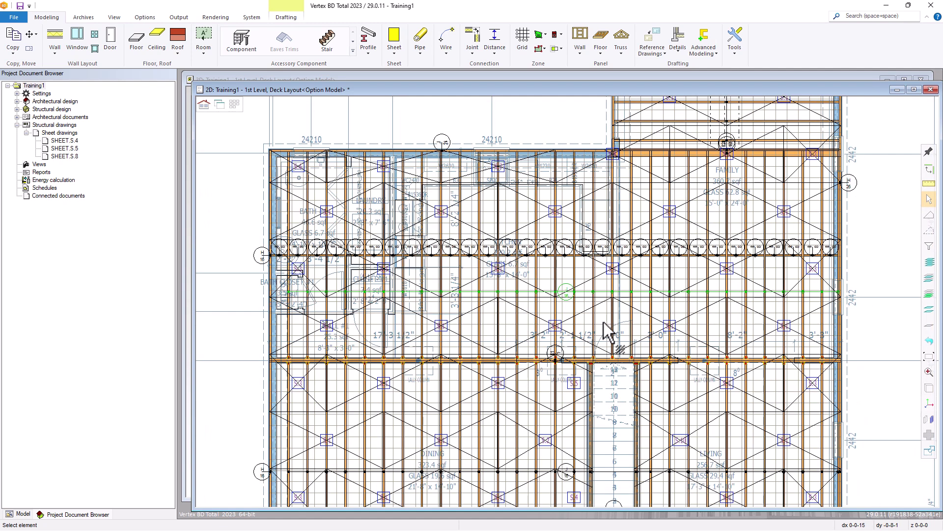
scroll(635, 300, down, 2)
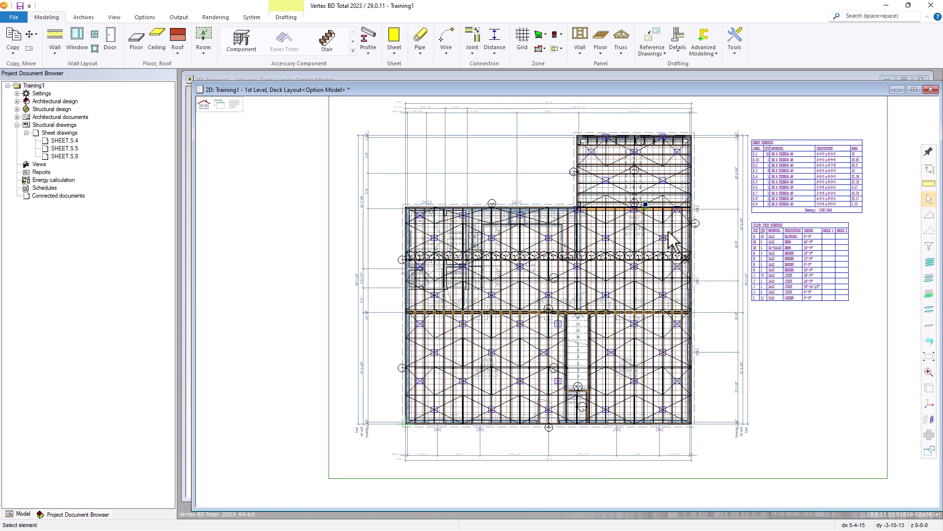
Generate labels and a schedule for the JOISTHANGERS group in the hanger_schdl format, placing the table below the floor joist schedule
click(182, 17)
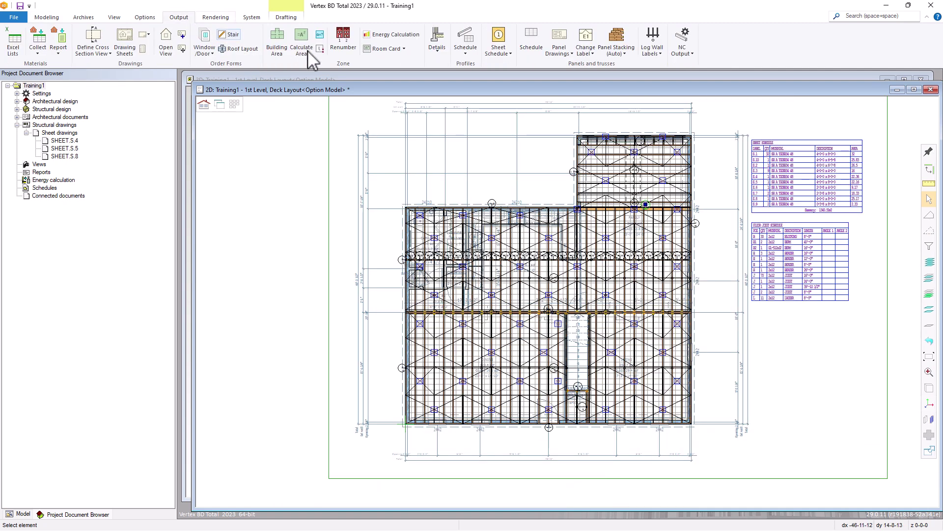
click(465, 39)
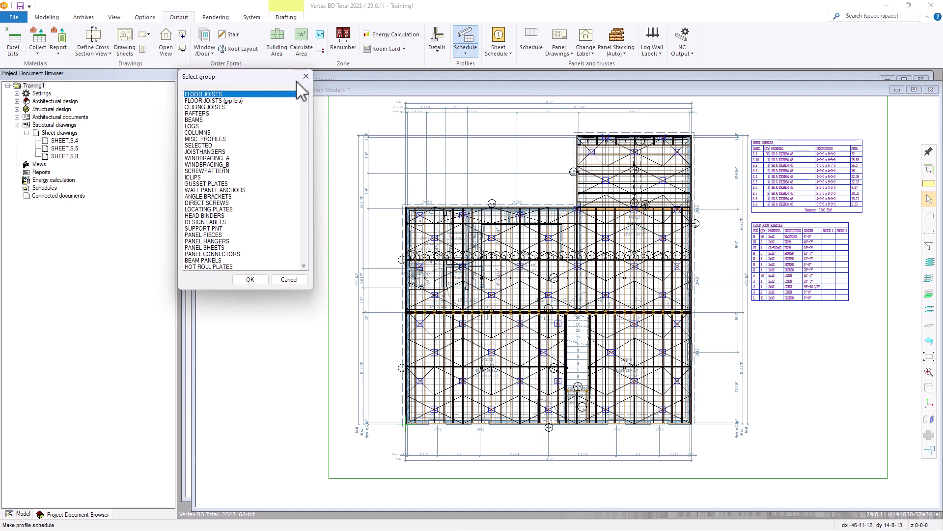
double_click(202, 151)
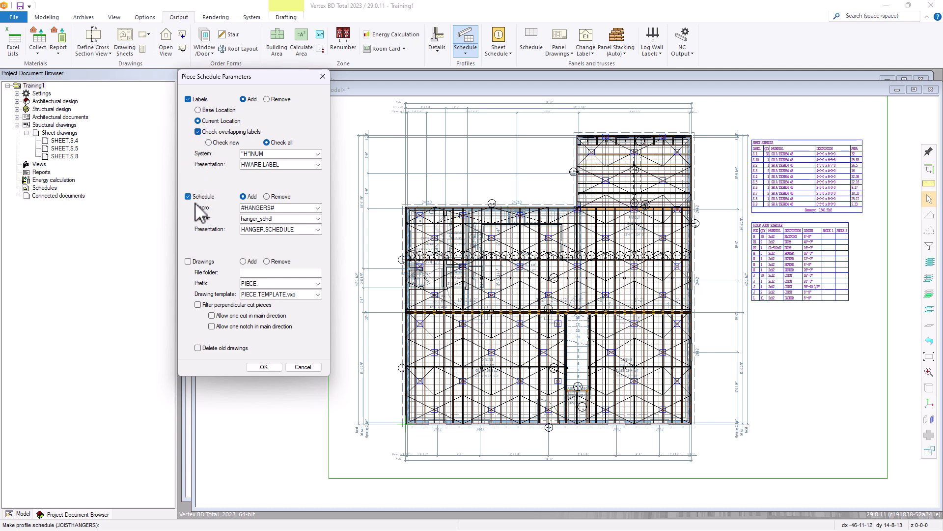
click(266, 366)
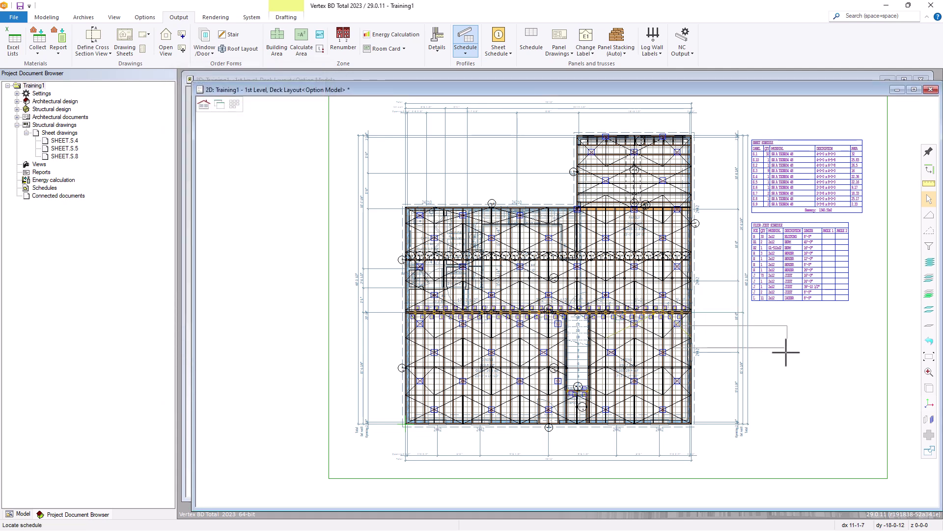
click(809, 322)
Check the joist hanger schedule against the H1 and H2 labels along the central beam and around the stair opening
scroll(785, 341, up, 3)
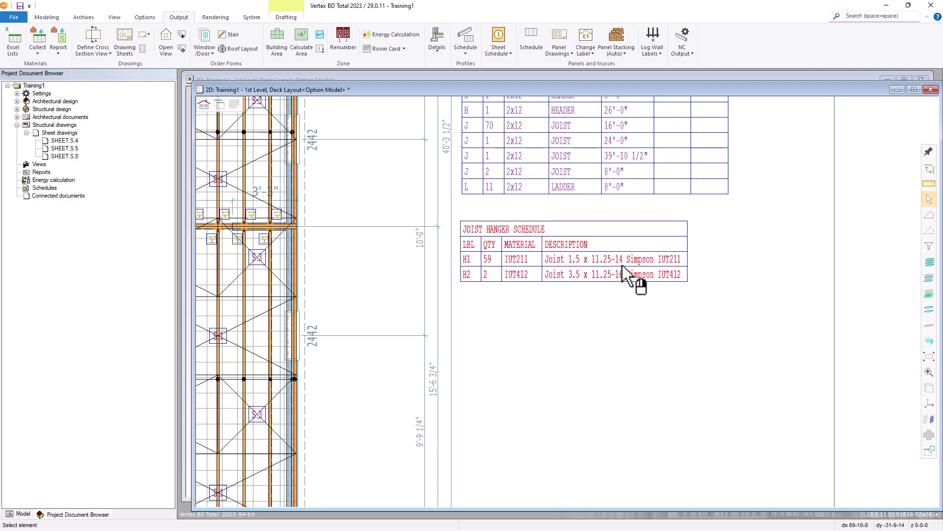
scroll(621, 266, down, 5)
scroll(424, 304, up, 6)
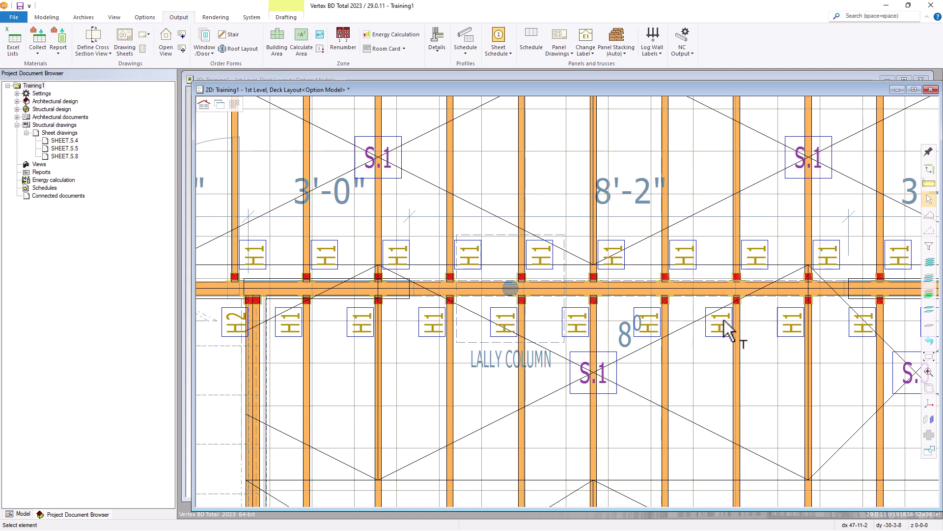
scroll(733, 326, down, 6)
scroll(592, 283, up, 2)
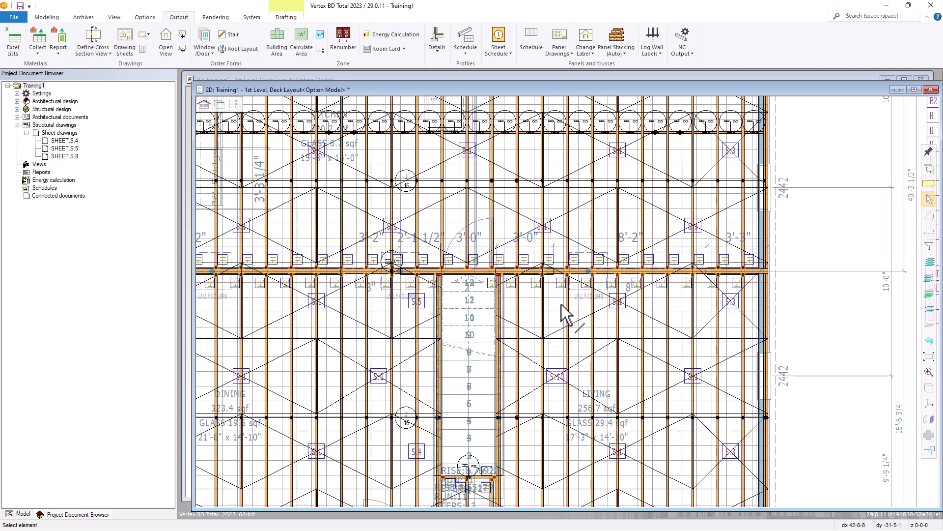
scroll(484, 295, up, 4)
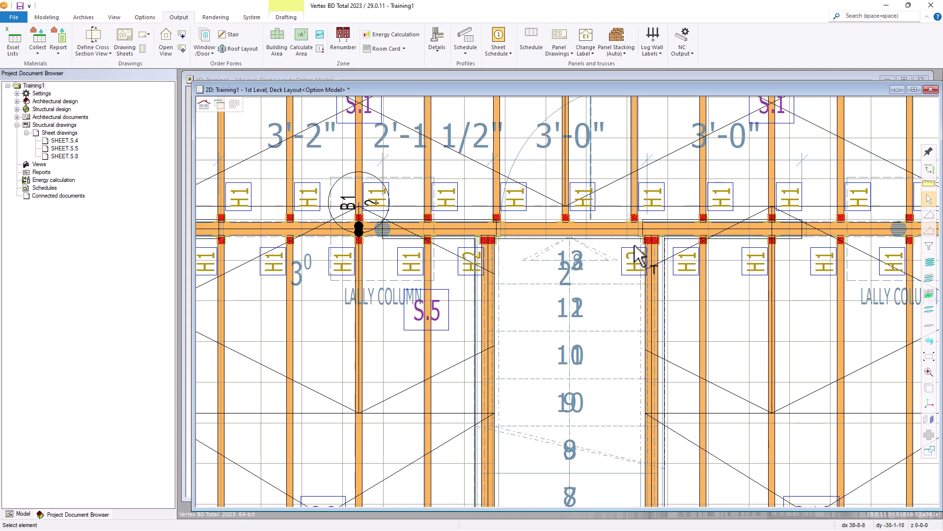
scroll(630, 276, down, 6)
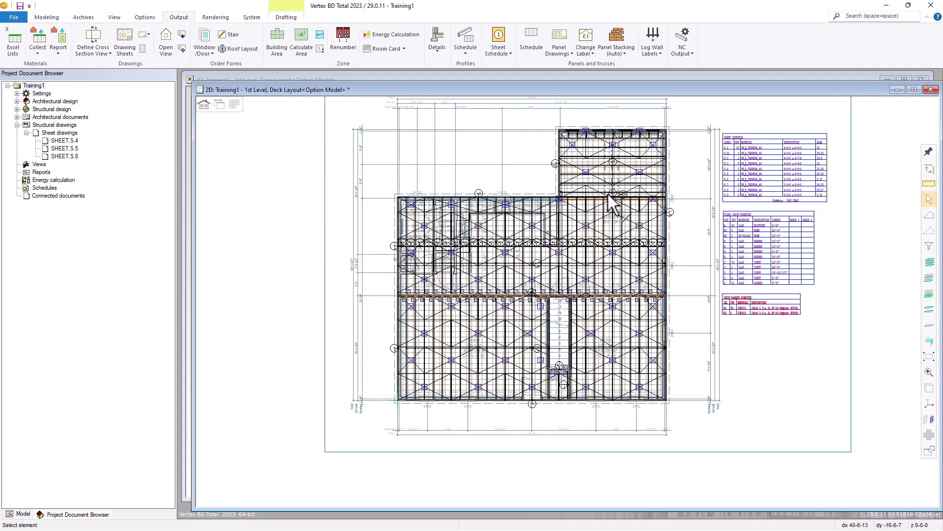
Preview the deck layout with the Plot-FloorFrm and Plot-FloorSheathing layer groups, and restore the original layer visibility
click(416, 220)
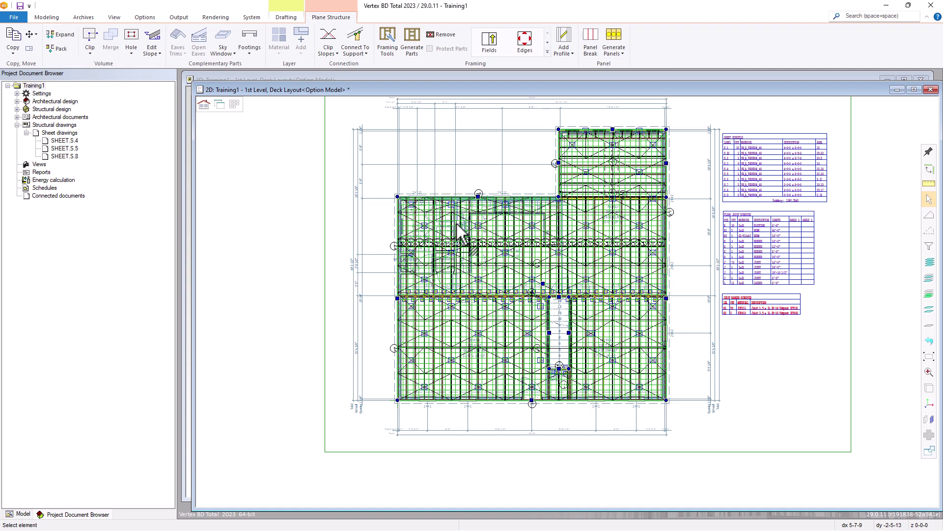
click(855, 319)
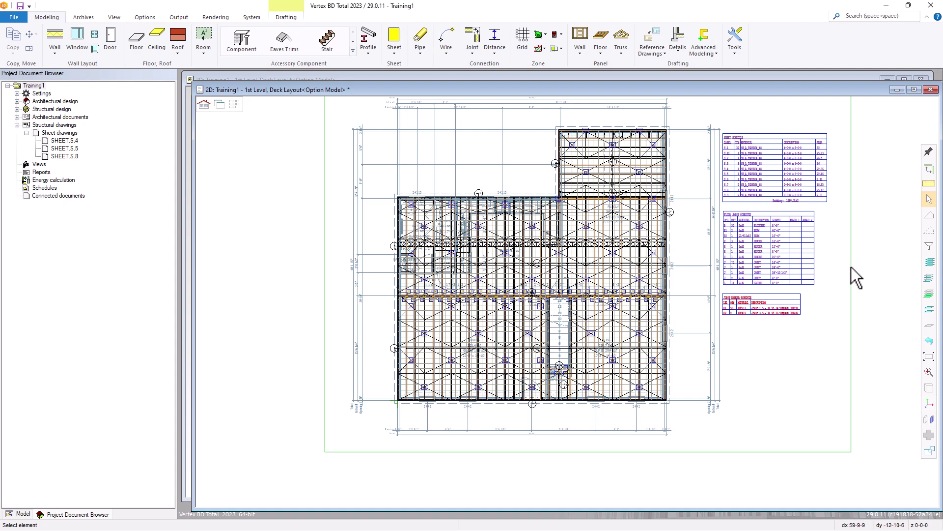
click(930, 278)
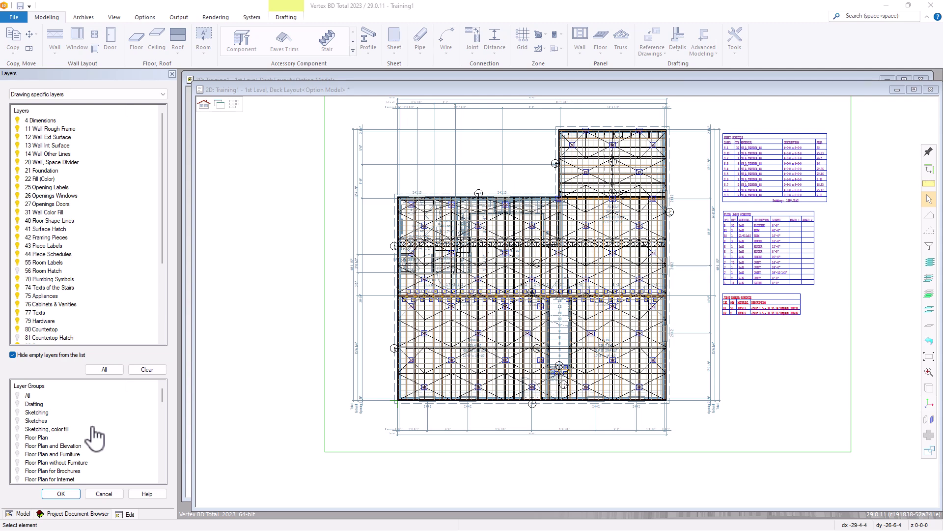
scroll(95, 437, down, 5)
scroll(95, 432, down, 3)
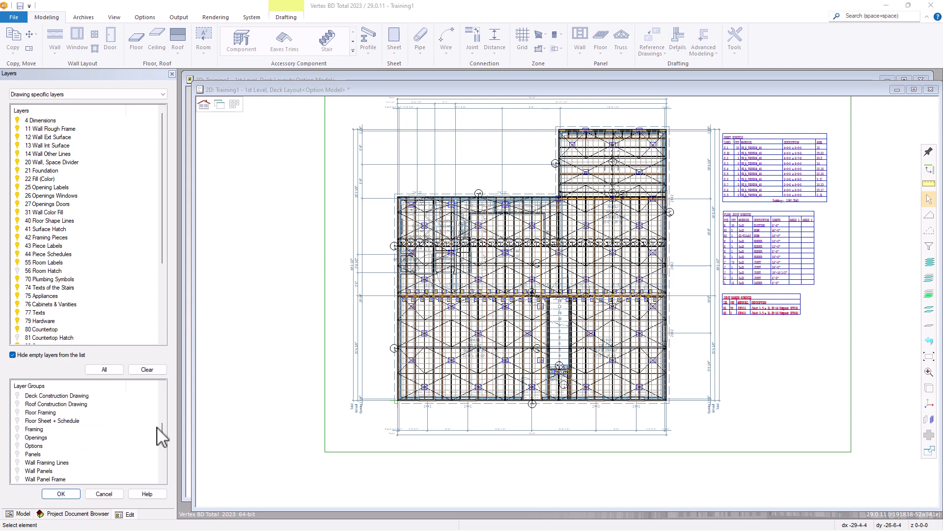
drag(162, 429, 162, 451)
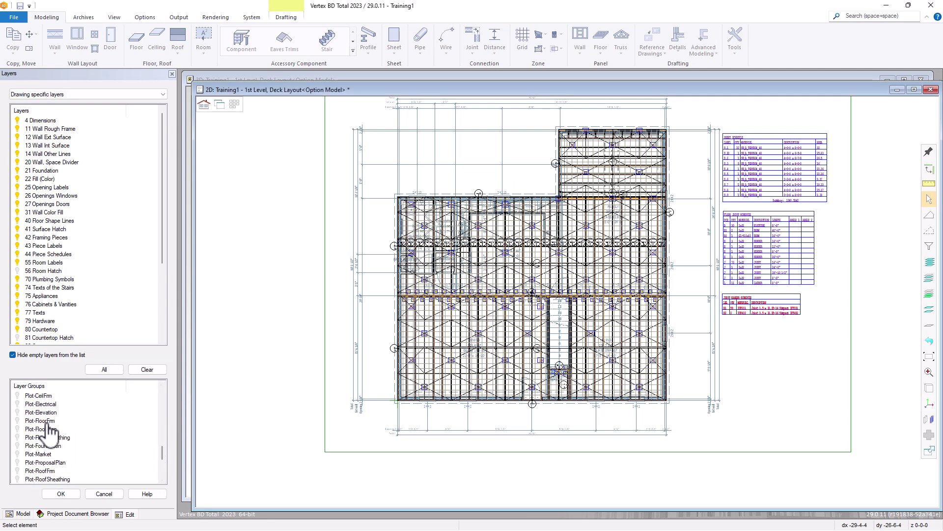
click(18, 420)
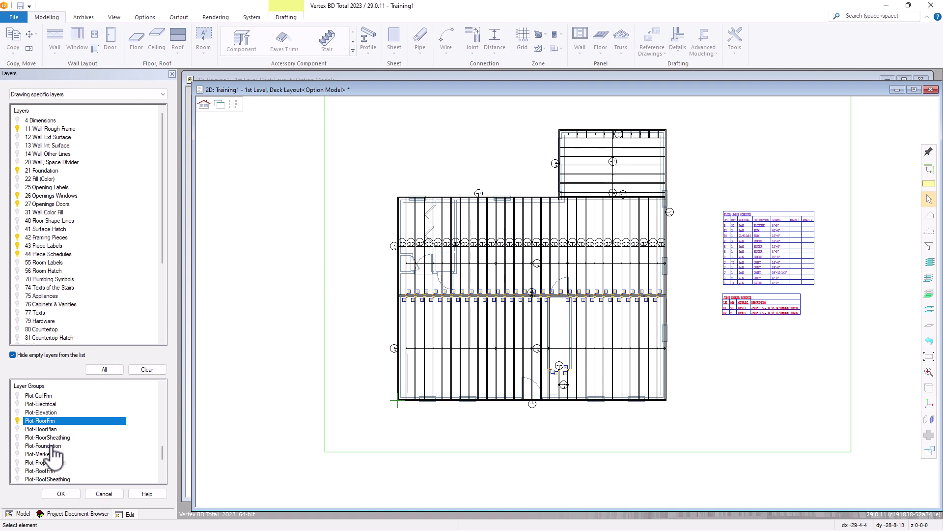
click(24, 437)
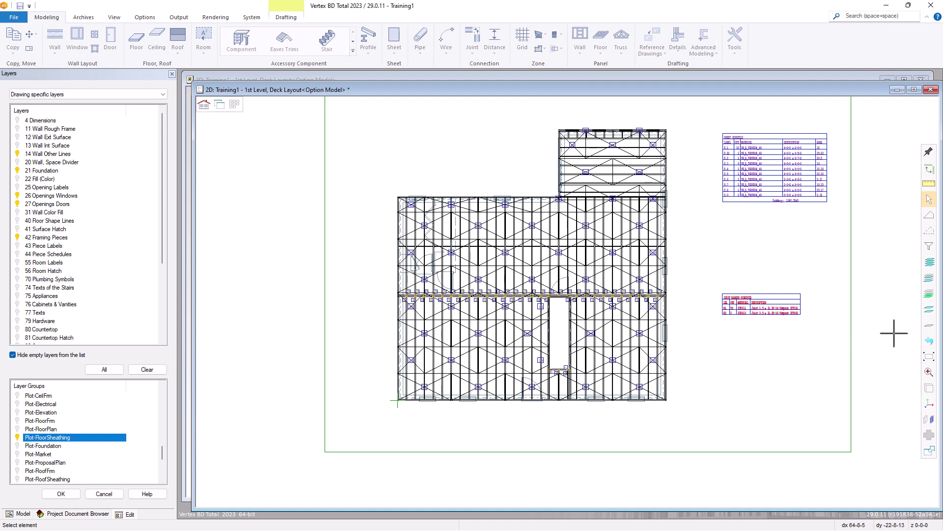
click(929, 340)
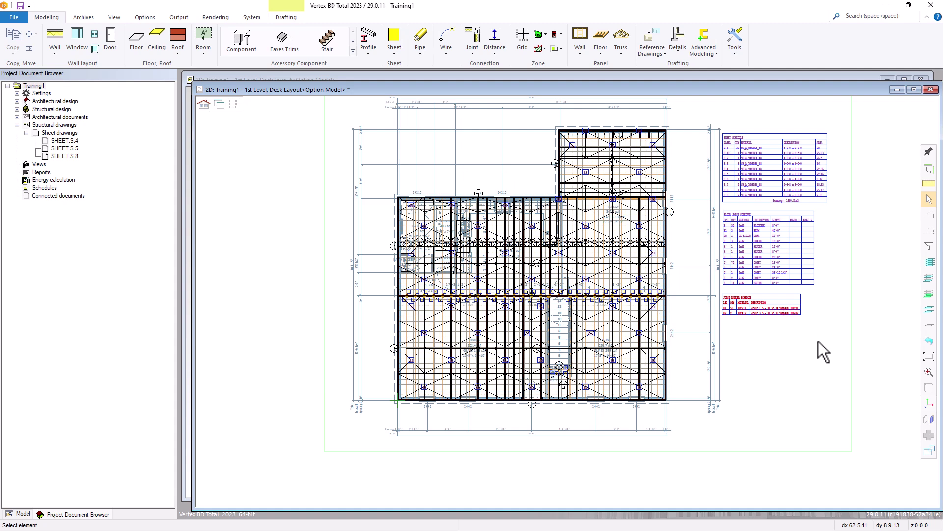
Open the drawing-model pair of the 2nd Level, Deck Layout
click(236, 105)
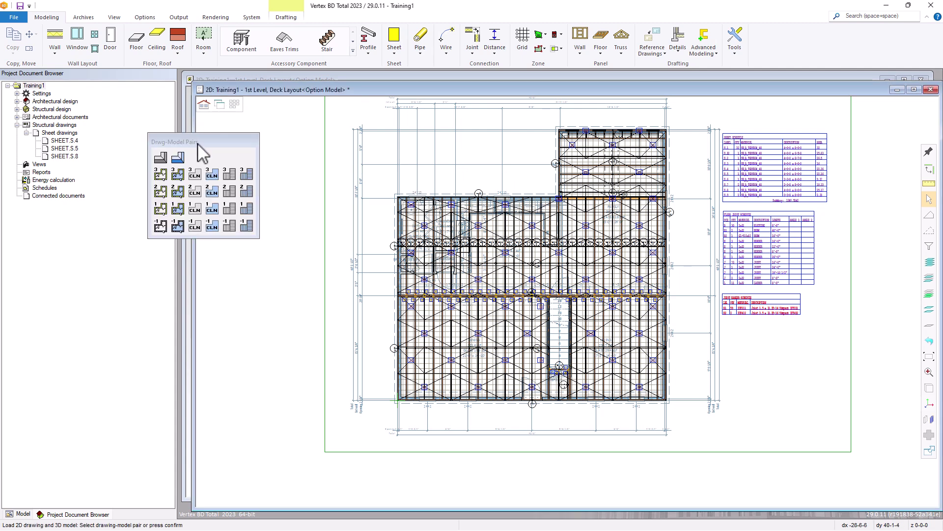
click(228, 193)
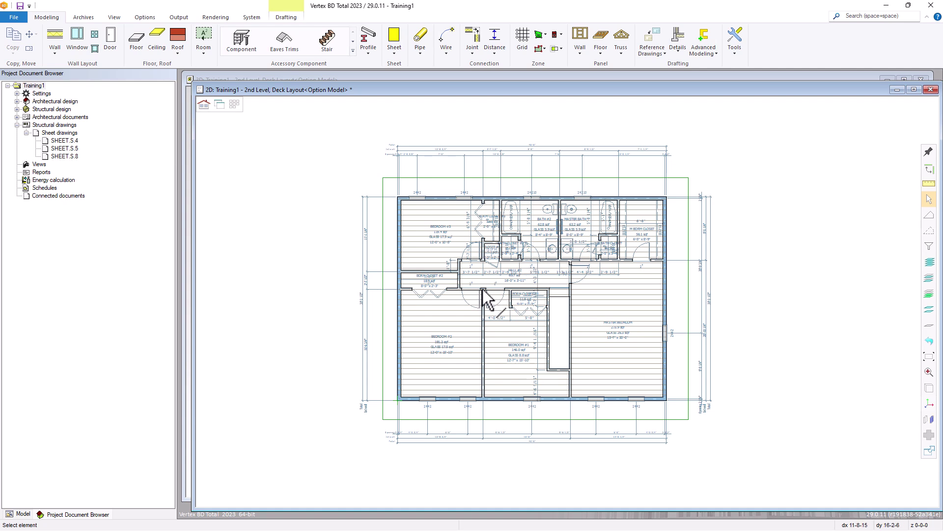
Try hiding the 2walls.vxp reference drawing and showing the 1st Level, Wall Layout reference in its place, and discard the changes
click(656, 49)
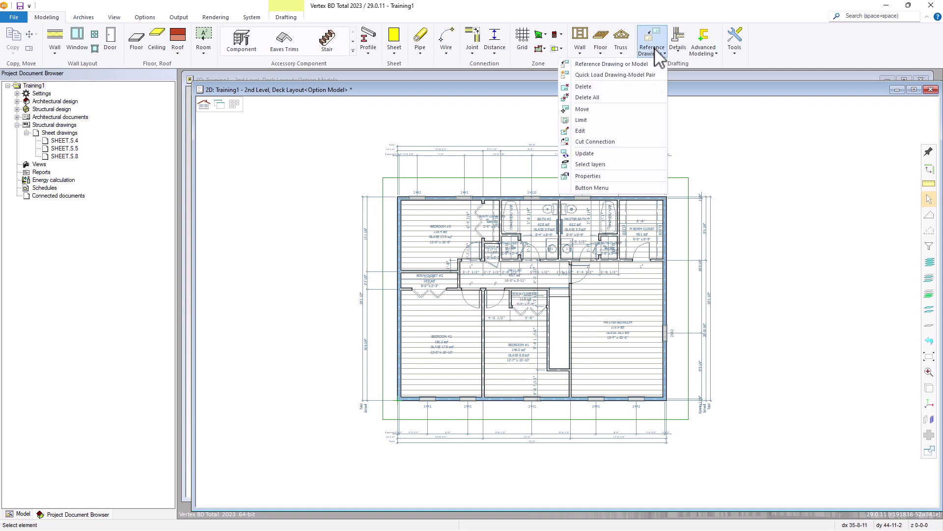
click(584, 165)
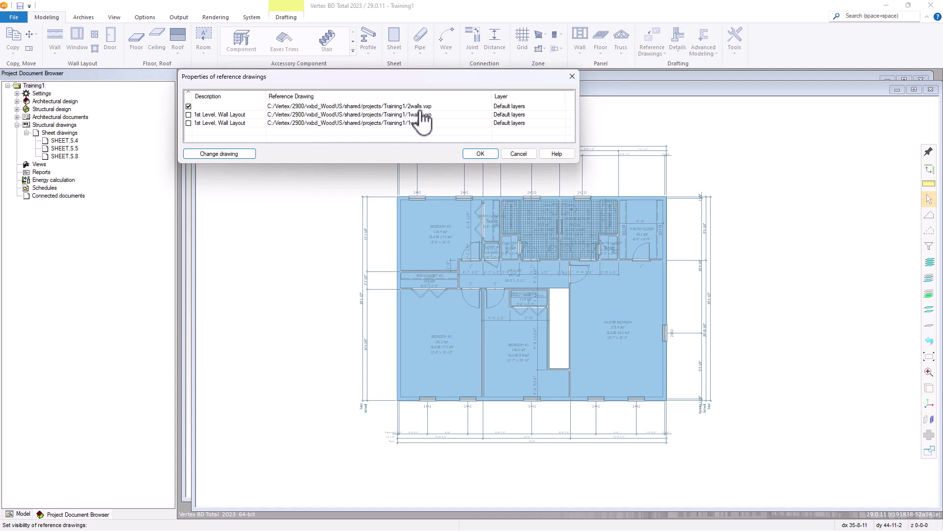
click(190, 108)
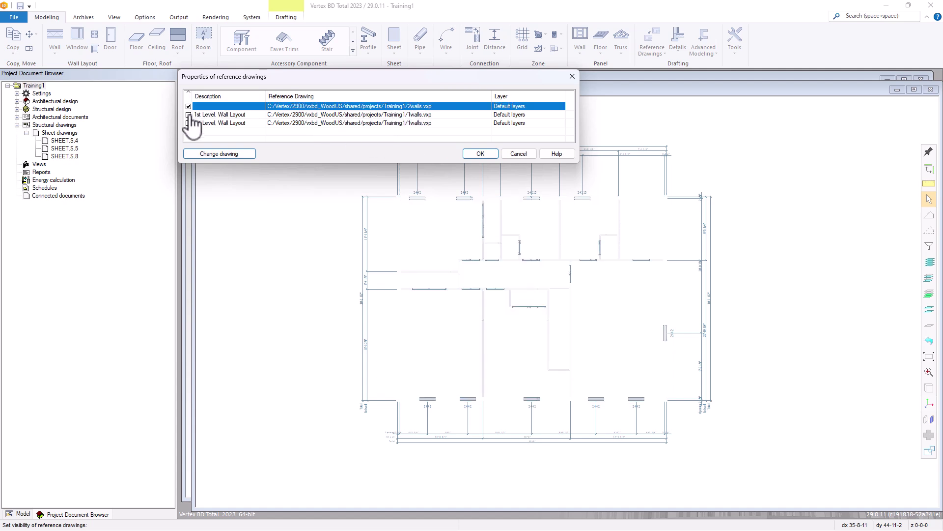
click(188, 106)
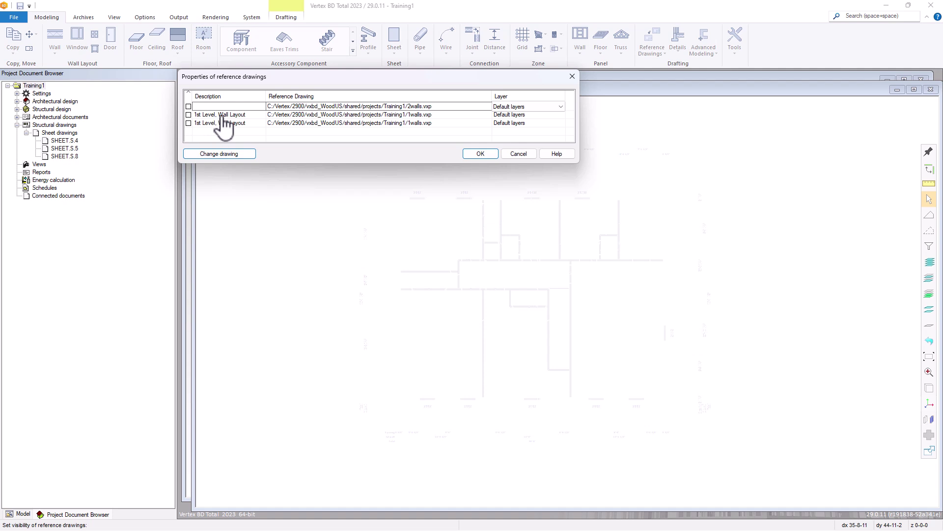
click(188, 114)
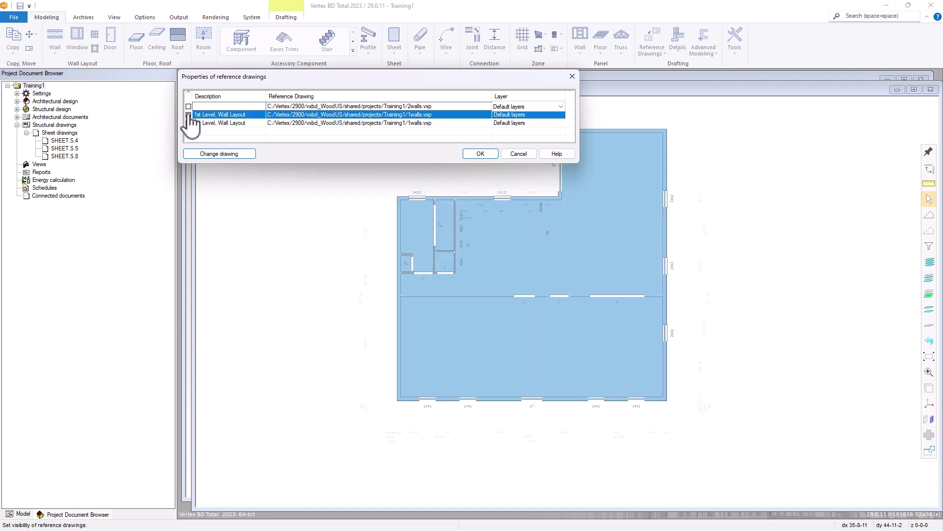
click(188, 114)
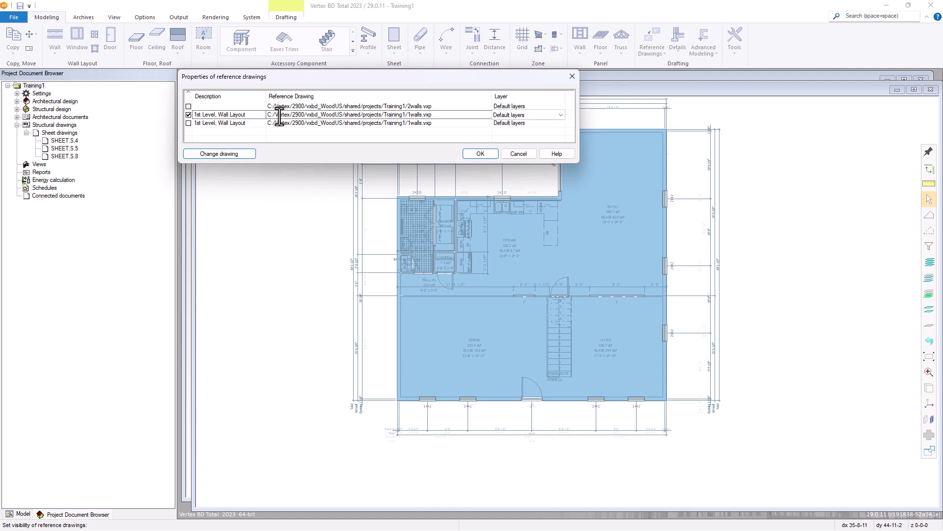
click(509, 153)
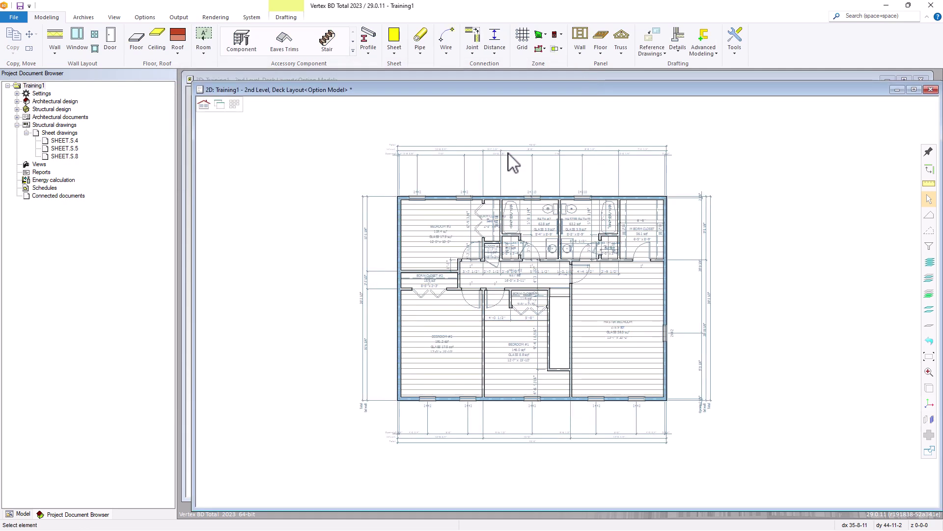
click(655, 47)
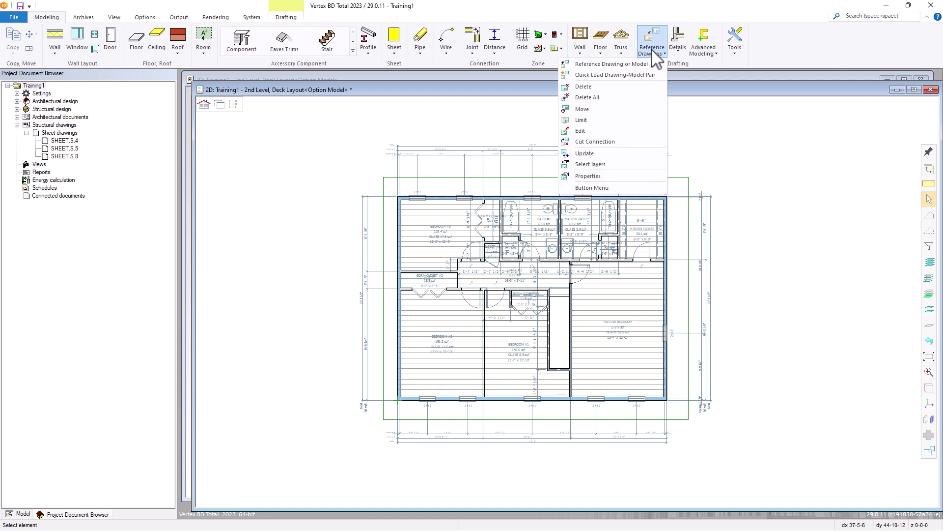
click(597, 75)
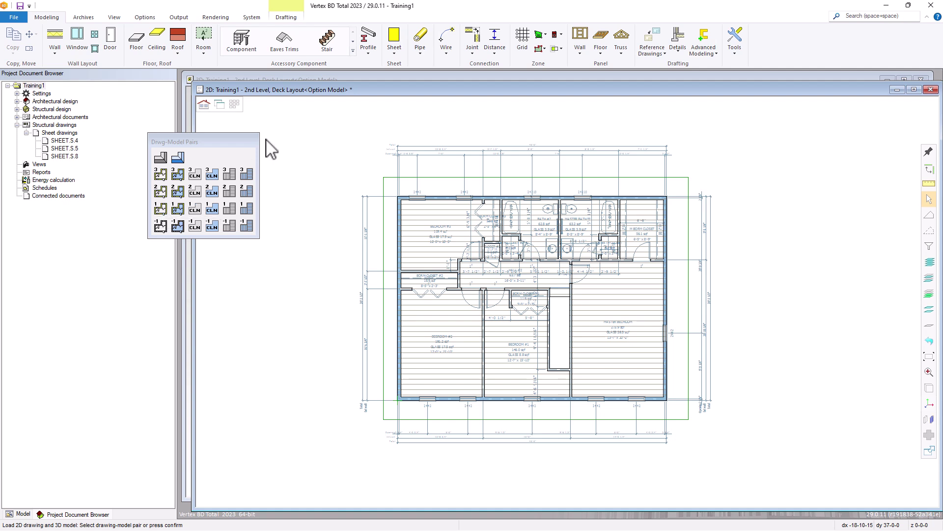
right_click(383, 105)
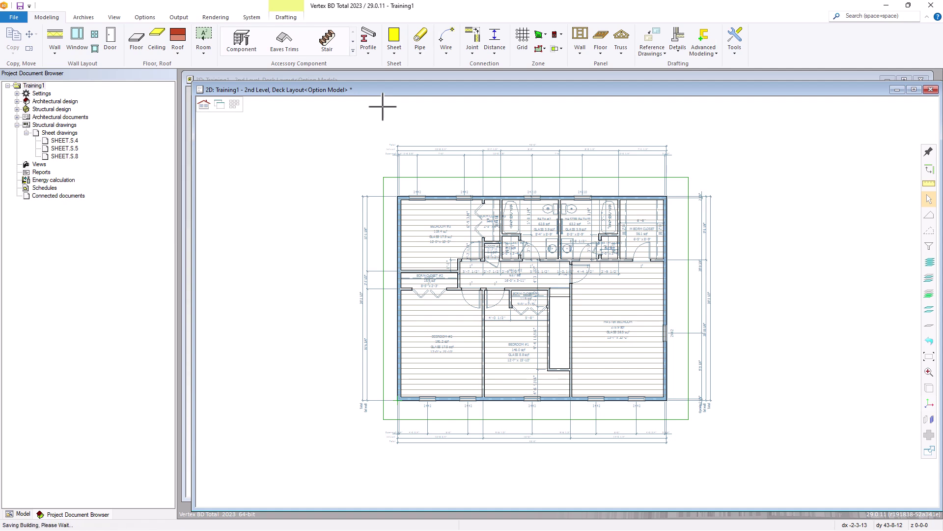
Hide the 2walls.vxp reference drawing and show the first 1st Level, Wall Layout reference (1walls.vxp) beneath the second-level deck layout
click(652, 49)
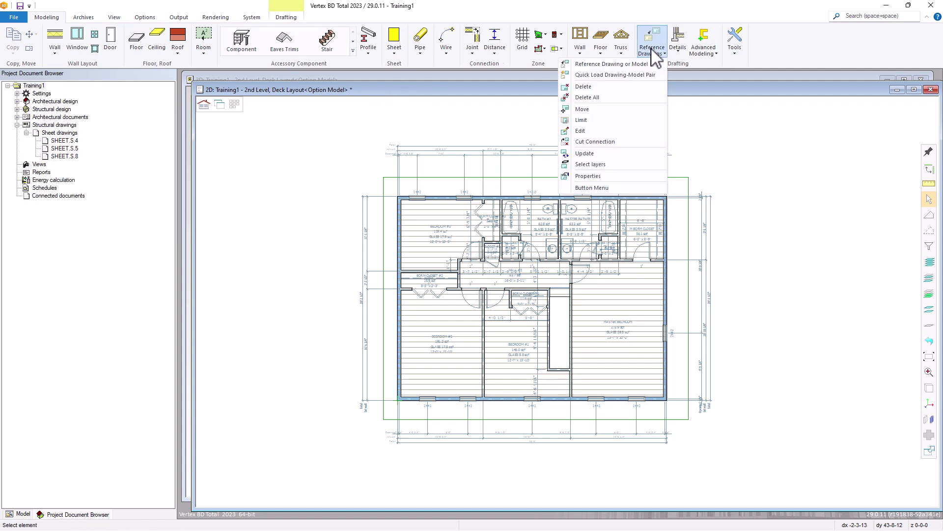
click(588, 176)
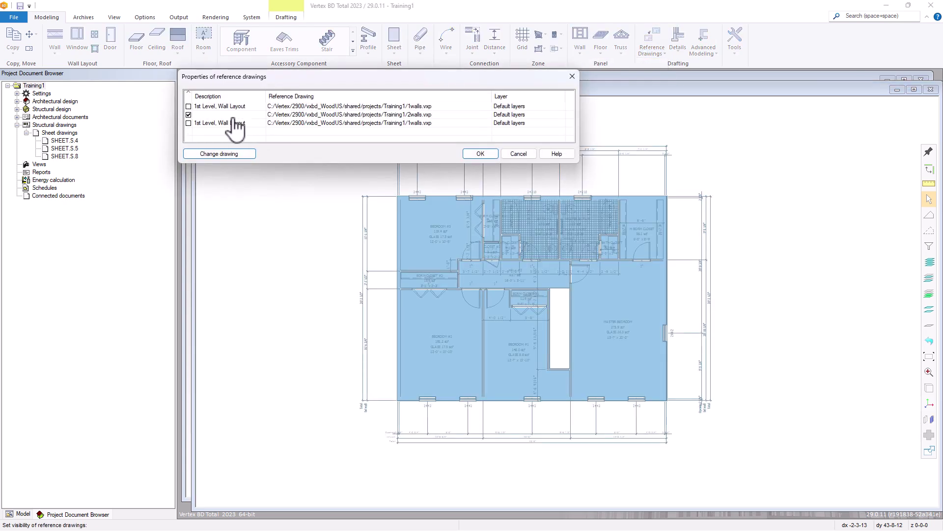
click(188, 115)
click(189, 107)
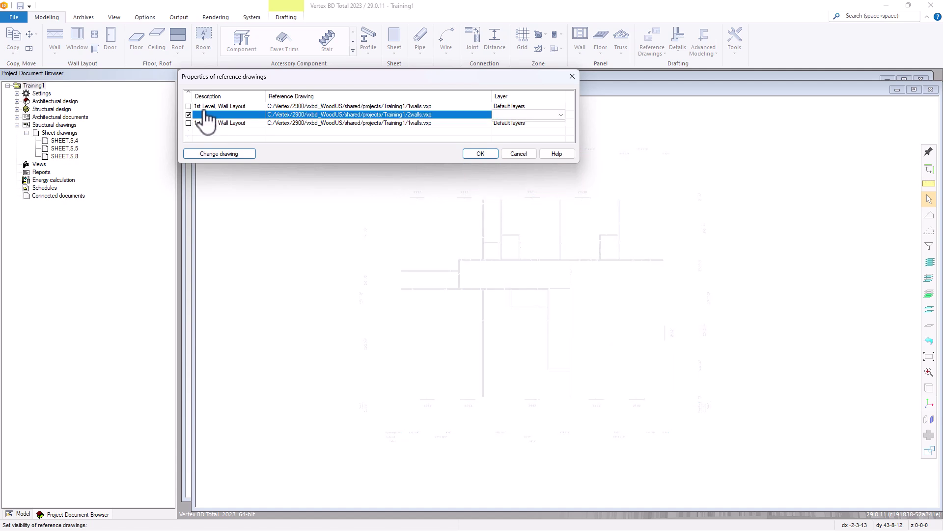
click(189, 107)
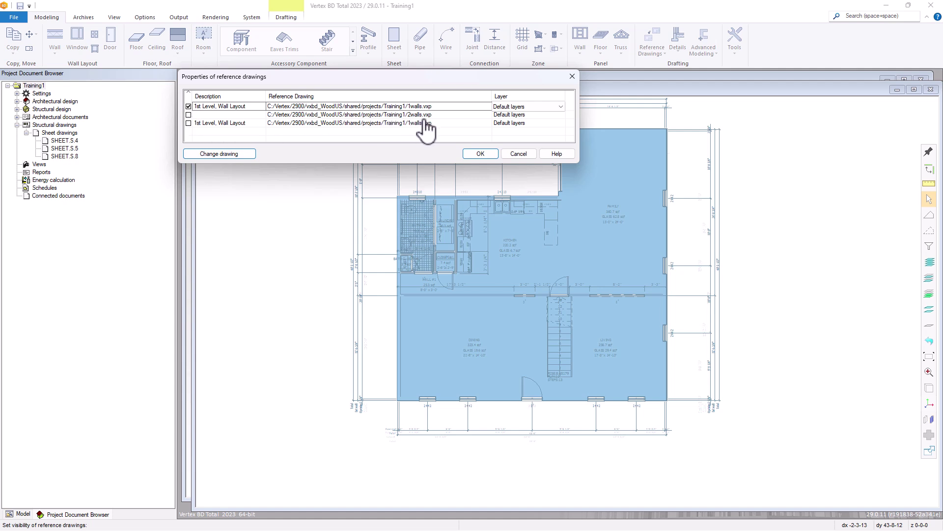
click(480, 154)
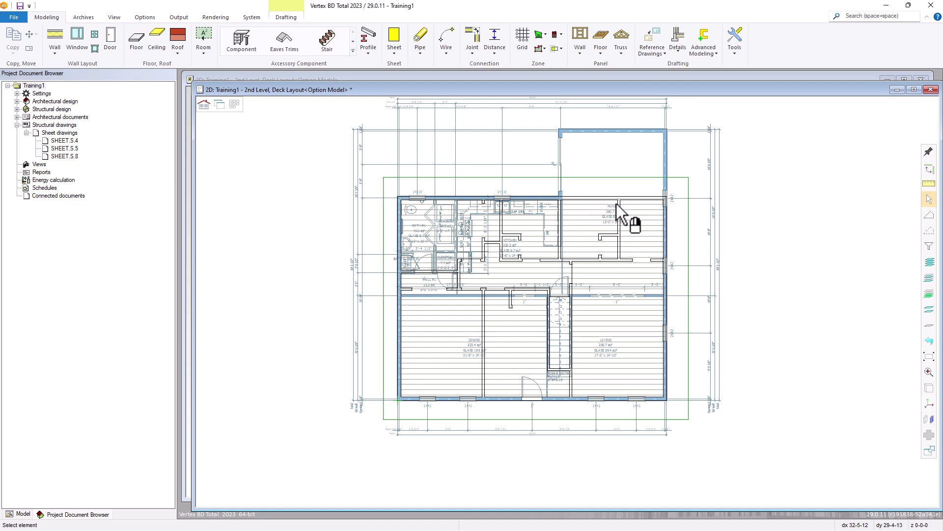
Review the second-level floor's framing tool, joist spacing and the joist, side and header materials
click(420, 212)
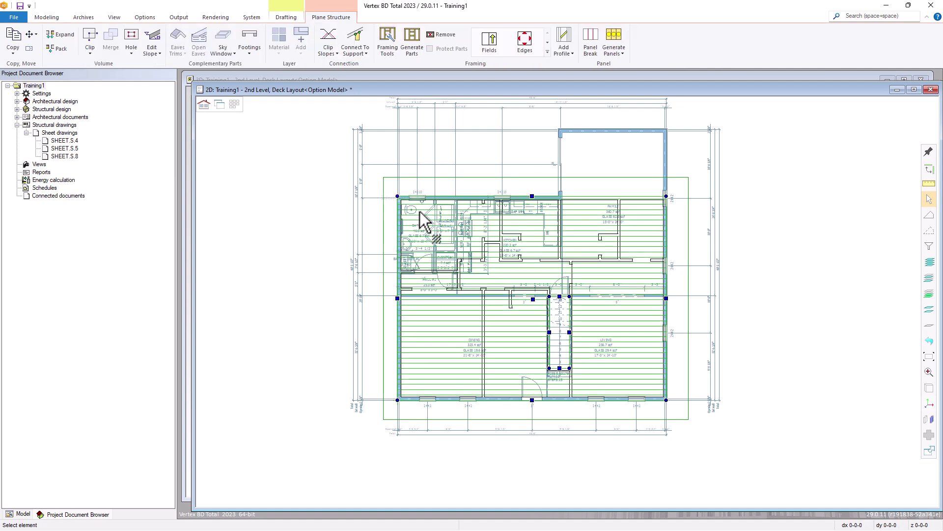
click(389, 42)
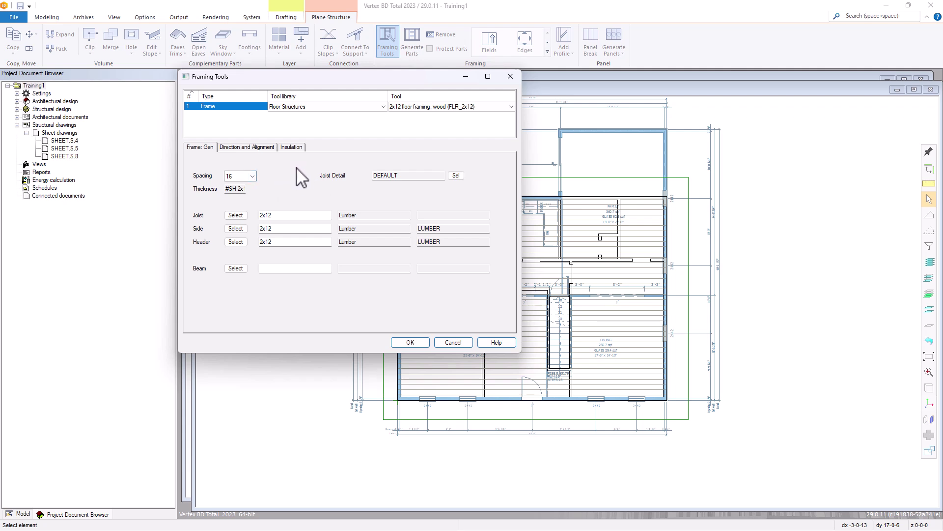
click(411, 342)
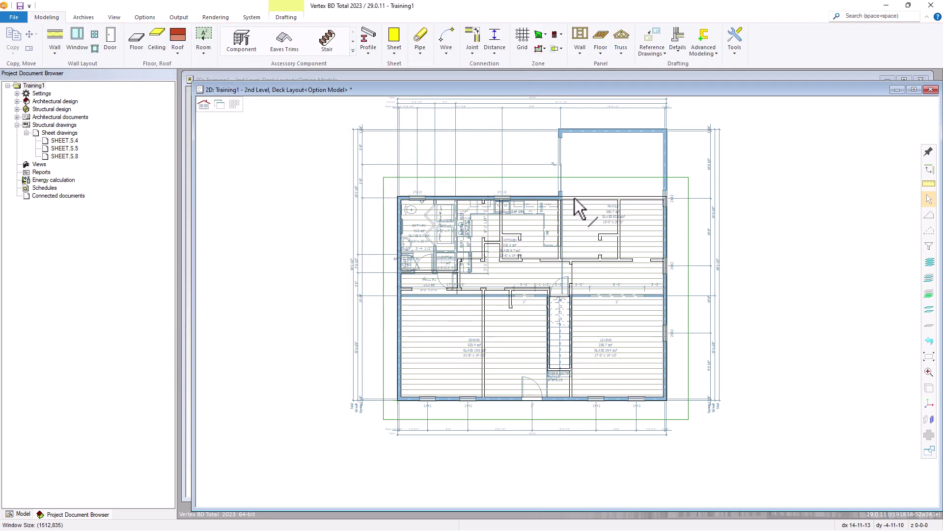
Add a support line to the second-level floor framing, starting at the exterior wall corner between the kitchen and the family room
click(521, 220)
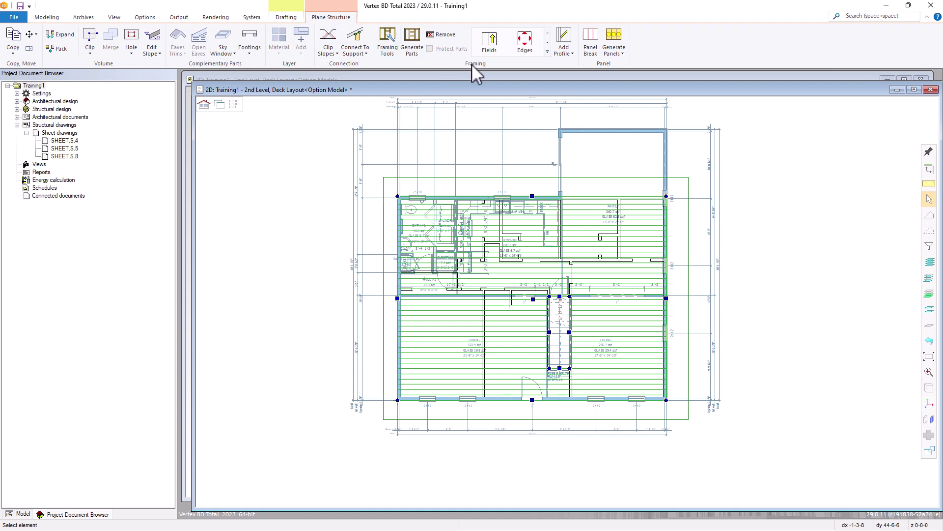
click(548, 52)
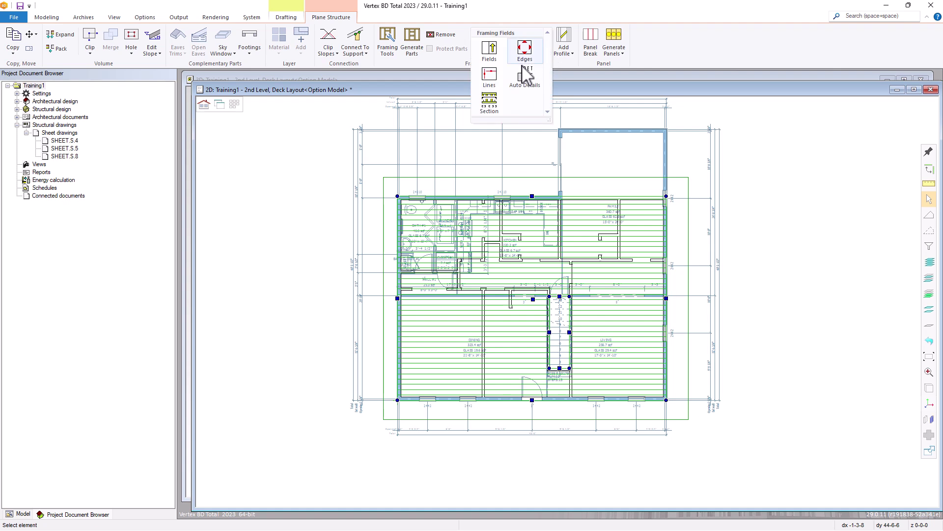
click(492, 72)
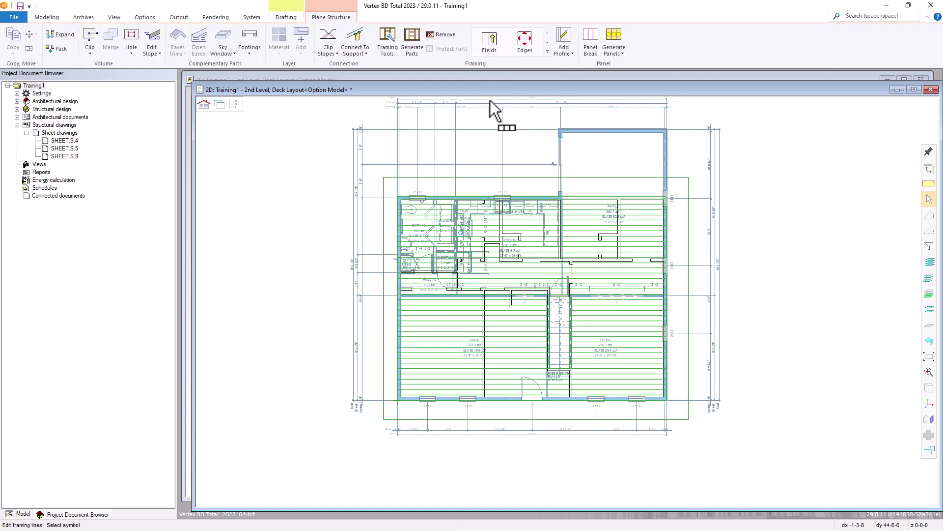
right_click(481, 166)
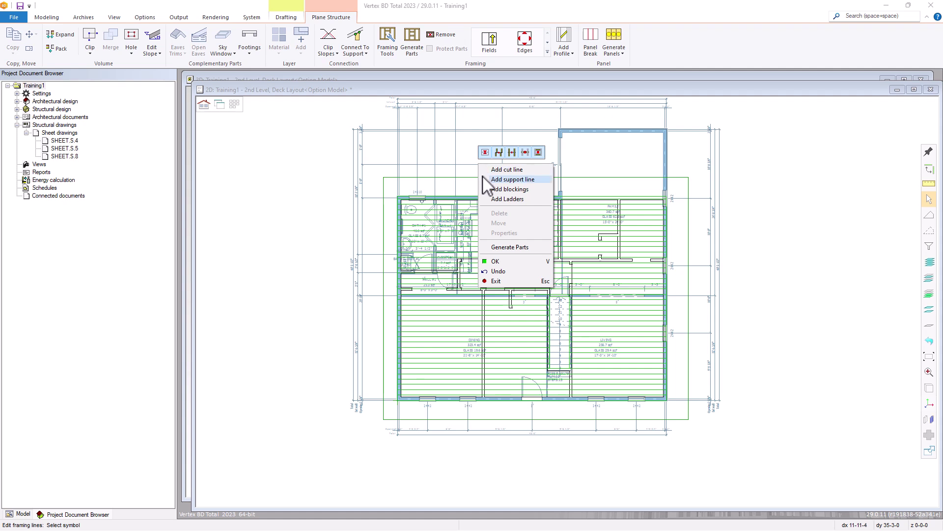
click(512, 180)
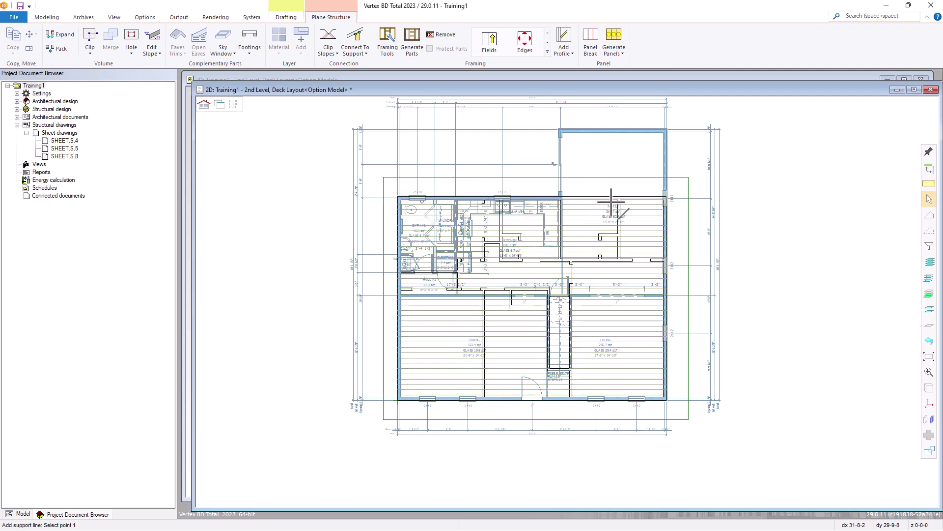
scroll(578, 215, up, 4)
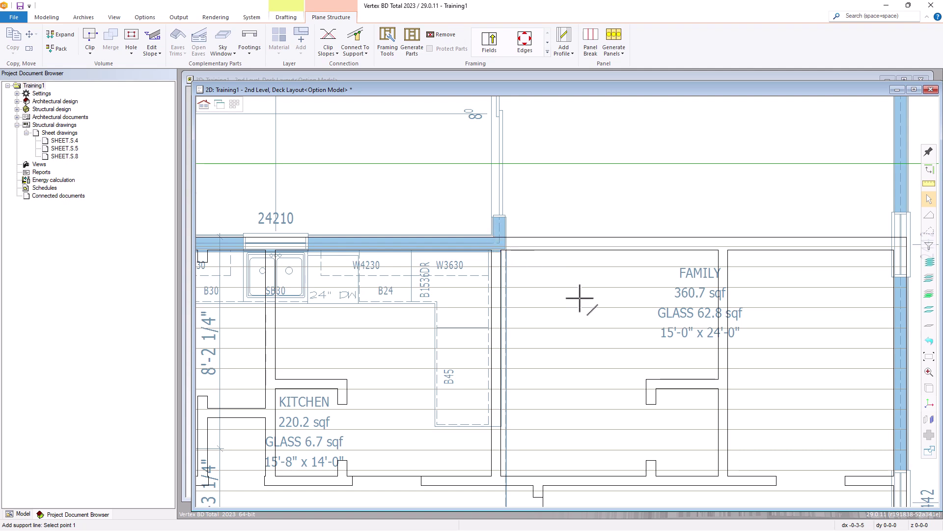
scroll(569, 290, up, 2)
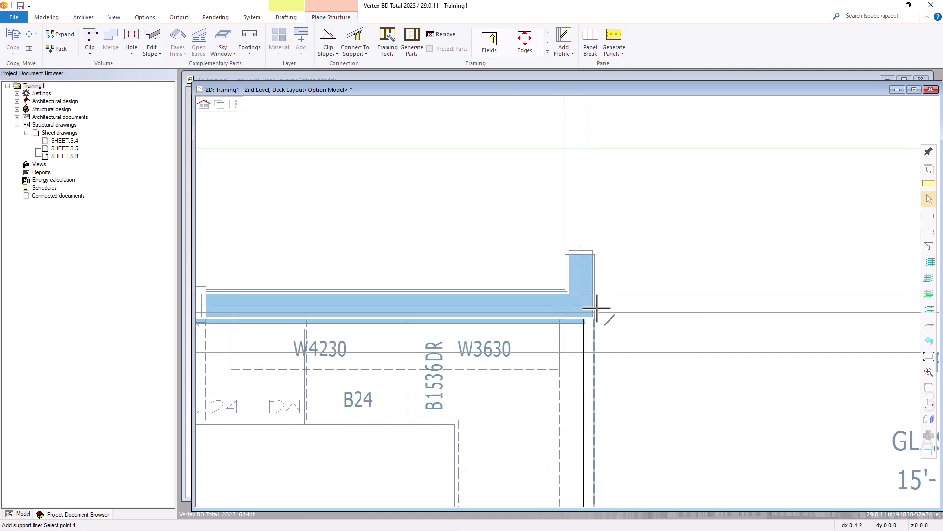
click(568, 294)
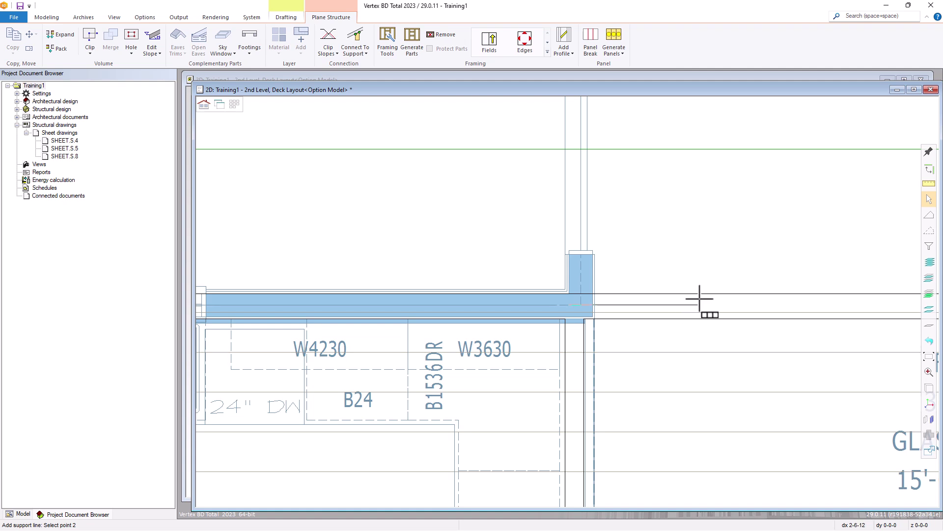
End the support line at the exterior wall beside the family room and choose the (1) Selectable Dropped Beam framing detail
scroll(570, 299, down, 5)
scroll(647, 302, up, 5)
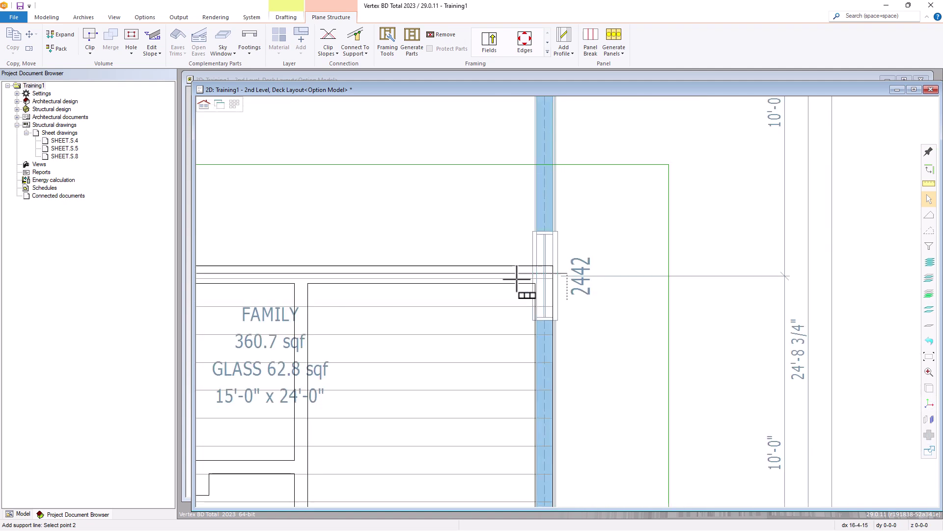
click(551, 265)
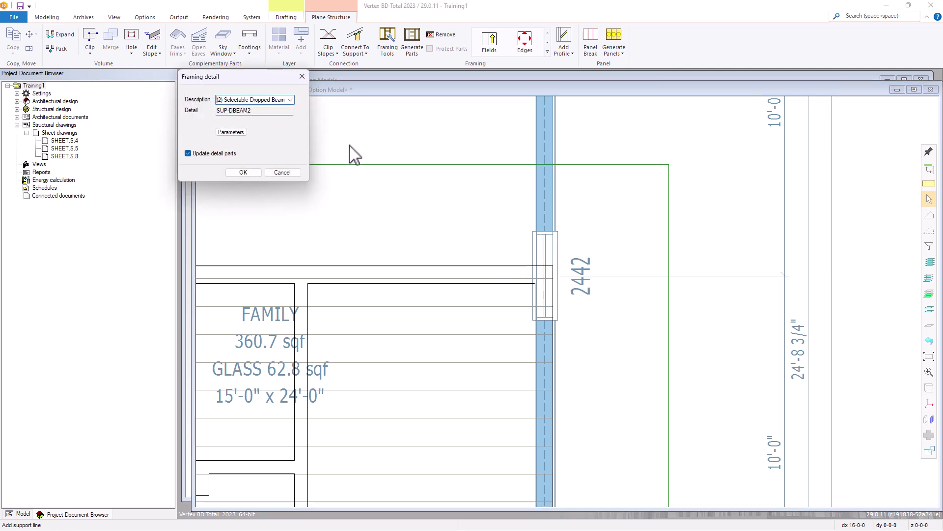
click(290, 100)
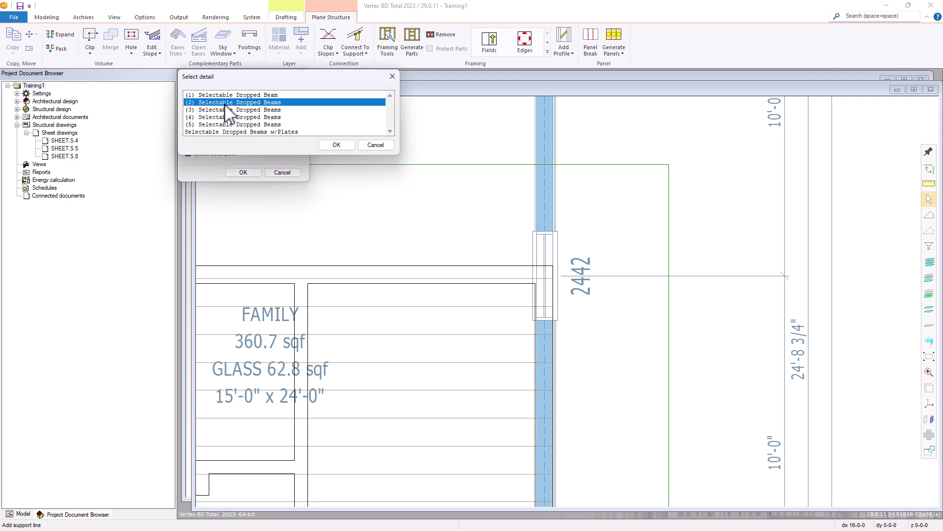
double_click(239, 95)
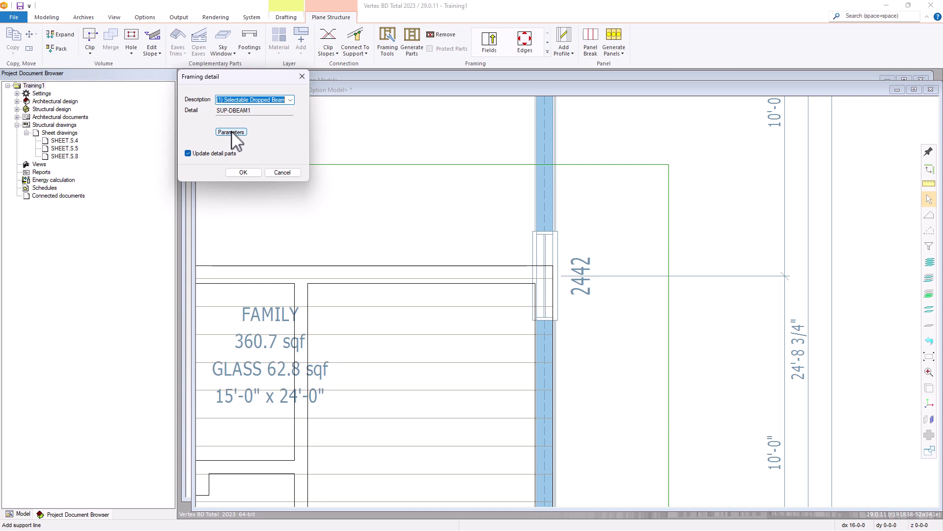
Set the dropped beam's piece to code W8x18 from the steel library
click(230, 133)
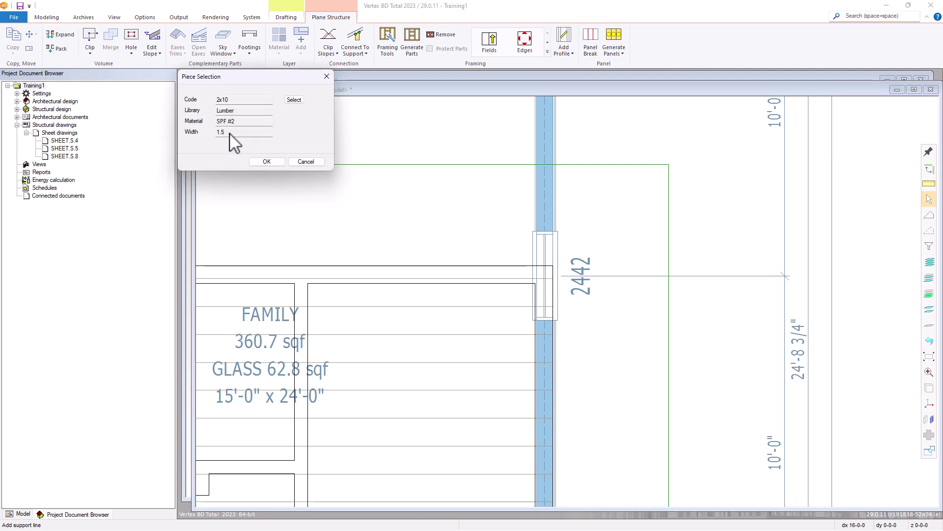
click(294, 100)
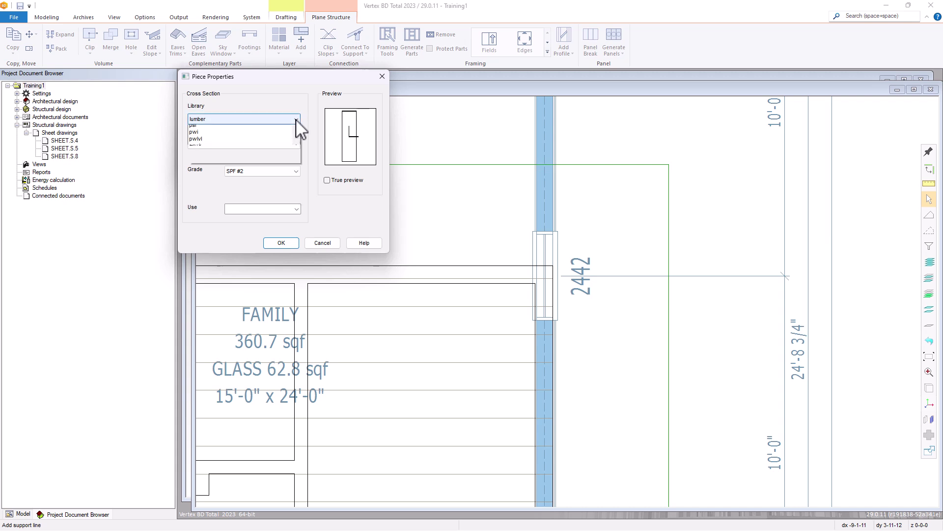
click(296, 119)
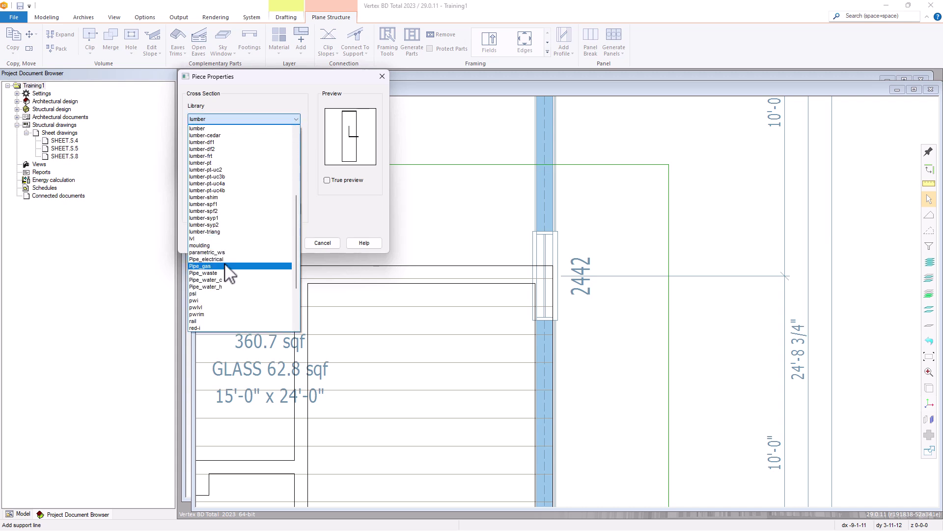
drag(297, 228, 283, 271)
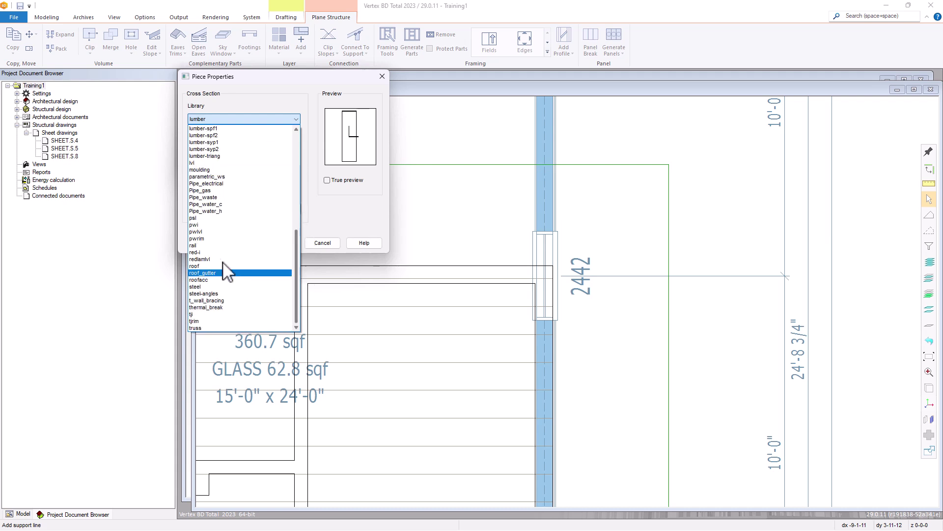
click(201, 287)
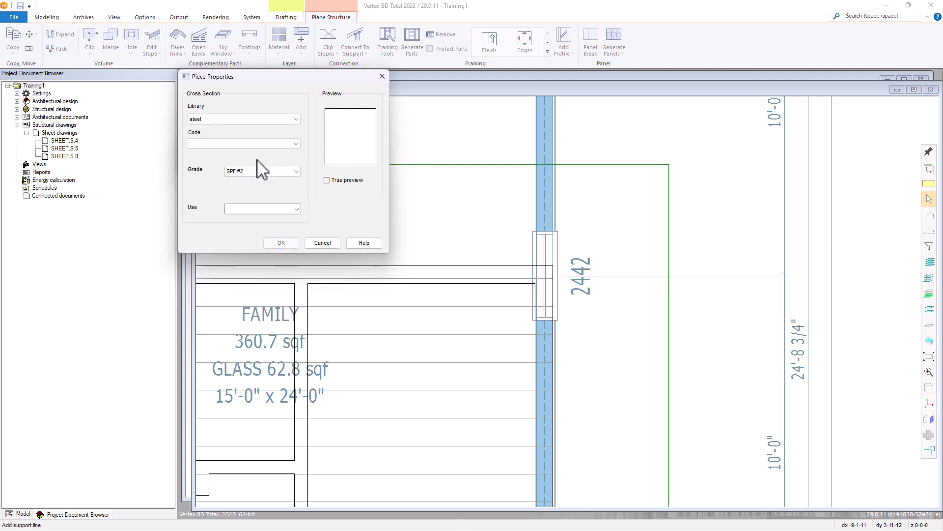
click(297, 144)
drag(295, 165, 297, 170)
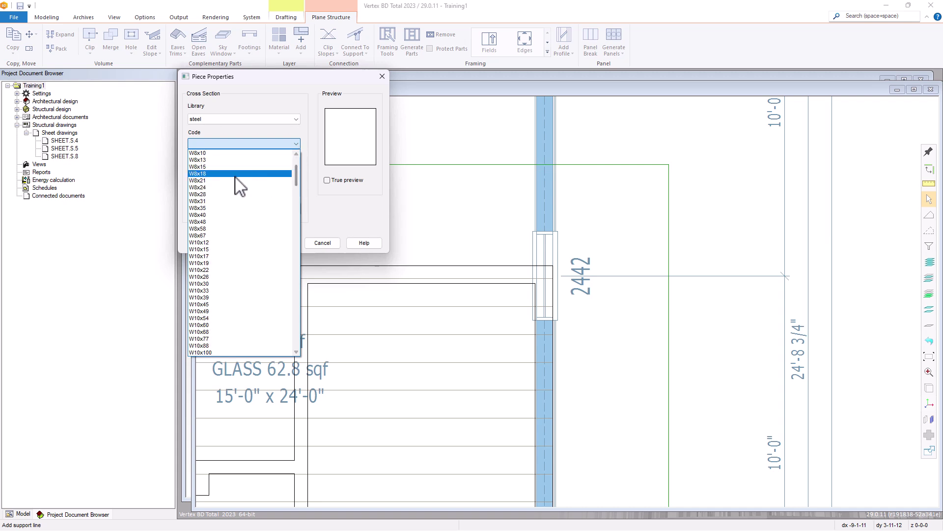
click(209, 173)
click(284, 182)
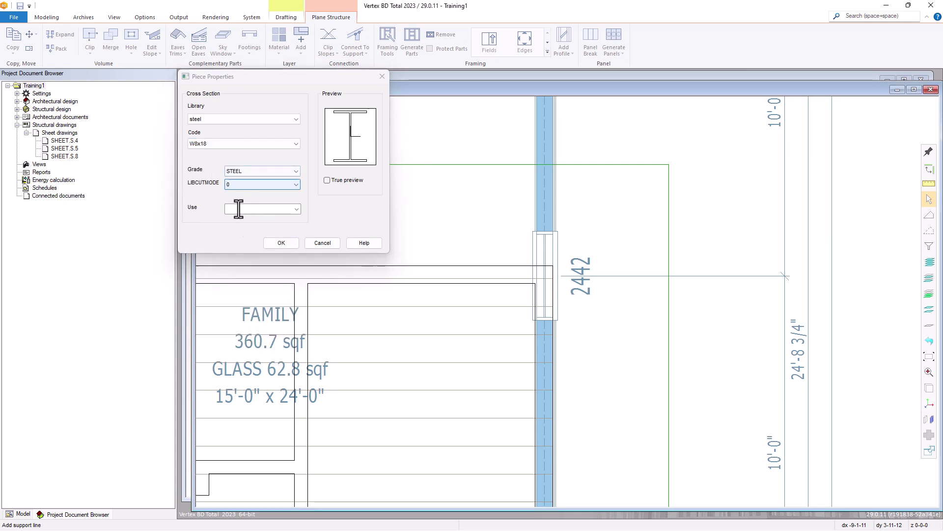
click(281, 243)
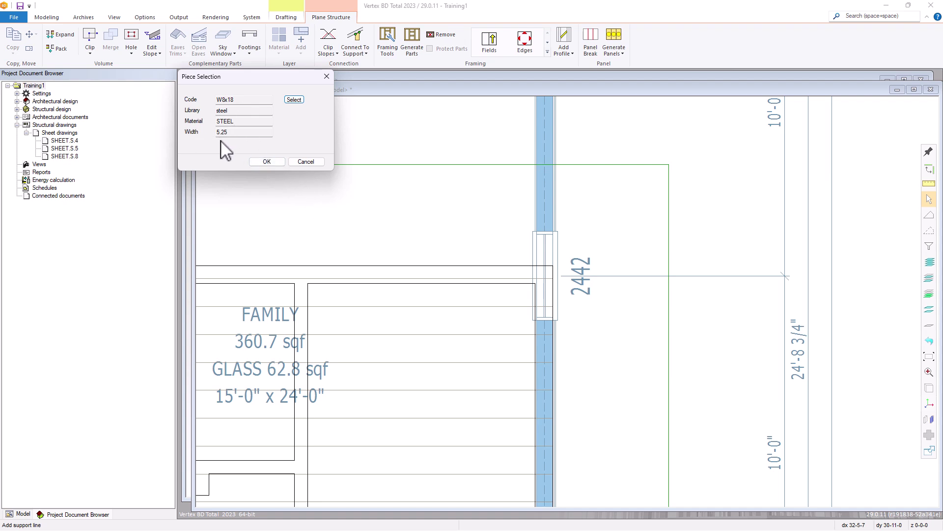
click(266, 162)
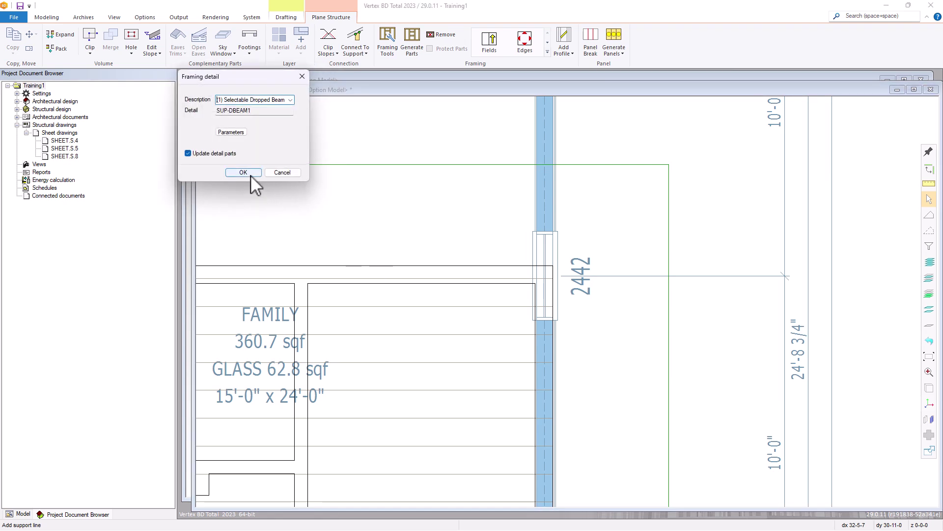
Apply the framing detail to create the dropped beam along the support line above the family room
click(249, 173)
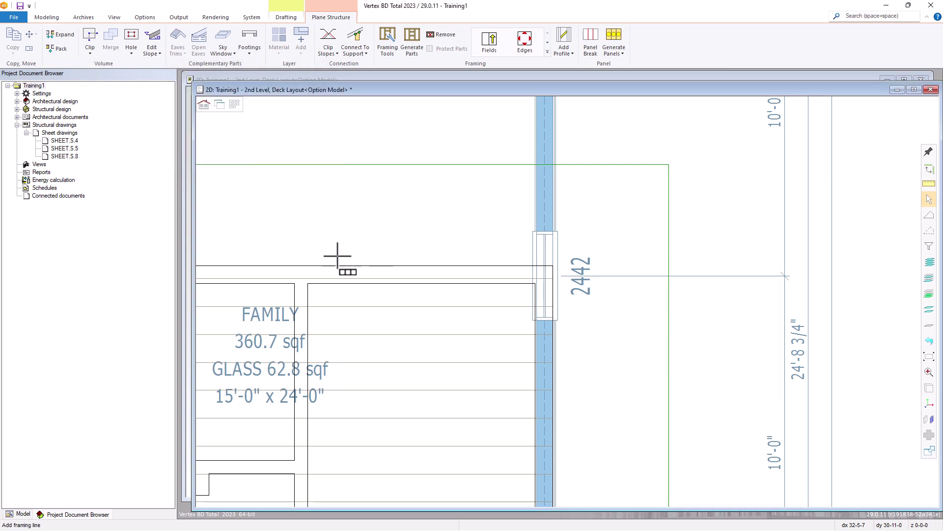
click(360, 269)
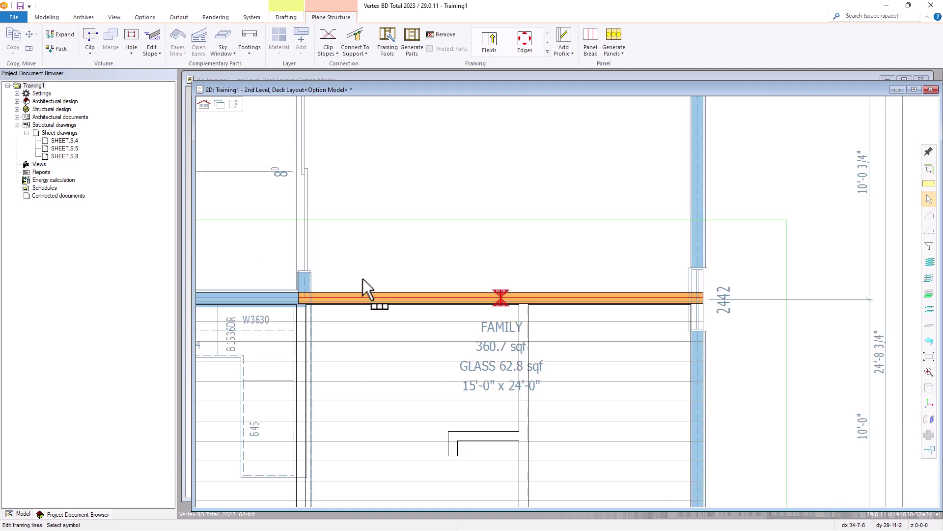
scroll(565, 316, down, 1)
scroll(539, 320, up, 1)
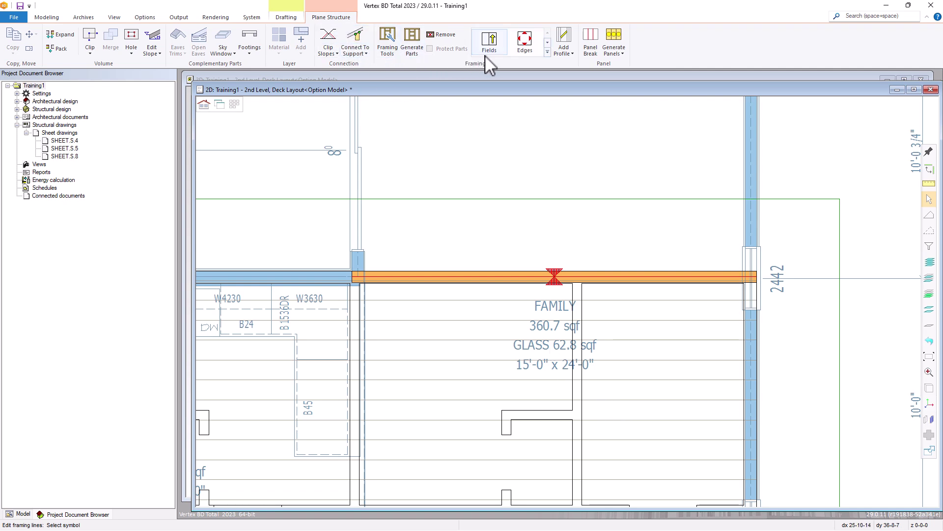
Start adding panel breaks to an area of the deck and set their spacing to 120
click(591, 42)
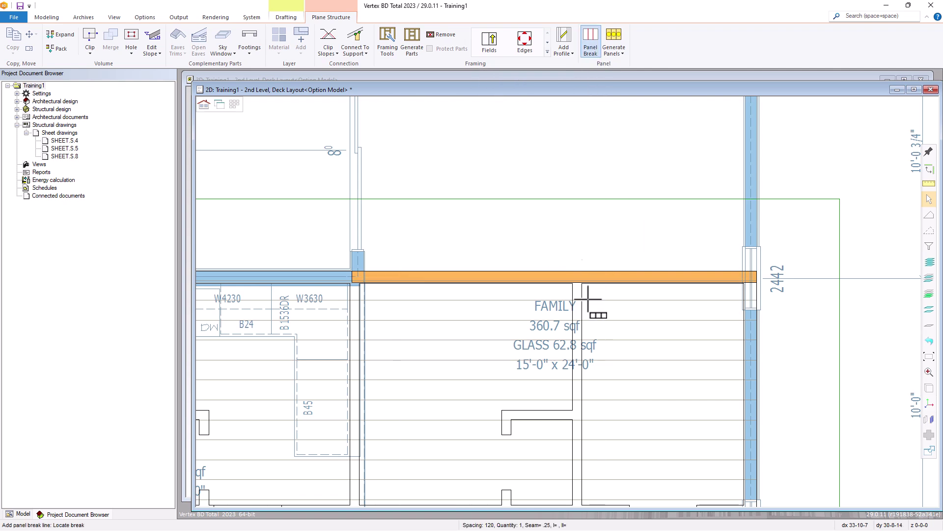
scroll(575, 309, down, 2)
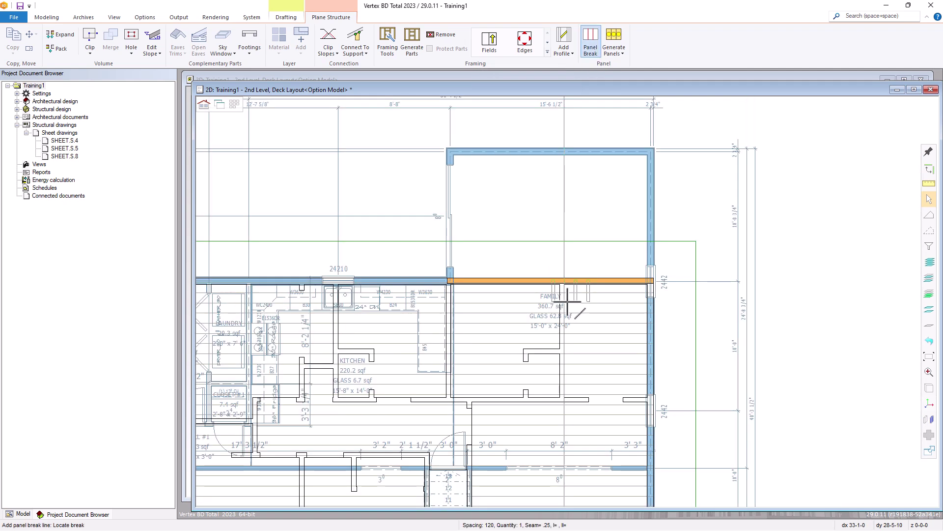
scroll(568, 302, down, 3)
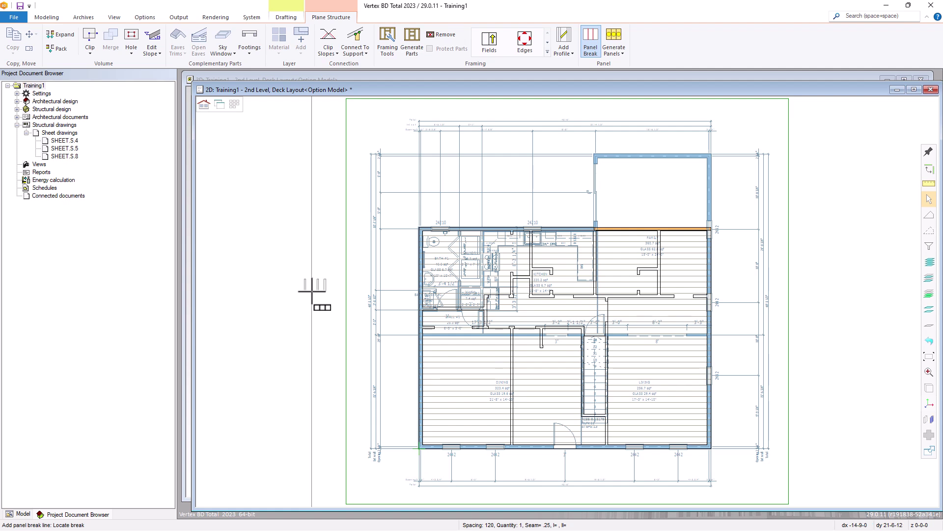
right_click(302, 247)
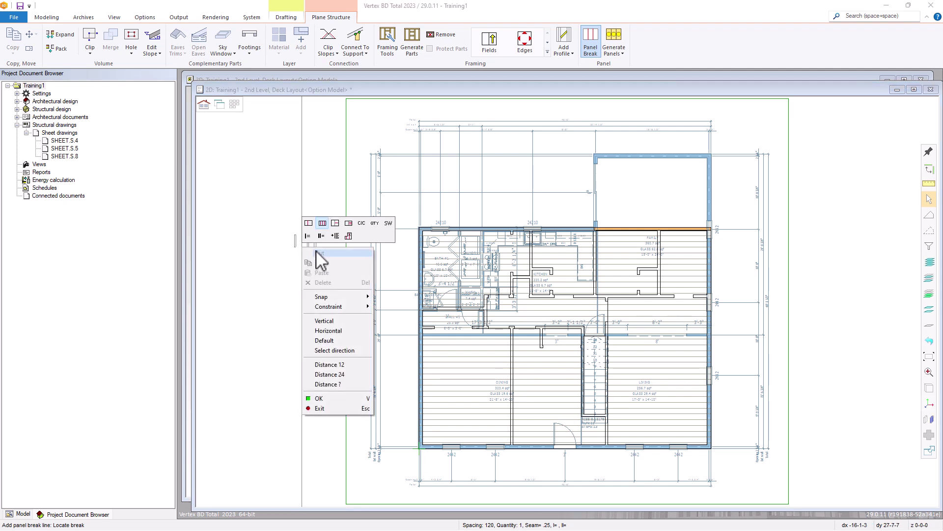
click(323, 225)
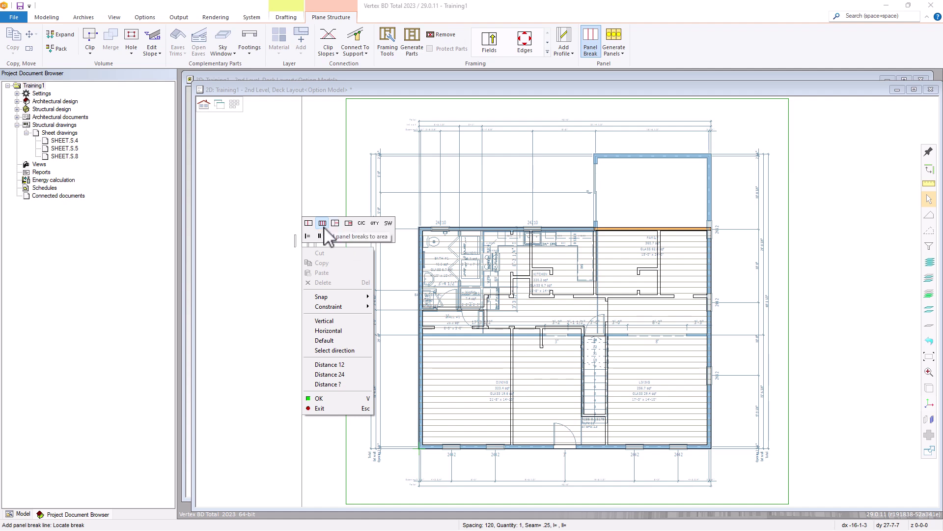
click(362, 224)
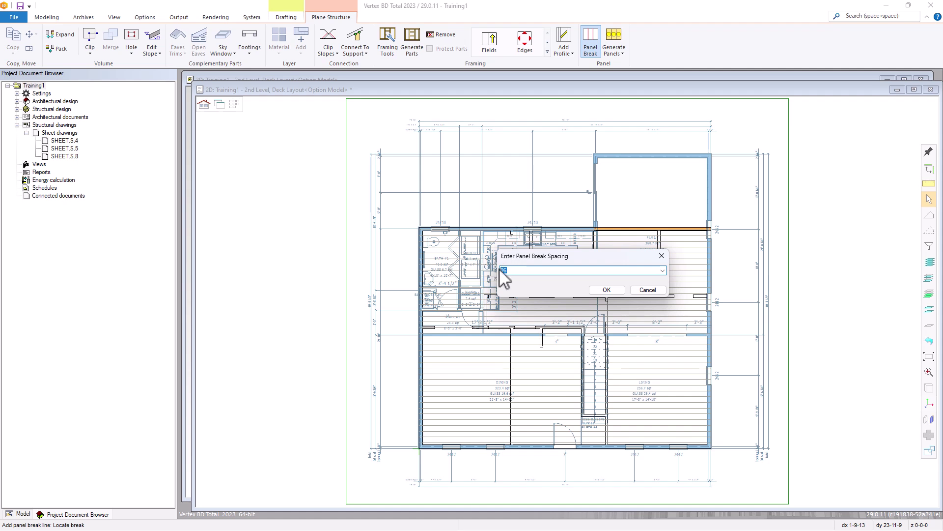
text(120)
click(607, 290)
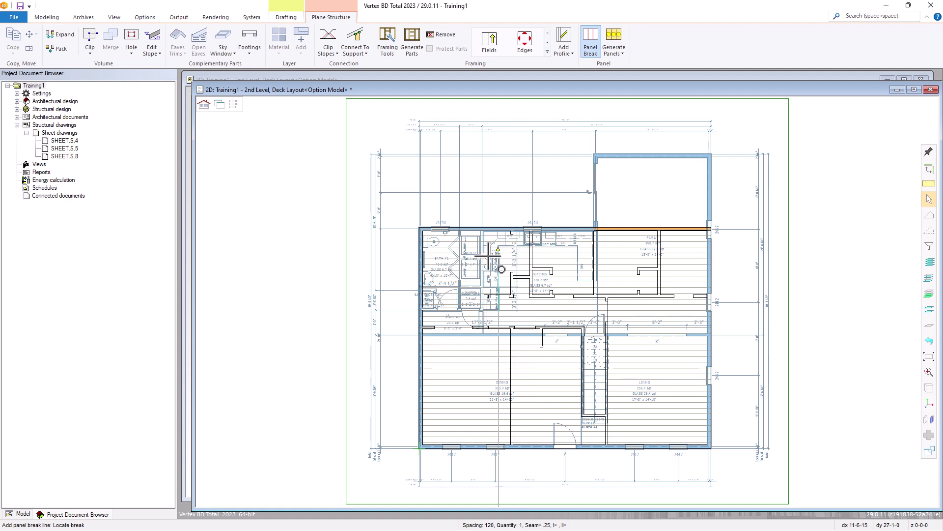
Set the panel break quantity to 4 and the seam width to .25
right_click(472, 260)
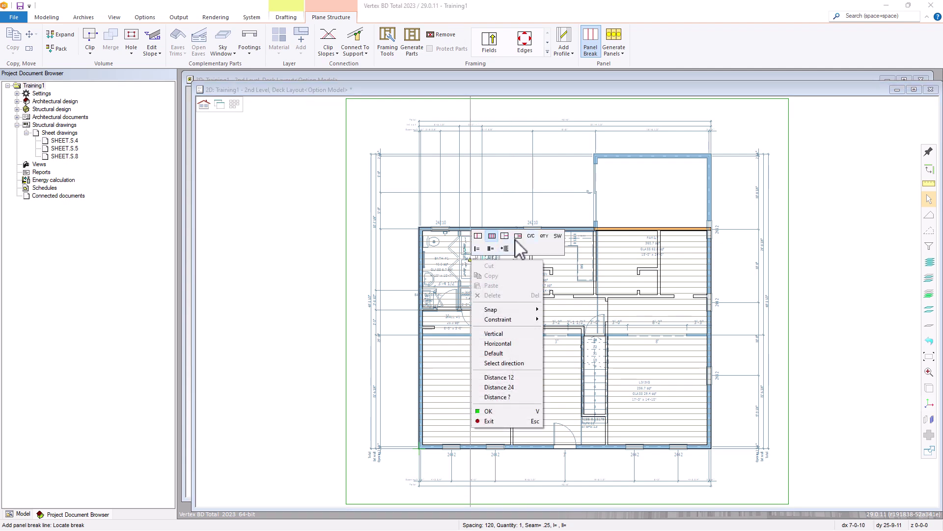
click(544, 237)
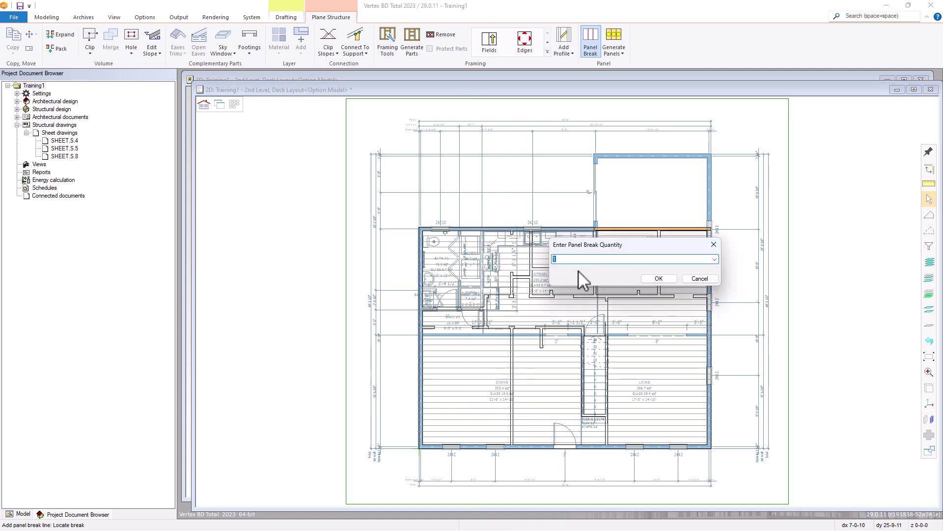
text(4)
click(661, 279)
right_click(560, 270)
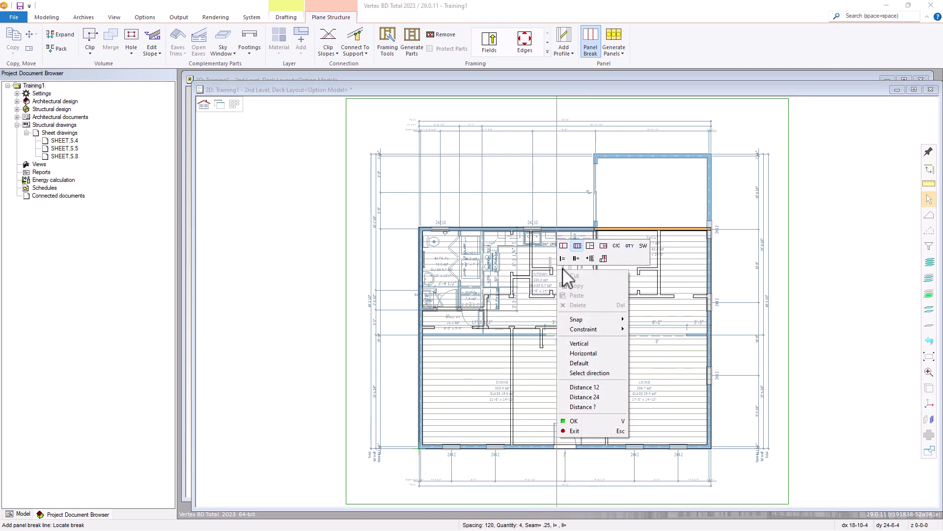
click(634, 281)
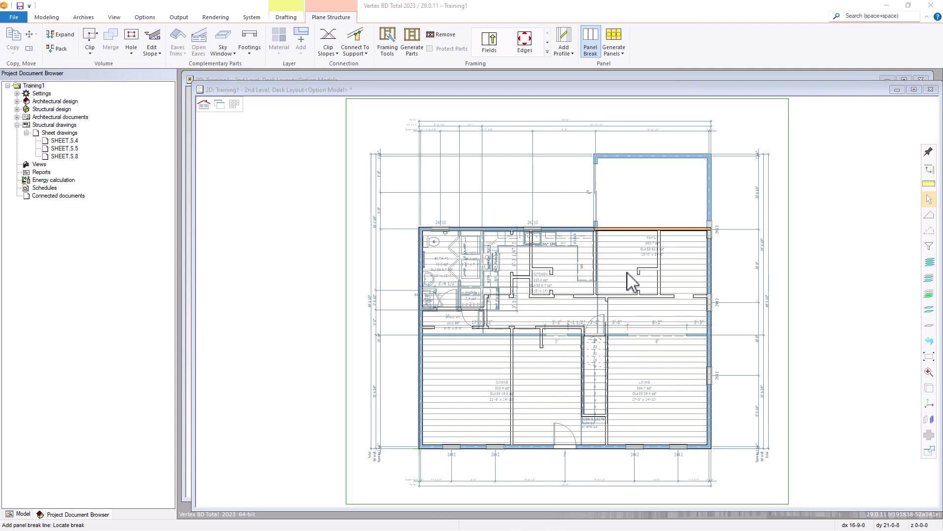
text(.25)
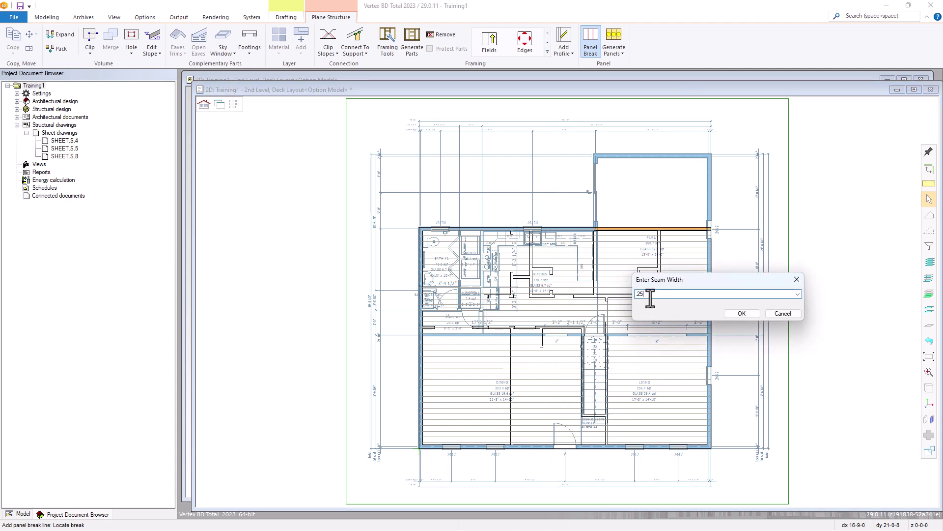
click(740, 314)
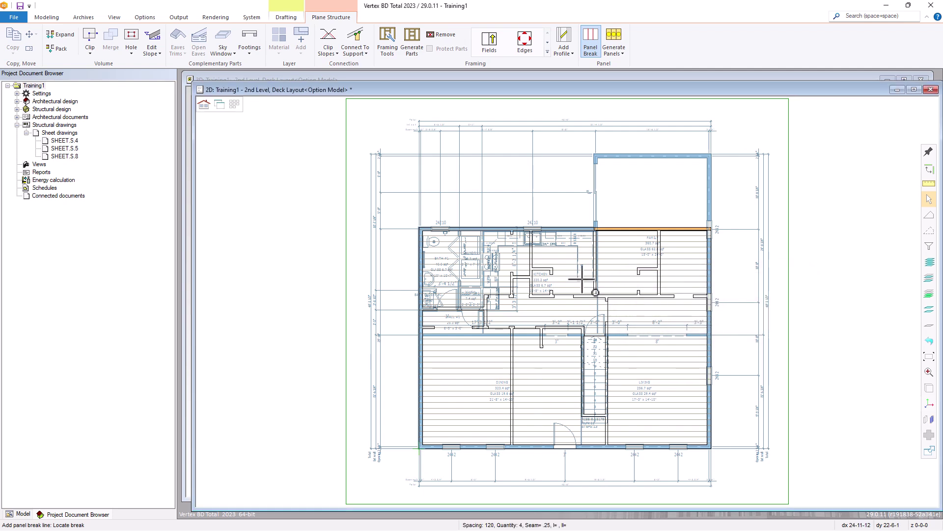
Place the vertical panel breaks across the deck, starting from the dining room's outer front corner of the building
scroll(558, 297, down, 2)
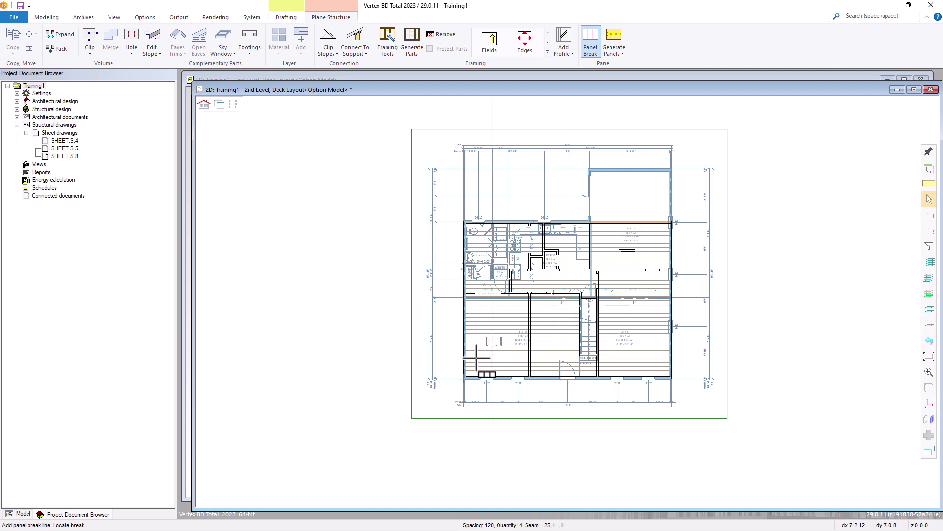
scroll(474, 372, up, 2)
scroll(568, 310, up, 4)
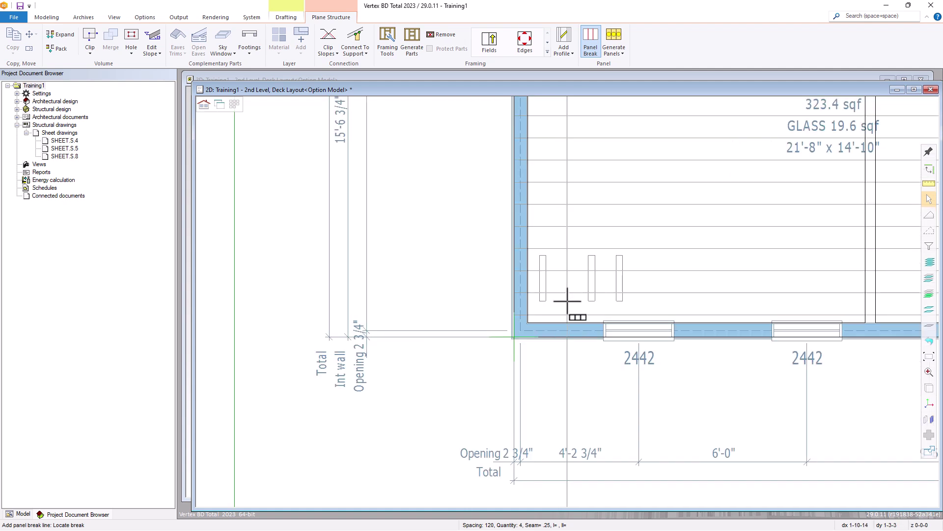
click(515, 337)
scroll(543, 326, down, 3)
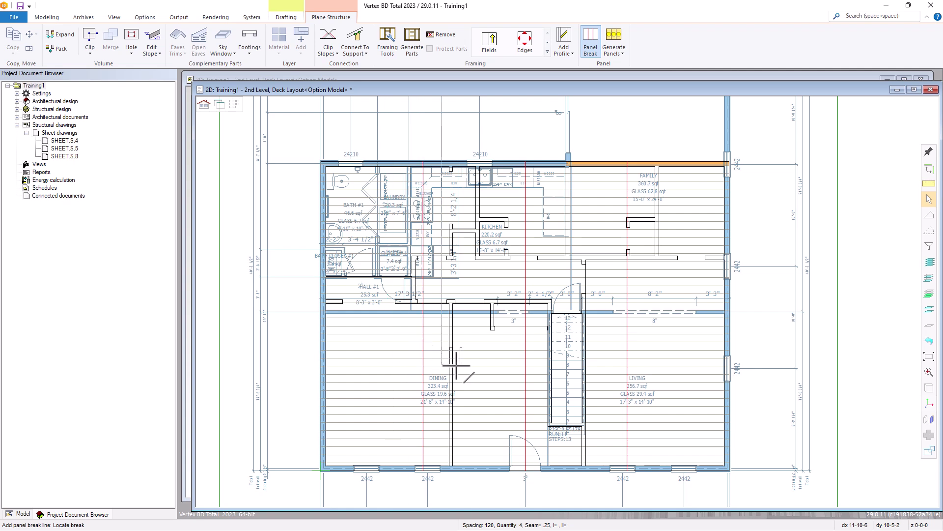
Start generating panels from the deck structure and select all the fields between the panel breaks for conversion
click(575, 295)
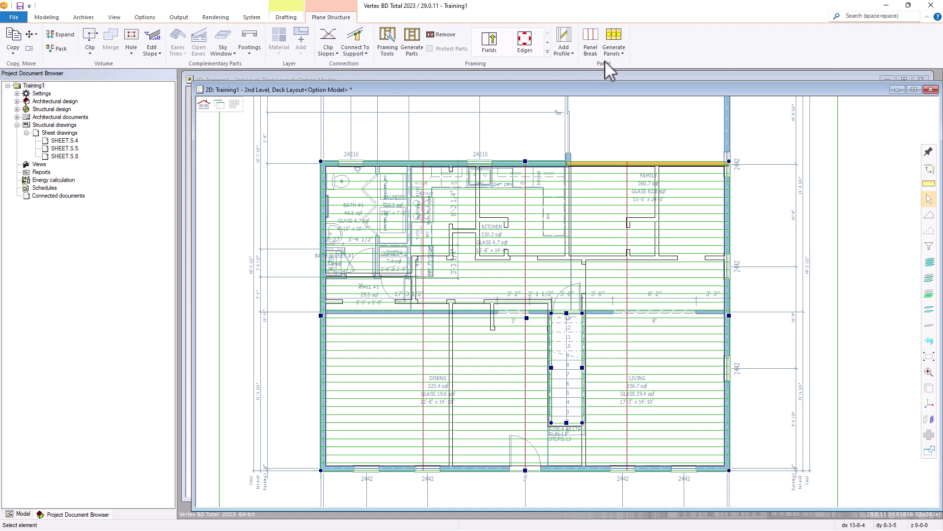
click(613, 33)
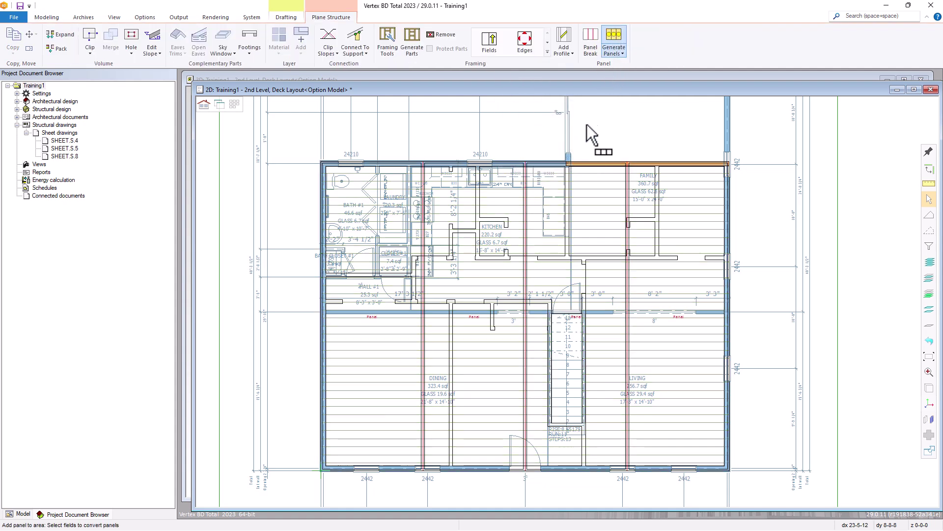
right_click(550, 285)
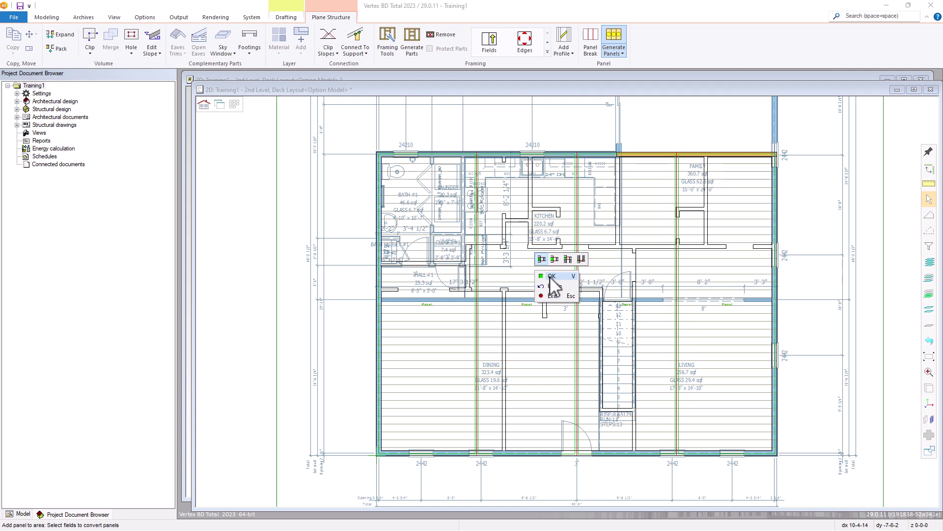
click(552, 295)
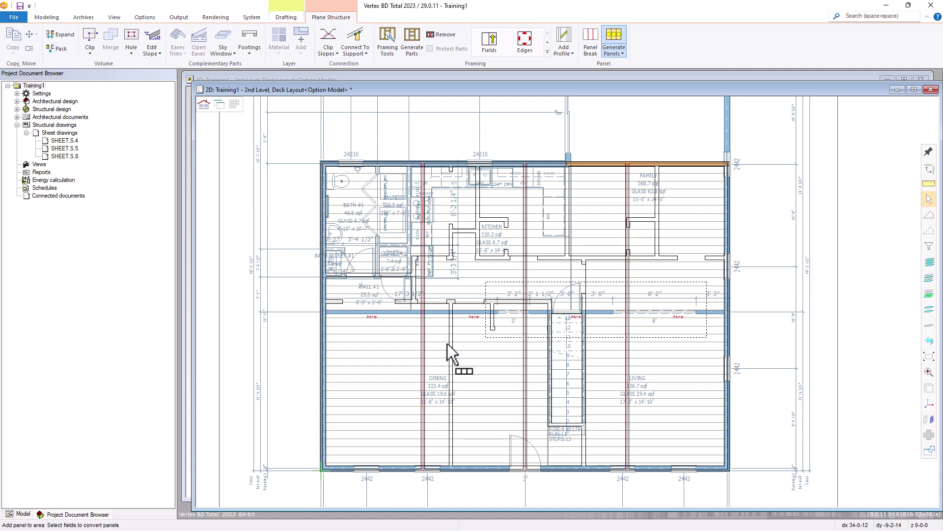
click(358, 343)
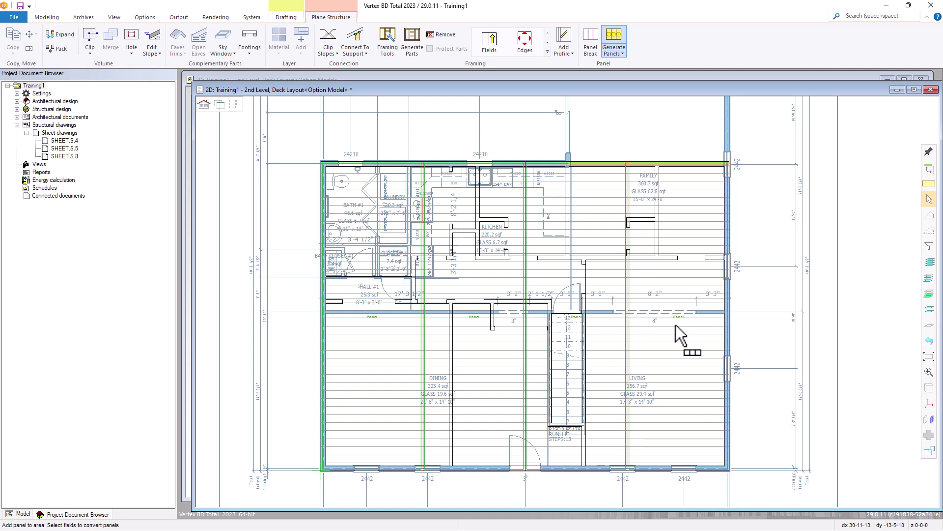
right_click(641, 331)
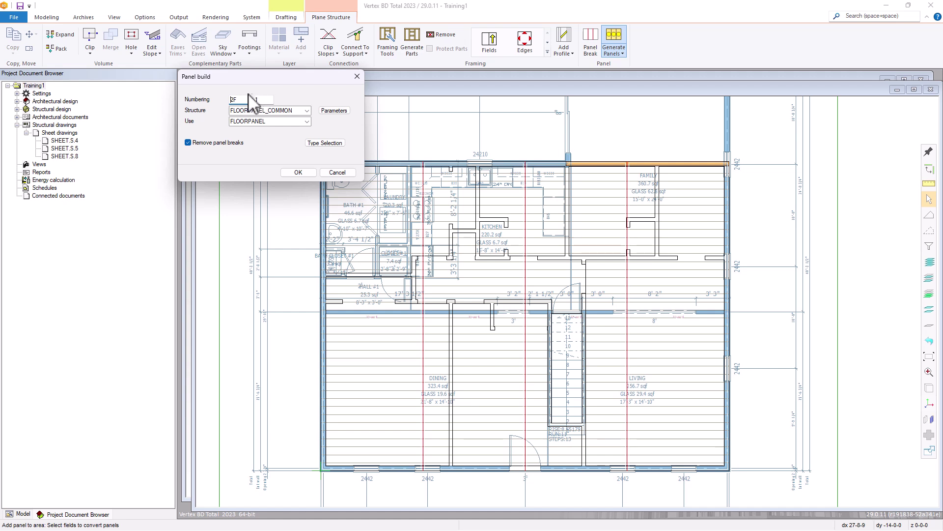
Keep FLOORPANEL_COMMON as the panel structure and accept its parameters with shortest-span framing and sheathing generation enabled
click(236, 111)
click(306, 110)
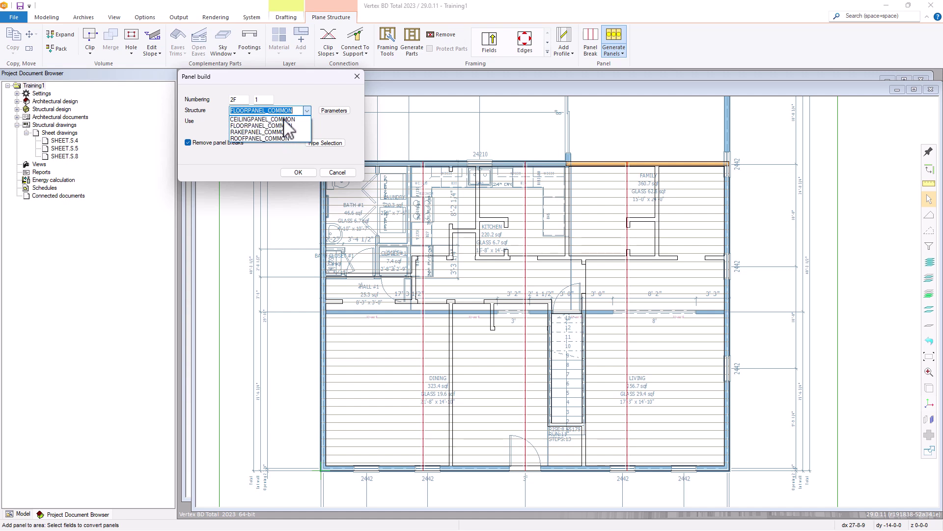
click(314, 109)
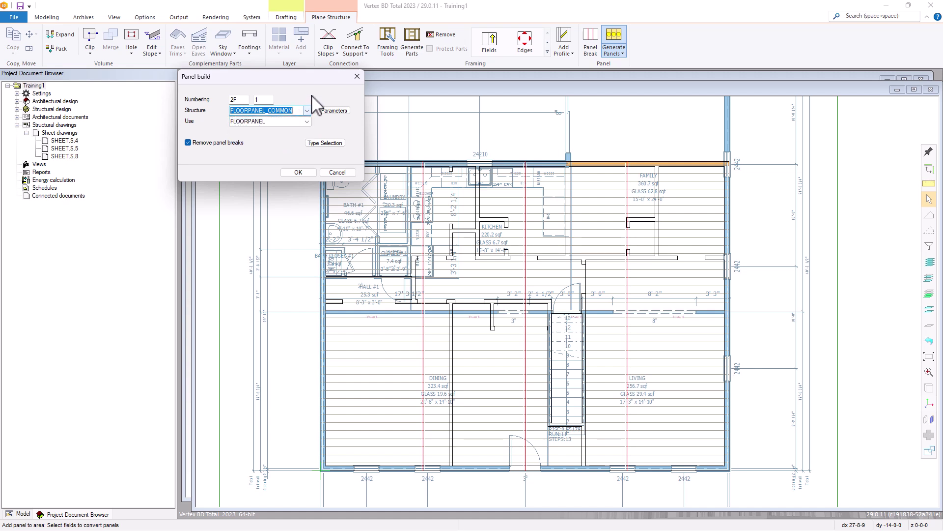
click(334, 111)
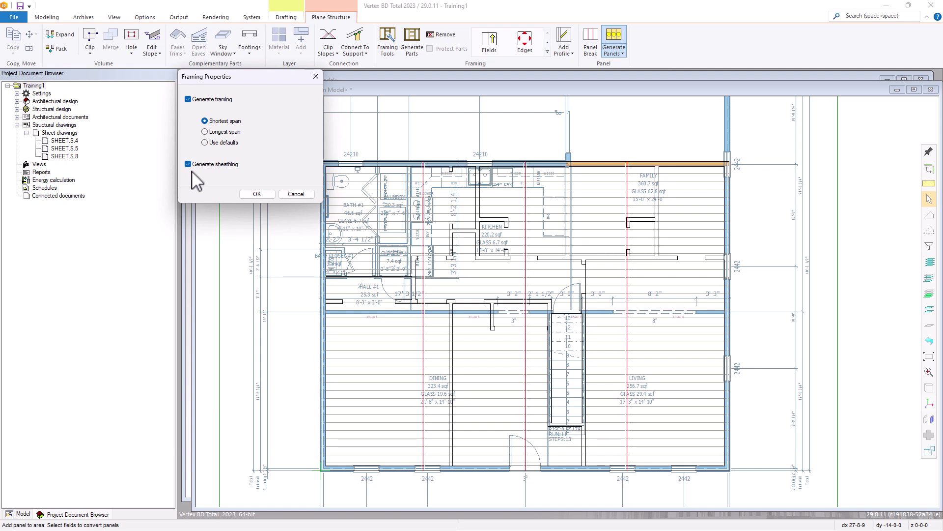
click(204, 132)
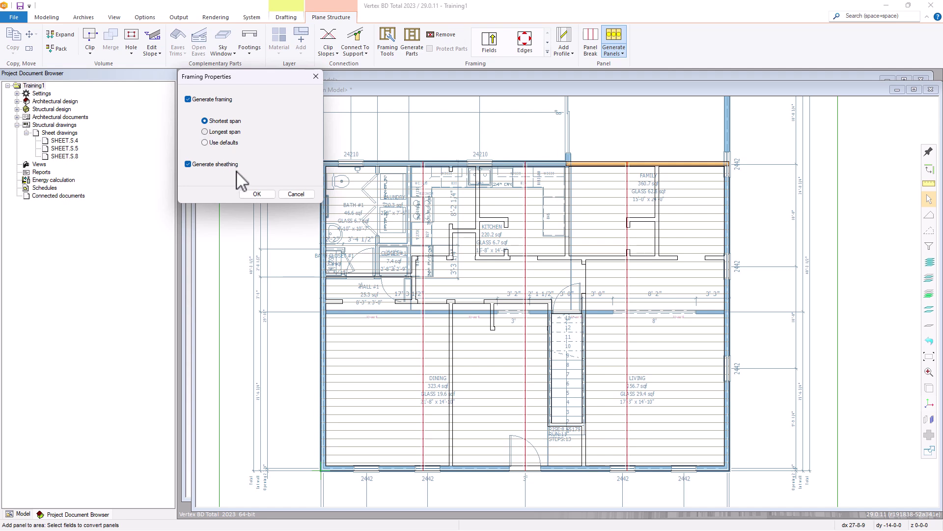
click(257, 194)
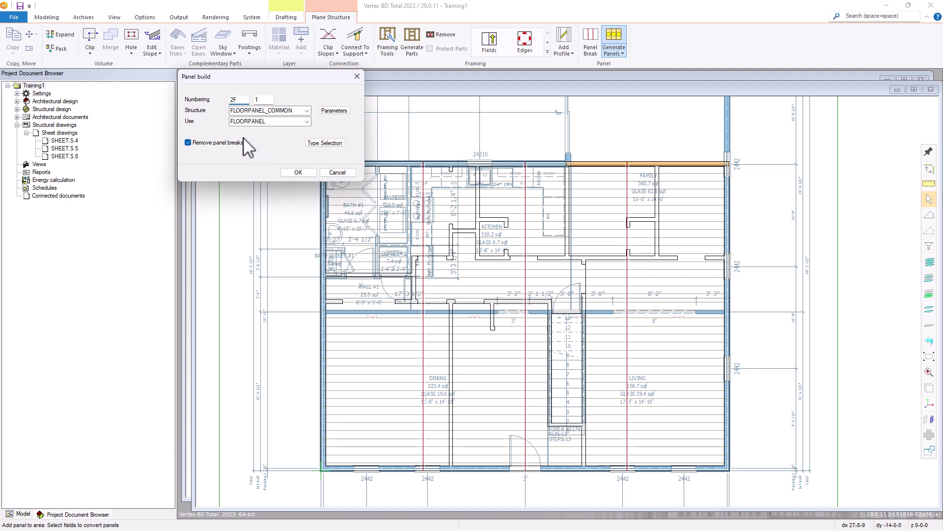
Keep the panel use as FLOORPANEL, turn off removal of the panel breaks, and generate the floor panels
click(307, 121)
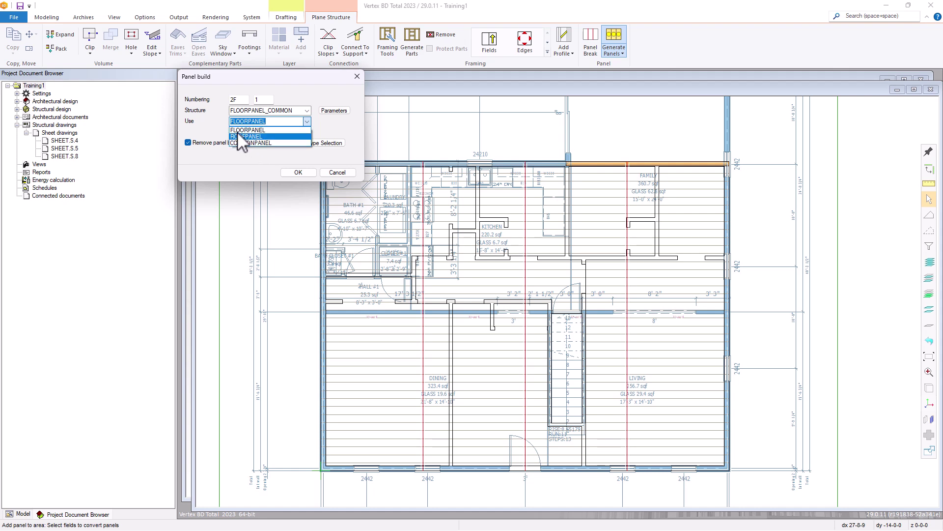
click(220, 132)
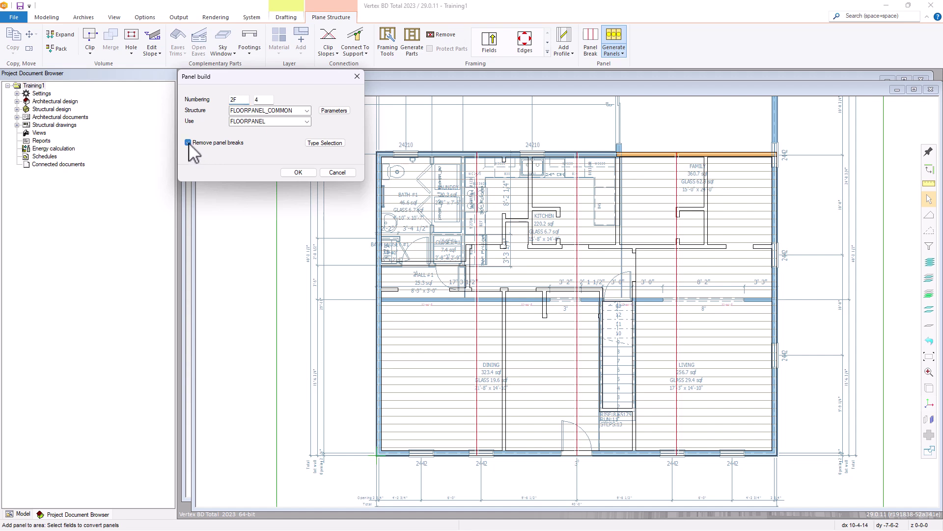
click(188, 143)
click(299, 172)
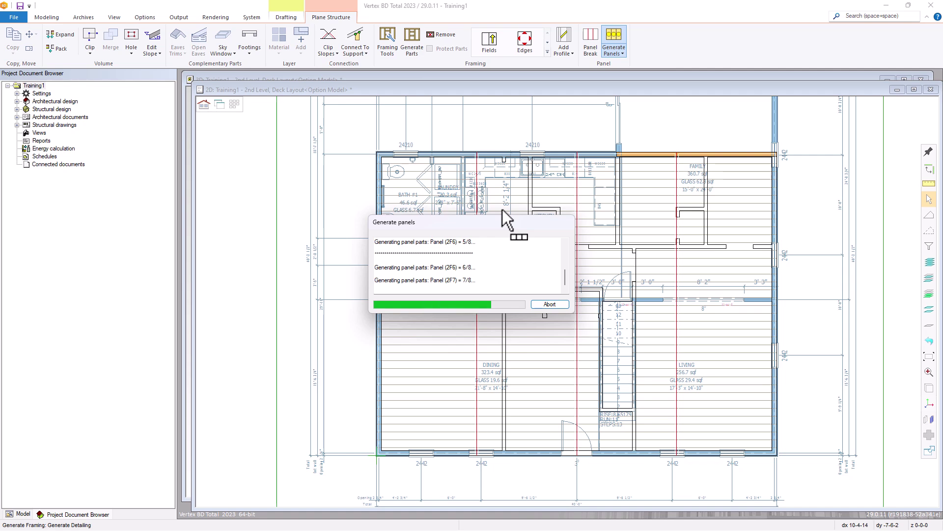
key(Escape)
Examine the generated floor panels at the seam by the family room, at their panel labels, and around the stair opening
scroll(573, 316, up, 8)
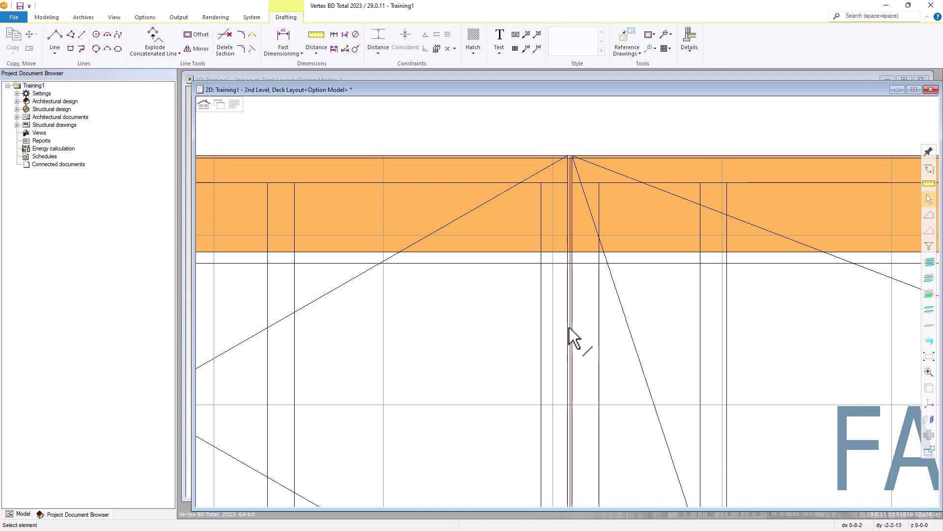
scroll(572, 331, down, 5)
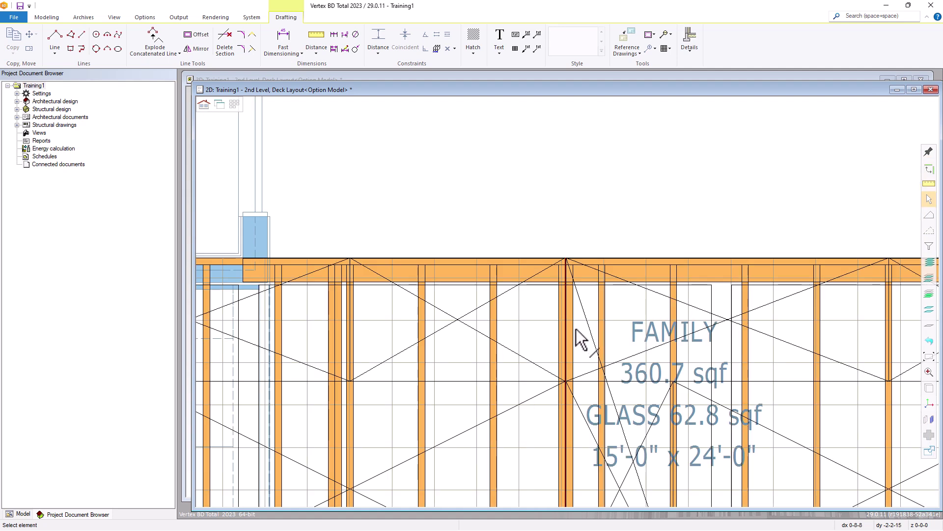
scroll(576, 328, down, 4)
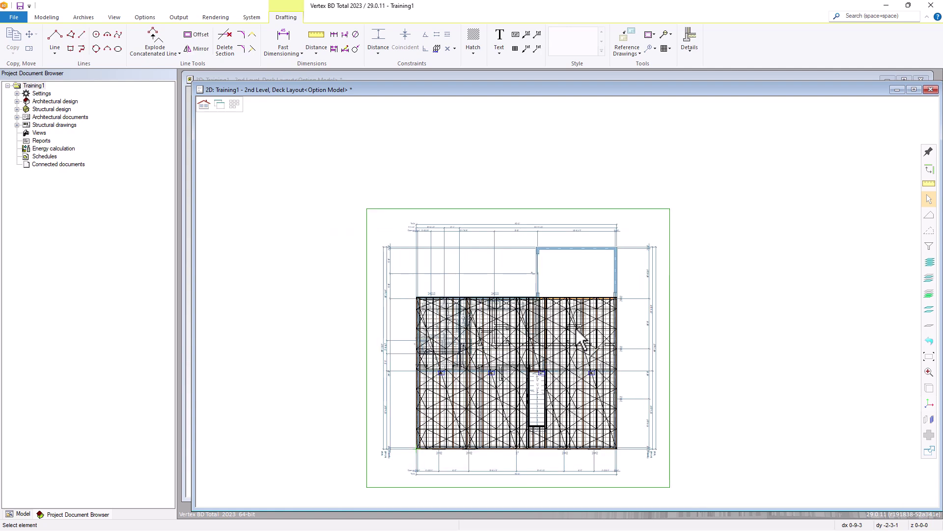
scroll(537, 399, up, 3)
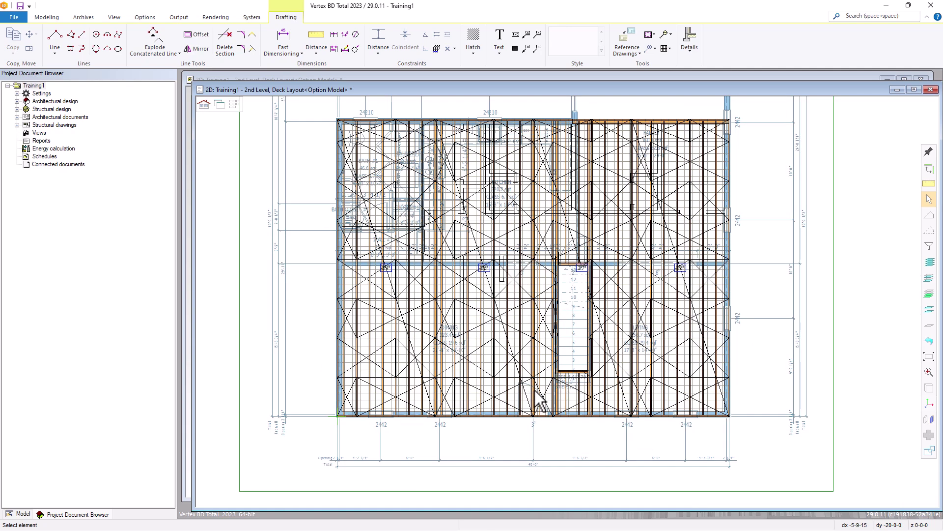
scroll(570, 309, up, 6)
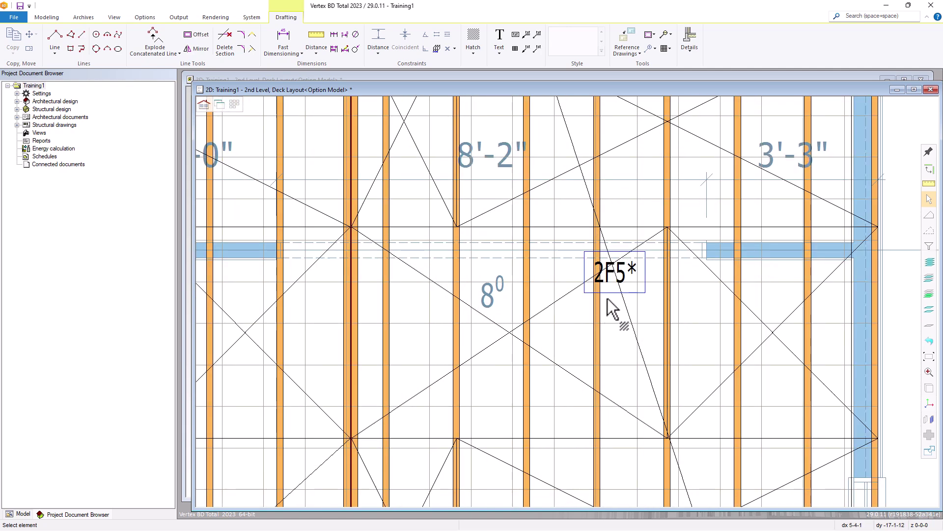
scroll(582, 290, down, 2)
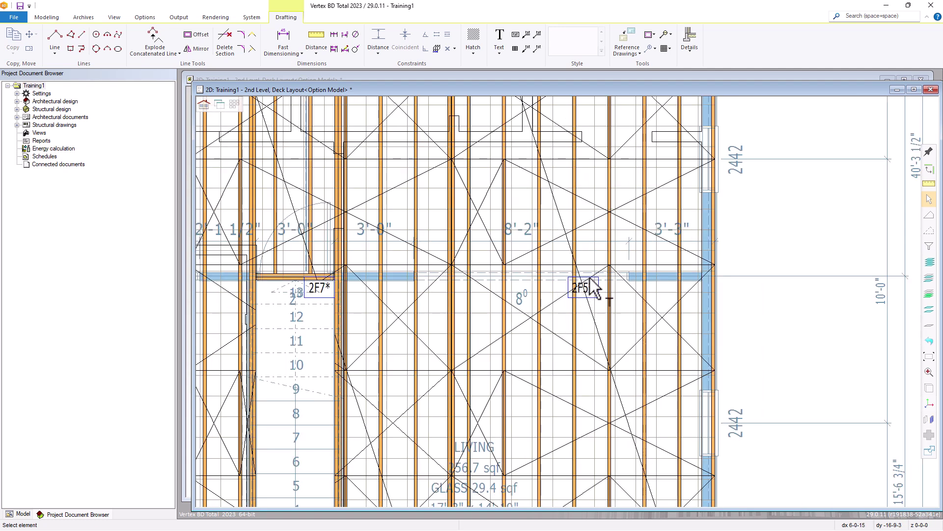
scroll(584, 302, down, 10)
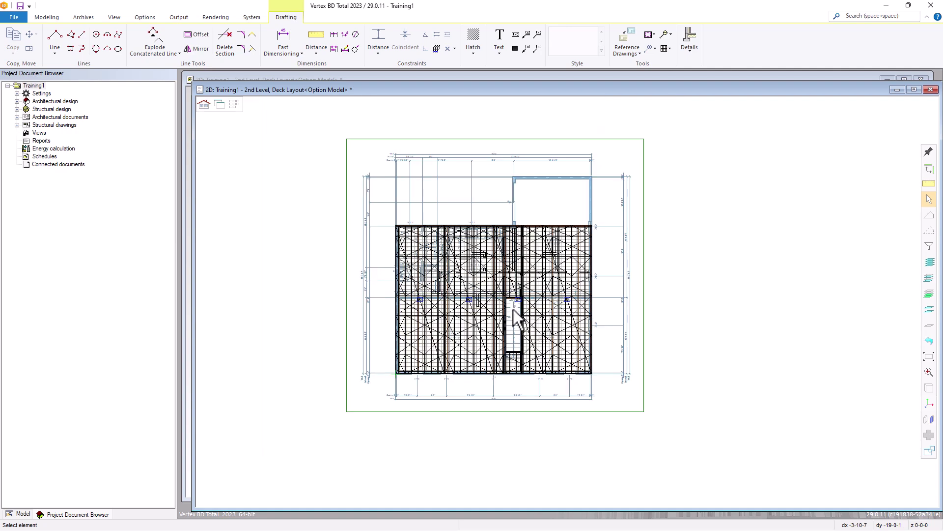
scroll(513, 309, up, 3)
scroll(572, 300, up, 6)
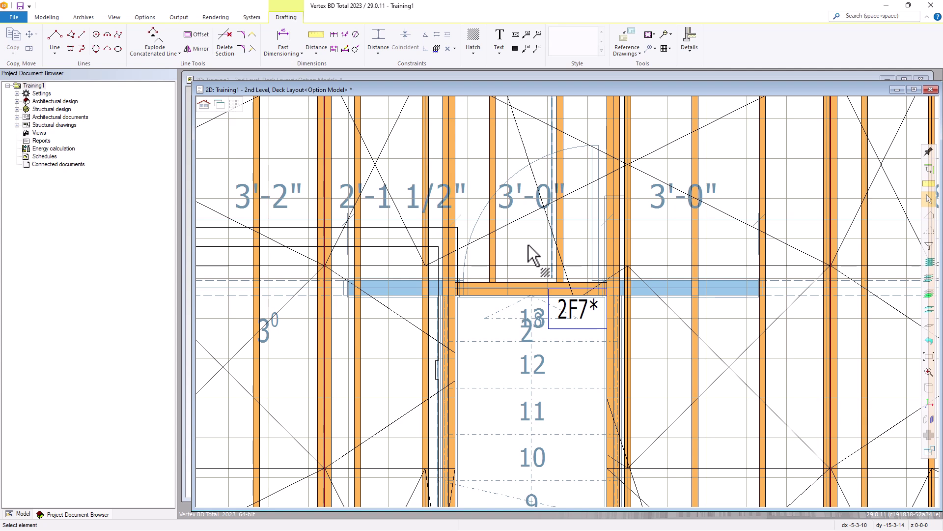
click(670, 159)
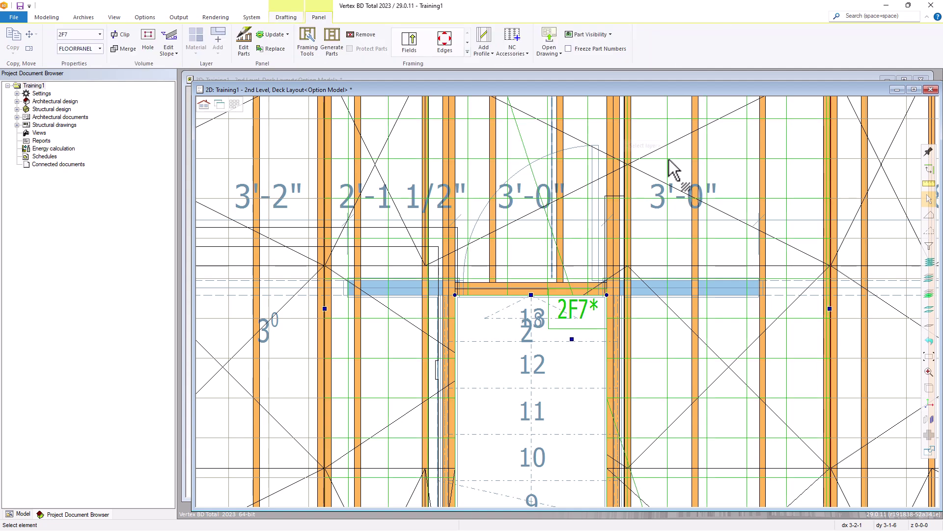
key(Escape)
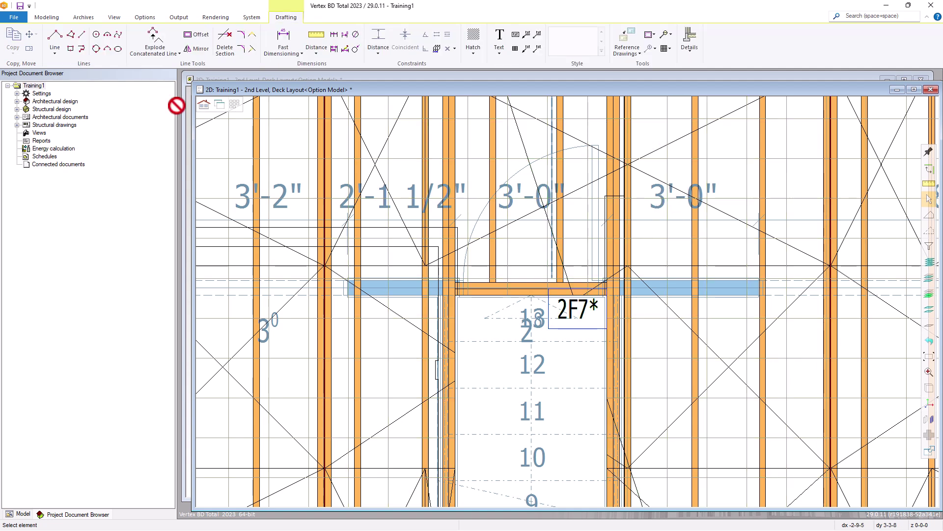
Start the beam-beam joist hanger connection detail with the selected items grouped
click(47, 17)
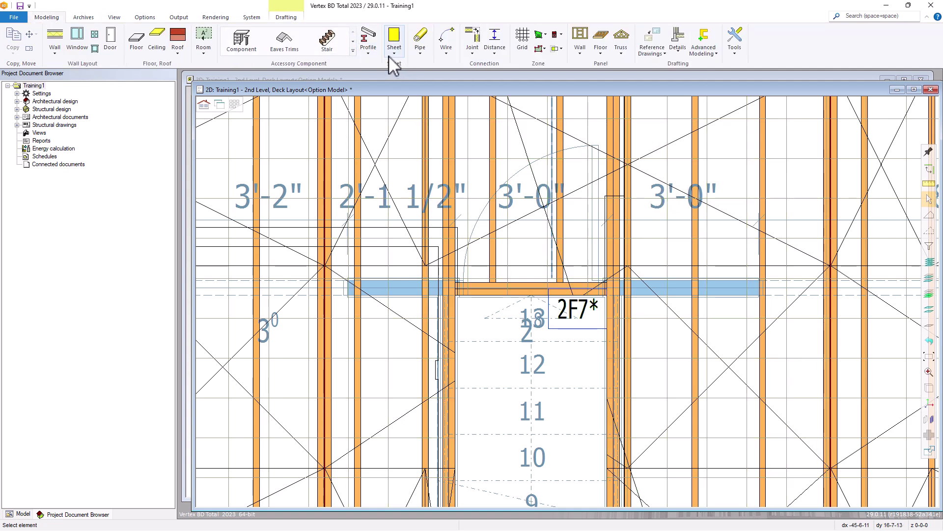
click(466, 48)
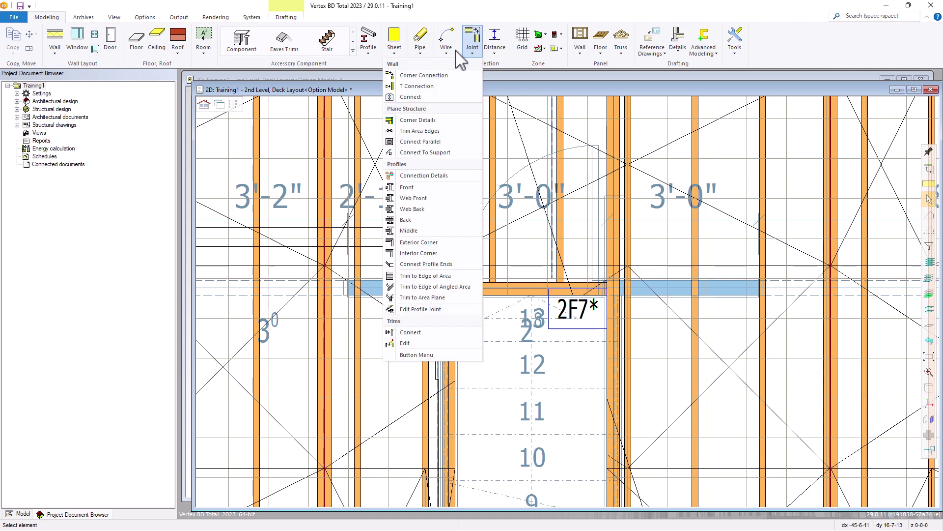
click(416, 176)
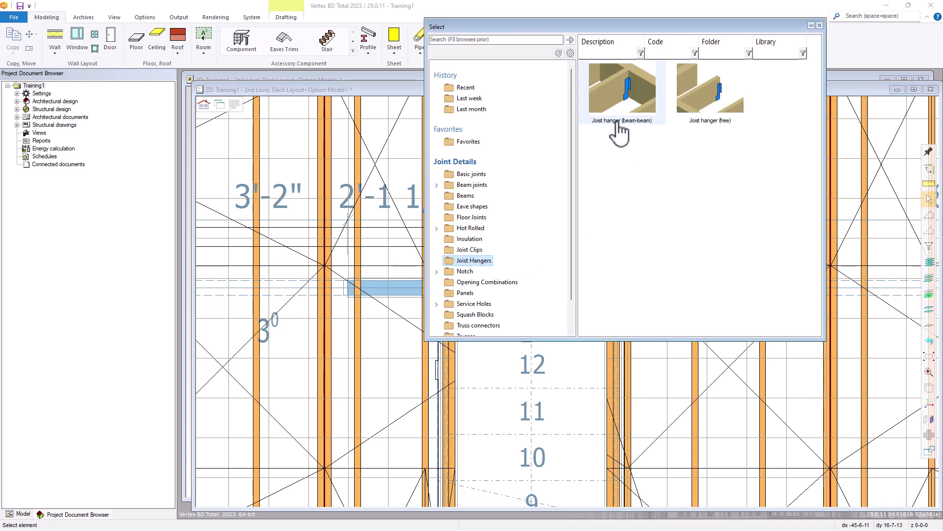
double_click(622, 94)
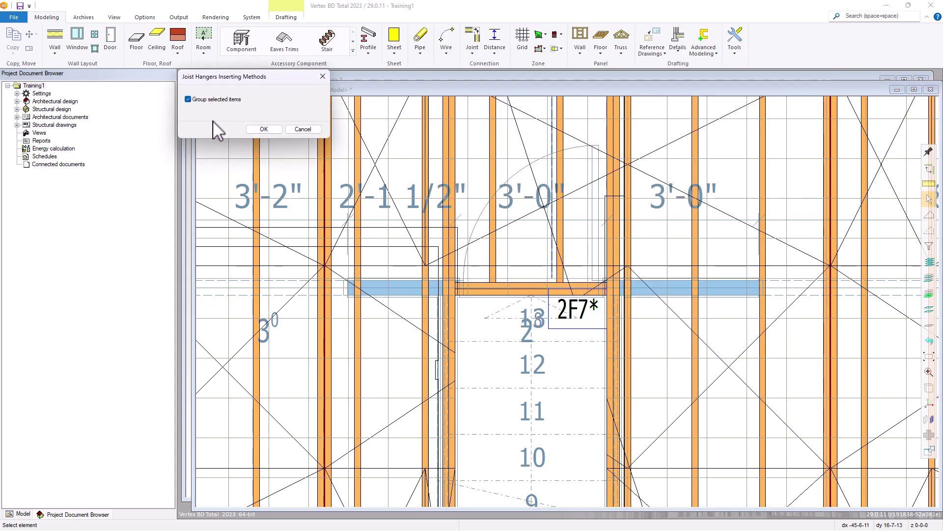
click(269, 129)
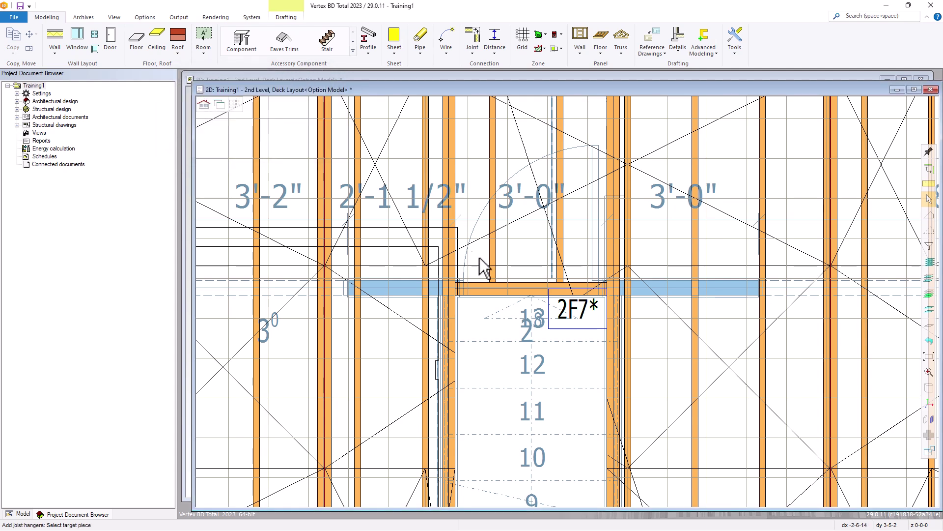
Pick the header above the stair opening as the target piece and the ends of the two joists meeting it
click(537, 286)
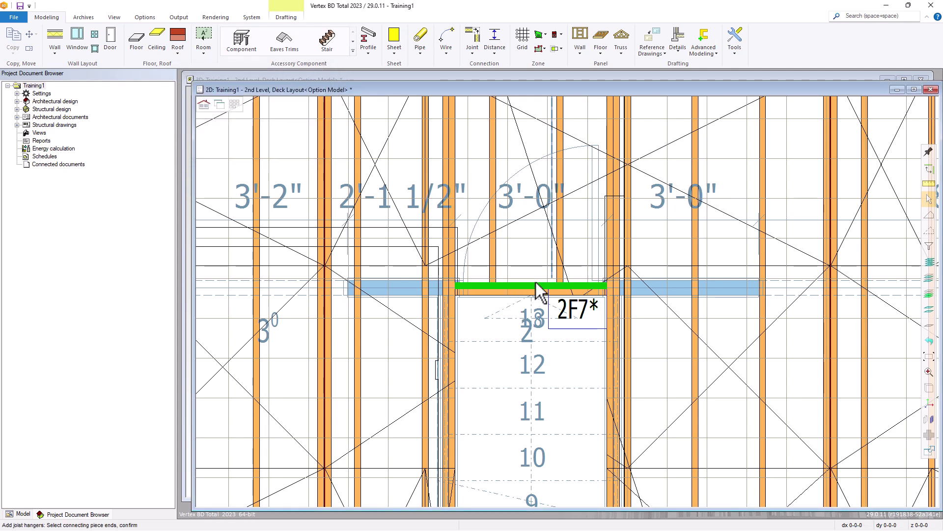
click(561, 282)
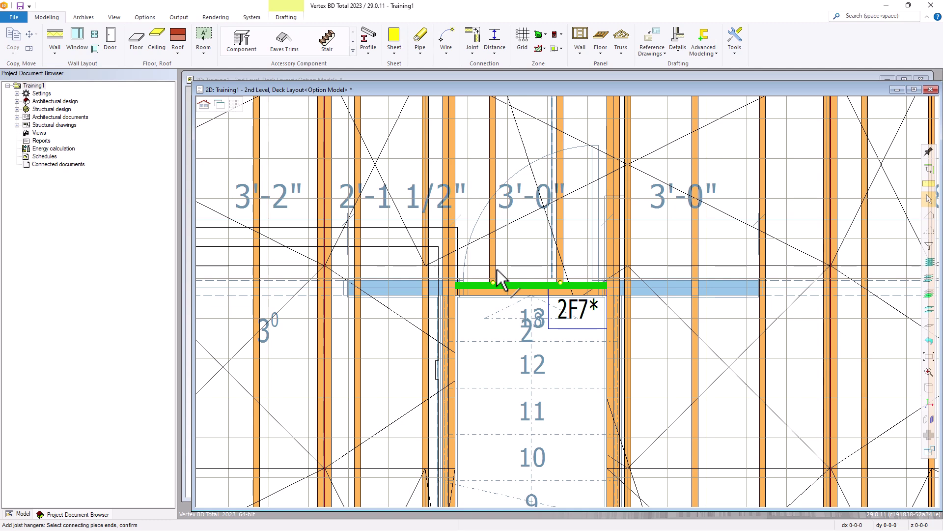
middle_click(523, 256)
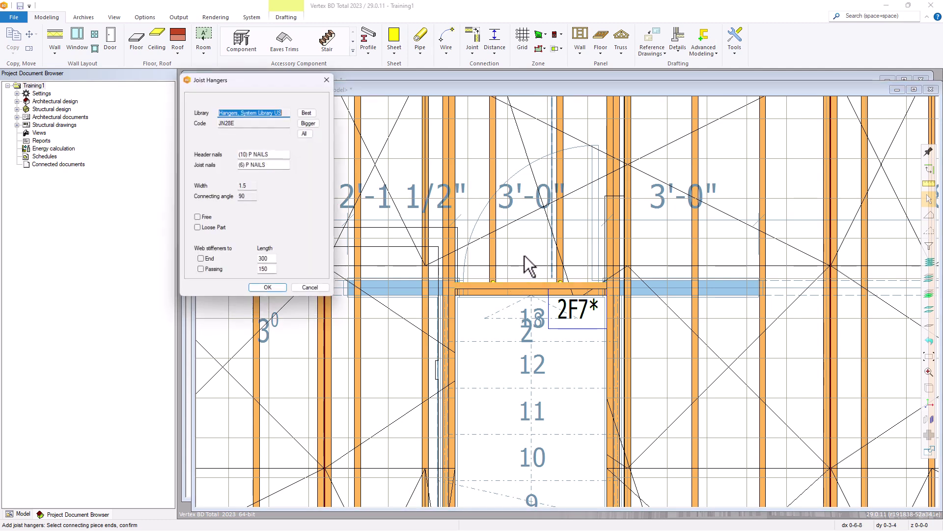
Choose the Joist 1.5 x 11.25-14 Simpson IUT211 hanger for both joist ends and insert it, deleting the old connecting parts
click(310, 111)
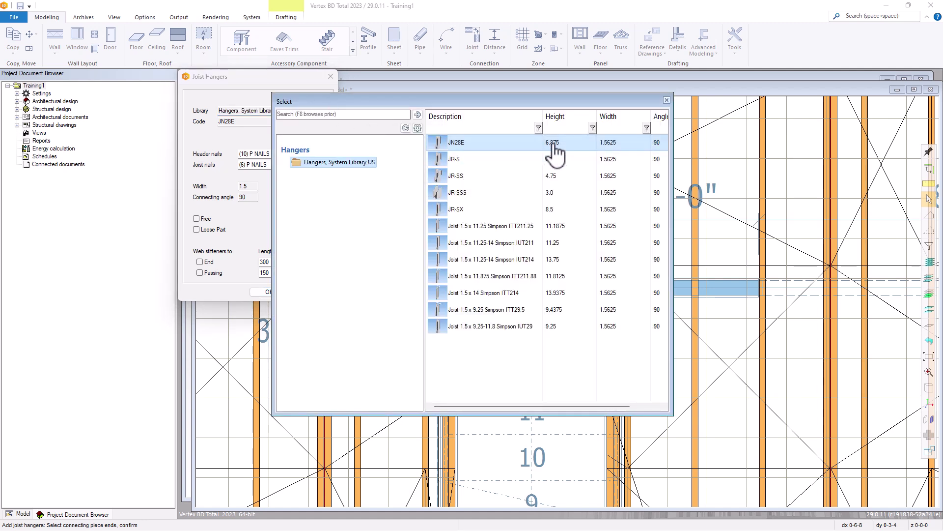
click(570, 119)
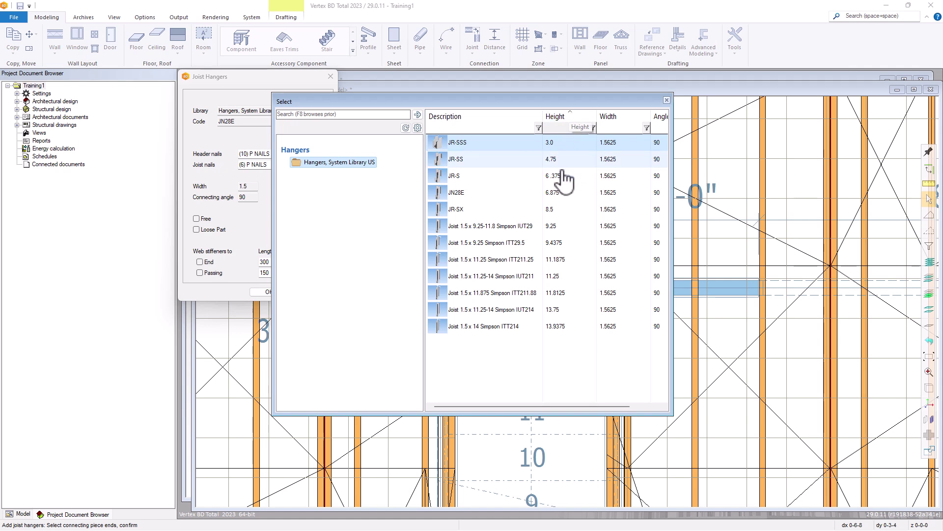
double_click(564, 280)
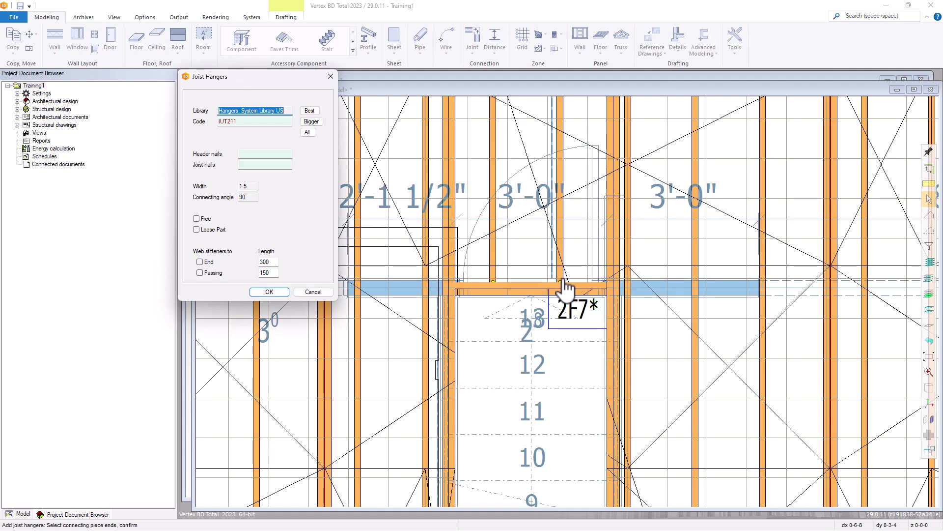
click(278, 293)
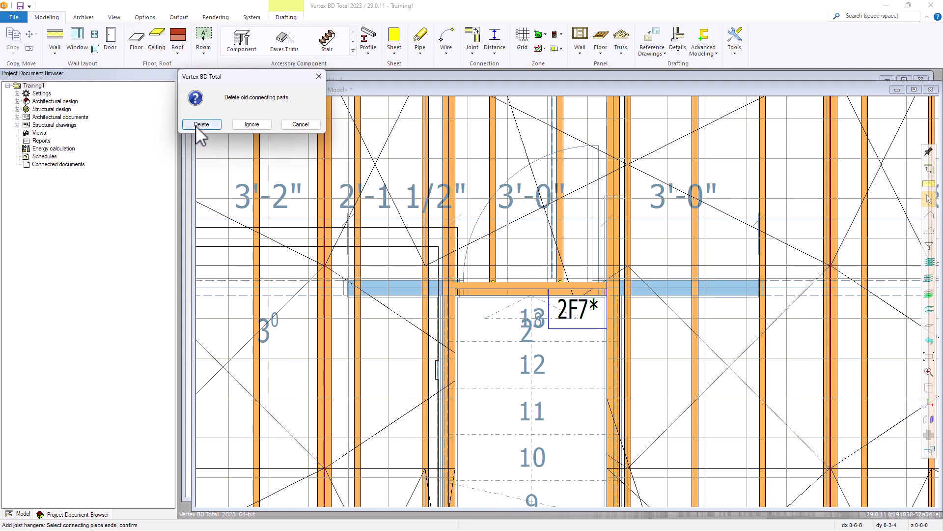
click(196, 125)
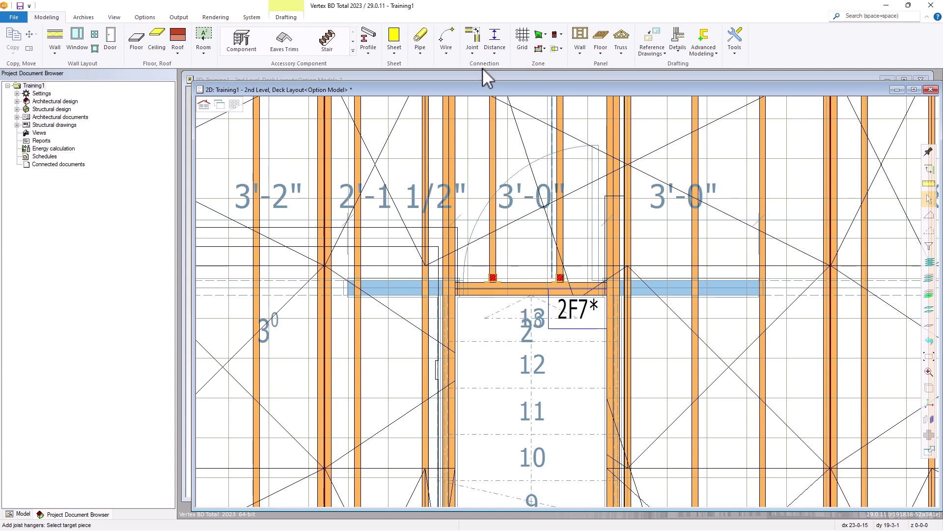
Start another grouped beam-beam joist hanger, picking the joist right of the stair opening as target and the upper header's double end as connecting
click(475, 38)
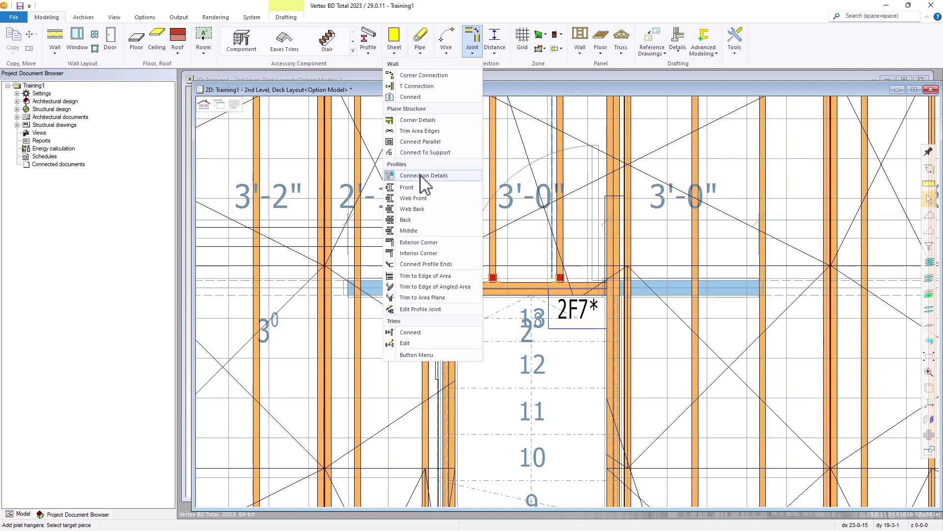
click(420, 175)
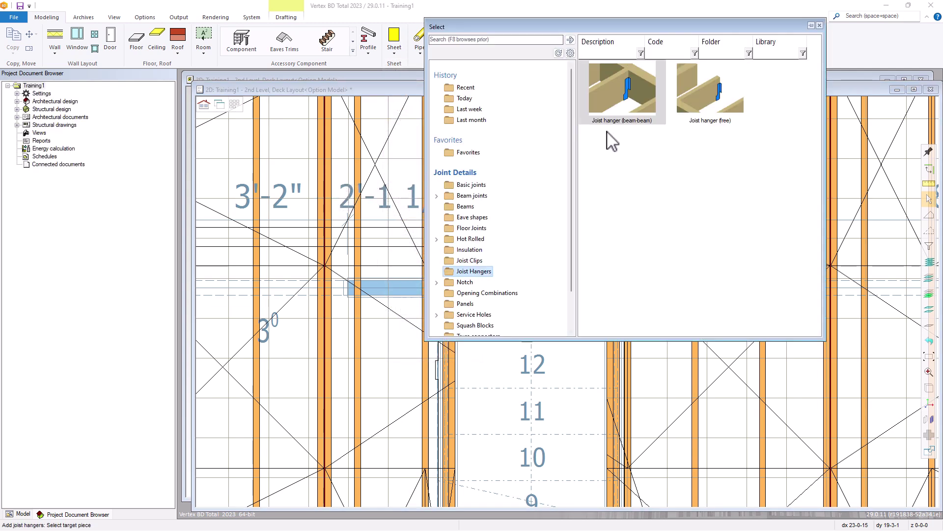
double_click(618, 98)
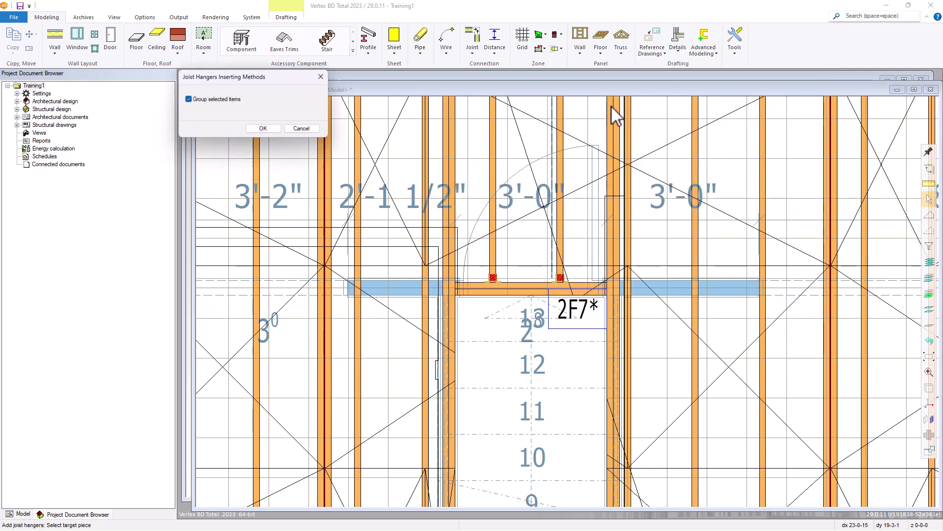
click(265, 129)
click(608, 268)
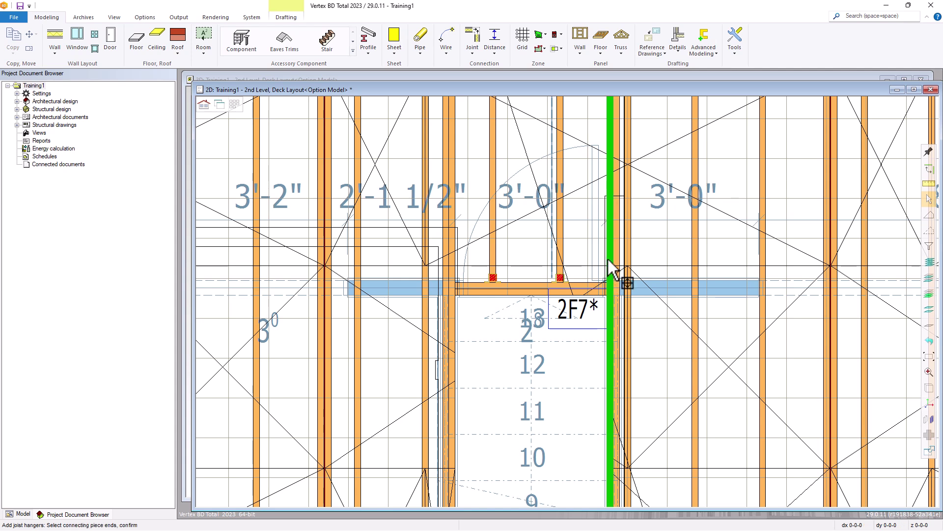
click(595, 290)
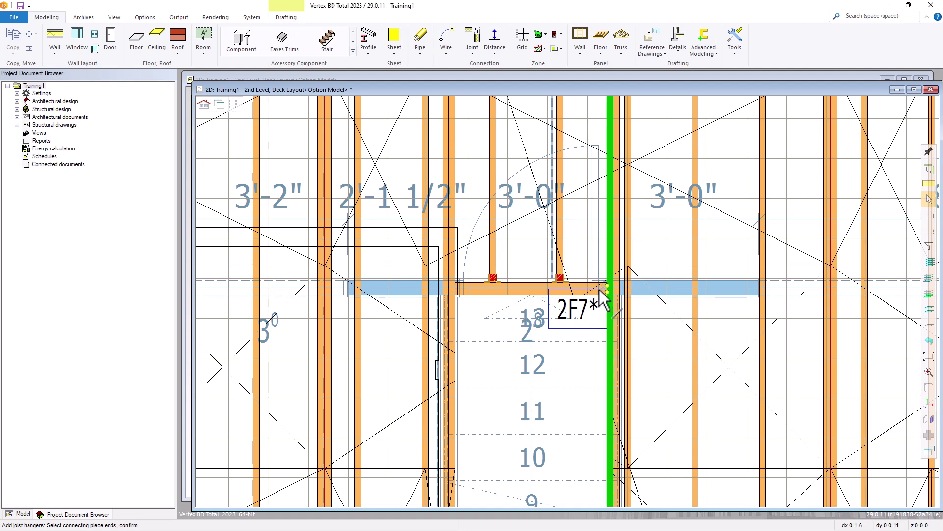
right_click(602, 300)
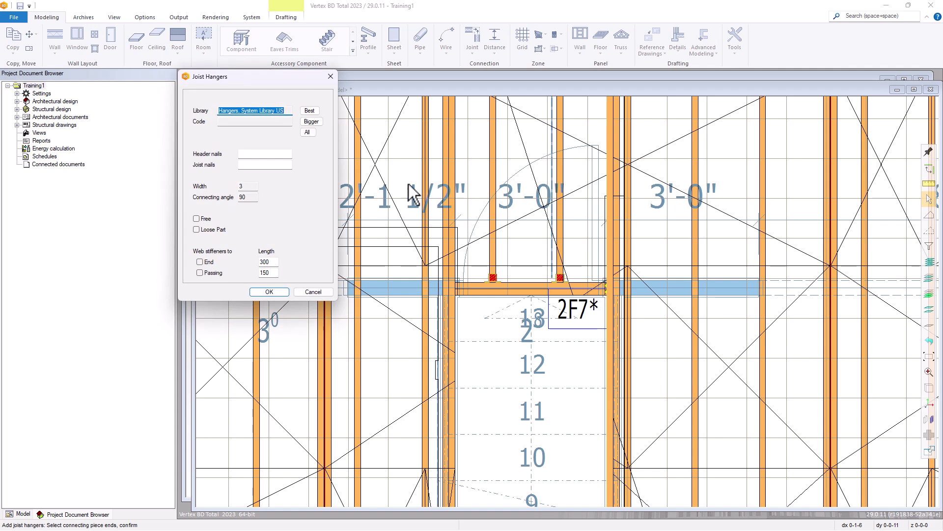
Choose the Joist 3.5 x 11.25-16 Simpson IUT412 hanger for the header's right end and insert it, deleting the old connecting parts
click(313, 125)
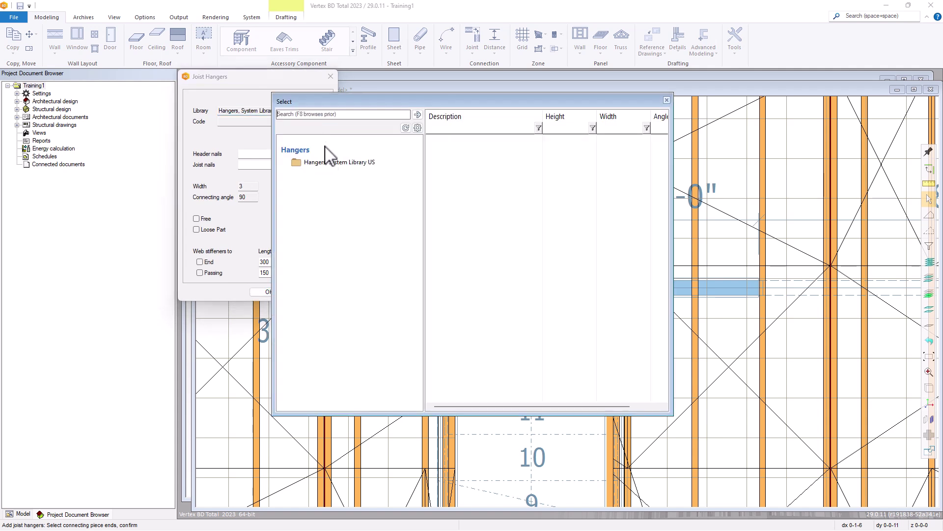
click(322, 164)
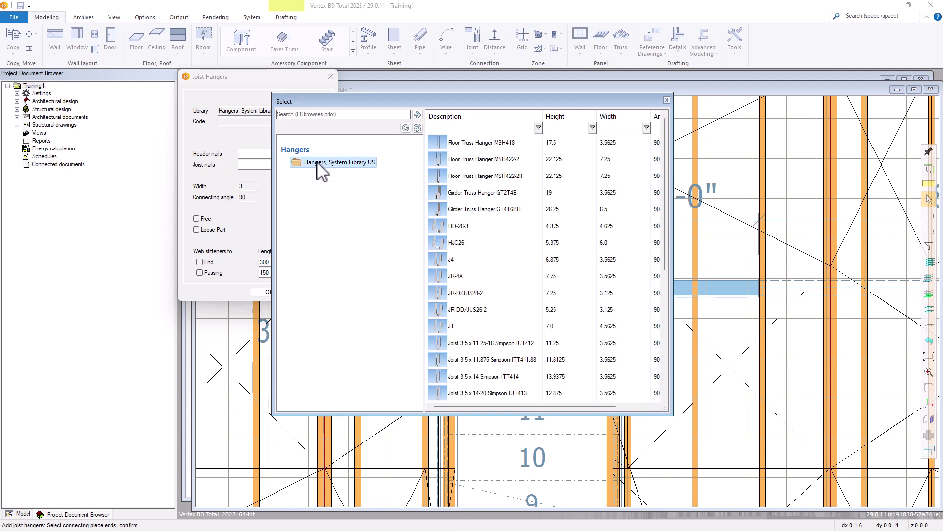
click(570, 119)
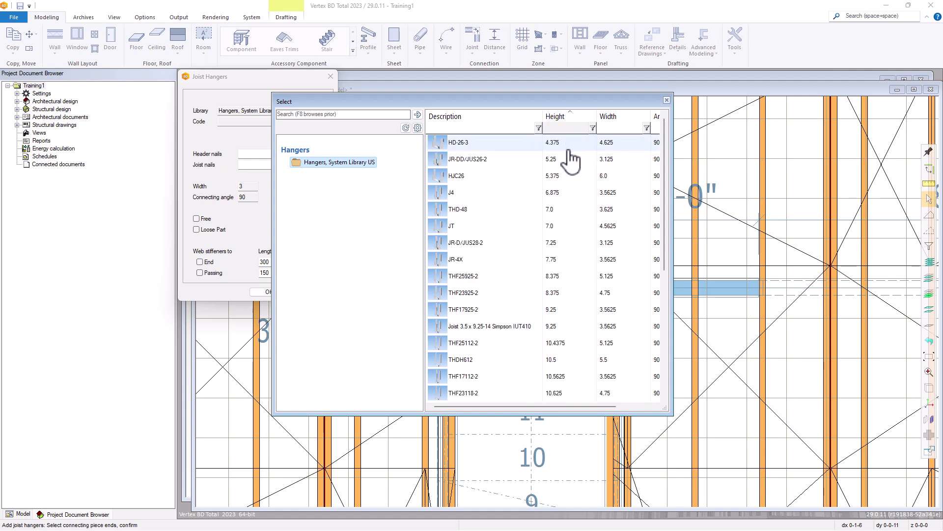
scroll(570, 317, down, 3)
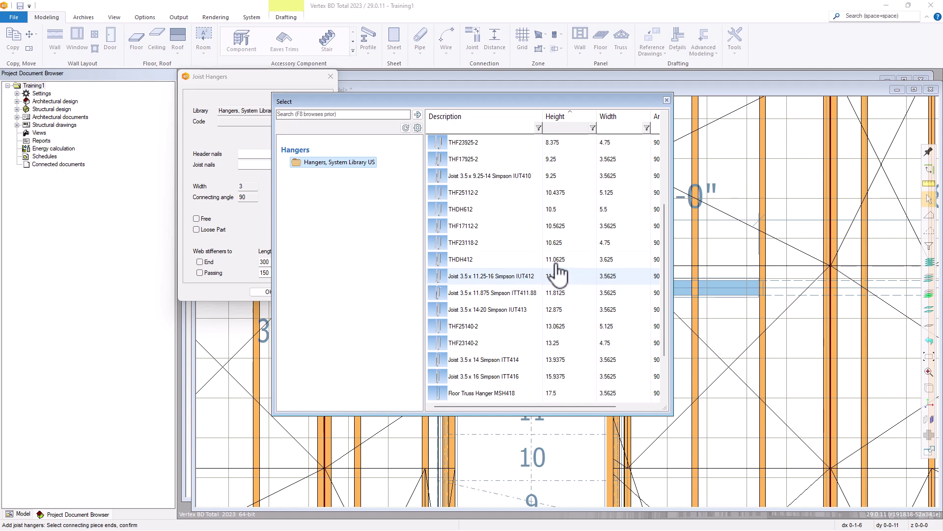
mouse_move(562, 288)
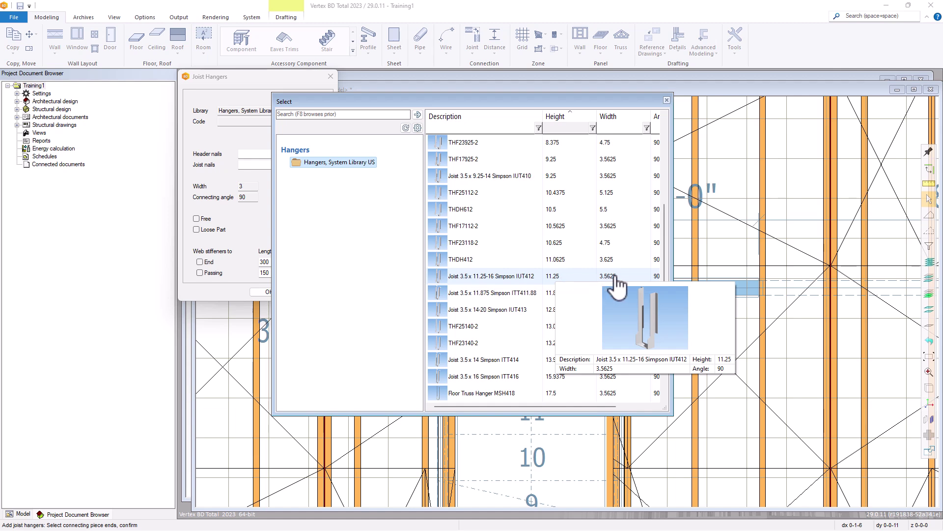
double_click(566, 278)
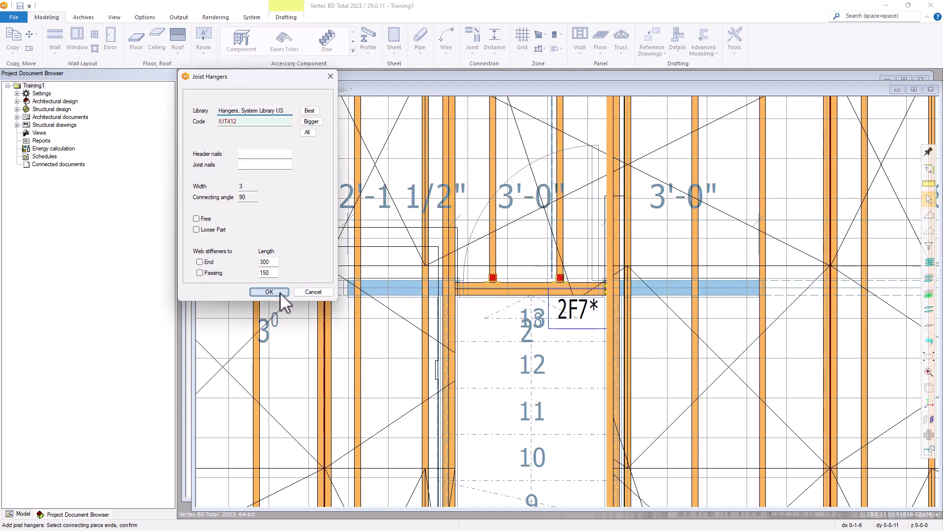
click(270, 291)
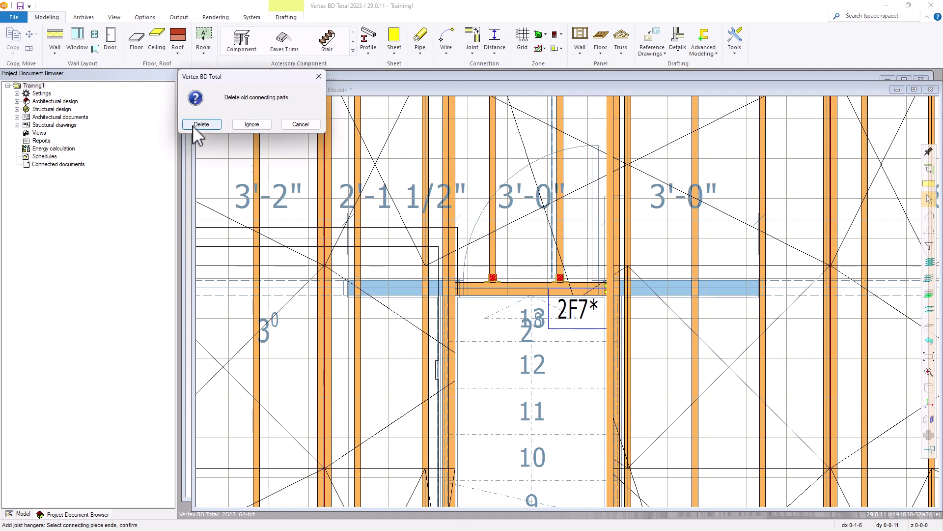
click(201, 124)
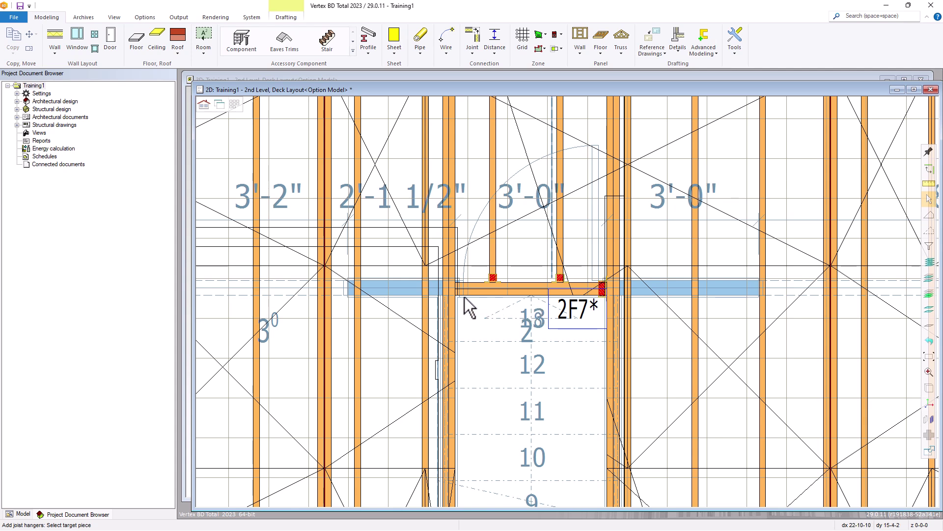
Pick the joist left of the stair opening as the target piece and the upper header's left double end as the connecting ends
click(453, 309)
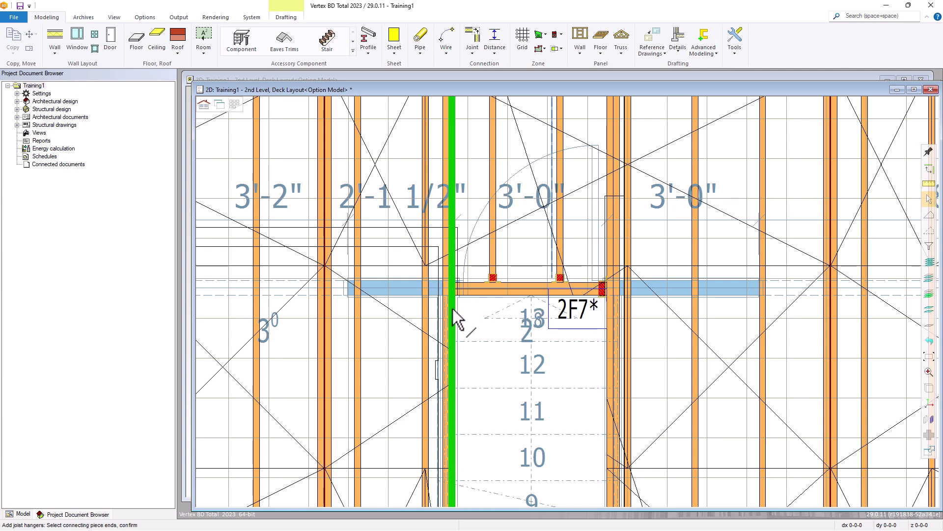
click(476, 285)
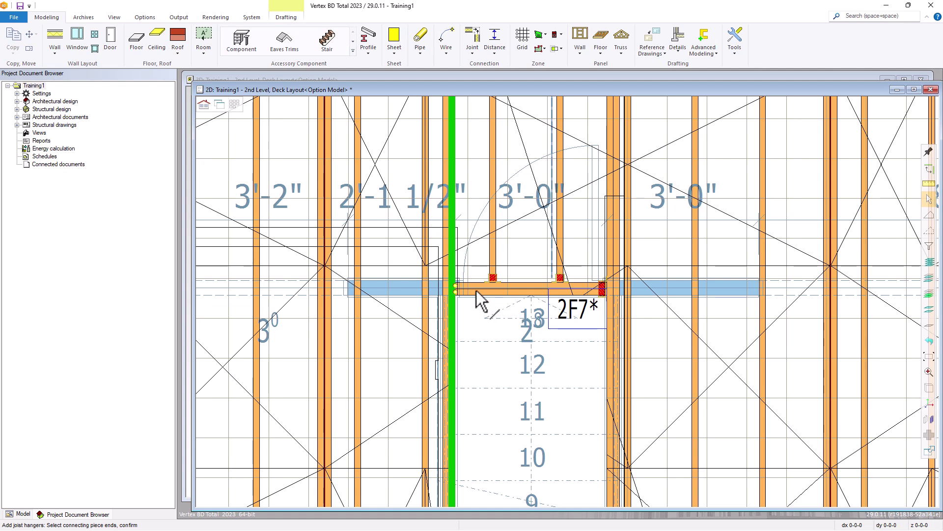
right_click(477, 291)
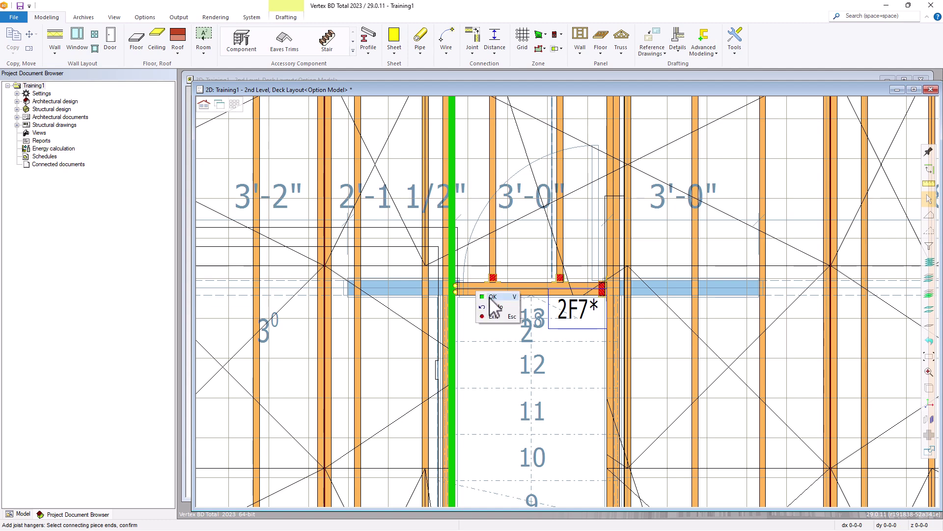
click(494, 302)
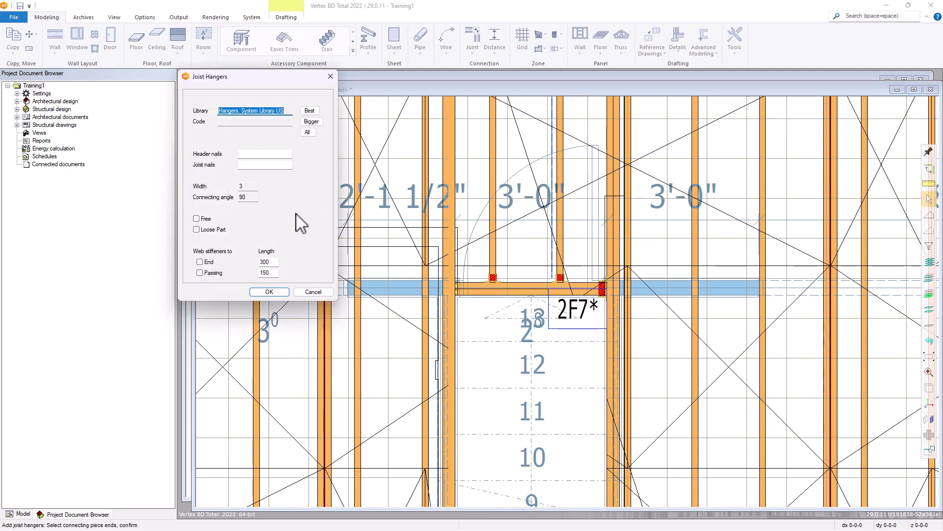
Insert the Simpson IUT412 hanger at the upper header's left end, deleting the old connecting parts
click(311, 121)
click(319, 165)
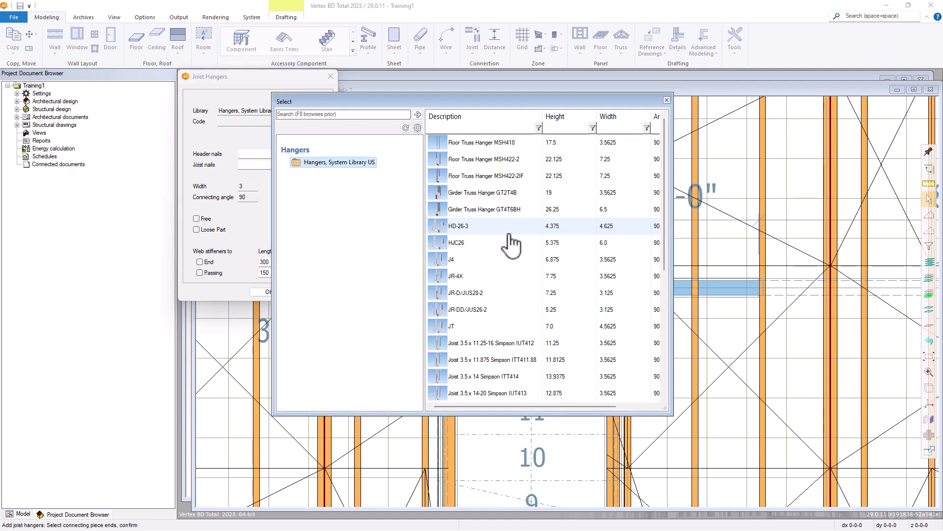
click(557, 118)
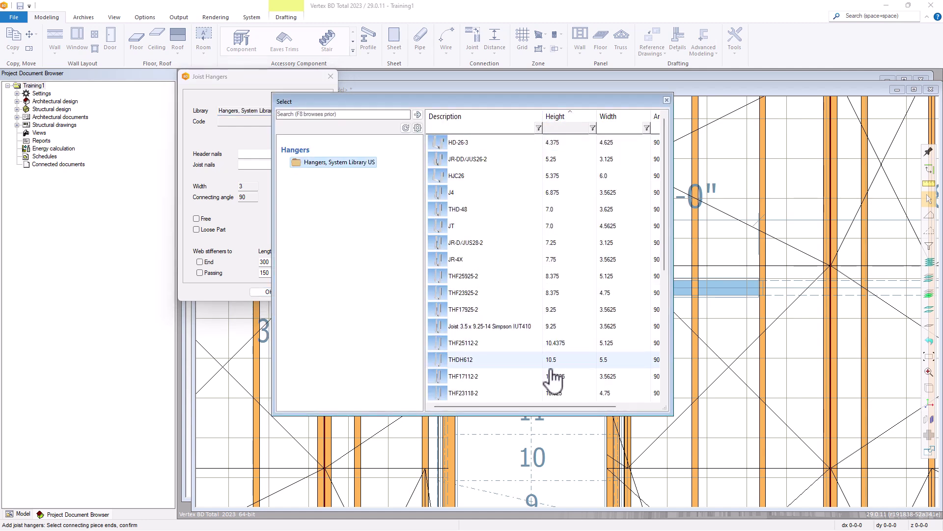
scroll(557, 376, down, 2)
double_click(561, 326)
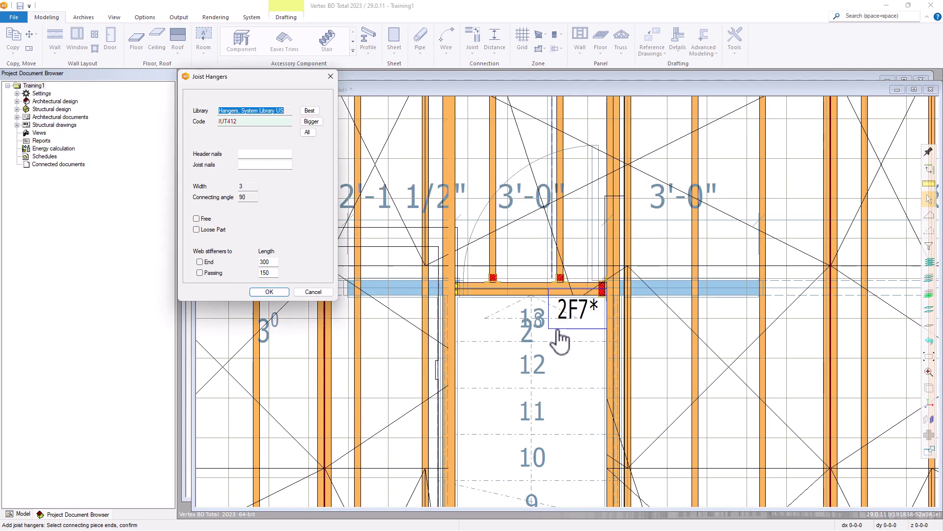
click(262, 292)
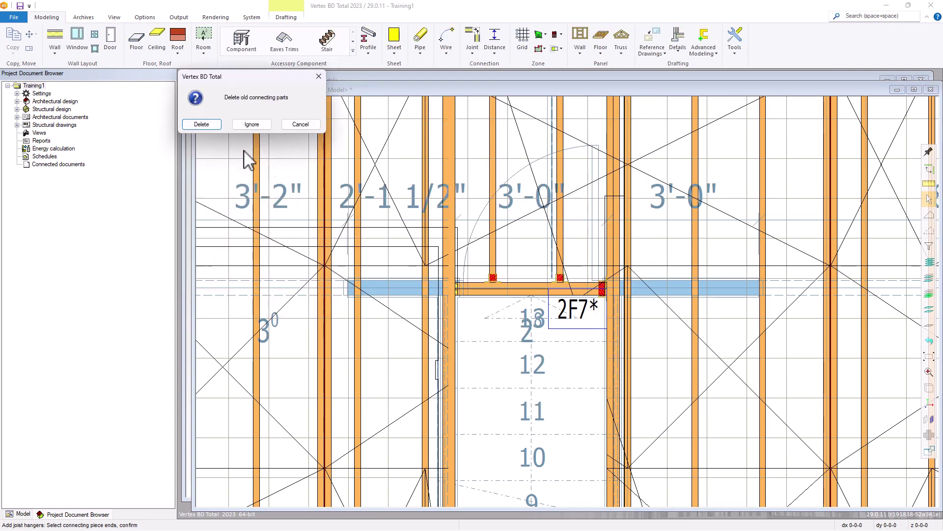
click(200, 124)
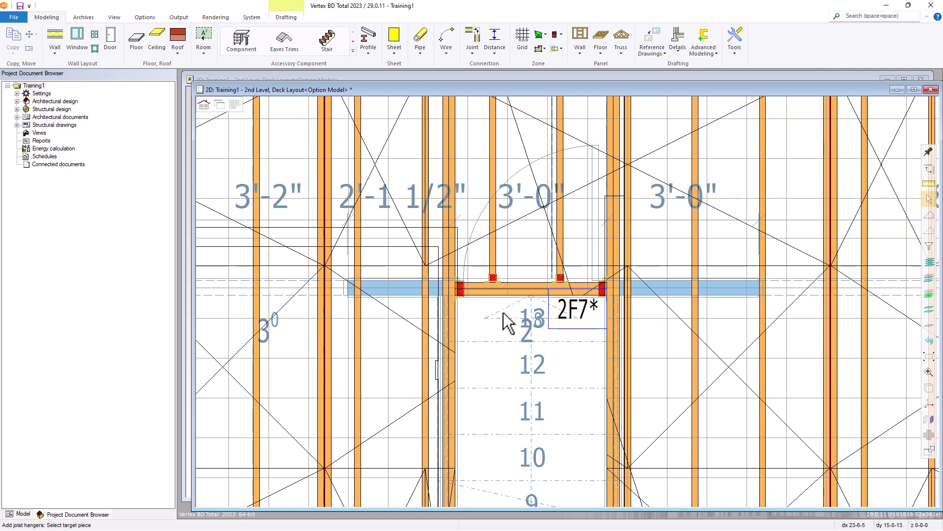
Start a grouped beam-beam joist hanger at the header by the stair's first steps, picking that header as target and the two joist ends meeting it
scroll(565, 305, down, 5)
scroll(566, 415, up, 5)
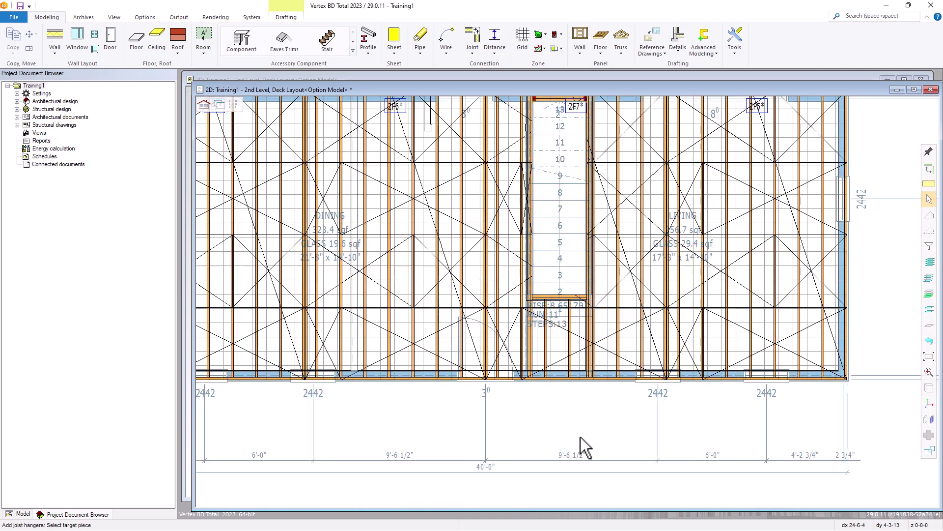
scroll(568, 313, up, 2)
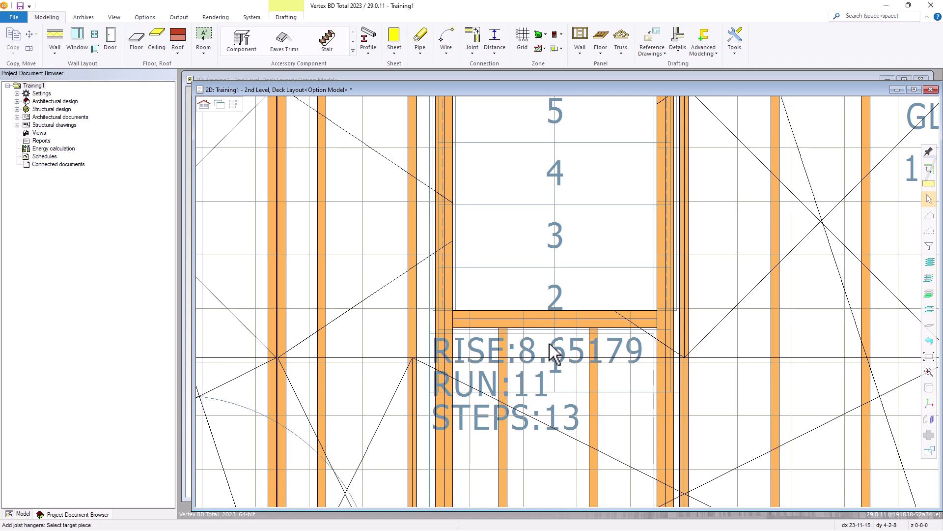
click(473, 35)
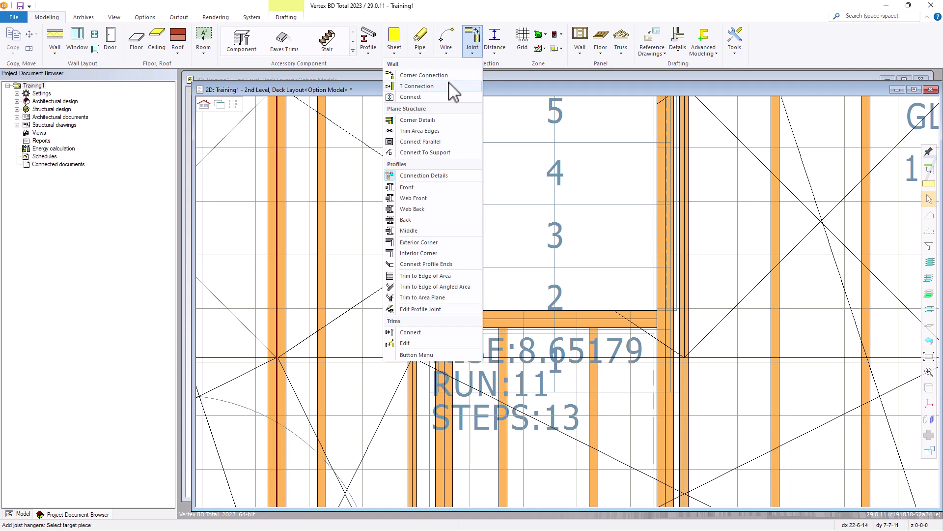
click(403, 176)
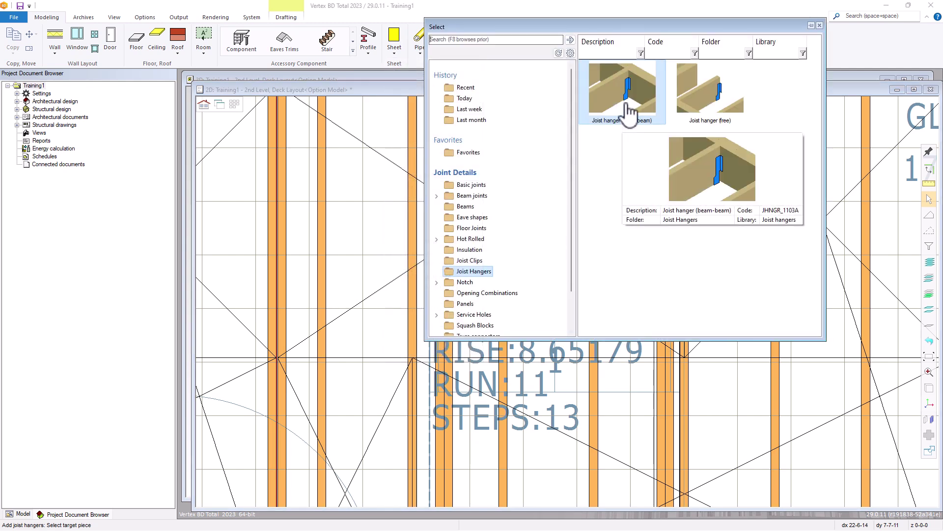
double_click(616, 118)
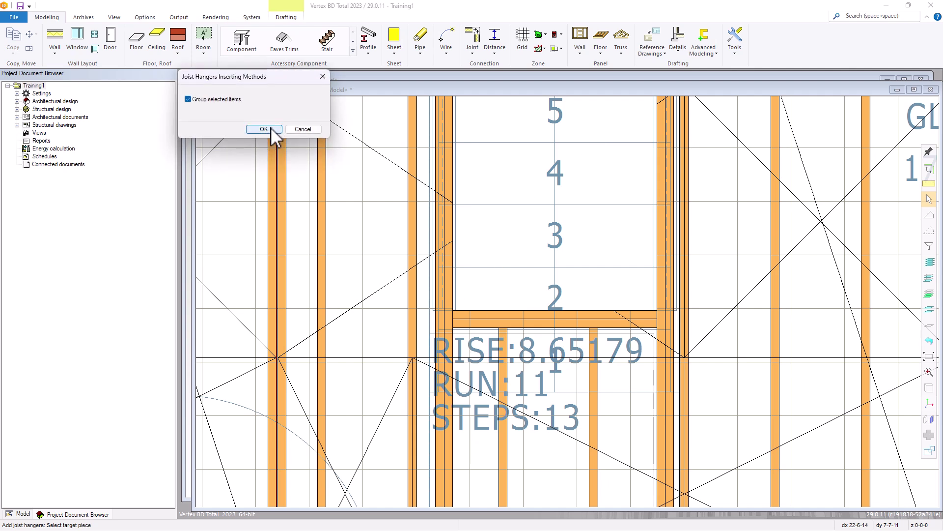
click(273, 128)
click(545, 325)
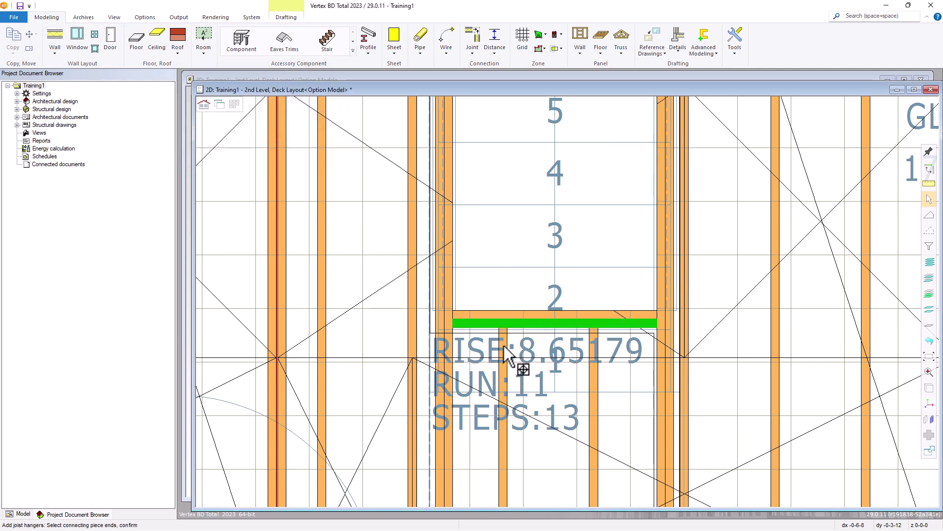
click(592, 338)
right_click(583, 344)
click(597, 348)
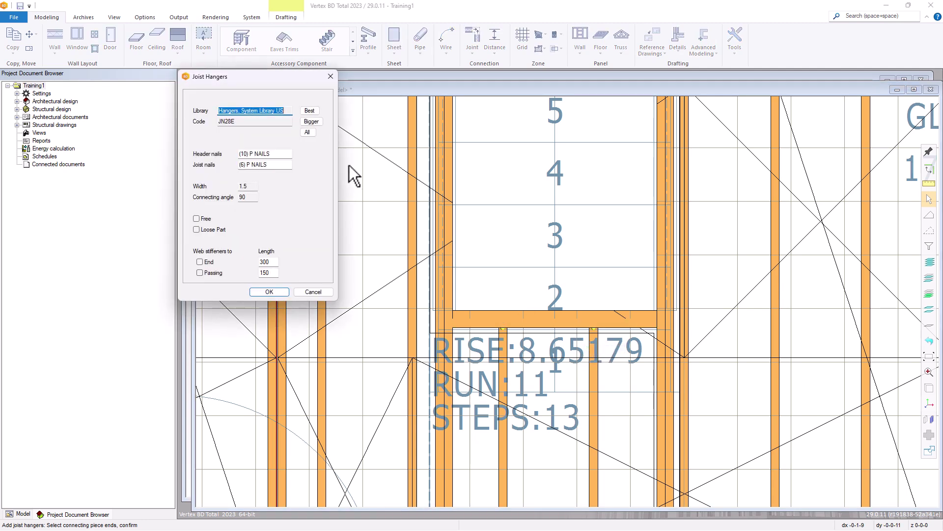
Insert Joist 1.5 x 11.25-14 Simpson IUT211 hangers at the two picked joist ends on the lower header, deleting the old connecting parts
click(310, 121)
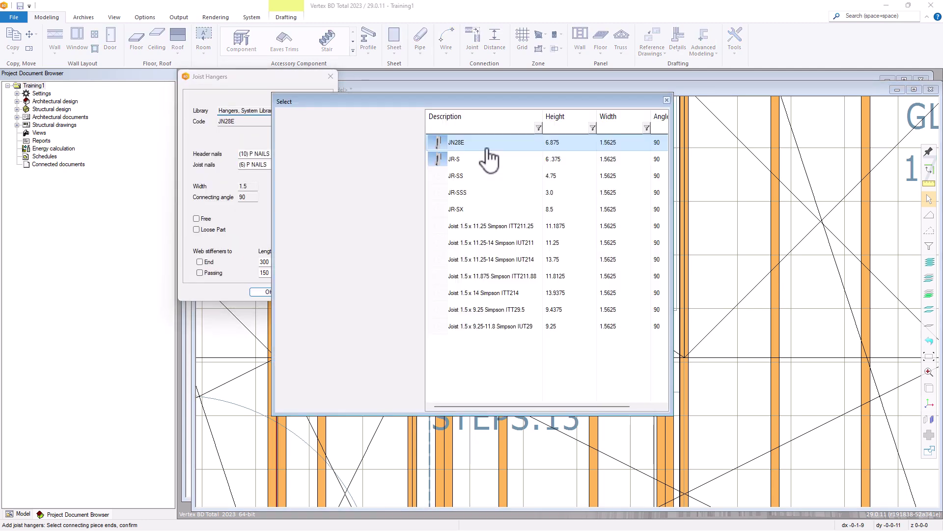
double_click(504, 242)
click(270, 291)
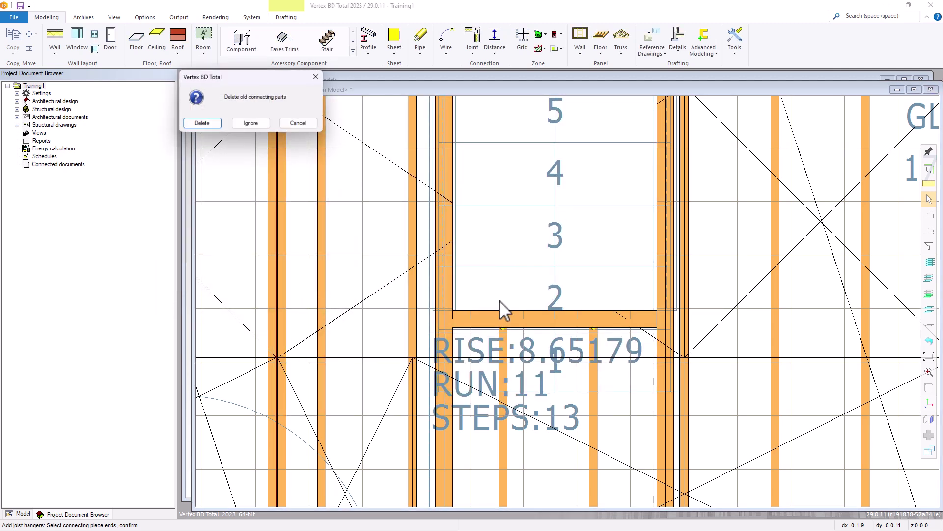
click(212, 127)
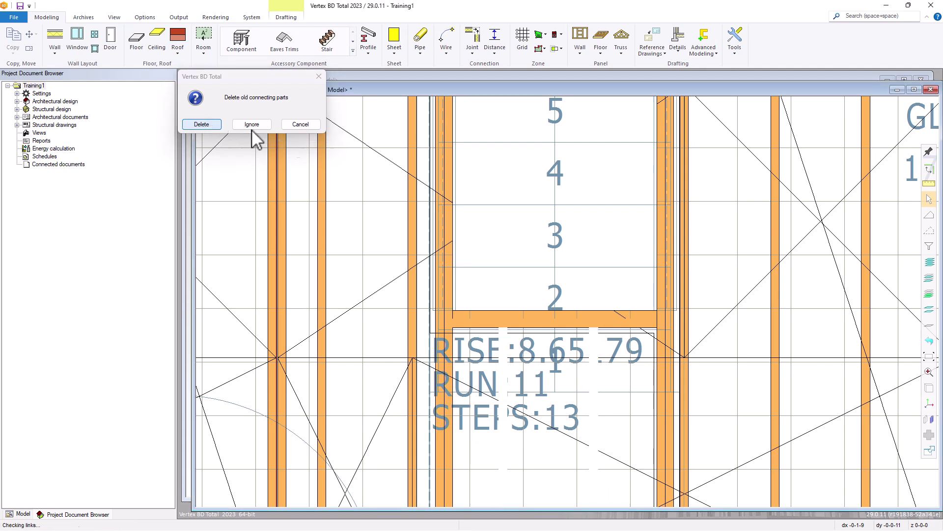
Pick the joist right of the stair opening as the target piece and the lower header's right double end as the connecting ends
click(657, 302)
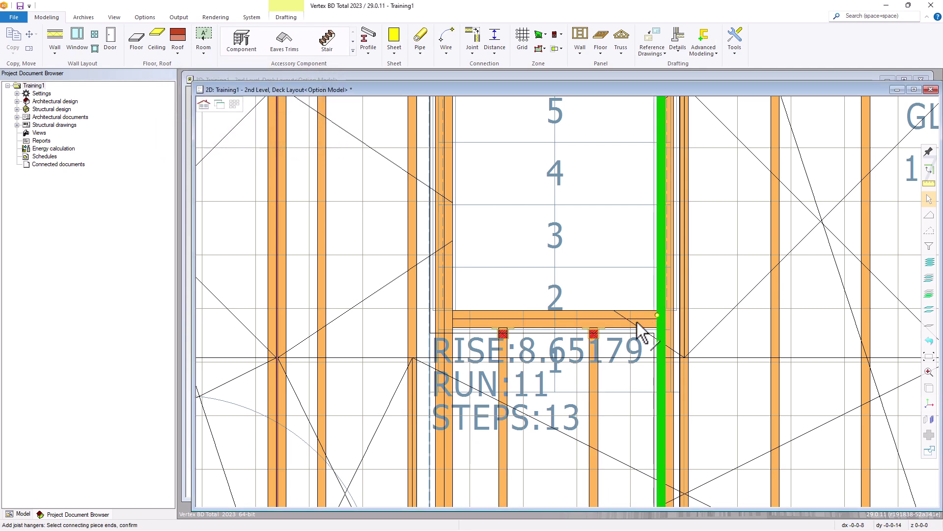
click(640, 322)
right_click(640, 322)
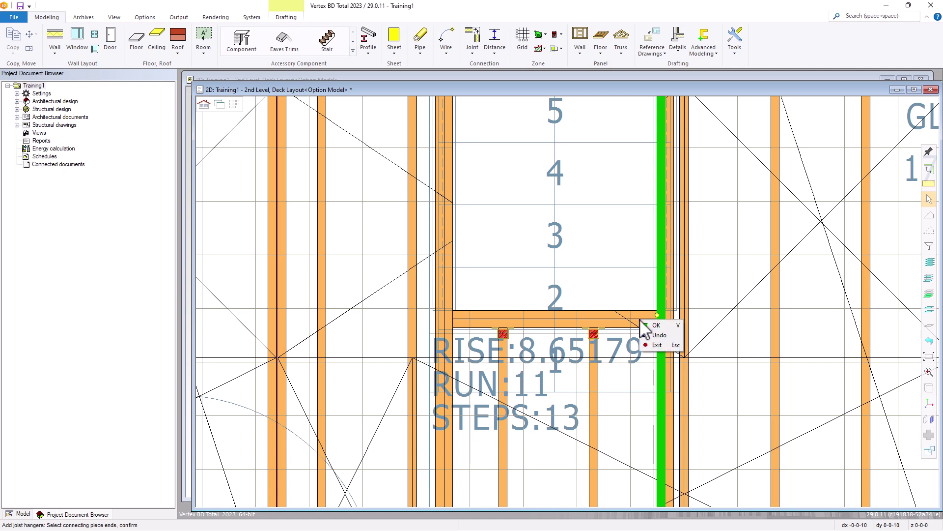
click(657, 323)
Insert the Joist 3.5 x 11.25-16 Simpson IUT412 hanger at the lower header's right end, deleting the old connecting parts
click(309, 122)
click(310, 165)
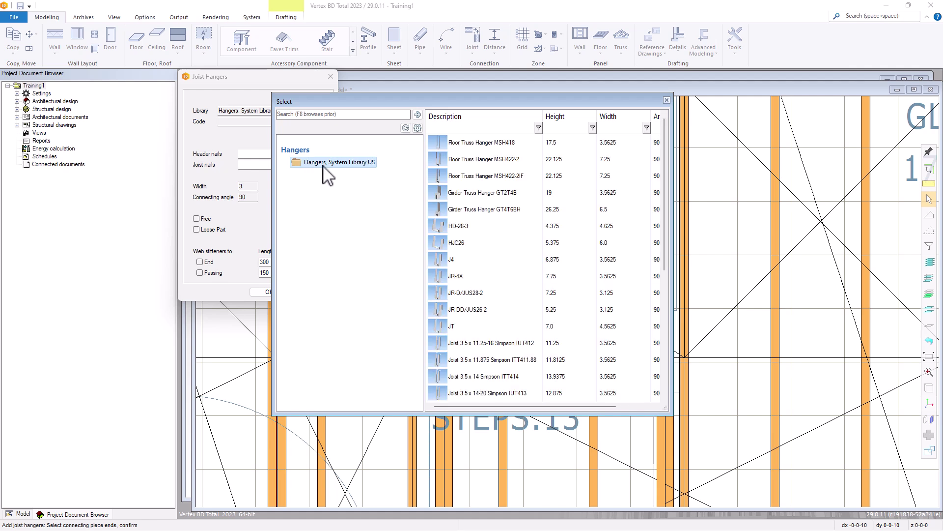
click(558, 124)
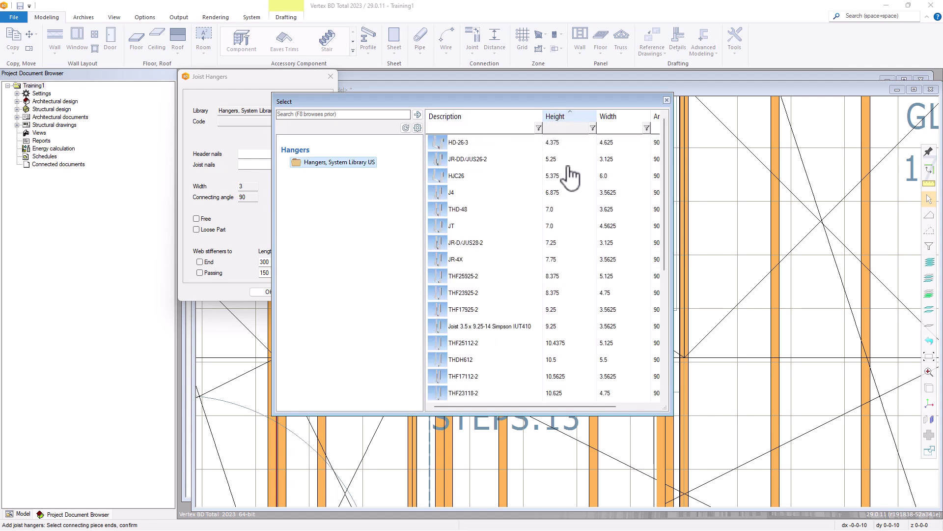
scroll(562, 295, down, 2)
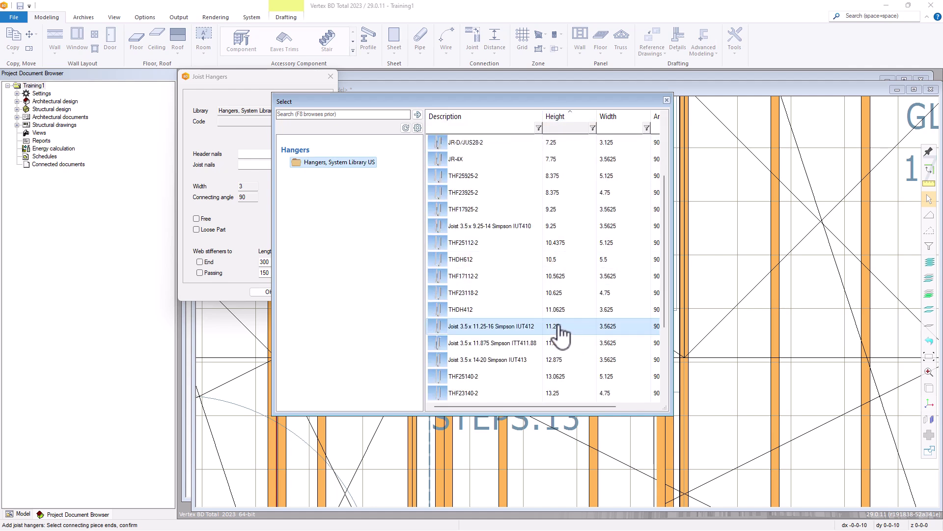
double_click(562, 329)
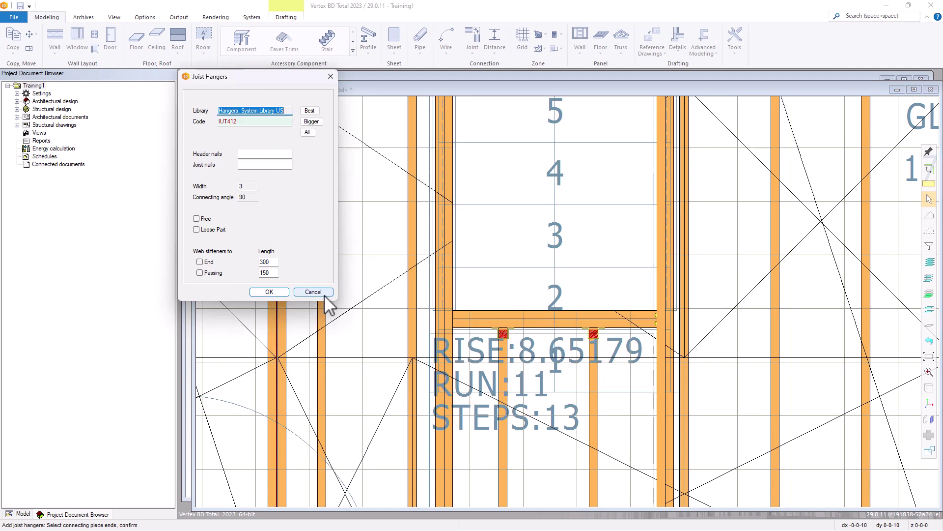
click(269, 292)
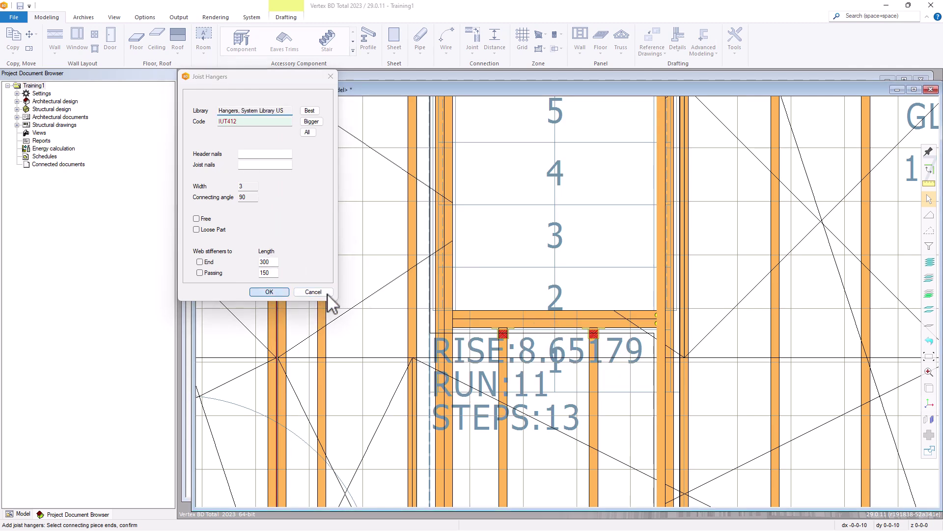
click(218, 126)
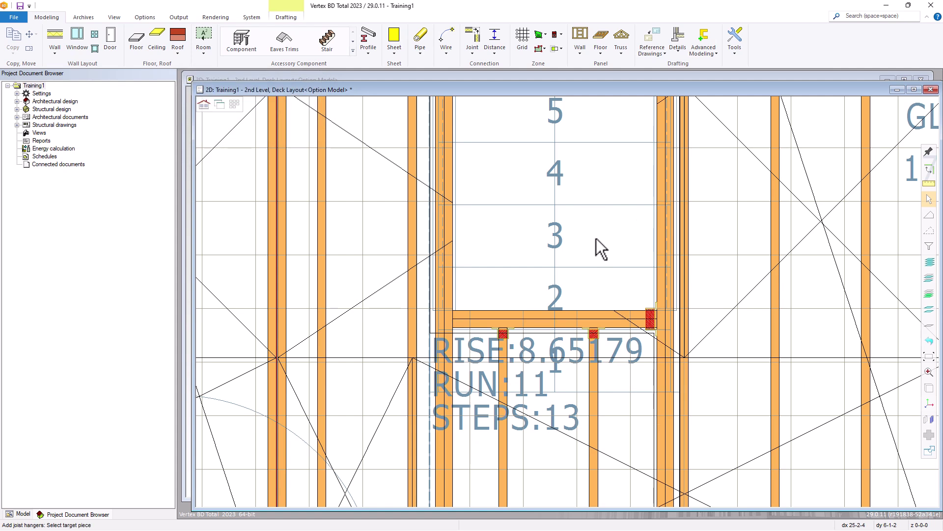
Pick the joist left of the stair opening as the target piece and the lower header's left double end as the connecting ends
click(451, 282)
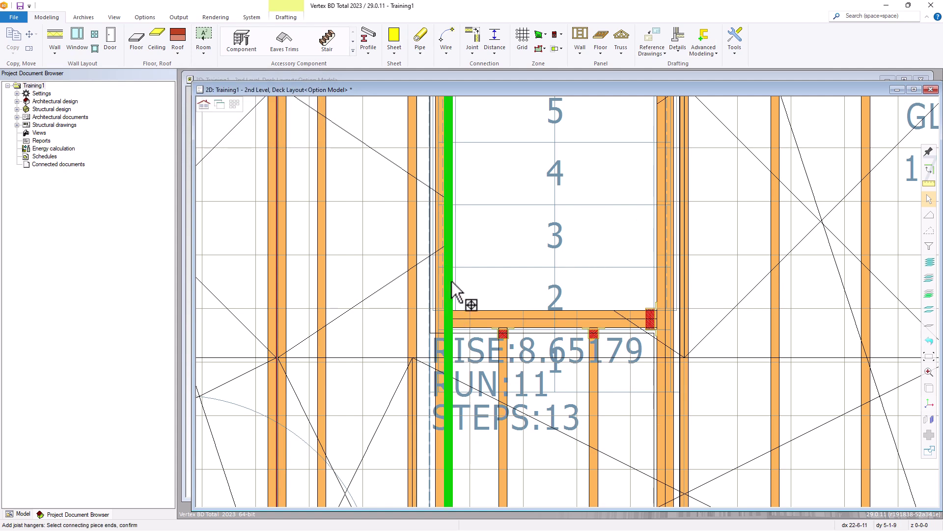
click(463, 324)
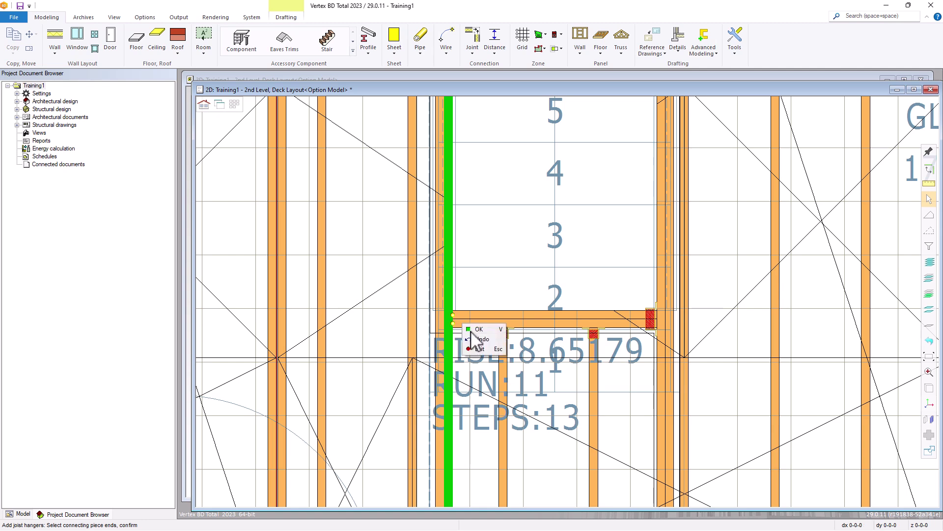
key(Return)
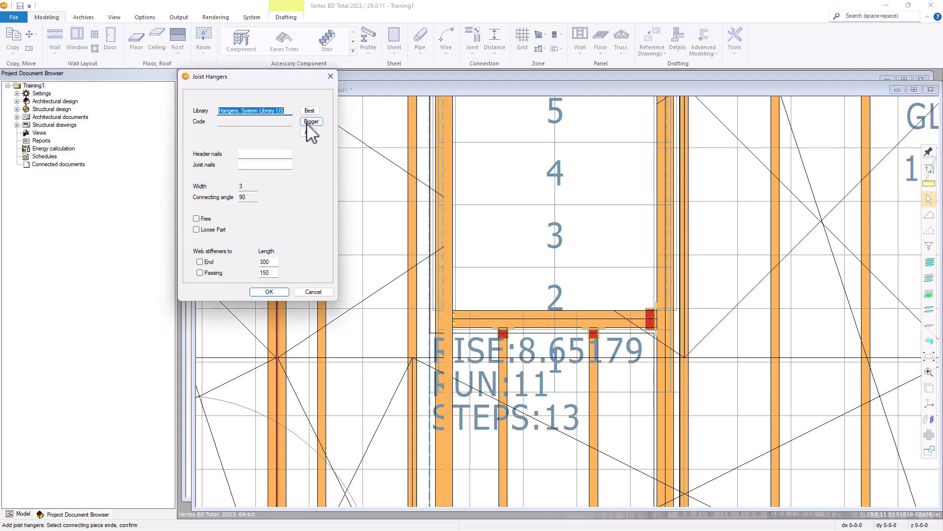
Insert the Joist 3.5 x 11.25-16 Simpson IUT412 hanger at the lower header's left end, deleting the old connecting parts
click(310, 122)
click(322, 165)
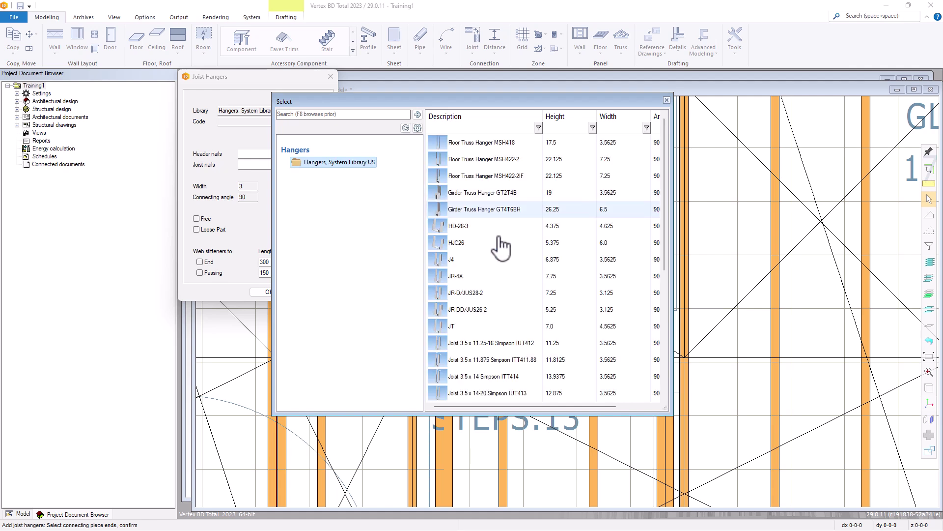
click(574, 118)
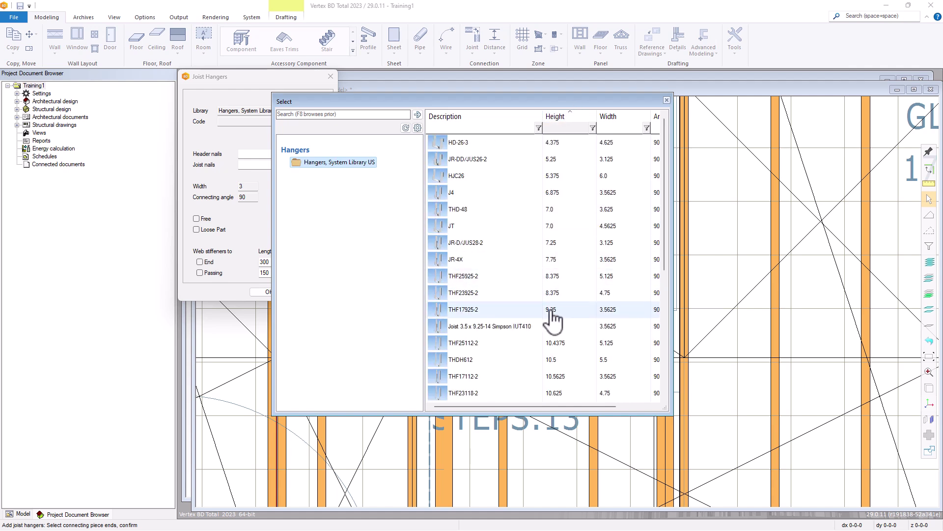
scroll(553, 317, down, 2)
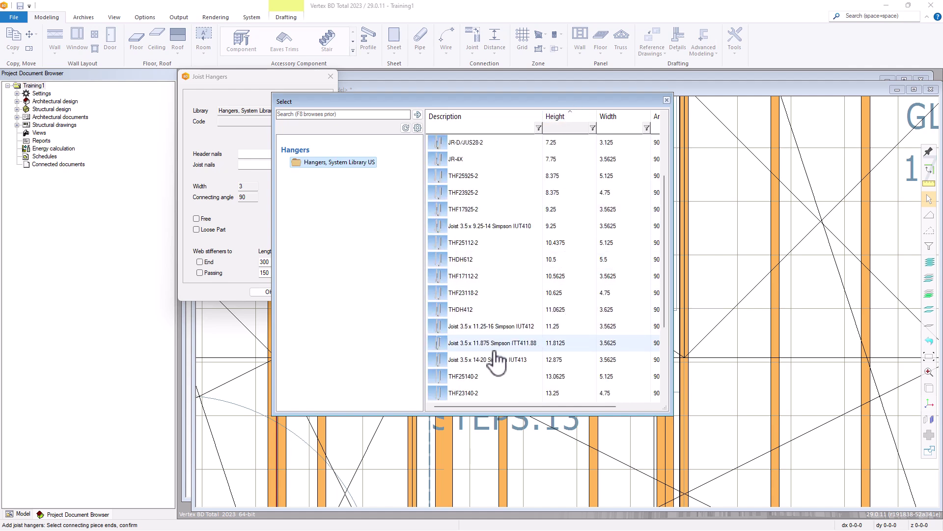
double_click(481, 326)
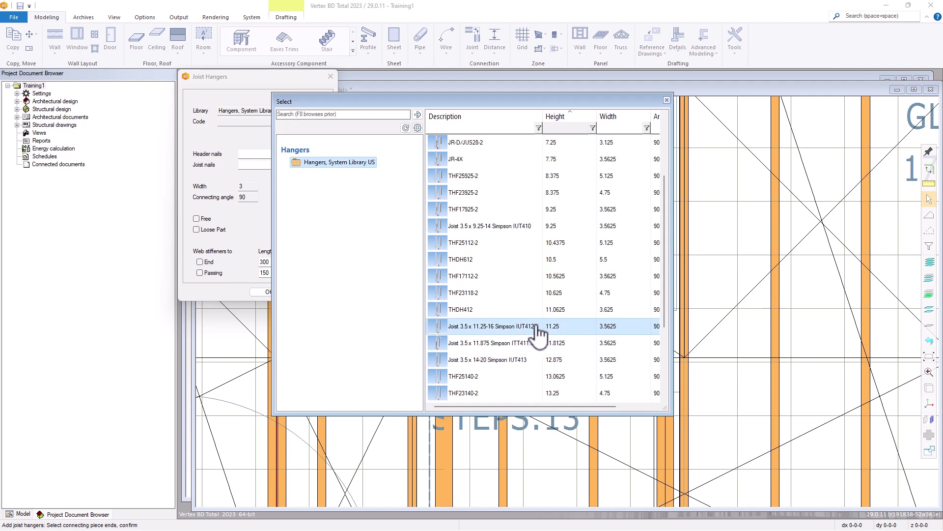
click(270, 292)
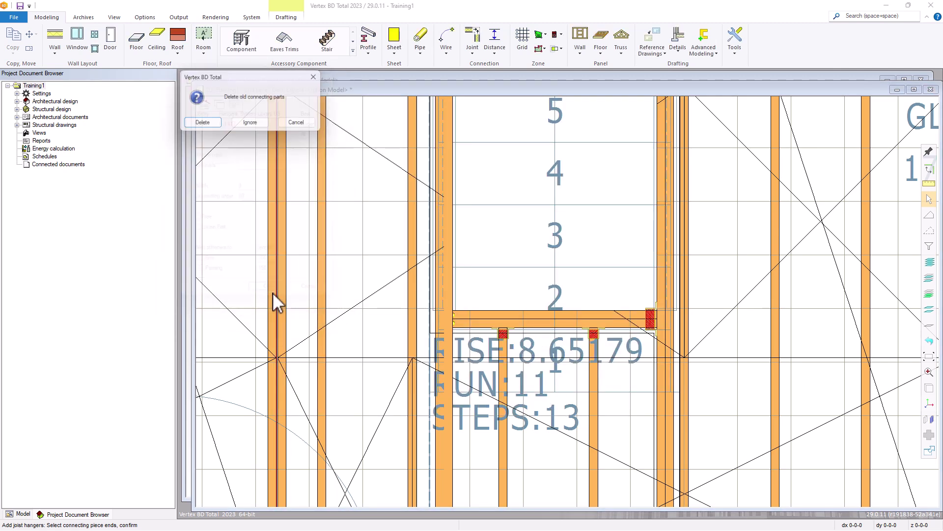
click(202, 124)
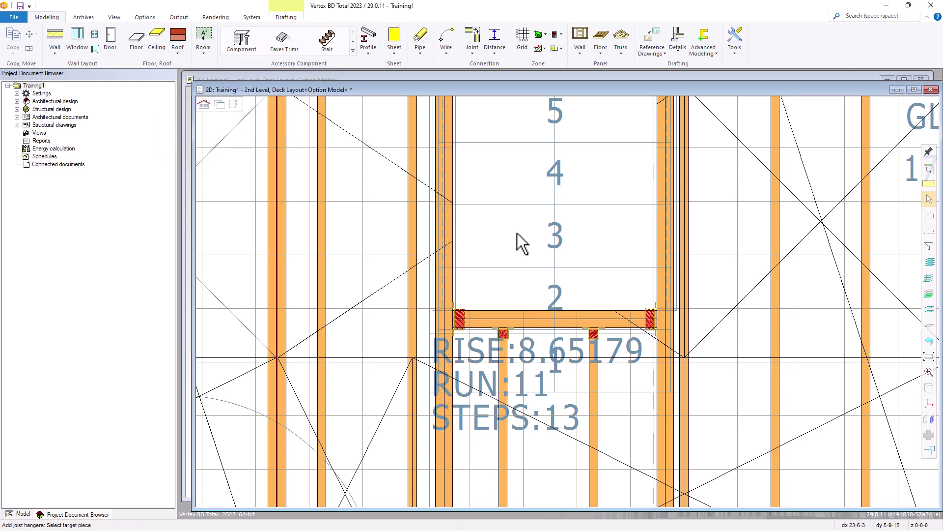
scroll(517, 234, down, 6)
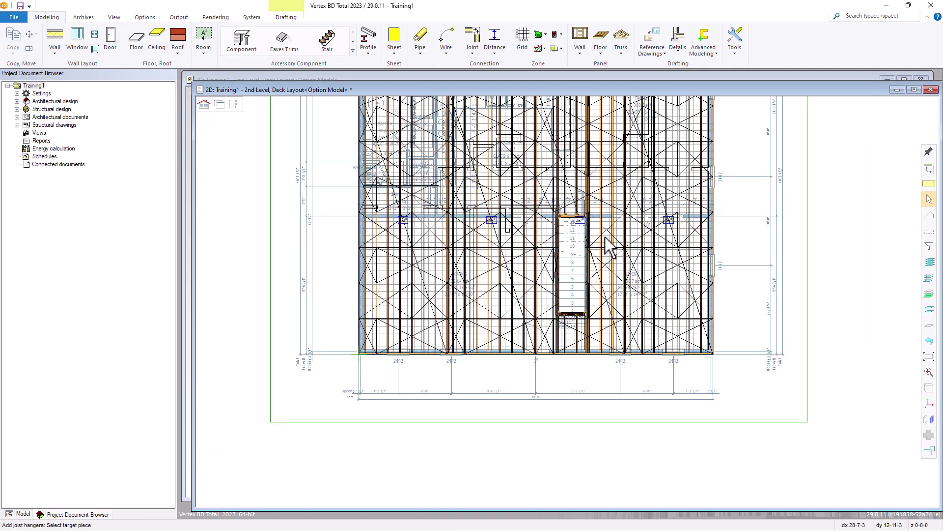
scroll(553, 221, up, 3)
double_click(488, 120)
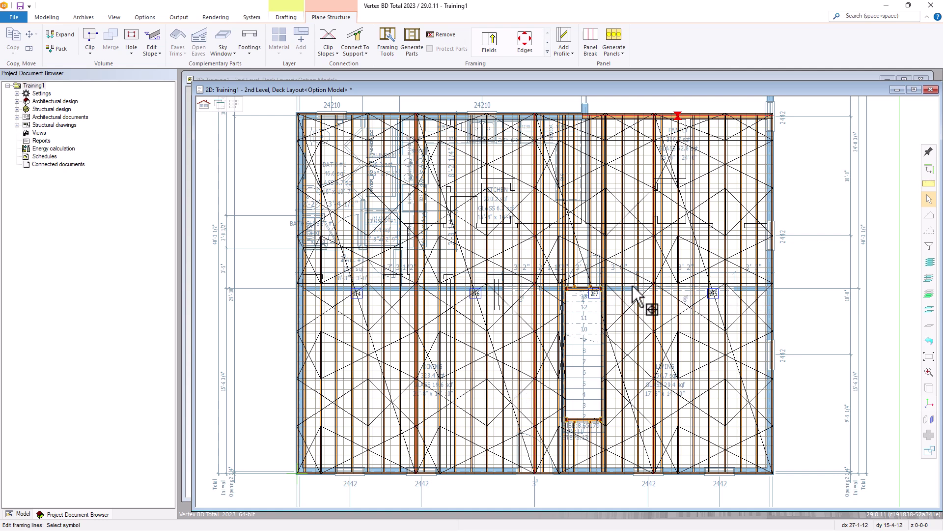
key(Escape)
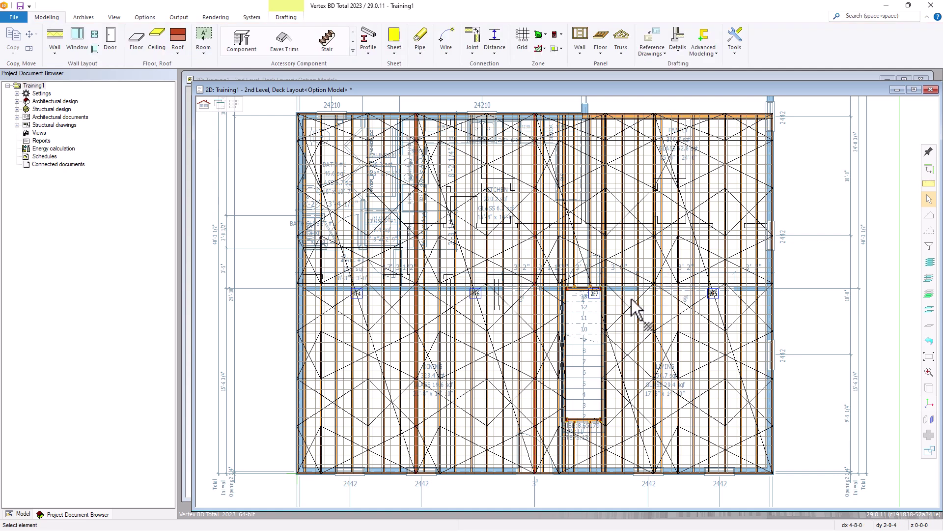
Open the framing lines of floor panel 2F5 for editing and start adding blockings
click(687, 259)
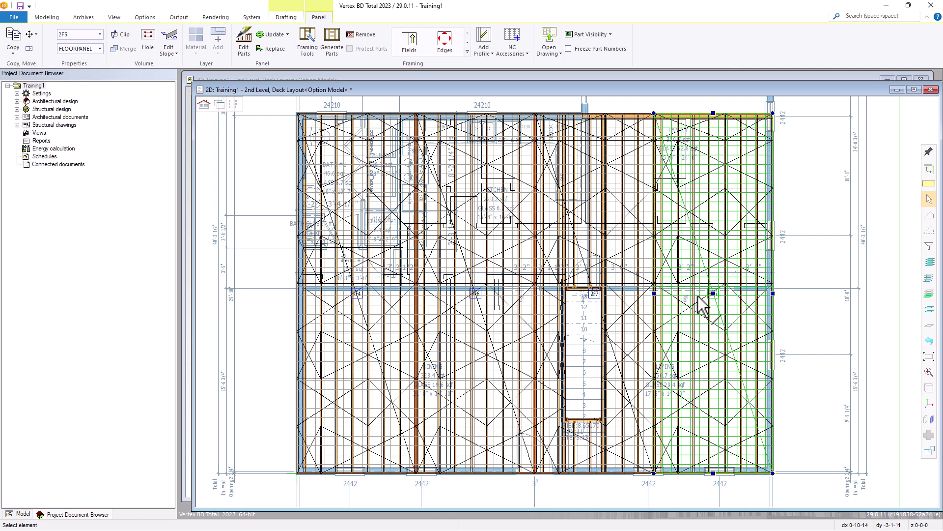
click(467, 52)
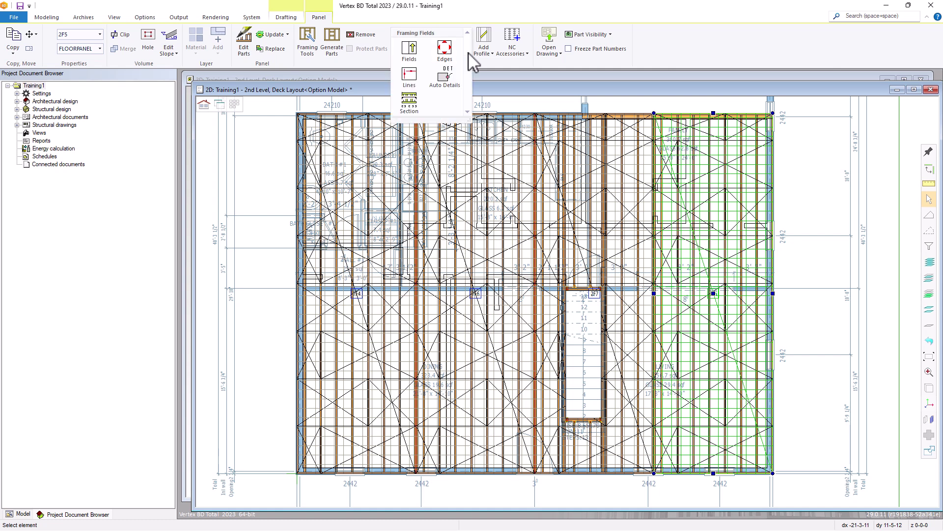
click(408, 75)
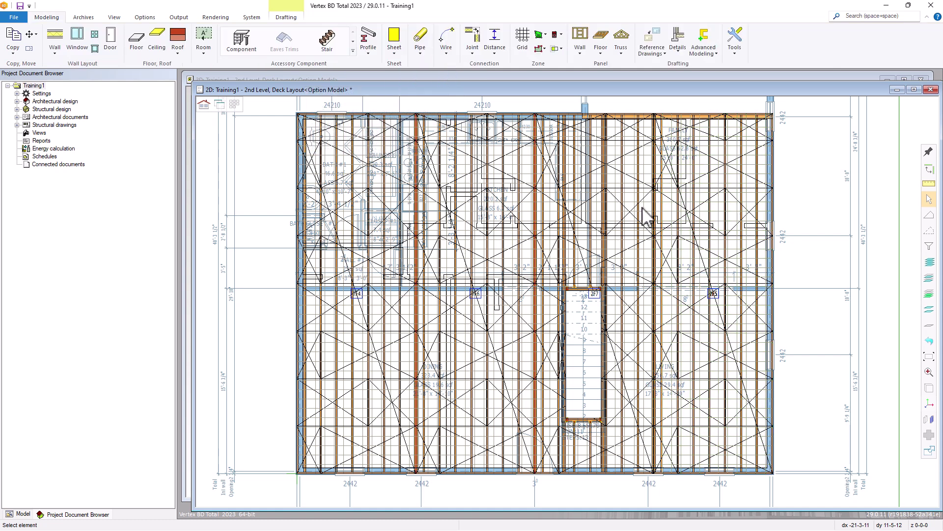
right_click(696, 291)
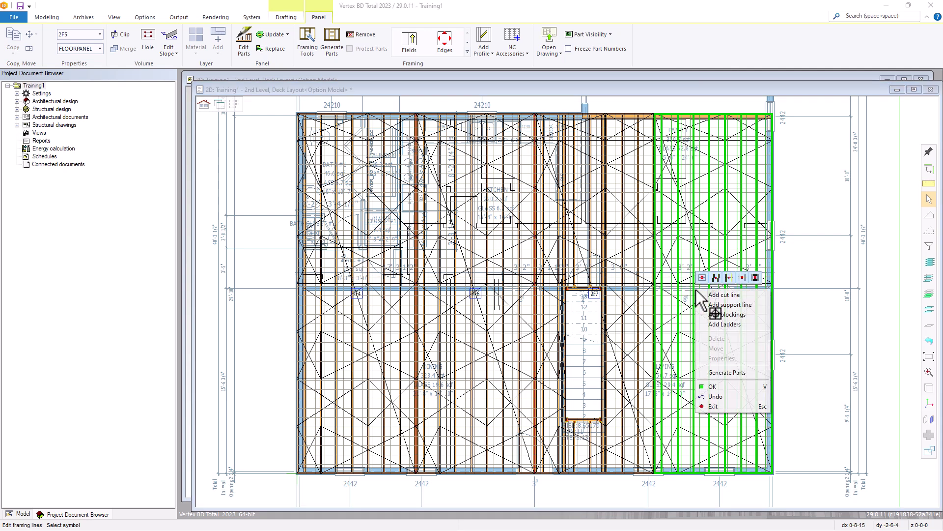
click(723, 315)
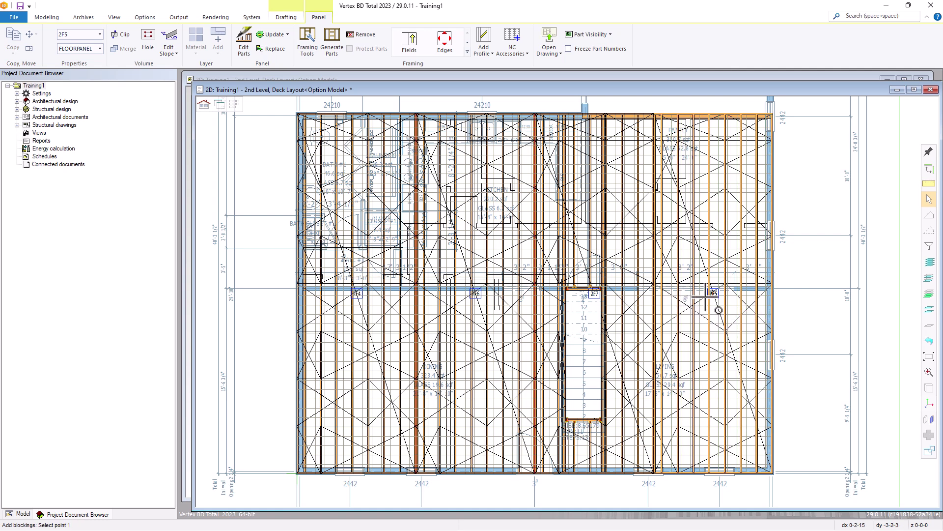
Define the blocking line across panel 2F5 from its left edge joist to its right edge joist, along the centre of the wall below
scroll(702, 295, up, 4)
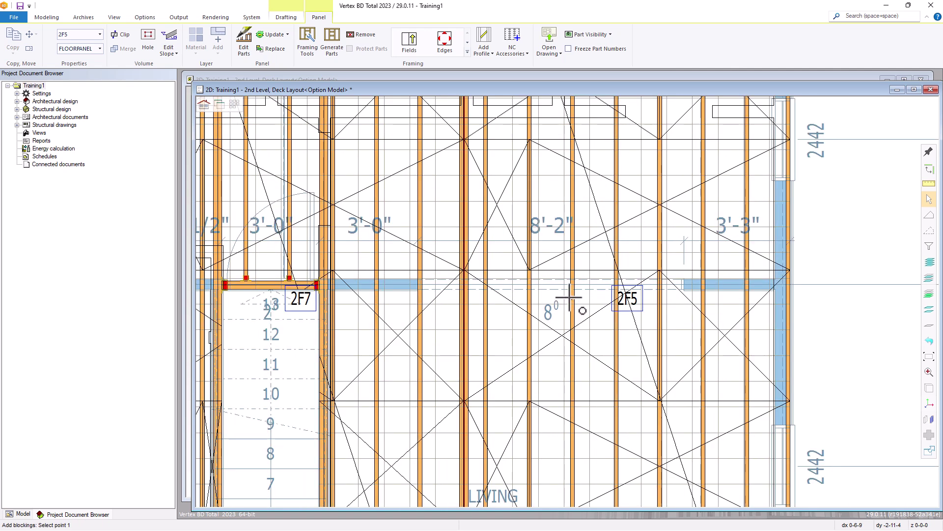
scroll(570, 297, up, 2)
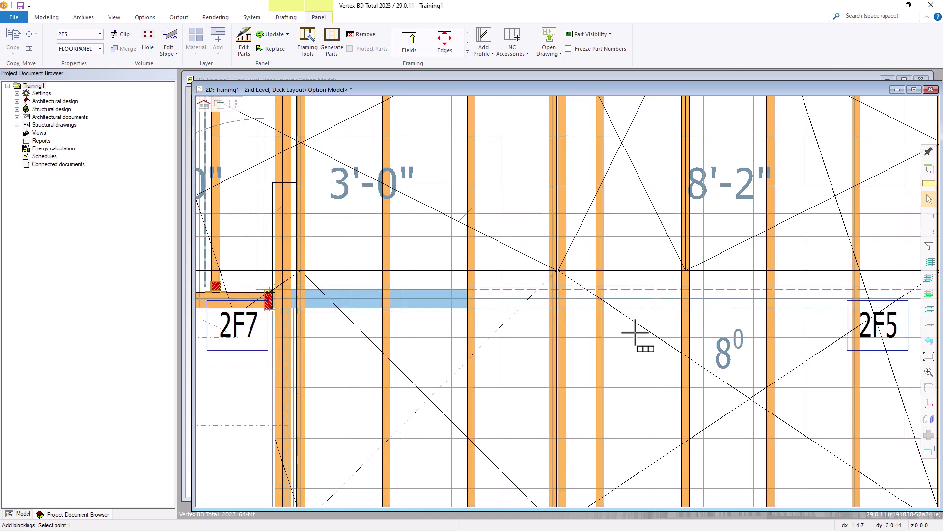
click(567, 298)
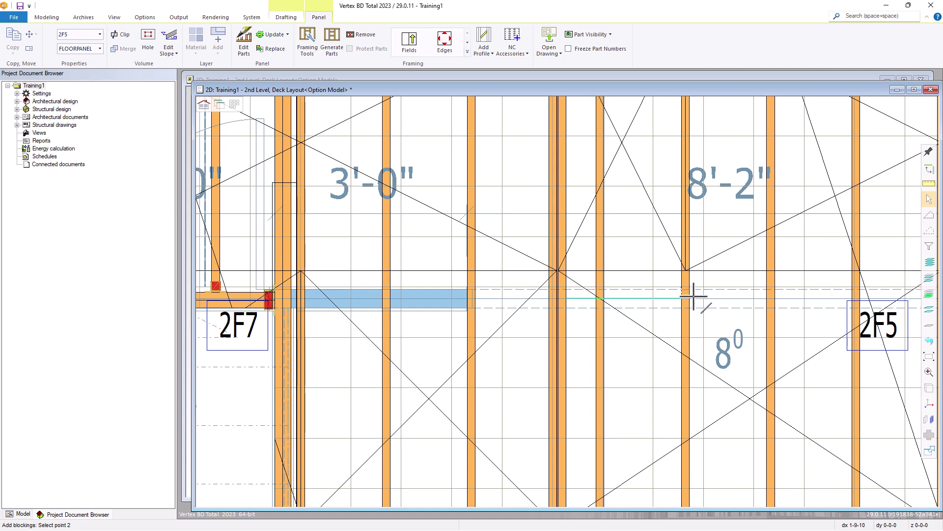
scroll(678, 290, down, 3)
scroll(569, 302, up, 3)
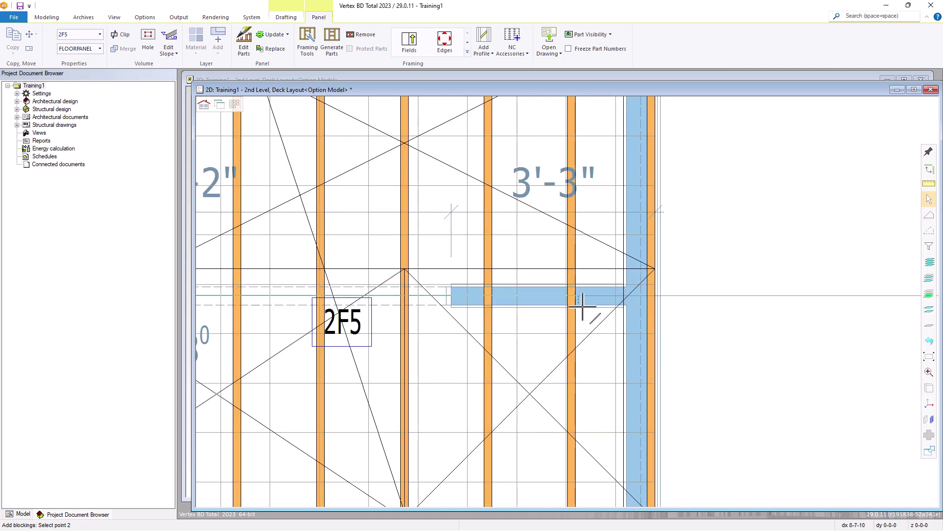
click(649, 295)
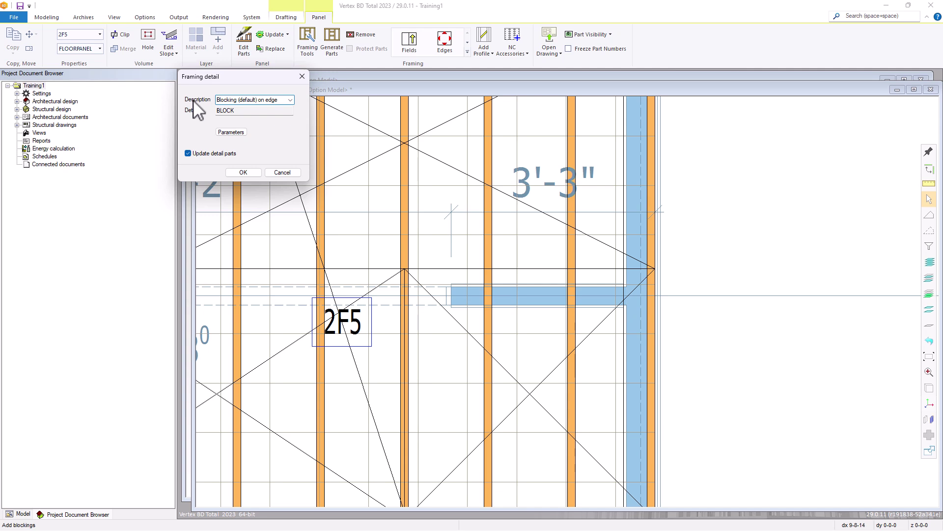
Add the blocking row to panel 2F5 with the Blocking (default) on edge detail, keeping its staggering offset, and finish editing its framing lines
click(290, 101)
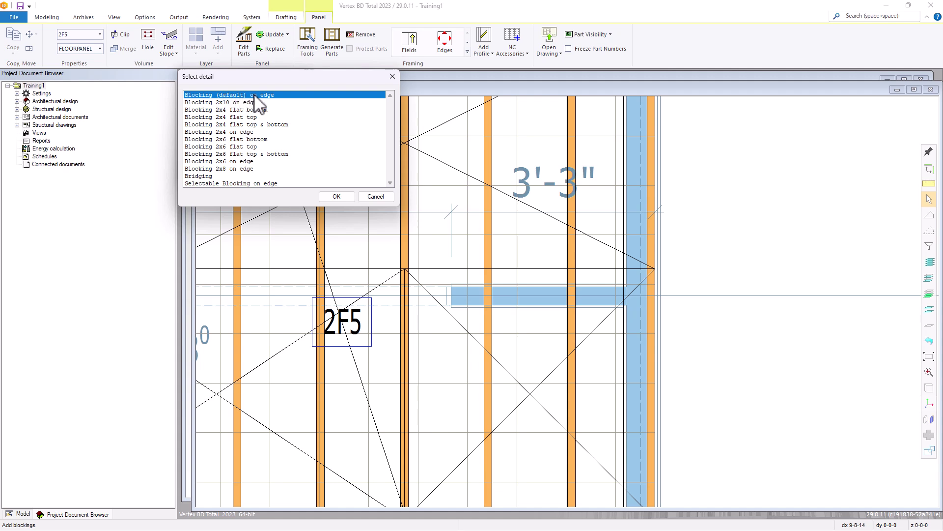
click(337, 196)
click(230, 132)
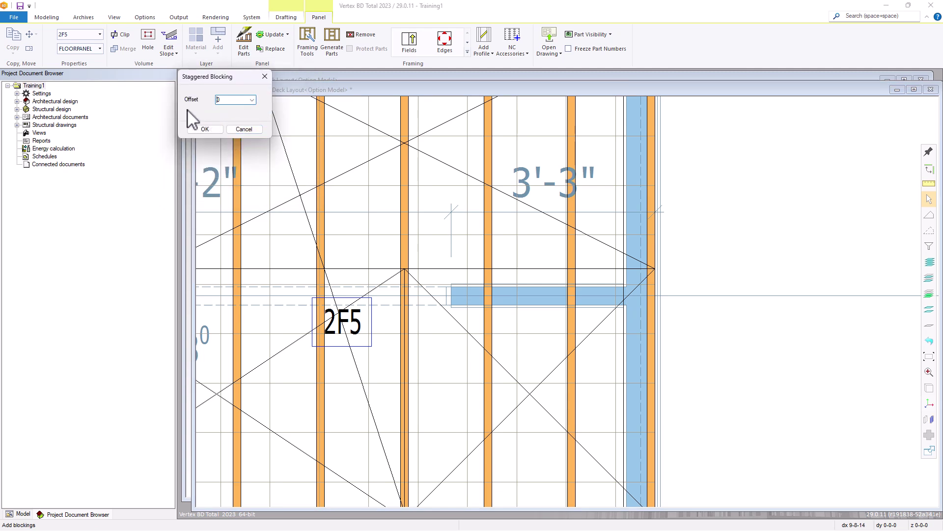
click(245, 130)
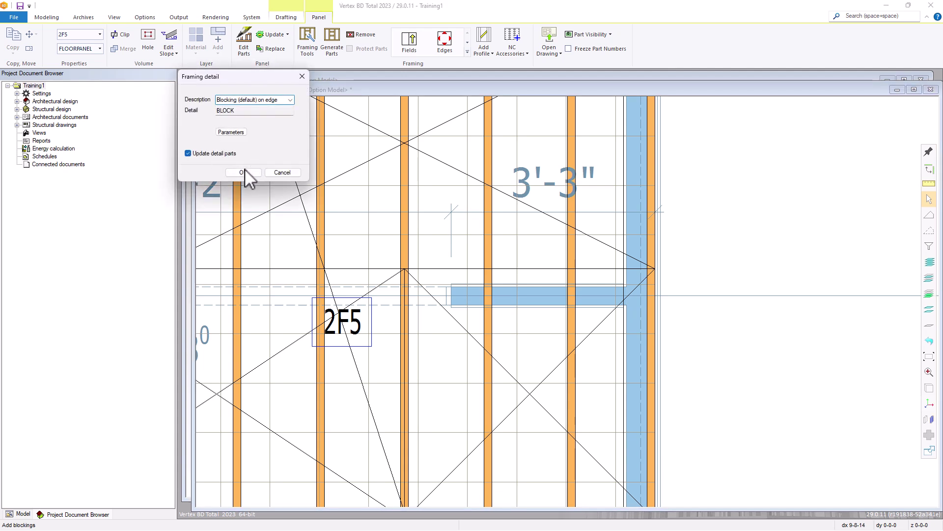
click(248, 172)
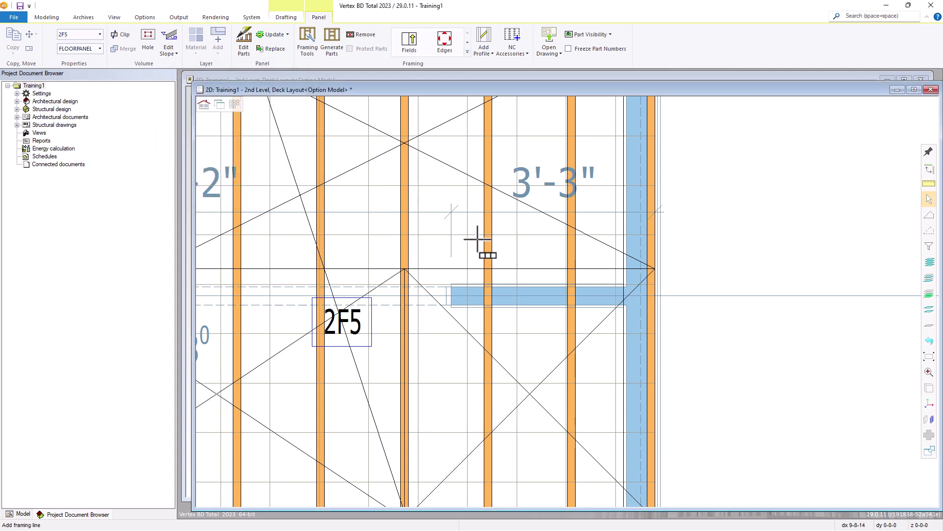
click(480, 238)
scroll(491, 300, down, 2)
scroll(490, 299, down, 5)
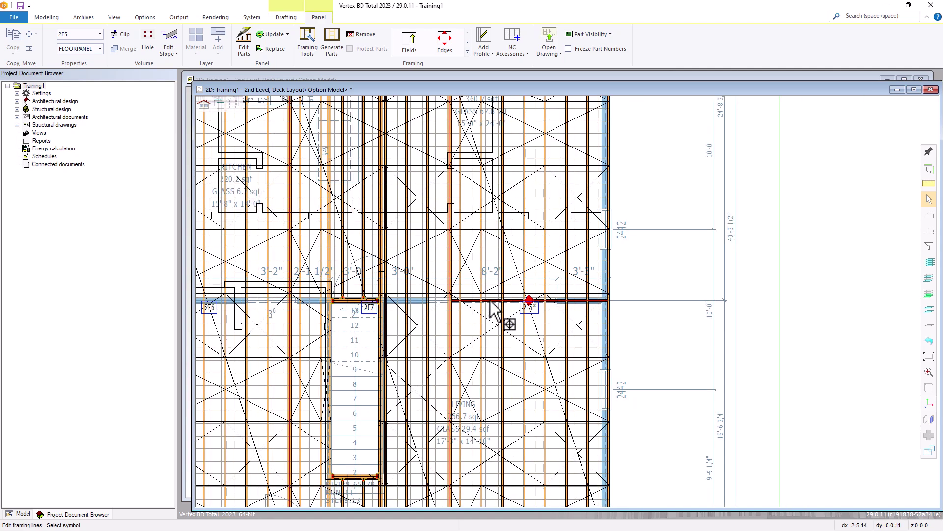
scroll(571, 302, up, 2)
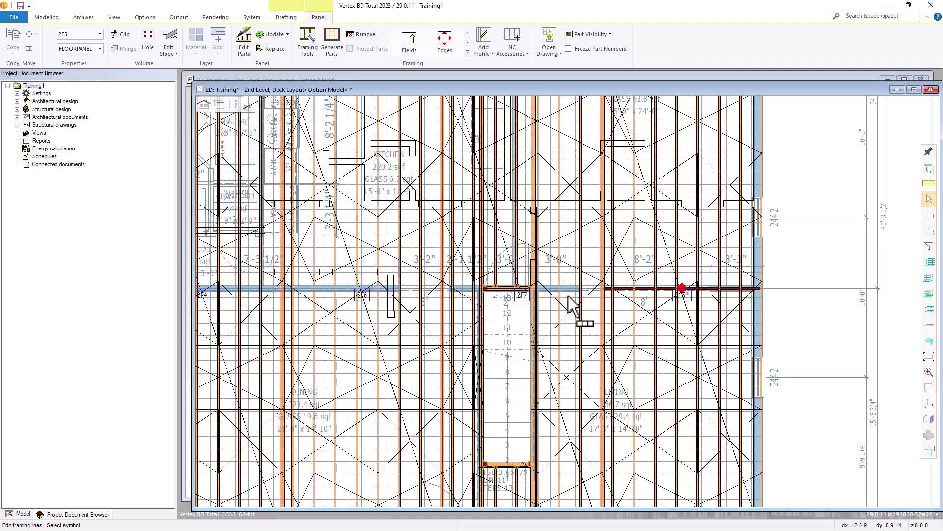
right_click(571, 256)
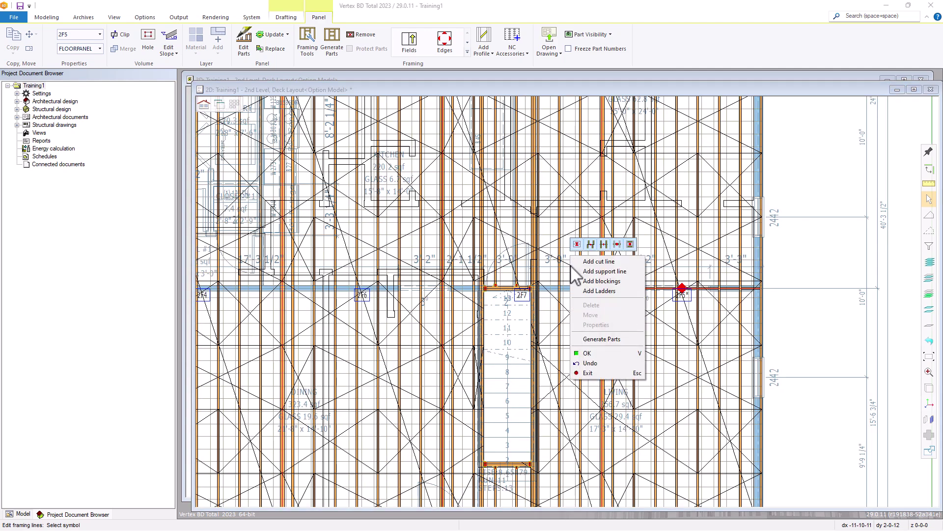
click(589, 373)
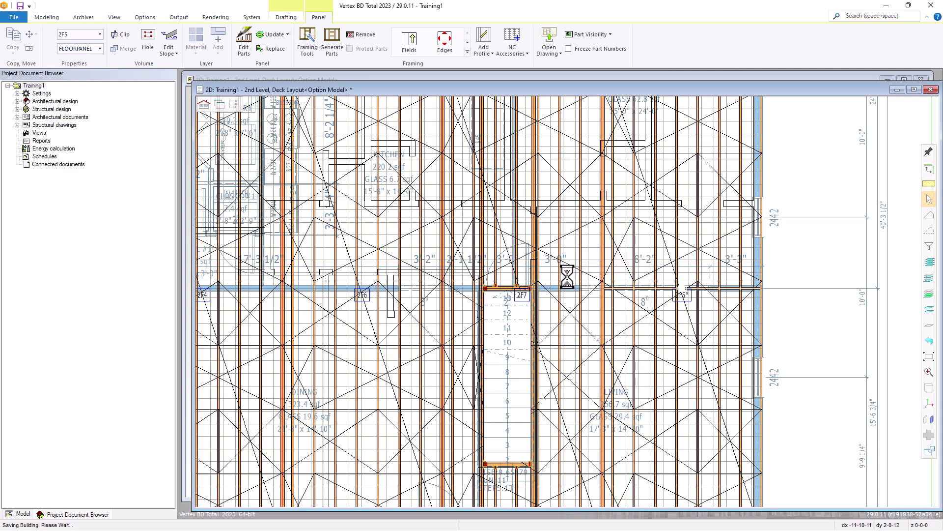
In panel 2F7's framing lines, add Blocking (default) on edge from the right edge joist to the double joist right of the stair opening
click(571, 250)
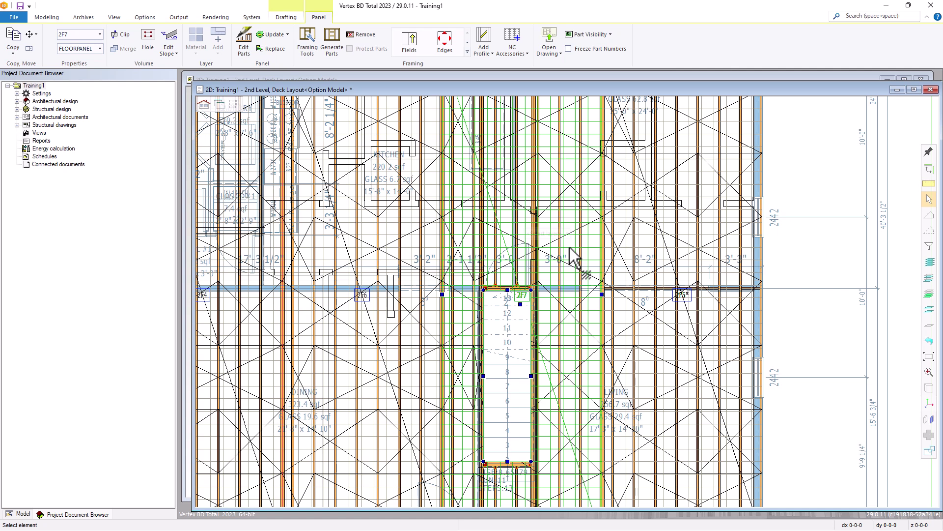
click(466, 54)
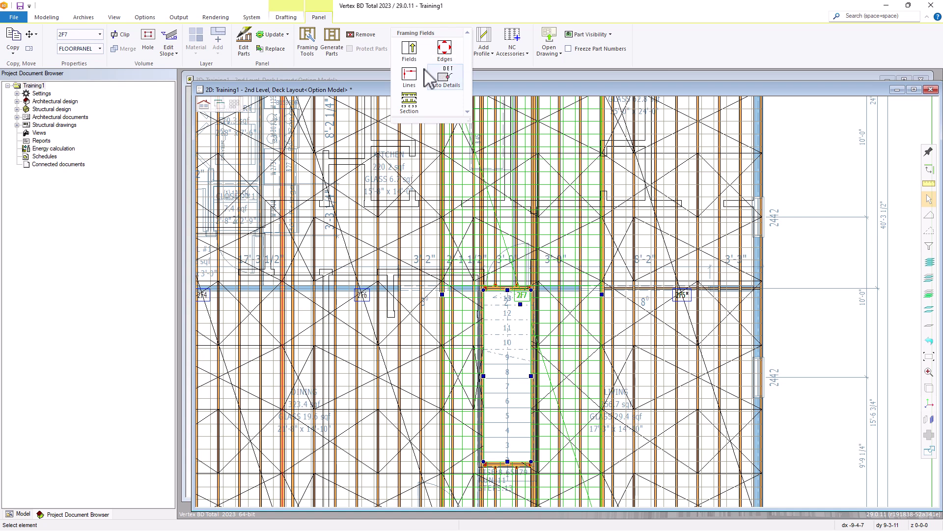
click(409, 79)
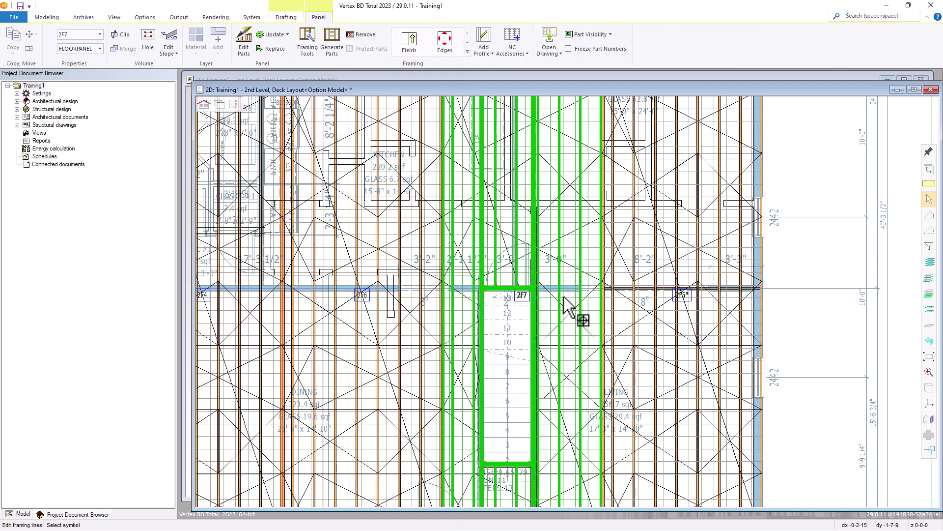
scroll(564, 308, up, 2)
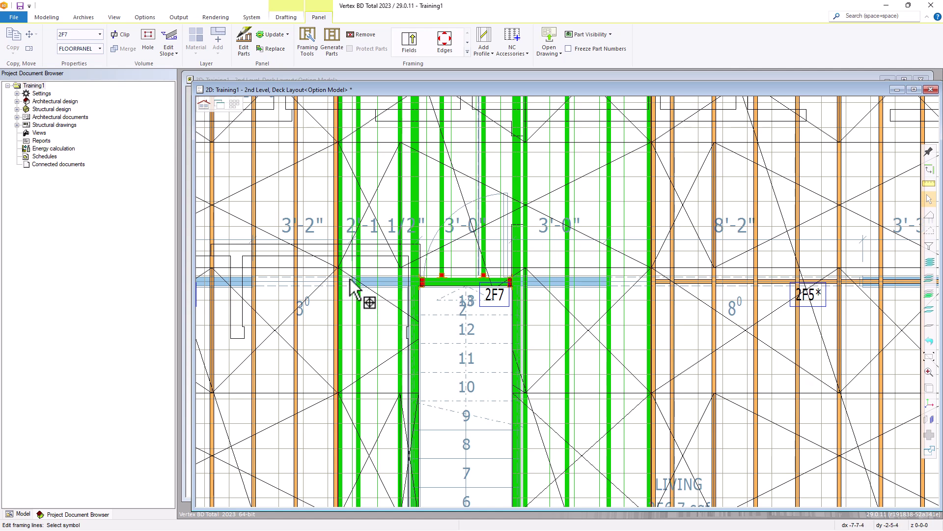
right_click(553, 264)
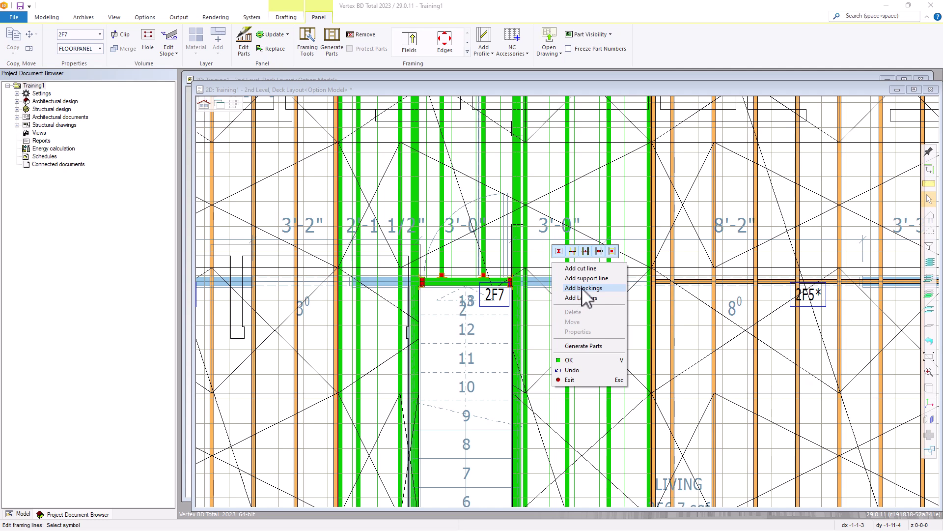
click(582, 289)
scroll(632, 290, up, 1)
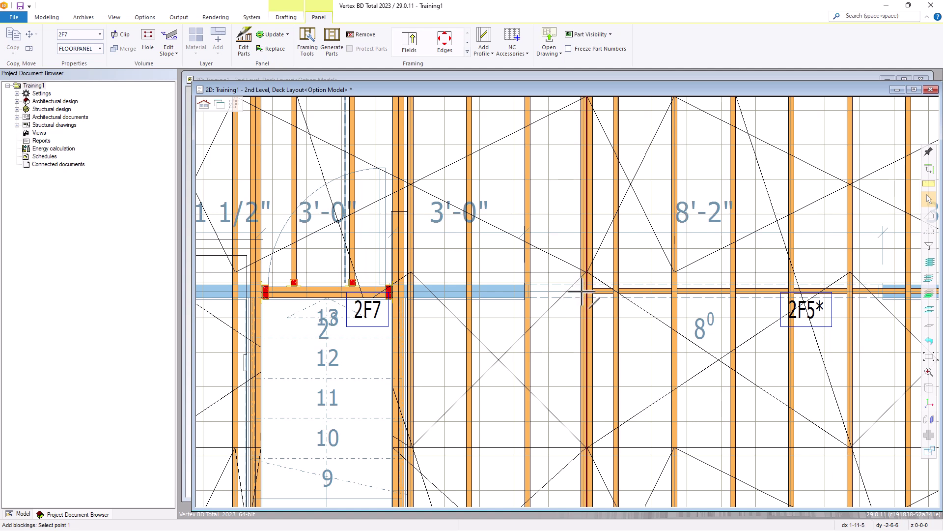
click(580, 292)
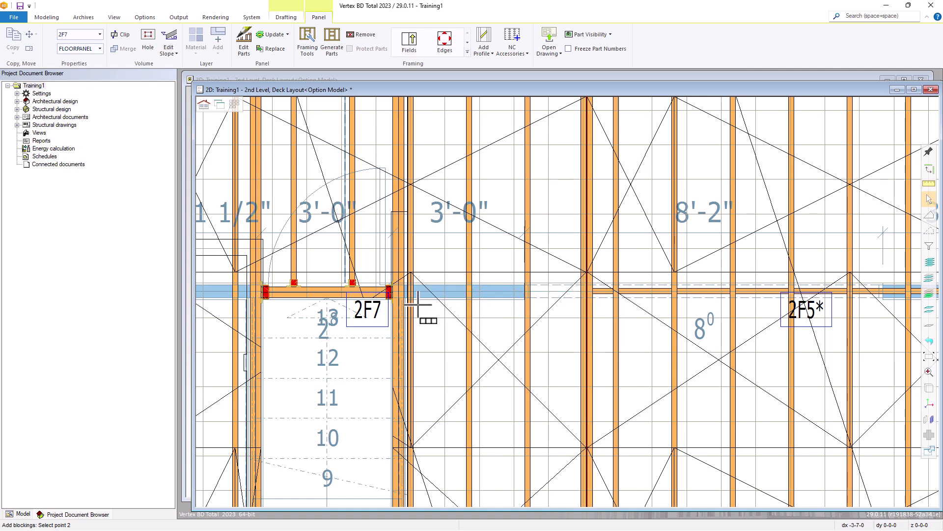
scroll(418, 304, up, 3)
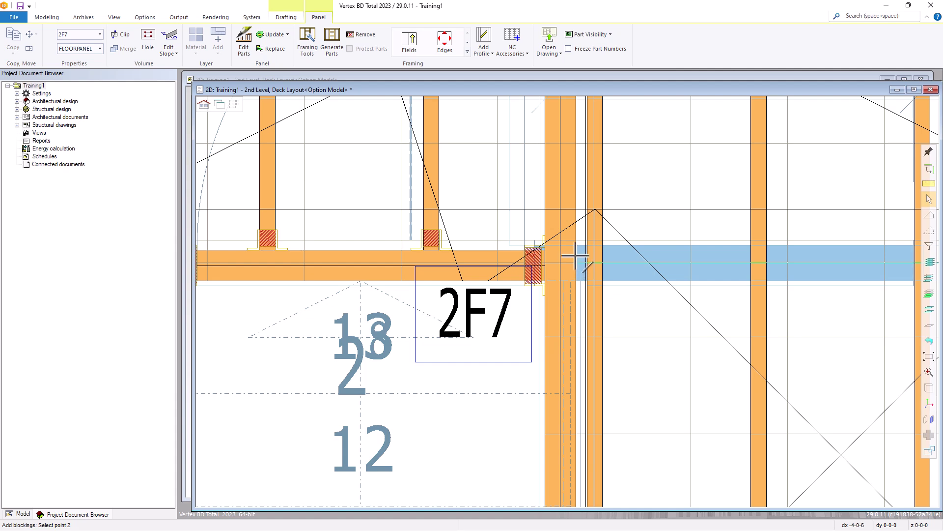
click(575, 264)
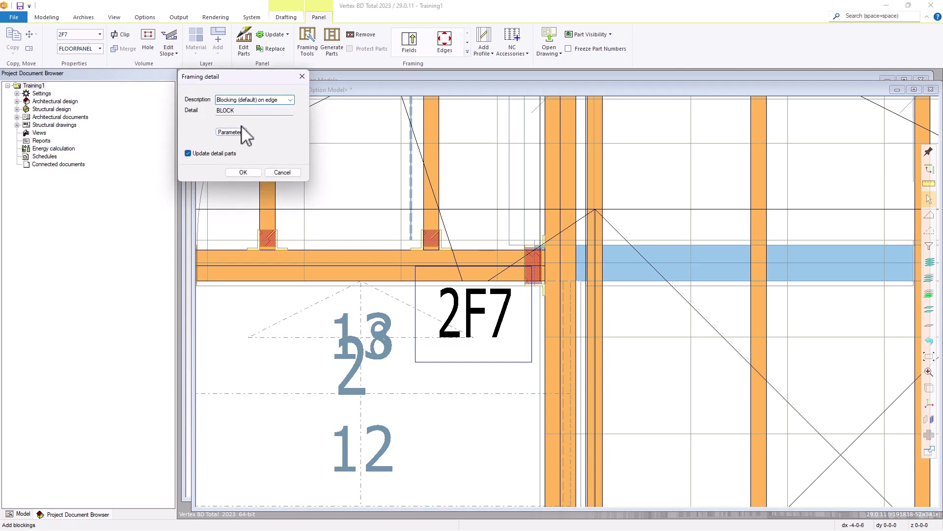
click(245, 172)
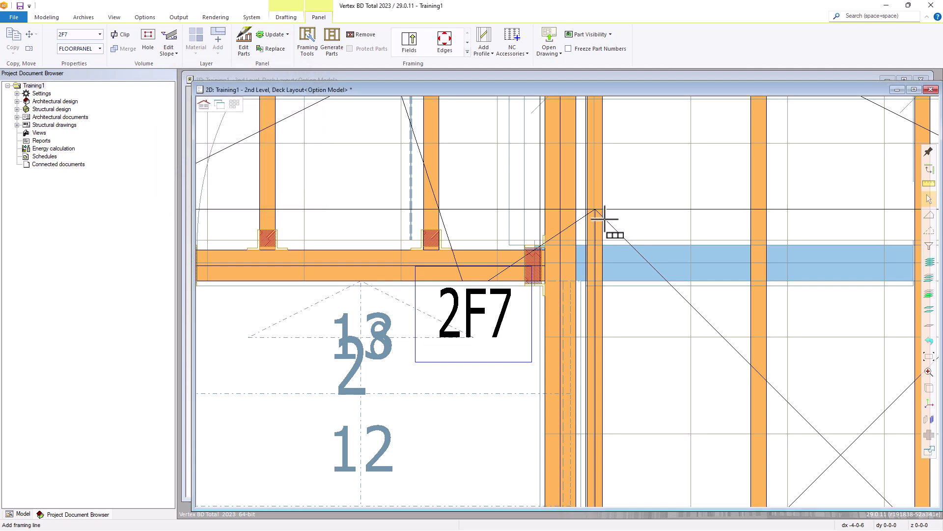
click(604, 219)
Add Blocking (default) on edge in panel 2F7 from the stair opening's left double joist to the panel's left edge joist, and finish editing
scroll(632, 261, down, 3)
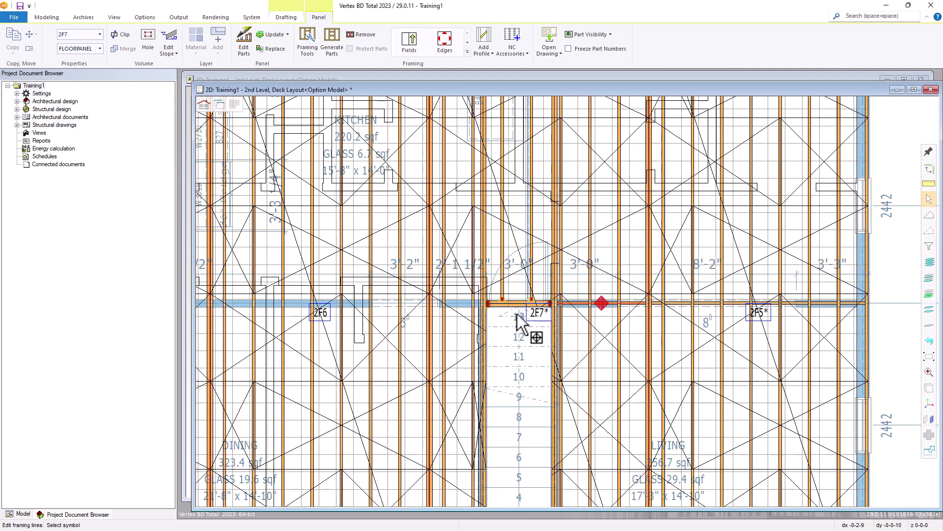
scroll(540, 307, up, 3)
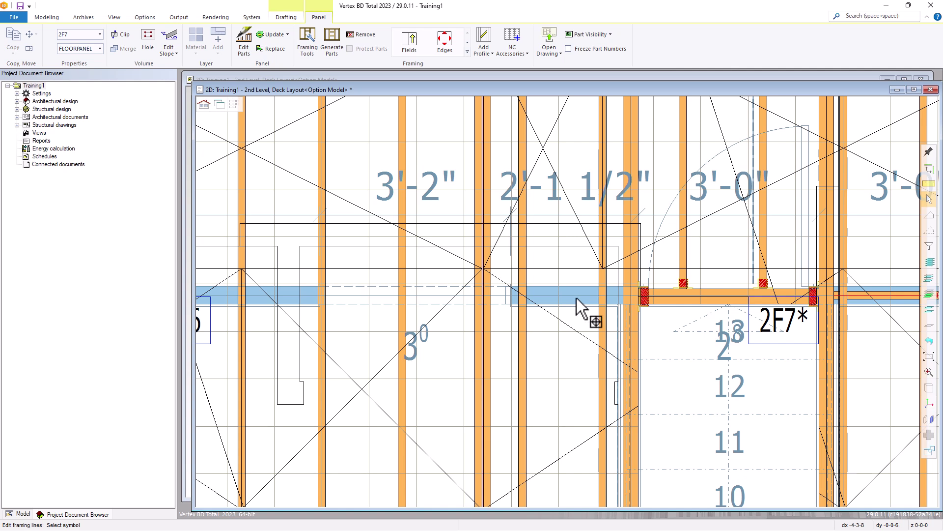
right_click(576, 296)
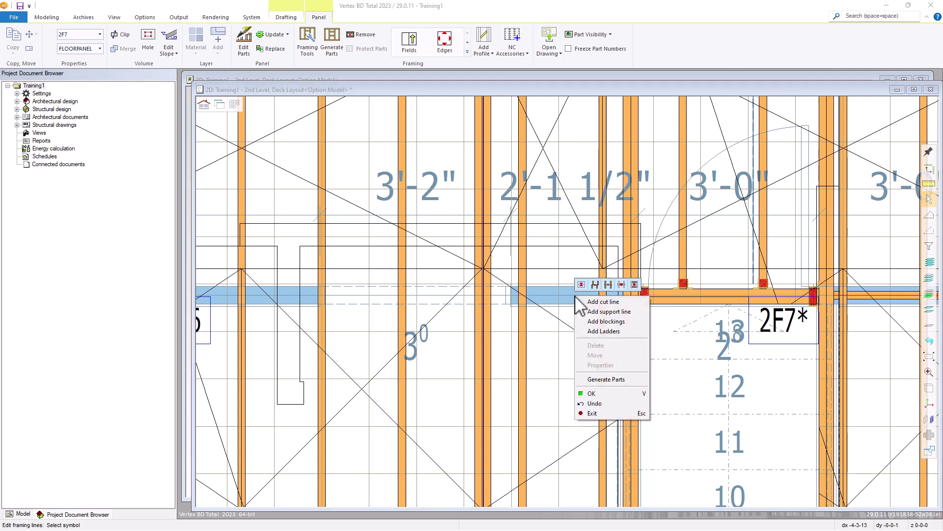
click(596, 322)
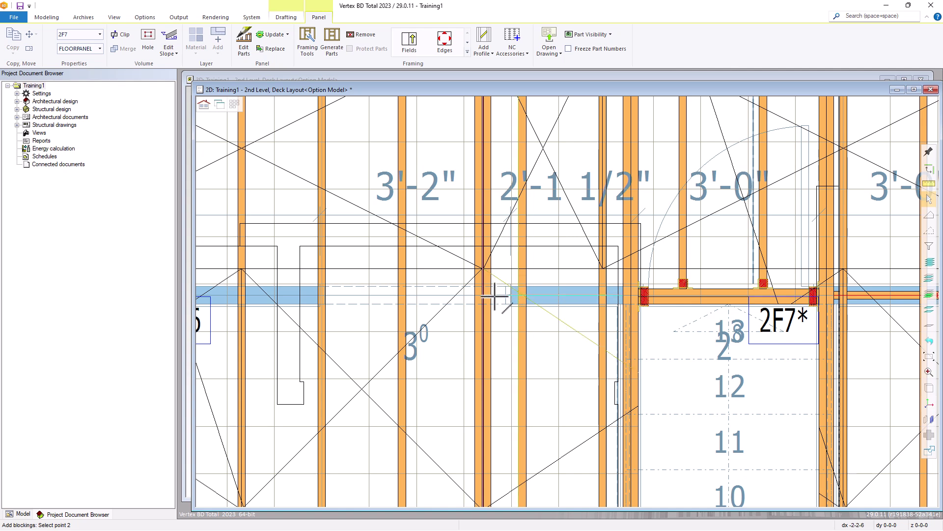
click(492, 296)
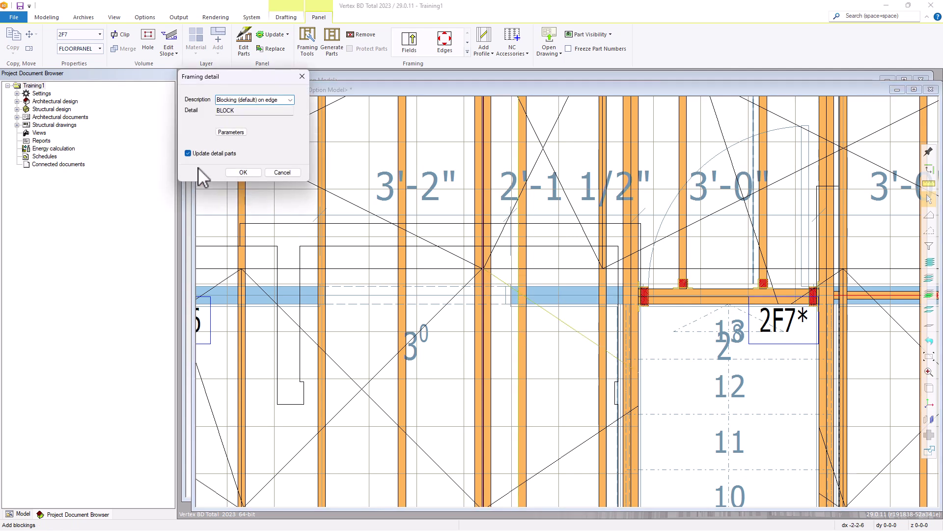
click(242, 172)
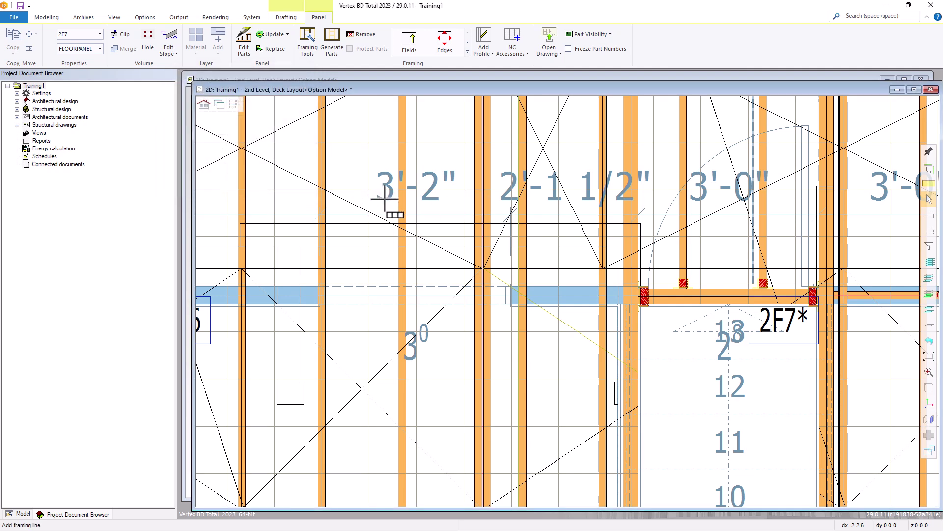
right_click(600, 314)
Open the framing lines of floor panel 2F6 for editing and start adding blockings
scroll(537, 333, up, 5)
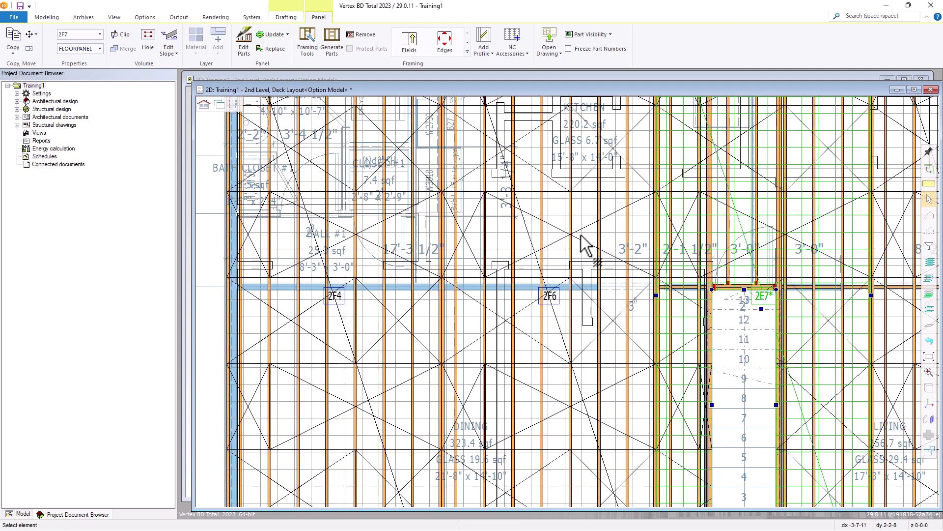
click(575, 237)
scroll(566, 266, down, 2)
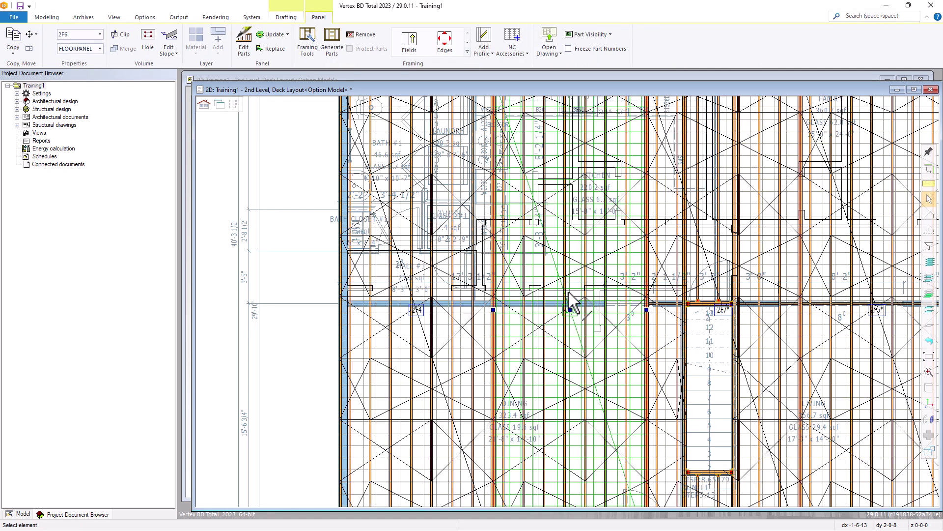
click(468, 52)
click(411, 78)
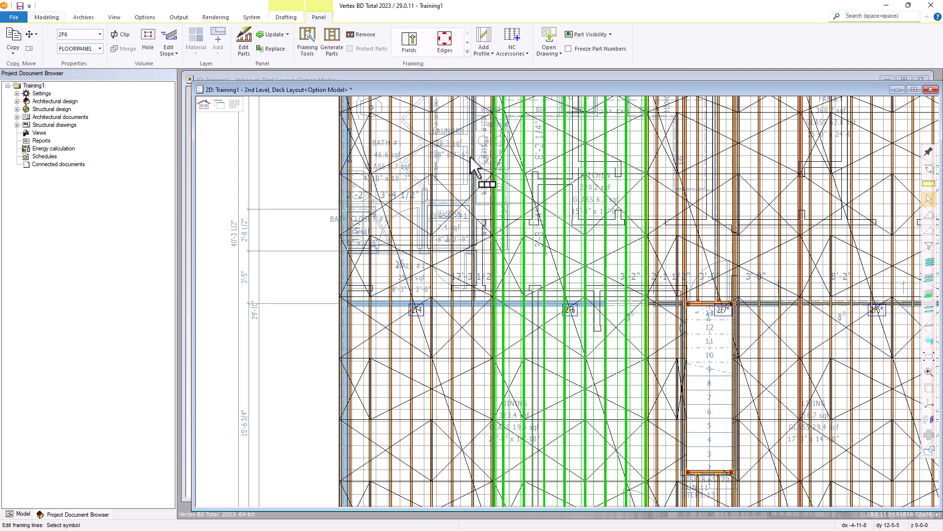
right_click(581, 273)
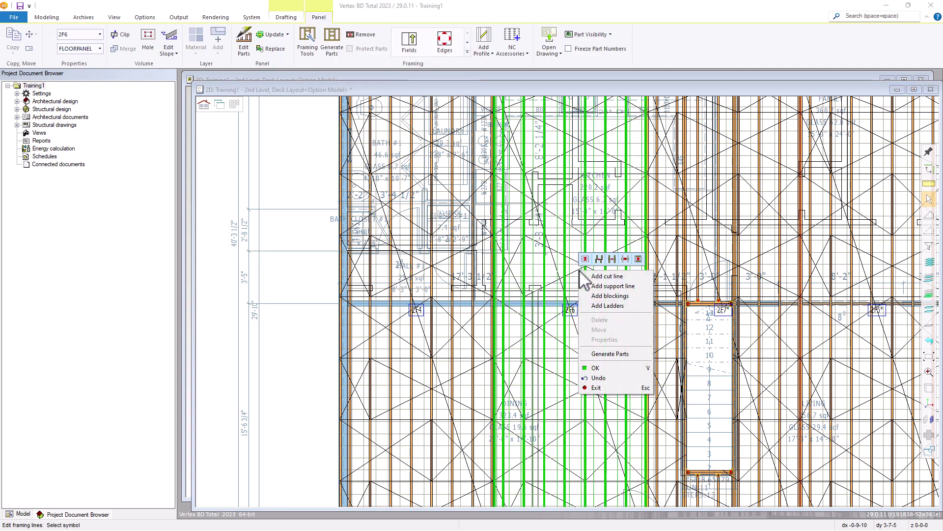
click(610, 296)
Add Blocking (default) on edge along the wall line in panel 2F6, from its right edge joist to its left edge joist, and finish editing
scroll(636, 317, up, 2)
scroll(589, 302, up, 2)
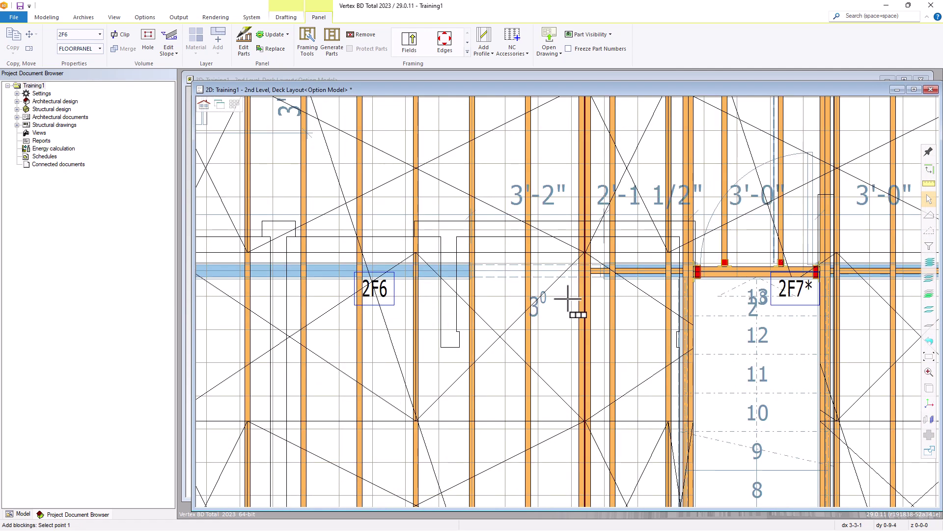
scroll(567, 293, up, 1)
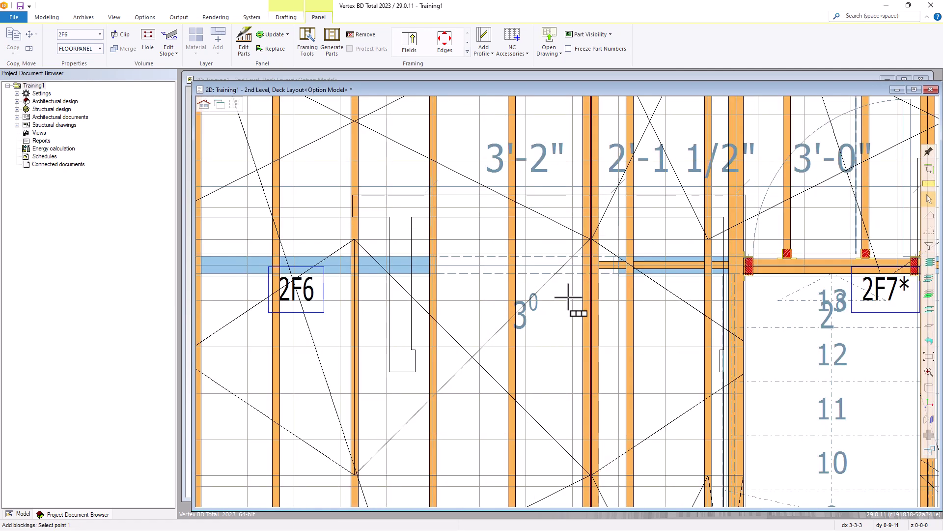
click(583, 265)
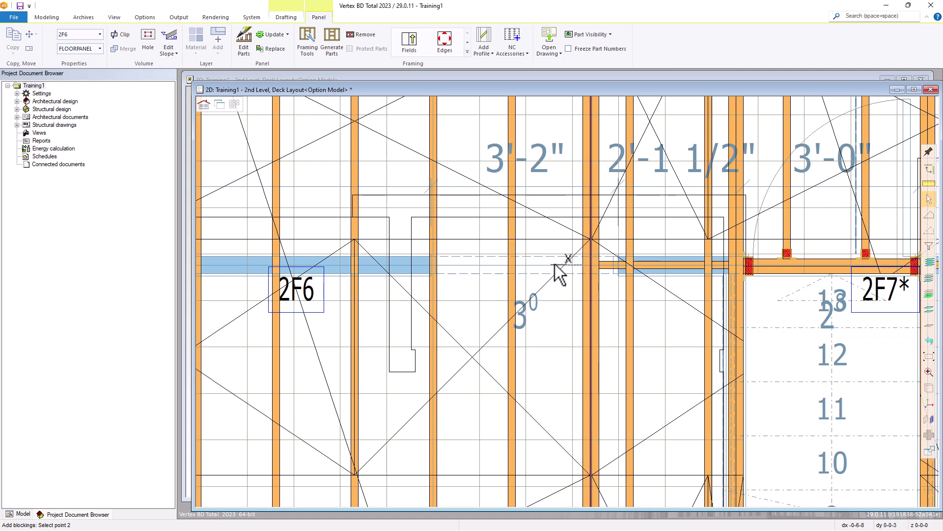
scroll(546, 268, down, 3)
scroll(567, 300, up, 2)
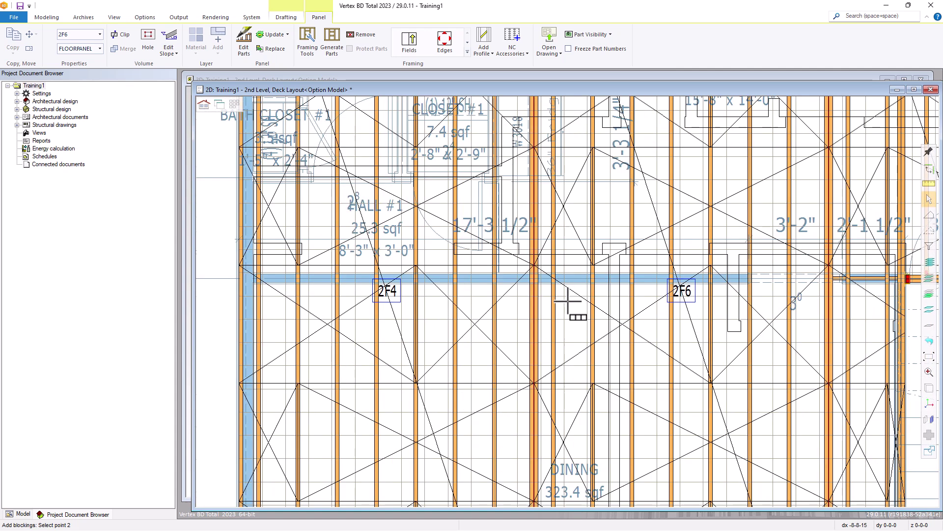
scroll(567, 300, up, 2)
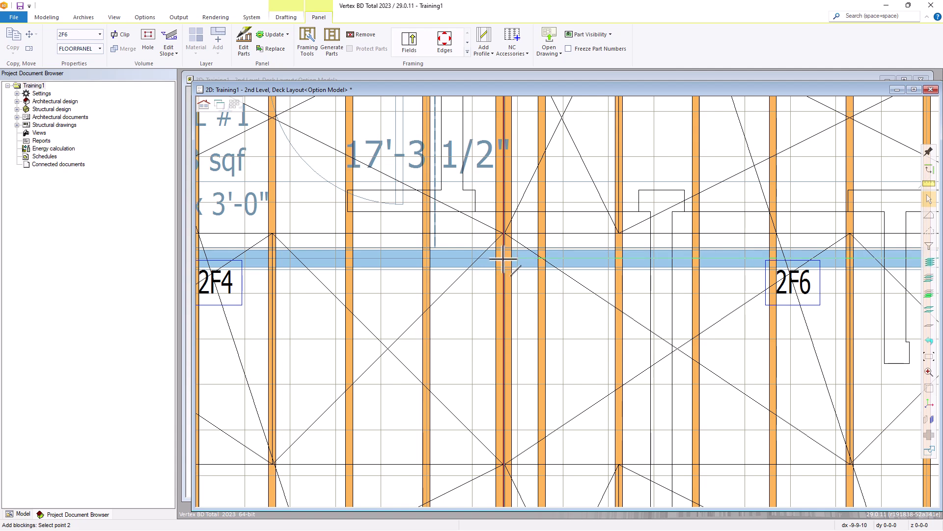
scroll(504, 263, up, 3)
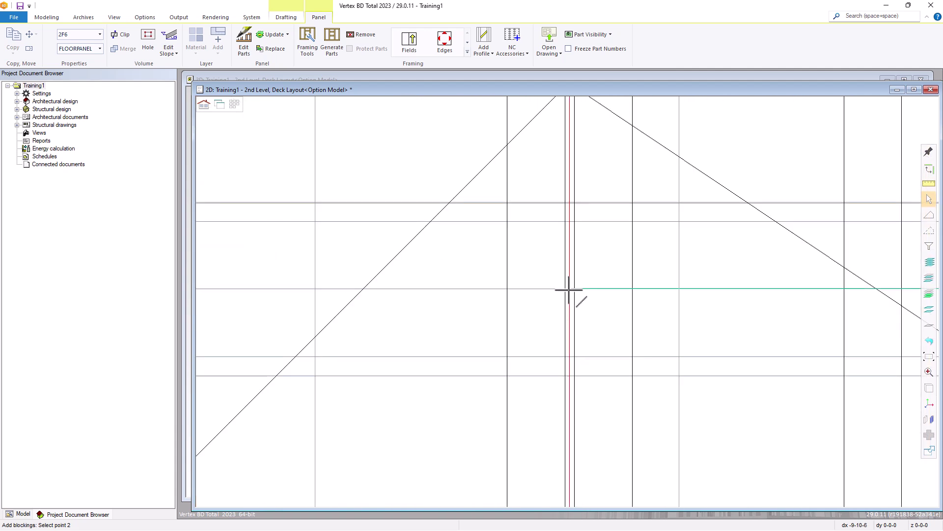
scroll(570, 299, down, 2)
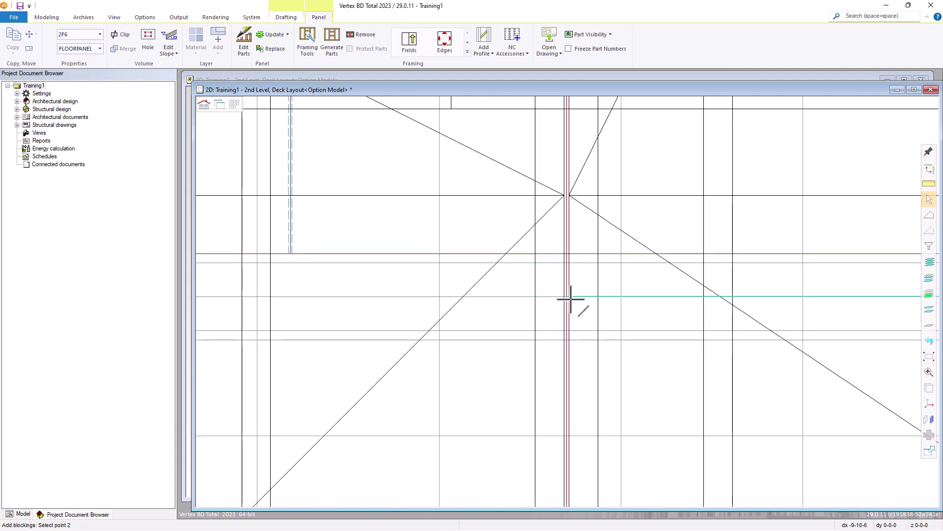
scroll(572, 300, down, 2)
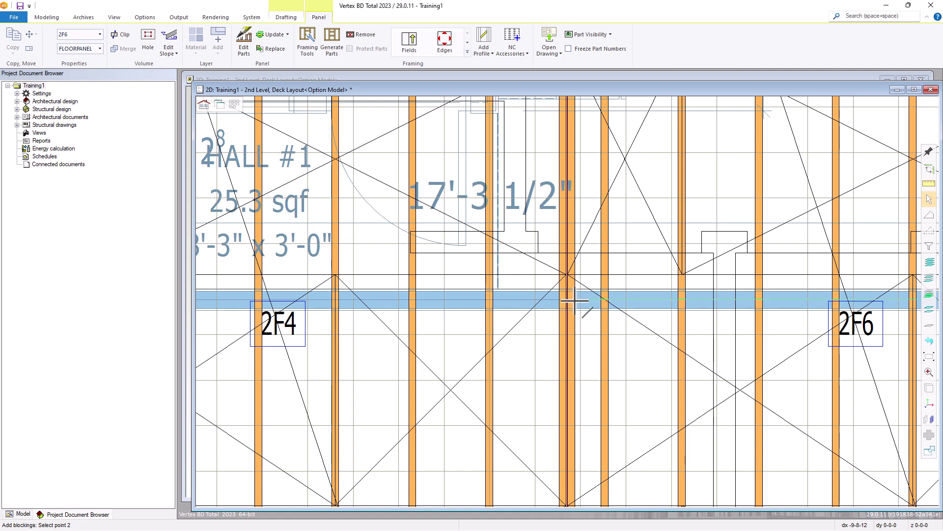
click(574, 300)
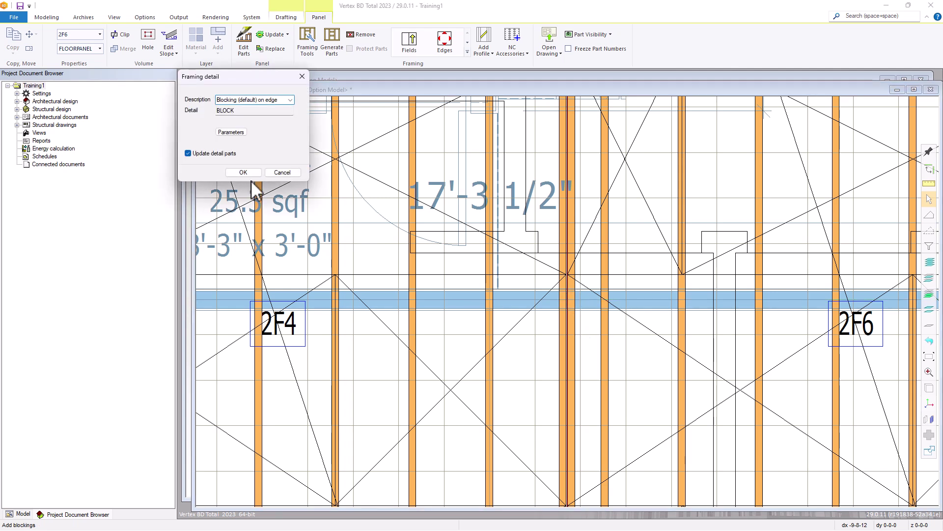
click(233, 172)
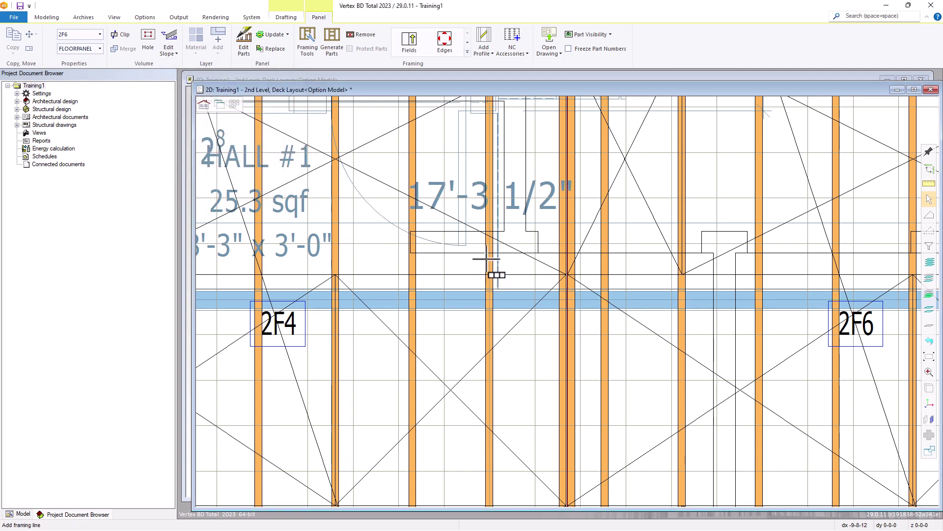
scroll(568, 301, down, 3)
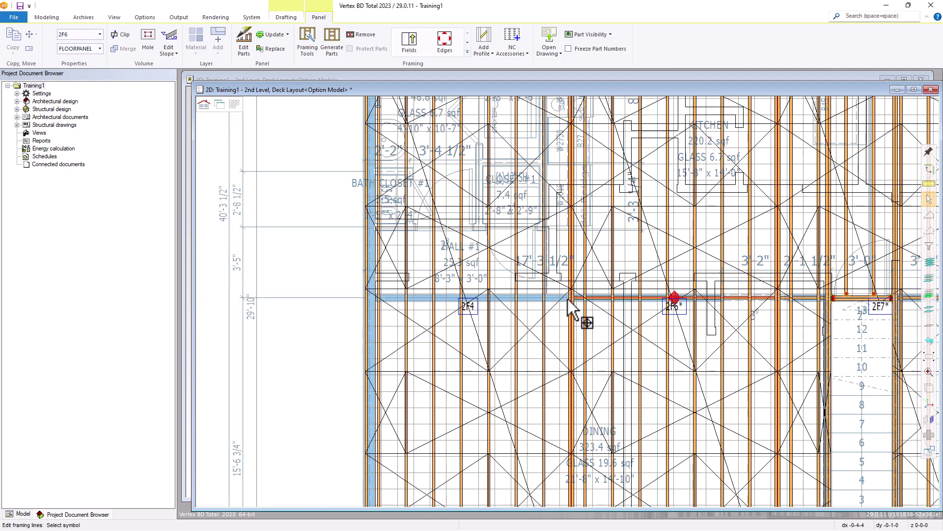
click(569, 297)
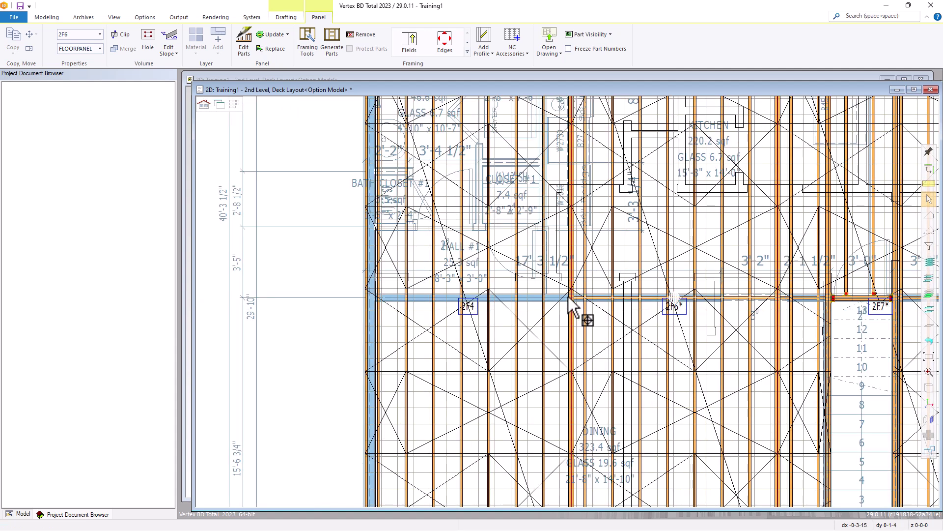
click(500, 279)
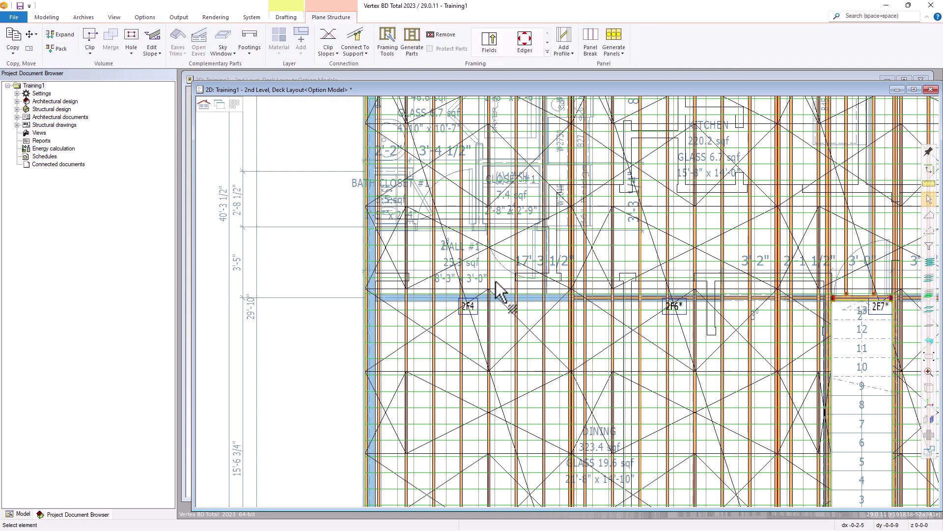
scroll(496, 290, down, 3)
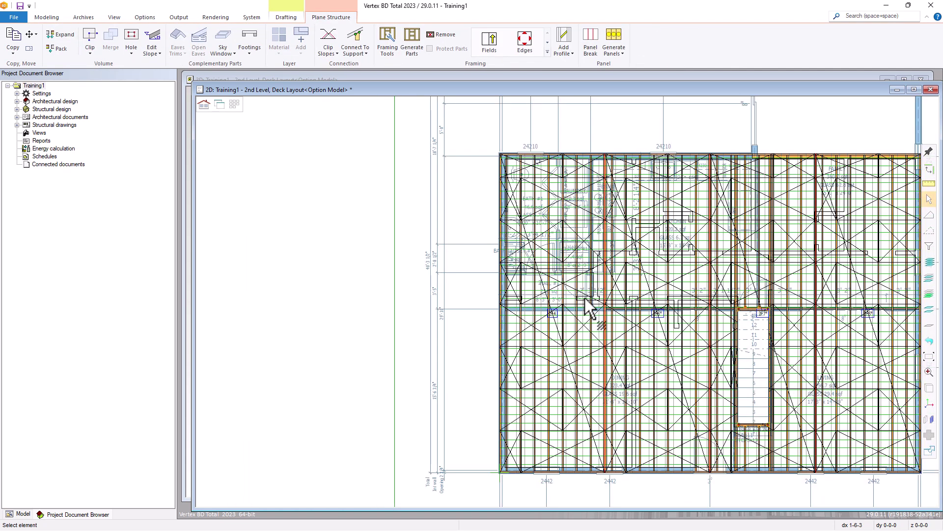
scroll(590, 310, up, 2)
scroll(619, 312, down, 1)
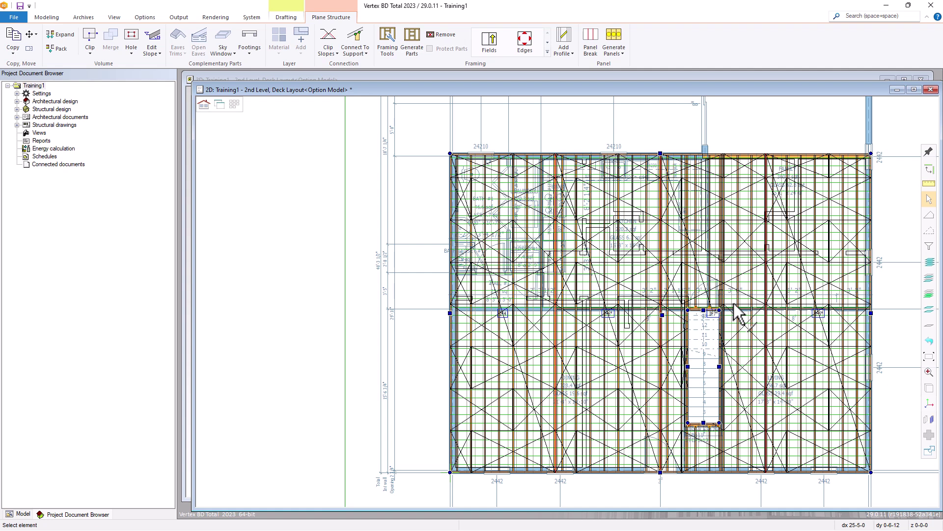
key(Escape)
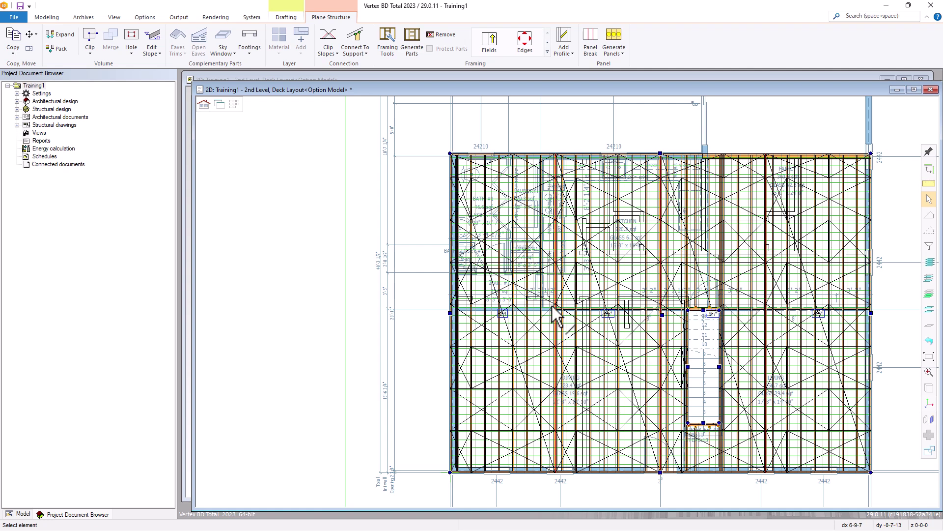
Select floor panel 2F4 and open its framing lines for editing
scroll(527, 303, up, 1)
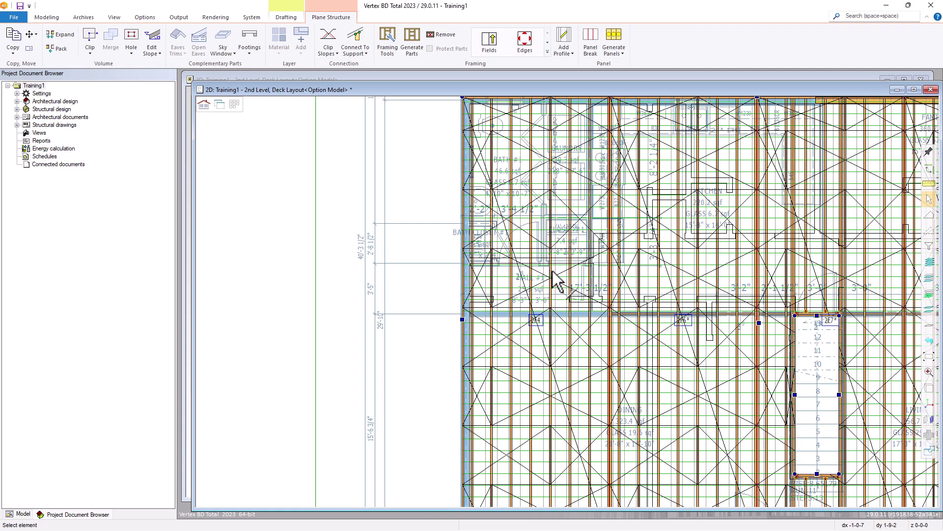
click(552, 276)
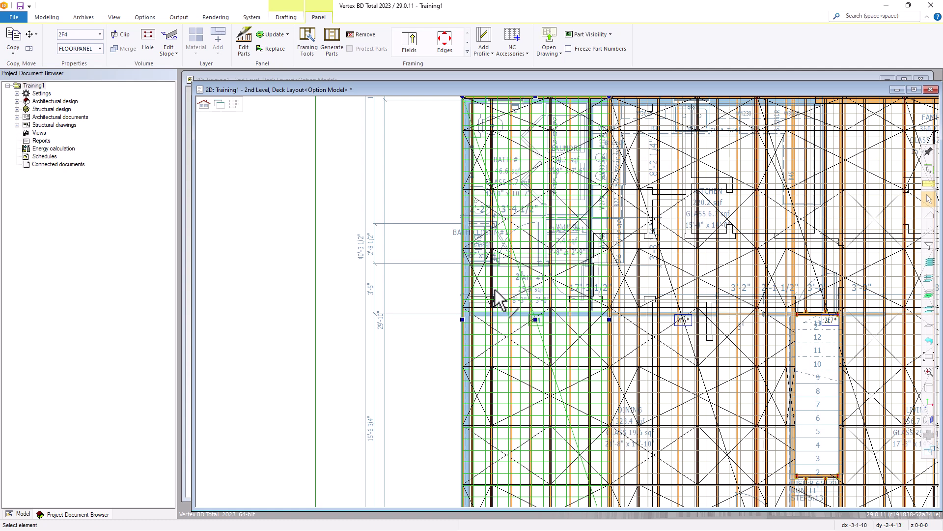
click(468, 53)
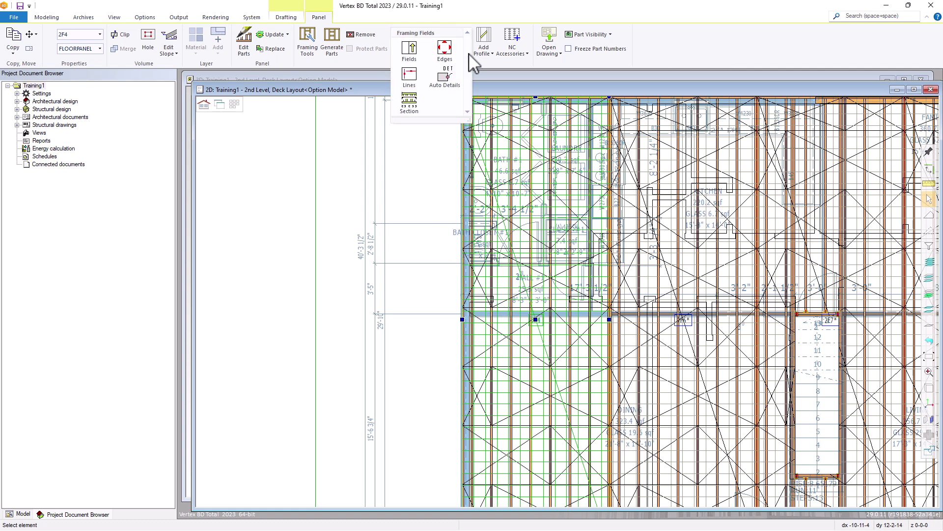
click(411, 78)
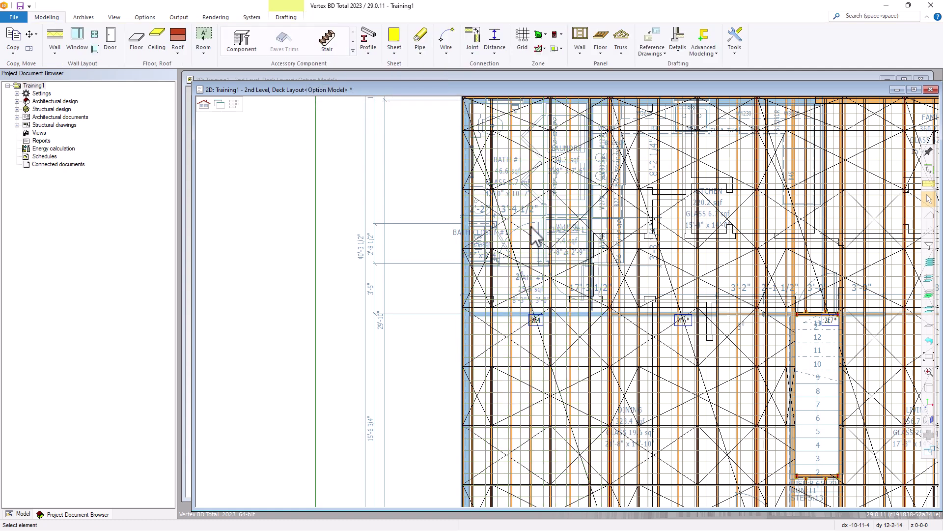
right_click(554, 313)
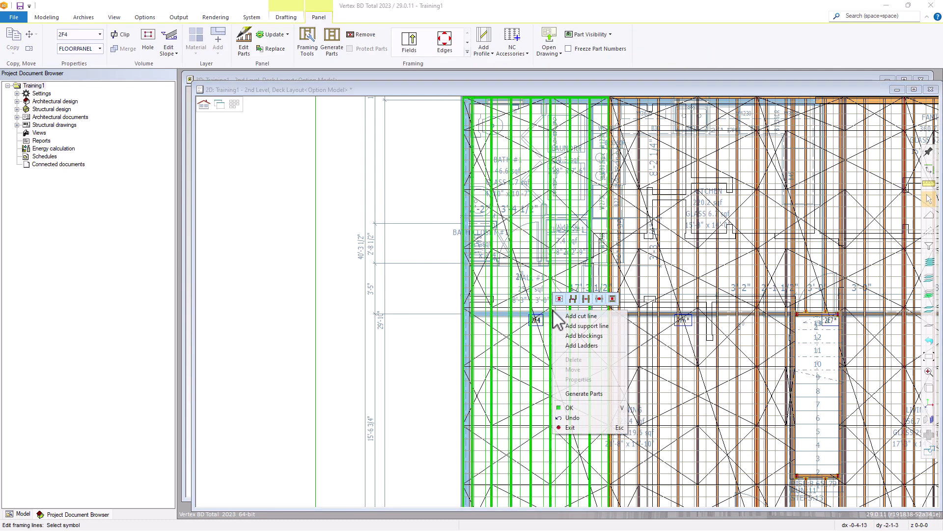
Add Blocking (default) on edge along the wall line in panel 2F4, from its right edge joist to its left edge joist, and finish editing
click(575, 336)
scroll(595, 325, up, 3)
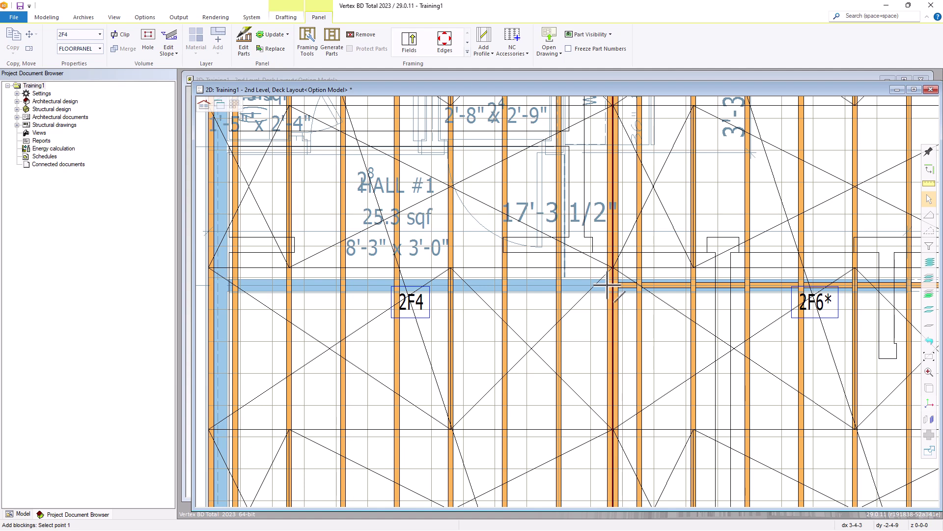
click(608, 285)
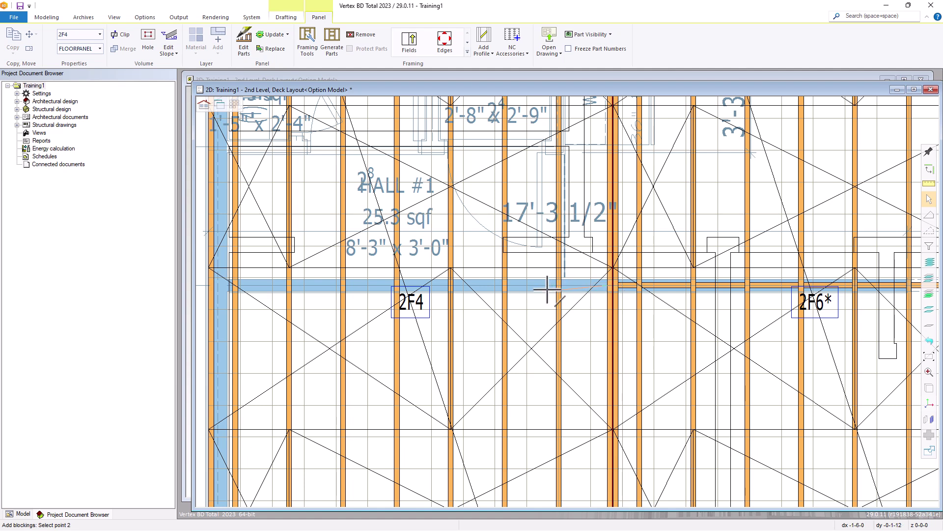
scroll(565, 301, down, 3)
scroll(421, 308, up, 2)
scroll(537, 292, up, 4)
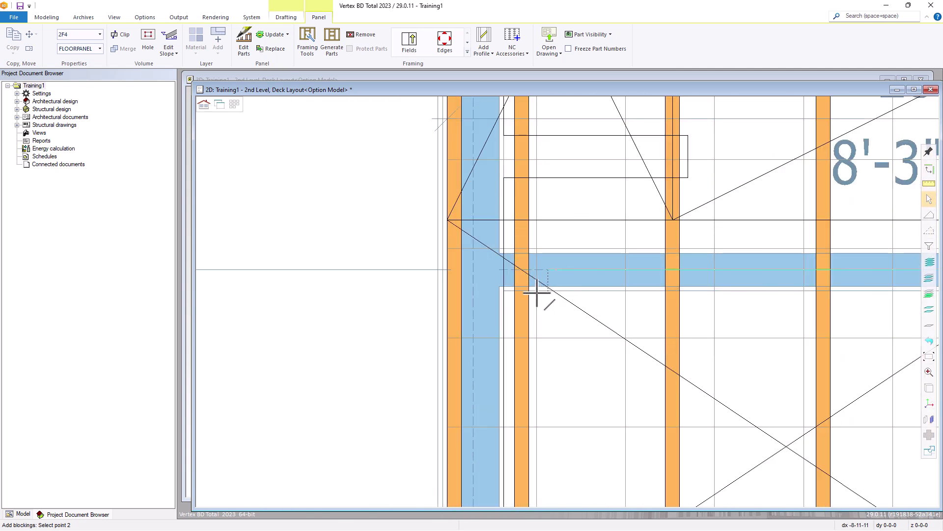
click(461, 269)
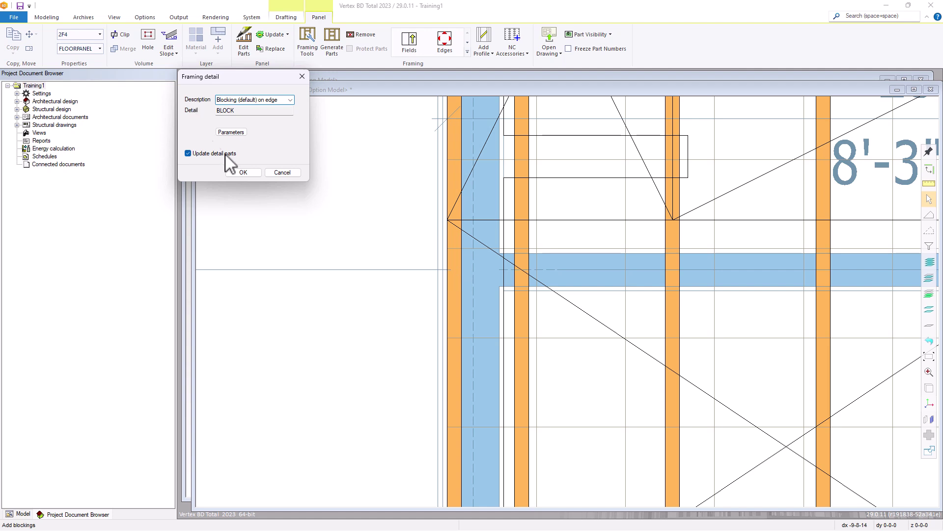
click(234, 170)
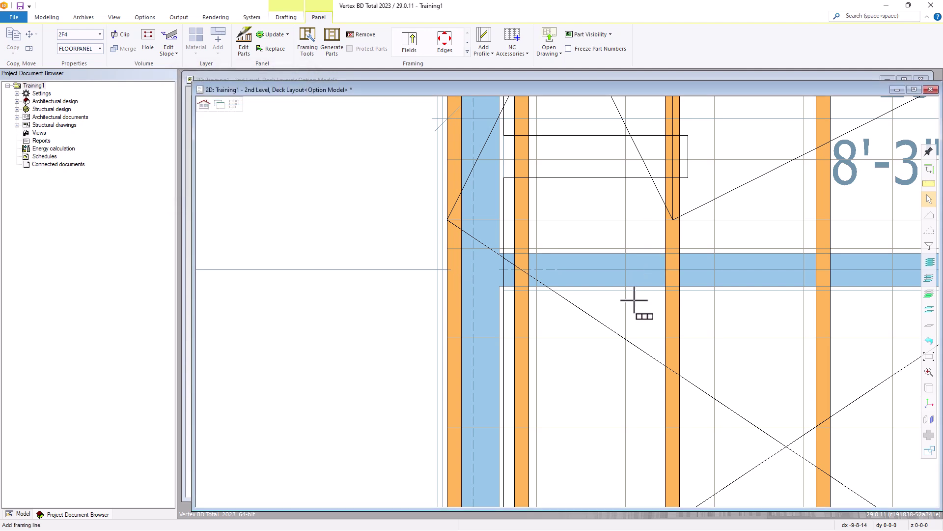
scroll(629, 302, down, 5)
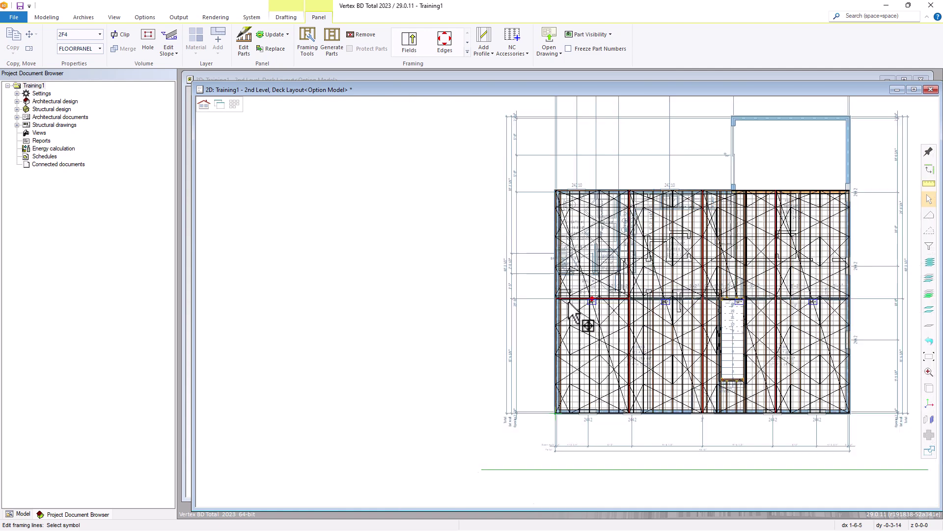
scroll(645, 328, up, 2)
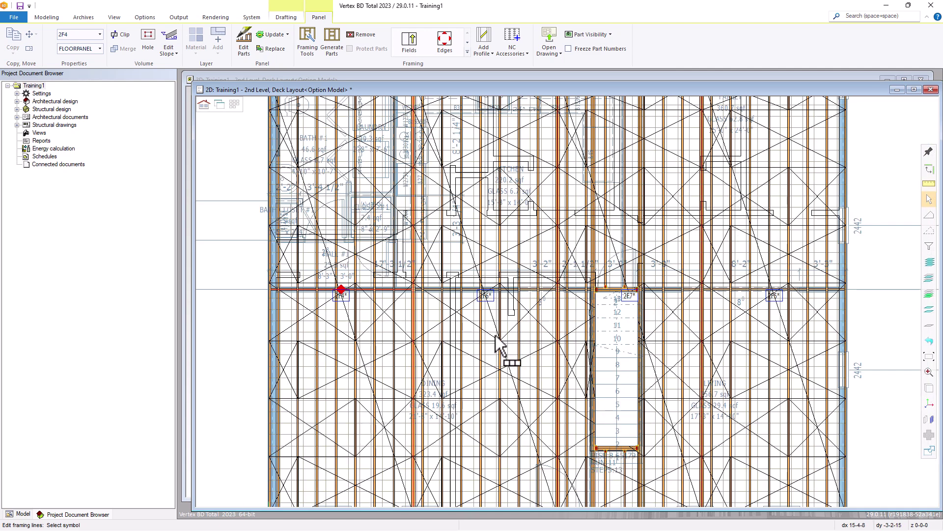
key(Escape)
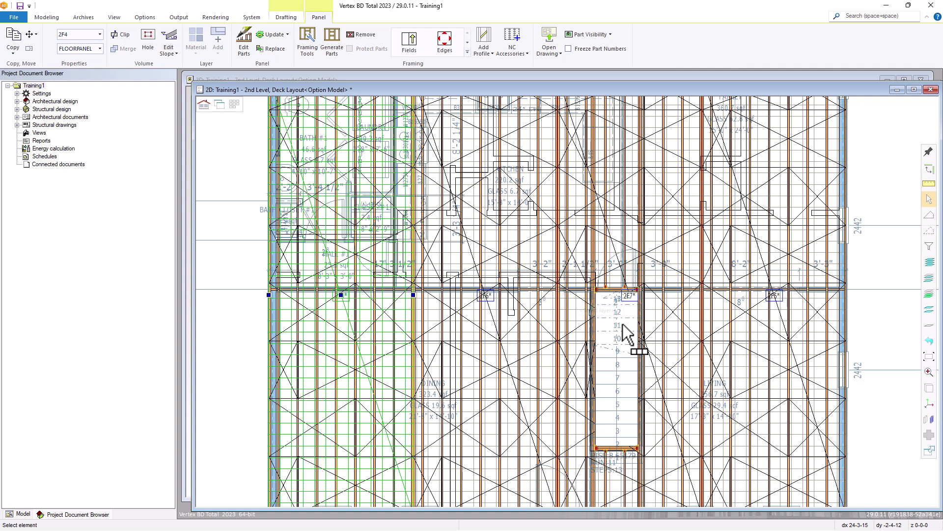
Deselect floor panel 2F4 and open the list of panel drawings
scroll(628, 334, down, 2)
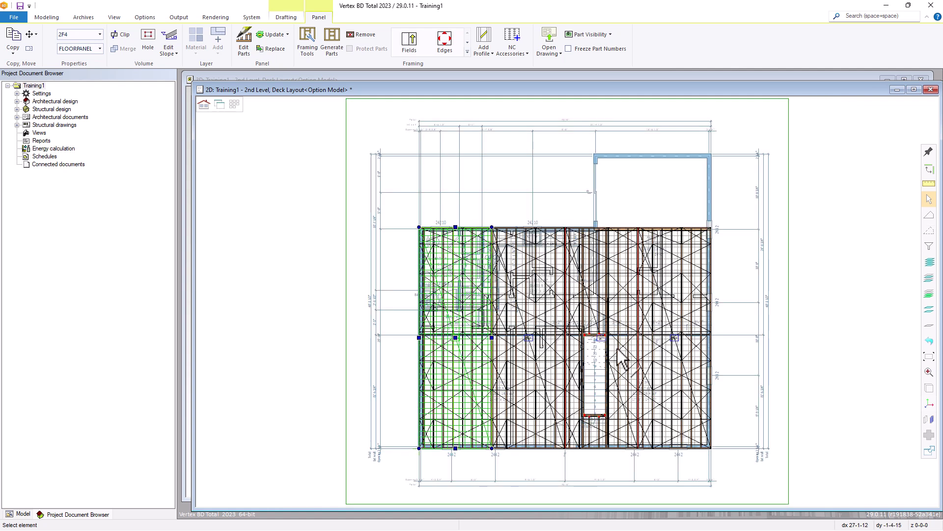
click(725, 357)
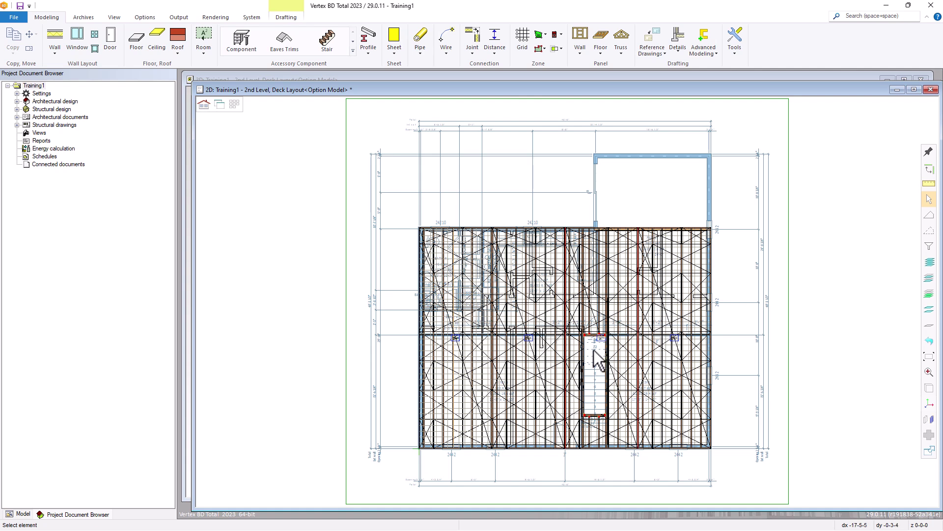
click(179, 17)
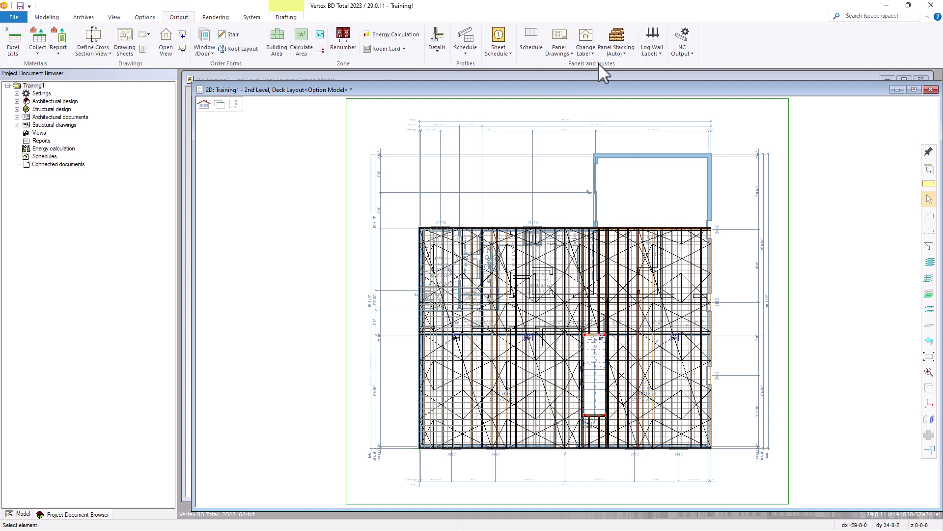
click(560, 43)
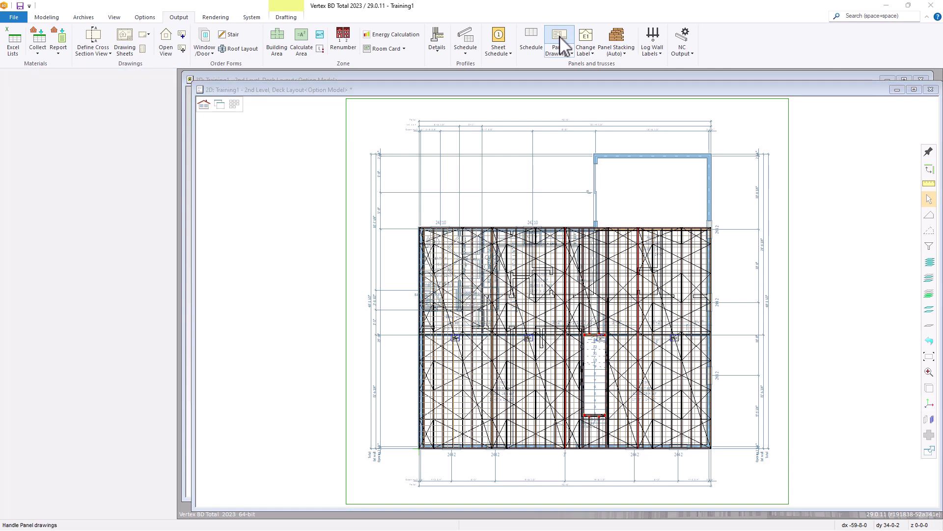
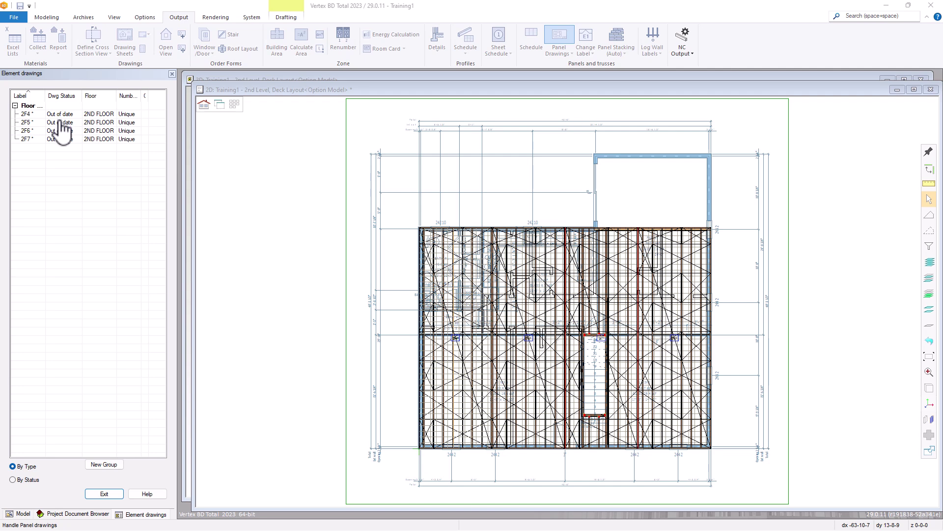
click(56, 123)
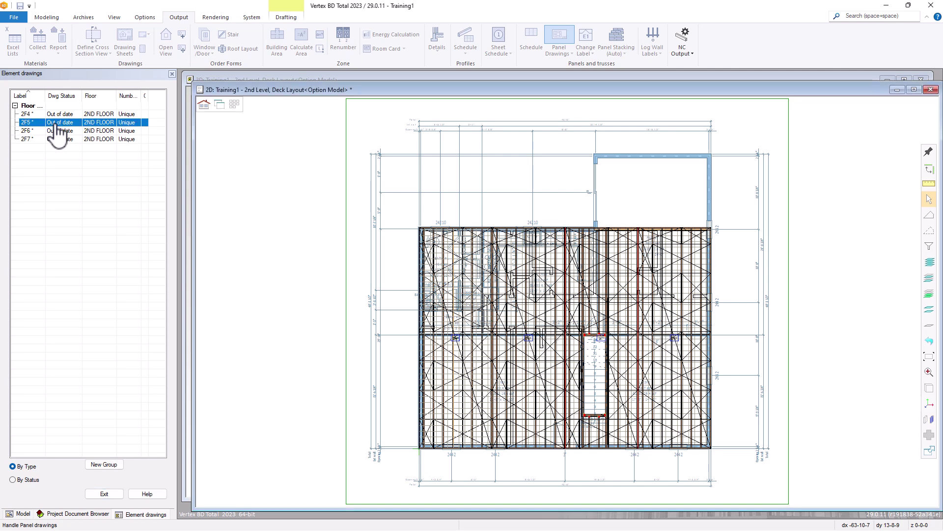
right_click(58, 125)
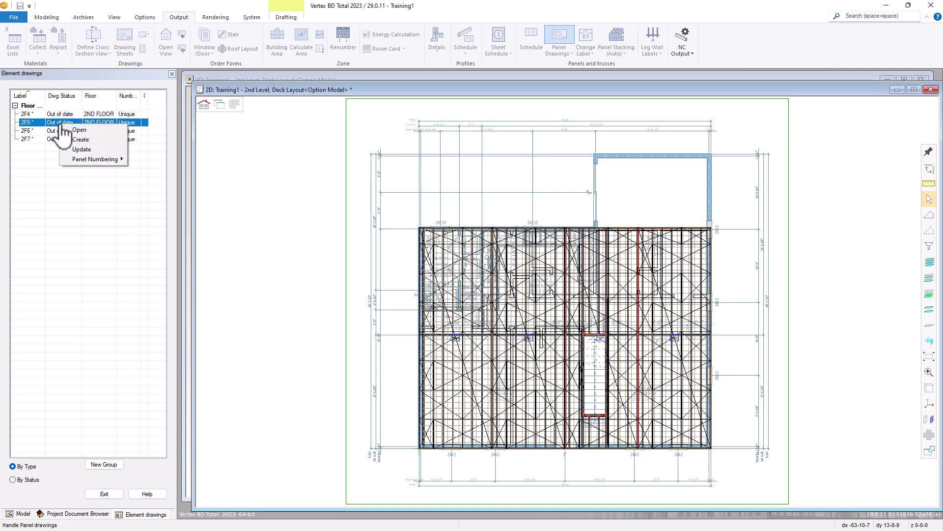
click(56, 167)
Create the drawings of floor panels 2F4 to 2F7 together using the Floor Panel - 8x11 template
click(58, 114)
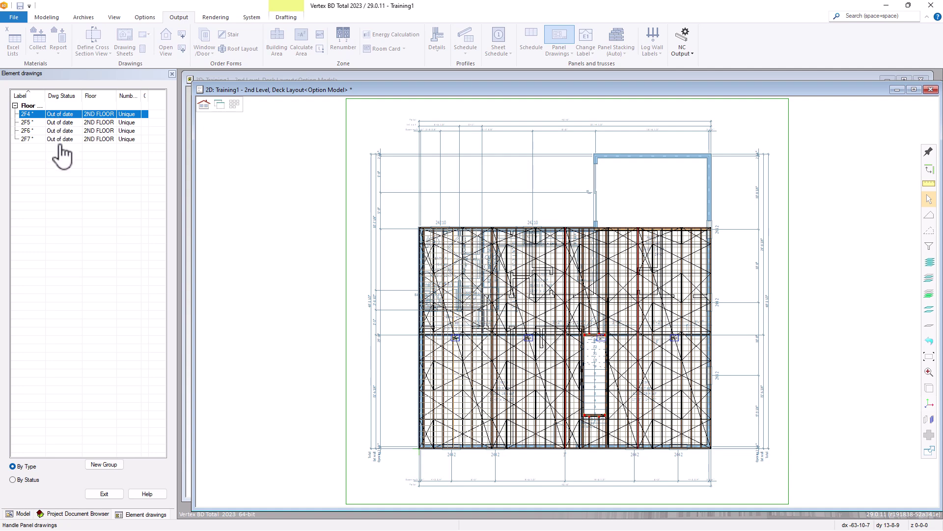
shift+click(63, 141)
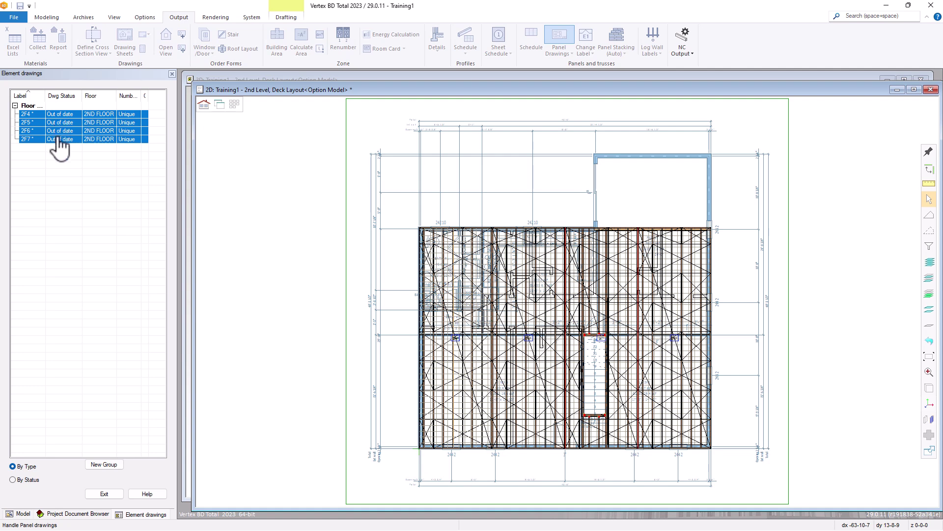
right_click(58, 139)
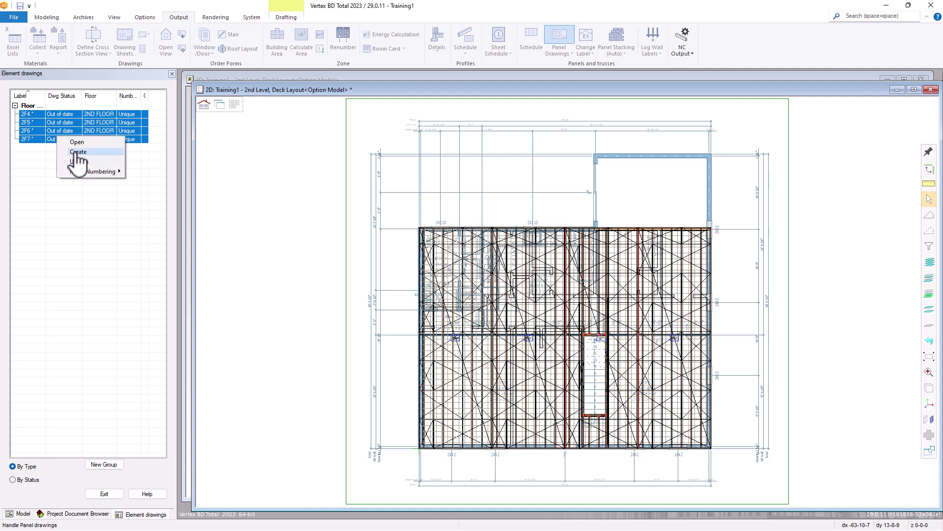
click(76, 152)
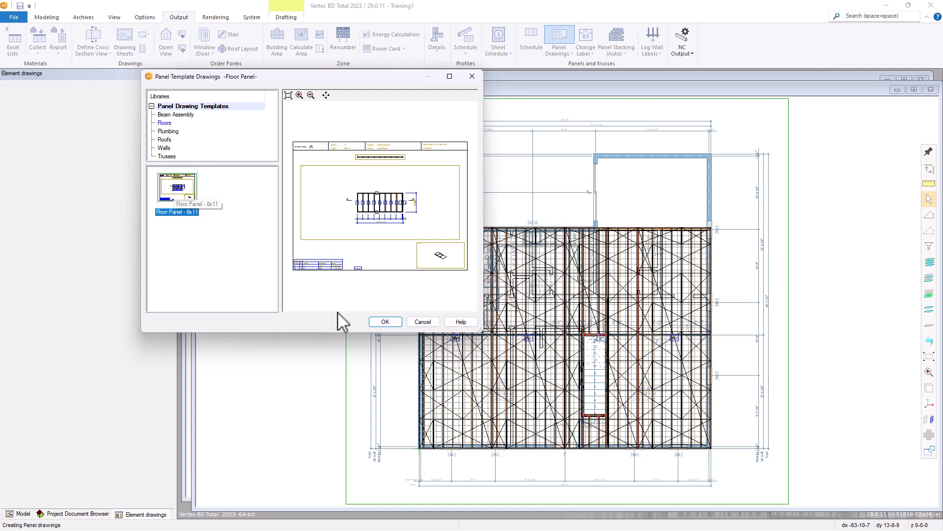
click(385, 322)
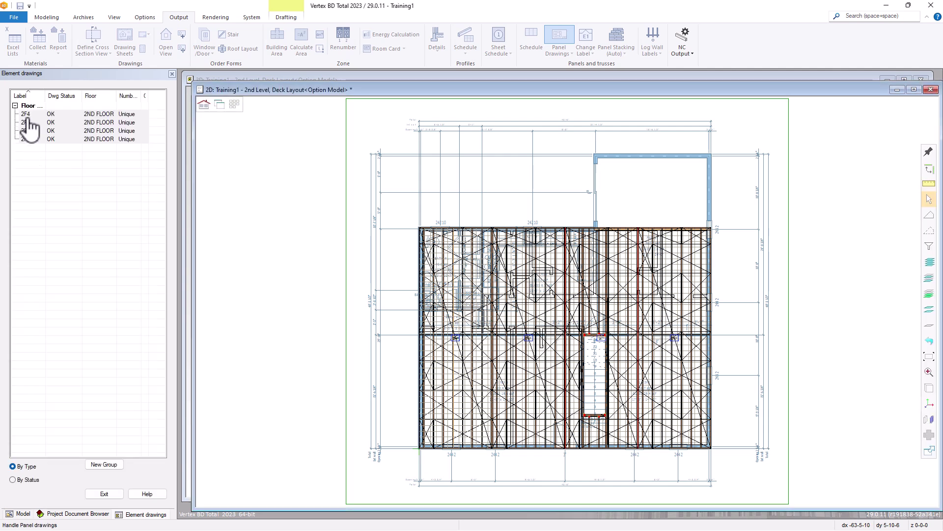
Open the drawing of floor panel 2F5 from the panel drawing list
click(29, 114)
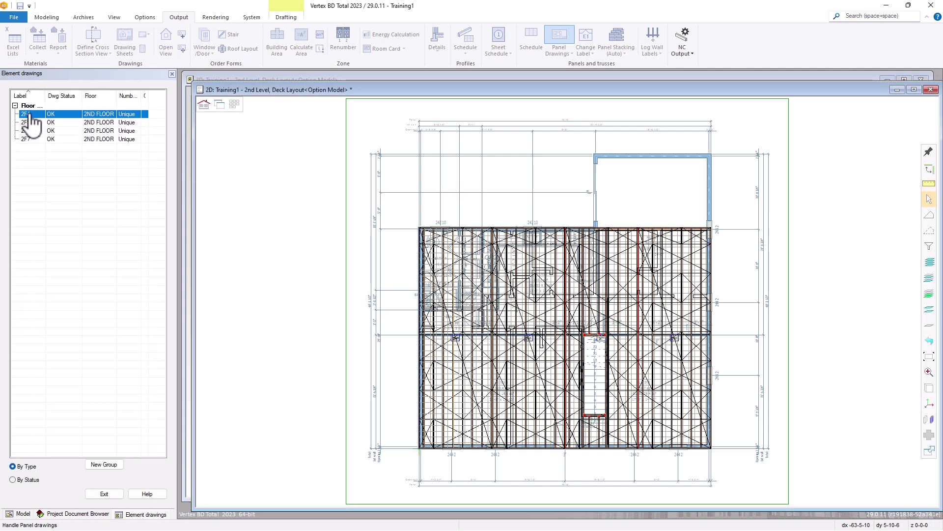
click(64, 199)
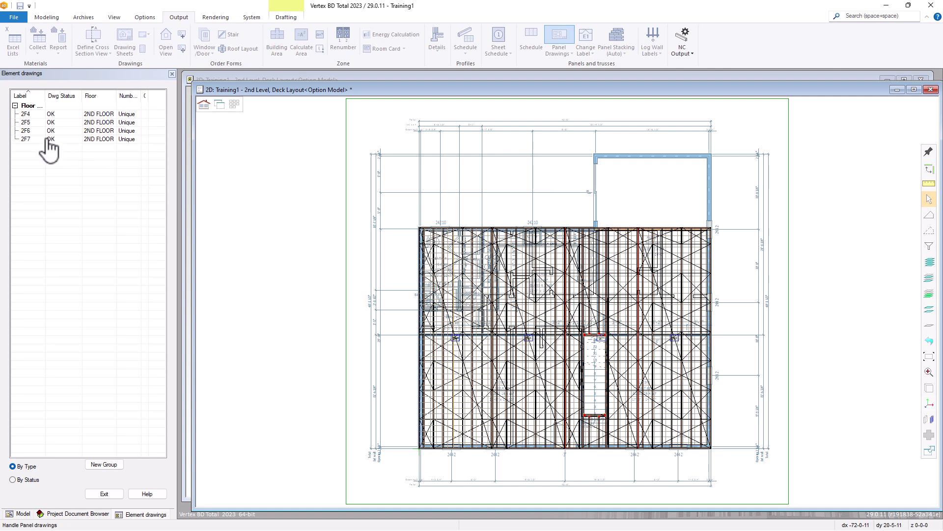
click(29, 122)
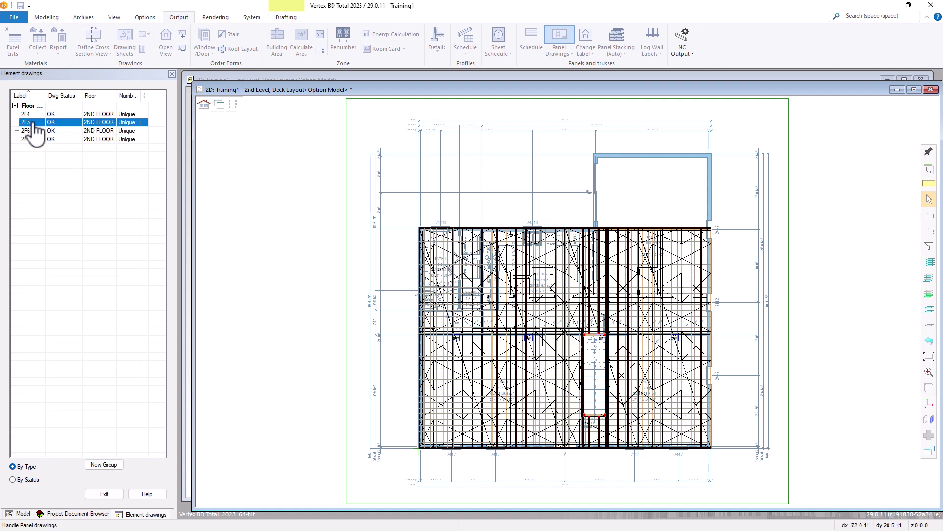
right_click(33, 124)
click(43, 133)
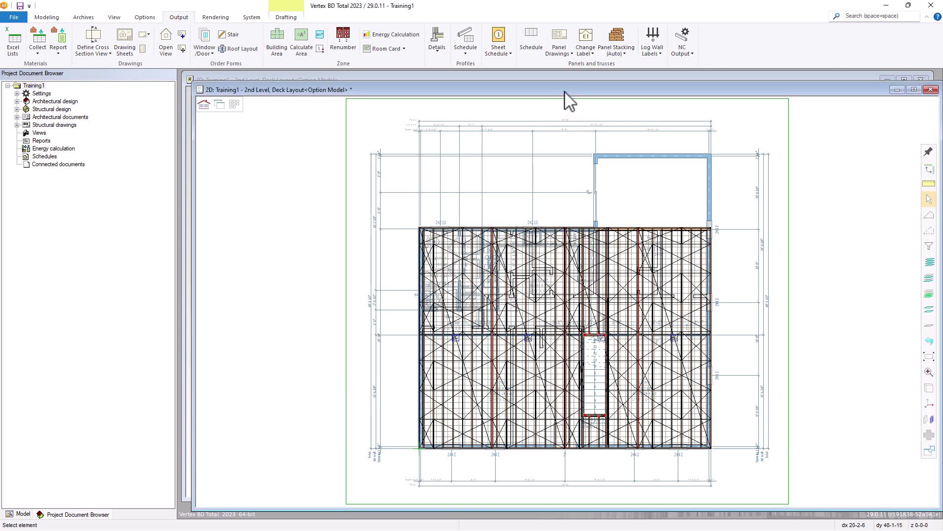
Select floor panel 2F7 in the deck layout, open its panel drawing, and reposition and enlarge the drawing window
scroll(595, 393, up, 3)
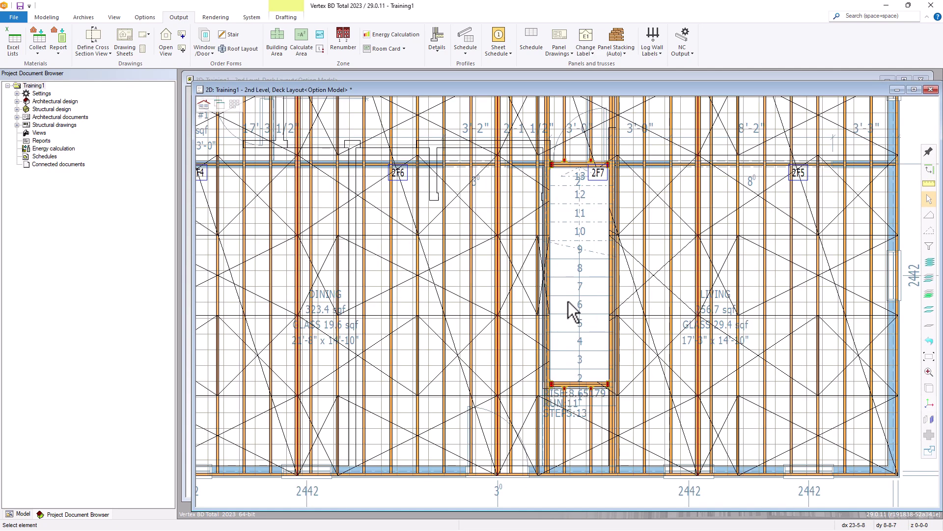
click(601, 173)
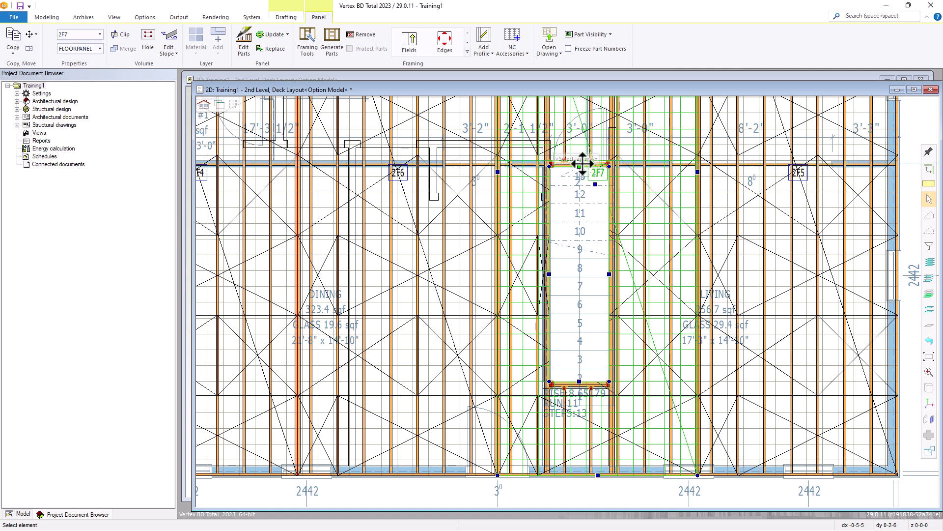
click(550, 52)
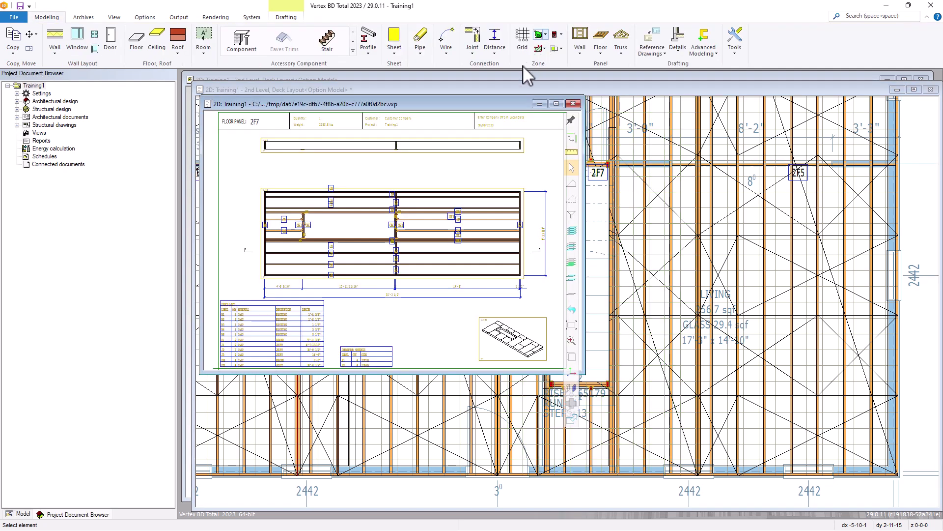
drag(483, 104, 537, 73)
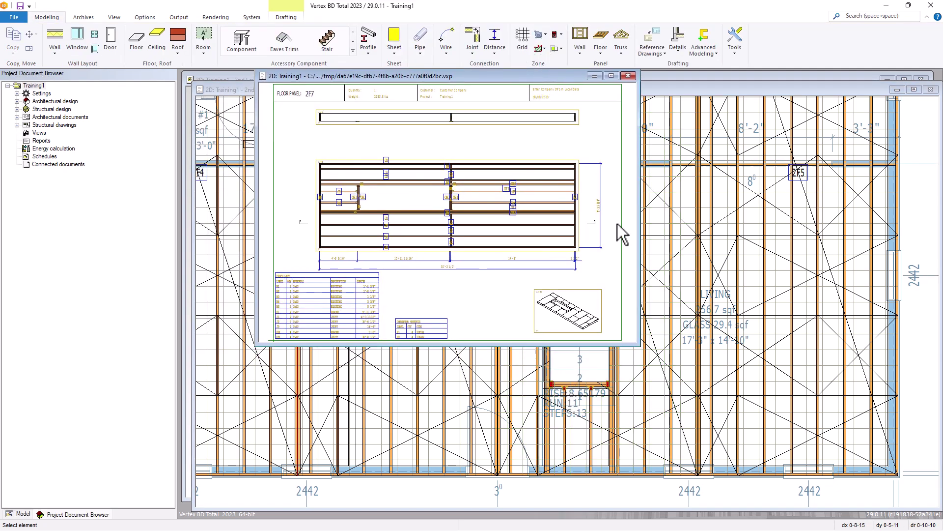
drag(639, 346, 851, 480)
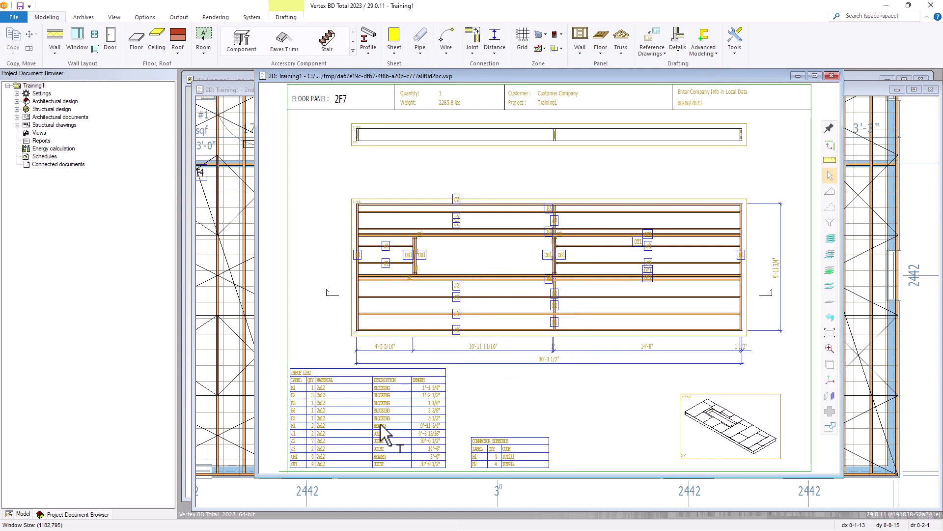
Examine the piece list and the connector schedule on the 2F7 panel drawing
scroll(381, 432, down, 1)
scroll(551, 284, up, 4)
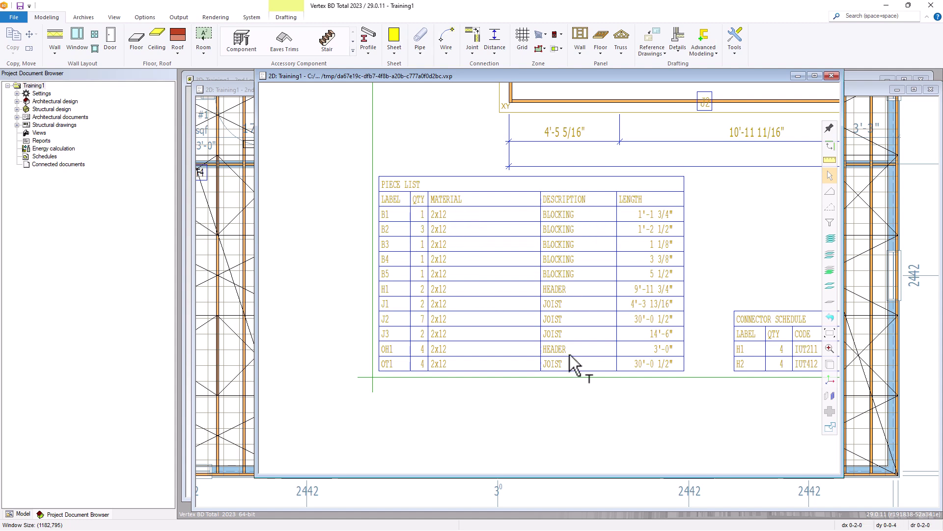
scroll(661, 328, down, 2)
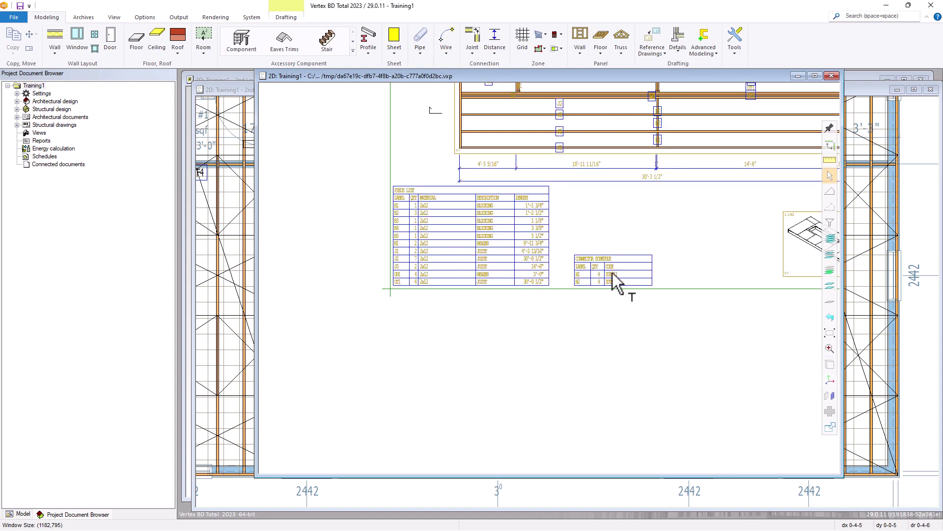
scroll(612, 272, up, 3)
scroll(511, 280, down, 1)
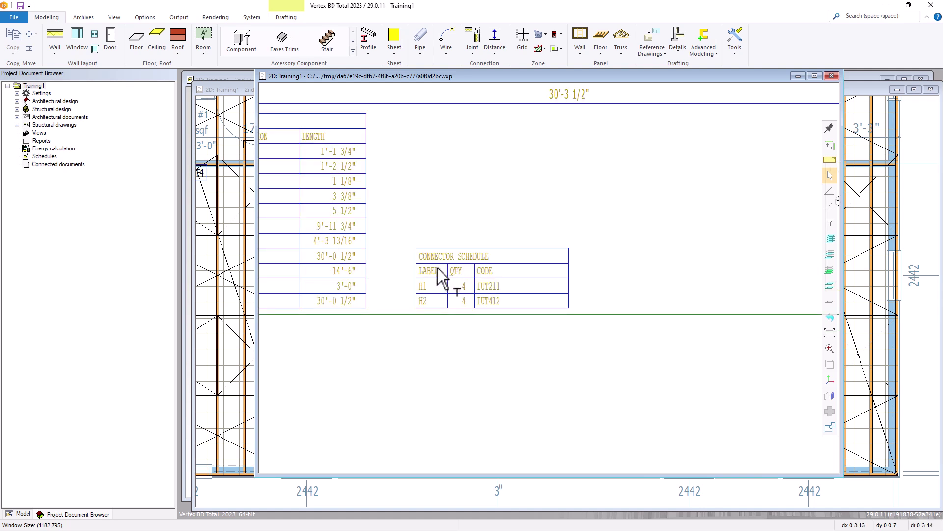
scroll(452, 282, down, 1)
scroll(552, 274, down, 3)
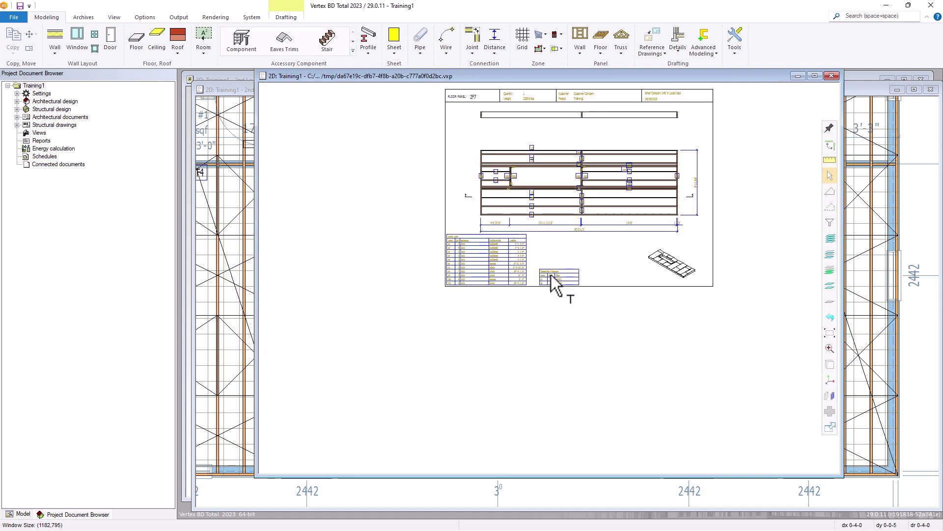
scroll(555, 265, up, 2)
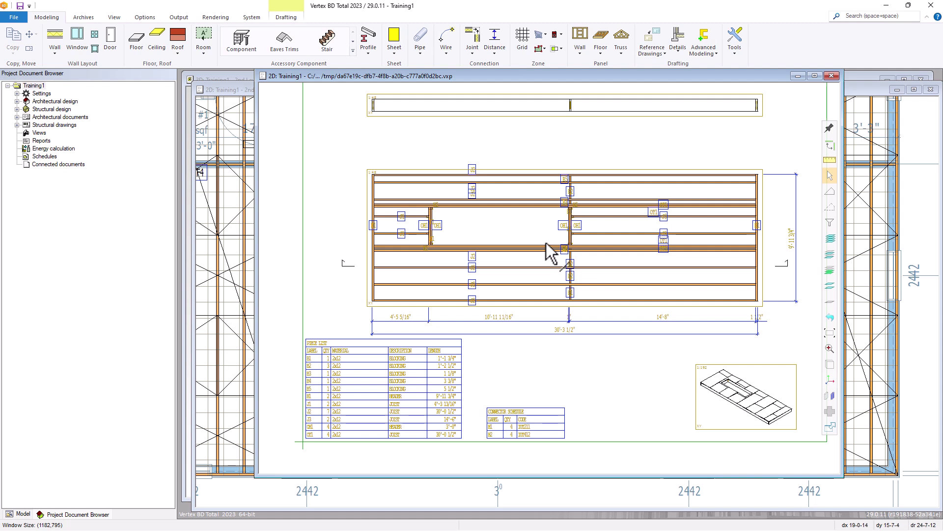
Move the upper H1 connector label to the left of the OH1 double header and the upper H2 label to its right, clear of the framing
scroll(547, 251, up, 2)
scroll(575, 254, up, 1)
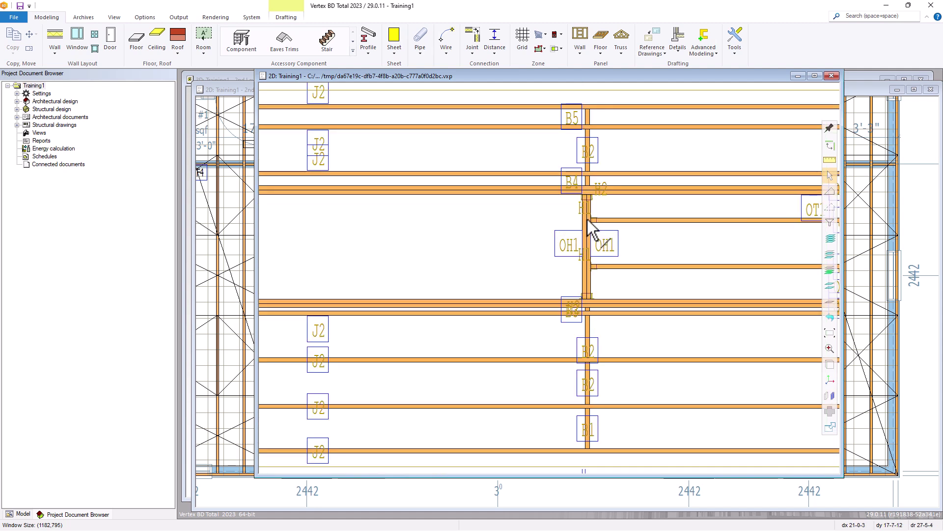
click(580, 206)
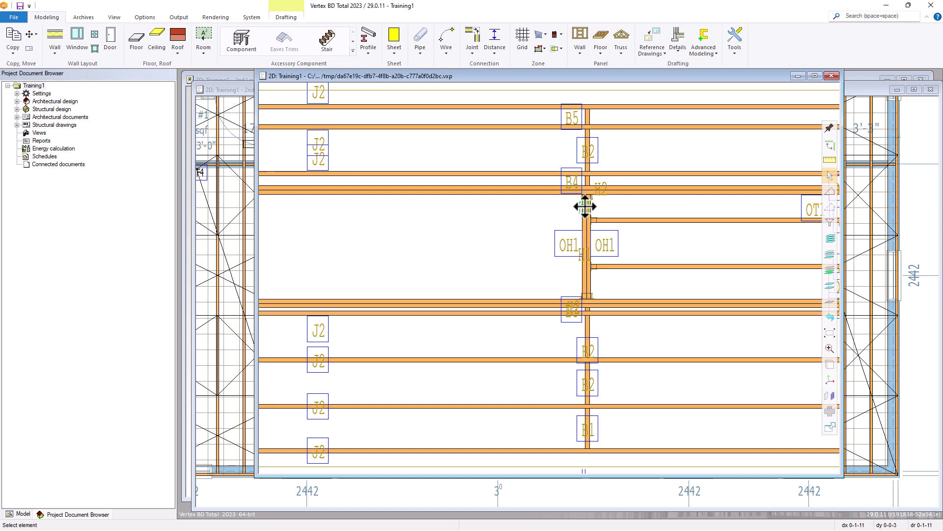
click(585, 206)
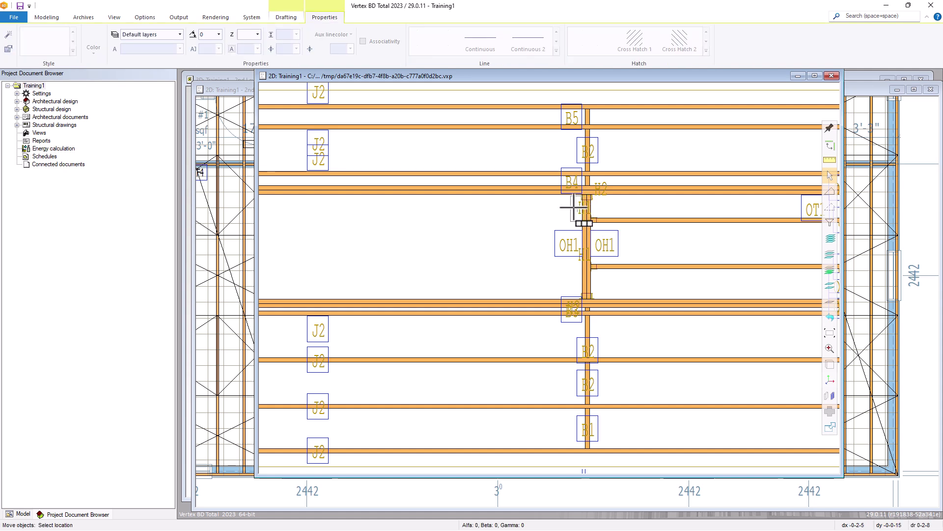
click(572, 207)
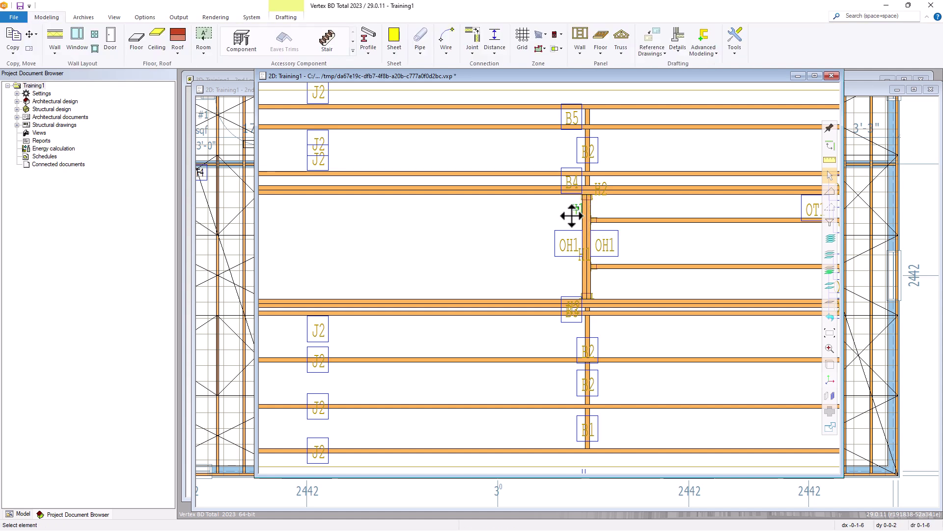
click(603, 190)
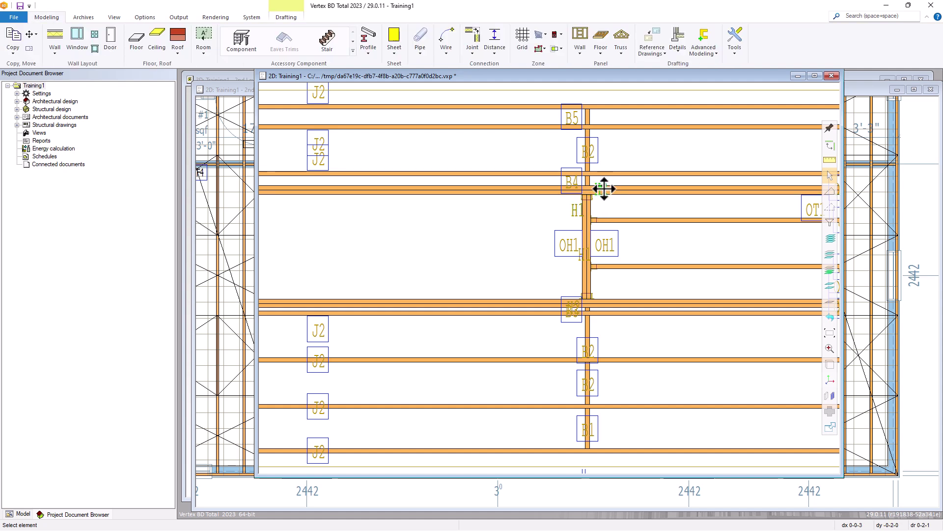
click(602, 189)
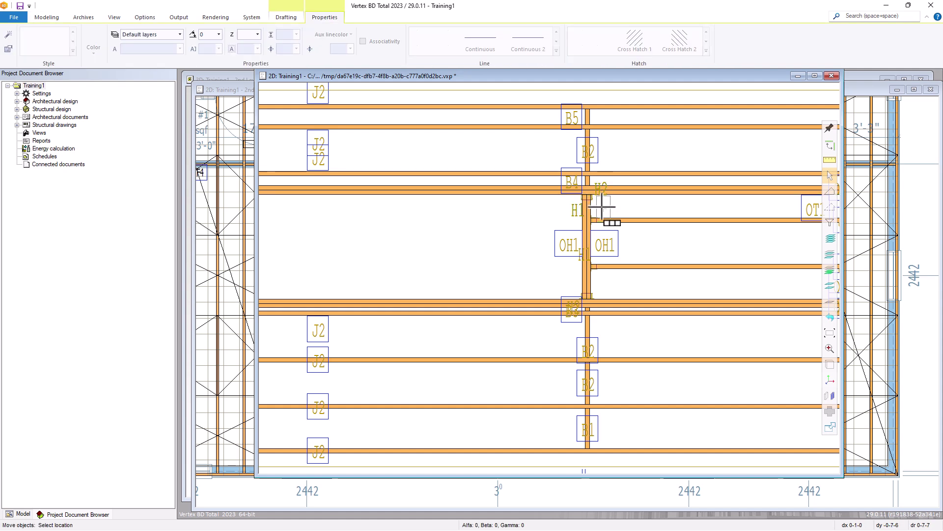
click(602, 207)
Move the lower H1 label to the right of the double header below the joist, and the B3 label left, away from H2
scroll(606, 263, up, 2)
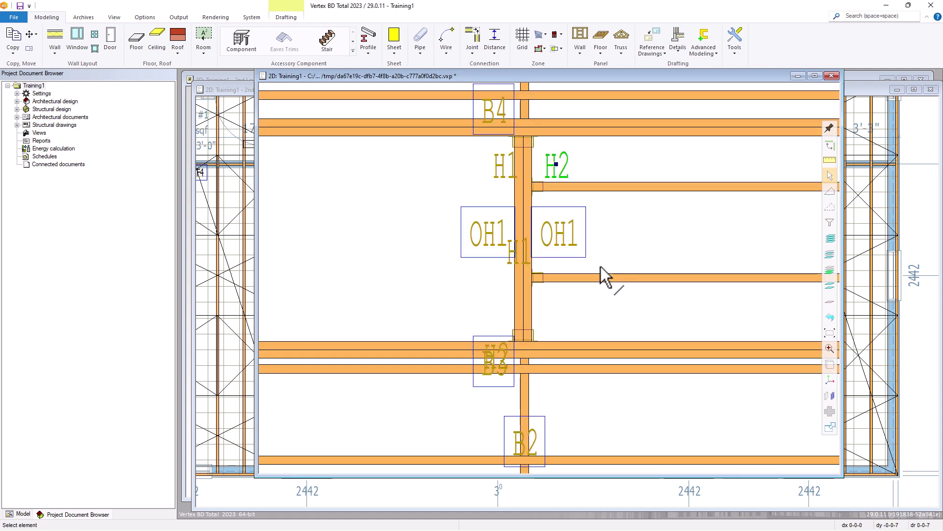
click(513, 251)
click(554, 300)
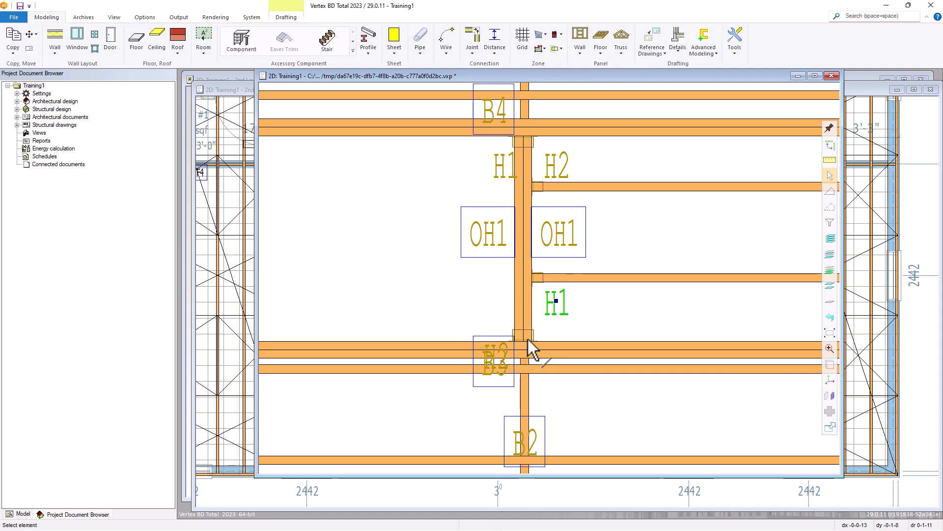
click(493, 363)
click(438, 359)
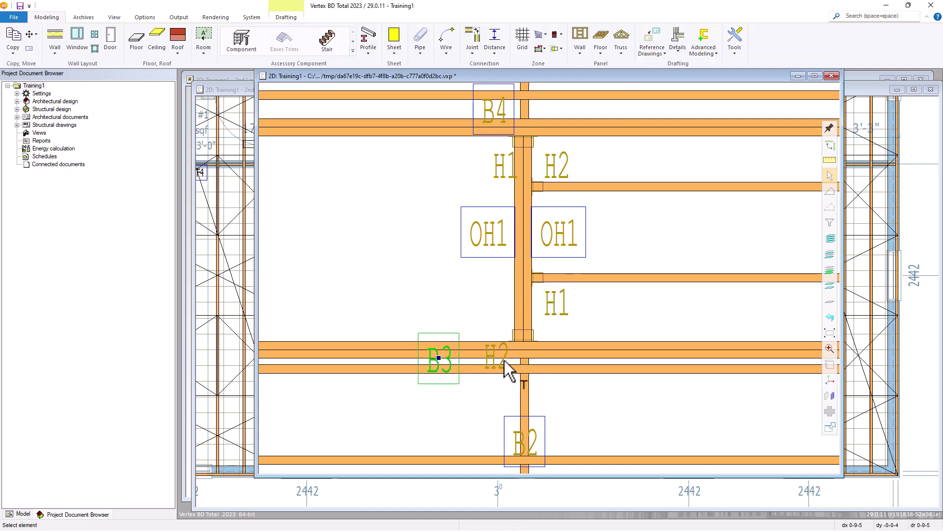
Move the lower H2 connector label up above the double joist, to the left of the OH1 double header
click(498, 360)
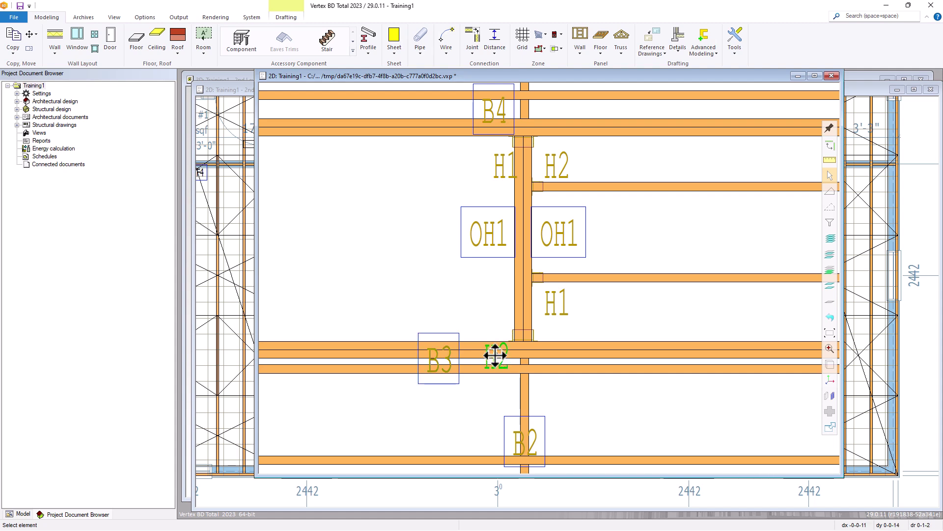
click(493, 320)
scroll(550, 276, down, 3)
scroll(550, 276, down, 5)
scroll(559, 298, up, 1)
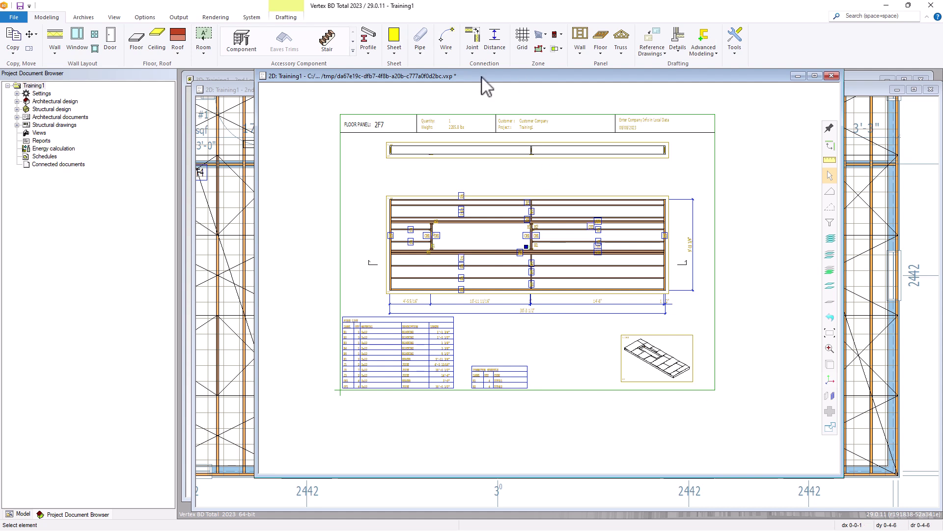
Save the 2F7 panel drawing and close it, returning to the full 2nd level deck layout
click(20, 6)
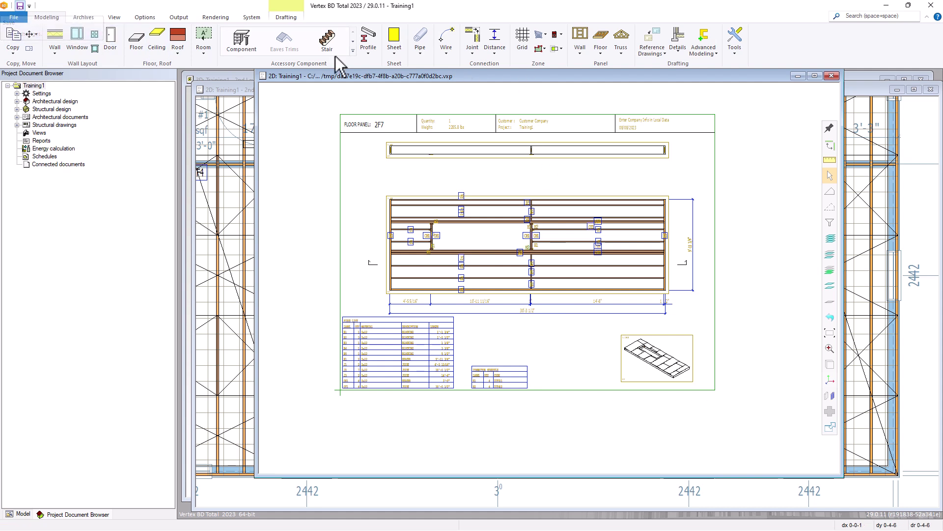
click(831, 76)
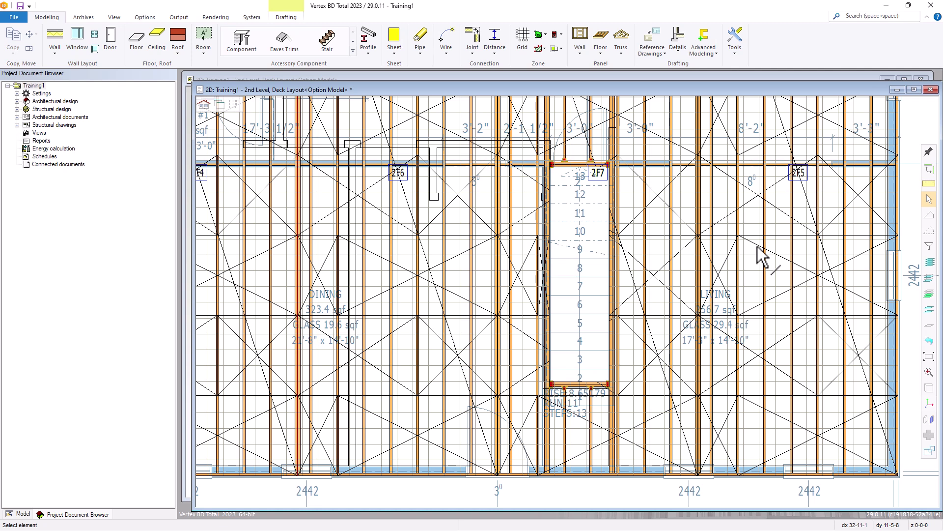
key(Home)
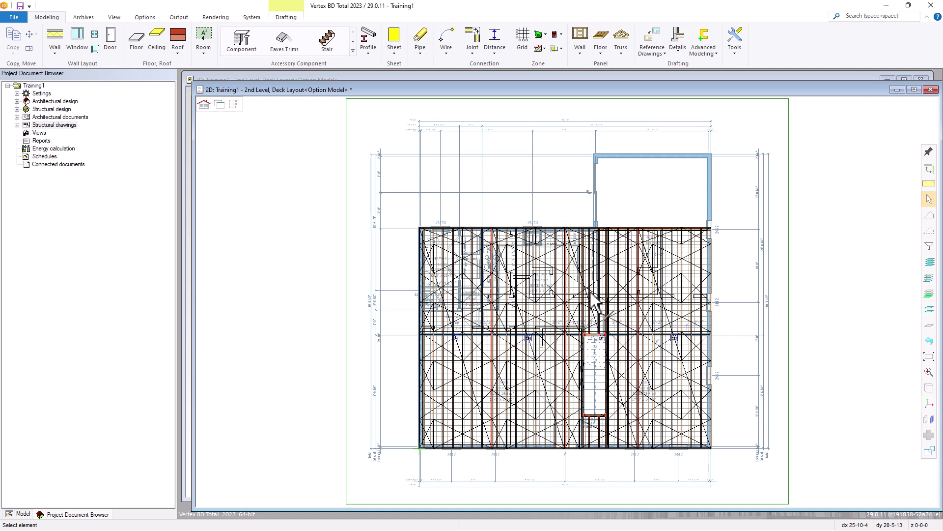
Open the 2F6 floor panel drawing from the project's structural drawings to view it, and close it again
click(27, 126)
click(17, 125)
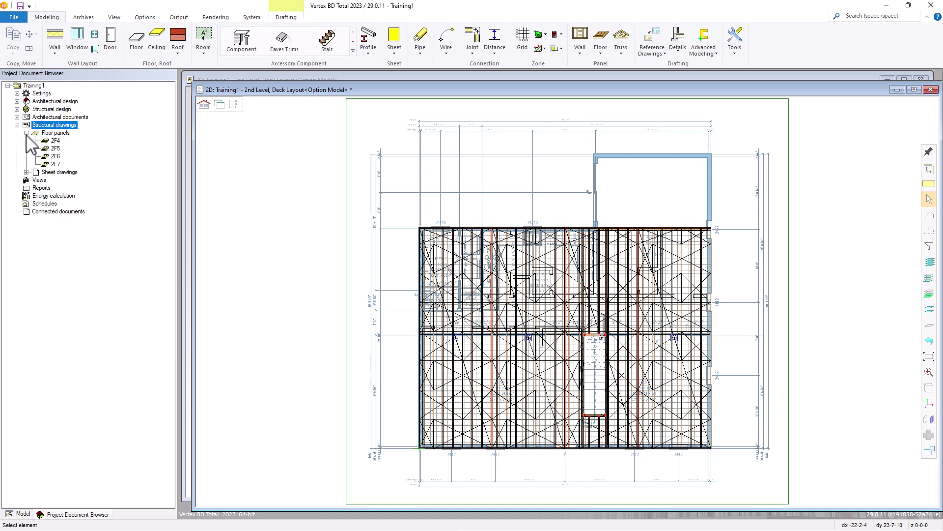
click(55, 156)
double_click(56, 157)
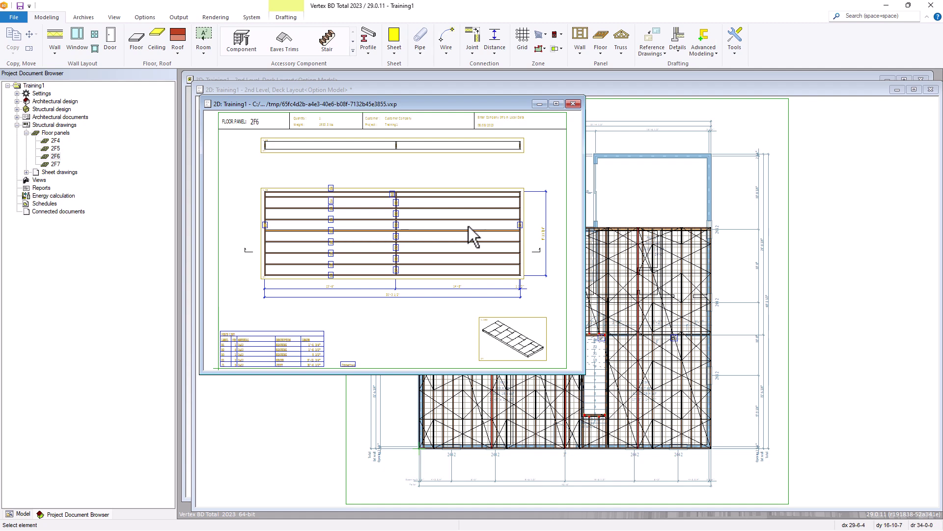
click(573, 104)
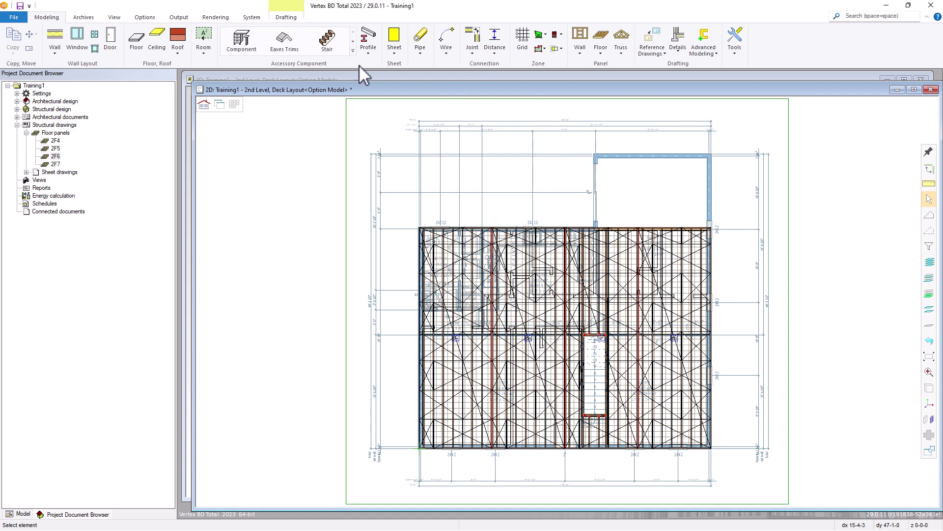
Create the 2.1 Floor Panels schedule, place it to the right of the deck layout, and review its rows
click(179, 17)
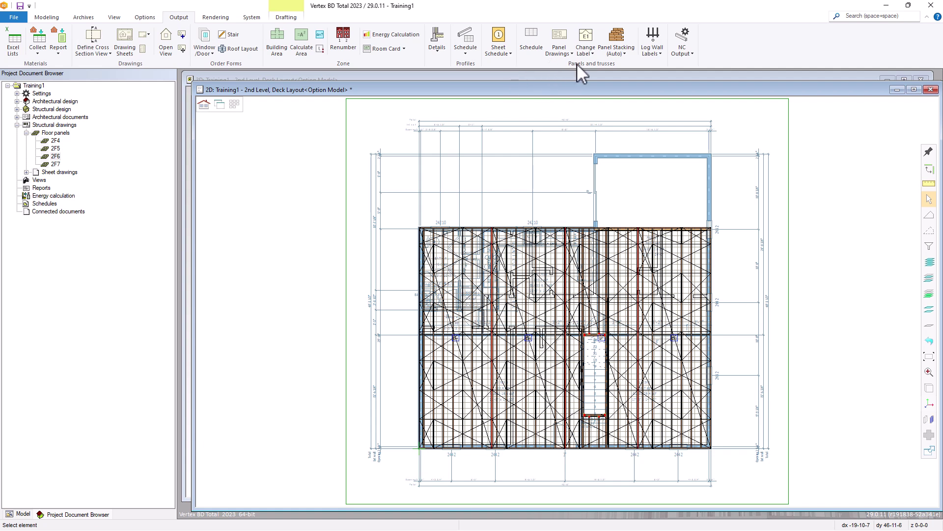
click(536, 46)
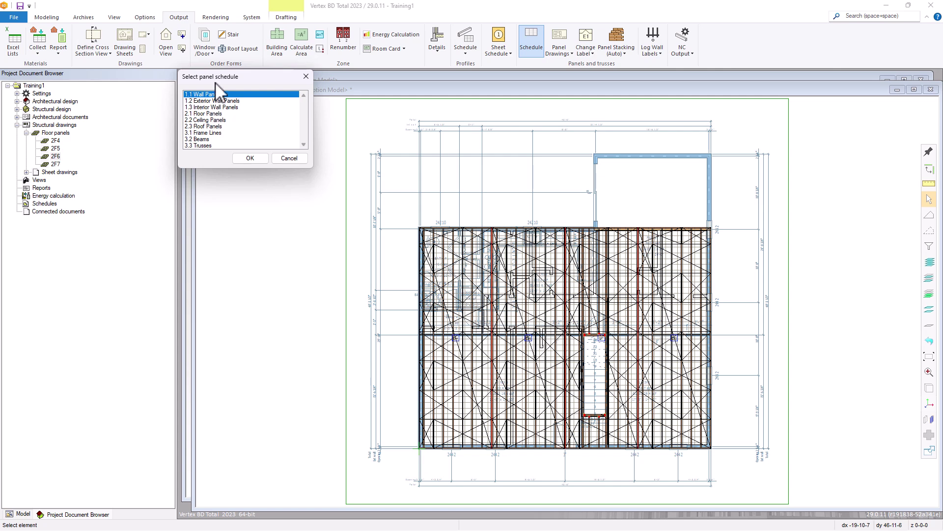
double_click(204, 114)
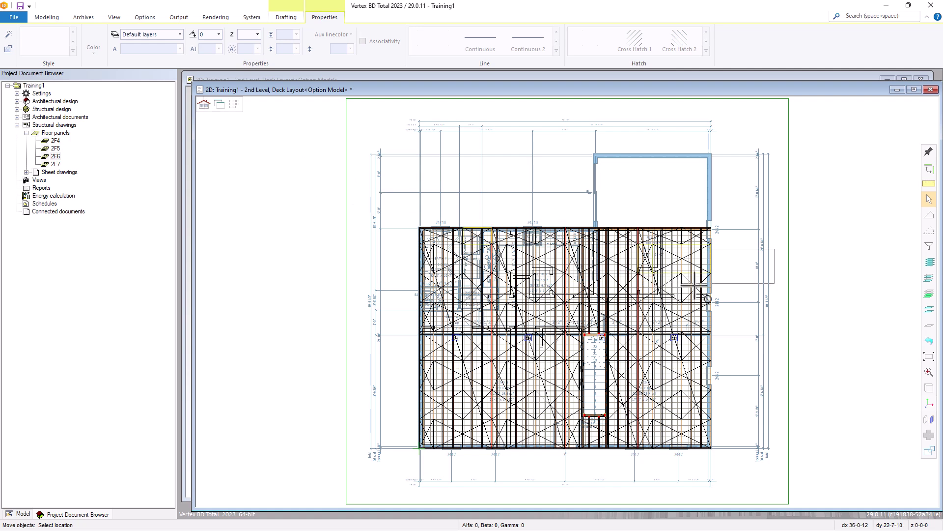
click(773, 222)
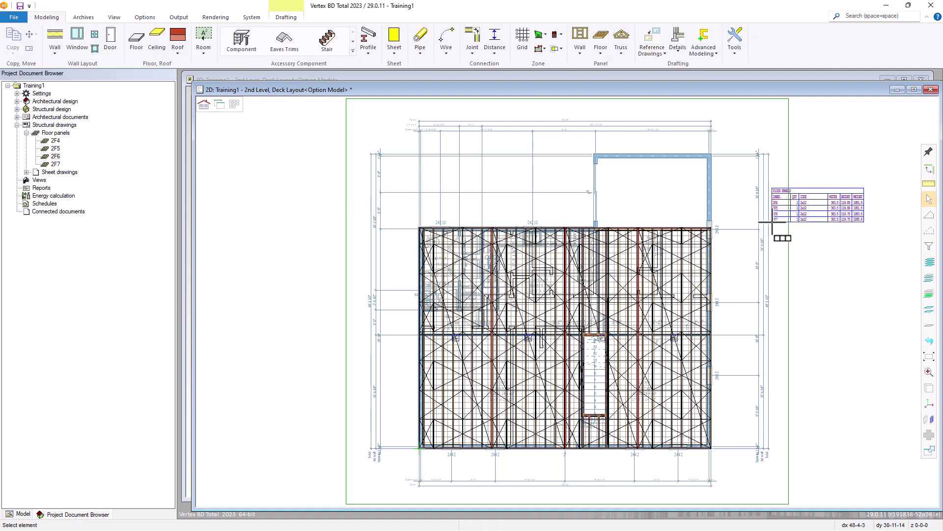
scroll(567, 301, up, 6)
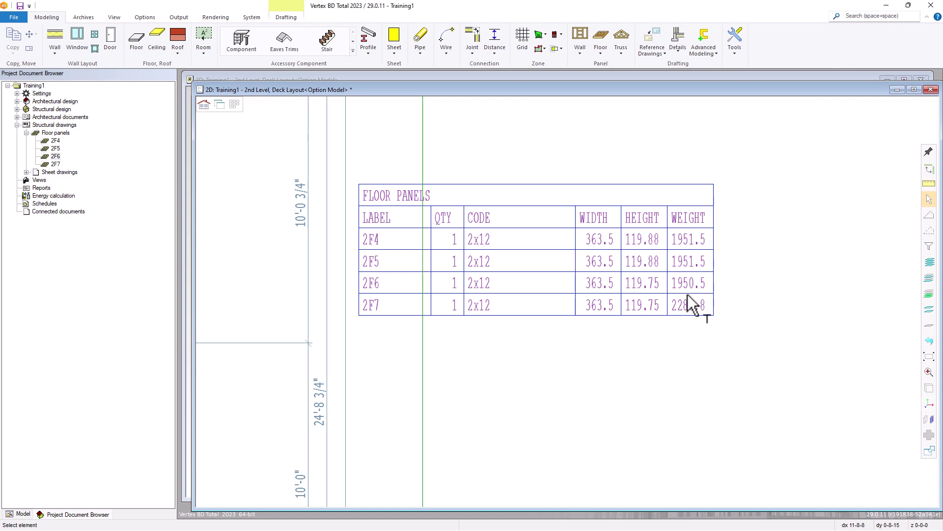
scroll(573, 310, down, 2)
scroll(568, 301, down, 3)
scroll(547, 320, up, 2)
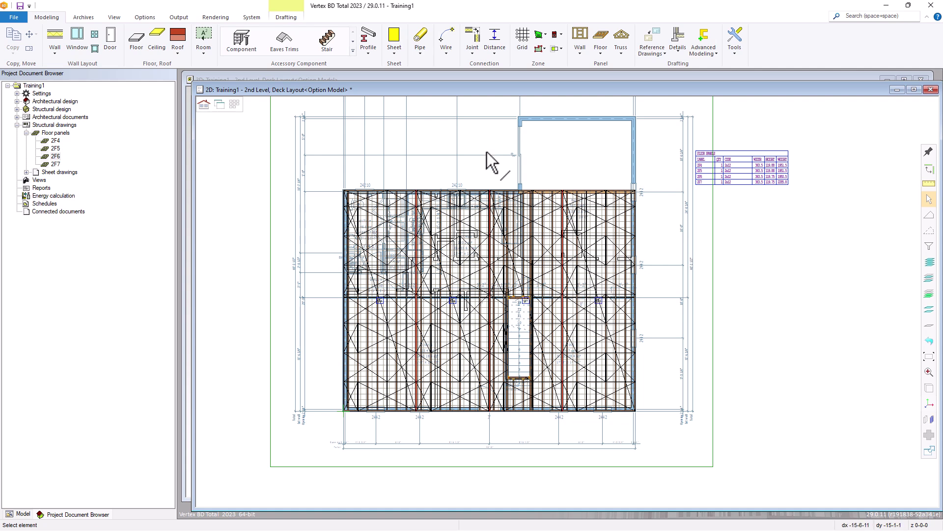
Select floor panel 2F7 in the deck layout, open its panel drawing, and move the drawing window right
click(524, 303)
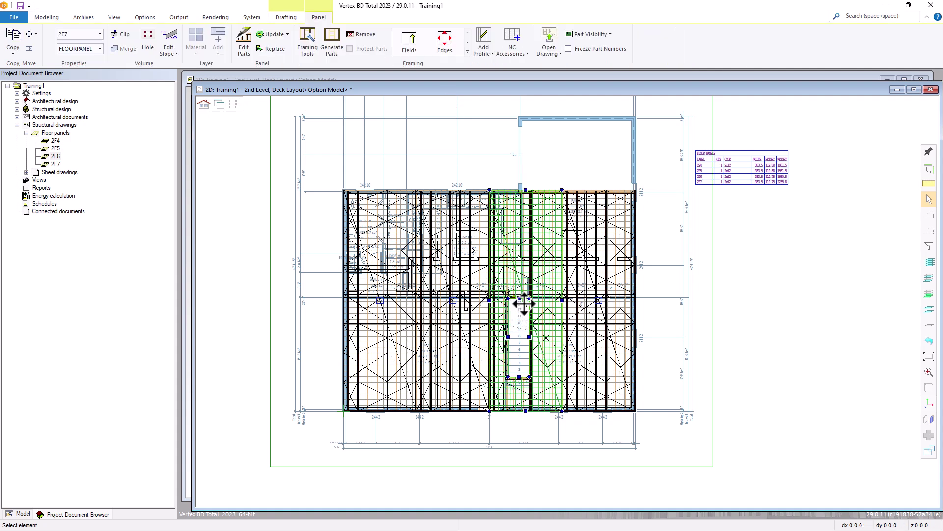
right_click(539, 305)
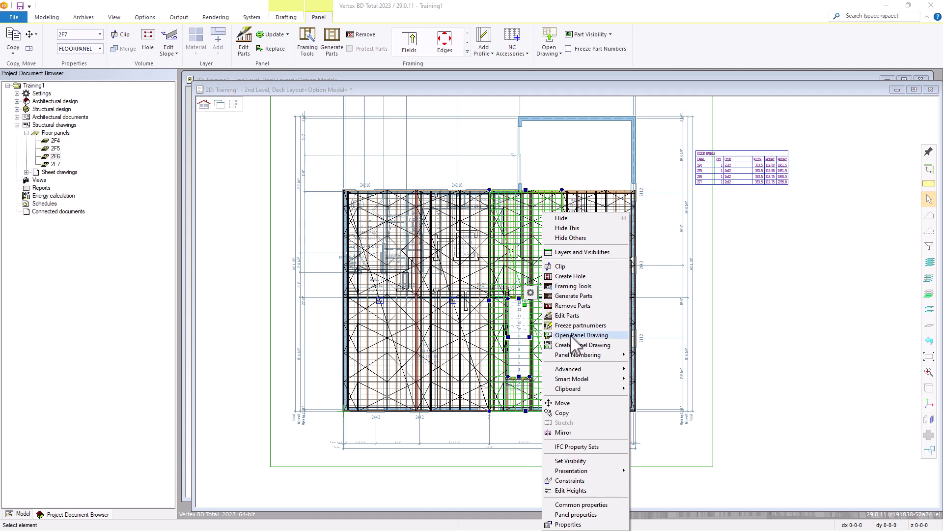
click(551, 44)
click(551, 44)
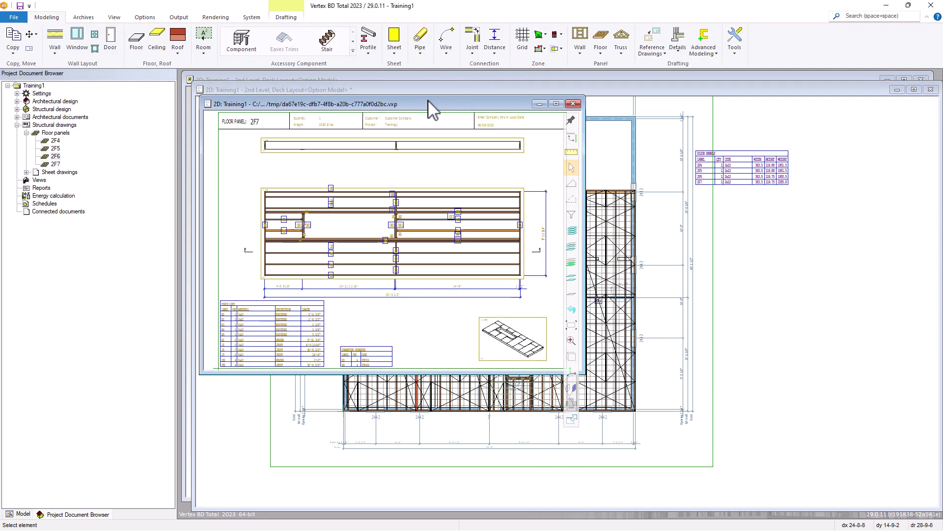
drag(430, 101, 511, 95)
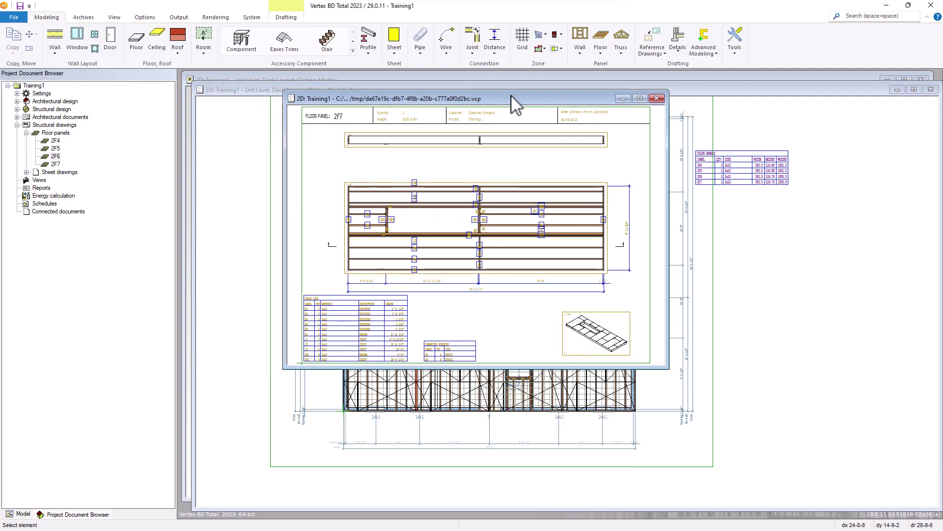
Set up printing of the 2F7 drawing with the PDF printer and the 8.5x11 (ANSI A) sheet
click(15, 18)
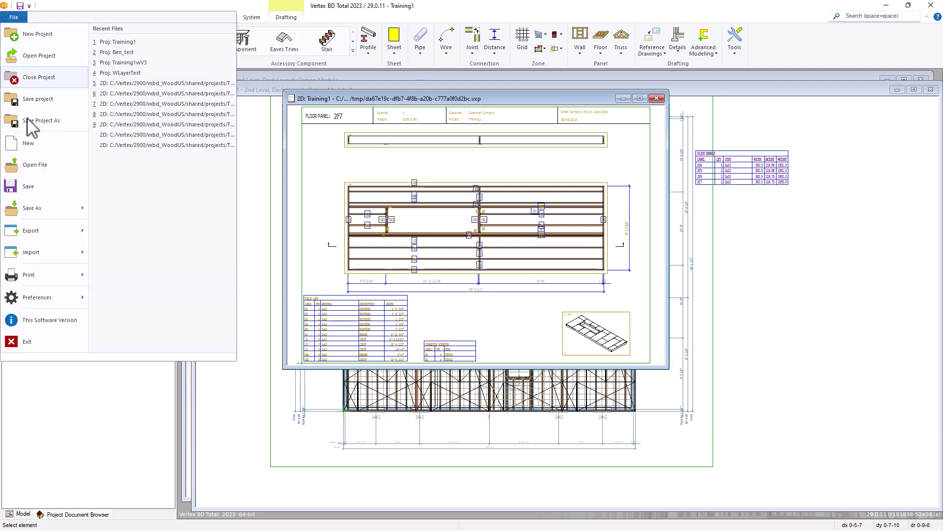
click(29, 276)
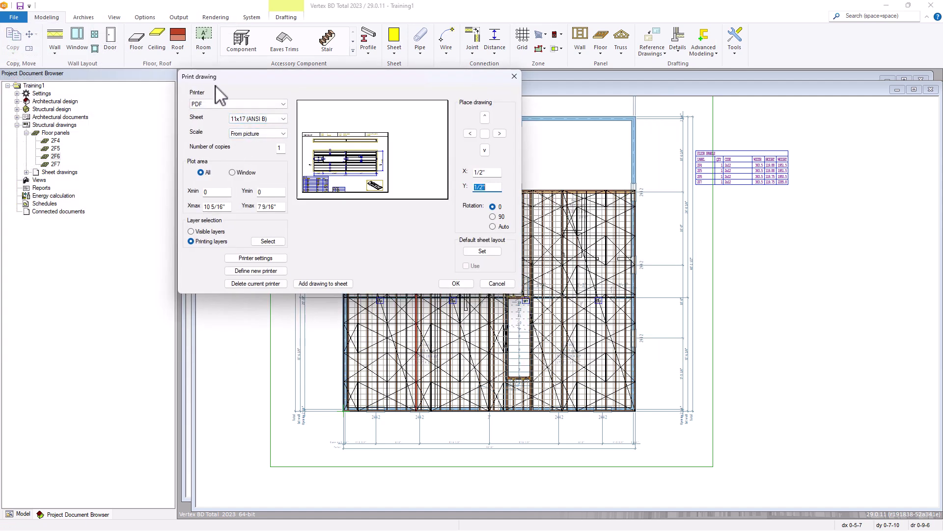
click(246, 103)
click(212, 112)
click(256, 119)
click(275, 119)
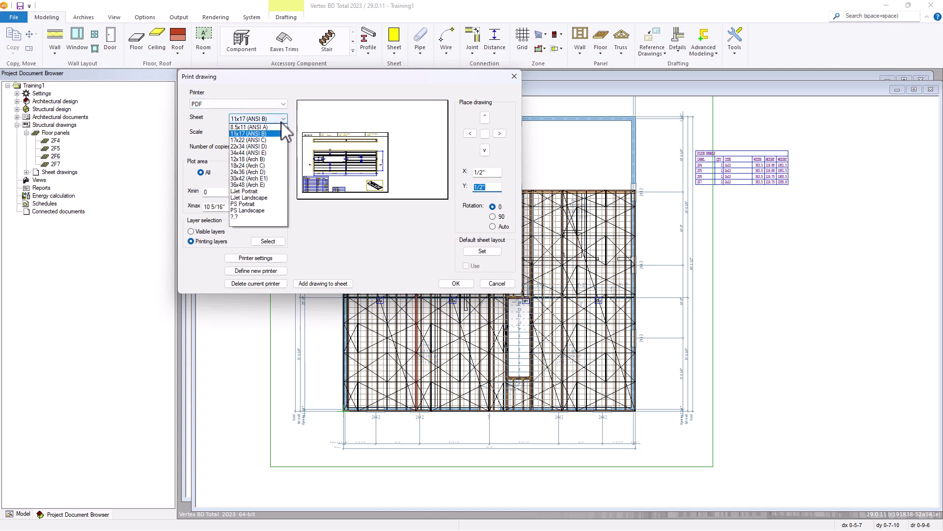
click(248, 126)
Set the print scale to Fit to sheet, rotate the output 90 degrees, and center the drawing on the sheet
click(250, 134)
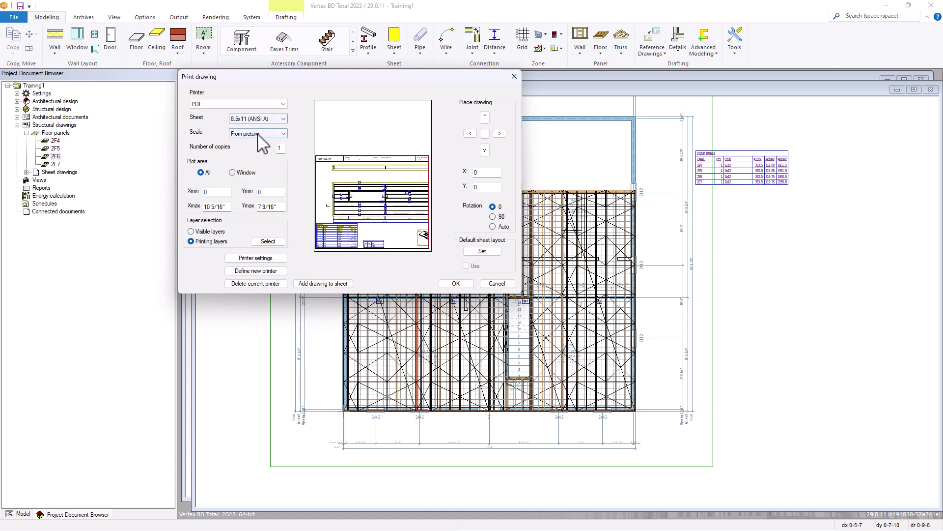
click(251, 136)
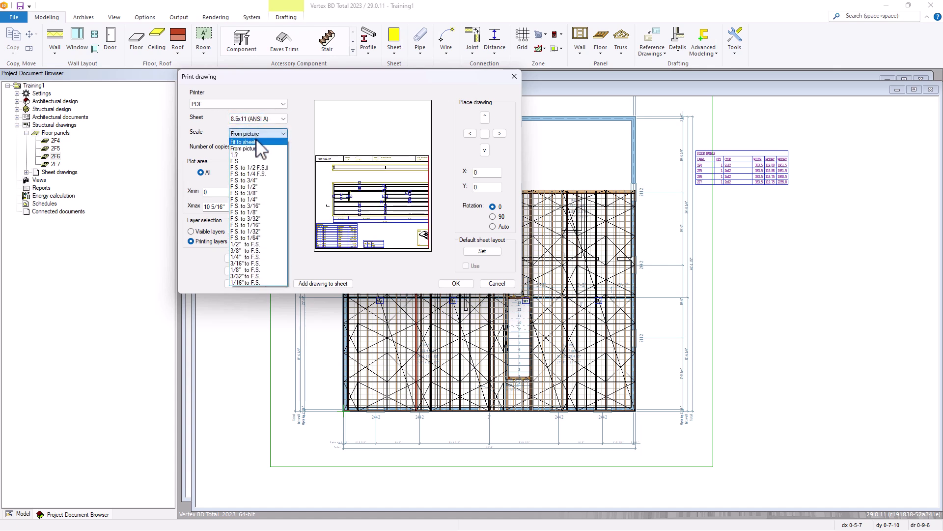
click(255, 143)
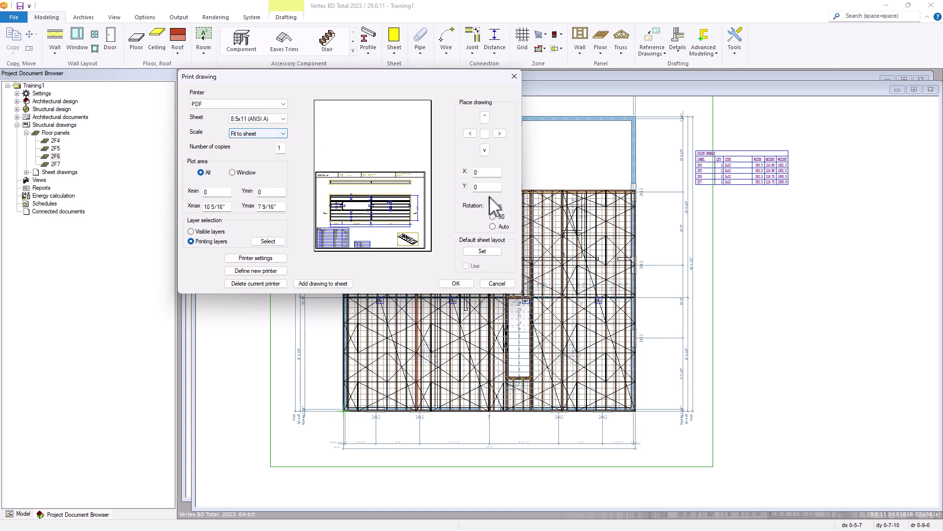
click(493, 217)
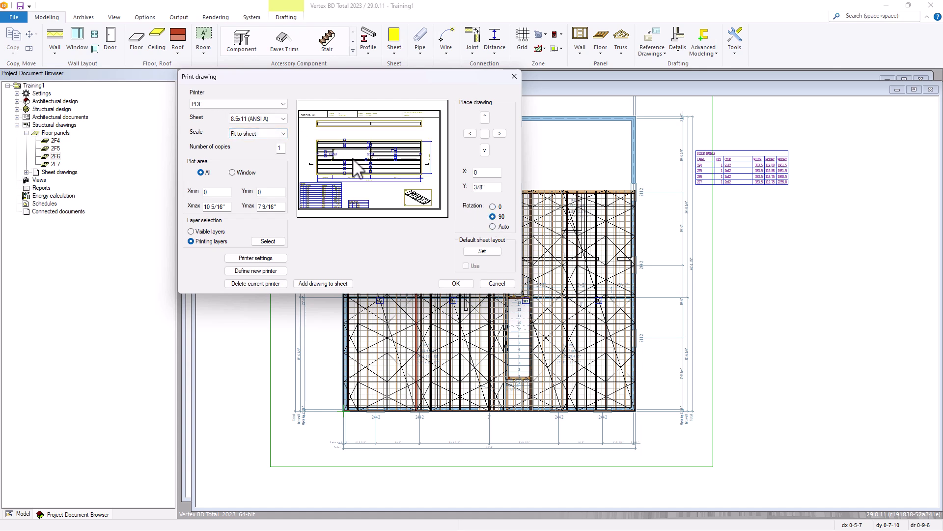
click(485, 134)
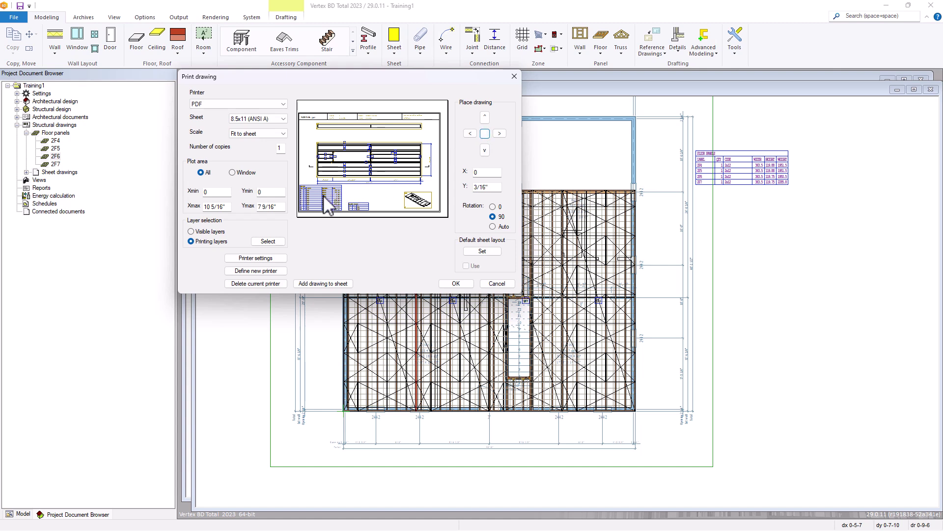
Save the print as SE_2F7.pdf on the Desktop and close the 2F7 panel drawing
click(456, 284)
click(235, 93)
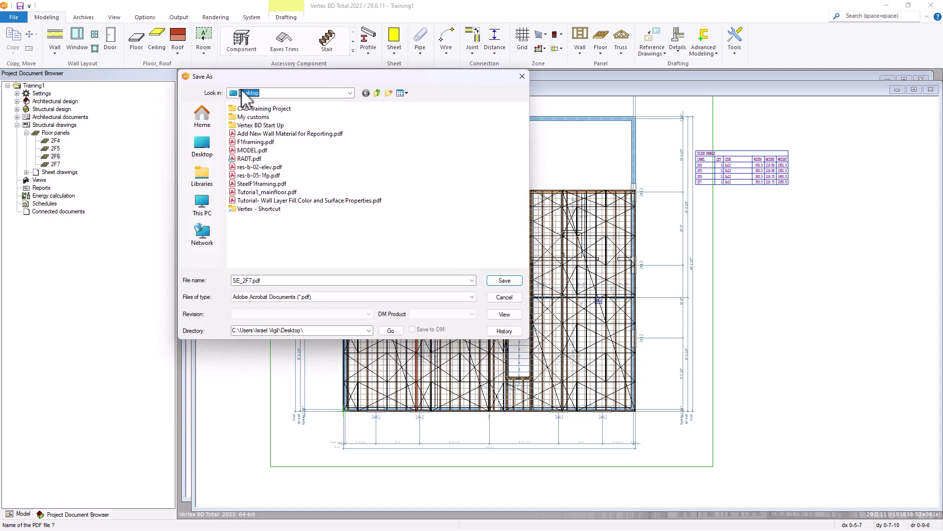
click(505, 280)
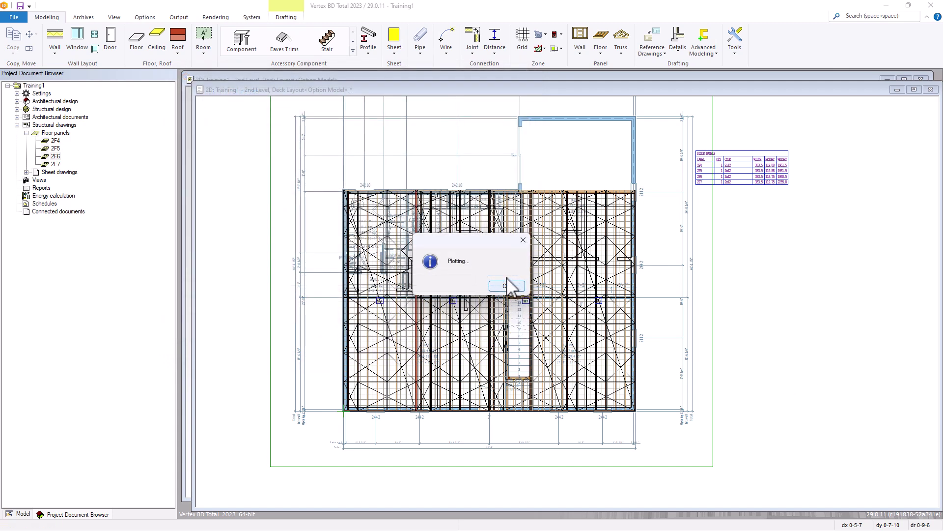
click(507, 286)
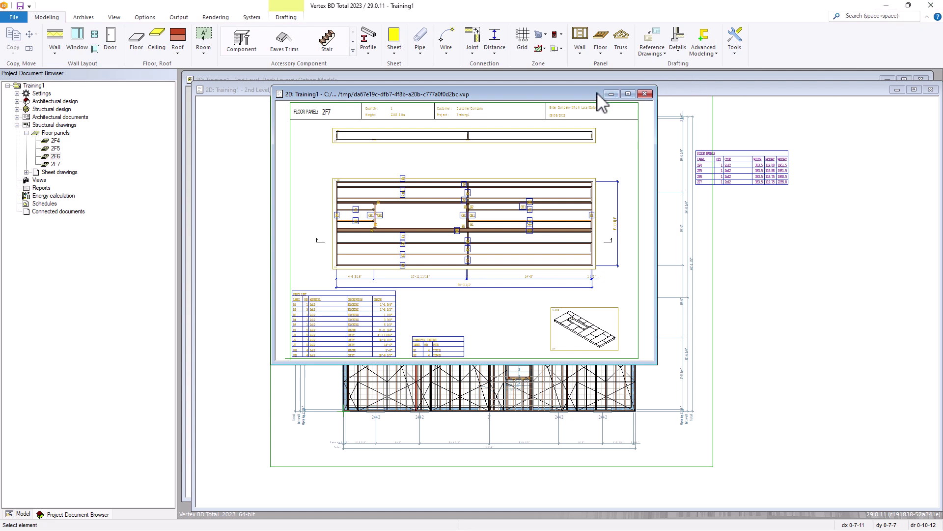
click(645, 94)
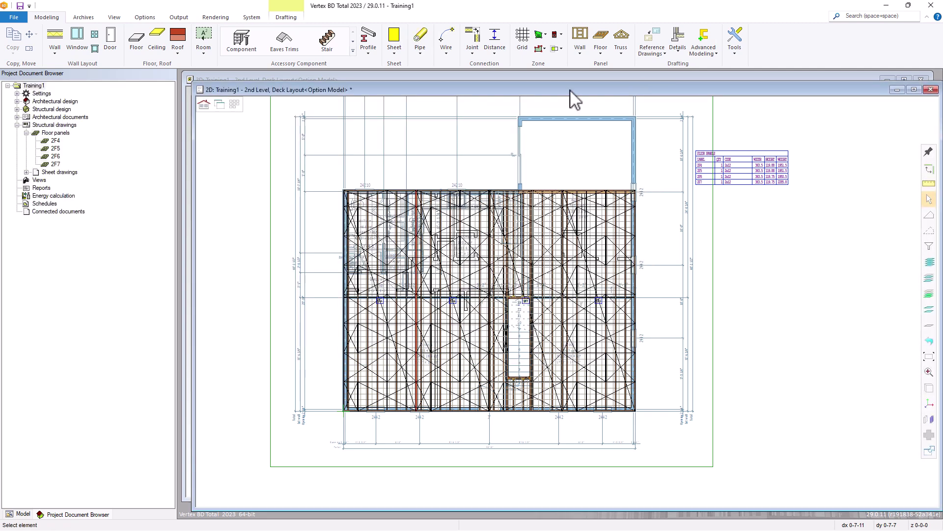
Review the drawing sets defined in the PDF set settings, including the Panels-Floors entries, and leave the settings without making changes
click(14, 18)
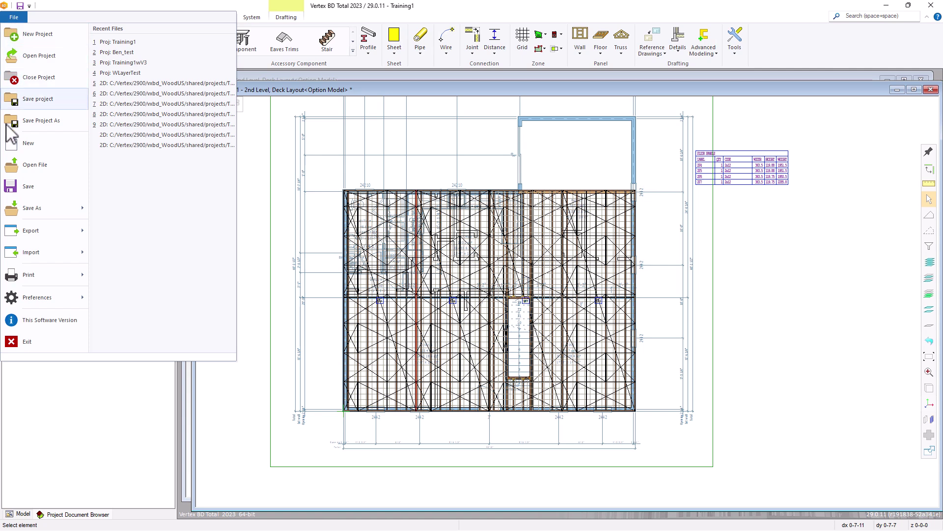
mouse_move(23, 284)
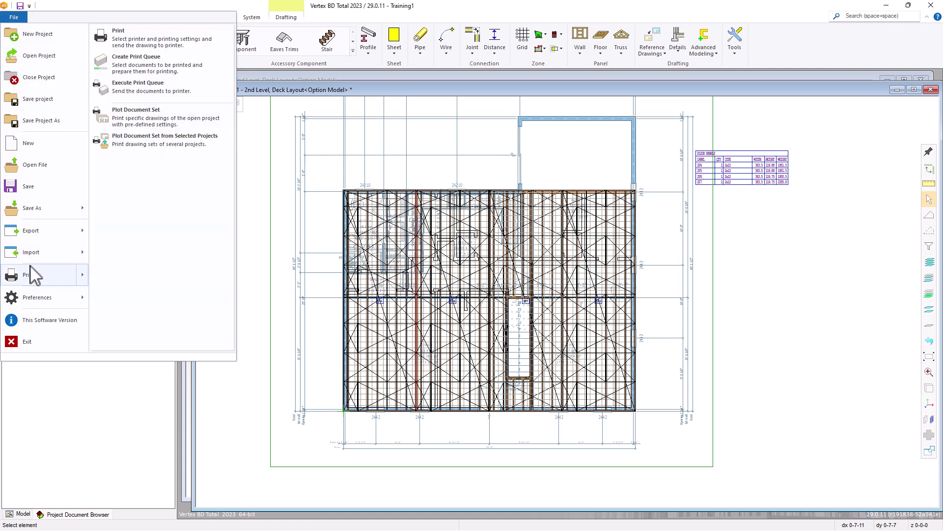
mouse_move(49, 235)
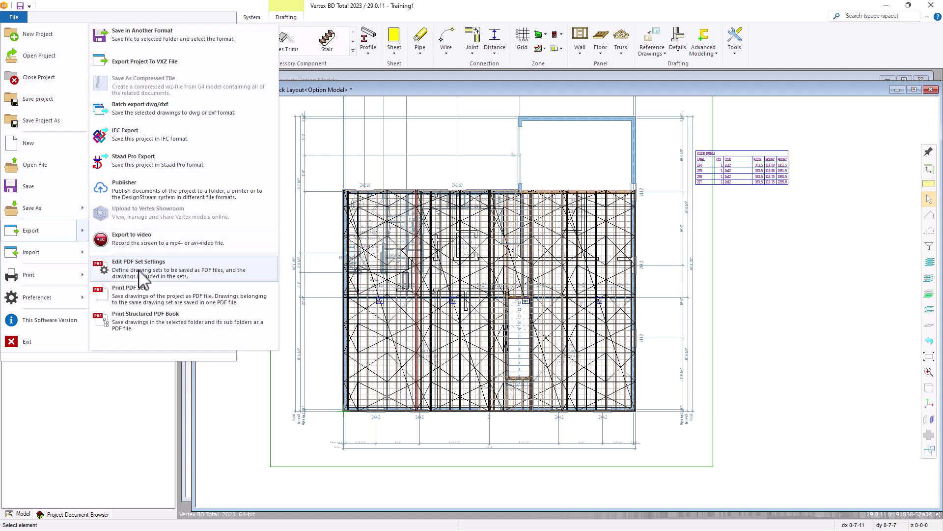
click(288, 261)
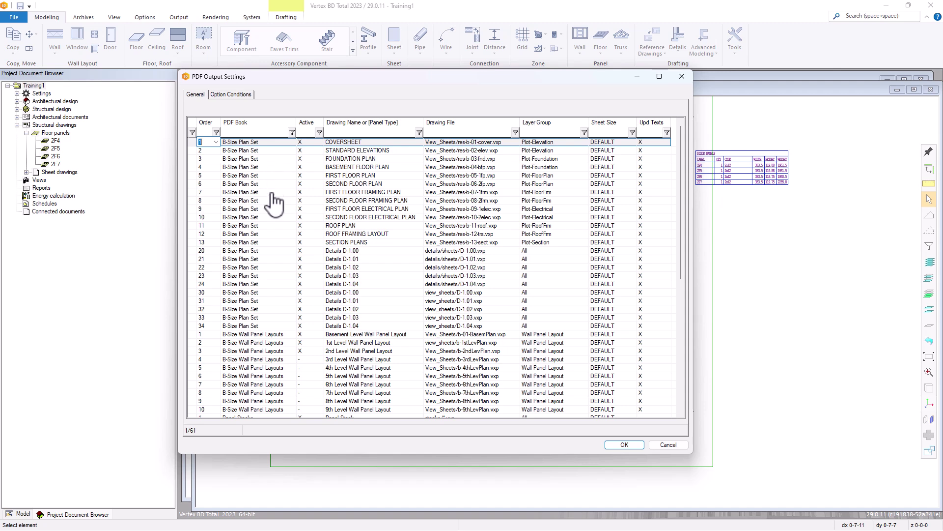
scroll(274, 209, down, 7)
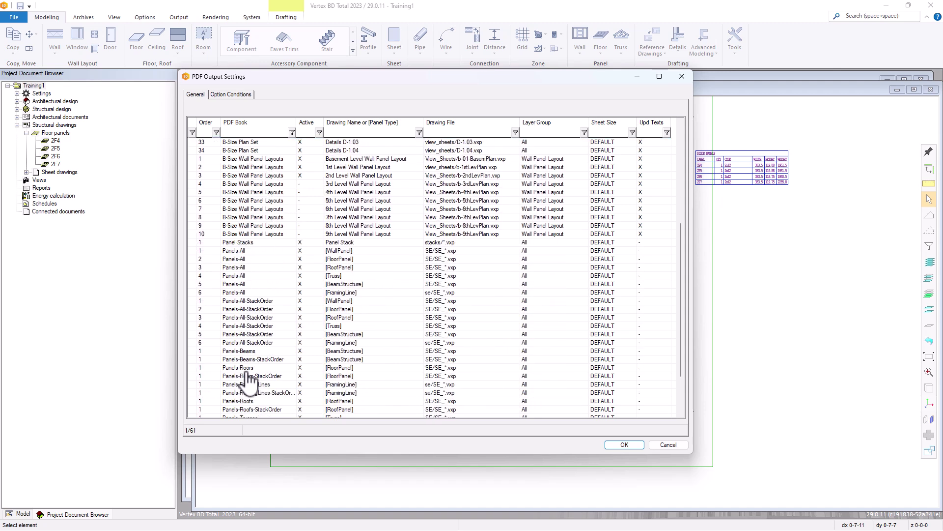
click(670, 444)
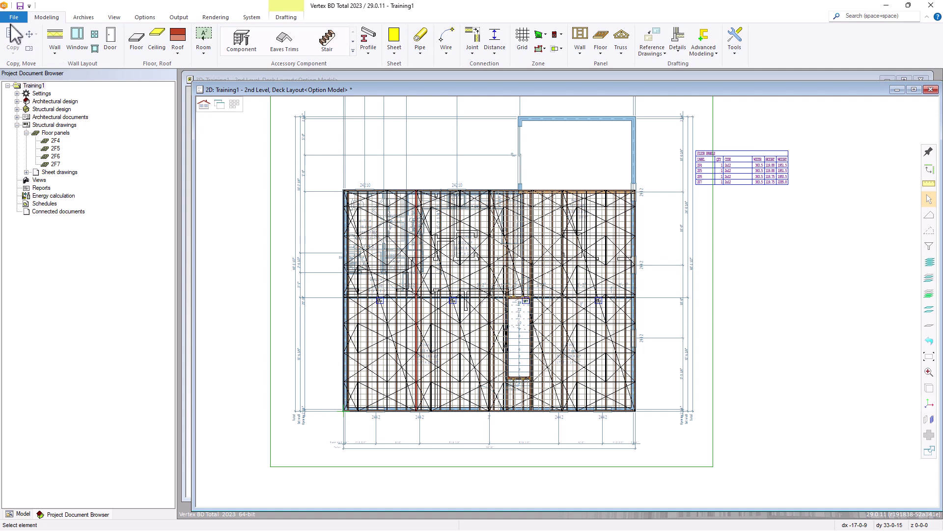
Print the Panels-Floors drawing set to one PDF file named Training1 Panels-Floors
click(14, 17)
mouse_move(32, 239)
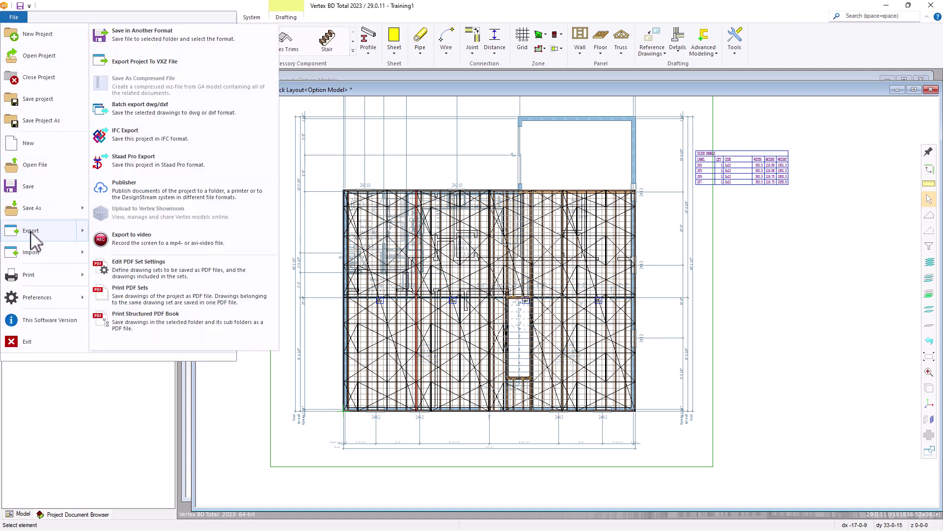
click(124, 295)
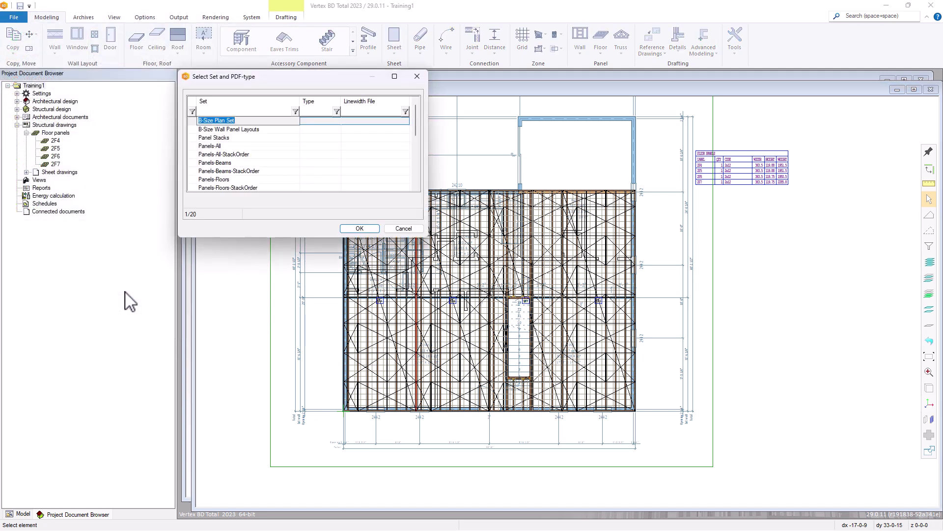
click(214, 179)
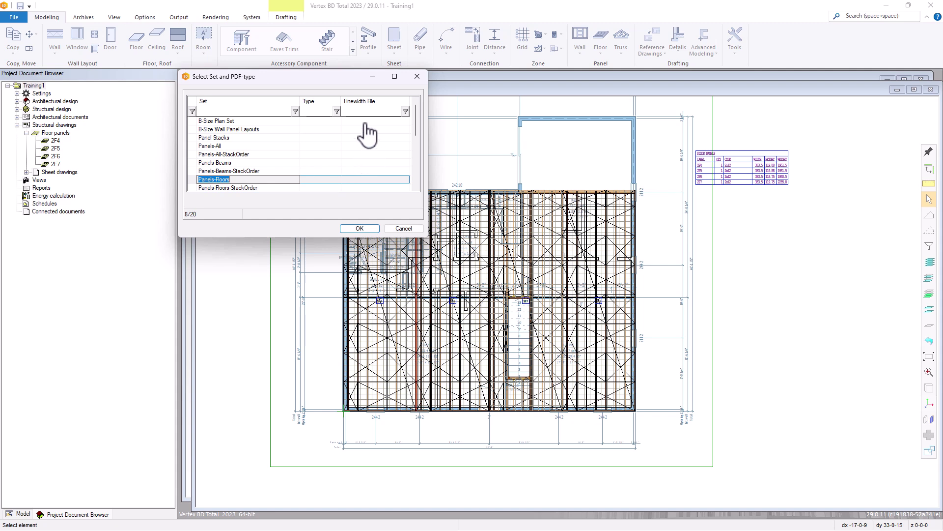
click(358, 229)
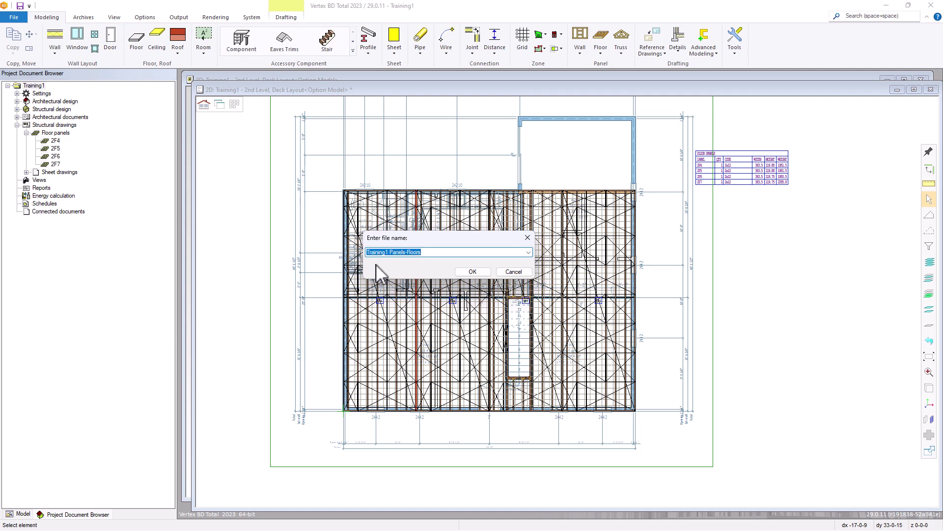
click(467, 272)
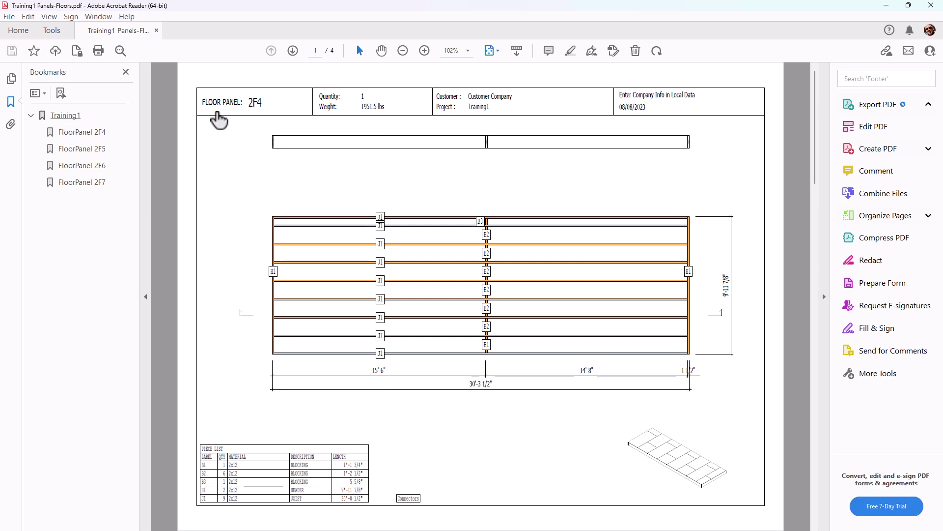
Check the 2F4, 2F6 and 2F7 floor panel pages in the exported PDF and close the file
click(75, 135)
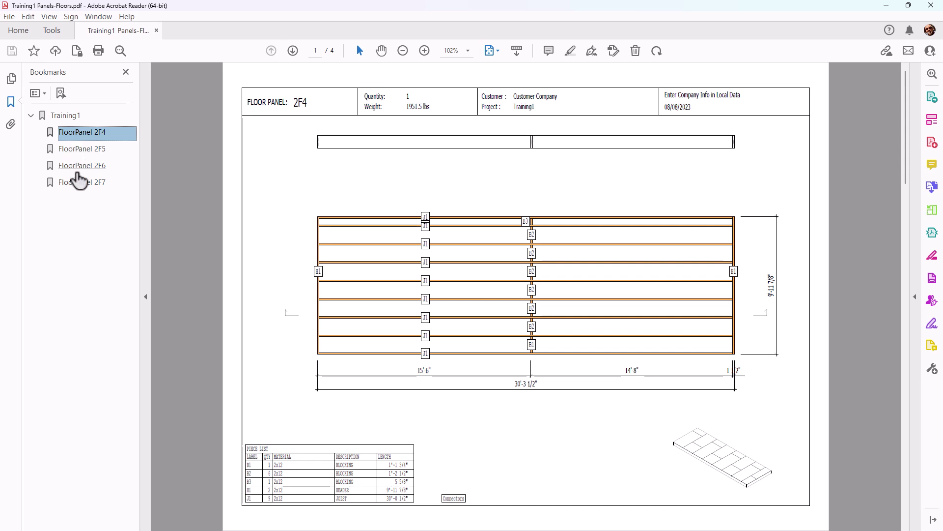
click(79, 168)
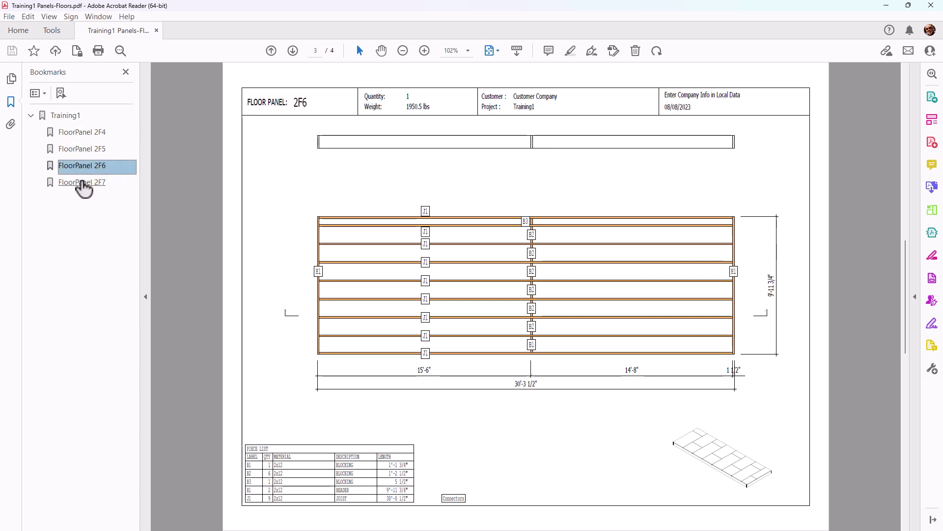
click(83, 183)
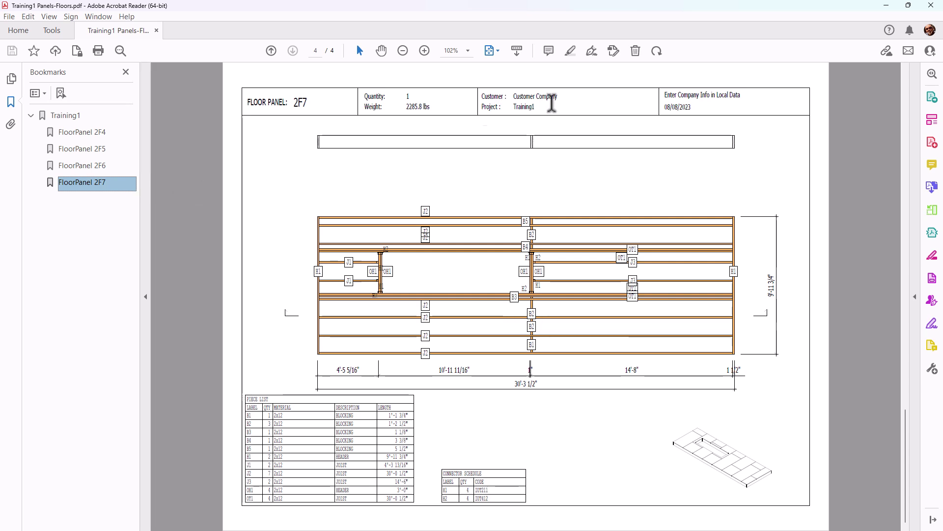
click(931, 5)
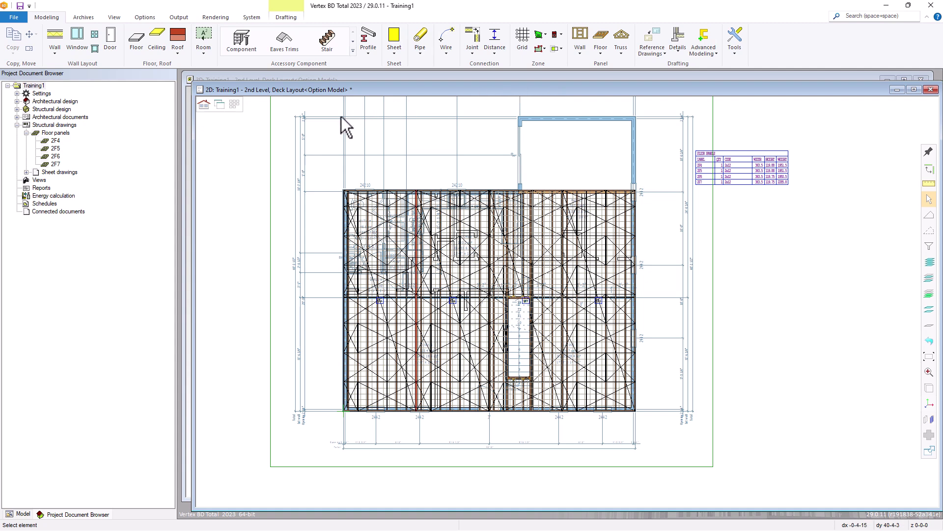
Show the 2nd Level, Deck Framing in the 3D view and hide the sheathing of 2nd floor panel 2F7
key(ctrl+Tab)
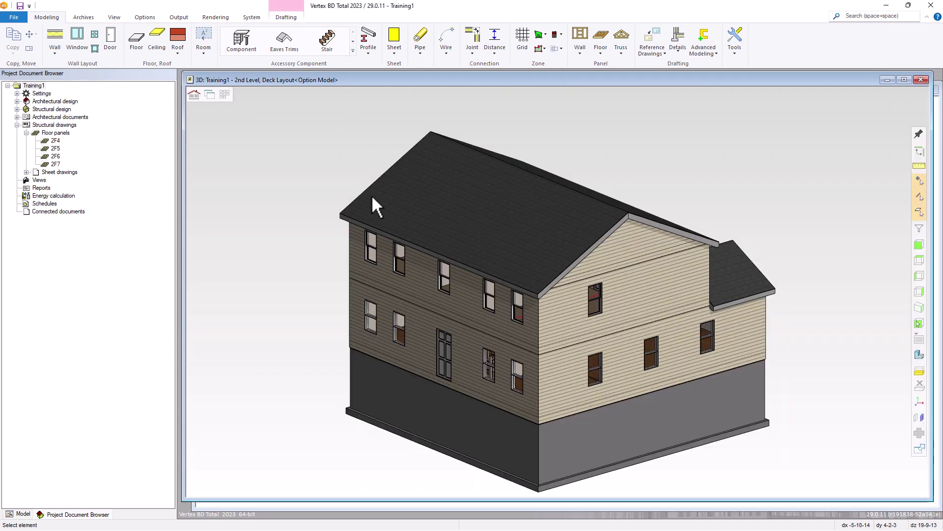
click(194, 94)
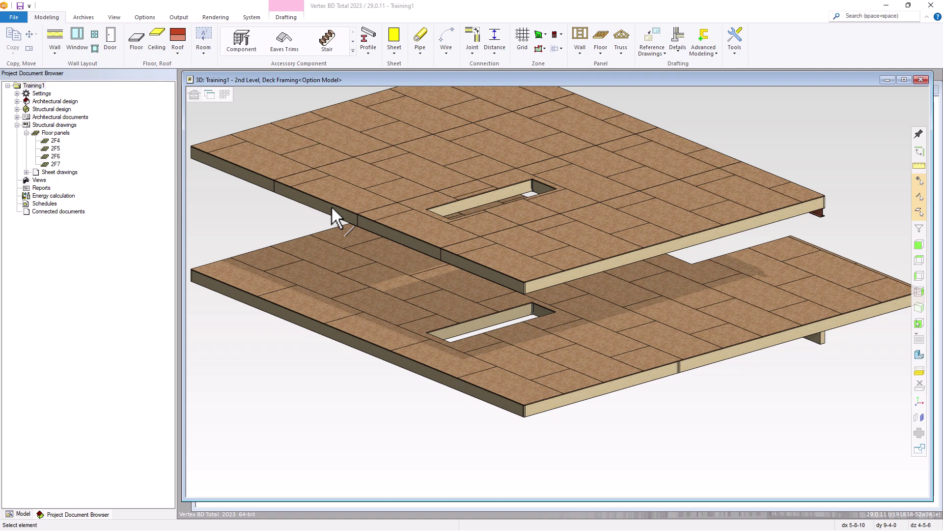
click(22, 514)
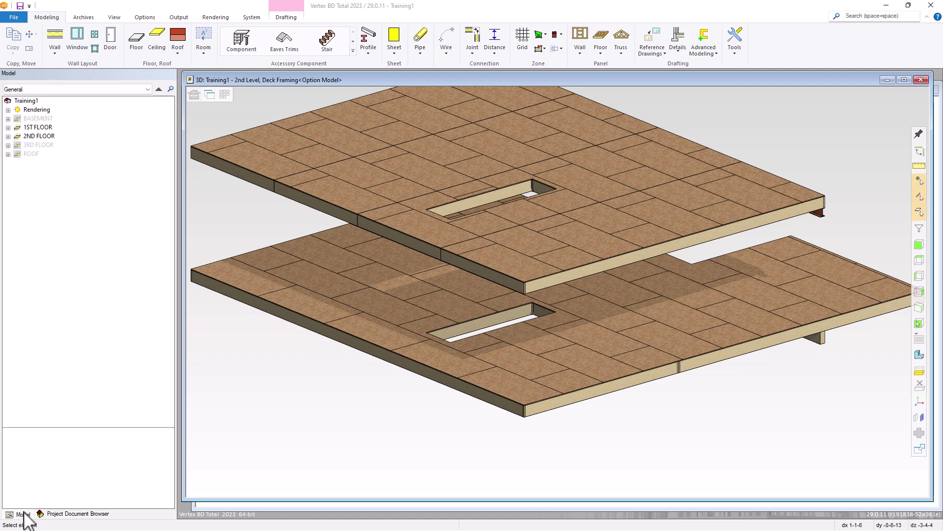
click(10, 138)
click(8, 136)
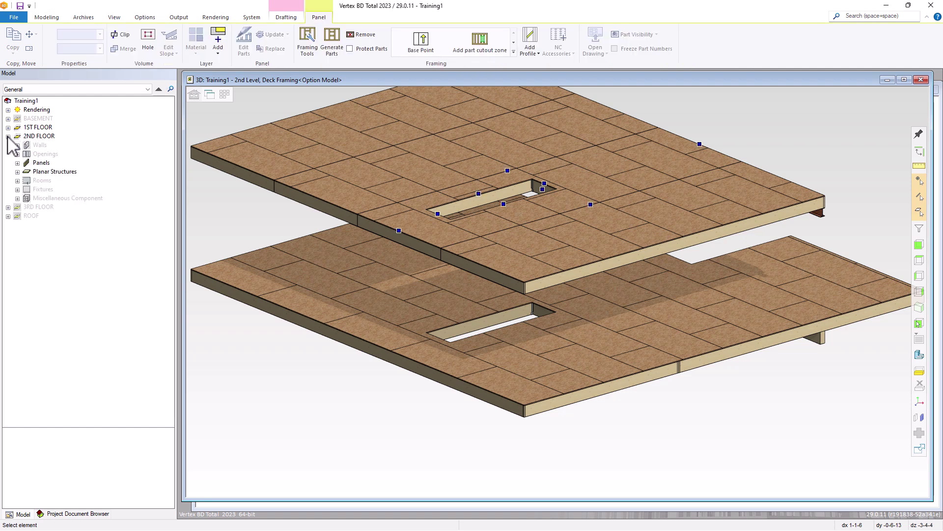
click(18, 163)
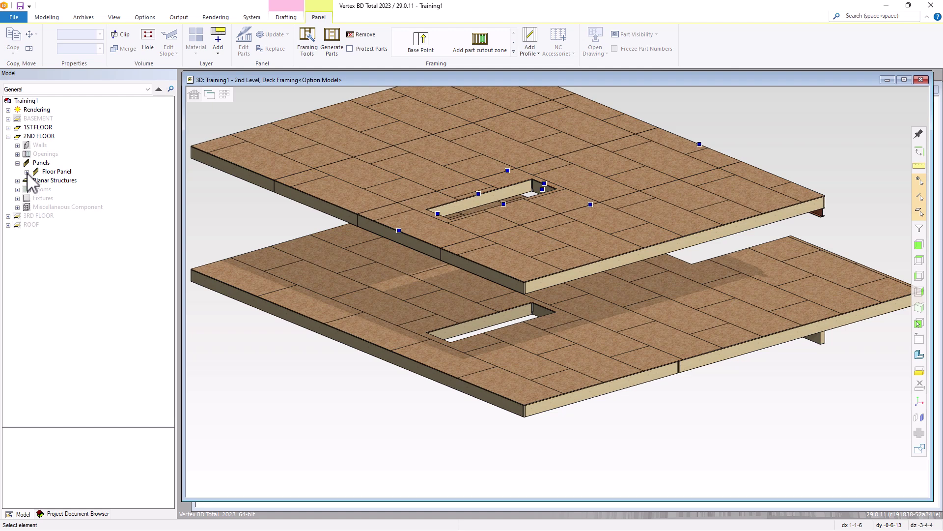
click(27, 172)
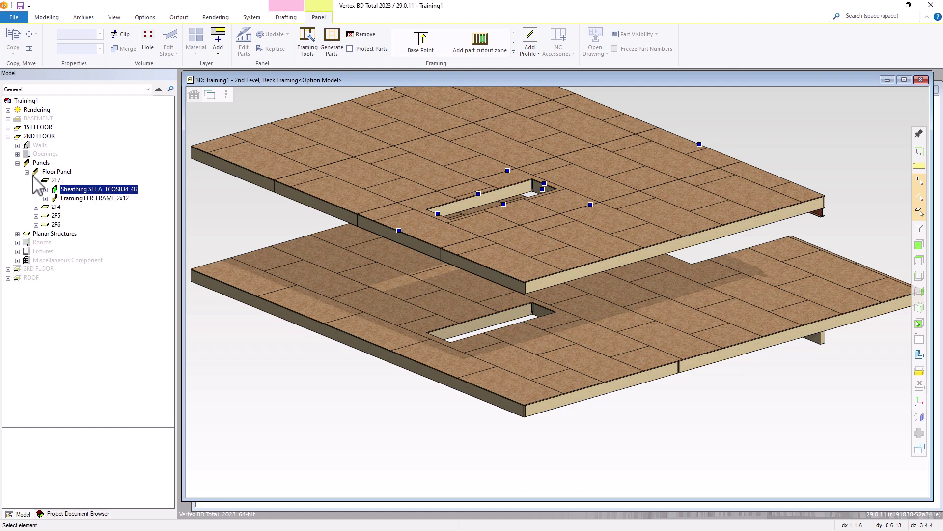
right_click(76, 191)
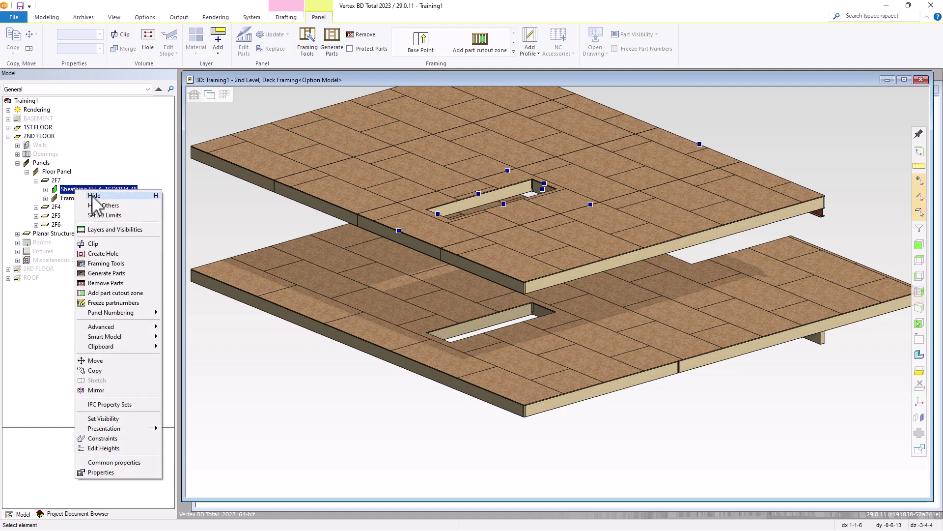
click(91, 195)
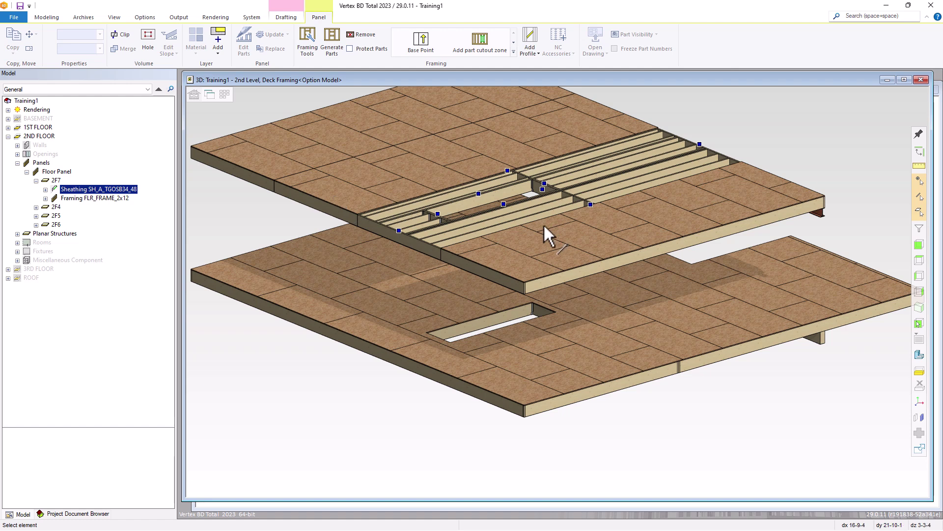
Select all SH_A_TGOSB34_48 sheathing sheets on both floor decks and hide them in the 3D view
click(571, 234)
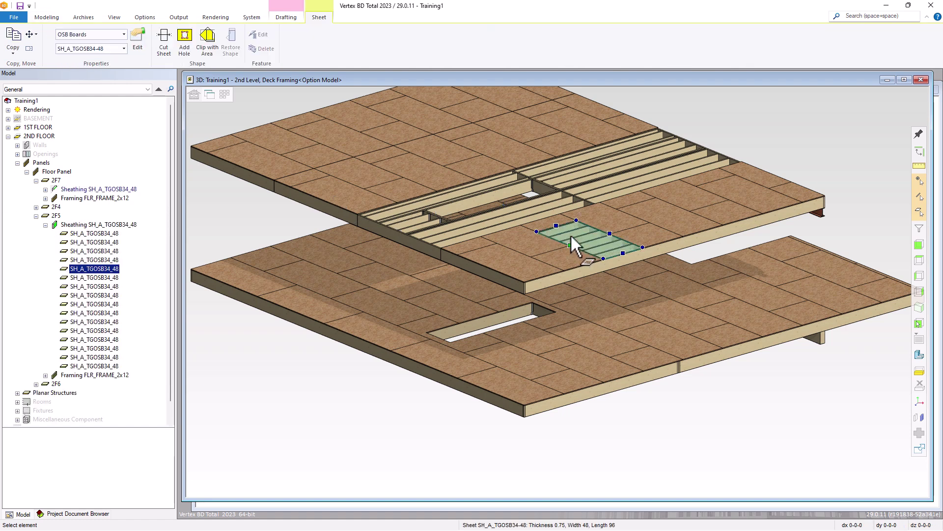
double_click(571, 234)
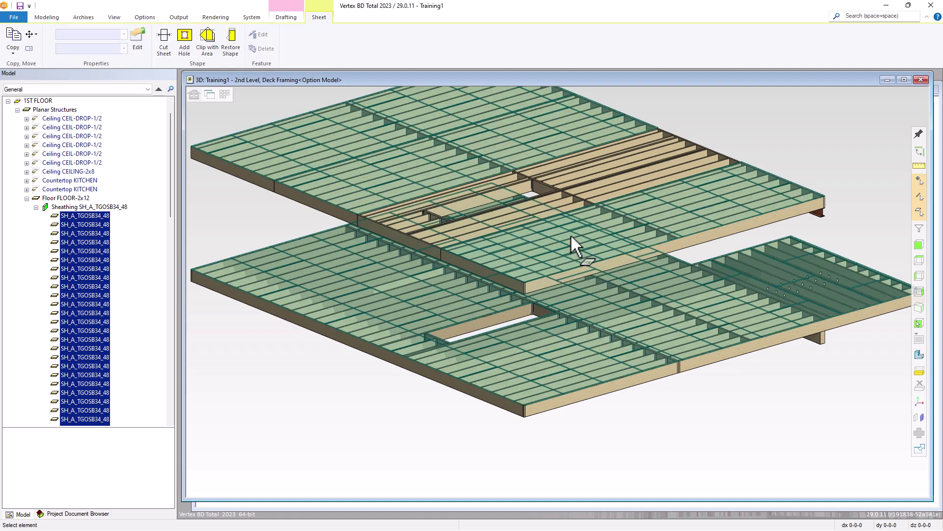
key(Delete)
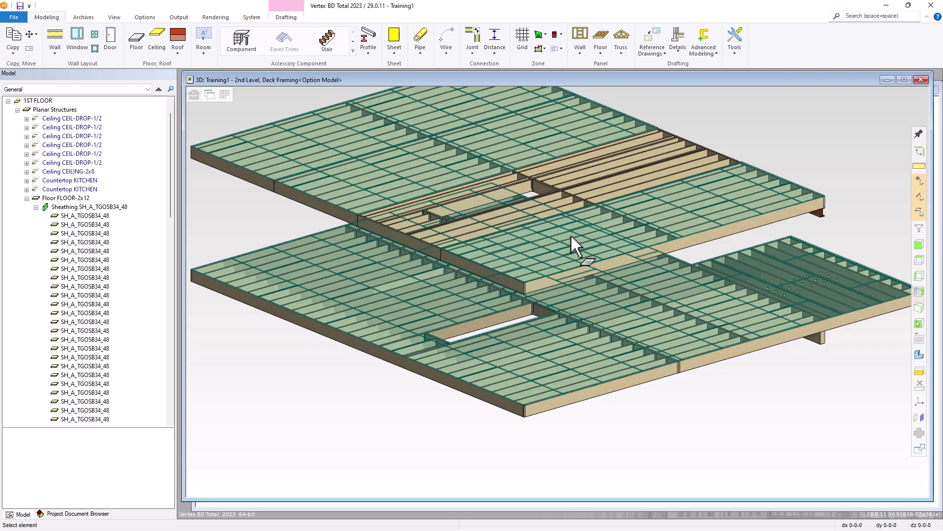
Examine the exposed floor framing in 3D, including the joints between panels, the stair opening and the steel beam under the upper deck
scroll(571, 234, up, 6)
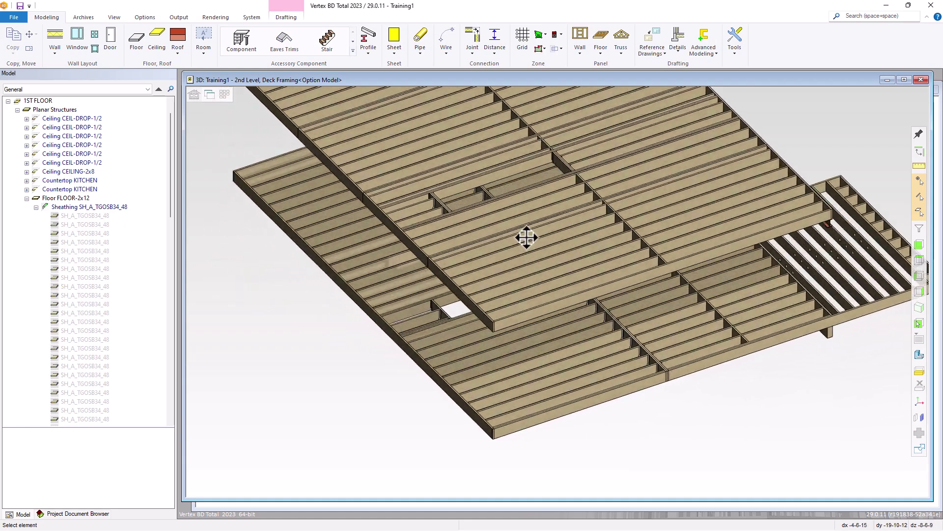
scroll(551, 244, up, 2)
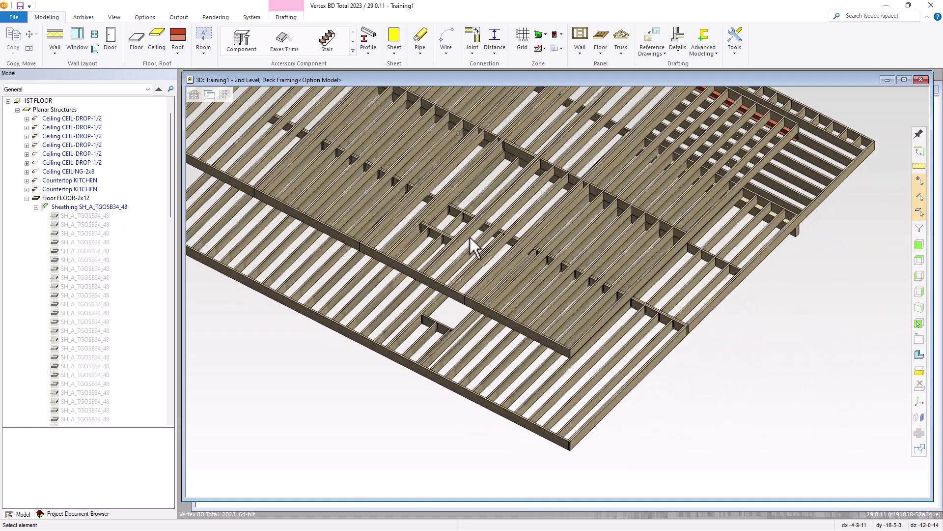
scroll(557, 289, up, 3)
scroll(557, 290, up, 5)
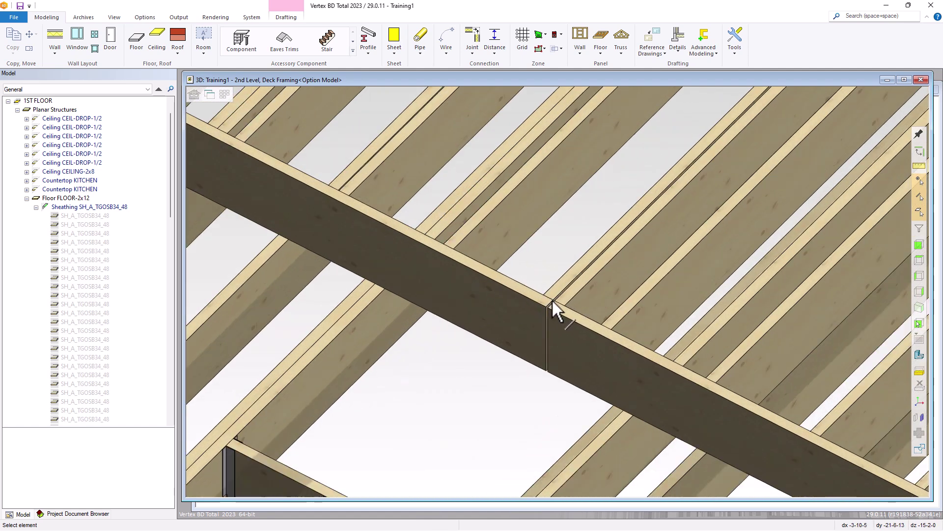
scroll(558, 288, down, 10)
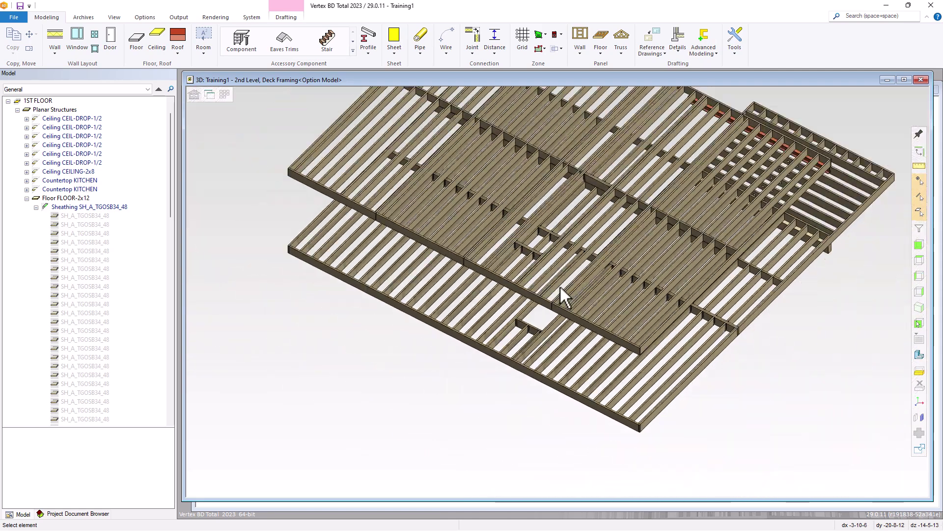
scroll(559, 285, down, 3)
middle_drag(579, 257, 560, 228)
scroll(552, 282, up, 10)
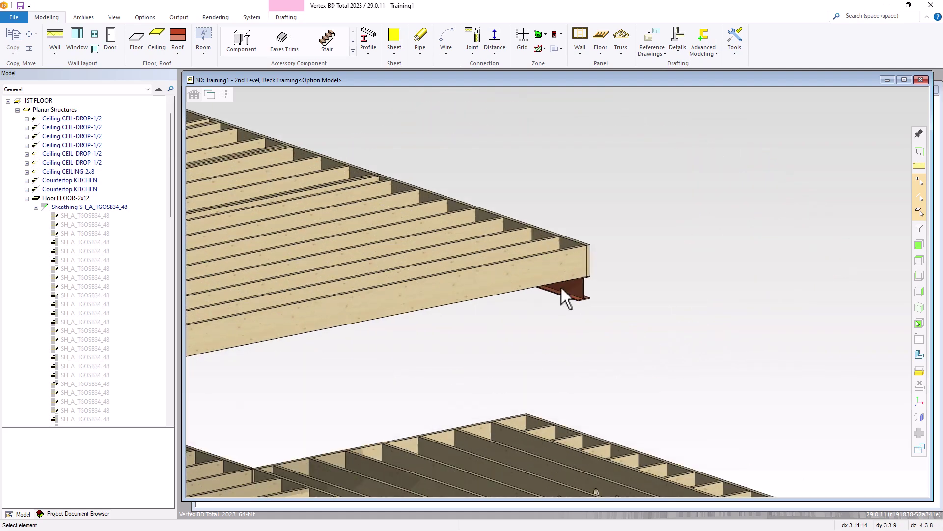
scroll(598, 289, down, 5)
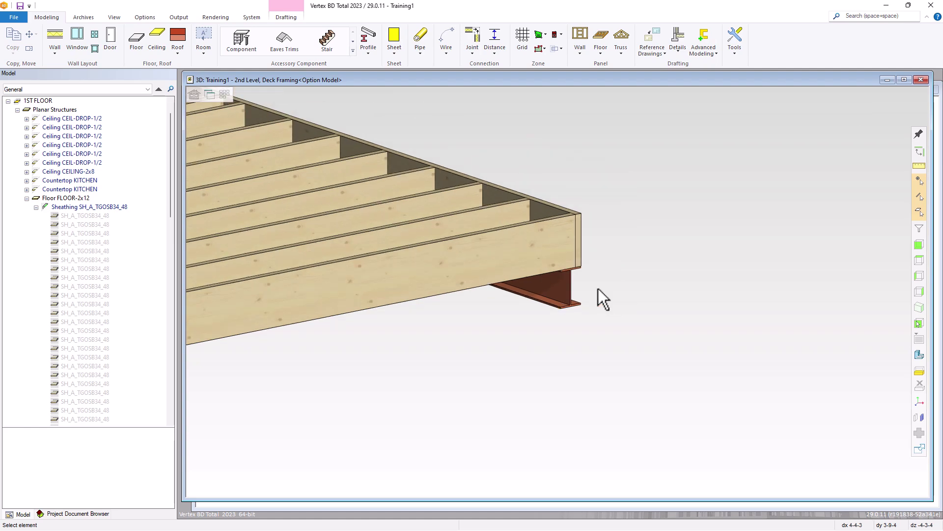
scroll(557, 295, down, 6)
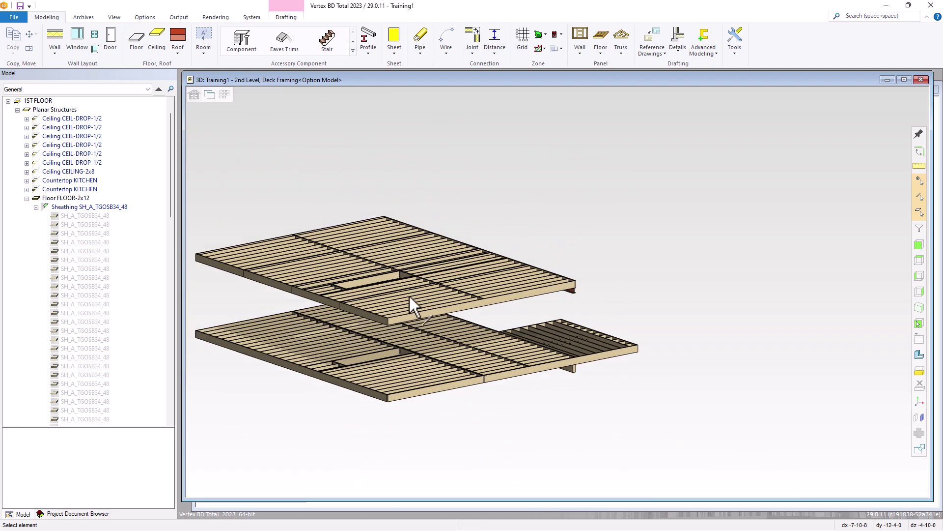
scroll(318, 211, up, 3)
Return to the 2D 2nd Level, Deck Layout and save the project
click(194, 94)
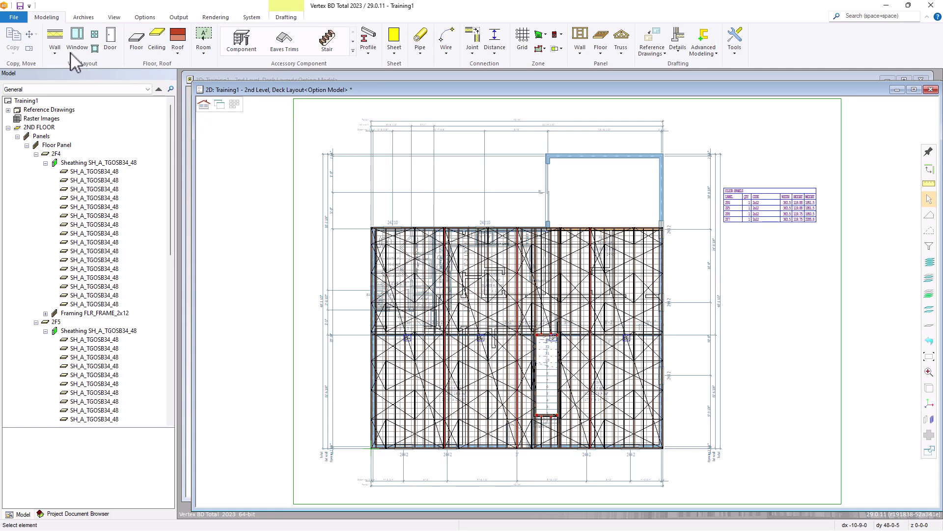
click(14, 17)
click(28, 100)
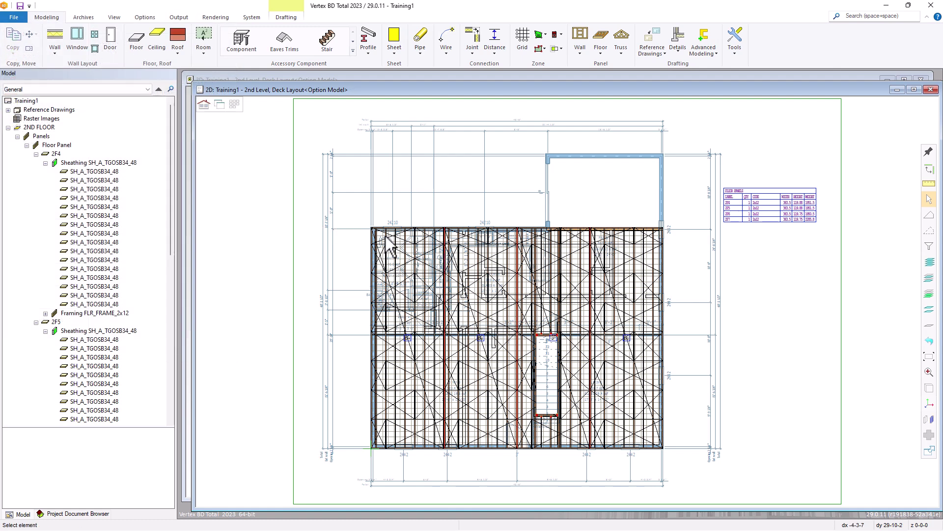
Add floor panel 2F7 to an area in the 2nd level deck layout
click(574, 294)
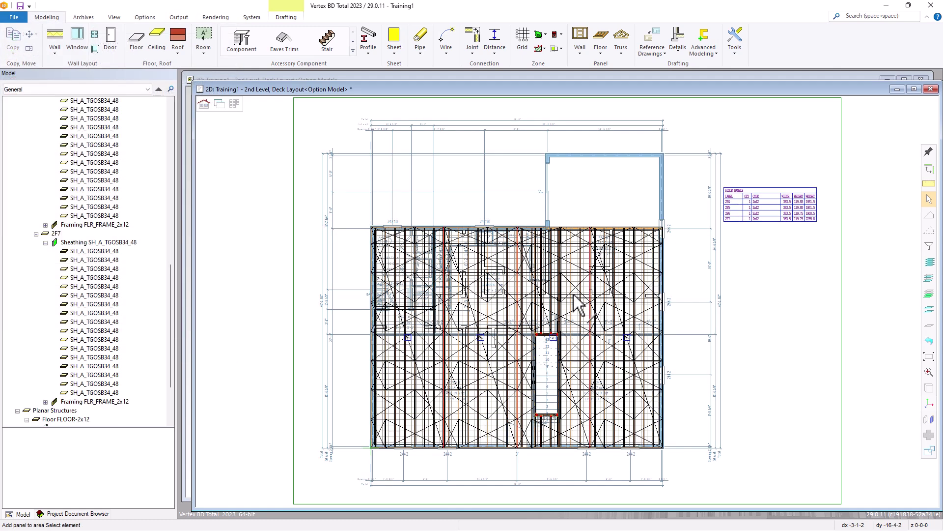